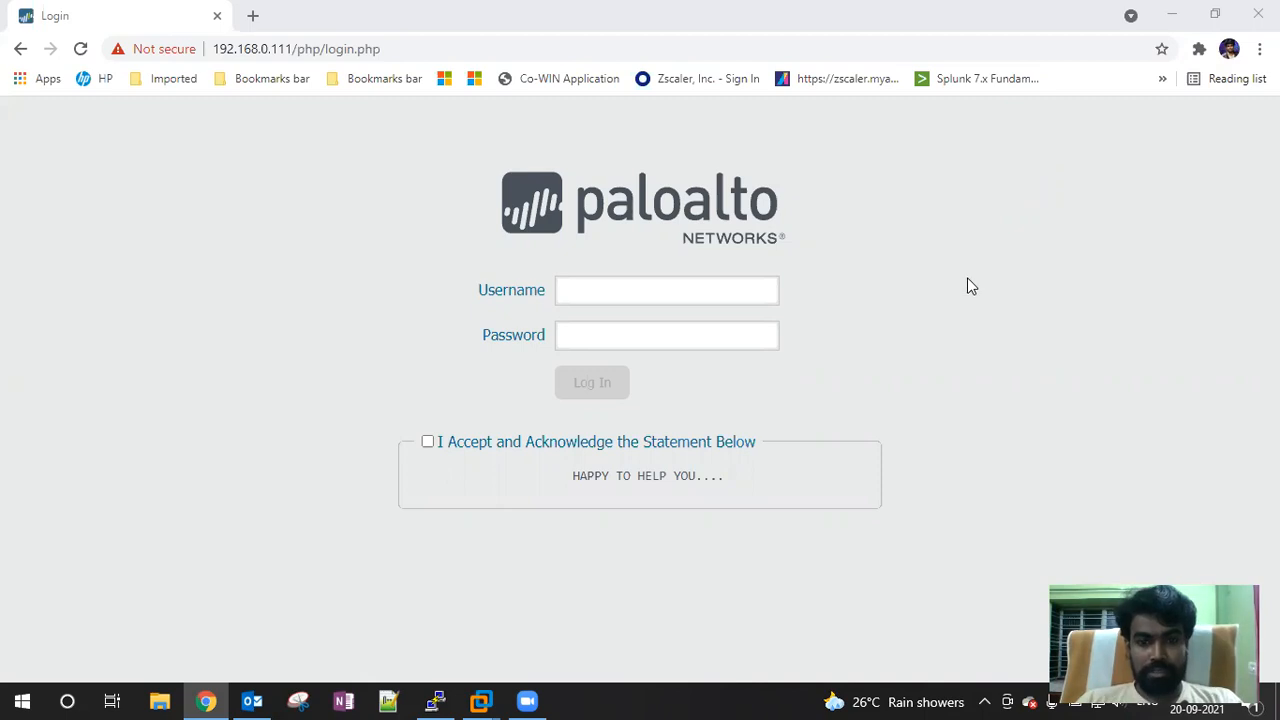
Enter the admin username and its password, and accept the acknowledgement statement
{"action": "left_click", "coordinate": [580, 290]}
{"action": "type", "text": "a"}
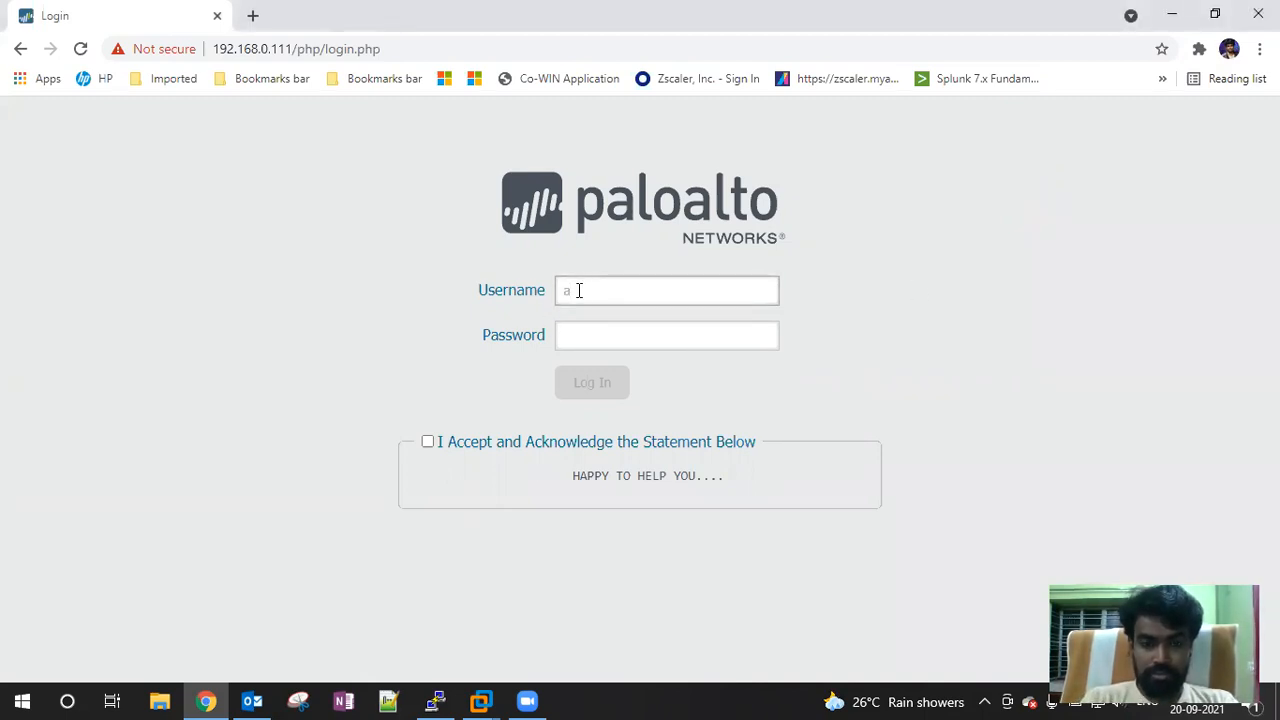
{"action": "type", "text": "dmin"}
{"action": "key", "text": "Tab"}
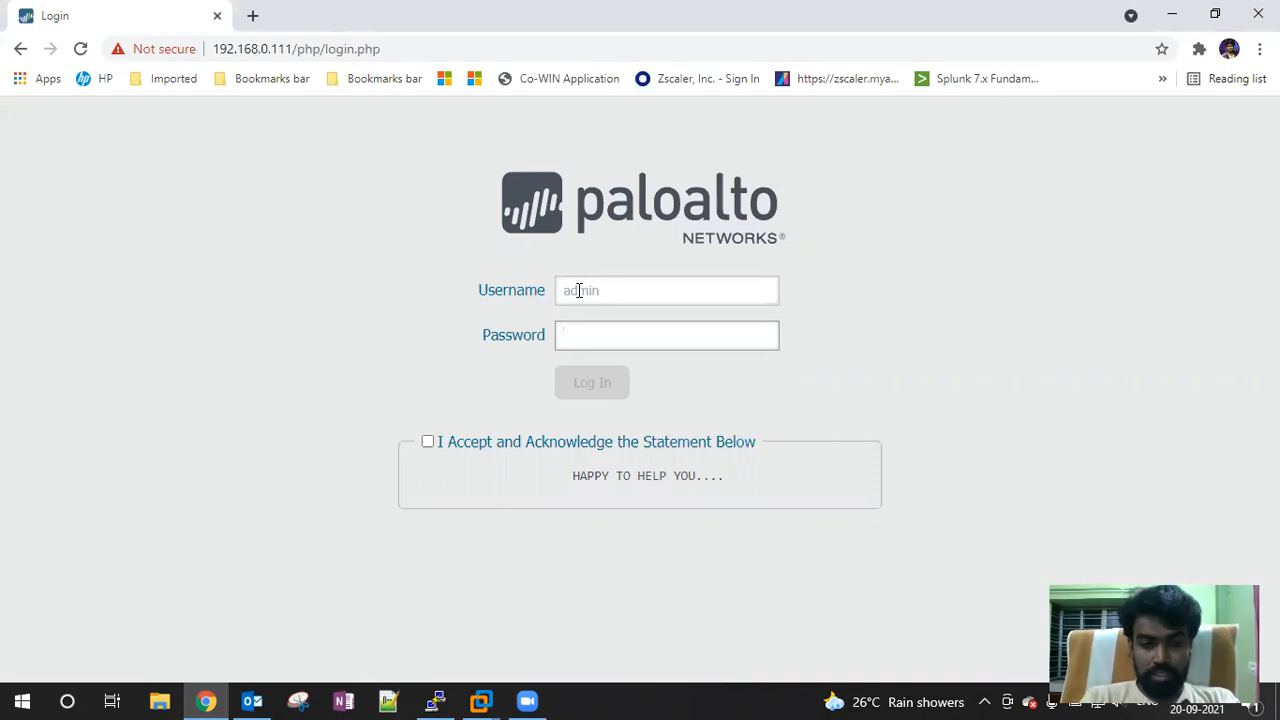
{"action": "type", "text": "min@123"}
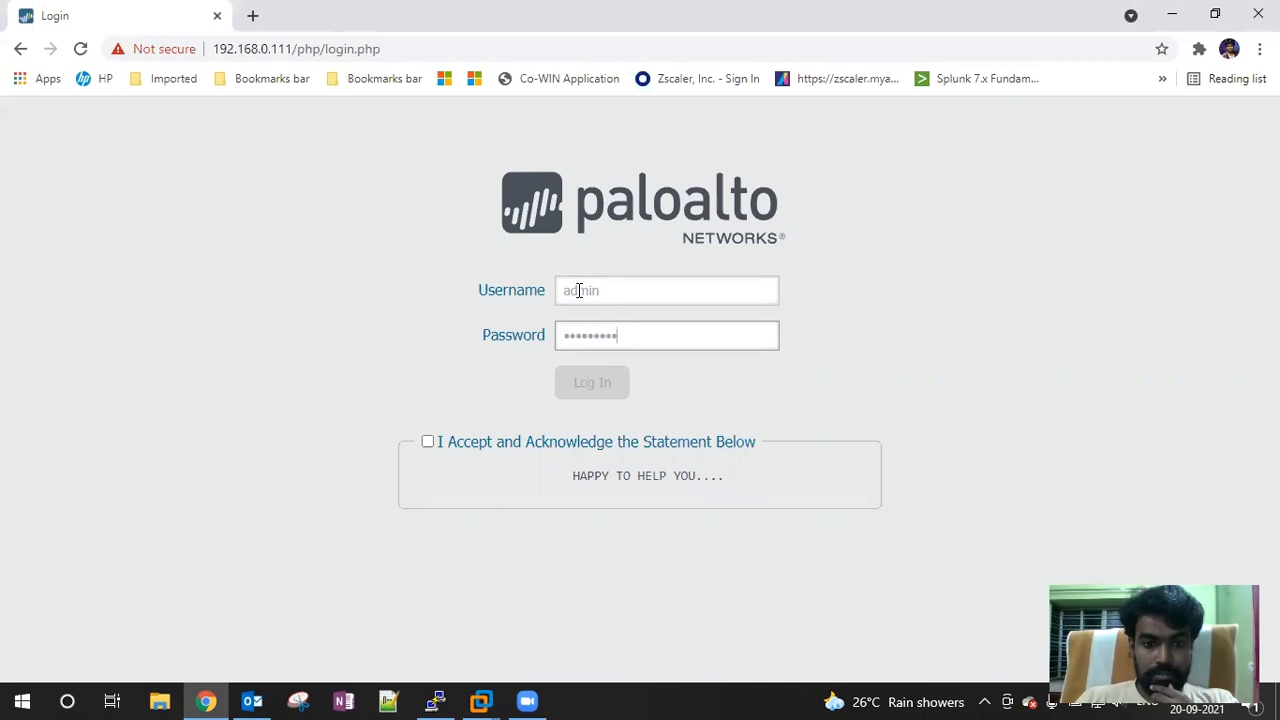
{"action": "left_click", "coordinate": [428, 443]}
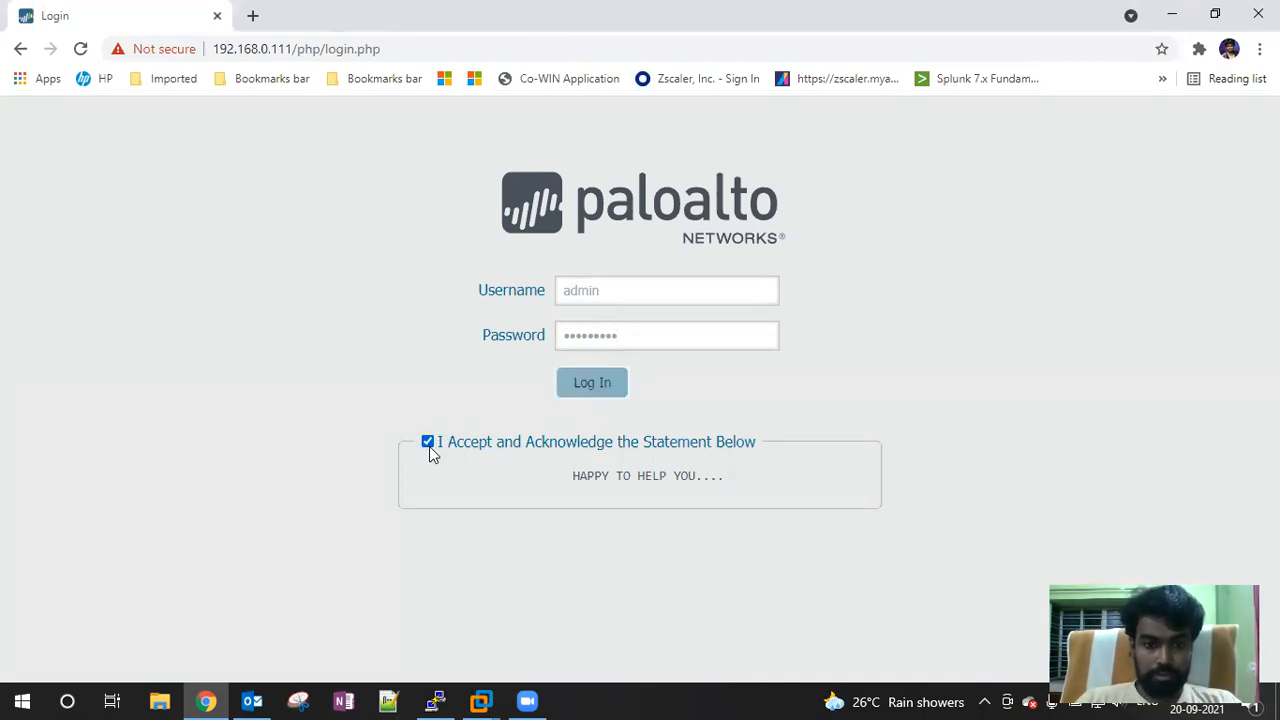
Log in to the firewall and dismiss the PAN-OS 9.1 welcome notes
{"action": "left_click", "coordinate": [590, 385]}
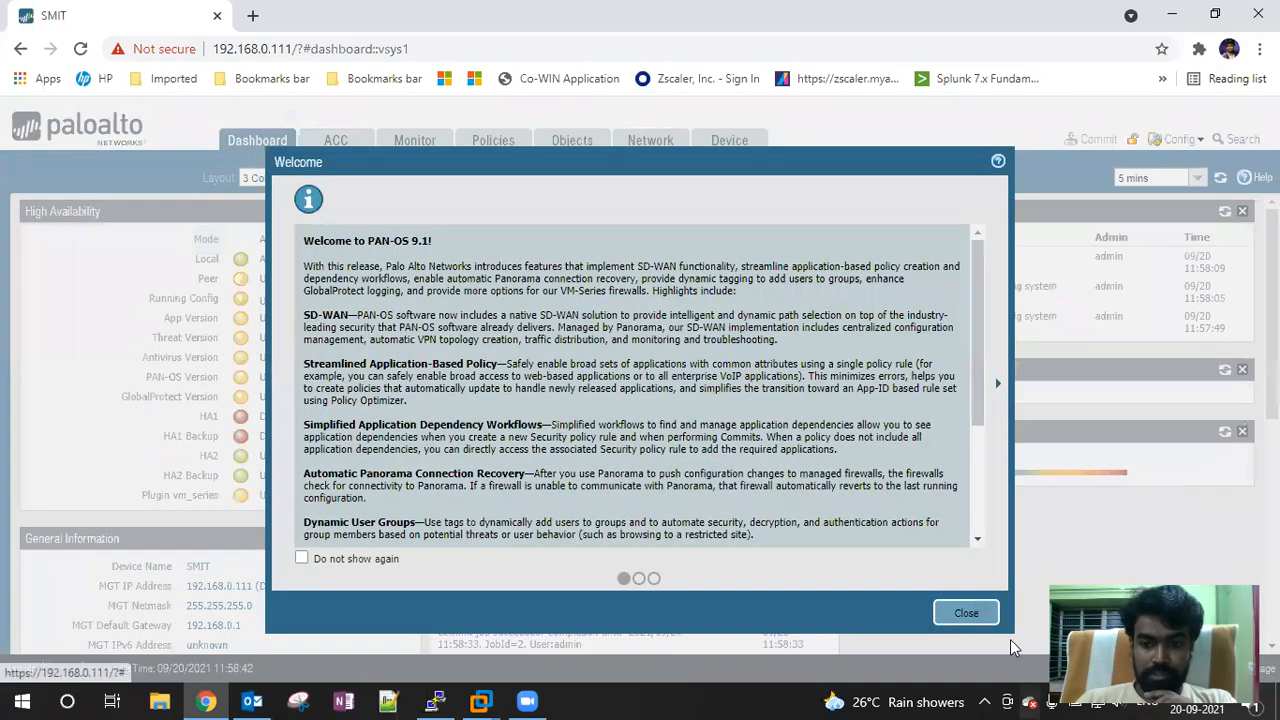
{"action": "left_click", "coordinate": [966, 613]}
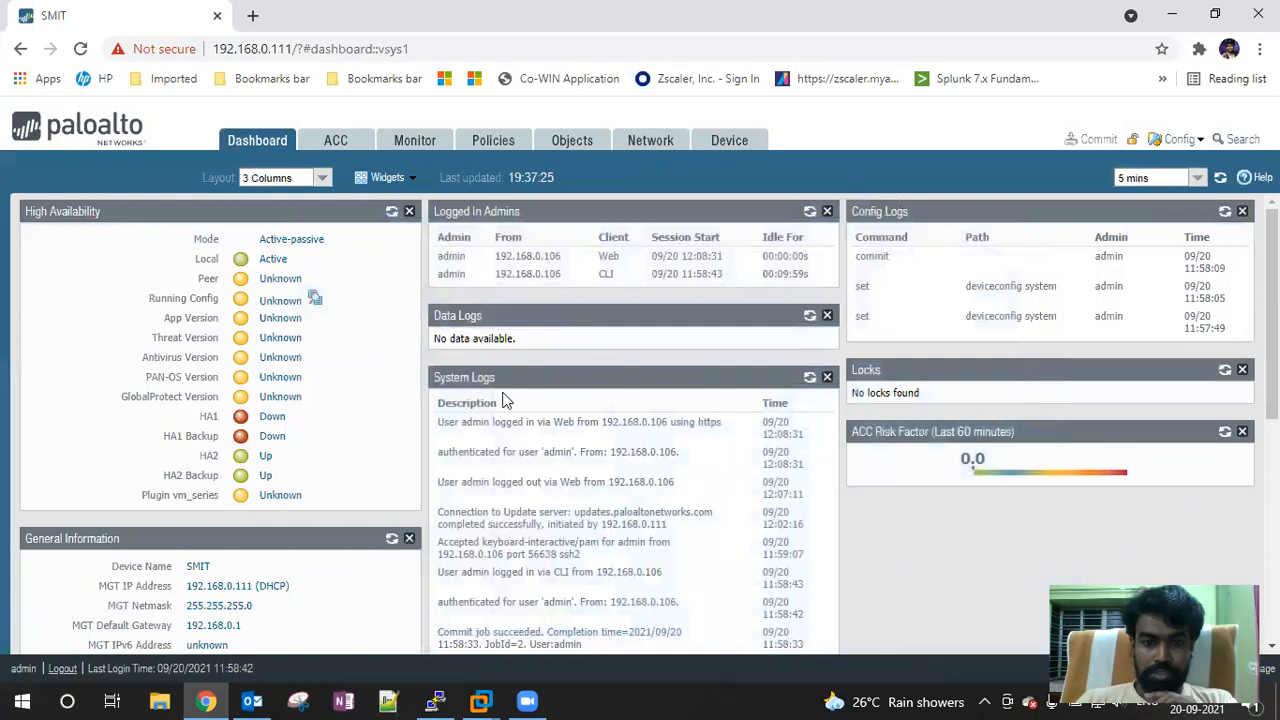
{"action": "scroll", "coordinate": [495, 380], "scroll_direction": "down", "scroll_amount": 3}
{"action": "scroll", "coordinate": [495, 380], "scroll_direction": "up", "scroll_amount": 3}
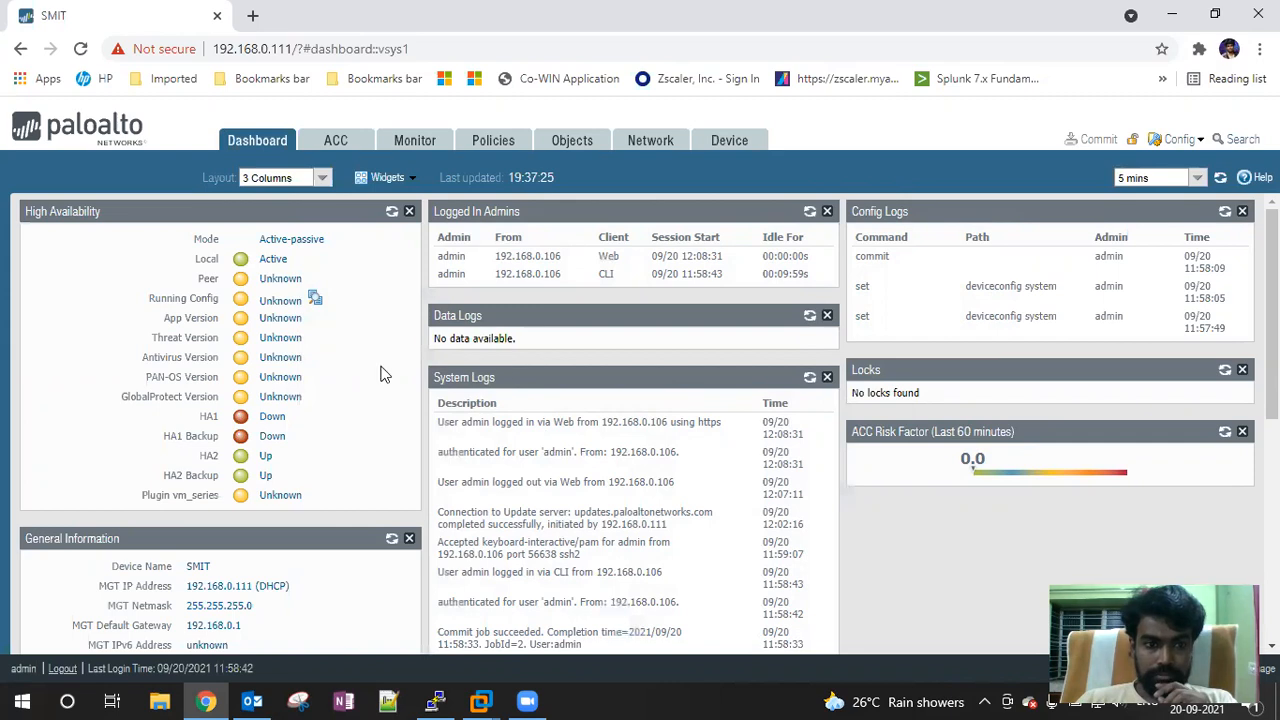
Move the System Resources widget into the right column, then go to the Device tab's LDAP profiles
{"action": "scroll", "coordinate": [677, 436], "scroll_direction": "down", "scroll_amount": 2}
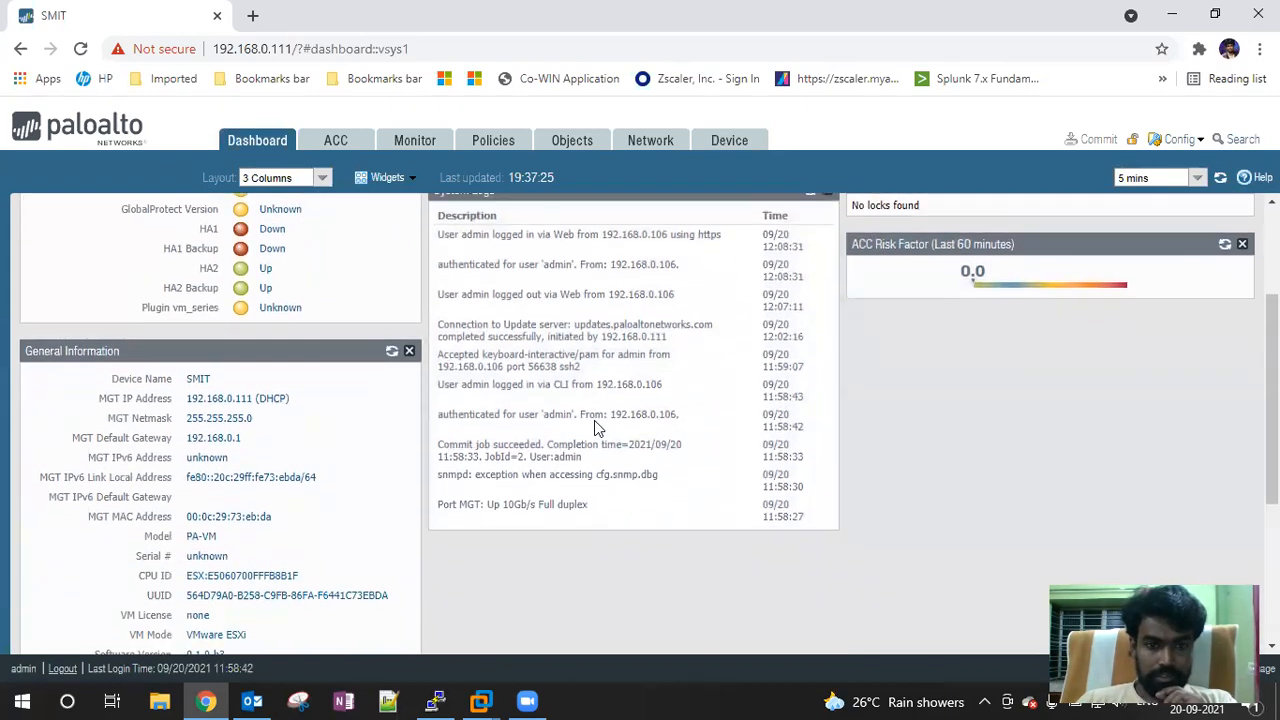
{"action": "scroll", "coordinate": [597, 427], "scroll_direction": "down", "scroll_amount": 3}
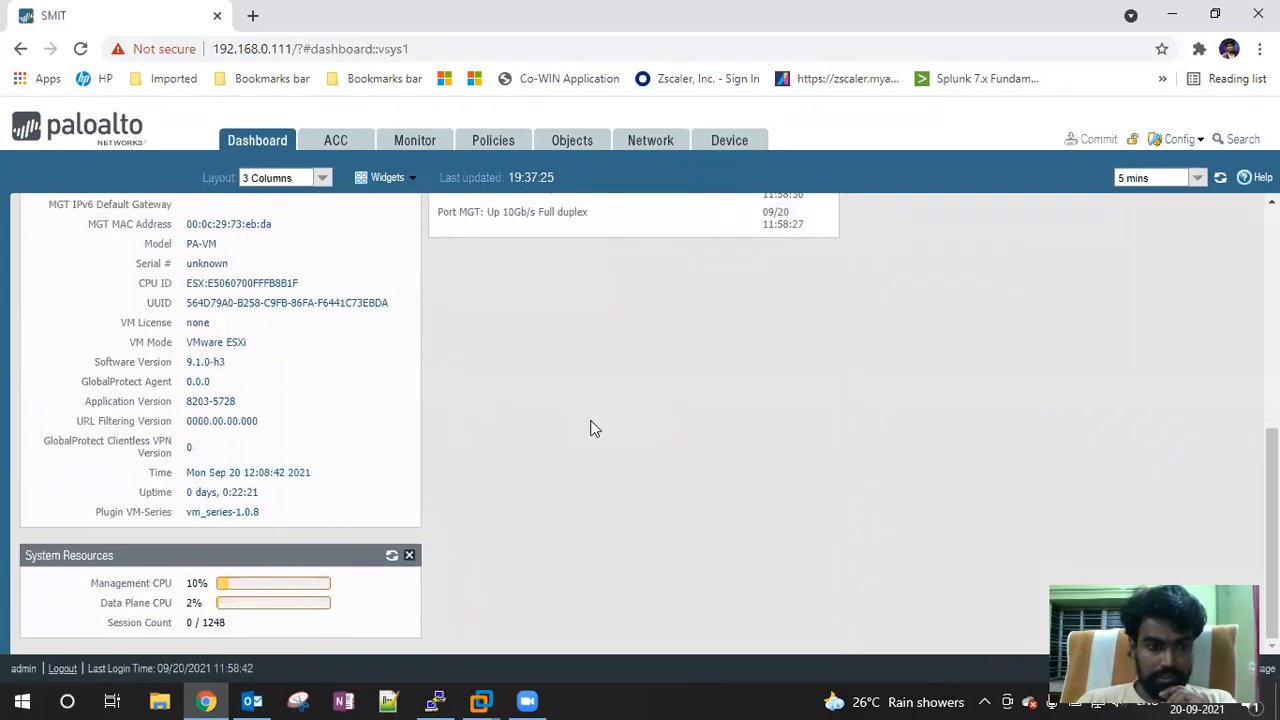
{"action": "left_click_drag", "start_coordinate": [254, 557], "coordinate": [1128, 285]}
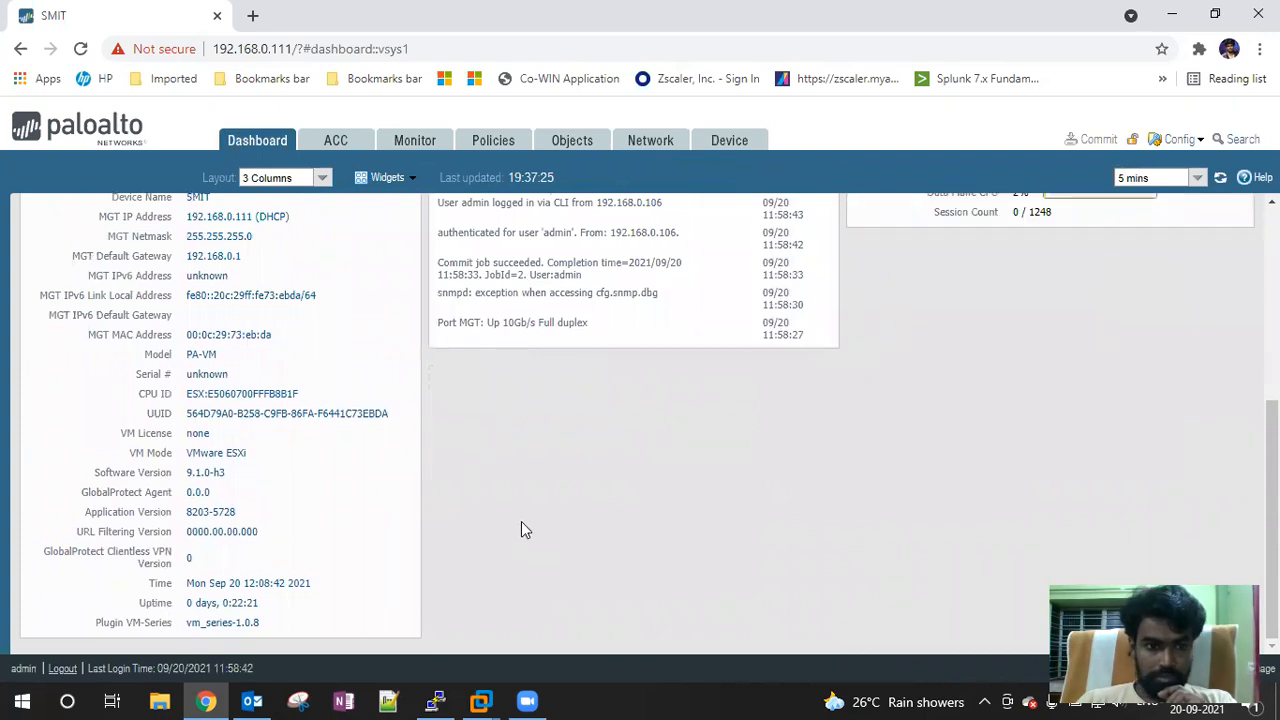
{"action": "scroll", "coordinate": [521, 521], "scroll_direction": "up", "scroll_amount": 4}
{"action": "scroll", "coordinate": [518, 430], "scroll_direction": "down", "scroll_amount": 1}
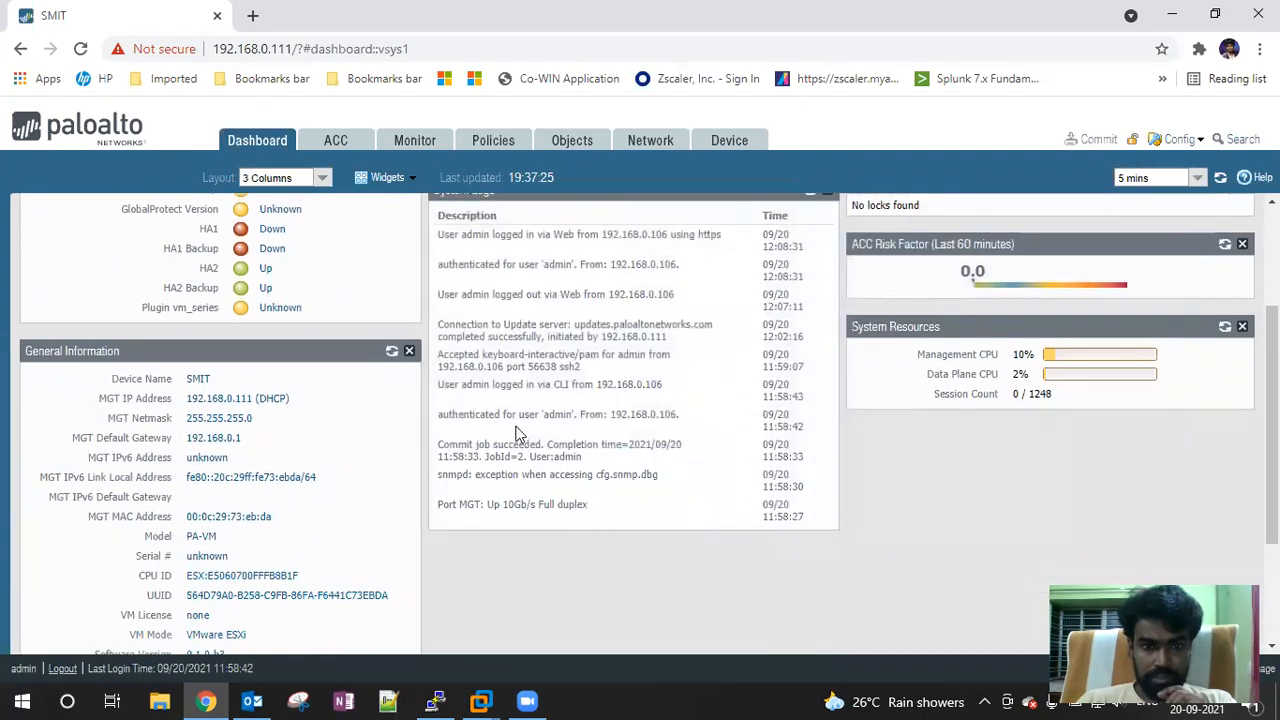
{"action": "scroll", "coordinate": [518, 430], "scroll_direction": "up", "scroll_amount": 1}
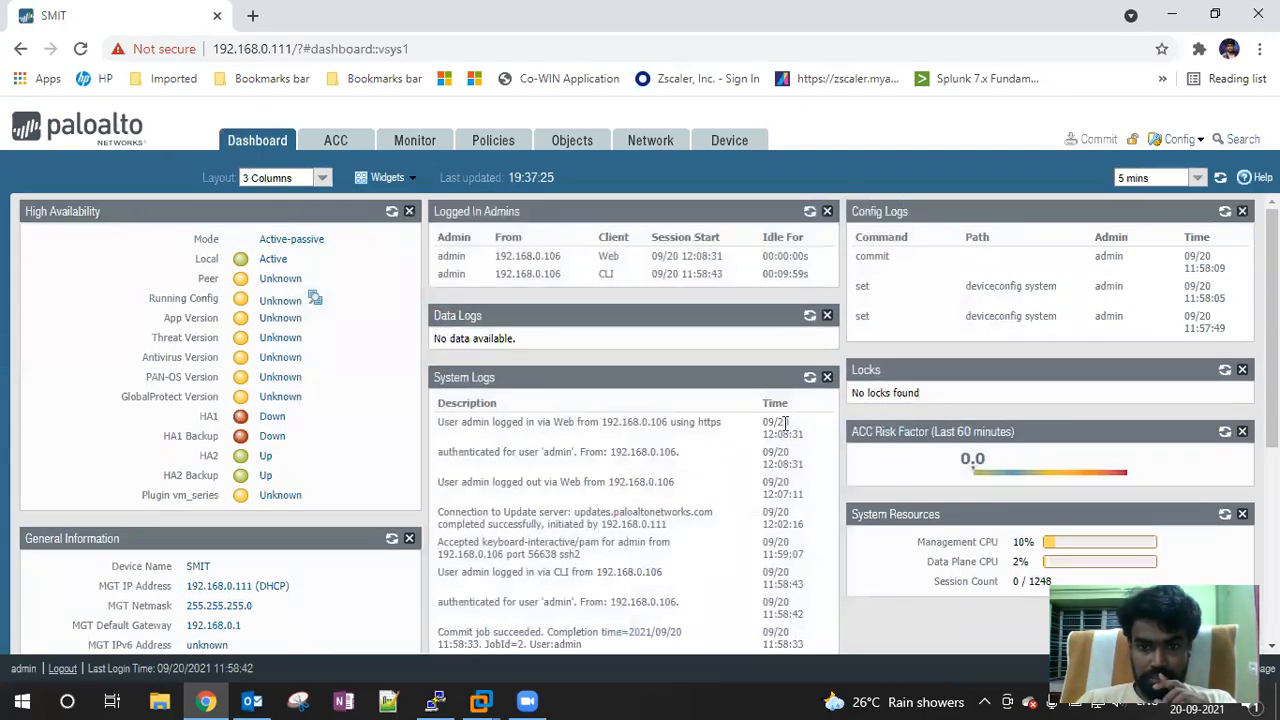
{"action": "scroll", "coordinate": [371, 399], "scroll_direction": "down", "scroll_amount": 3}
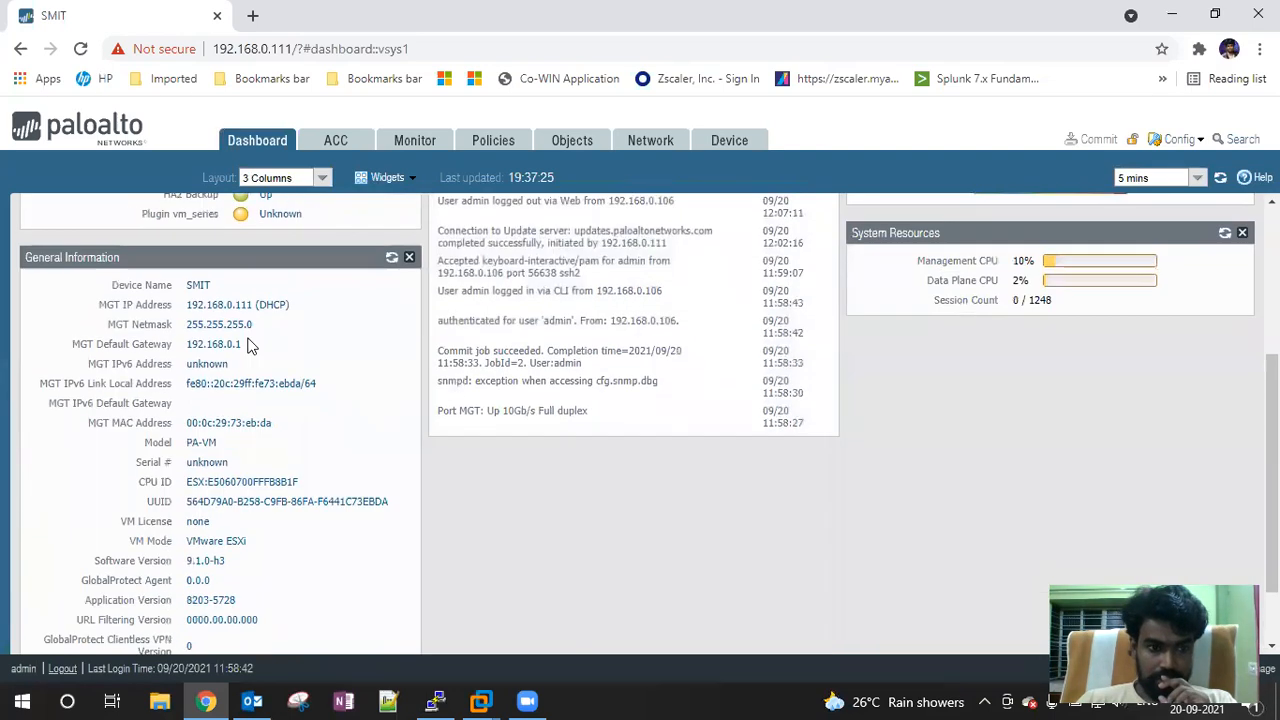
{"action": "scroll", "coordinate": [249, 387], "scroll_direction": "down", "scroll_amount": 1}
{"action": "scroll", "coordinate": [250, 388], "scroll_direction": "up", "scroll_amount": 4}
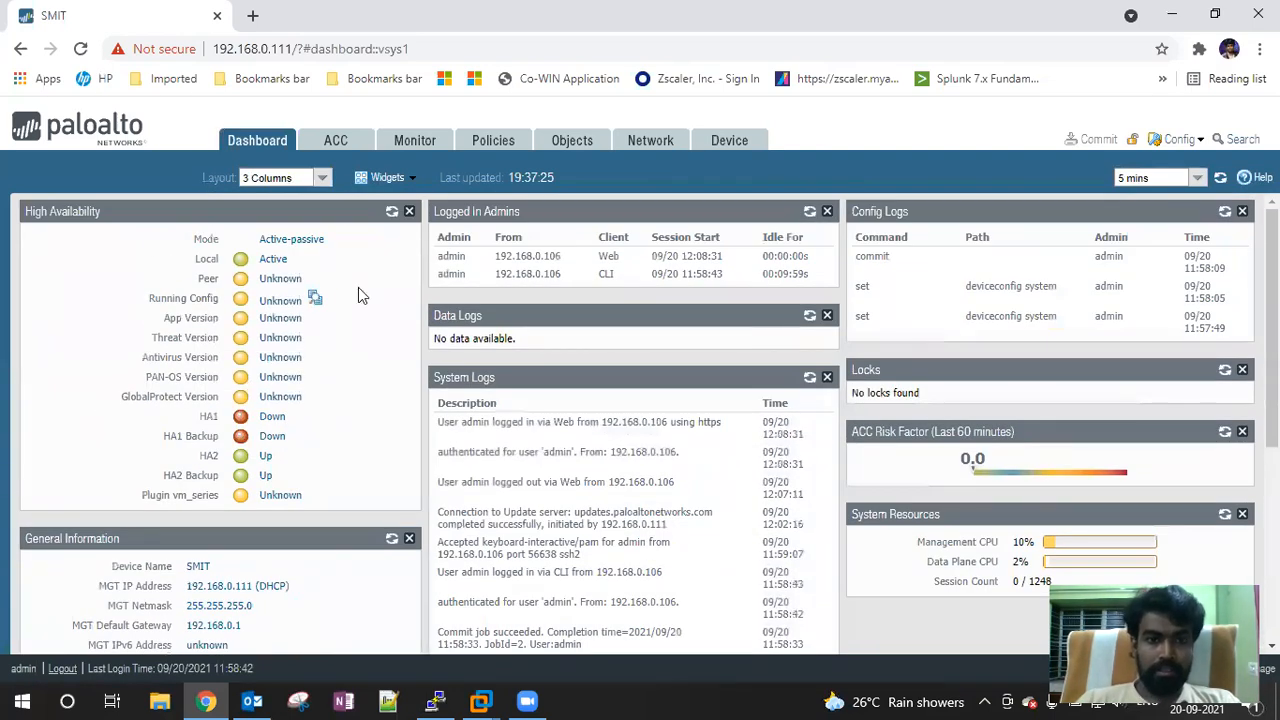
{"action": "left_click", "coordinate": [733, 147]}
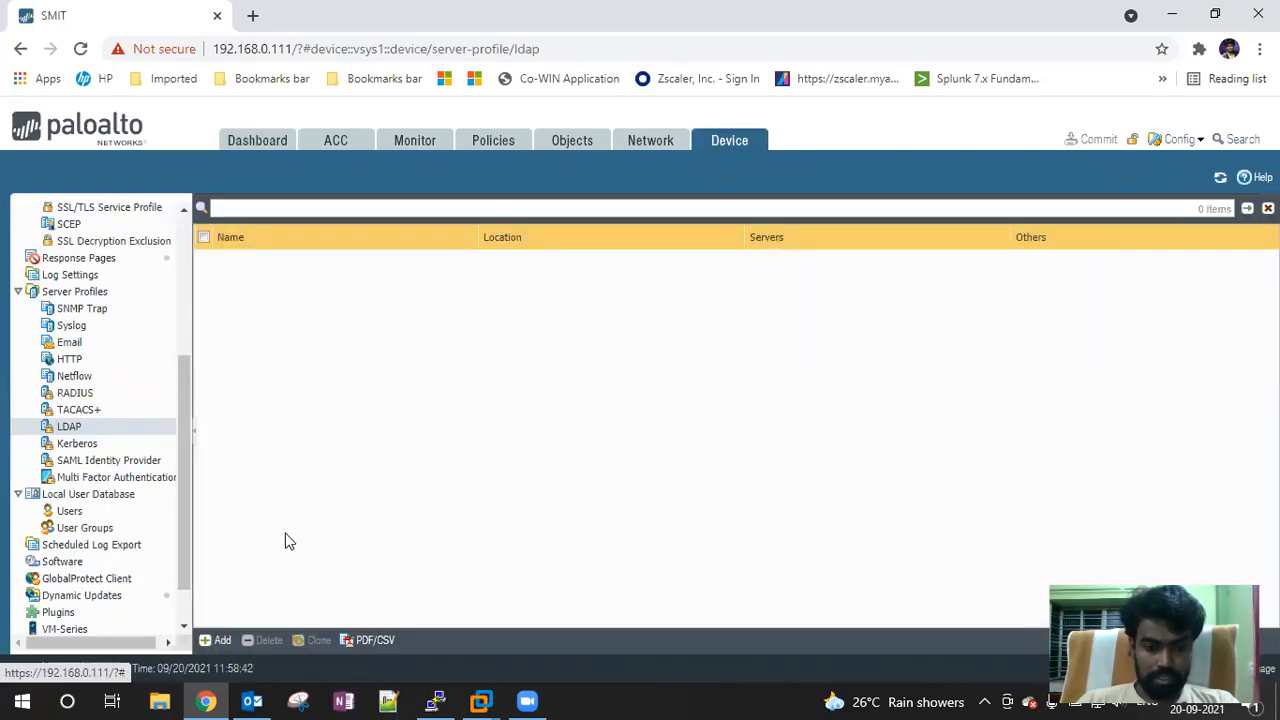
Stop the running PuTTY ping and rerun 'ping host 192.168.0.60'
{"action": "left_click", "coordinate": [435, 701]}
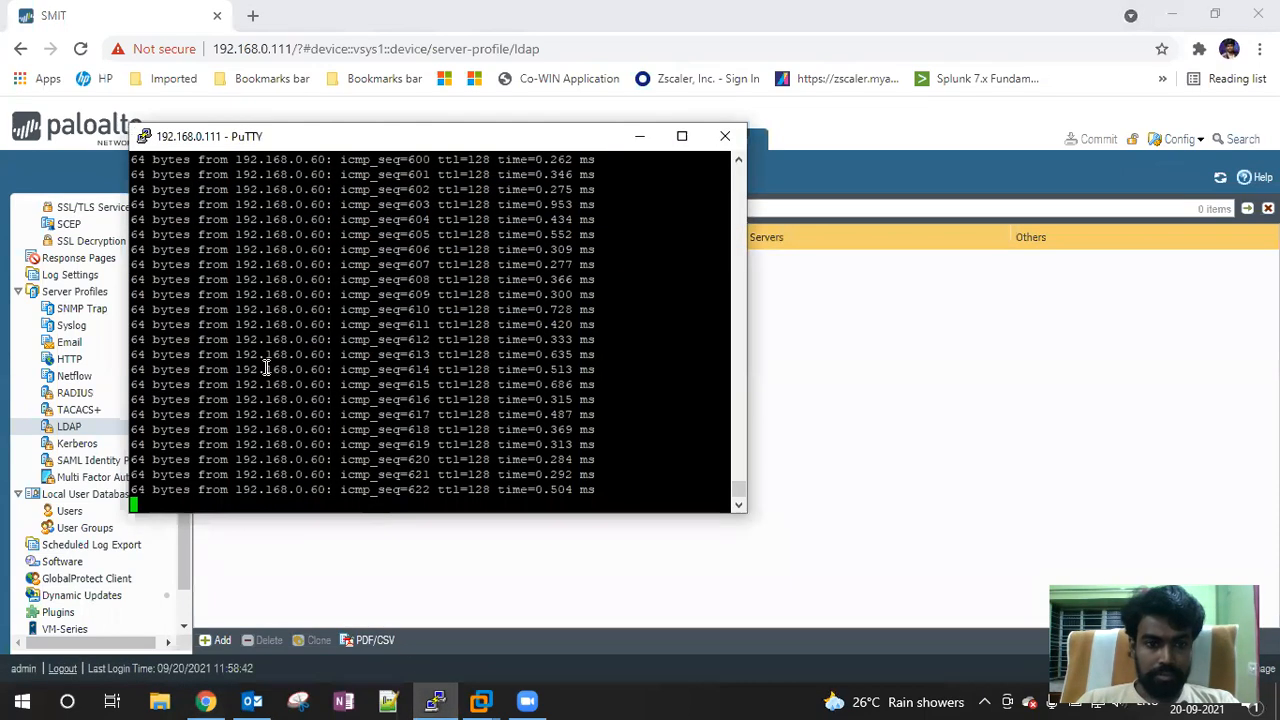
{"action": "key", "text": "ctrl+c"}
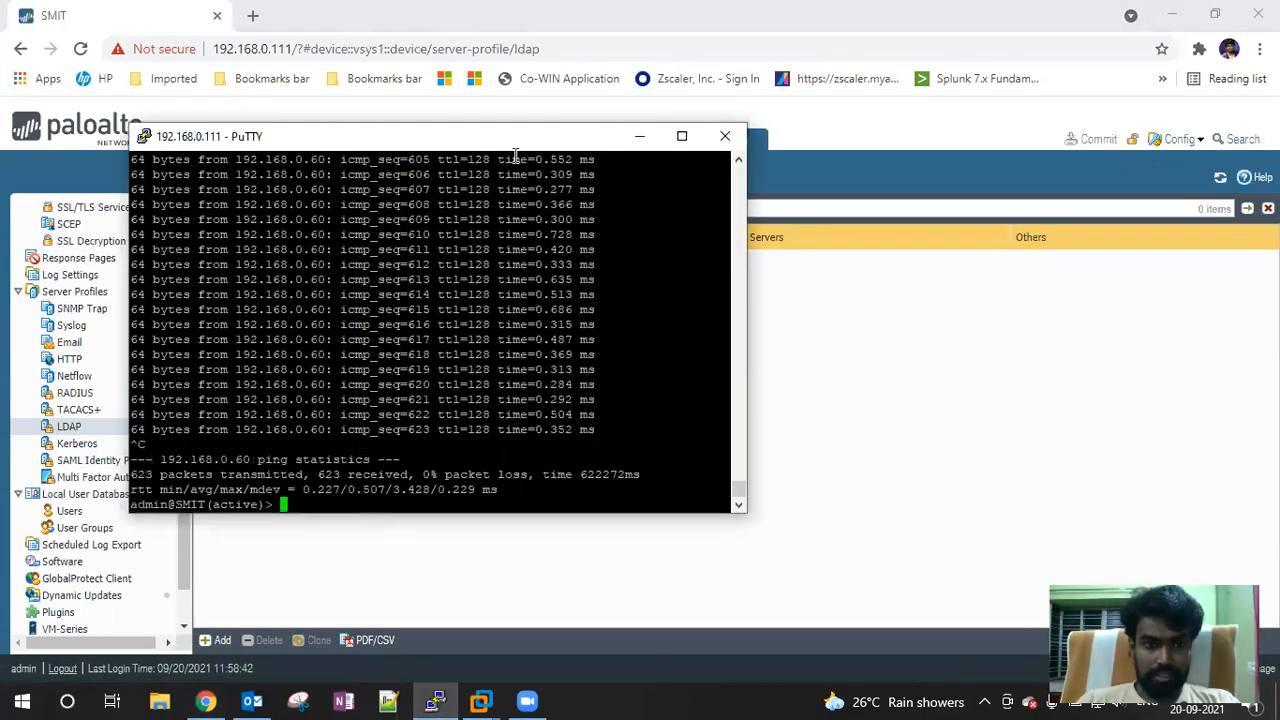
{"action": "left_click_drag", "start_coordinate": [378, 148], "coordinate": [381, 171]}
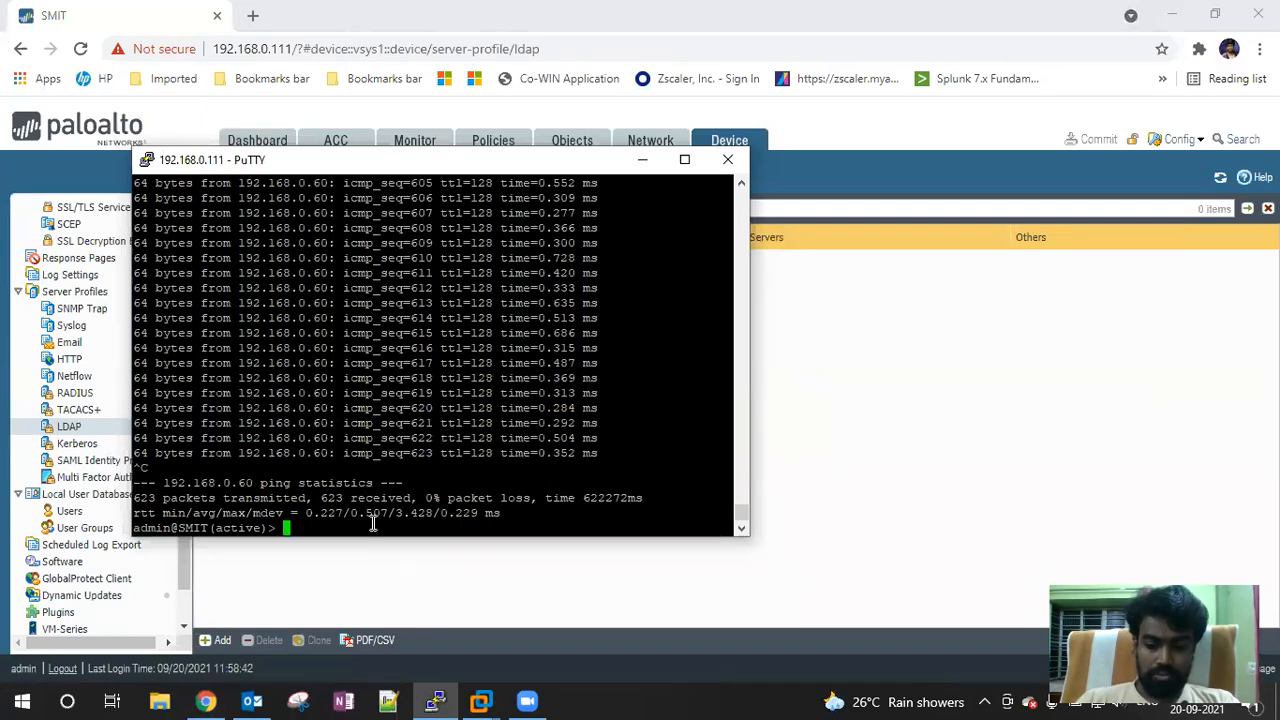
{"action": "key", "text": "Up"}
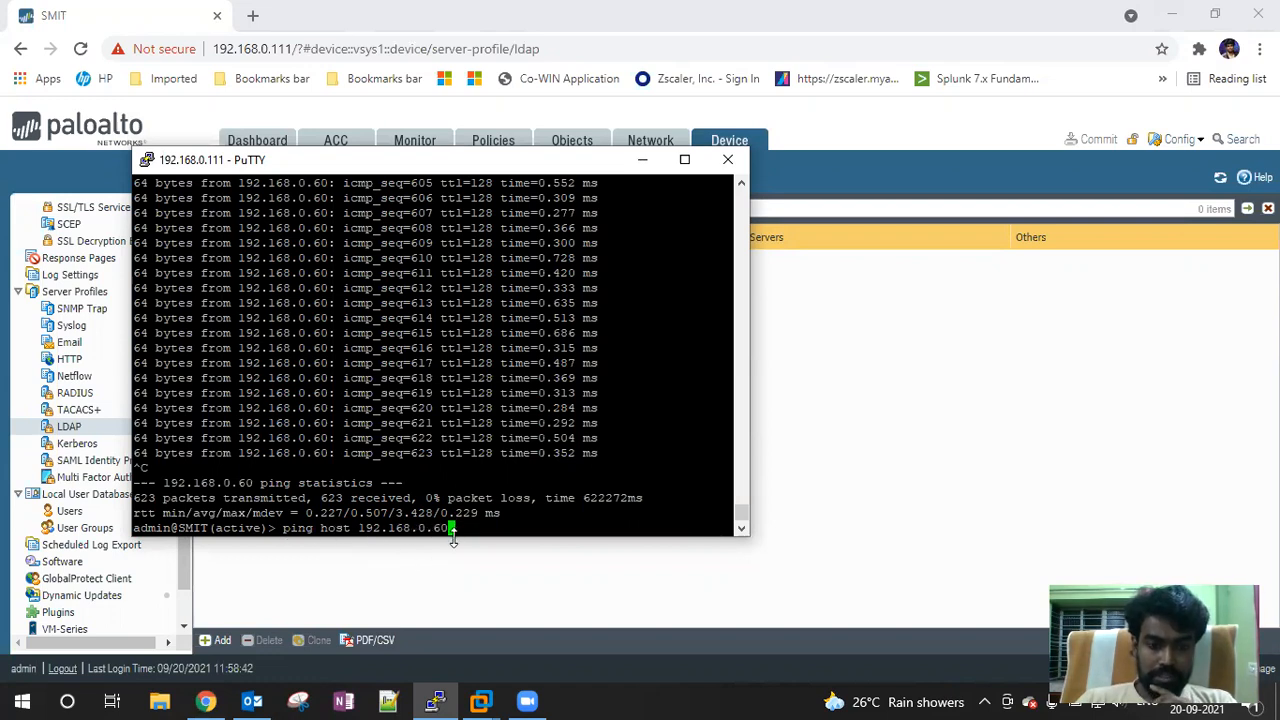
{"action": "key", "text": "Return"}
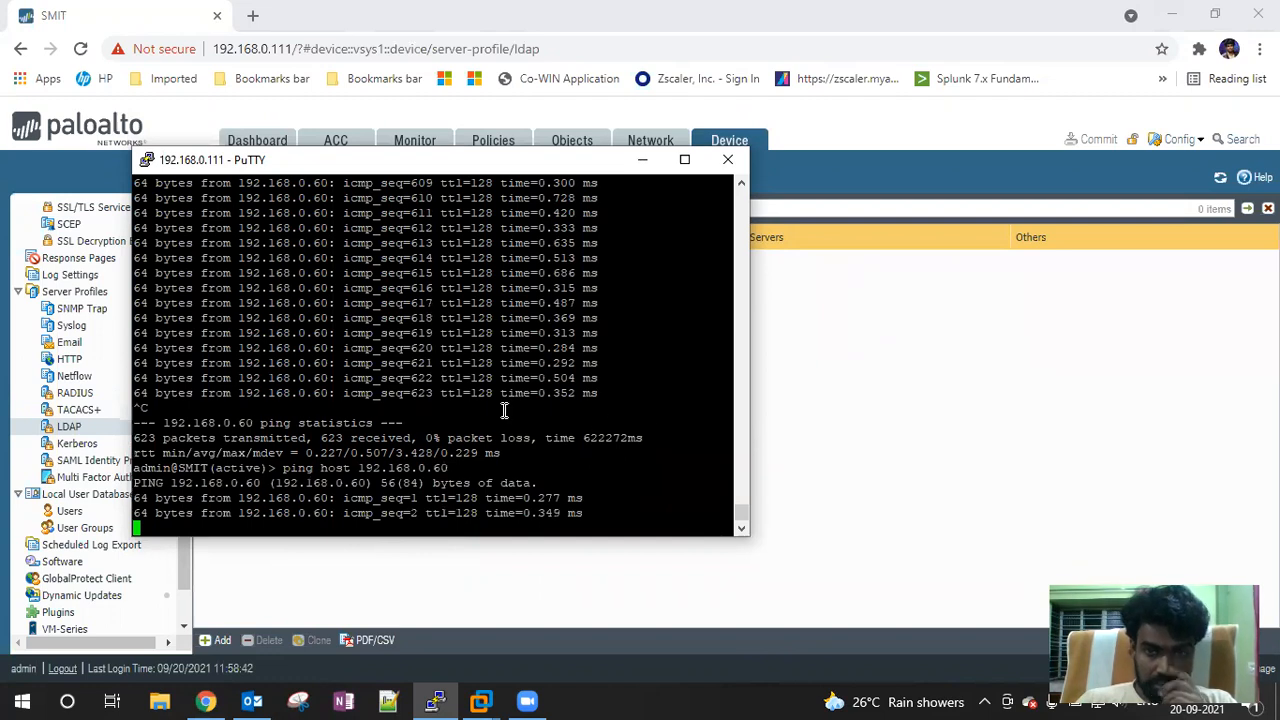
{"action": "left_click", "coordinate": [484, 702]}
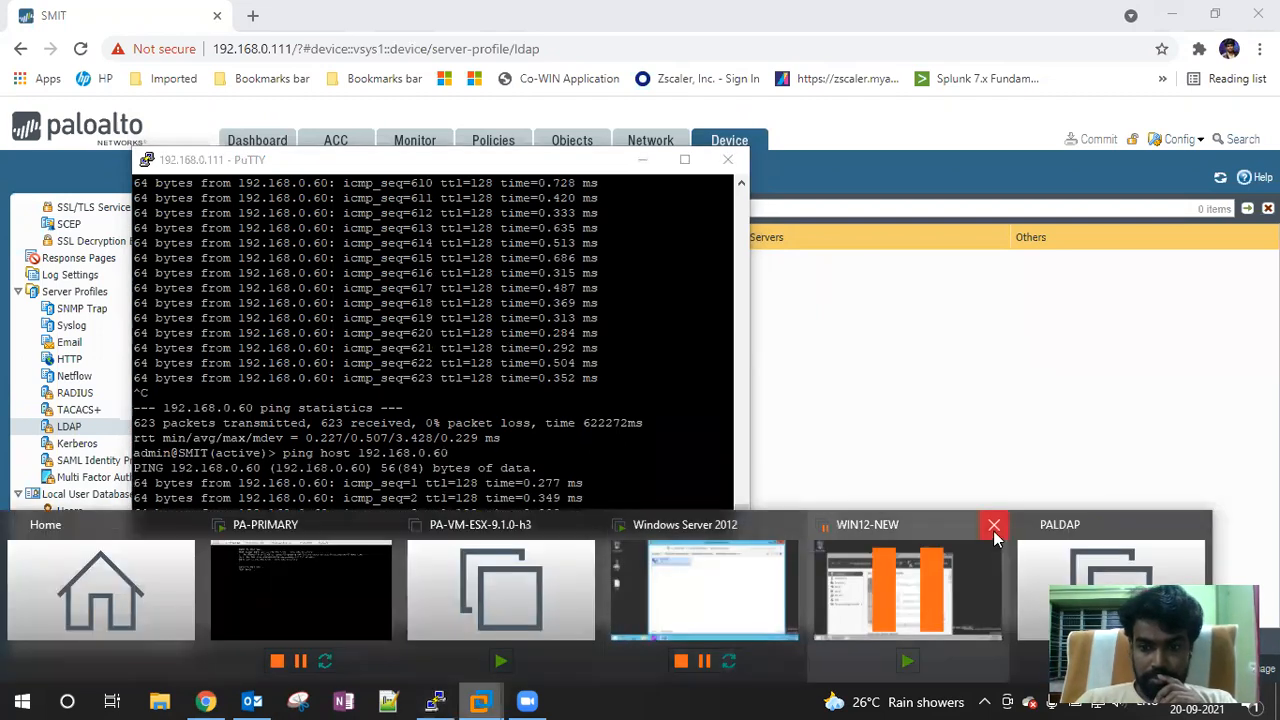
Select the Windows Server 2012 VM, hide the library and show it full screen
{"action": "left_click", "coordinate": [686, 525]}
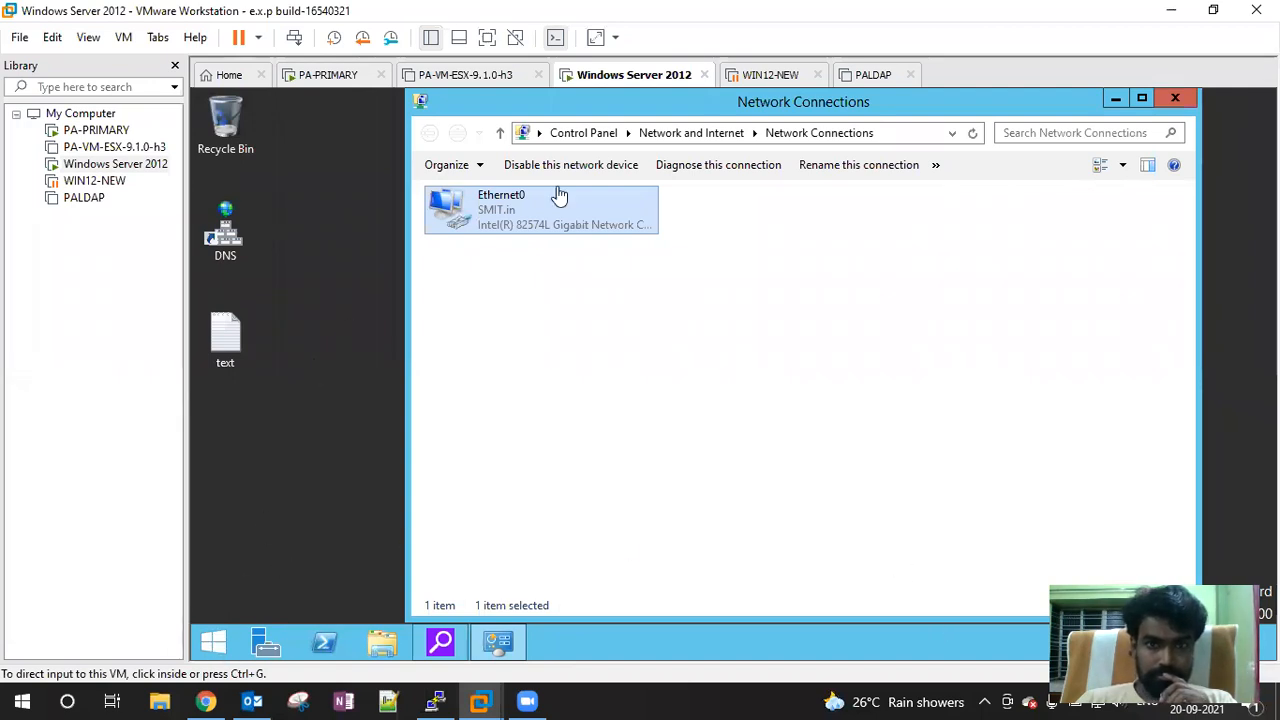
{"action": "left_click", "coordinate": [457, 45]}
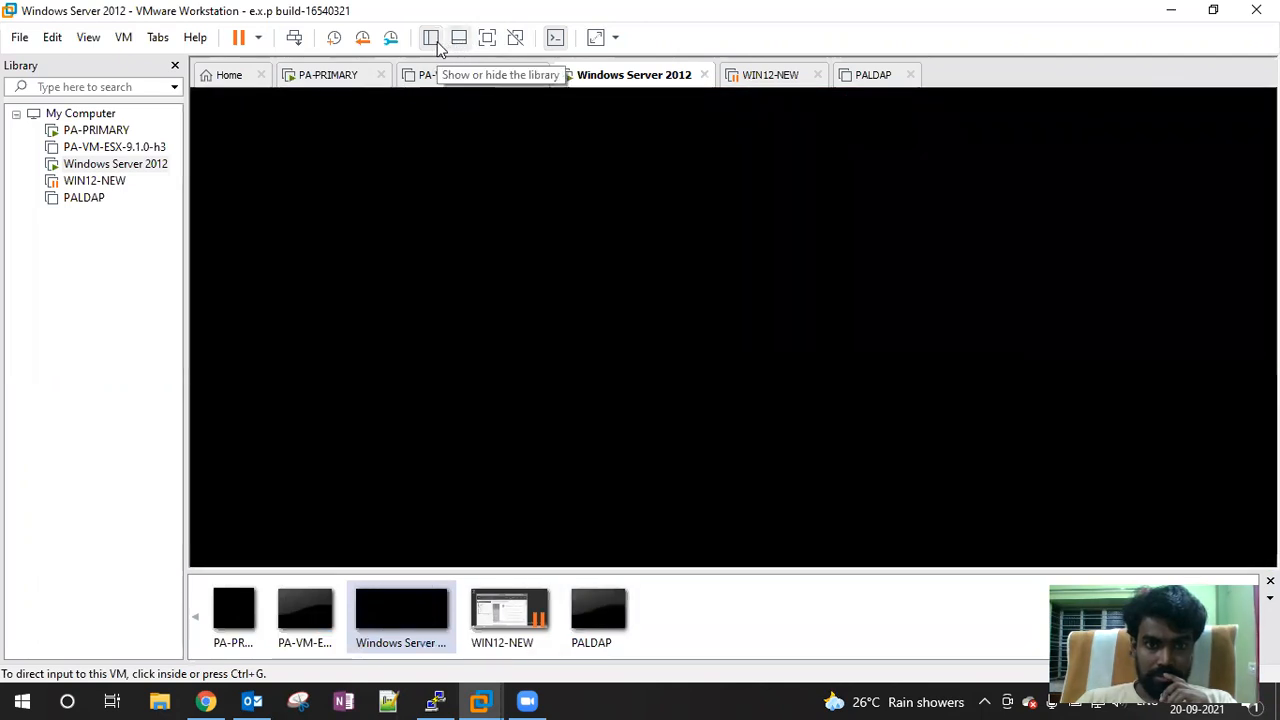
{"action": "left_click", "coordinate": [431, 40]}
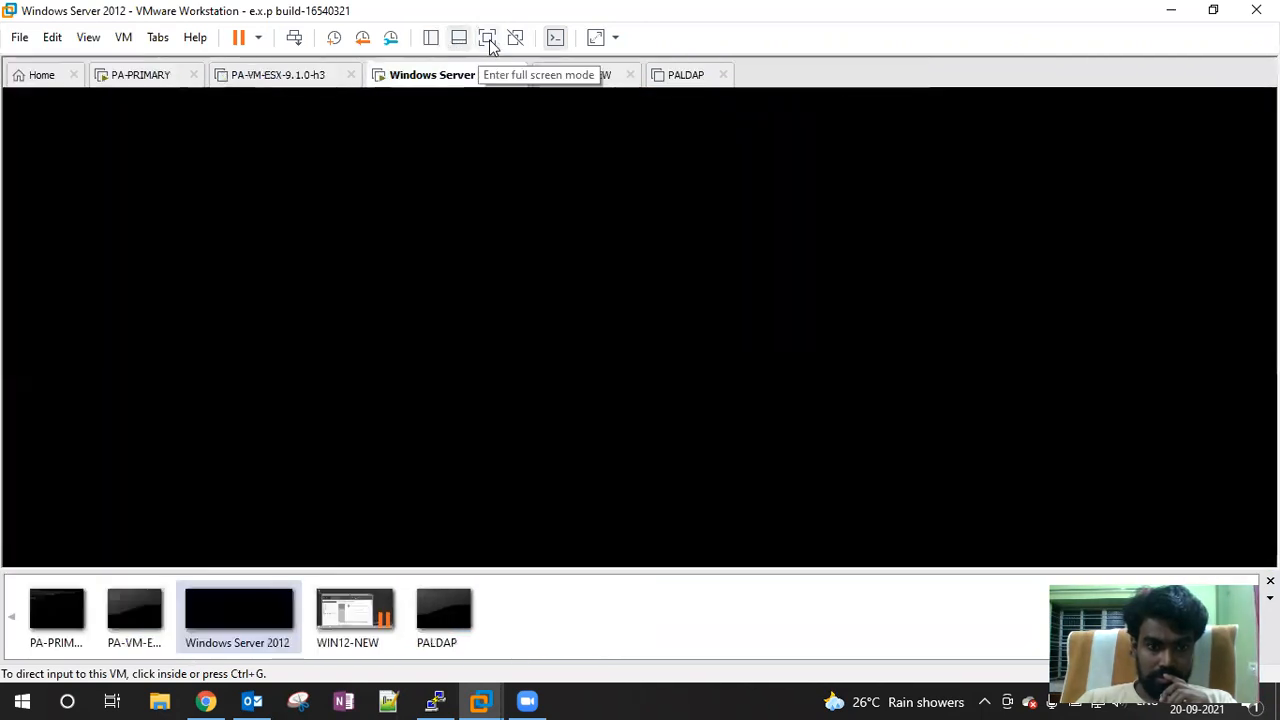
{"action": "left_click", "coordinate": [260, 614]}
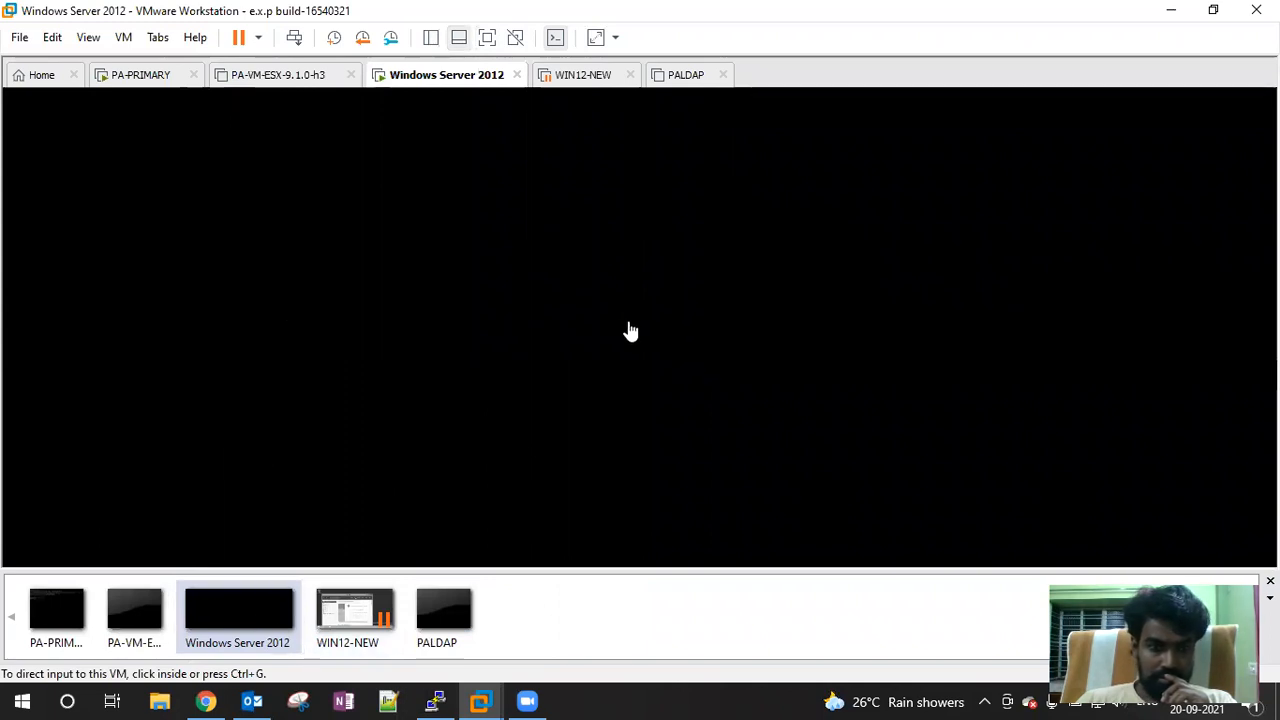
{"action": "left_click", "coordinate": [487, 37]}
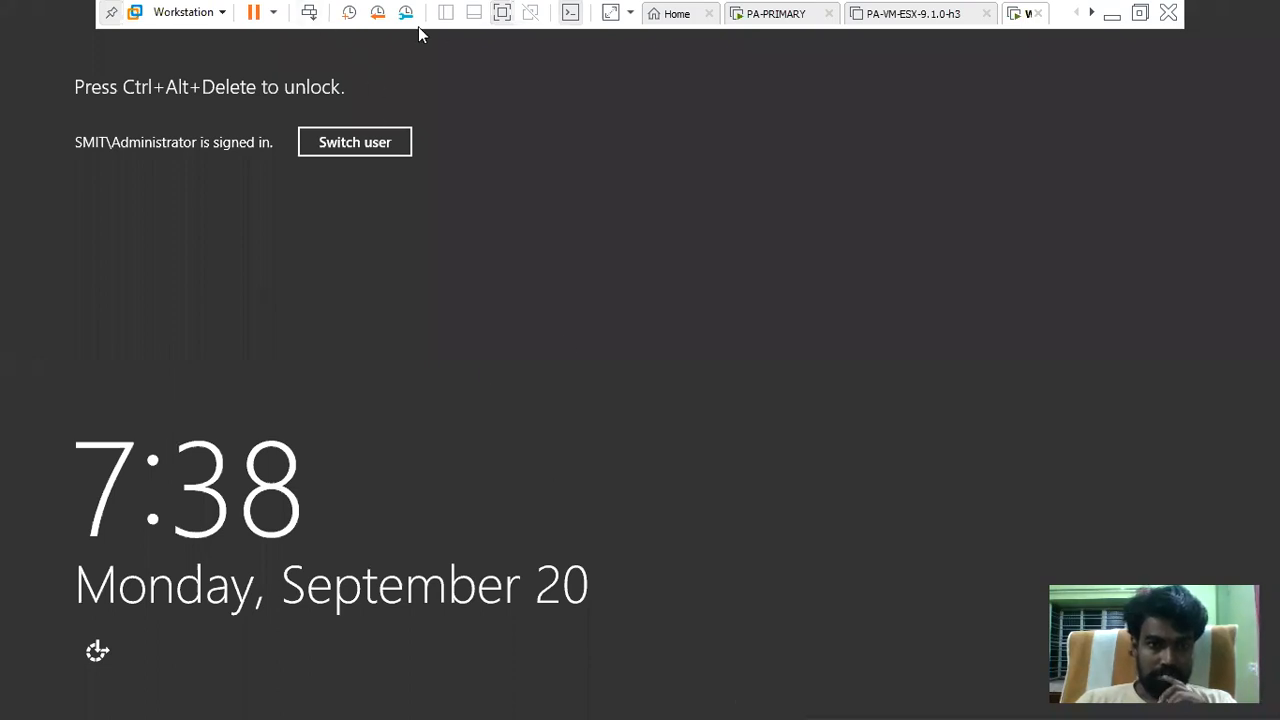
Unlock the server VM with the administrator password
{"action": "left_click", "coordinate": [303, 20]}
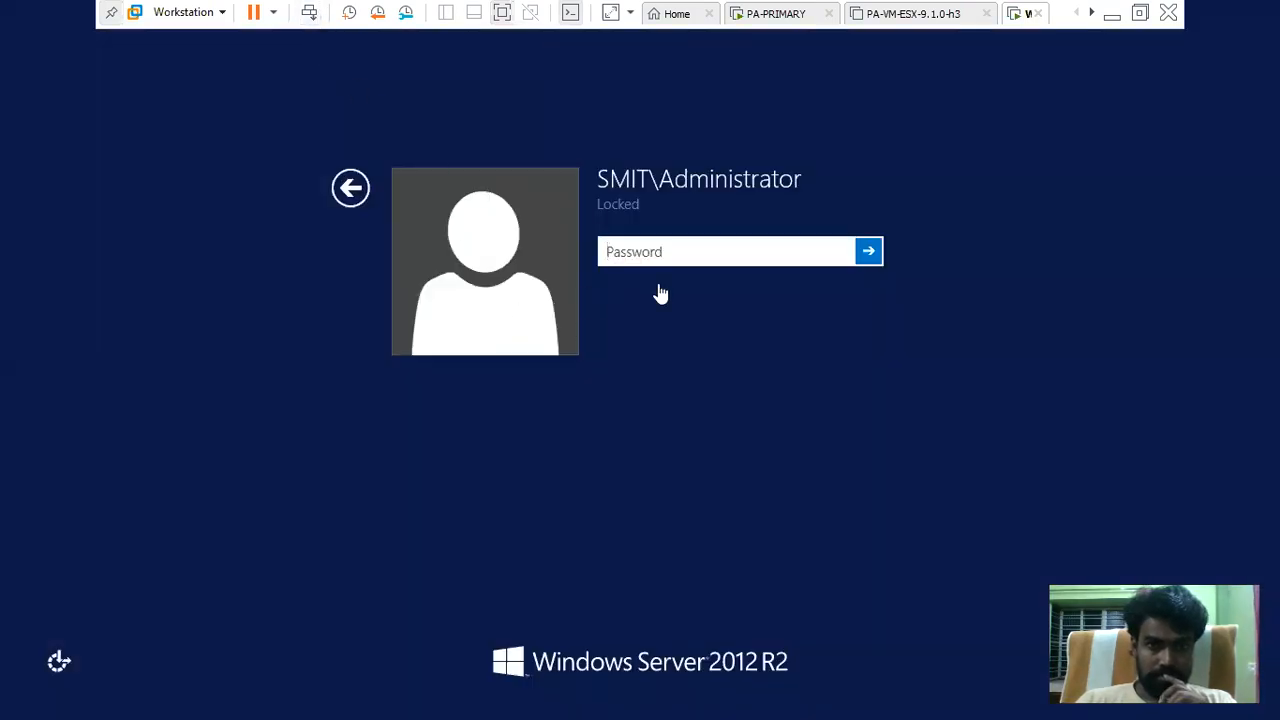
{"action": "type", "text": "*******"}
{"action": "key", "text": "Return"}
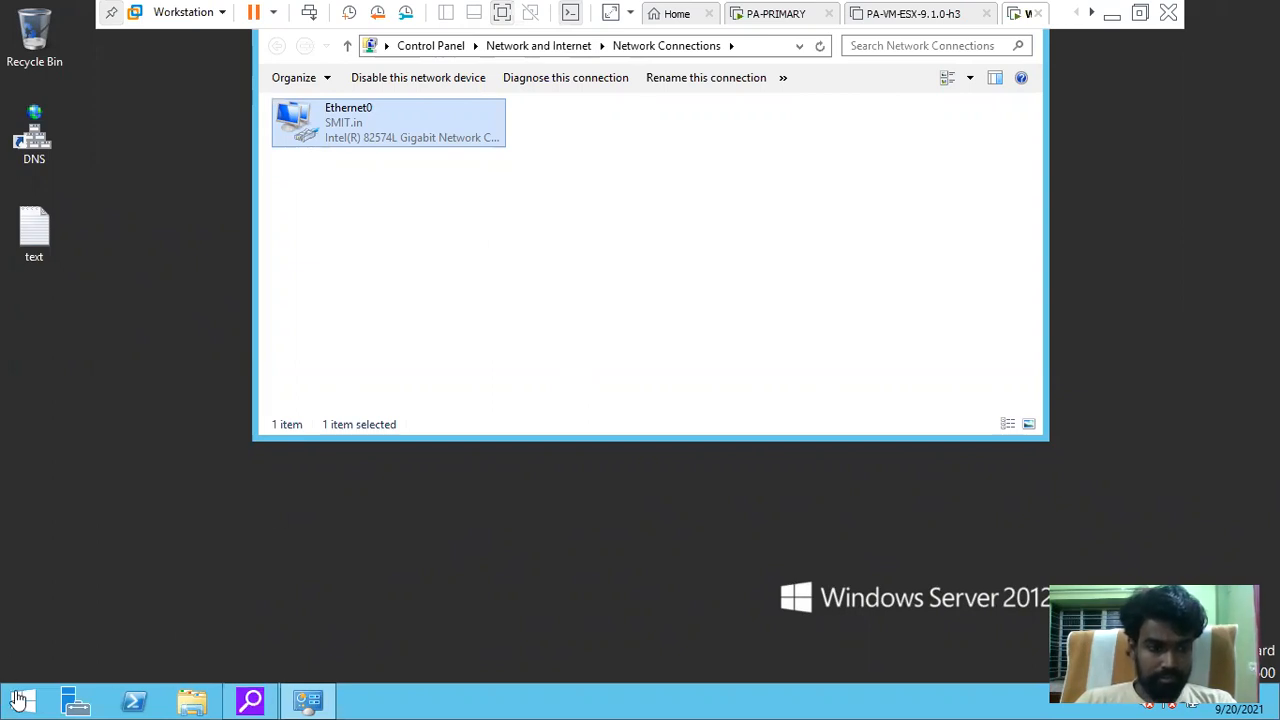
Open the Network Connections window from the Run box (ncpa.cpl)
{"action": "left_click", "coordinate": [17, 706]}
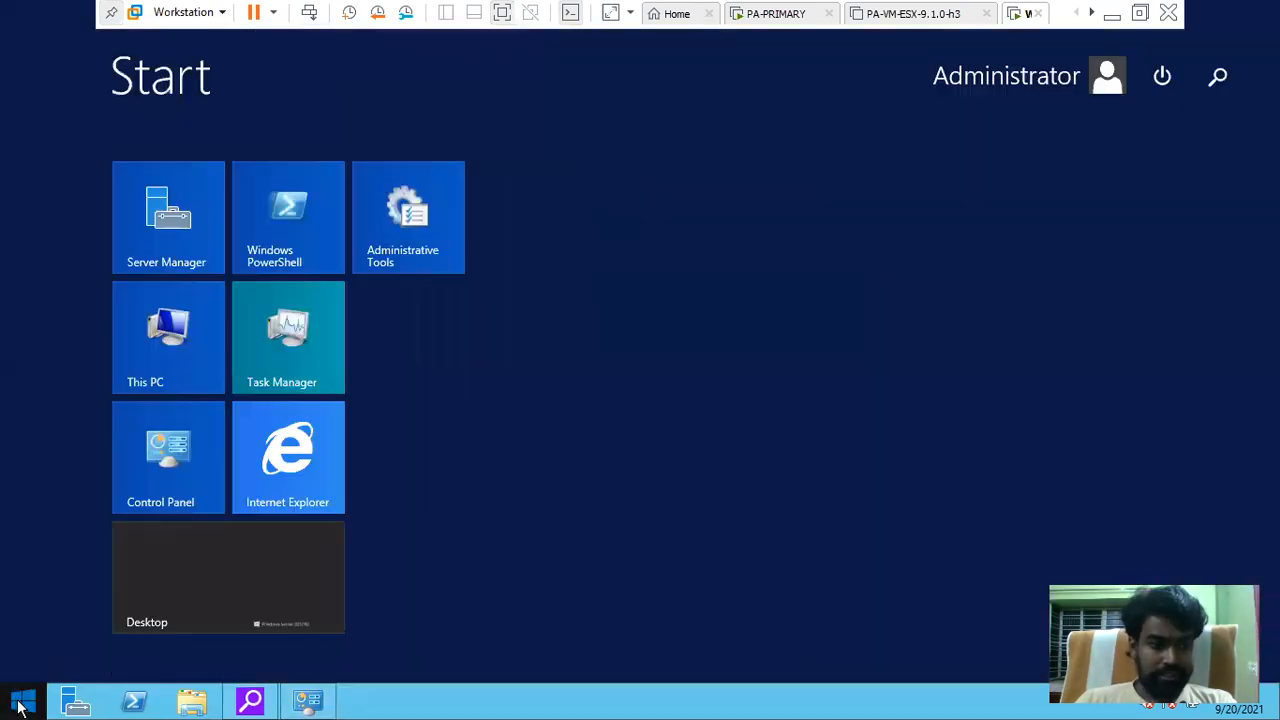
{"action": "left_click", "coordinate": [221, 586]}
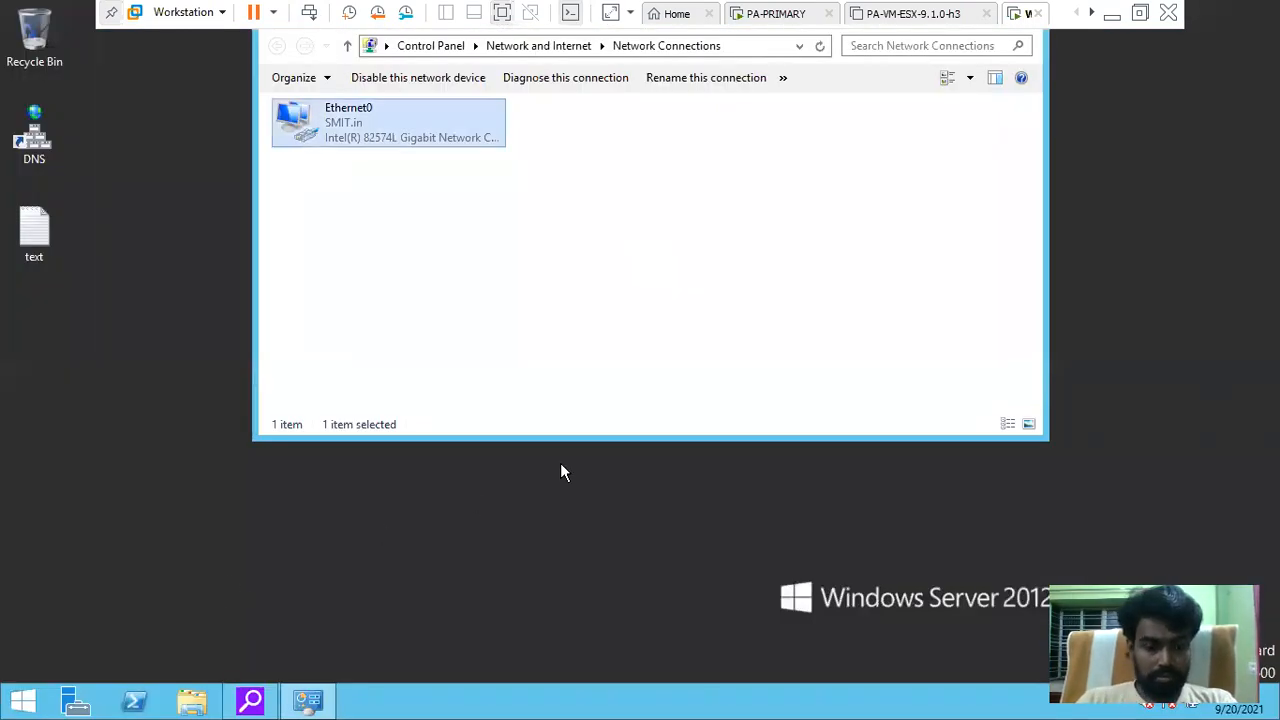
{"action": "key", "text": "super+r"}
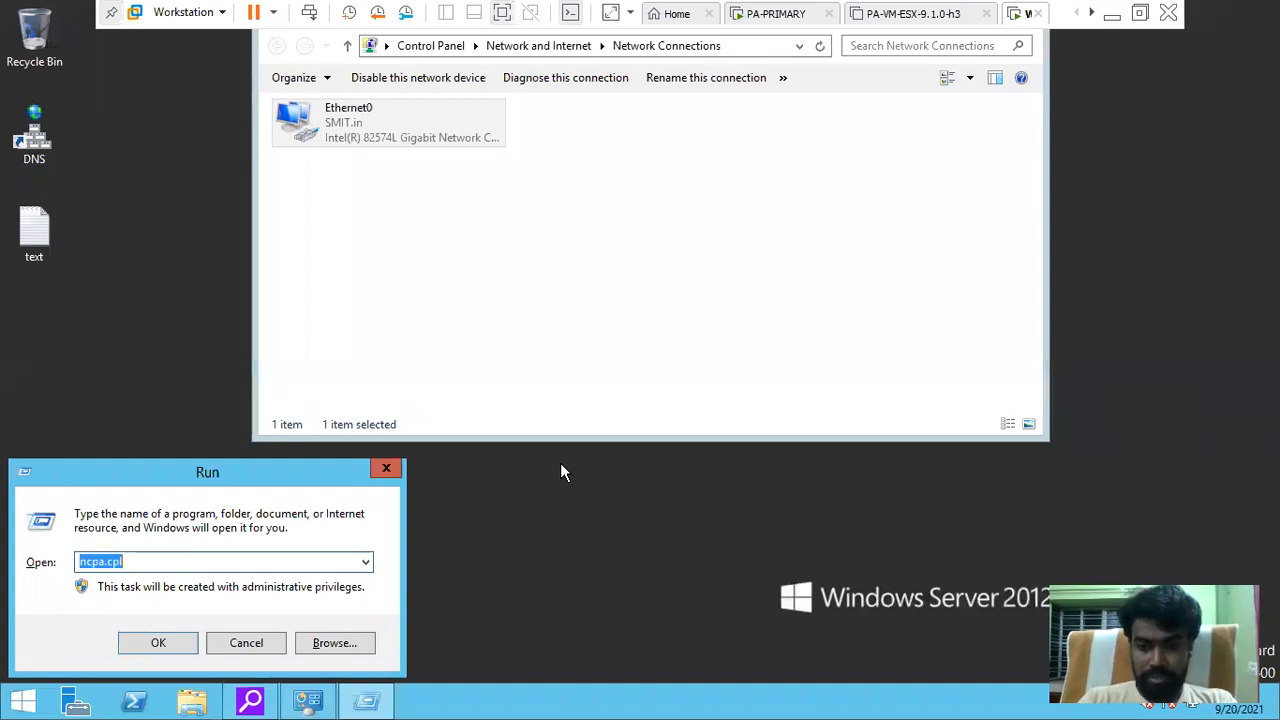
{"action": "key", "text": "Return"}
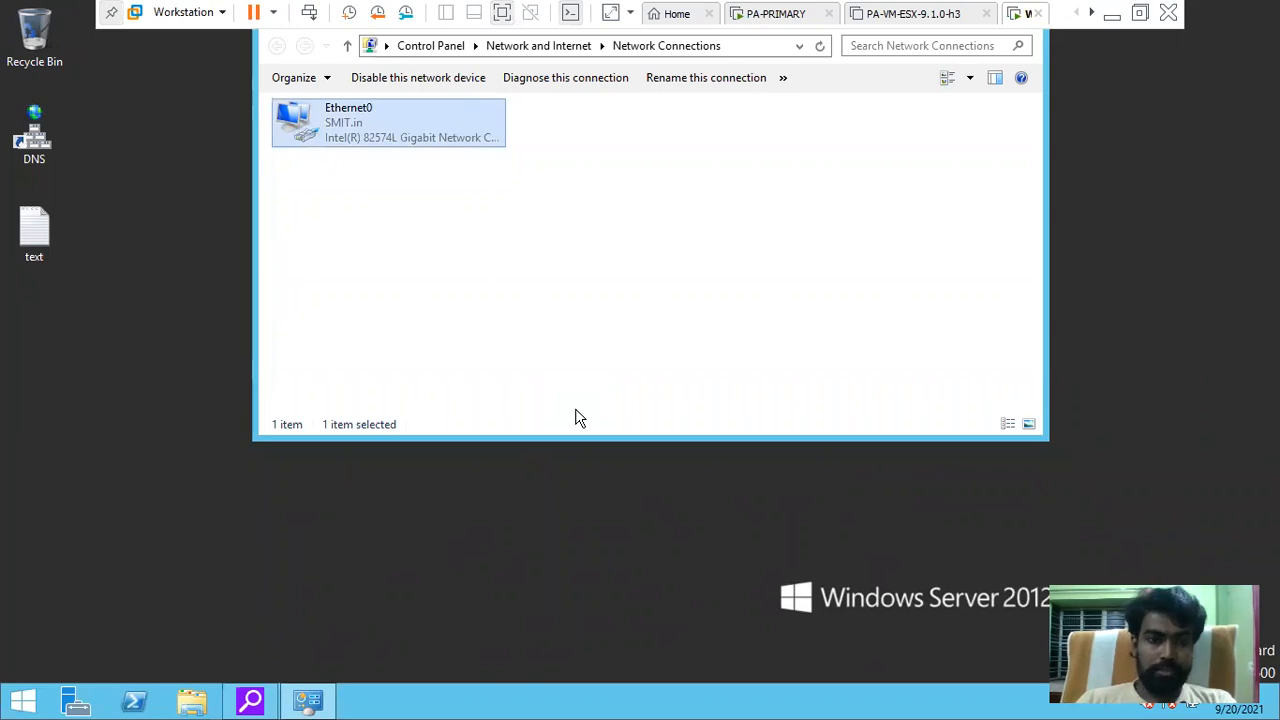
{"action": "left_click", "coordinate": [18, 696]}
{"action": "left_click", "coordinate": [209, 571]}
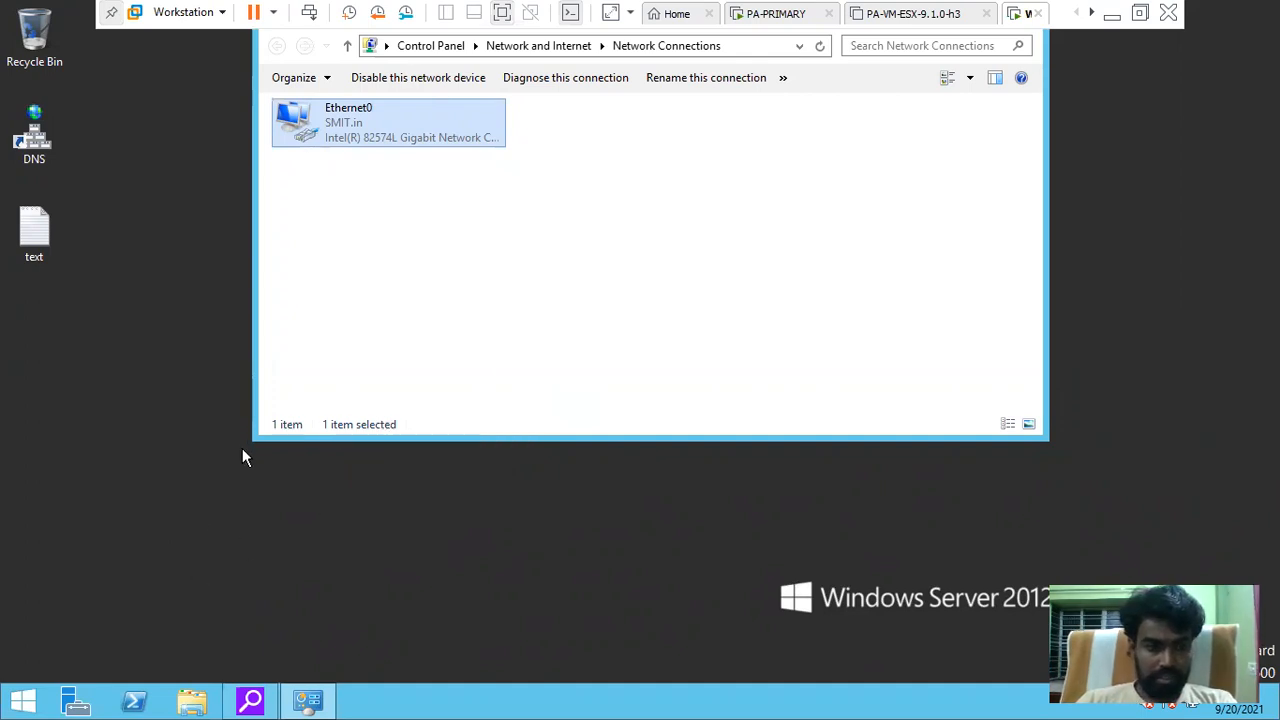
Launch Command Prompt from a Start search for cmd and type 'ping 192.168.0.111'
{"action": "left_click", "coordinate": [14, 704]}
{"action": "type", "text": "wmi"}
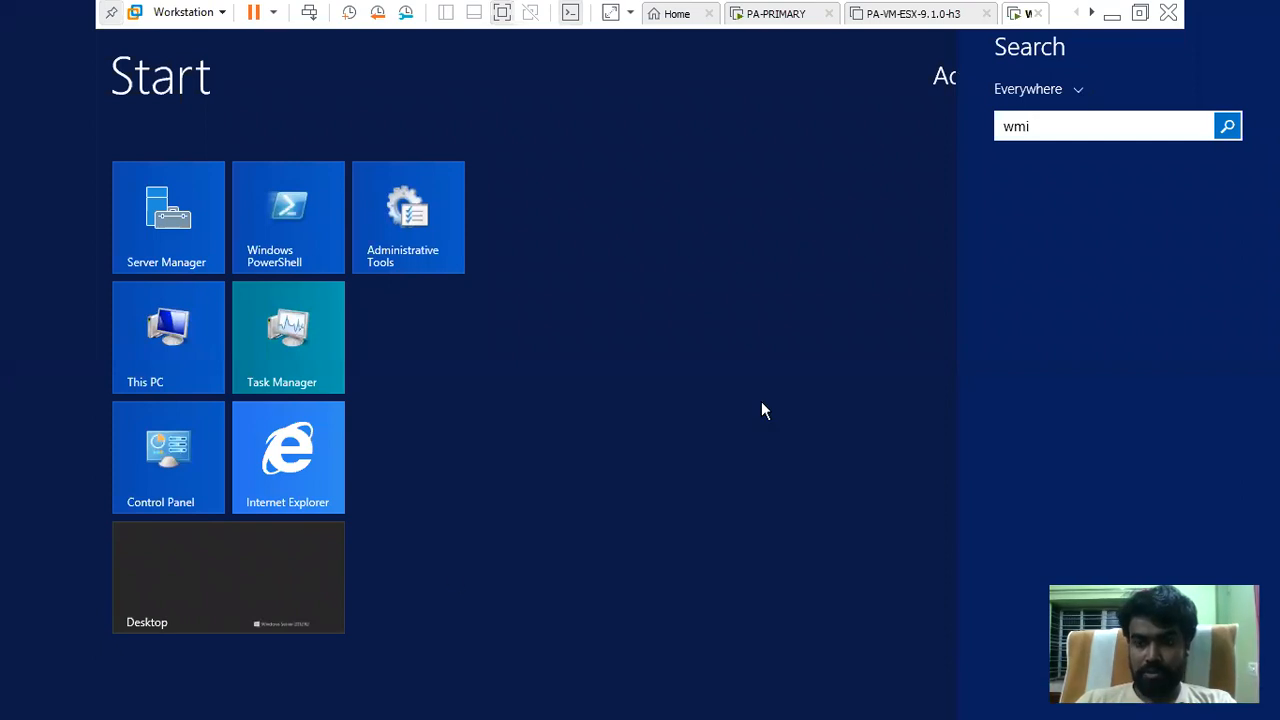
{"action": "key", "text": "BackSpace"}
{"action": "key", "text": "BackSpace"}
{"action": "key", "text": "BackSpace"}
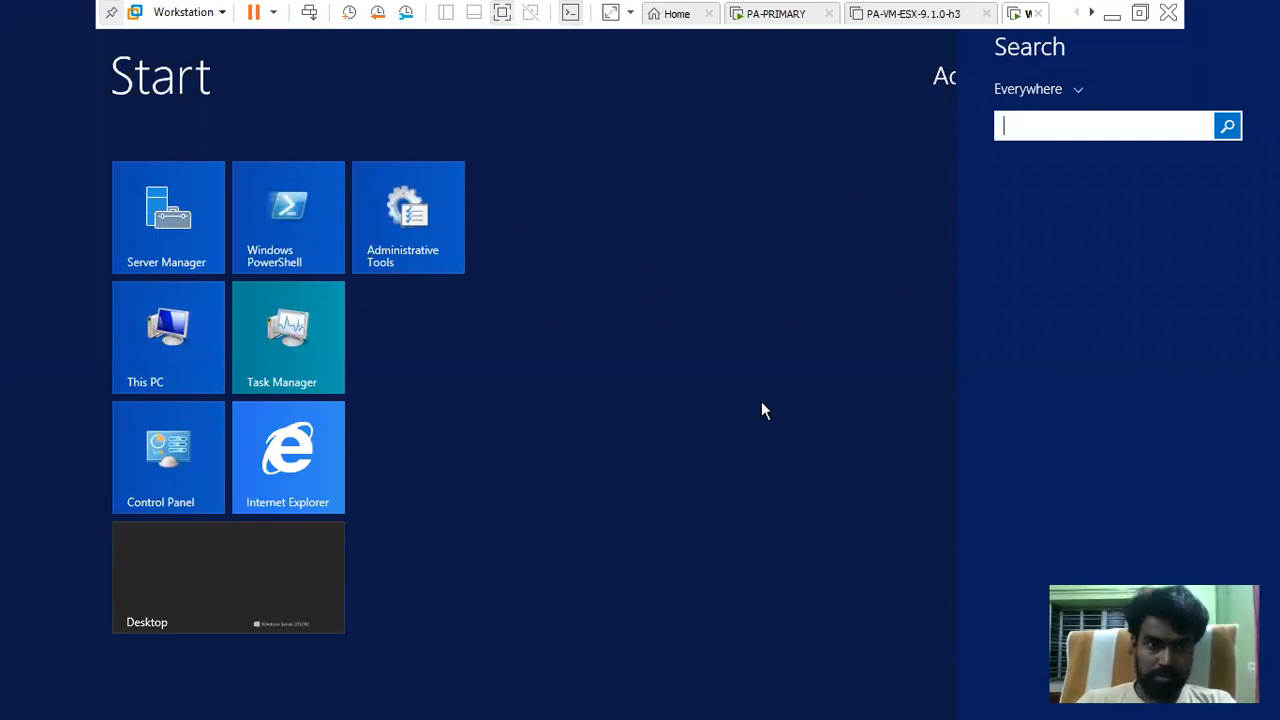
{"action": "left_click", "coordinate": [191, 576]}
{"action": "left_click", "coordinate": [193, 580]}
{"action": "left_click", "coordinate": [17, 697]}
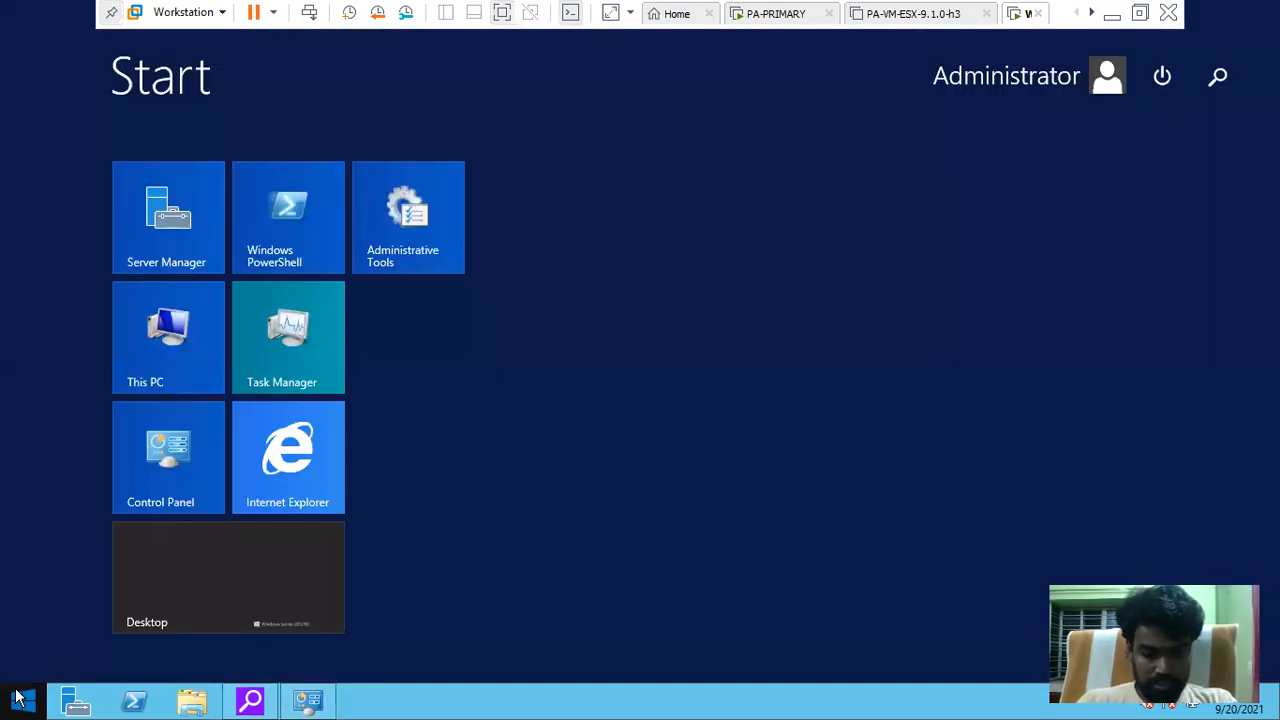
{"action": "type", "text": "cmd"}
{"action": "key", "text": "Return"}
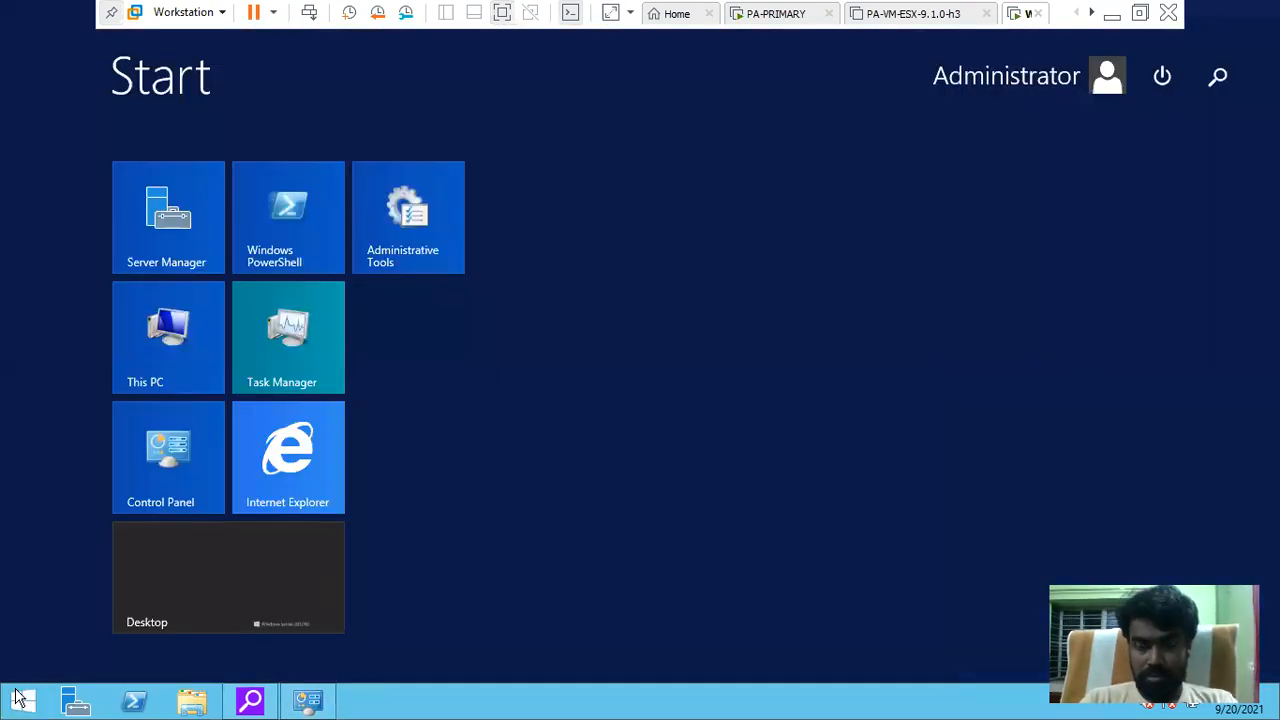
{"action": "type", "text": "ping"}
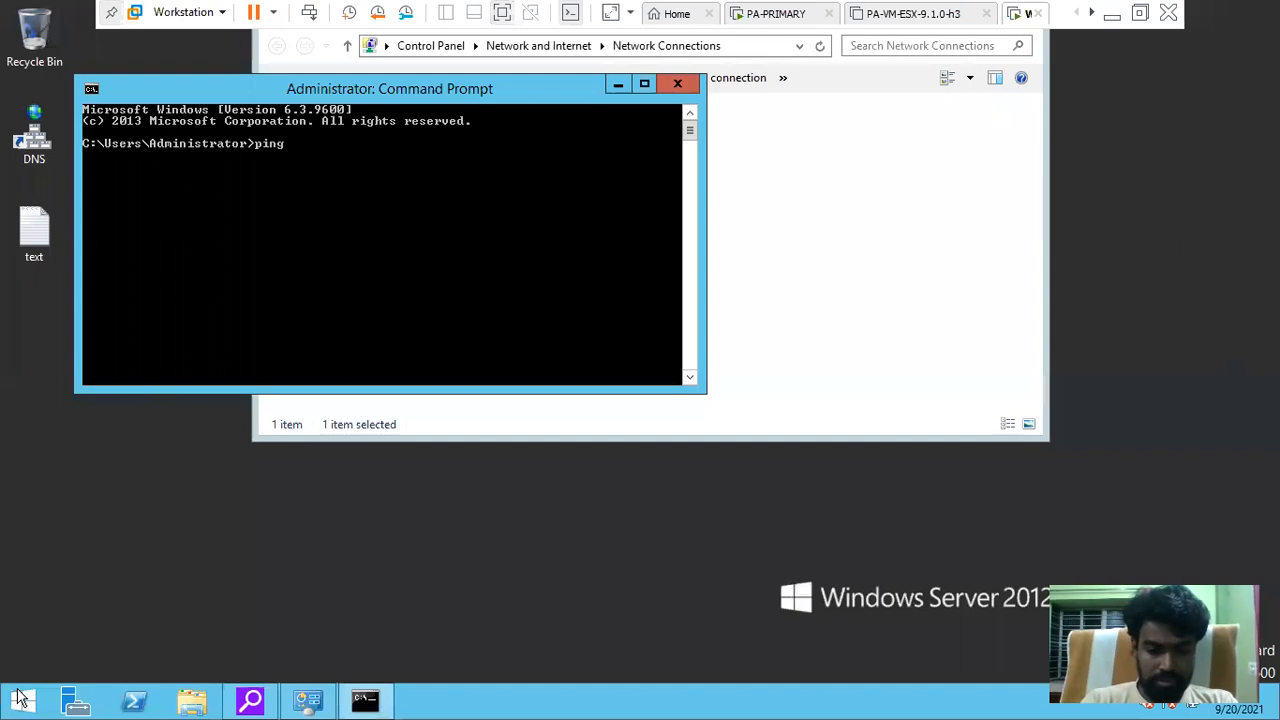
{"action": "type", "text": " 192.168.0.111"}
Ping 192.168.0.111, rerun it continuously with -t, and minimize the Command Prompt
{"action": "key", "text": "Return"}
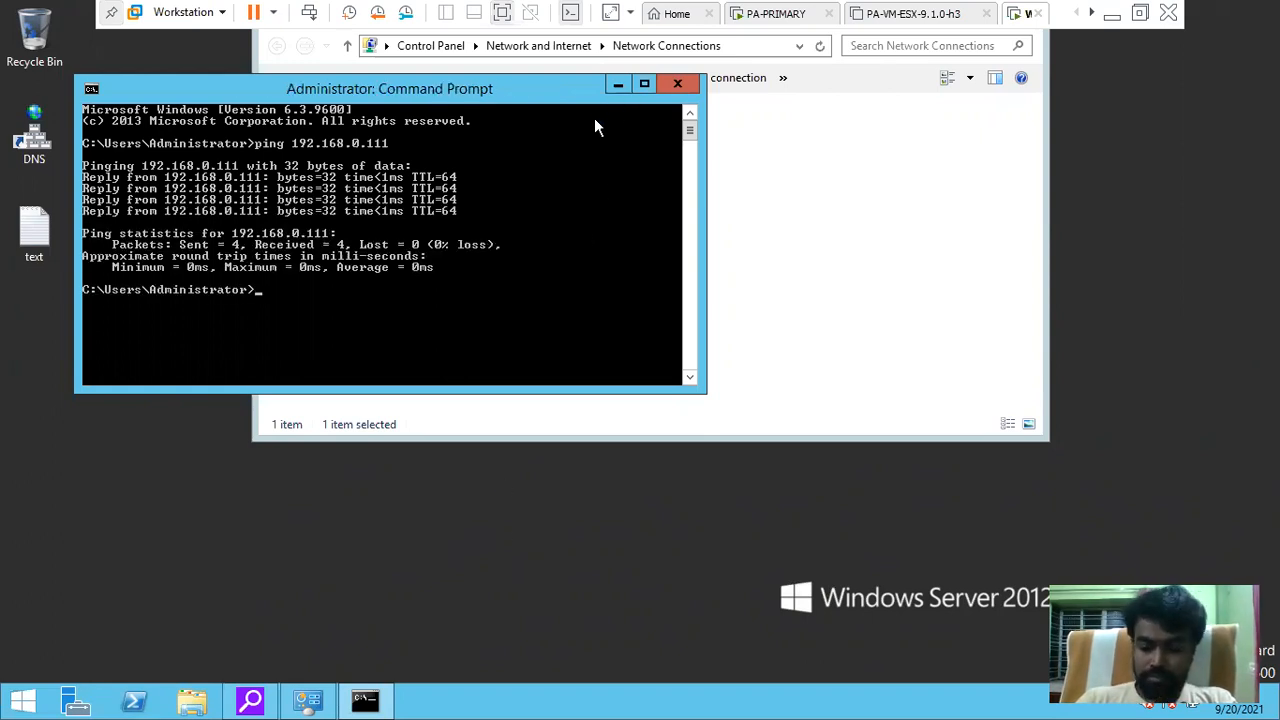
{"action": "key", "text": "Up"}
{"action": "type", "text": "-t"}
{"action": "key", "text": "Return"}
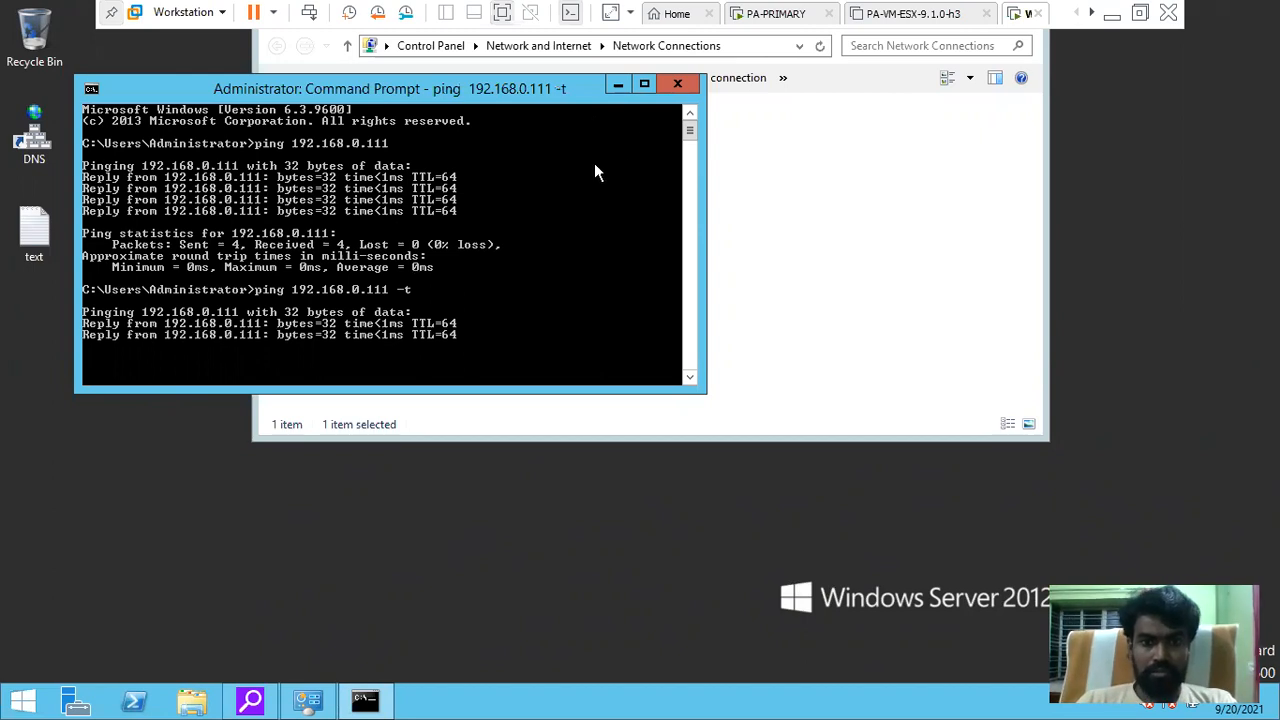
{"action": "left_click", "coordinate": [618, 84]}
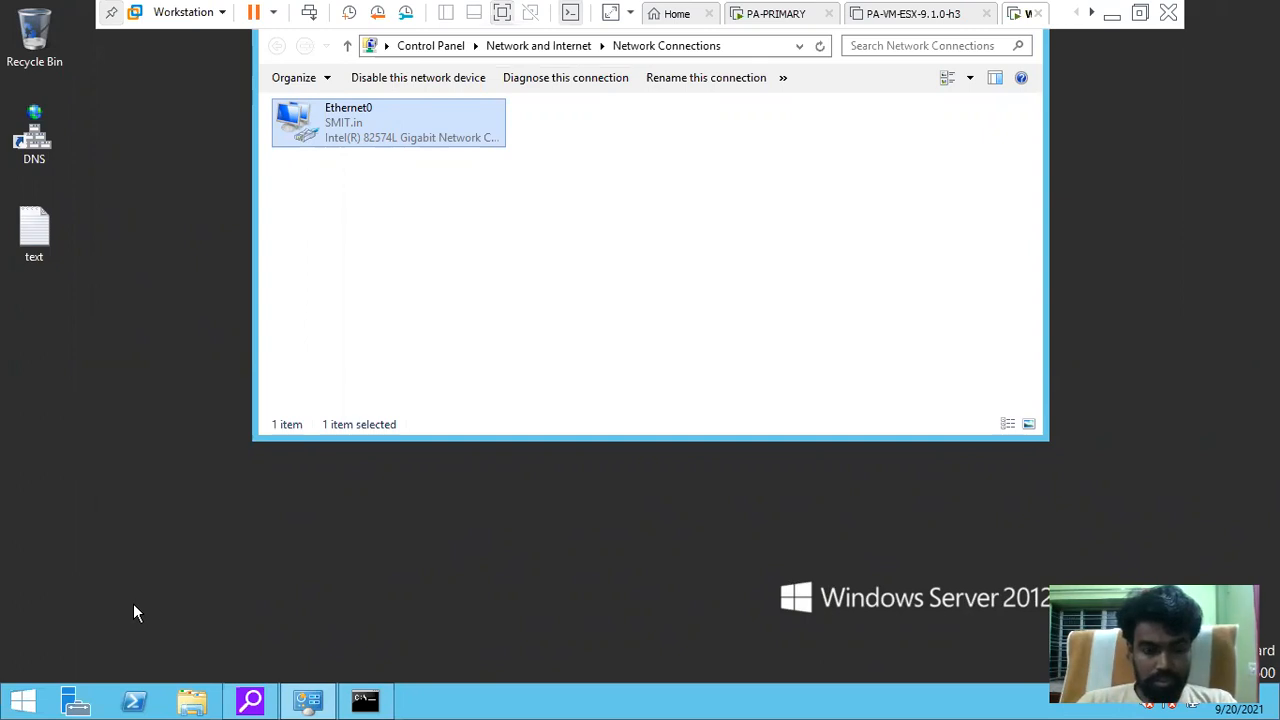
Launch ldp from PowerShell and connect it to localhost on SSL port 636
{"action": "left_click", "coordinate": [134, 700]}
{"action": "type", "text": "ldp"}
{"action": "key", "text": "Return"}
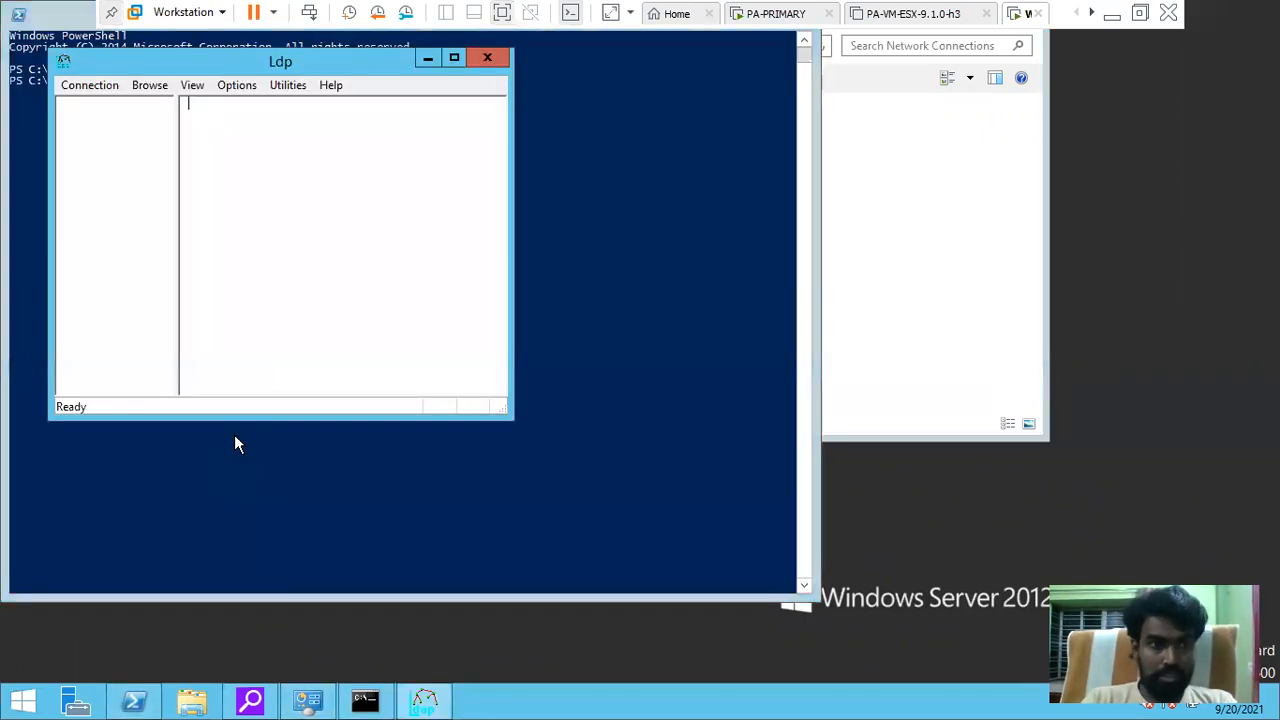
{"action": "left_click", "coordinate": [93, 86]}
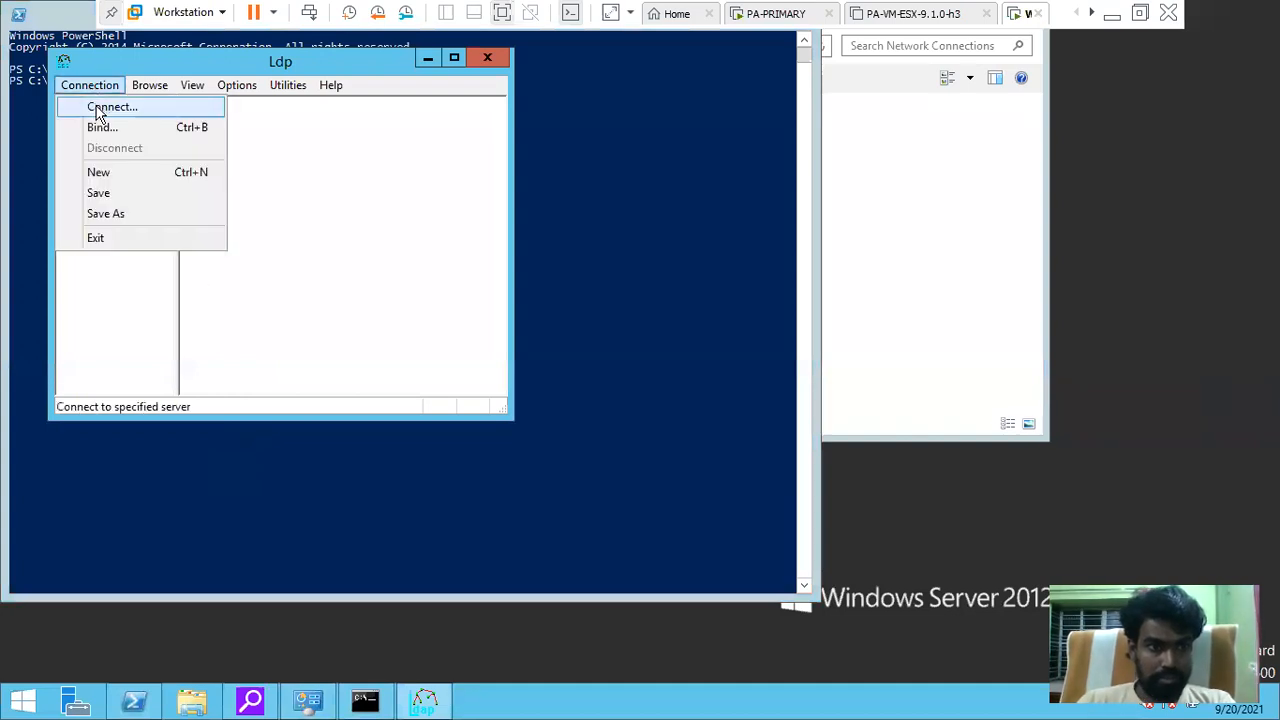
{"action": "left_click", "coordinate": [100, 107]}
{"action": "type", "text": "localhost"}
{"action": "key", "text": "Return"}
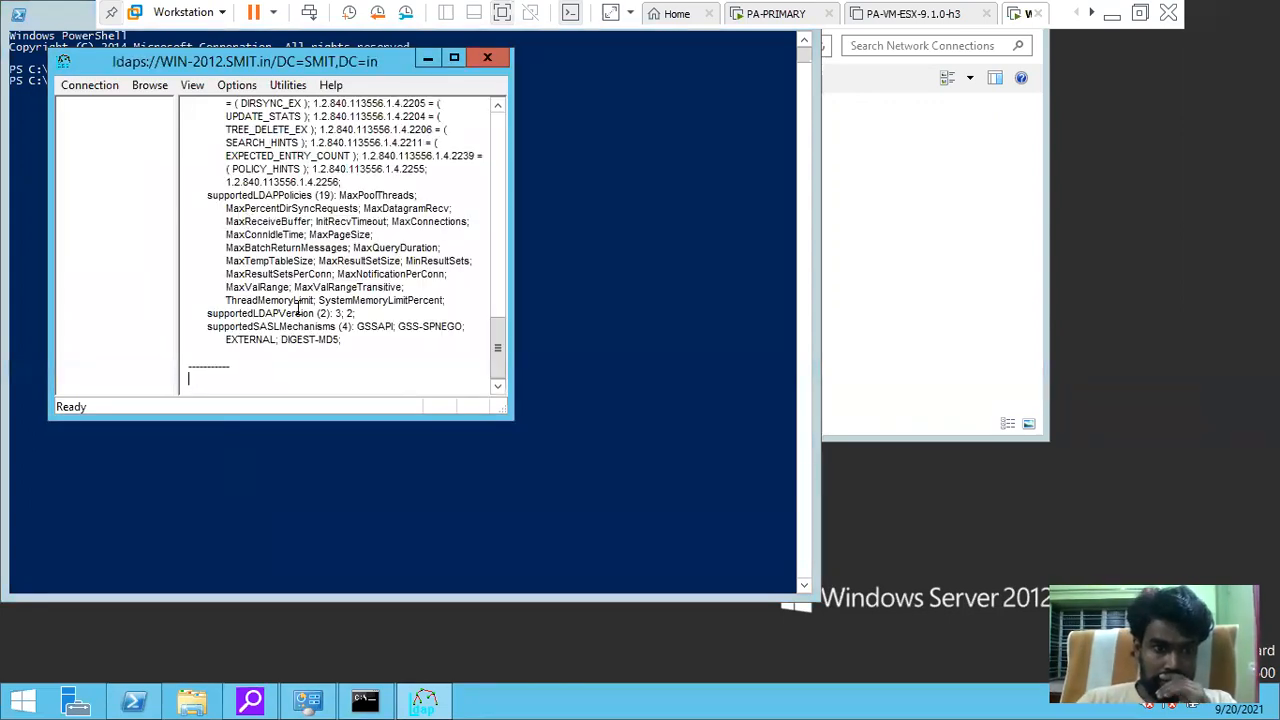
Maximize Ldp, select DC=SMIT,DC=in and the configurationNamingContext line, then restore the window
{"action": "scroll", "coordinate": [300, 297], "scroll_direction": "up", "scroll_amount": 10}
{"action": "scroll", "coordinate": [300, 297], "scroll_direction": "up", "scroll_amount": 10}
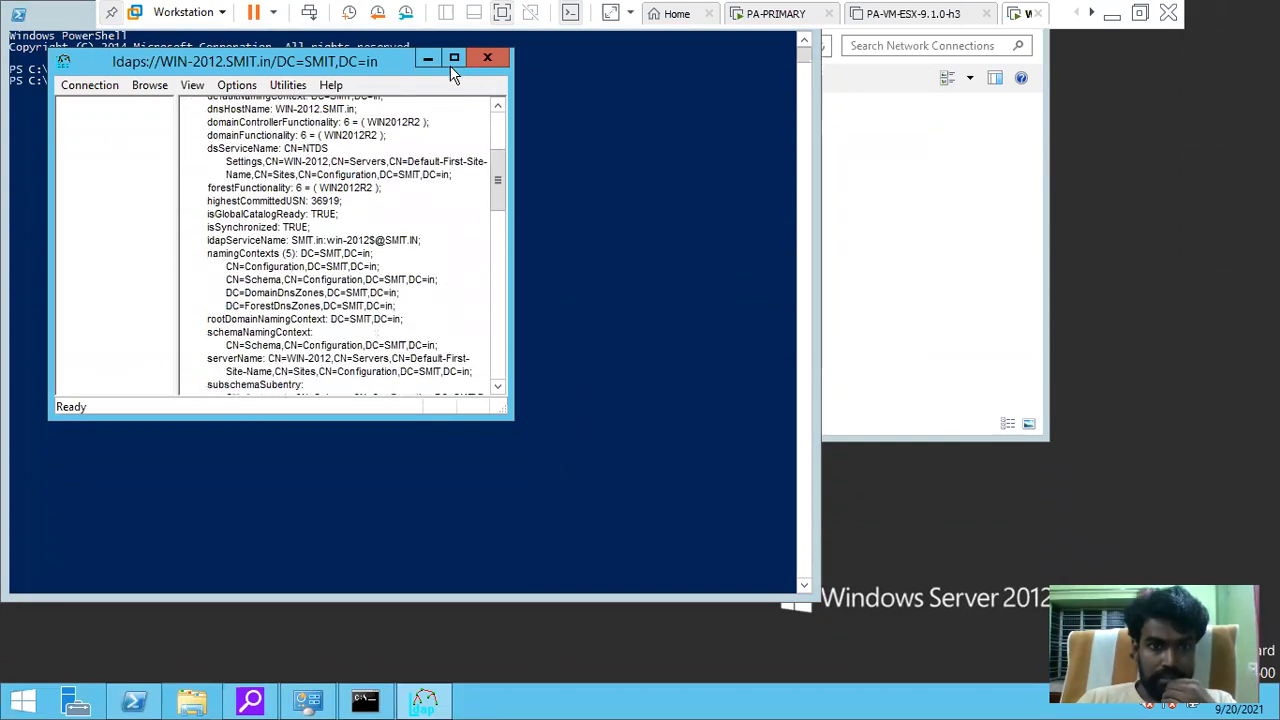
{"action": "left_click", "coordinate": [454, 58]}
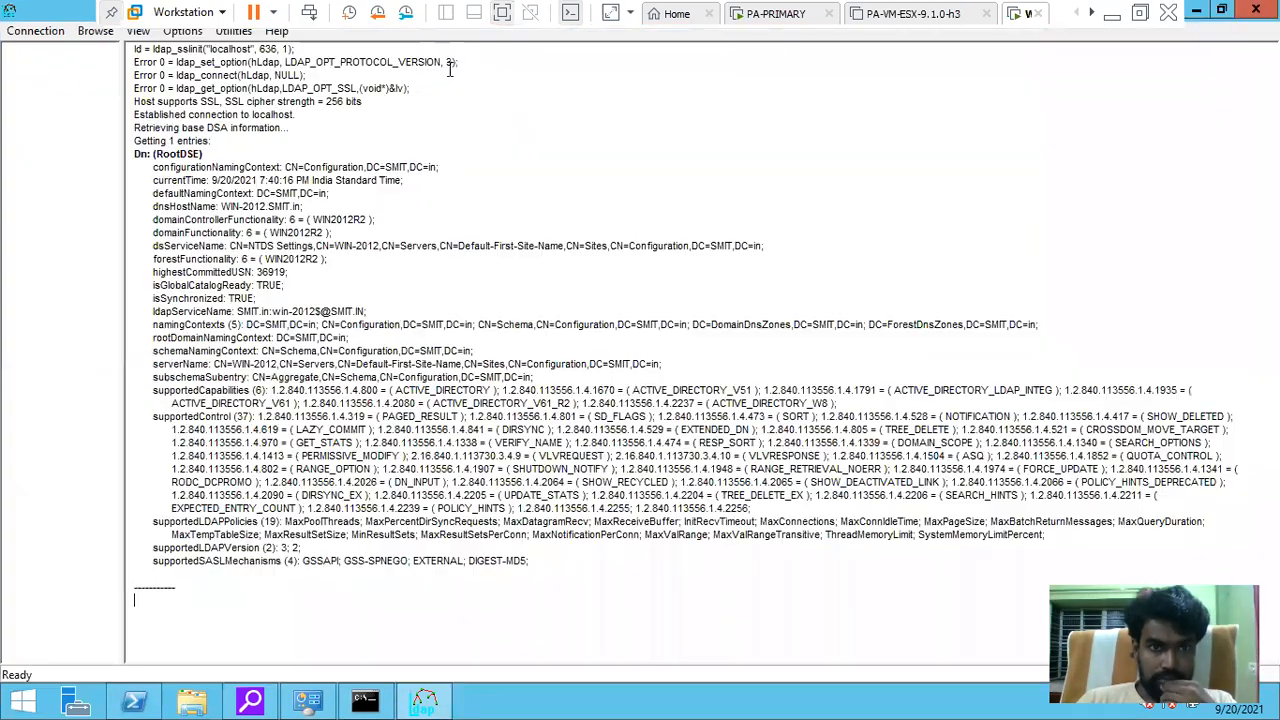
{"action": "left_click", "coordinate": [406, 324]}
{"action": "left_click_drag", "start_coordinate": [427, 323], "coordinate": [476, 325]}
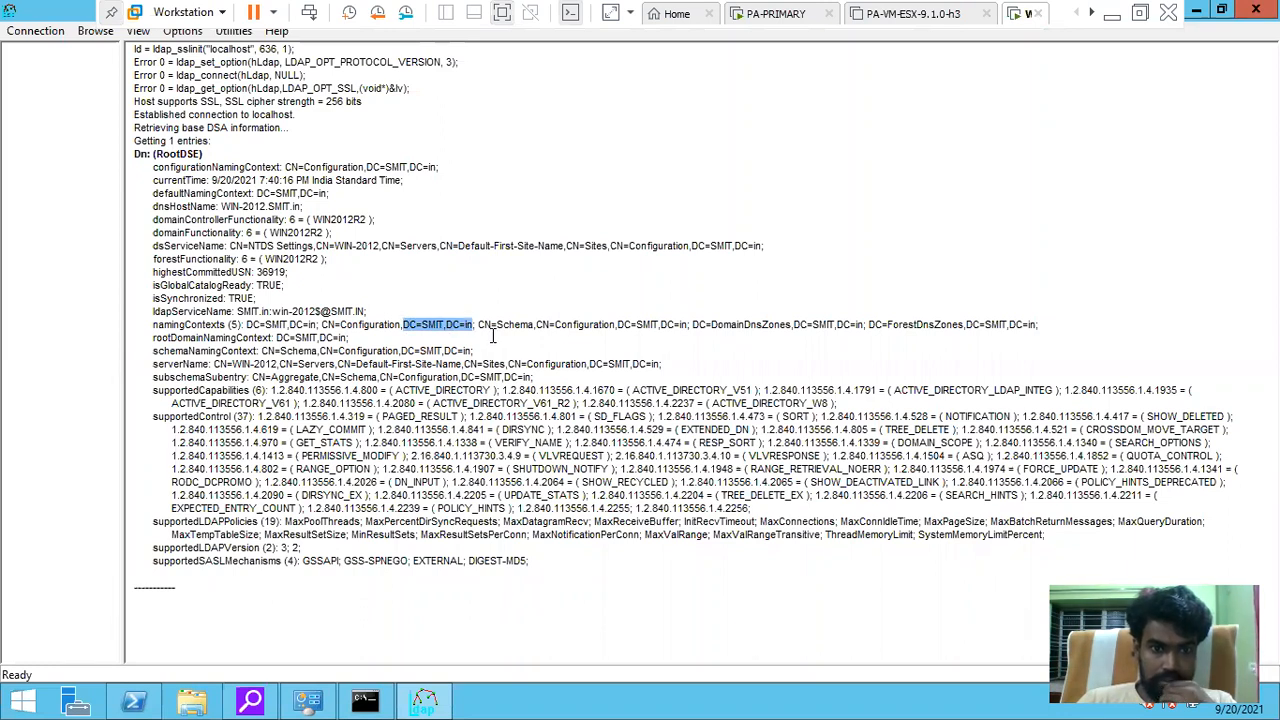
{"action": "left_click_drag", "start_coordinate": [438, 167], "coordinate": [152, 168]}
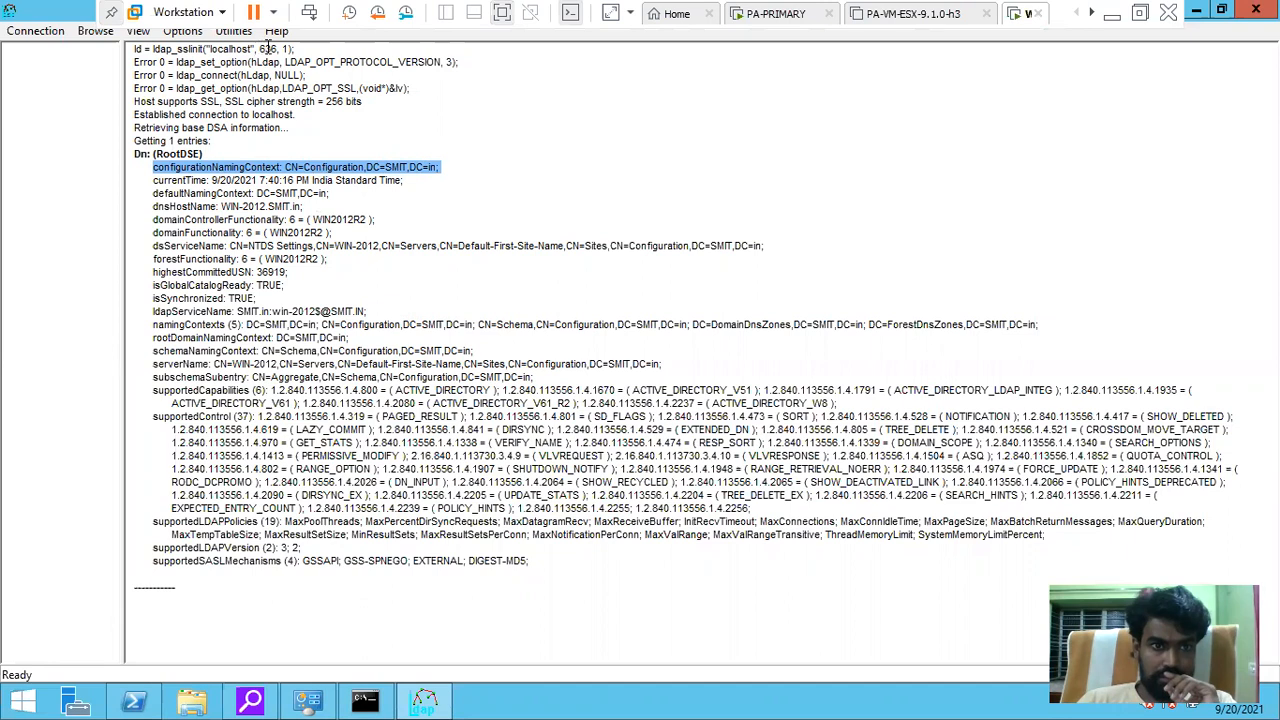
{"action": "left_click", "coordinate": [1198, 12]}
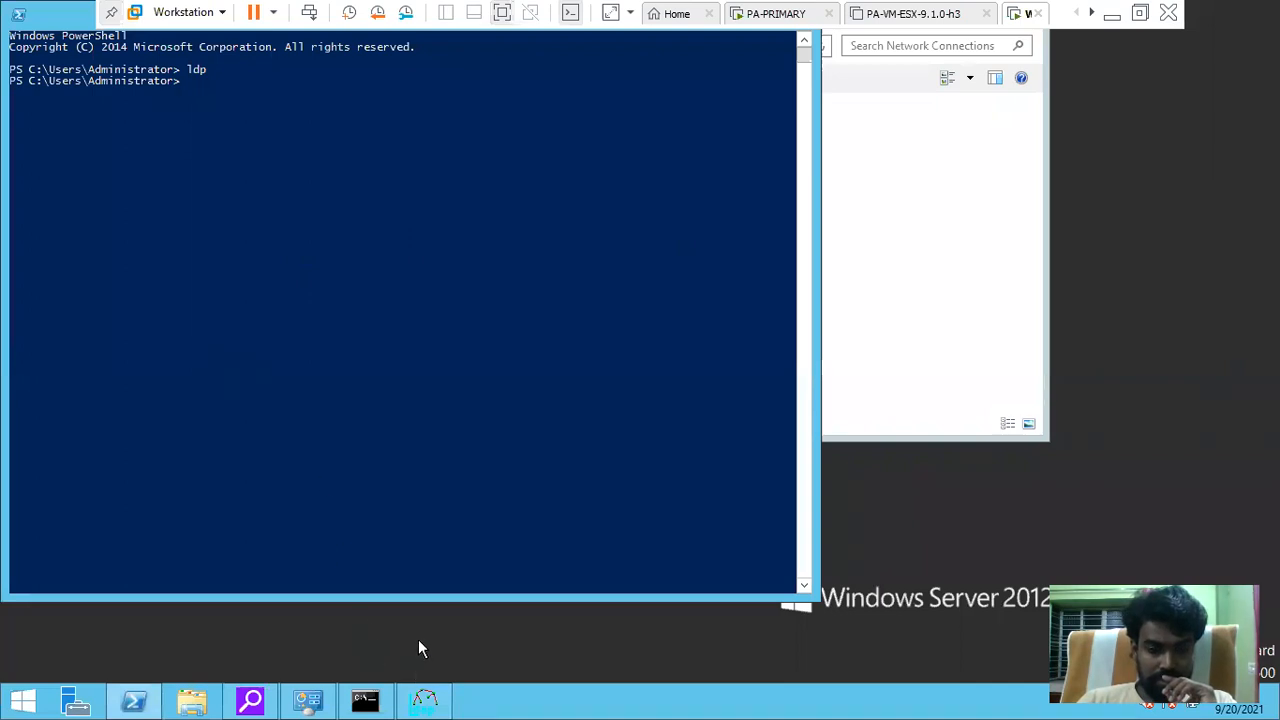
{"action": "left_click", "coordinate": [424, 700]}
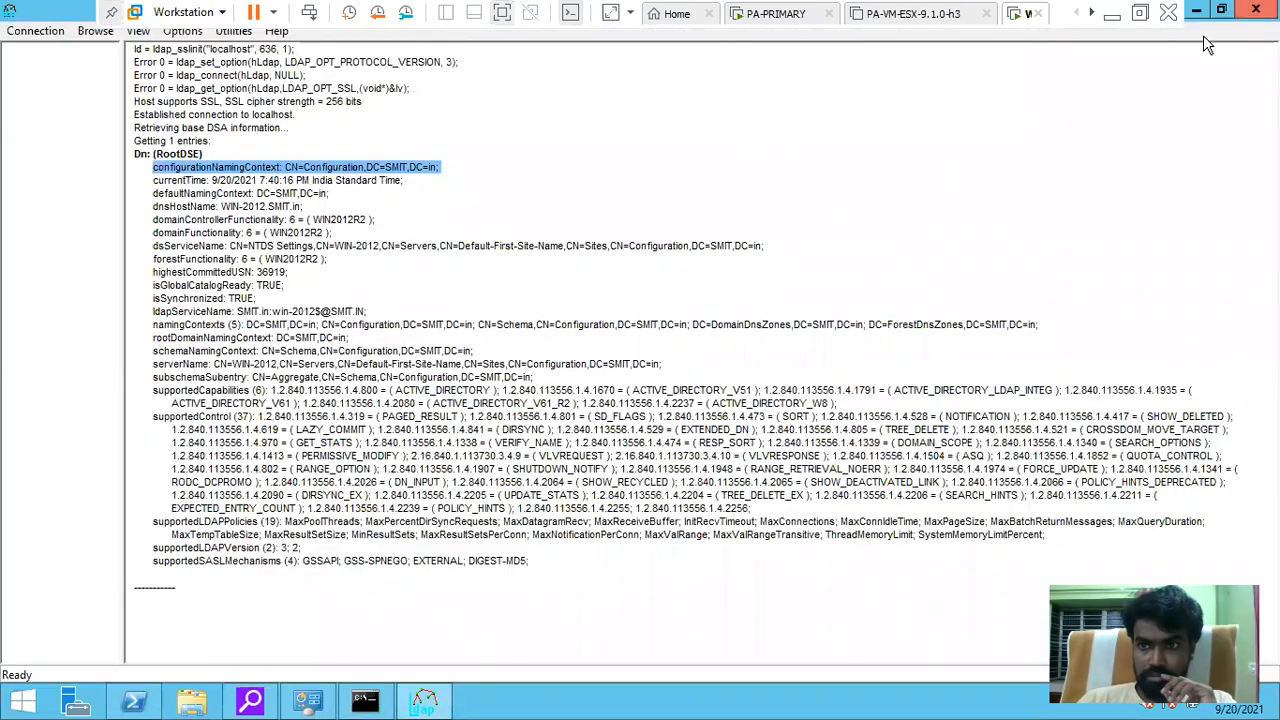
{"action": "left_click", "coordinate": [1221, 10]}
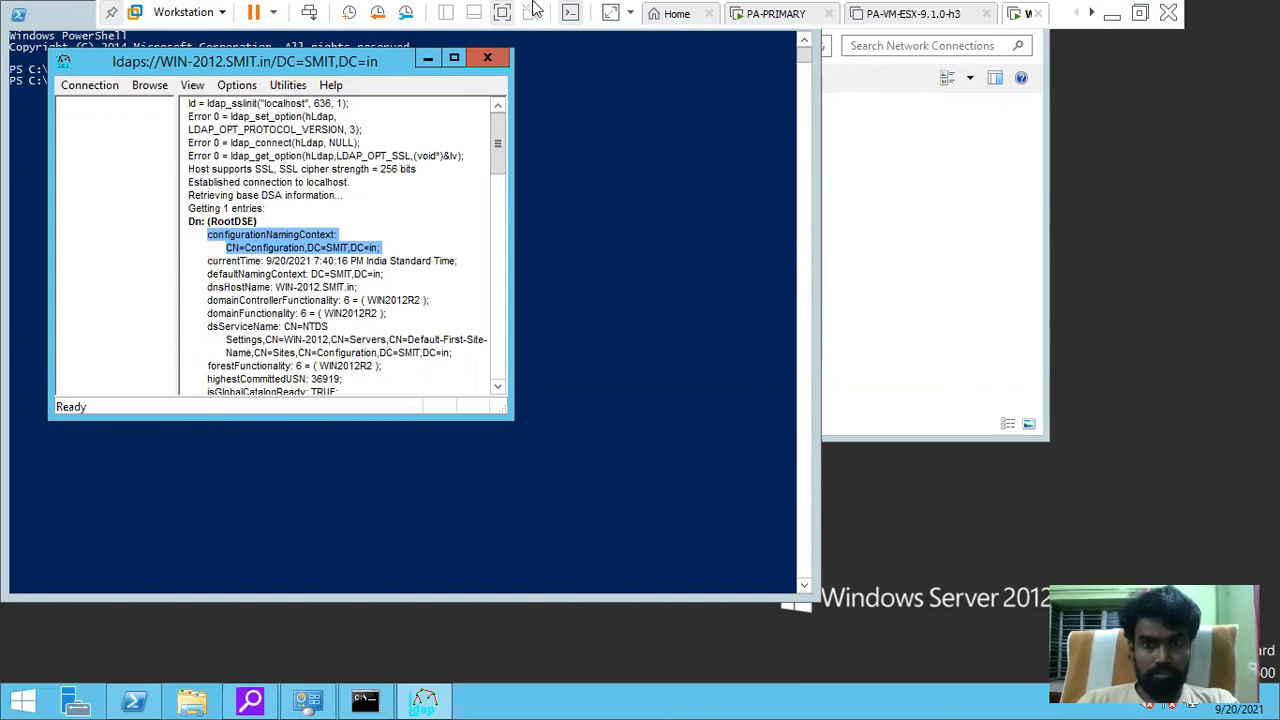
Leave VMware full screen and go to the firewall's security policy rules
{"action": "left_click", "coordinate": [502, 12]}
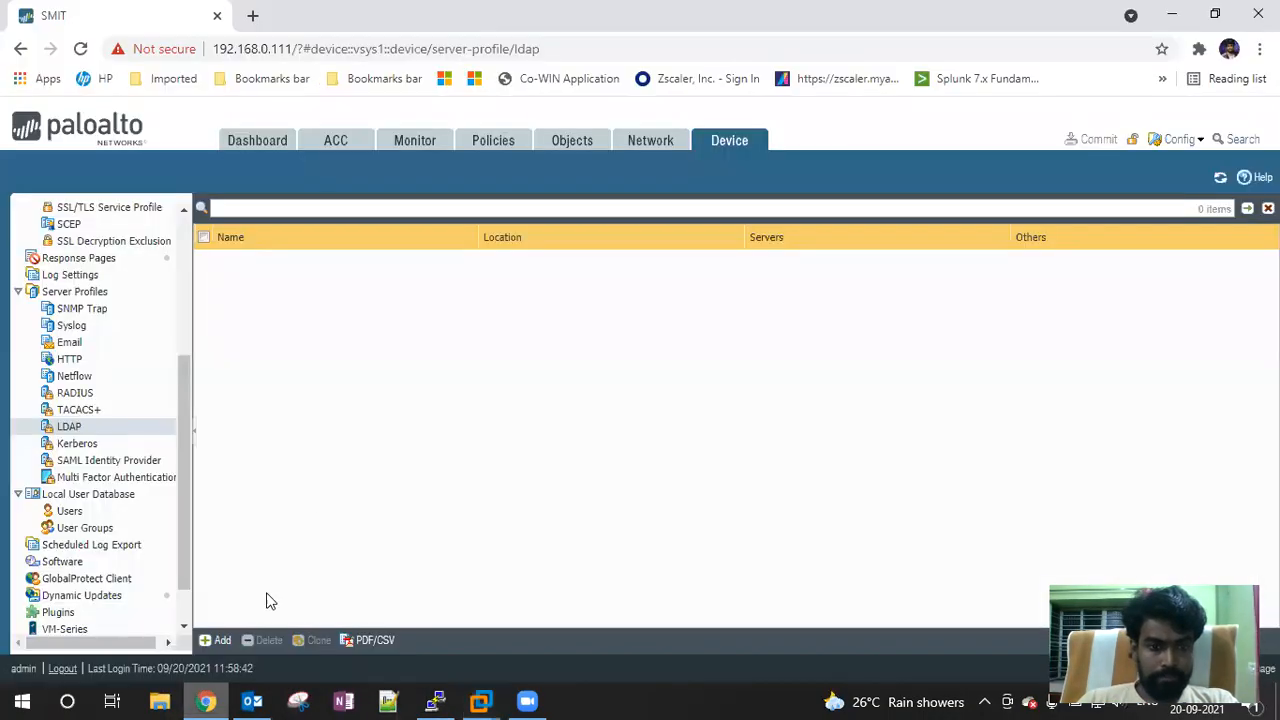
{"action": "left_click", "coordinate": [206, 701]}
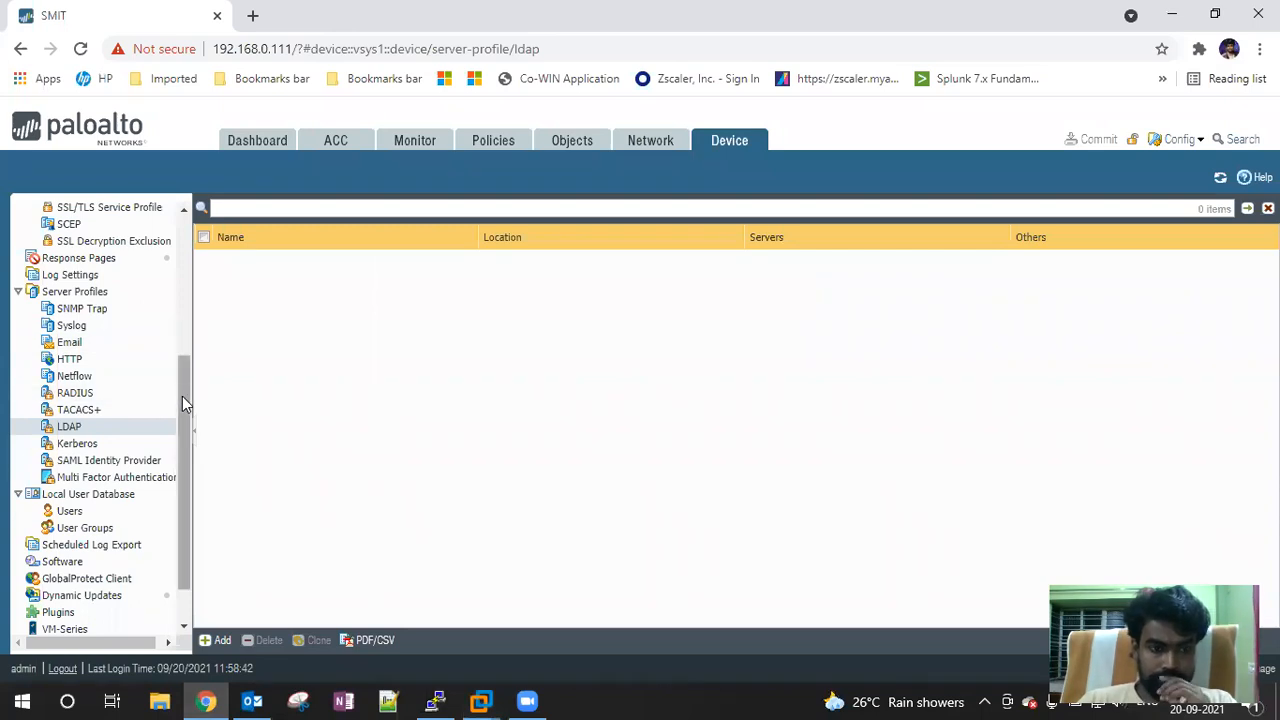
{"action": "scroll", "coordinate": [182, 396], "scroll_direction": "up", "scroll_amount": 2}
{"action": "left_click", "coordinate": [486, 145]}
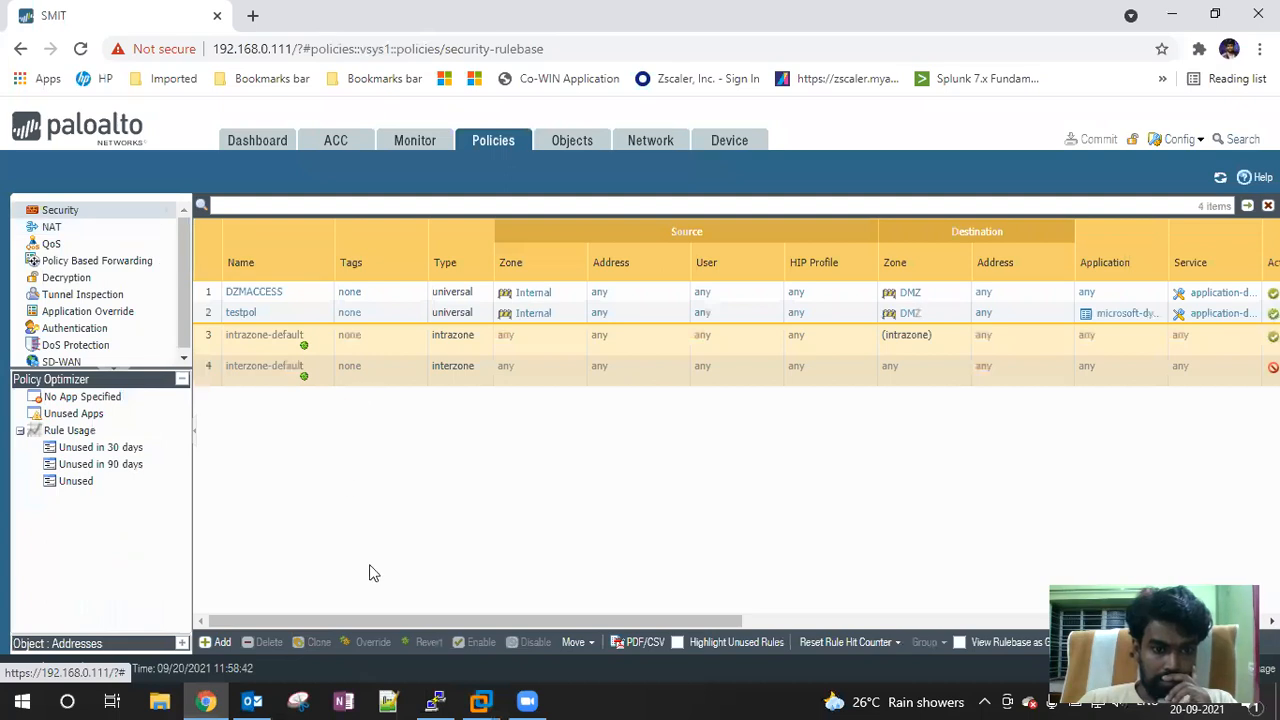
Start a new security rule with source users, cancel it, and return to the Device tab
{"action": "left_click", "coordinate": [215, 642]}
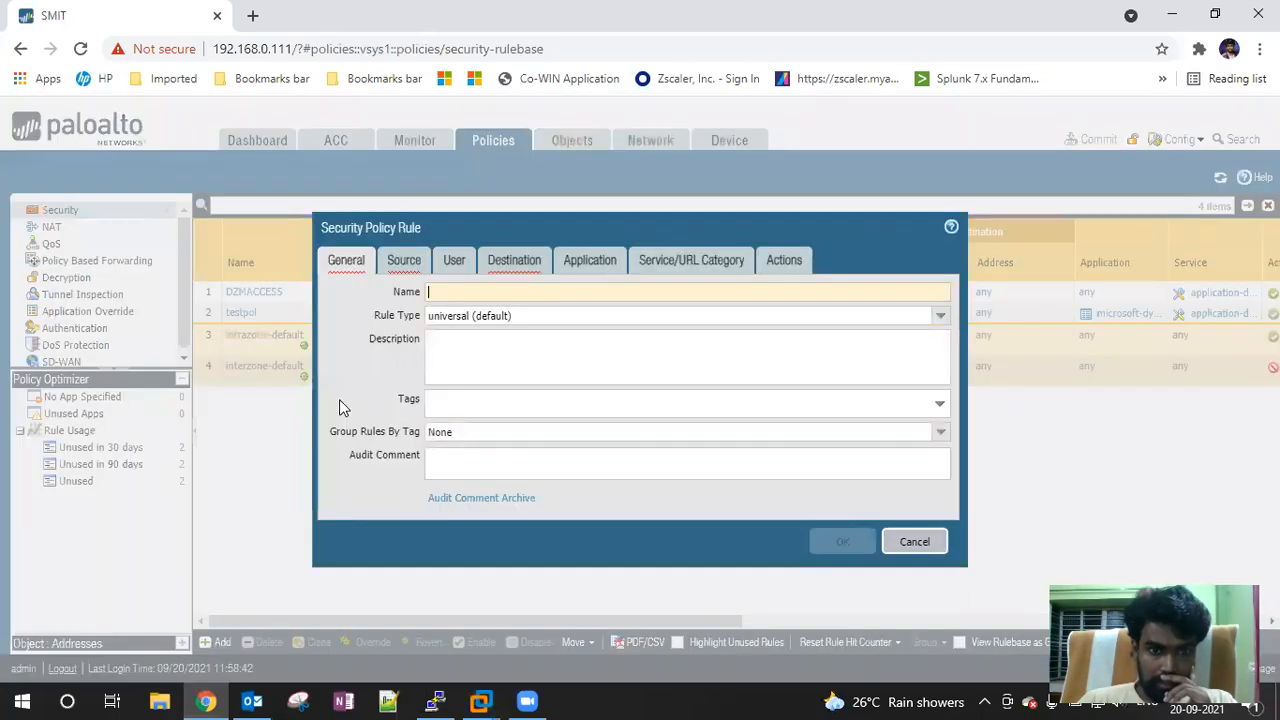
{"action": "left_click", "coordinate": [453, 262]}
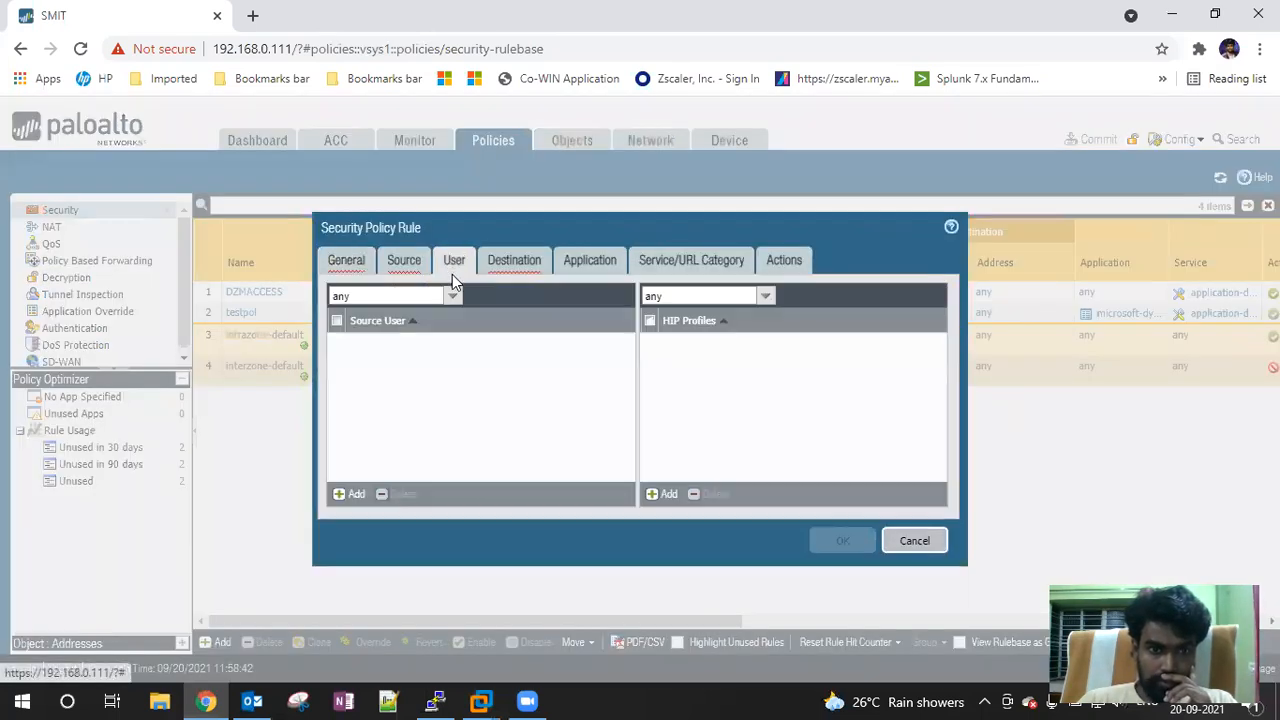
{"action": "left_click", "coordinate": [355, 495]}
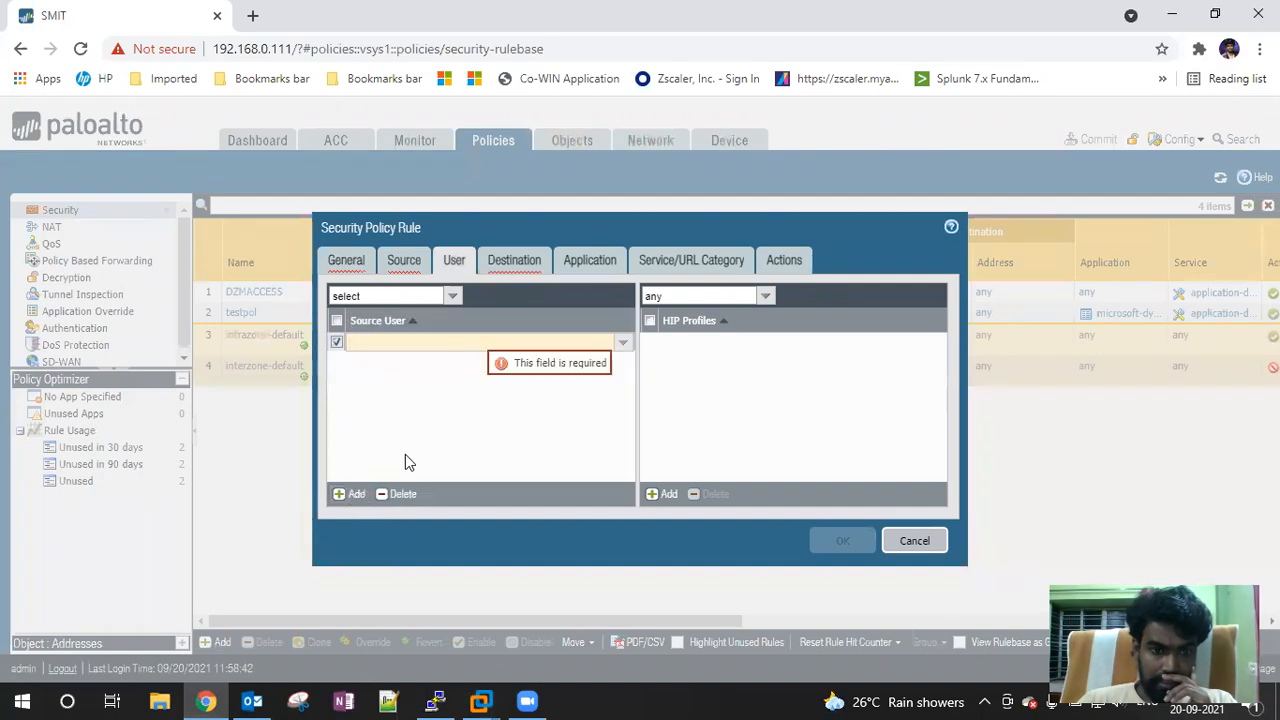
{"action": "left_click", "coordinate": [354, 497]}
{"action": "left_click", "coordinate": [350, 496]}
{"action": "left_click", "coordinate": [350, 496]}
{"action": "left_click", "coordinate": [910, 540]}
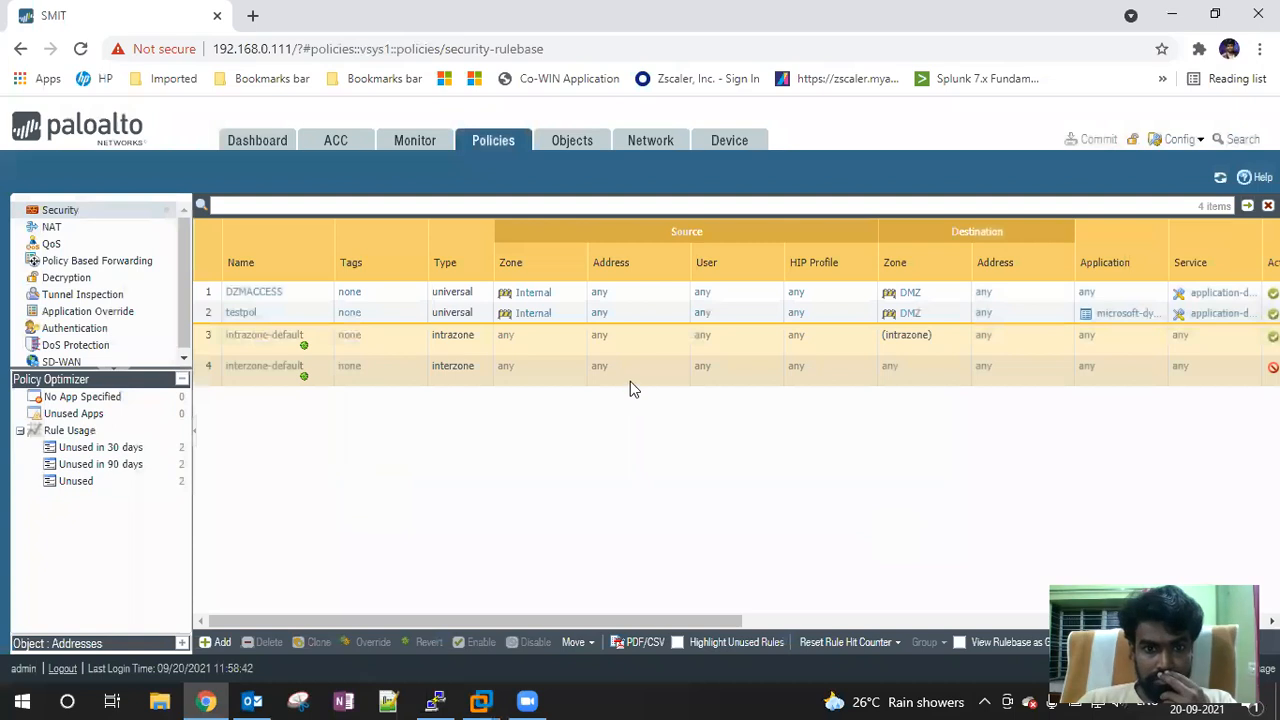
{"action": "left_click", "coordinate": [732, 141]}
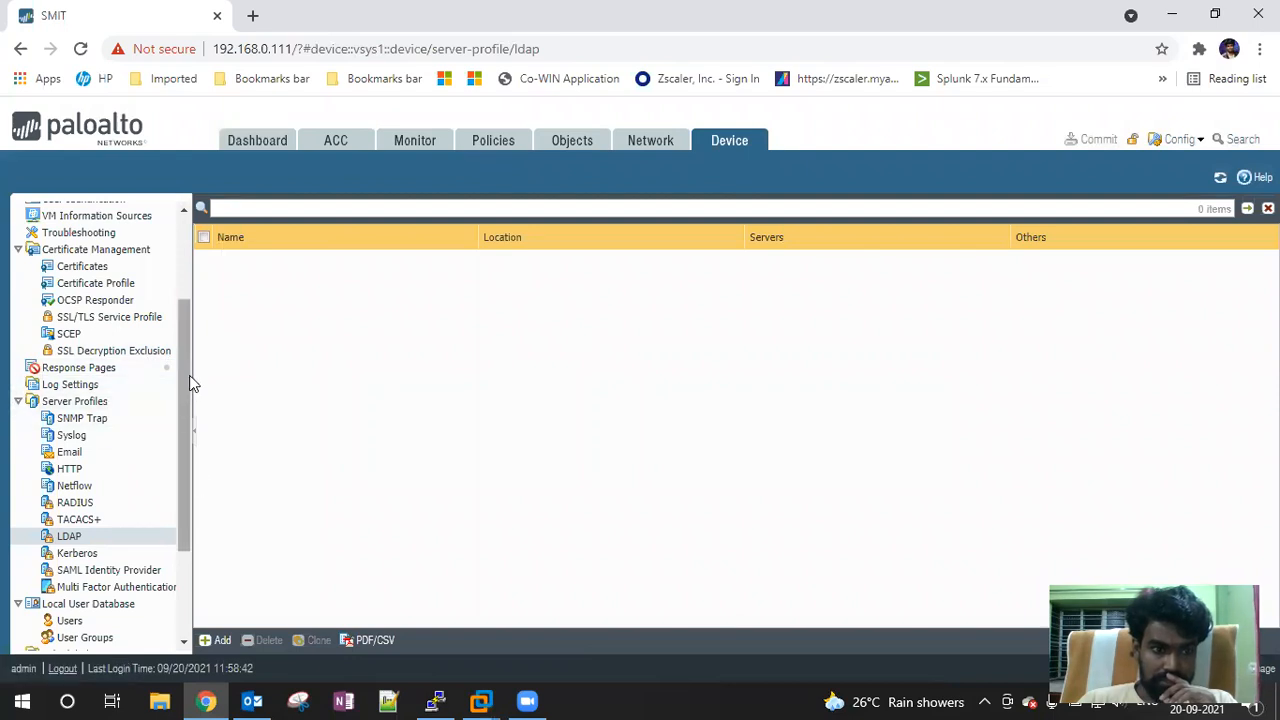
Add a new profile under Server Profiles > LDAP and name it PaLDAP
{"action": "left_click_drag", "start_coordinate": [190, 380], "coordinate": [185, 266]}
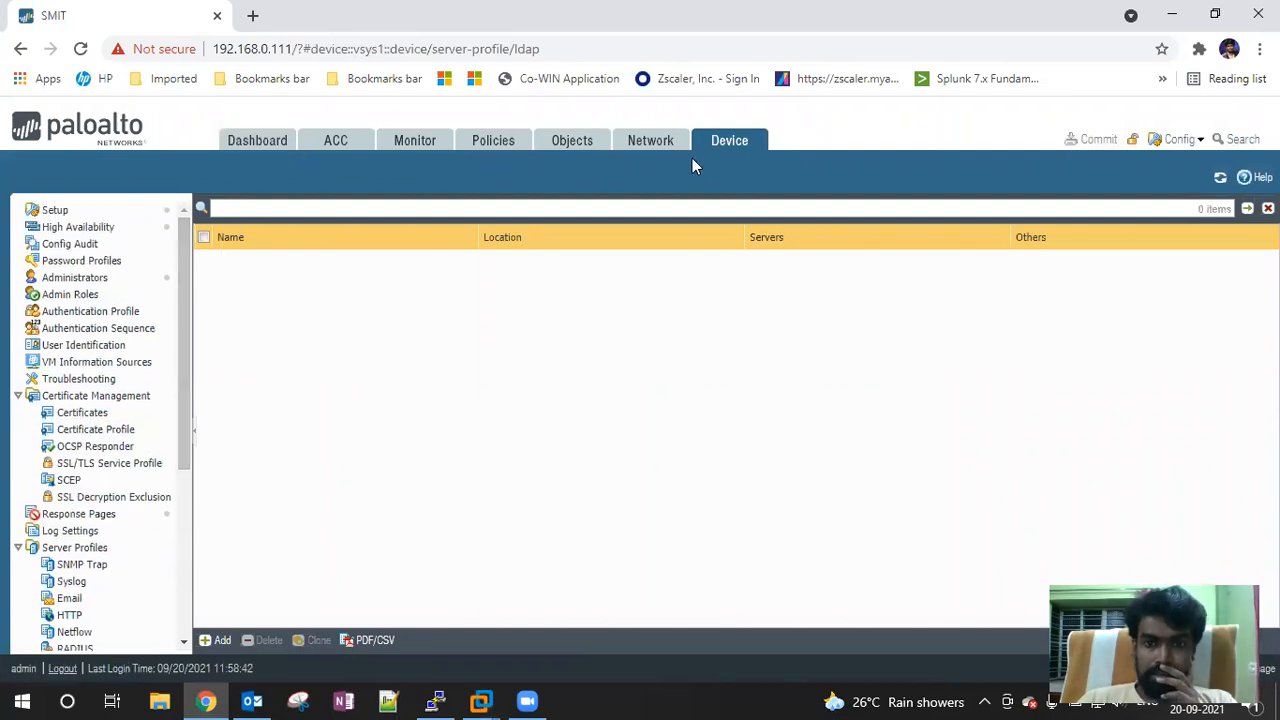
{"action": "scroll", "coordinate": [97, 330], "scroll_direction": "down", "scroll_amount": 3}
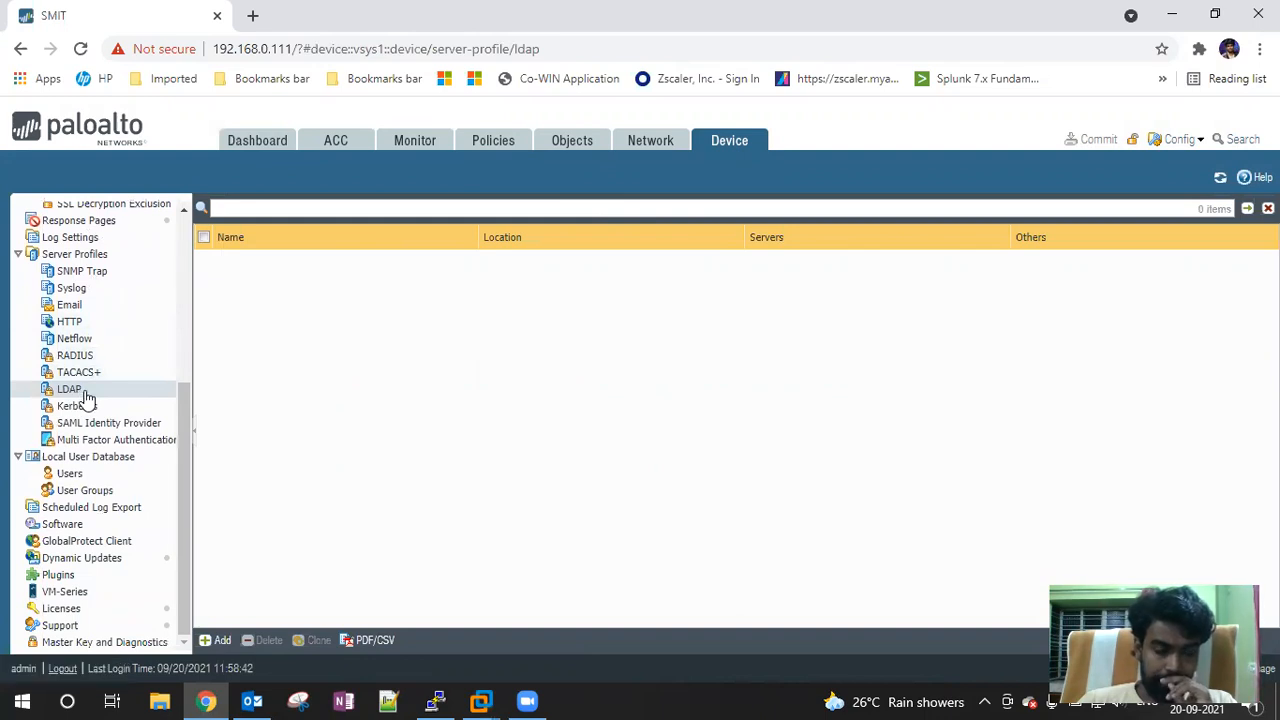
{"action": "left_click", "coordinate": [86, 393]}
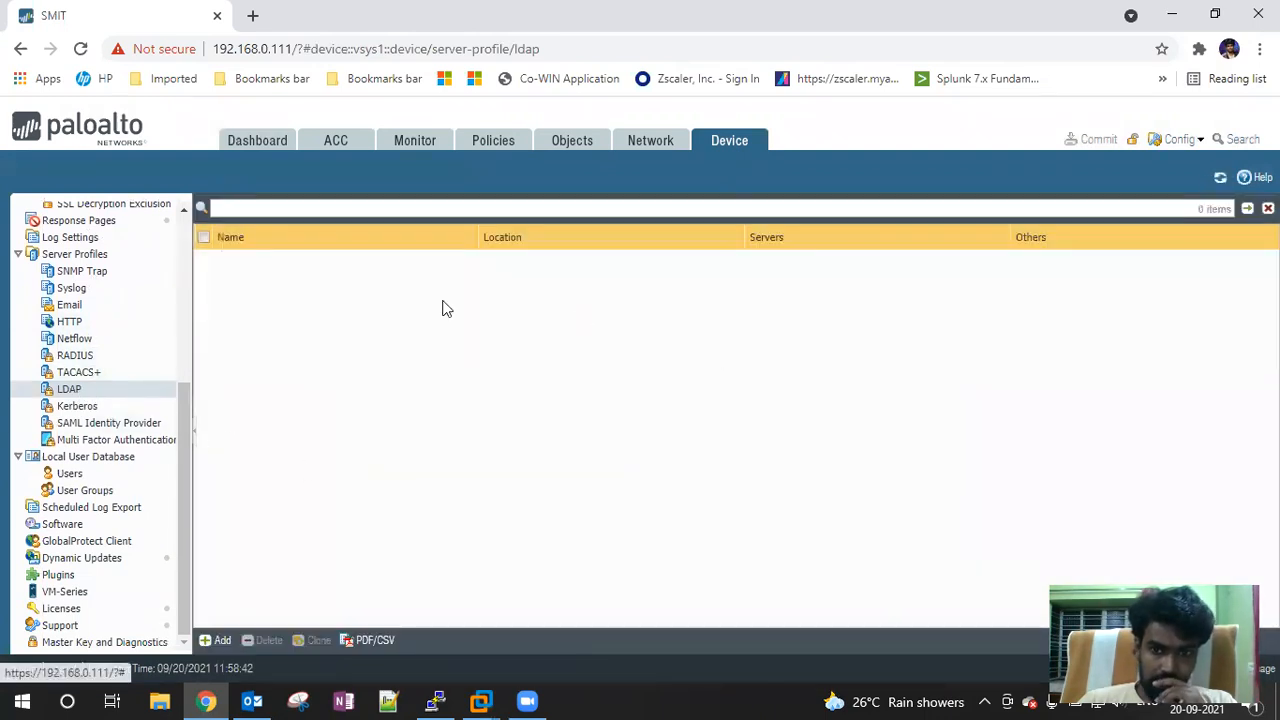
{"action": "left_click", "coordinate": [214, 640]}
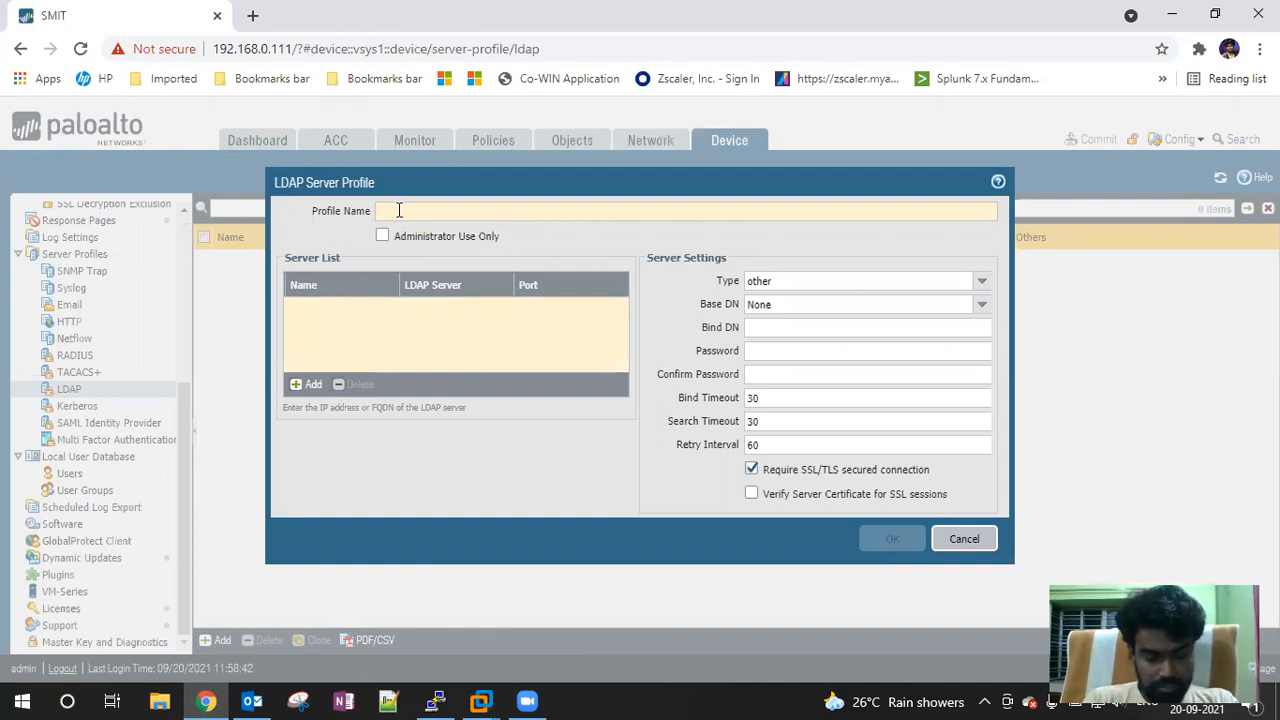
{"action": "type", "text": "P"}
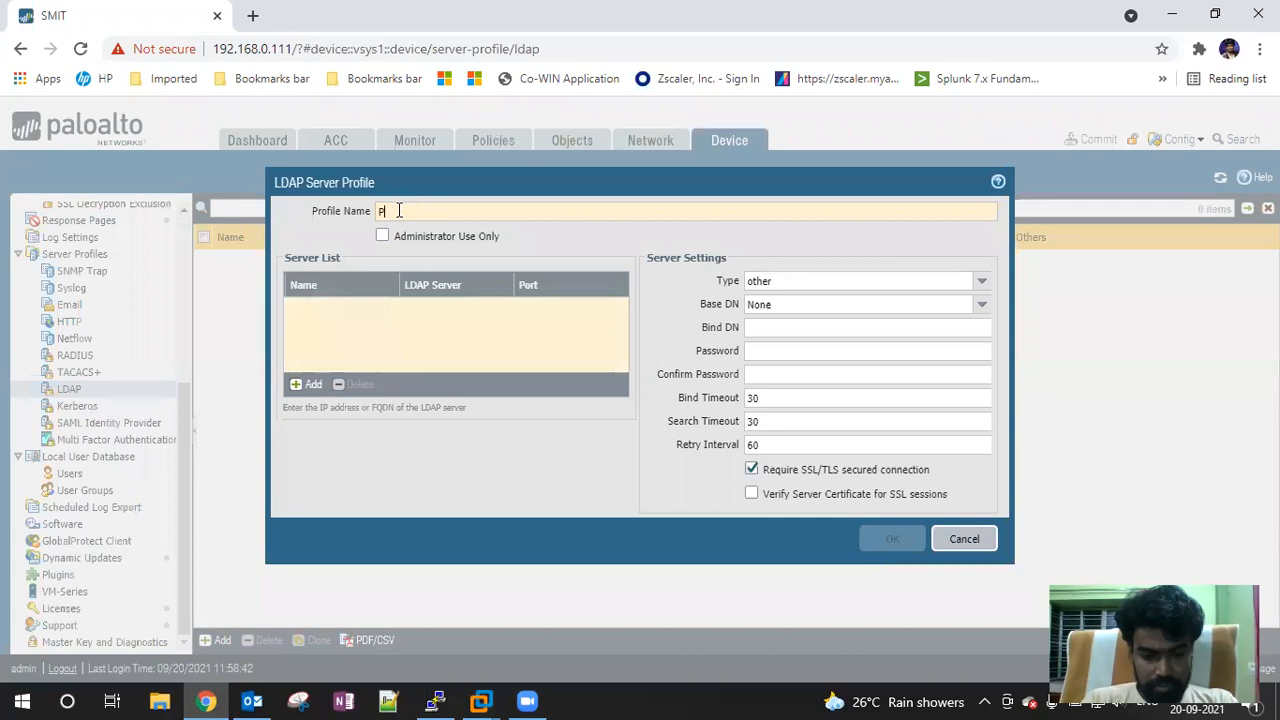
{"action": "type", "text": "aLDAP"}
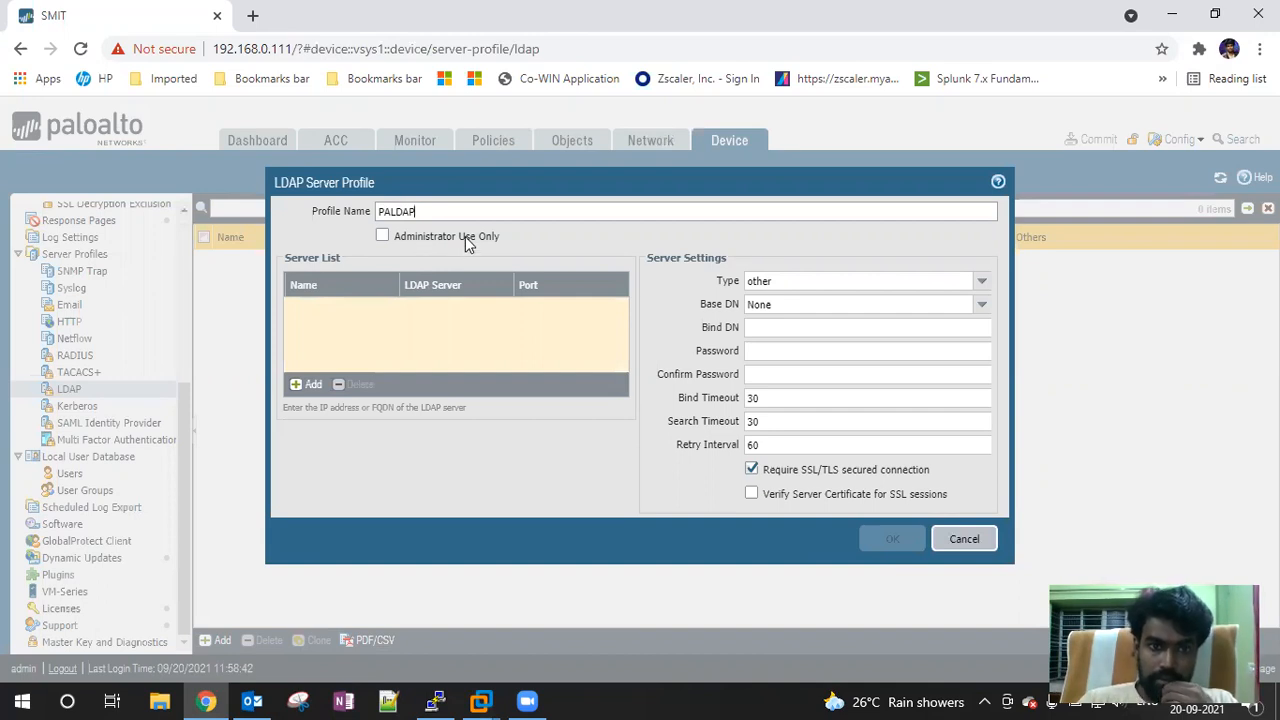
Add a server entry named SMIT with address 192.168.0.60, keeping port 389
{"action": "left_click", "coordinate": [308, 384]}
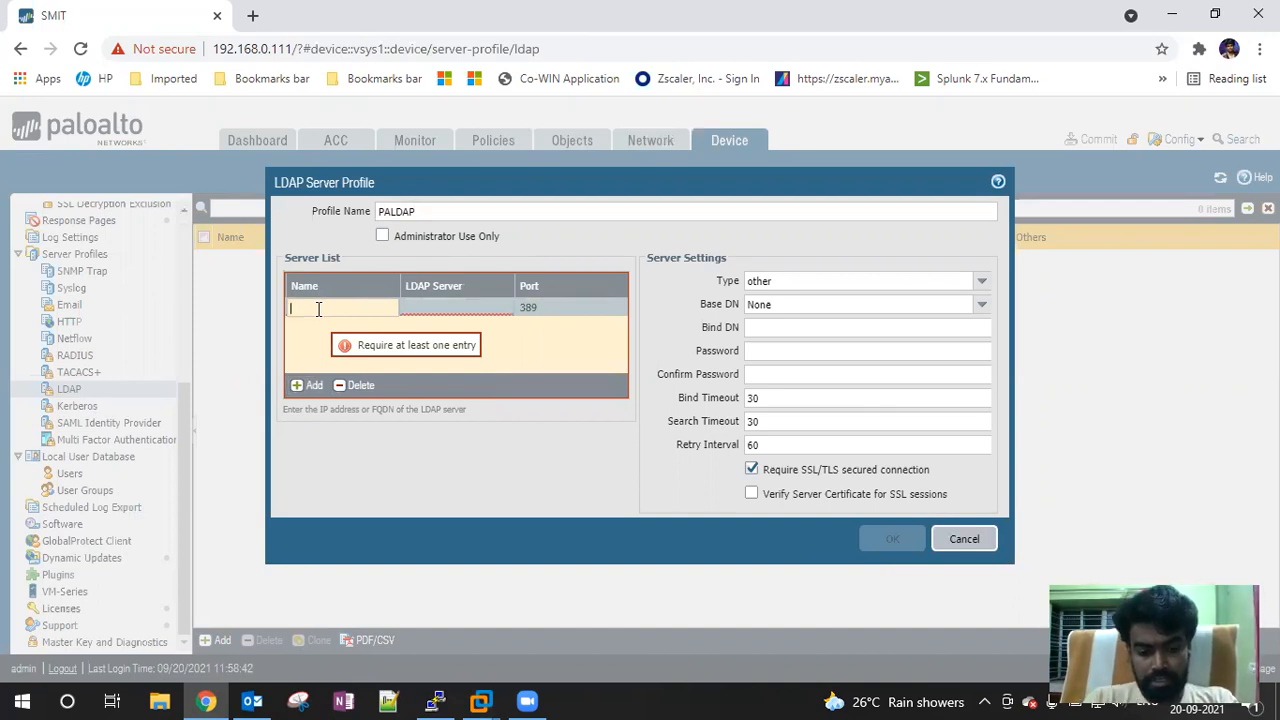
{"action": "left_click", "coordinate": [318, 309]}
{"action": "type", "text": "SMIT"}
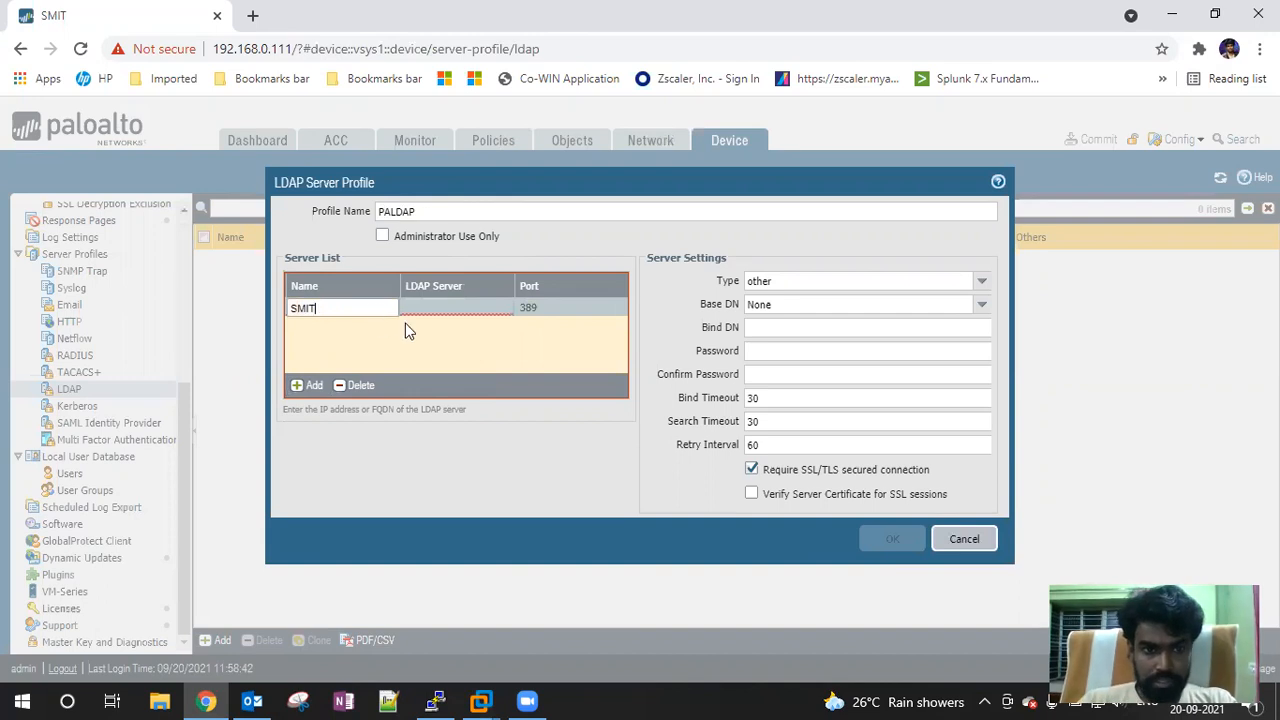
{"action": "left_click", "coordinate": [455, 318]}
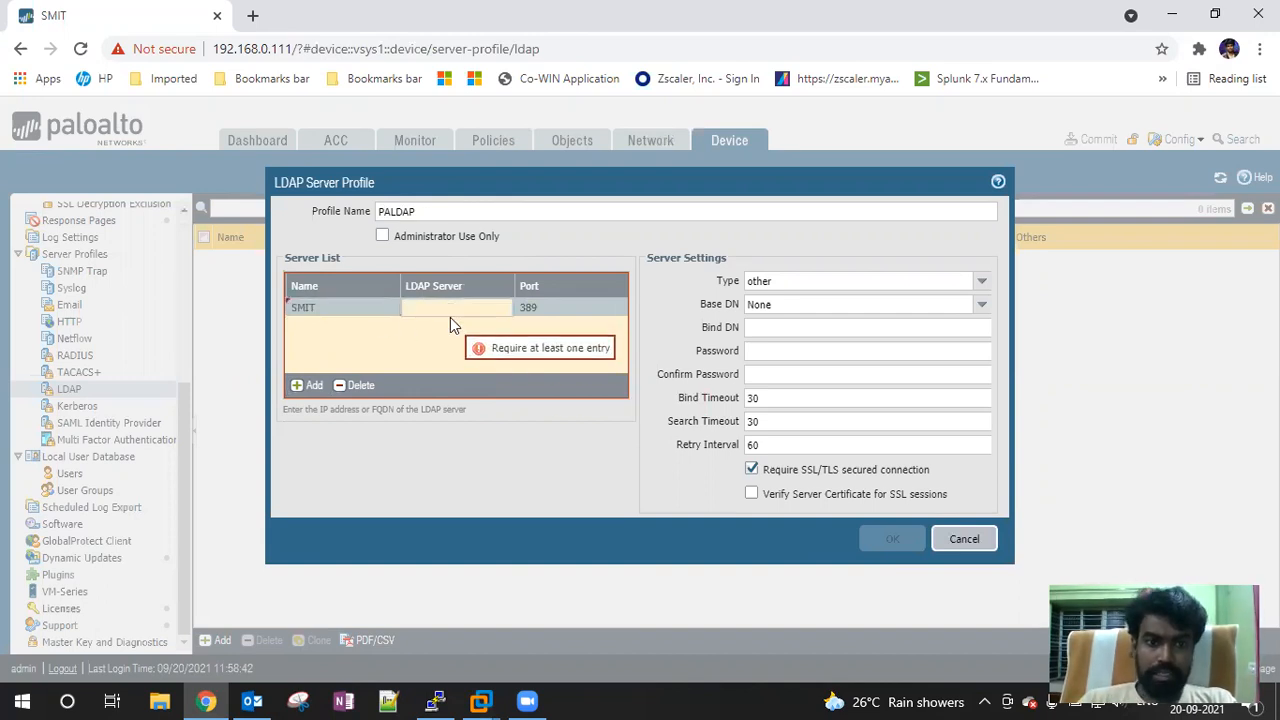
{"action": "type", "text": "19"}
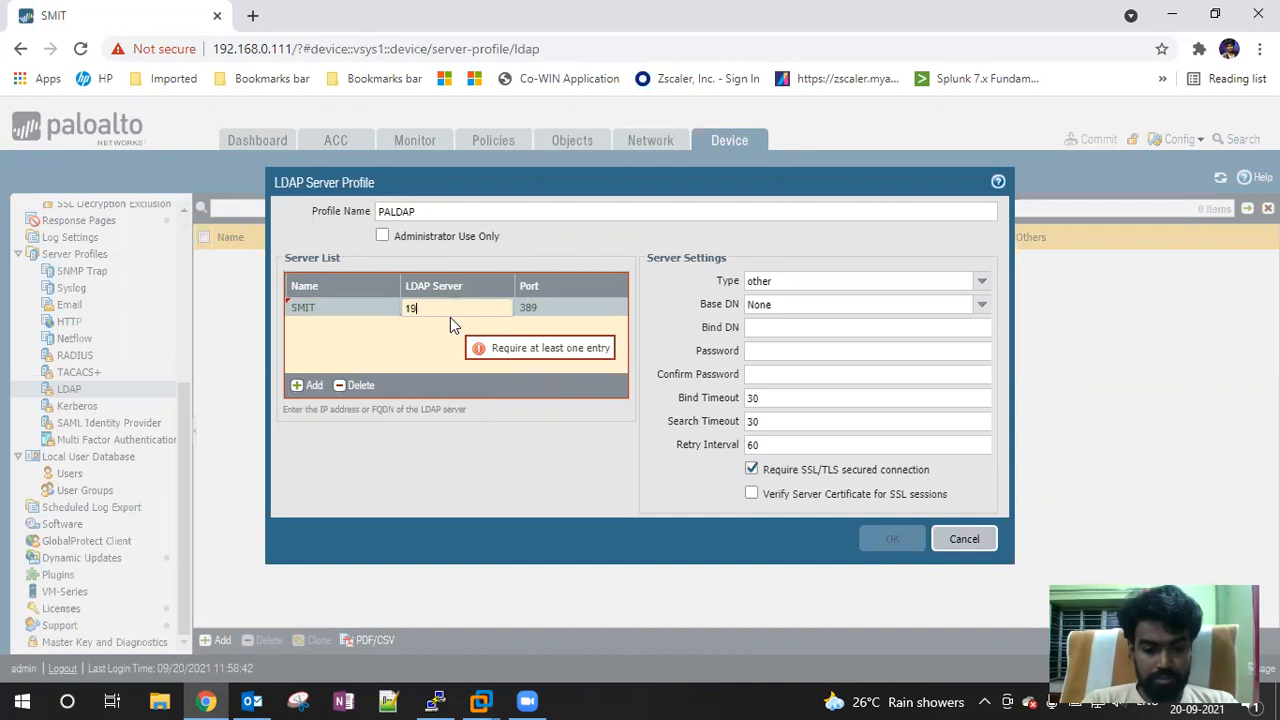
{"action": "type", "text": "2.168.0"}
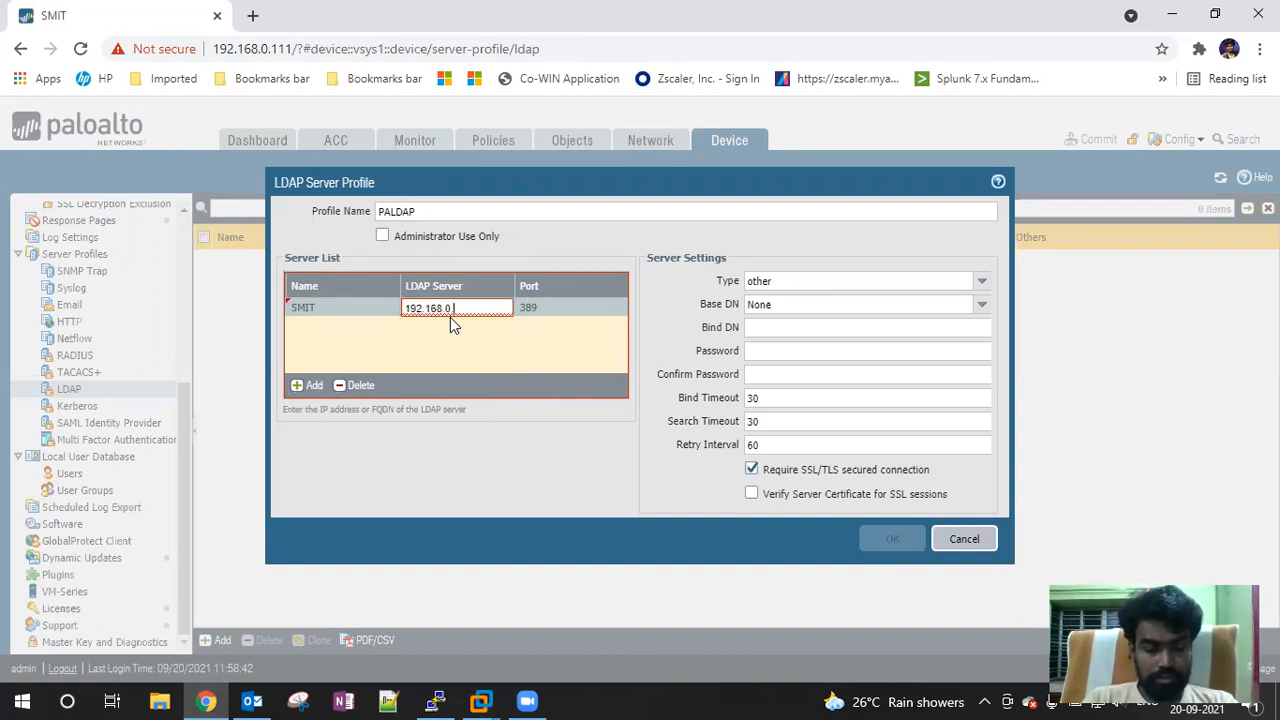
{"action": "type", "text": ".60"}
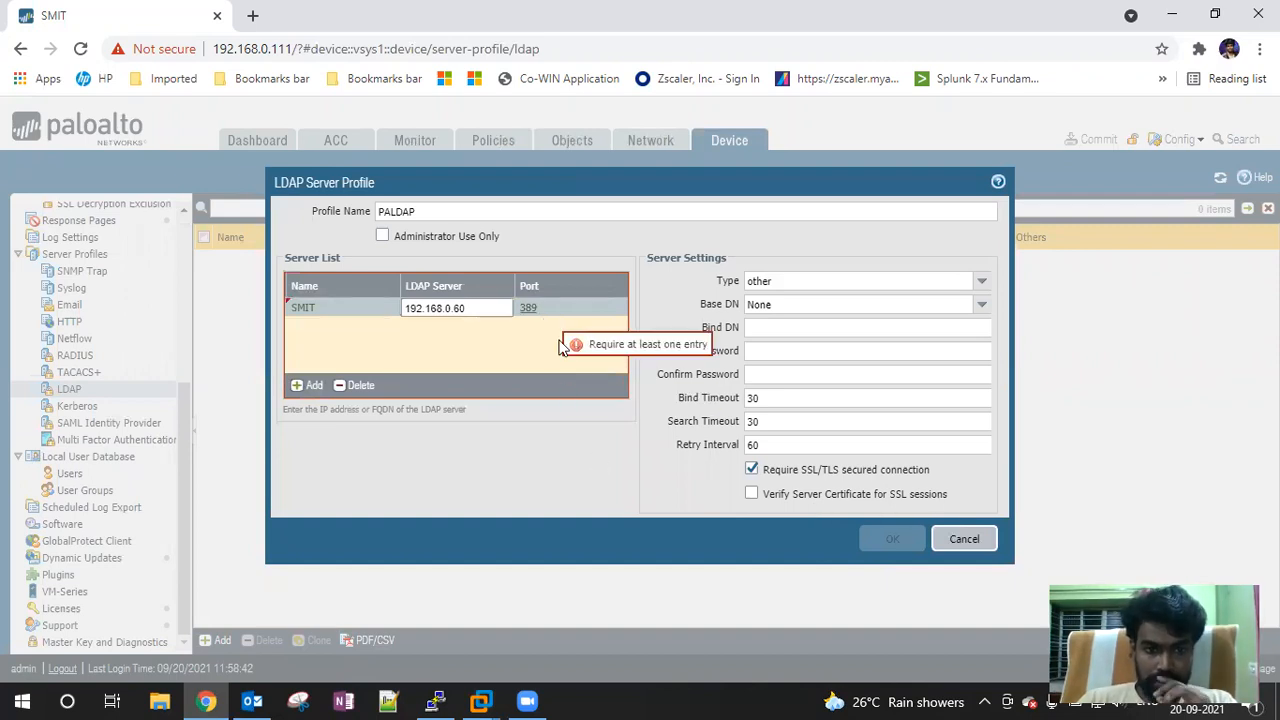
{"action": "left_click", "coordinate": [575, 473]}
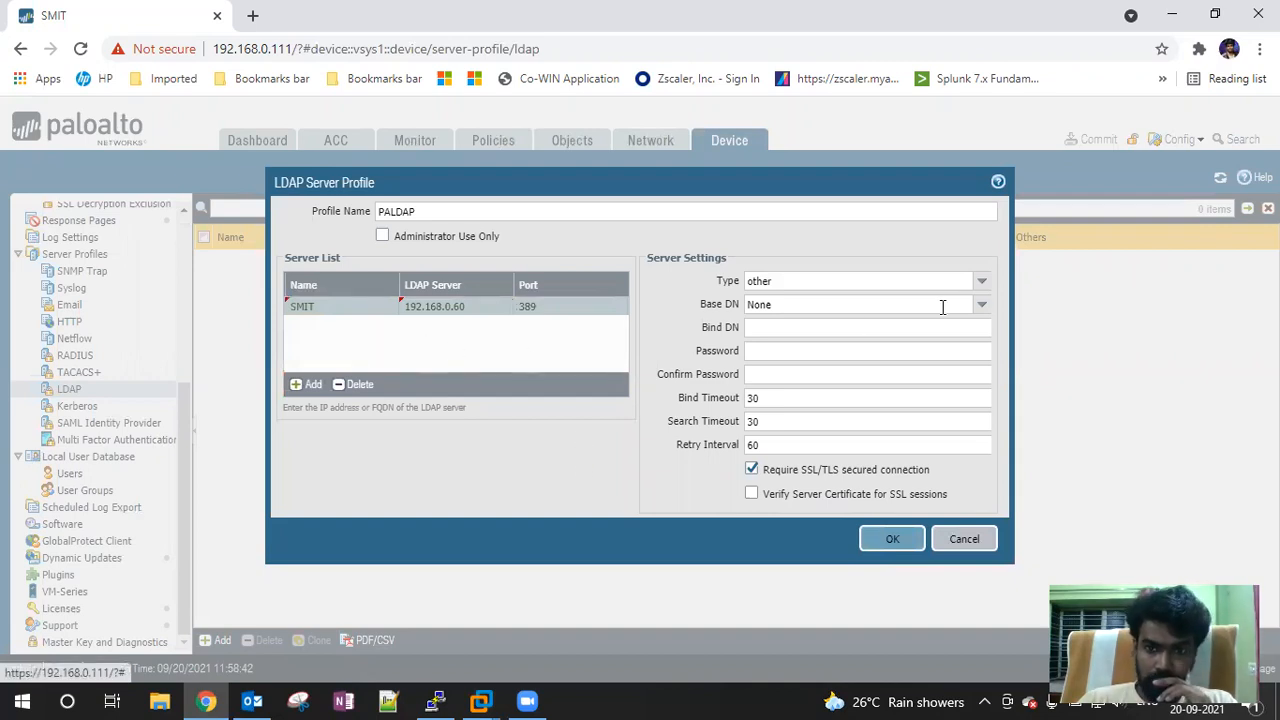
Set the PALDAP server type to active-directory and the Base DN to DC=SMIT,DC=in
{"action": "left_click", "coordinate": [982, 284]}
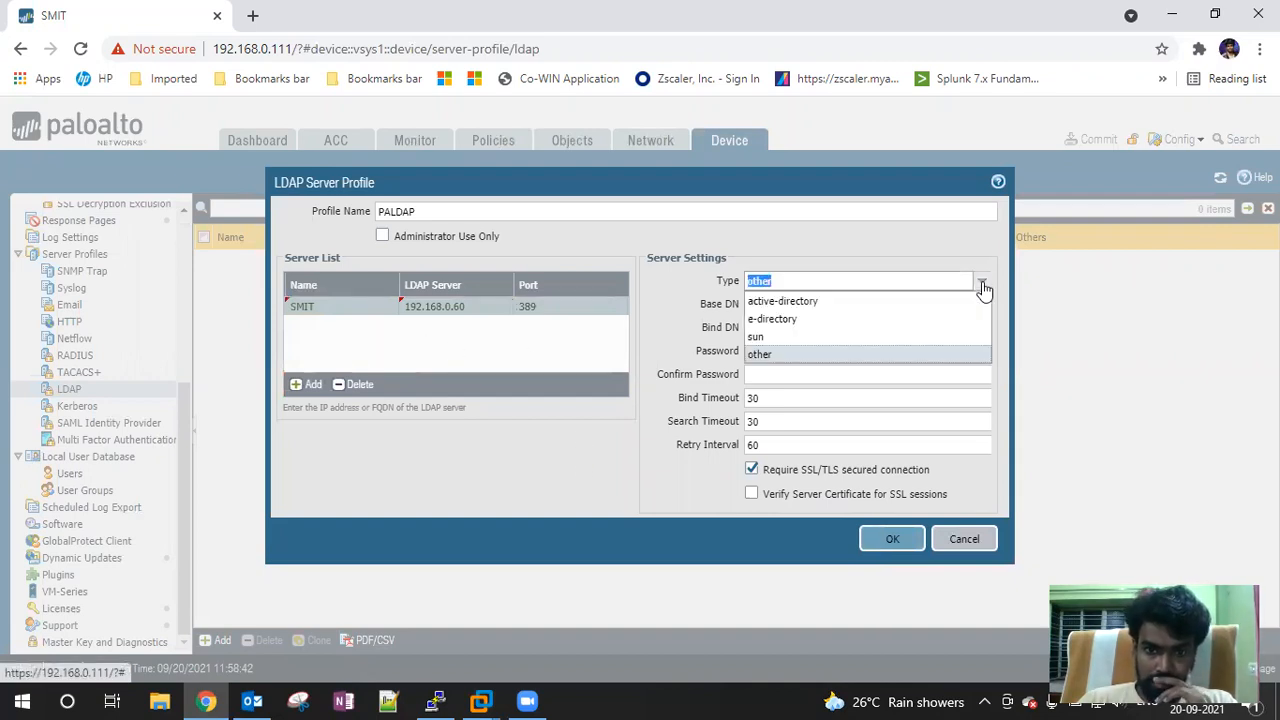
{"action": "left_click", "coordinate": [813, 305]}
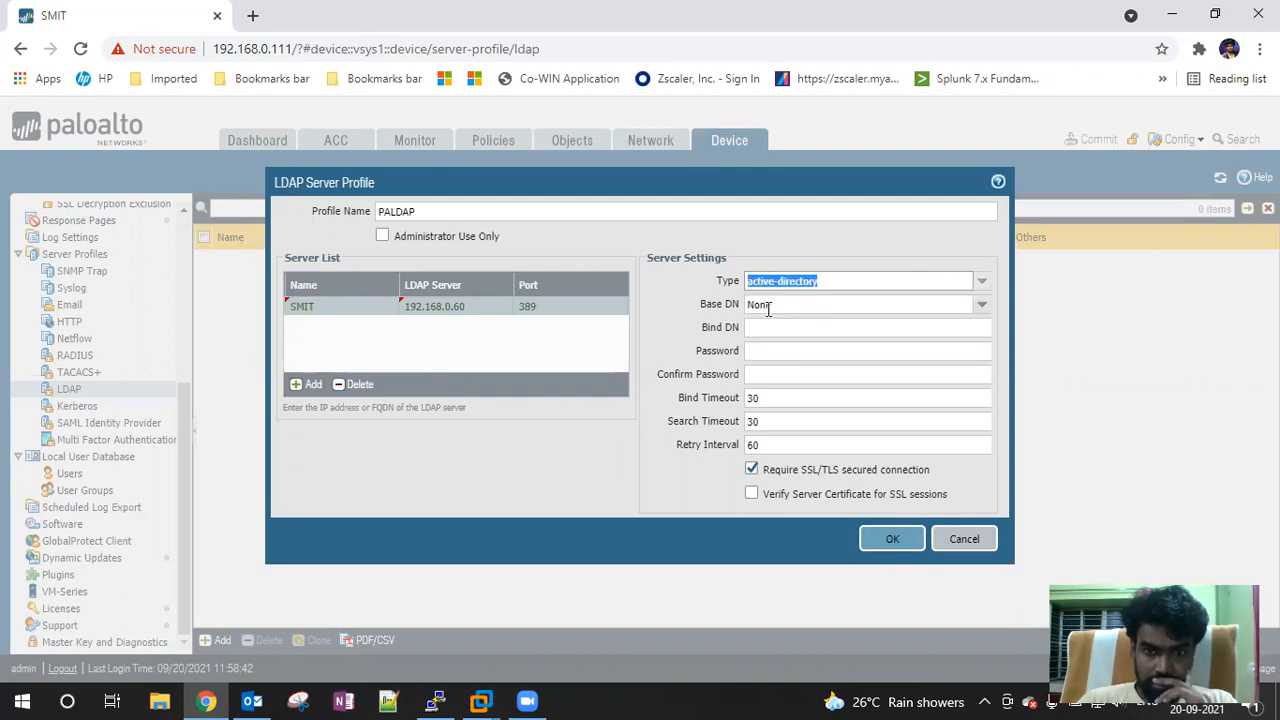
{"action": "left_click", "coordinate": [981, 306]}
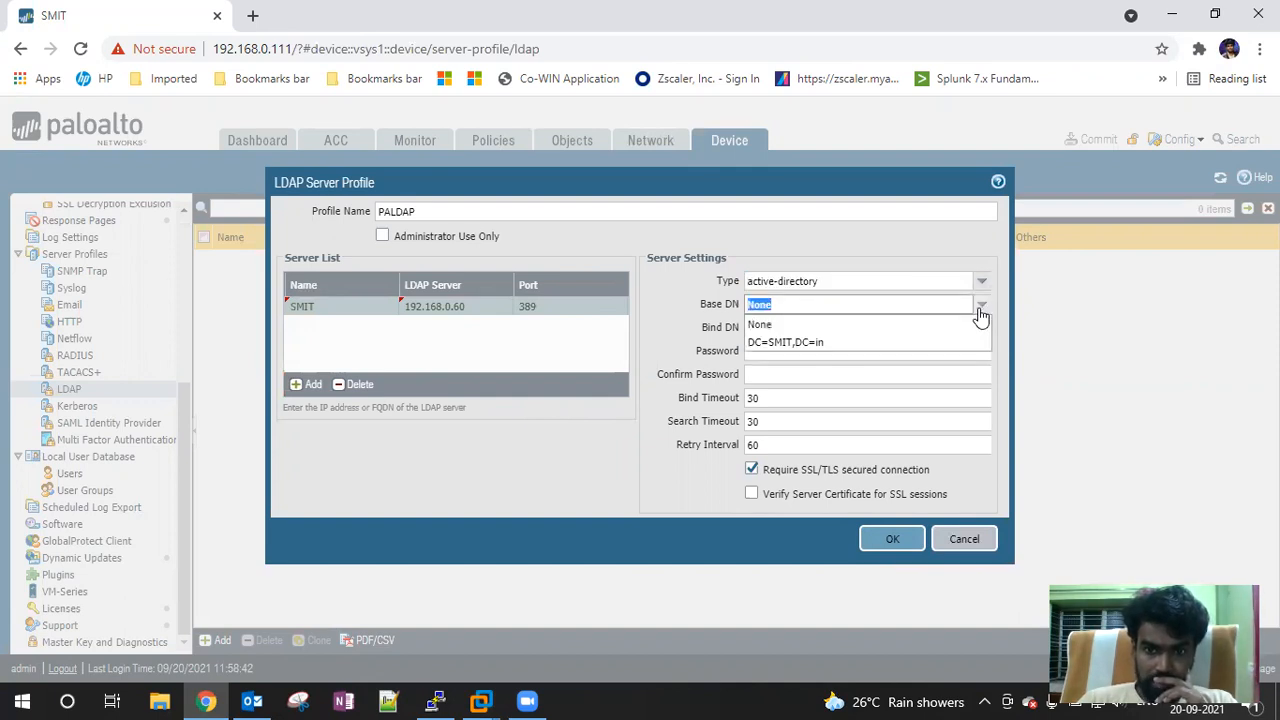
{"action": "left_click", "coordinate": [817, 345]}
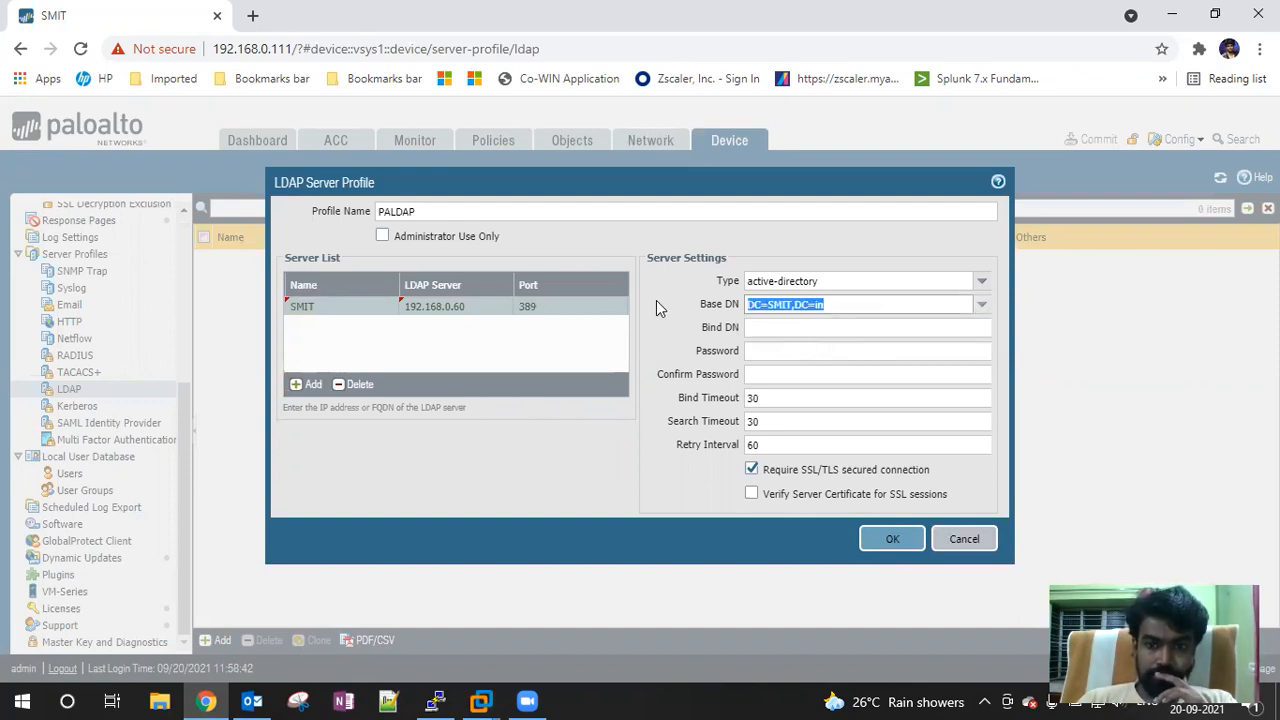
{"action": "left_click", "coordinate": [770, 351]}
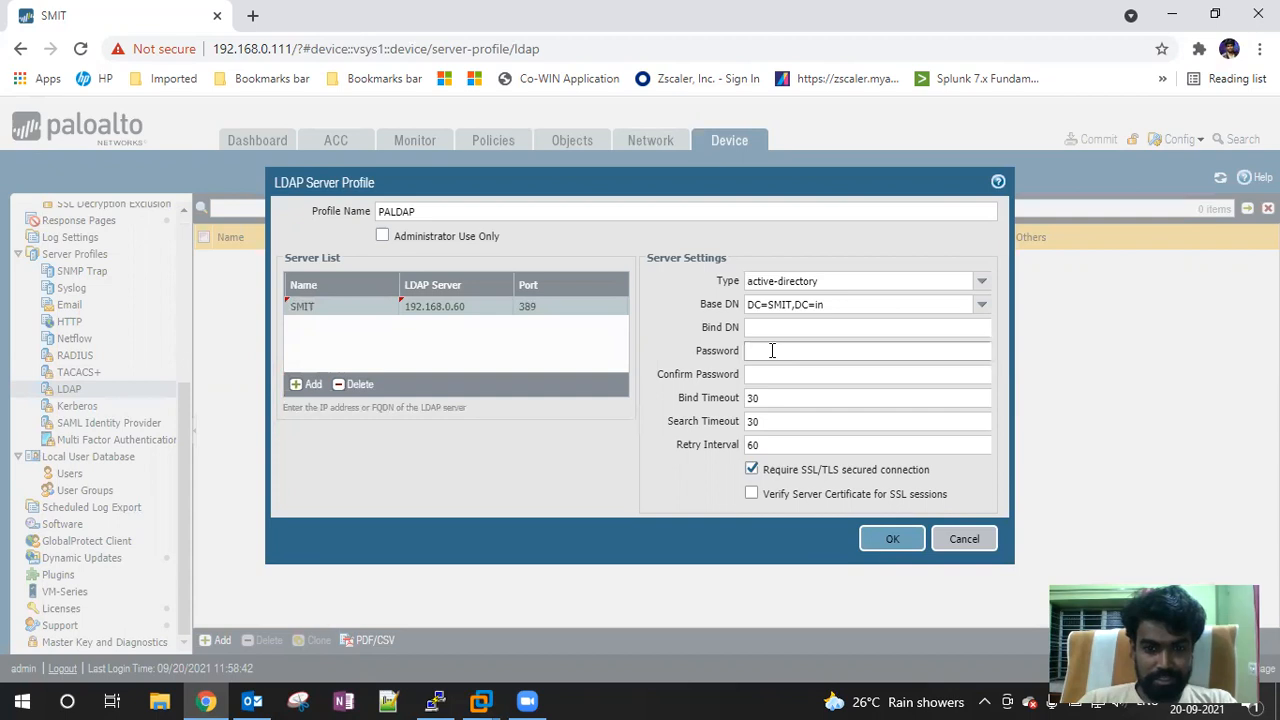
Enter the bind account password and confirm it
{"action": "type", "text": "****"}
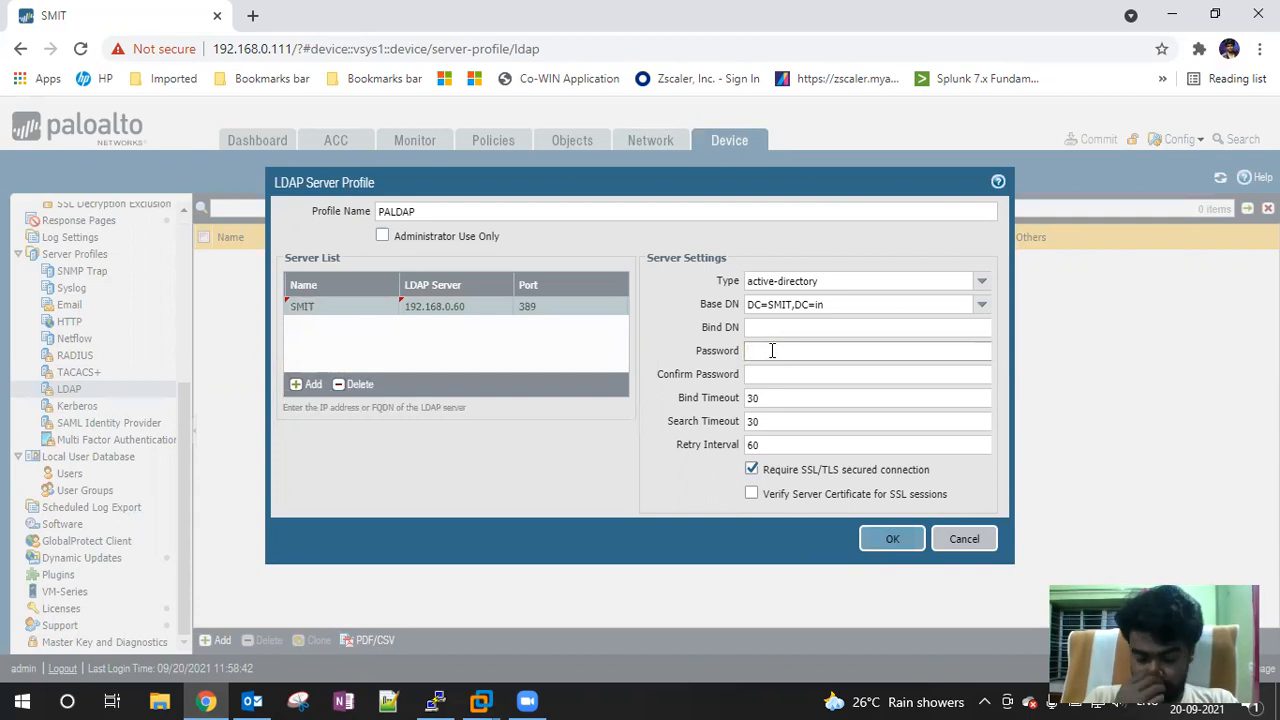
{"action": "type", "text": "****"}
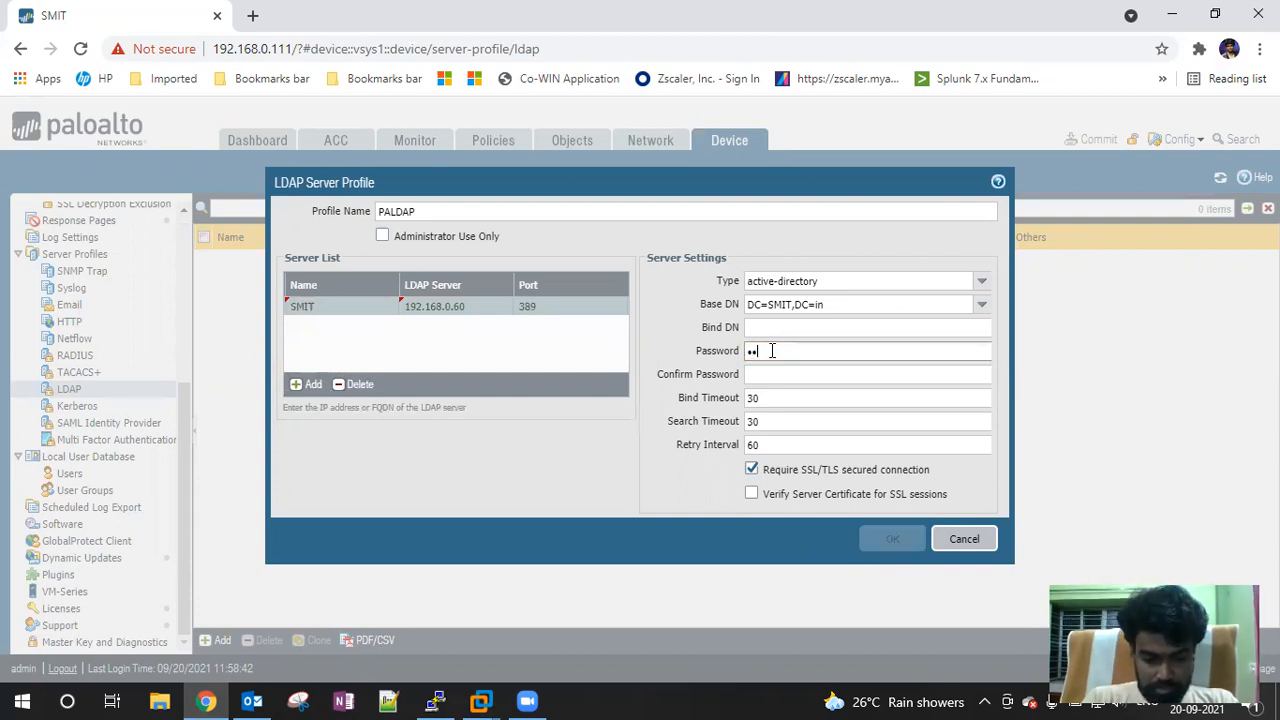
{"action": "type", "text": "****"}
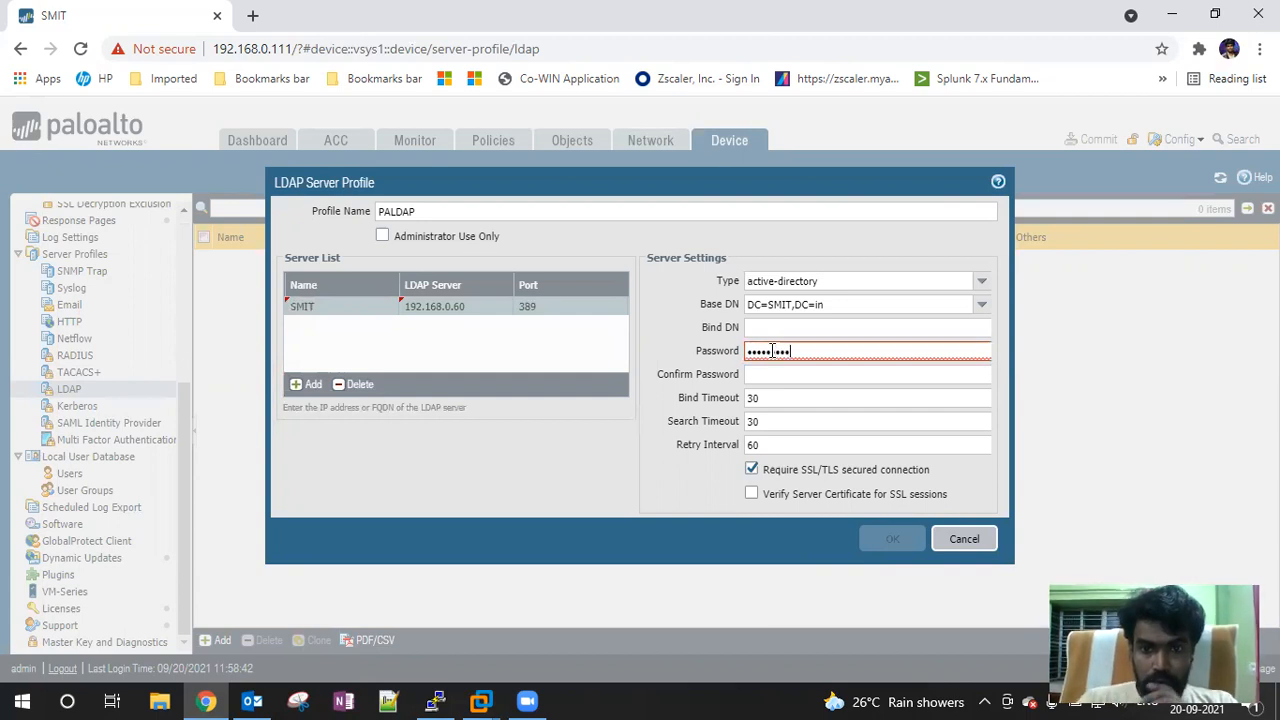
{"action": "left_click", "coordinate": [806, 374]}
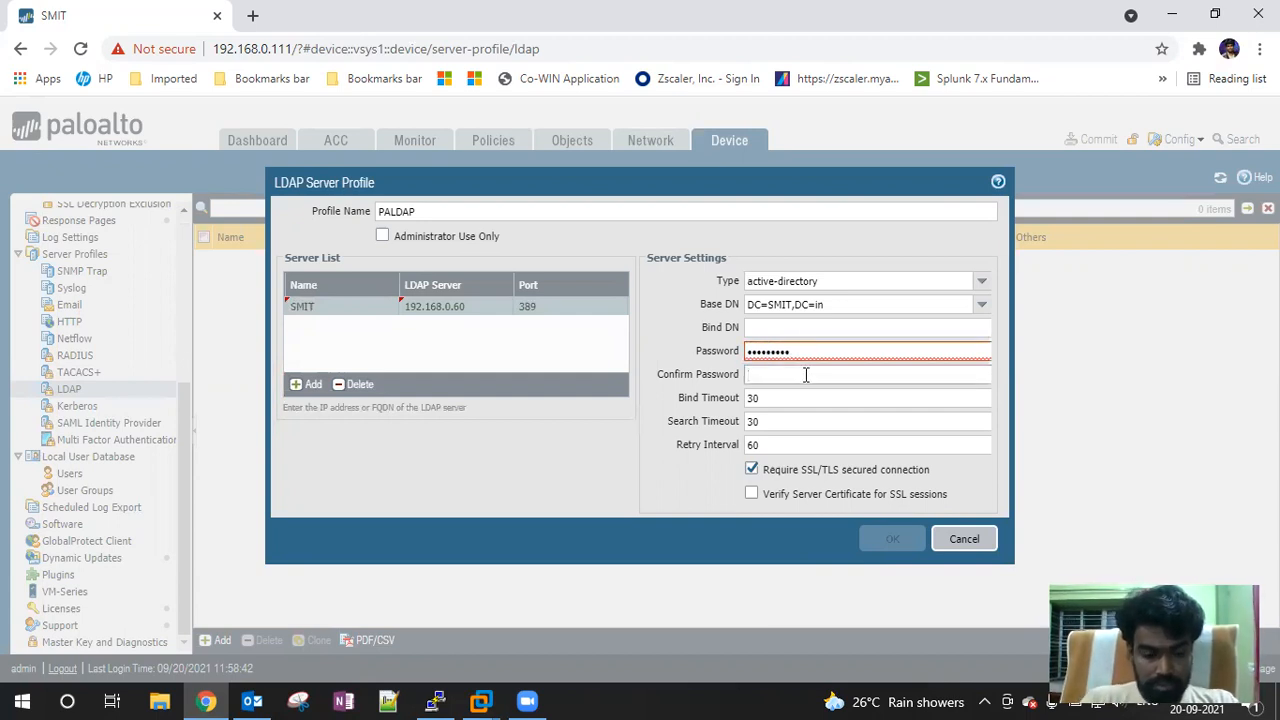
{"action": "type", "text": "*******"}
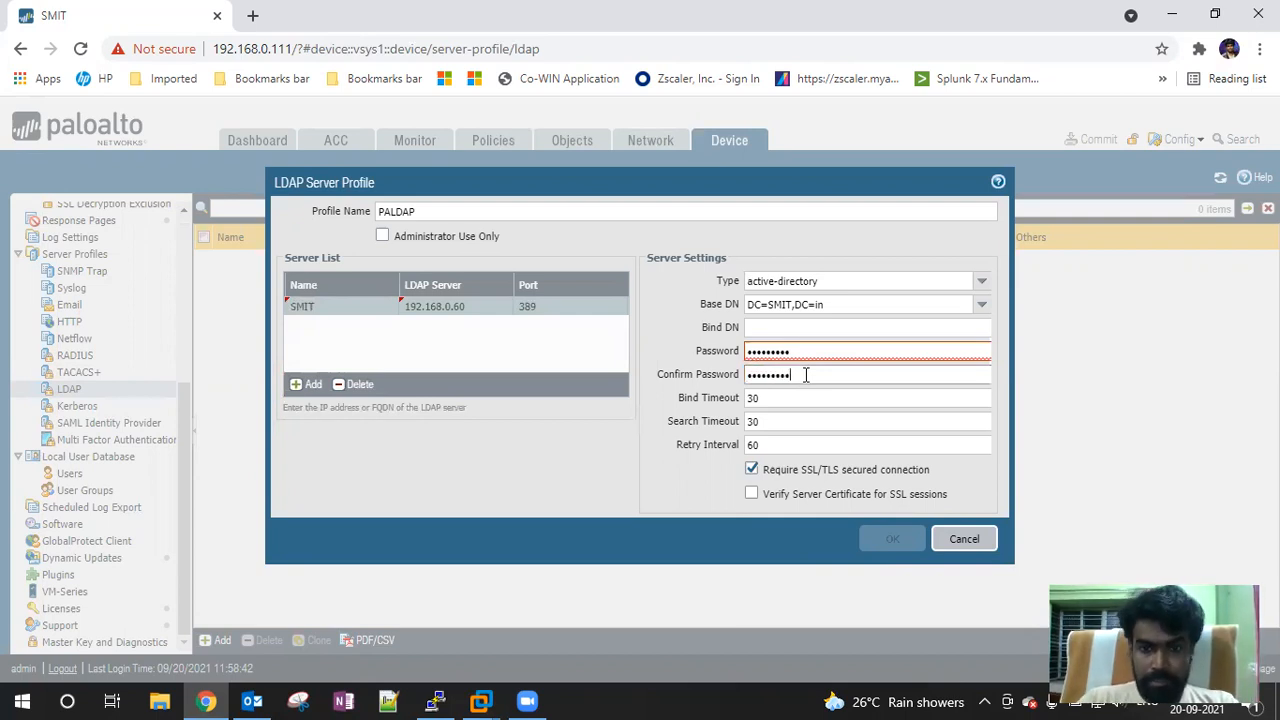
Set the domain administrator account as Bind DN and save the PALDAP profile
{"action": "left_click", "coordinate": [778, 329]}
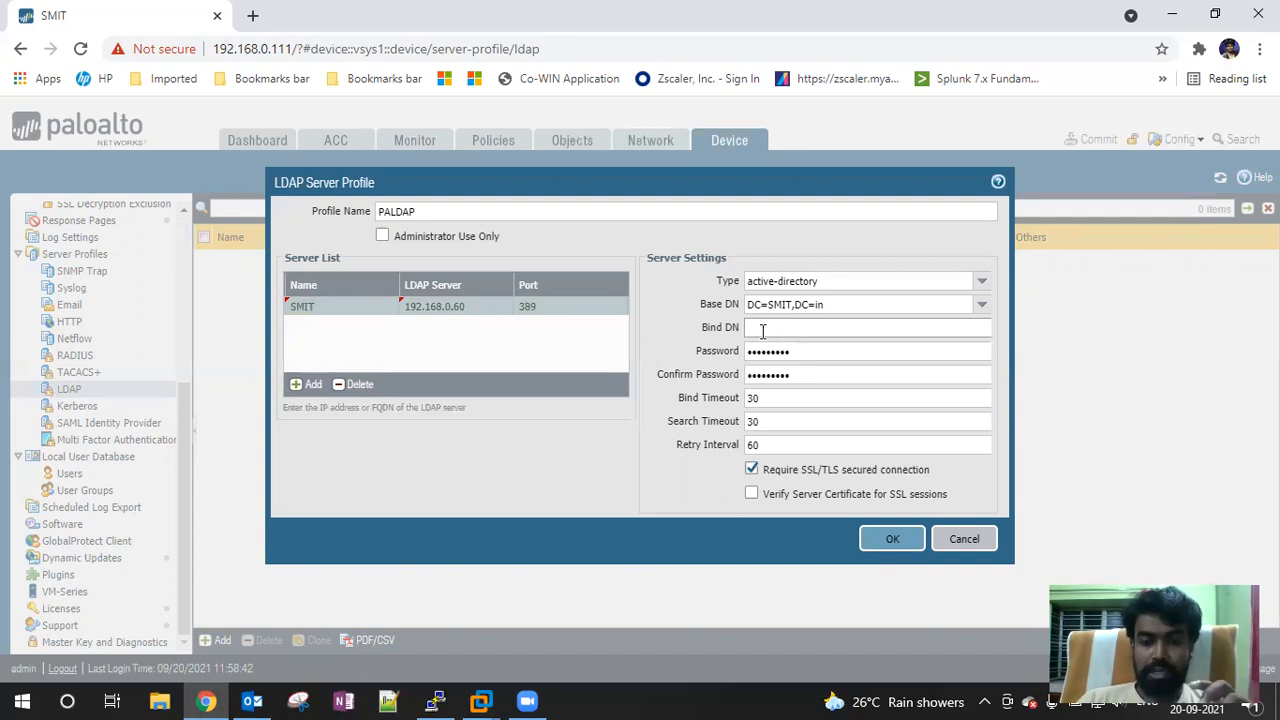
{"action": "left_click", "coordinate": [824, 331]}
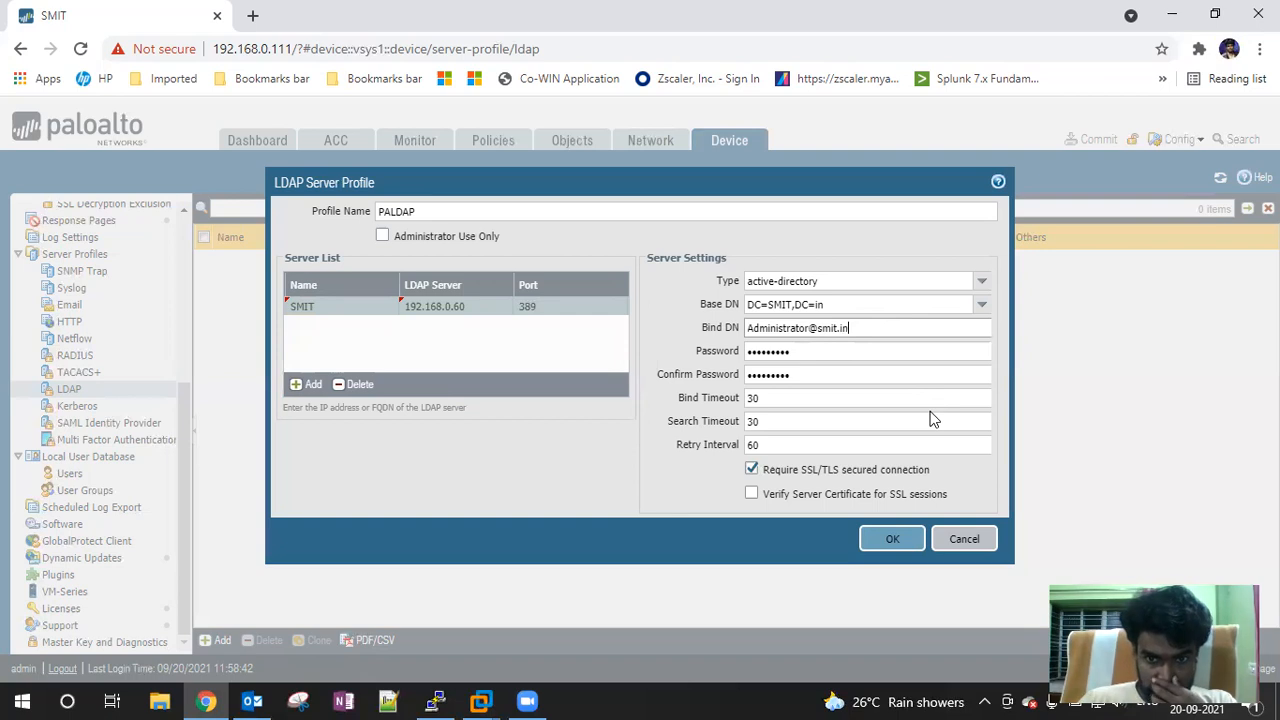
{"action": "left_click", "coordinate": [892, 545]}
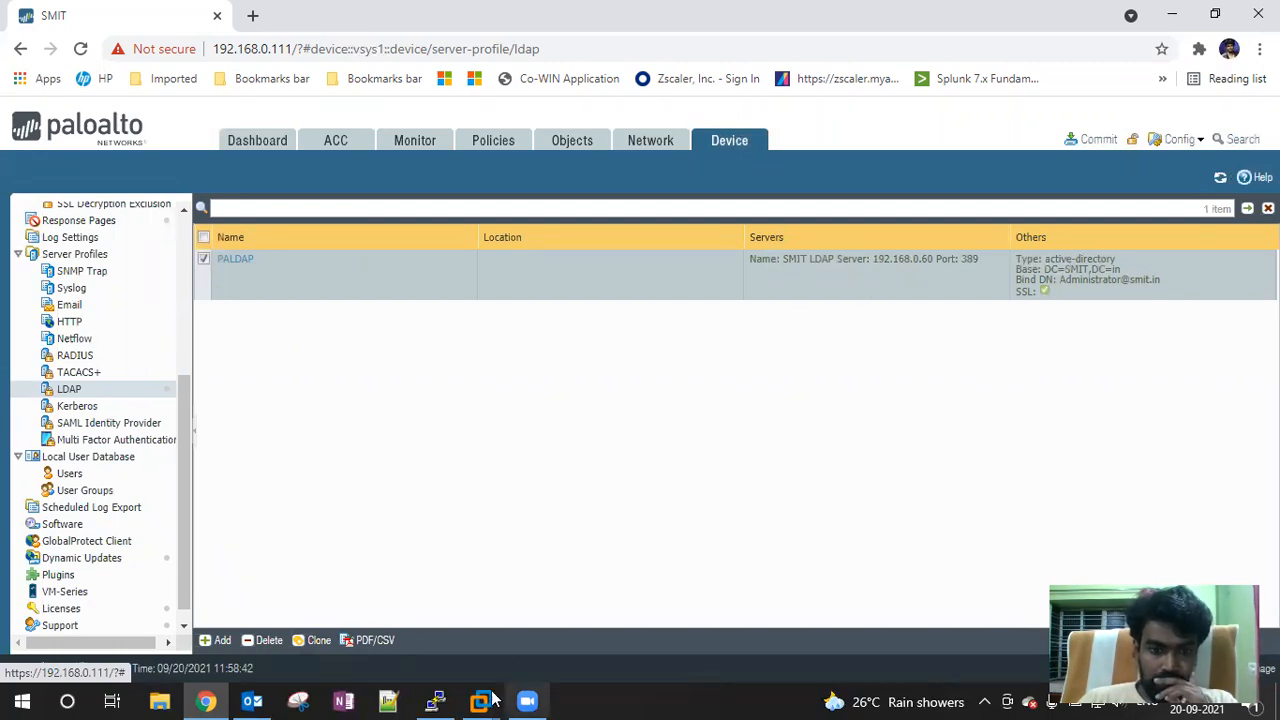
Show the Windows Server 2012 VM full screen with its Start screen
{"action": "mouse_move", "coordinate": [487, 700]}
{"action": "left_click", "coordinate": [654, 521]}
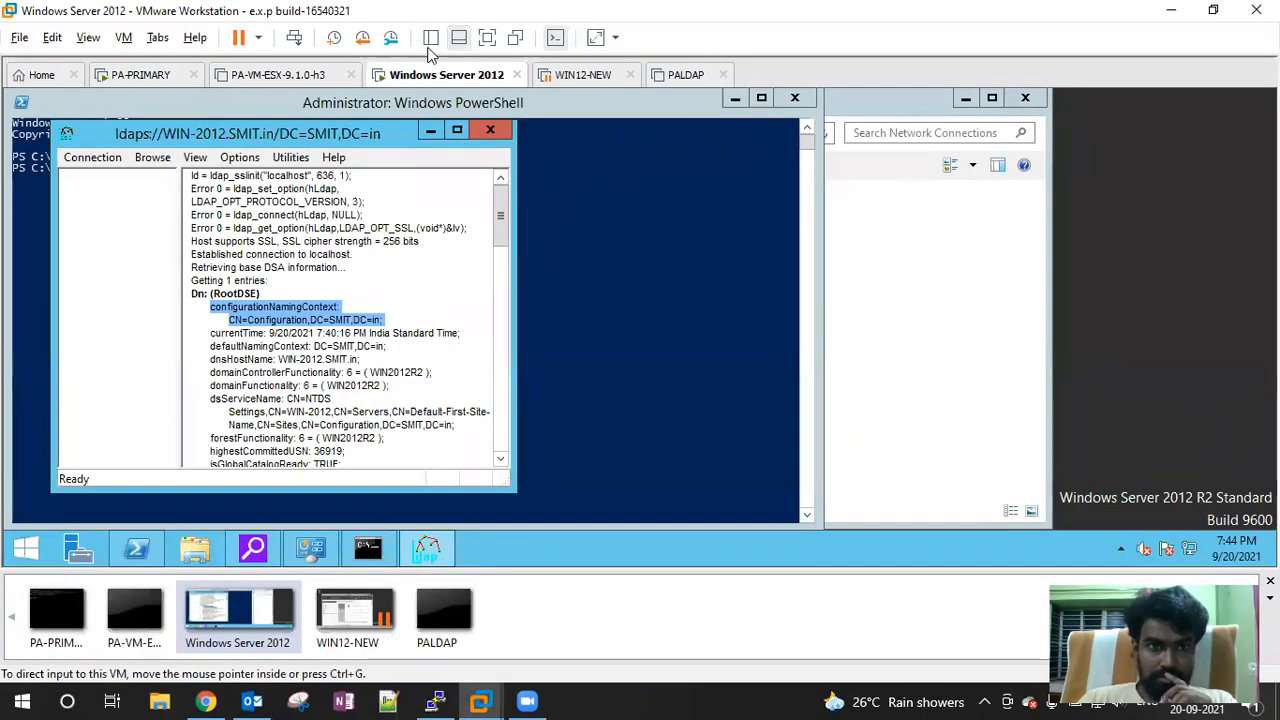
{"action": "left_click", "coordinate": [488, 38]}
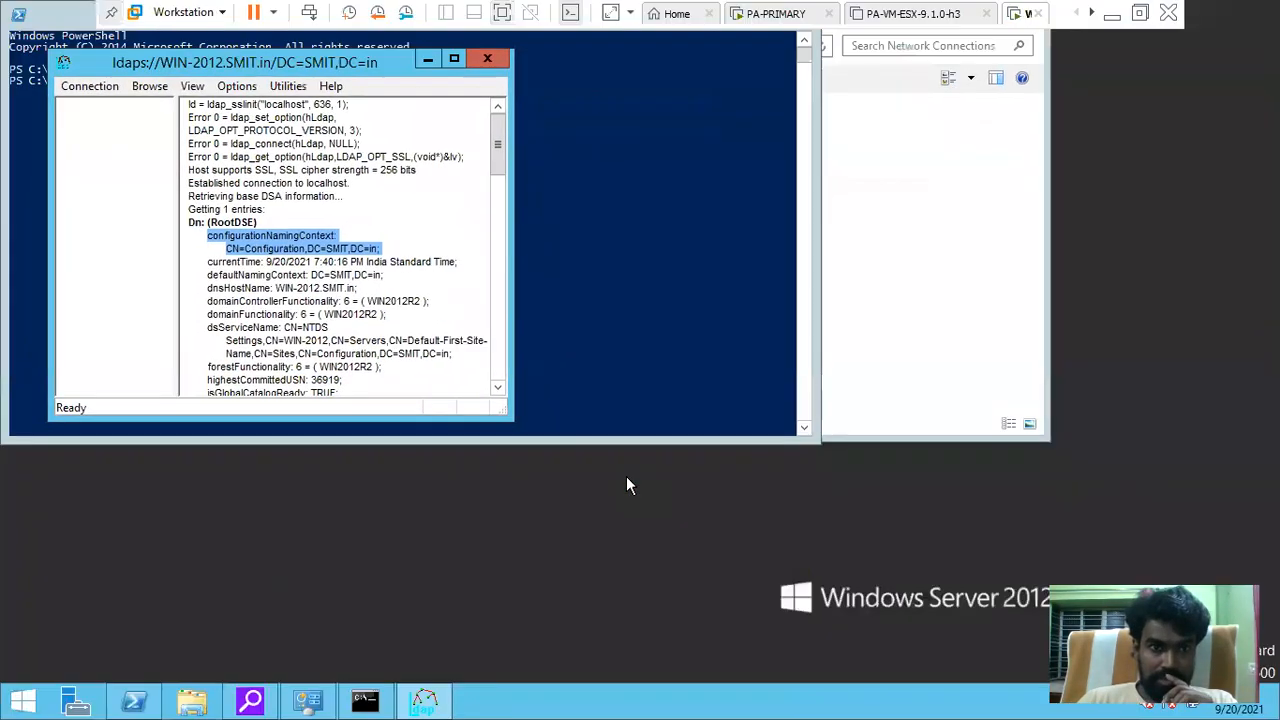
{"action": "left_click", "coordinate": [20, 703]}
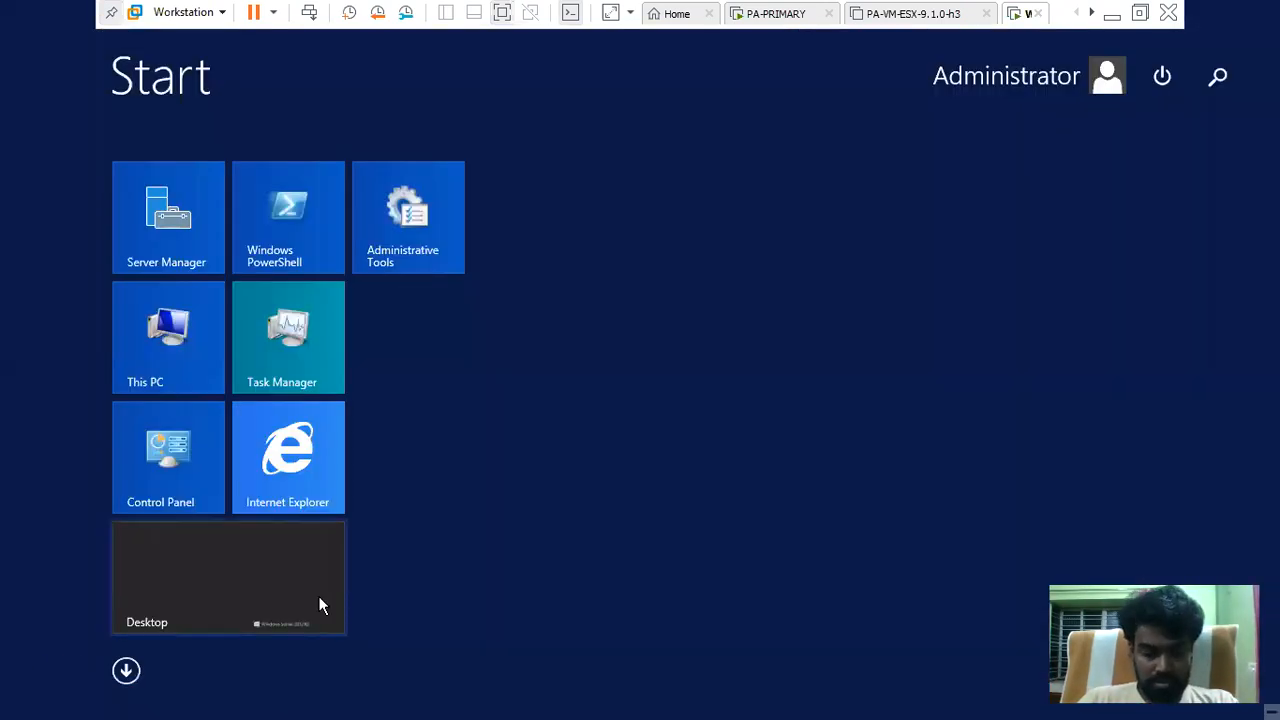
Search 'user' on Start and open Active Directory Users and Computers, selecting existing entries
{"action": "type", "text": "user"}
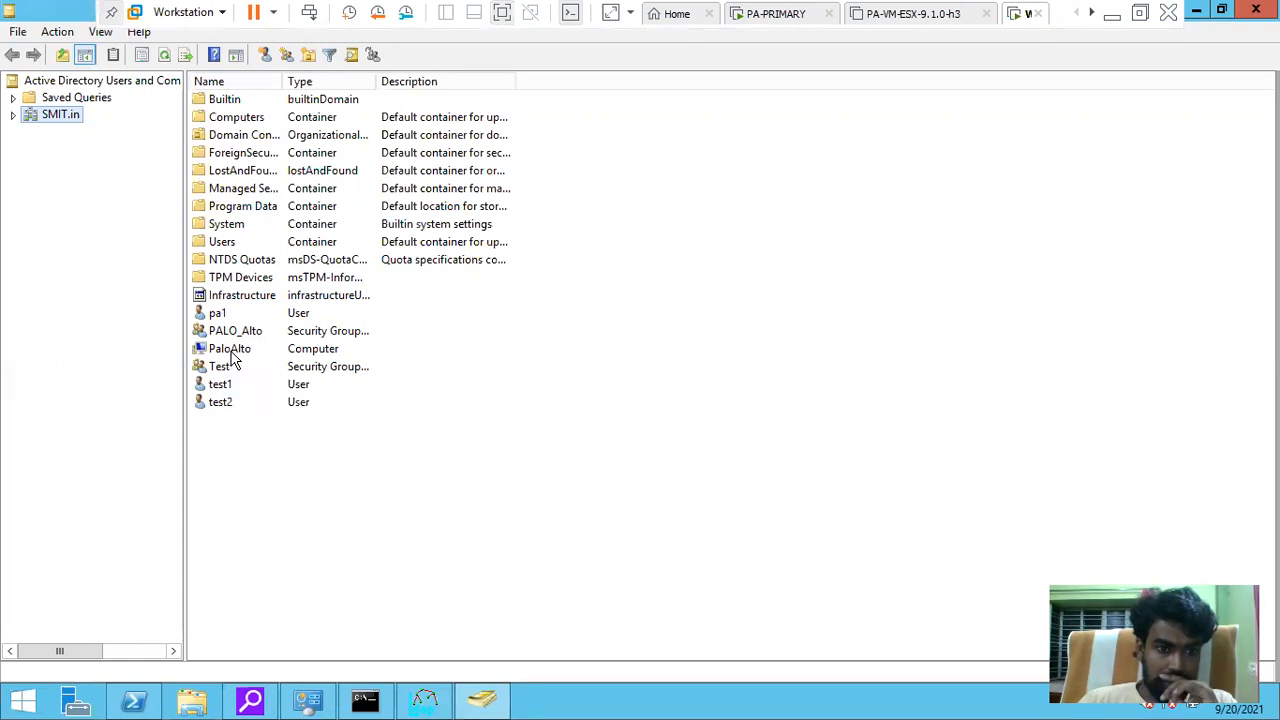
{"action": "left_click", "coordinate": [231, 352]}
{"action": "left_click", "coordinate": [222, 332]}
{"action": "left_click", "coordinate": [219, 316]}
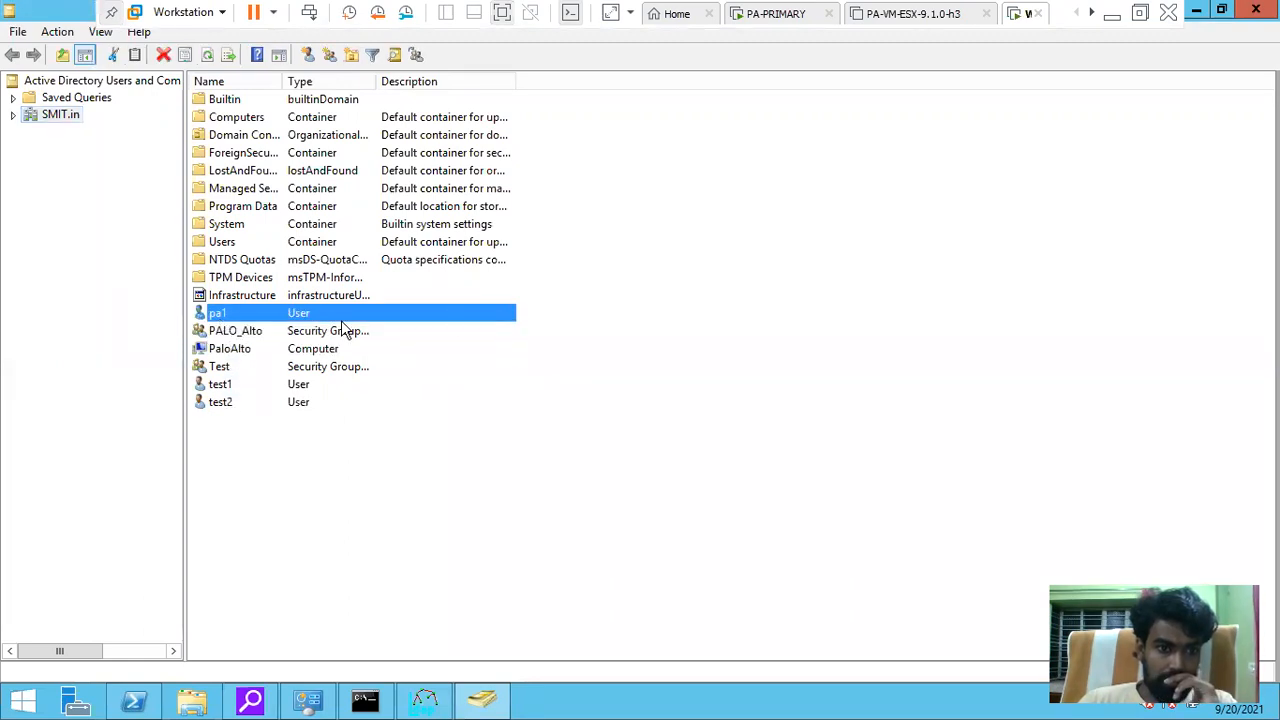
Browse SMIT.in's Builtin, Computers and Domain Controllers containers, then begin a new user
{"action": "left_click", "coordinate": [14, 116]}
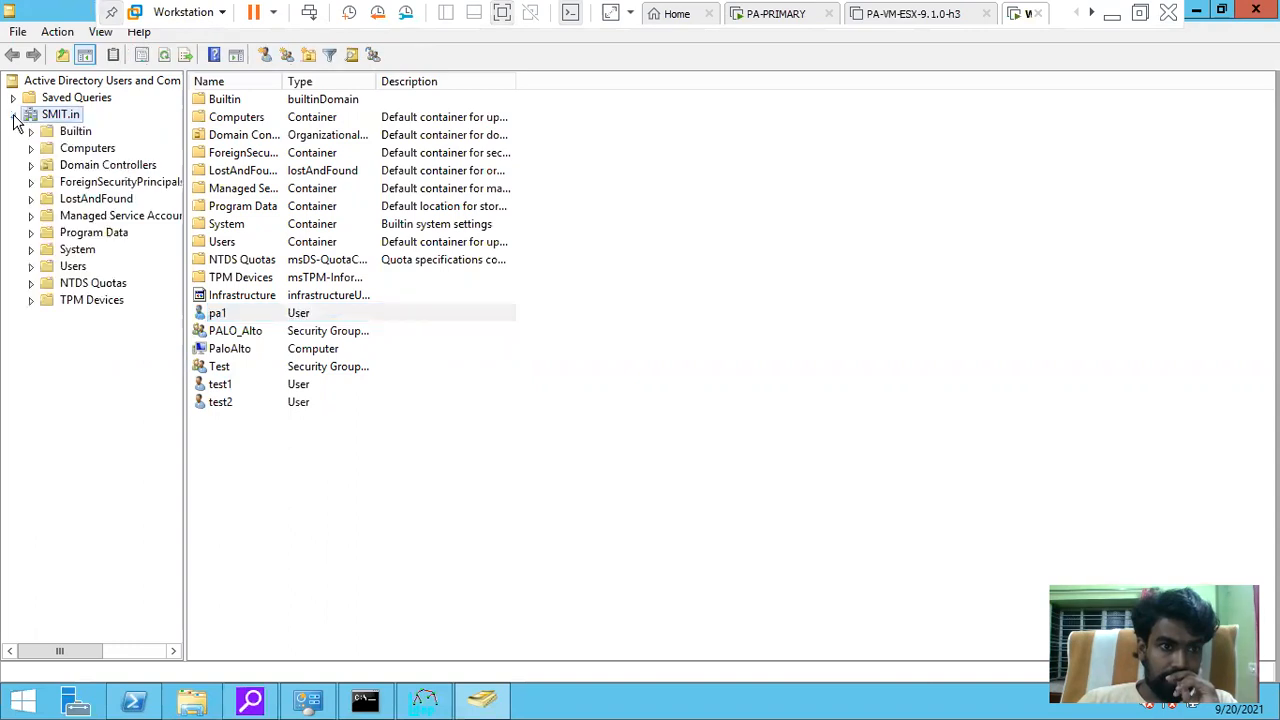
{"action": "left_click", "coordinate": [62, 136]}
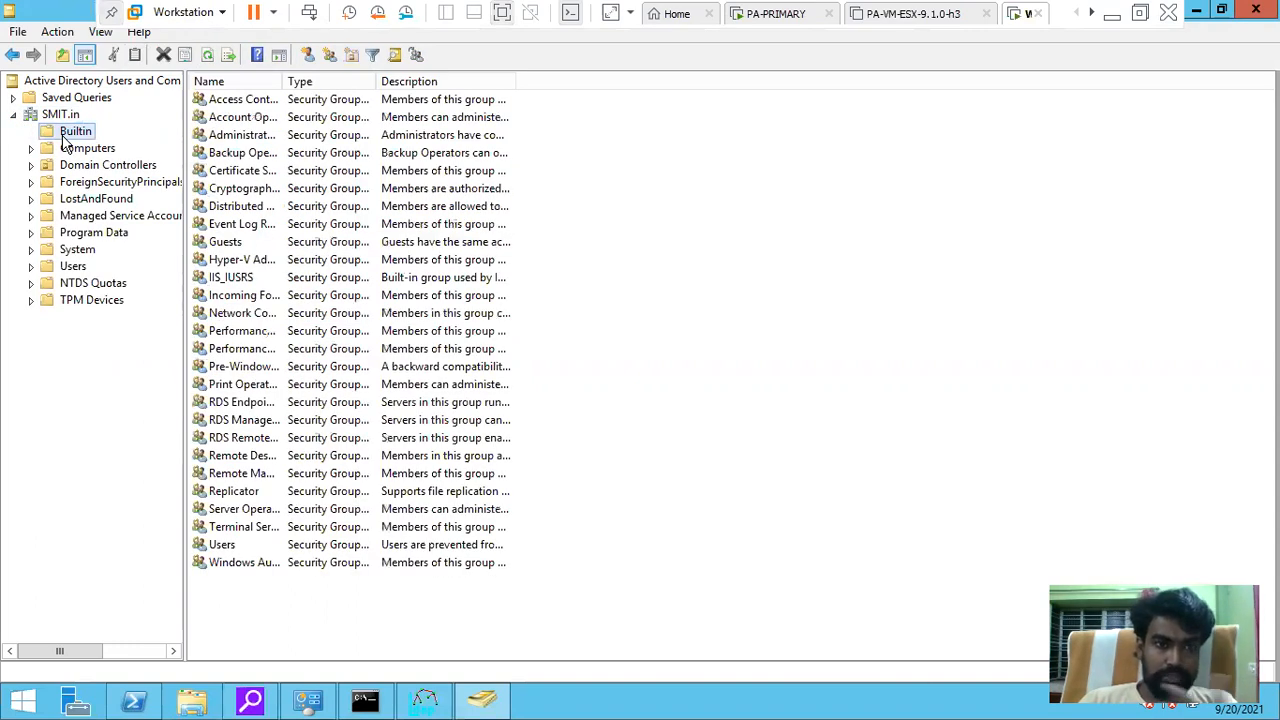
{"action": "left_click", "coordinate": [30, 150]}
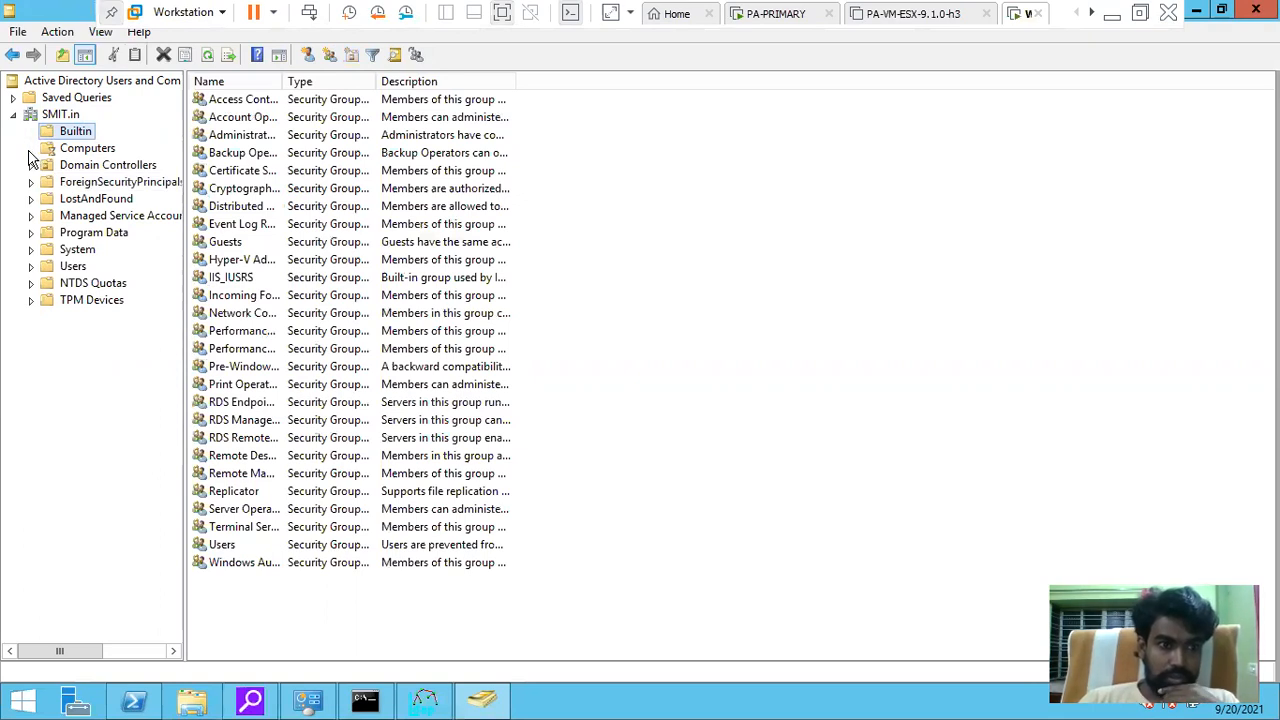
{"action": "left_click", "coordinate": [90, 153]}
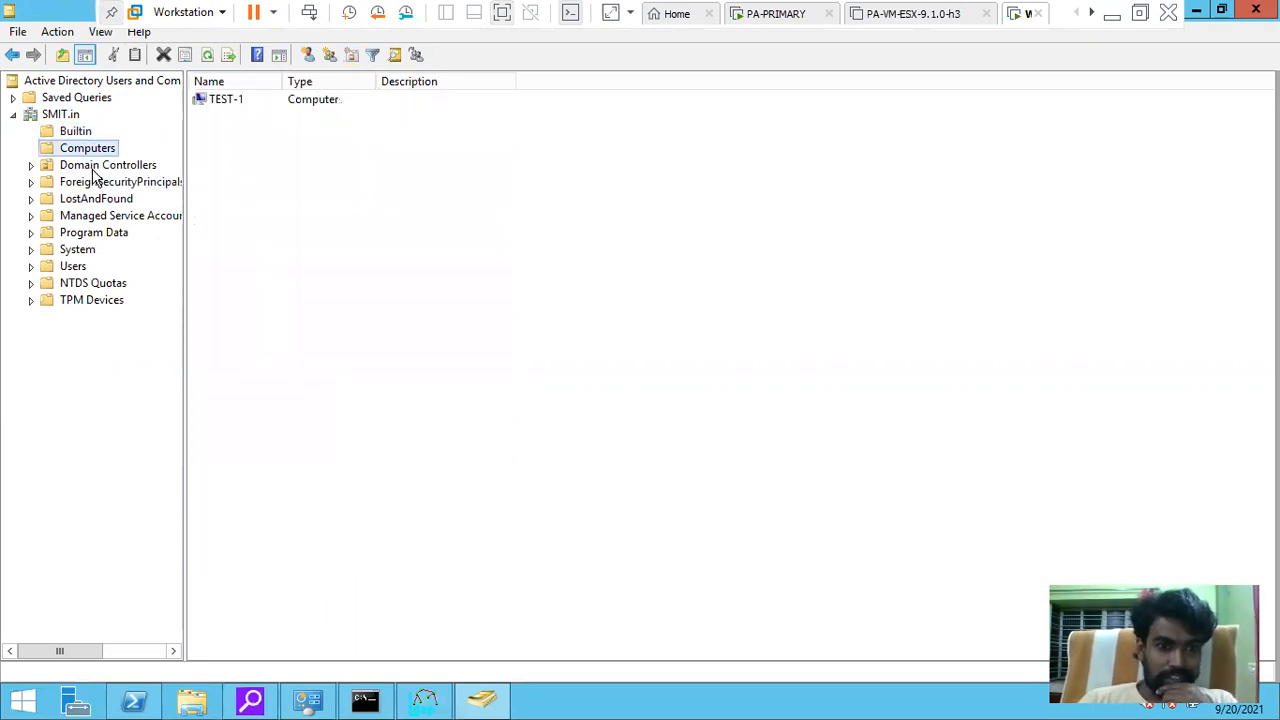
{"action": "left_click", "coordinate": [30, 168]}
{"action": "left_click", "coordinate": [93, 167]}
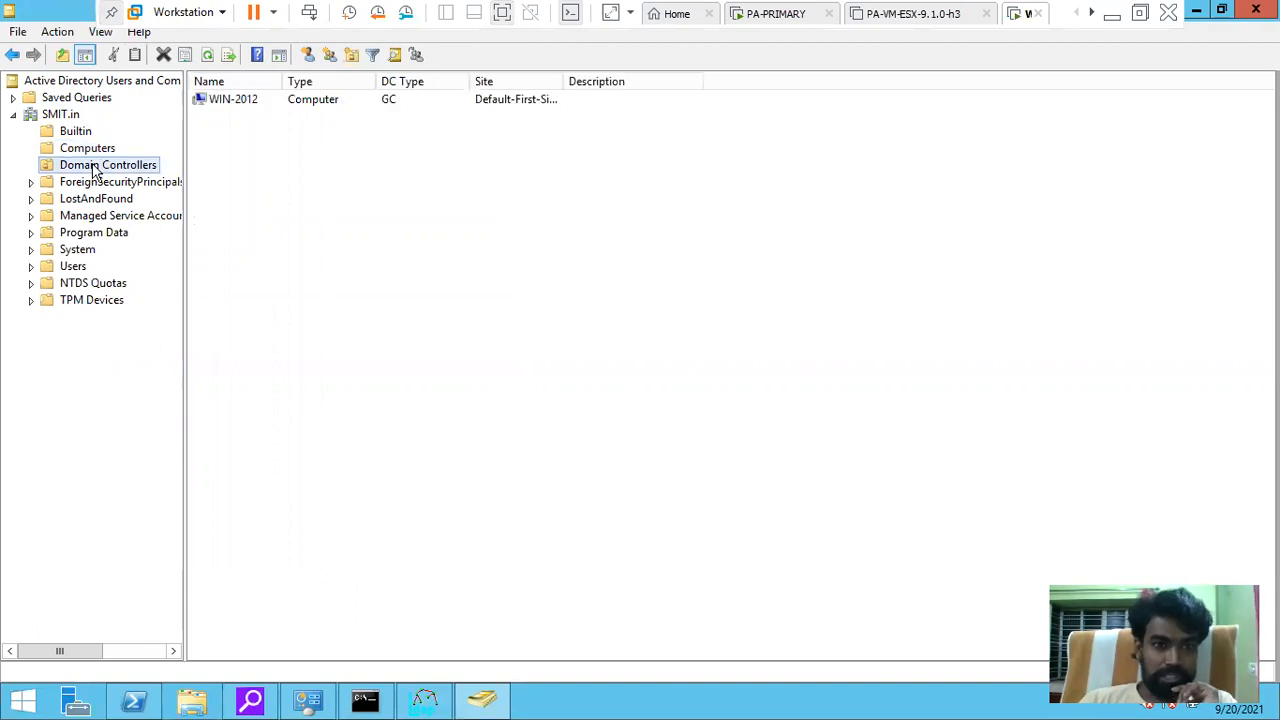
{"action": "left_click", "coordinate": [61, 116]}
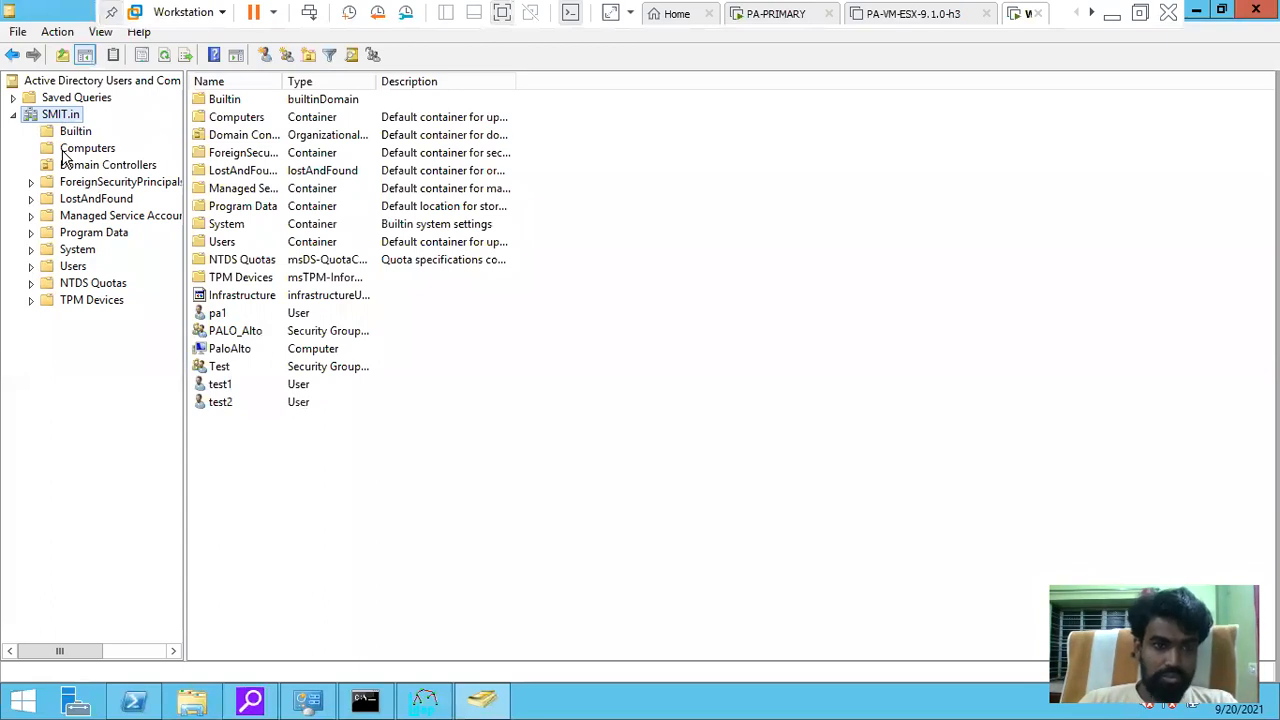
{"action": "left_click", "coordinate": [266, 55]}
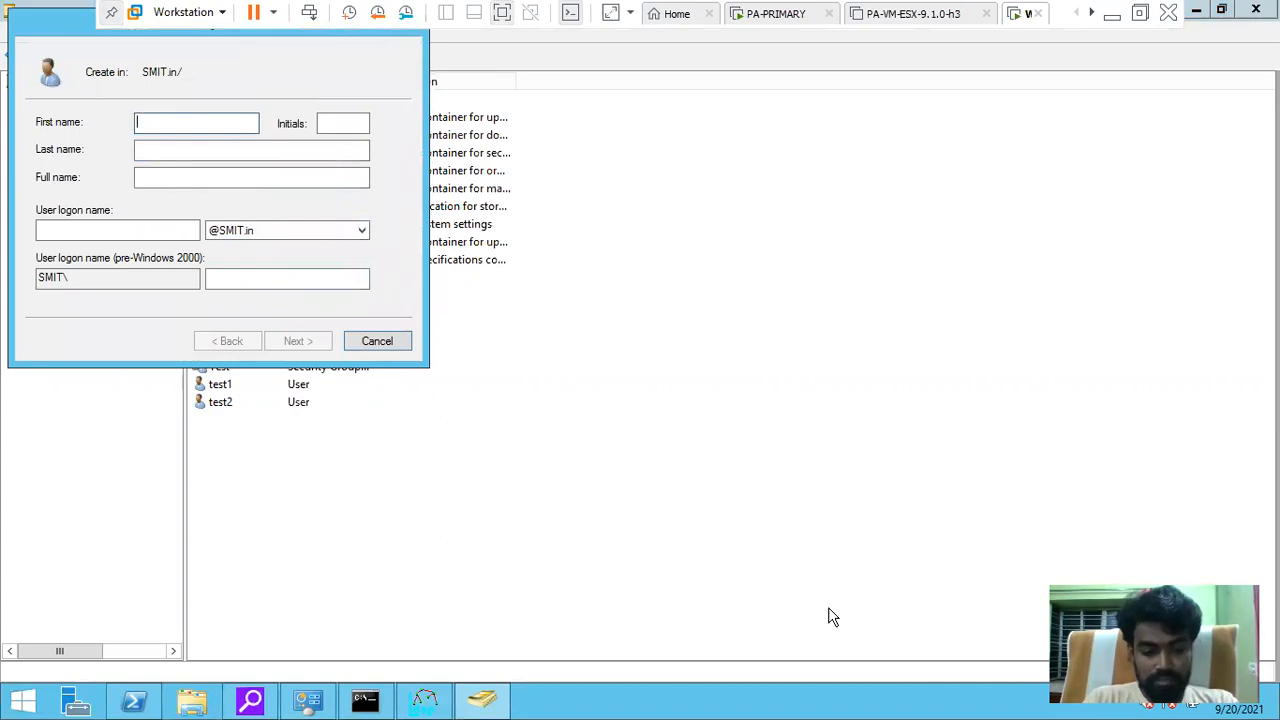
Enter the new user's first name and logon name
{"action": "type", "text": "Sac"}
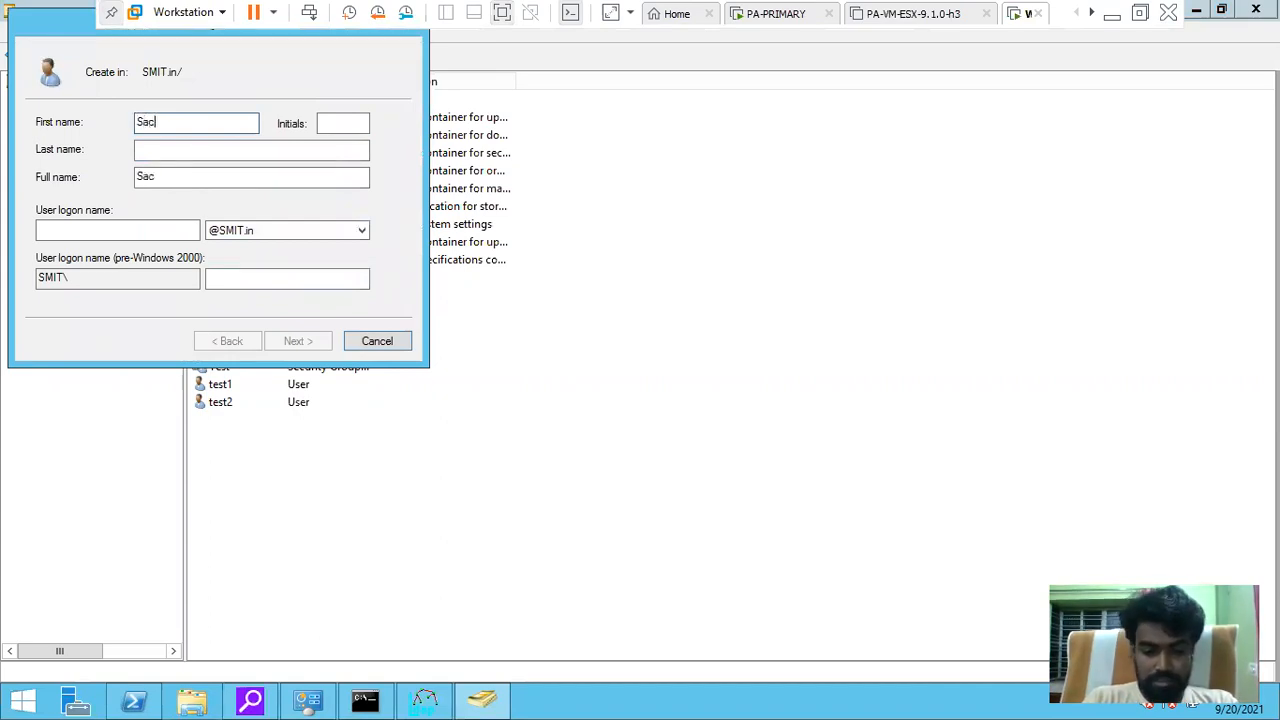
{"action": "type", "text": "hin"}
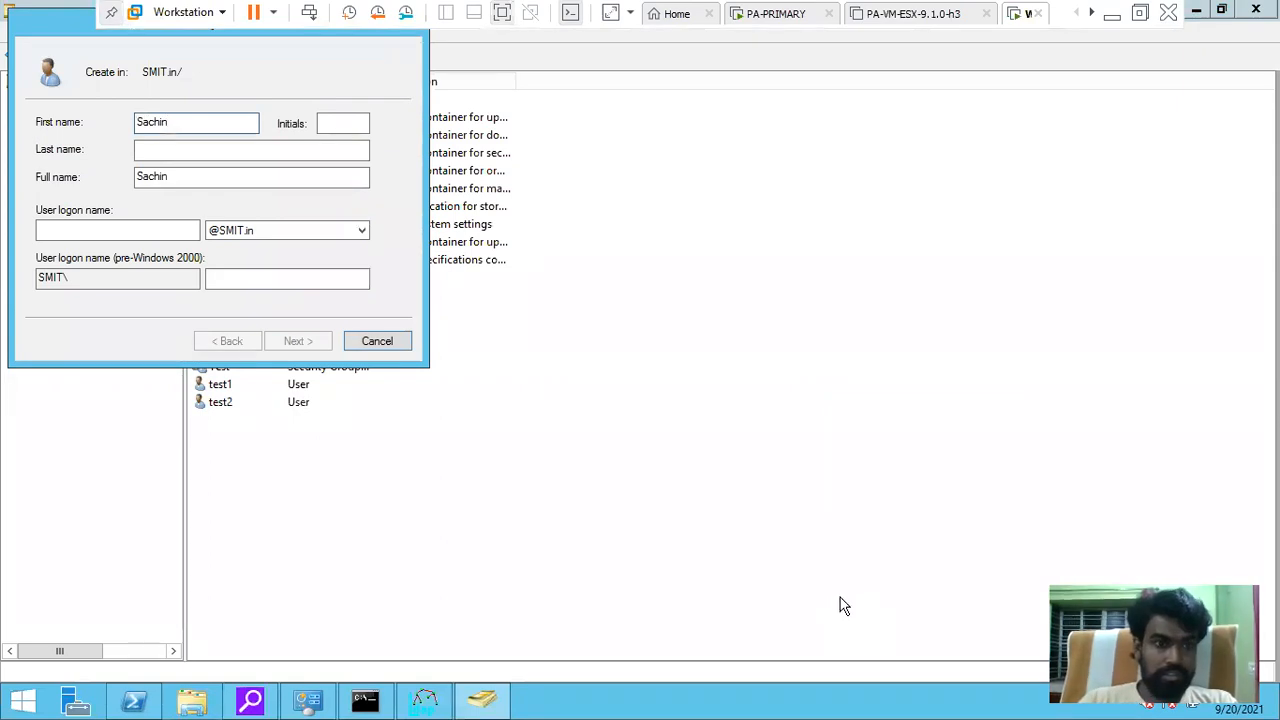
{"action": "left_click", "coordinate": [80, 233]}
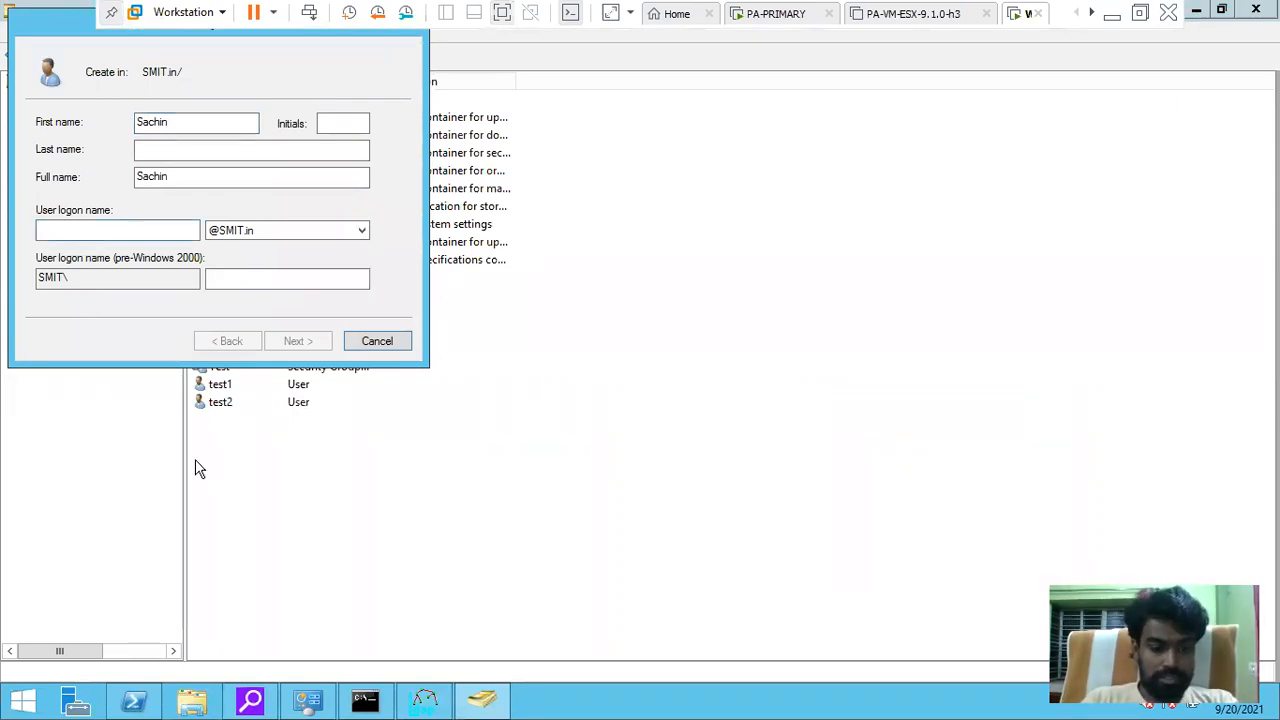
{"action": "type", "text": "sachin"}
{"action": "left_click", "coordinate": [310, 345]}
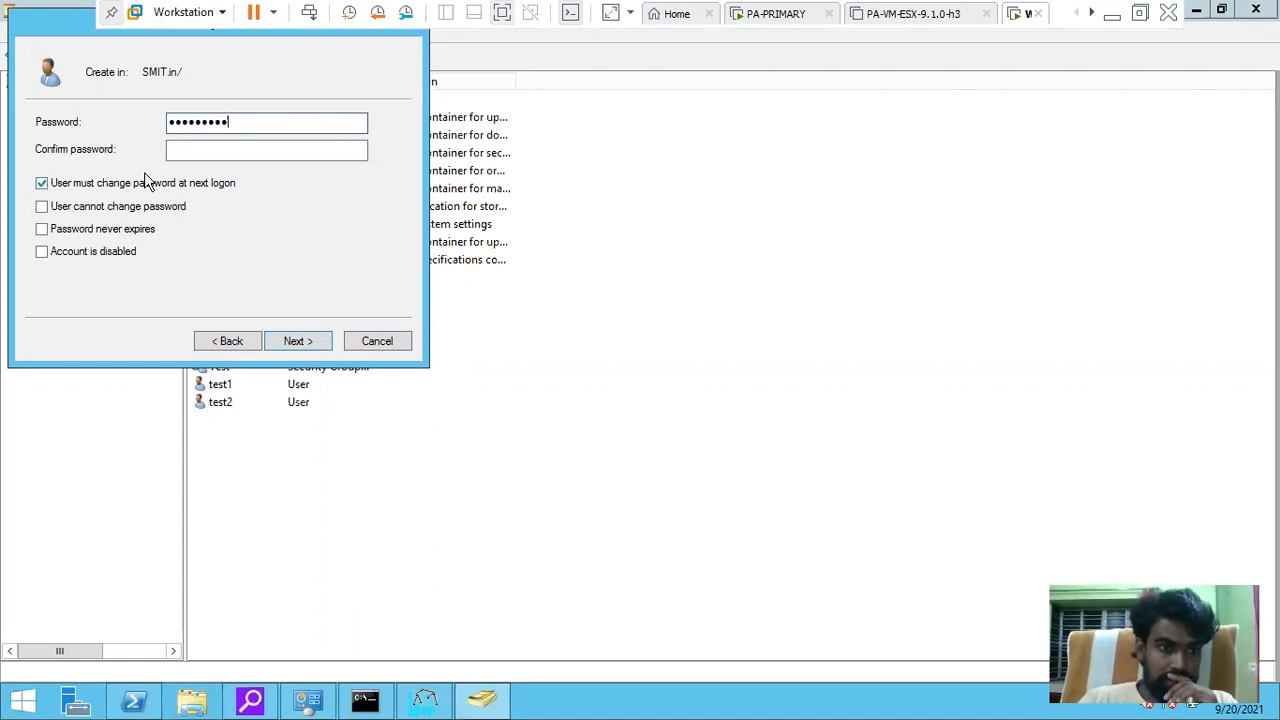
Set the password to never expire, no change at next logon, confirm it, and finish
{"action": "left_click", "coordinate": [42, 183]}
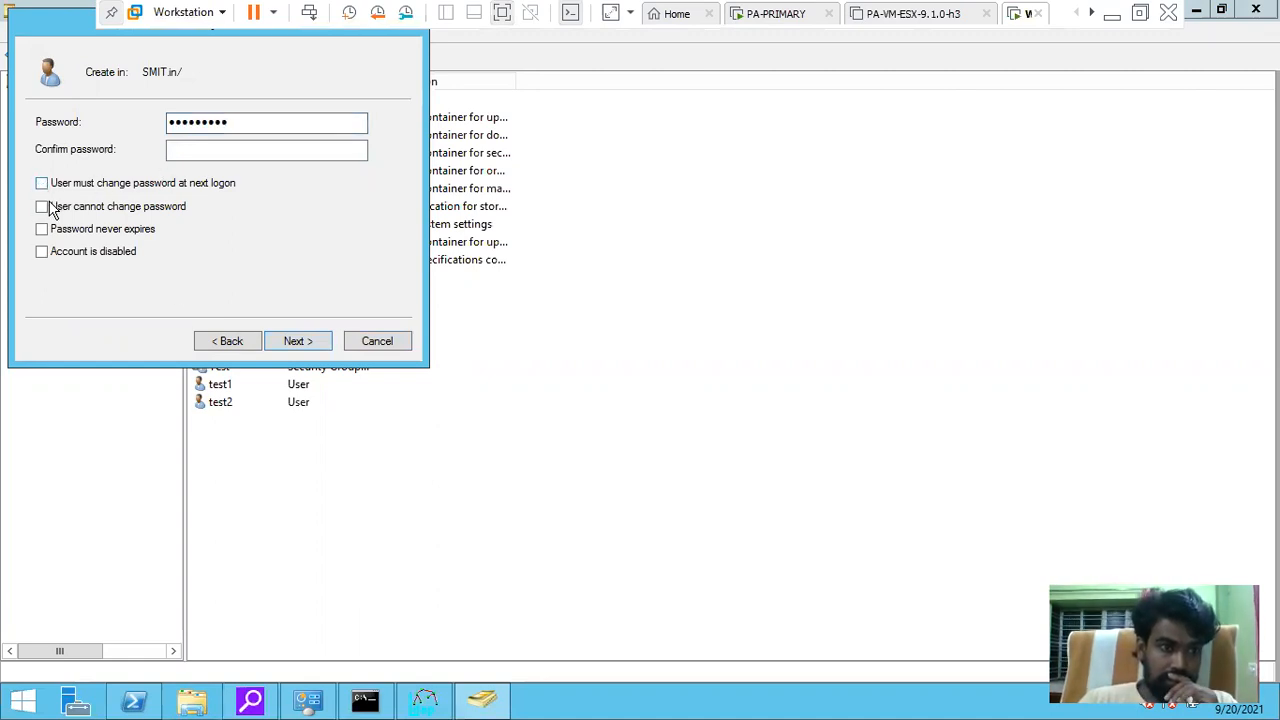
{"action": "left_click", "coordinate": [94, 230]}
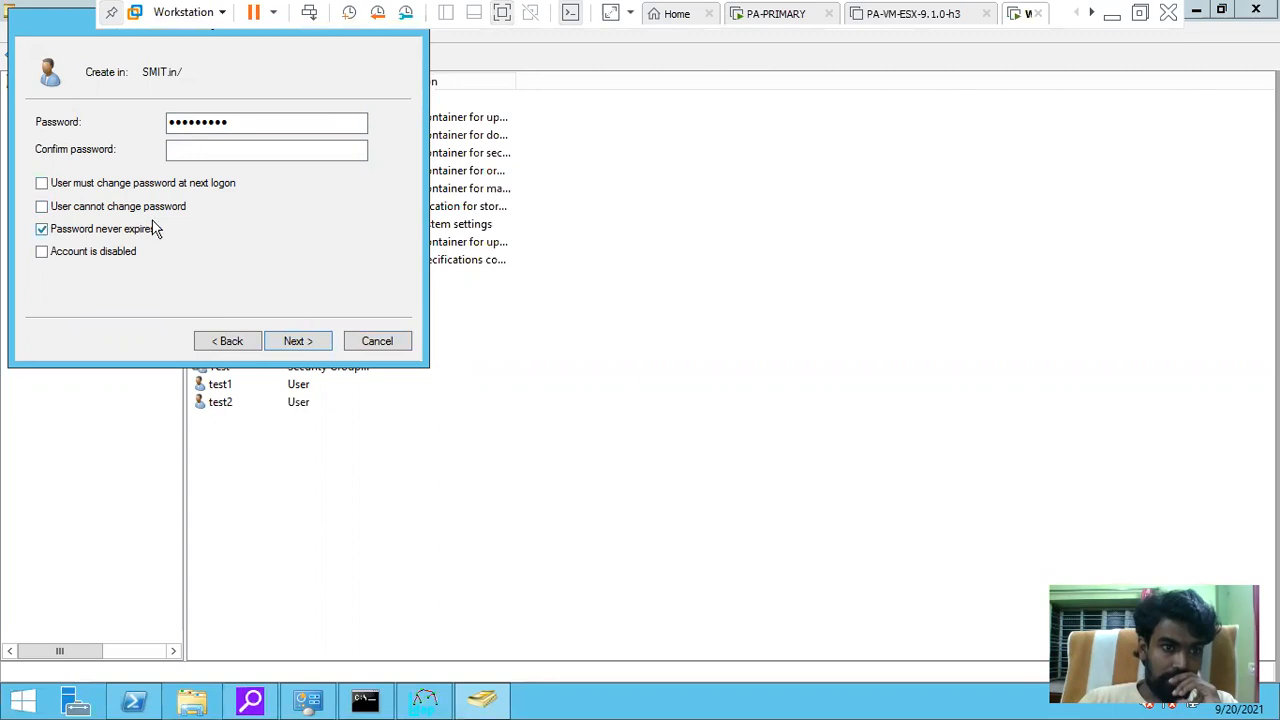
{"action": "left_click", "coordinate": [250, 121]}
{"action": "left_click_drag", "start_coordinate": [133, 135], "coordinate": [131, 145]}
{"action": "left_click", "coordinate": [174, 149]}
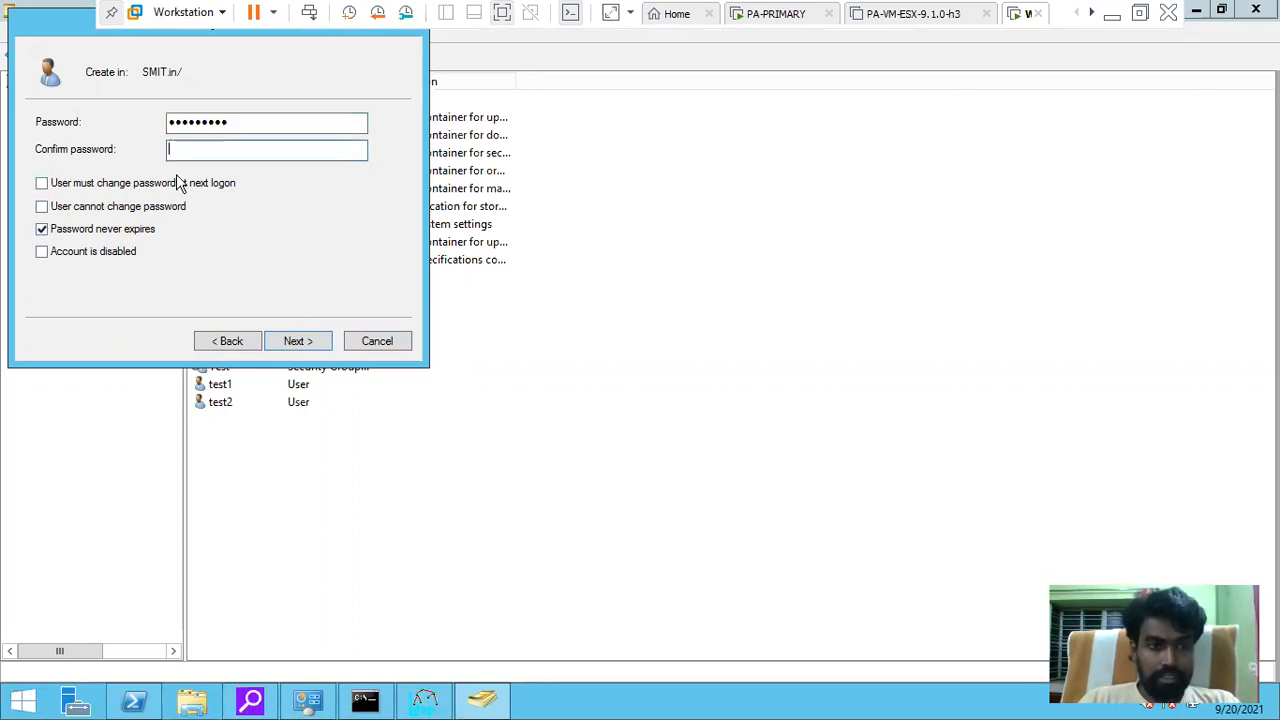
{"action": "type", "text": "•••••••••"}
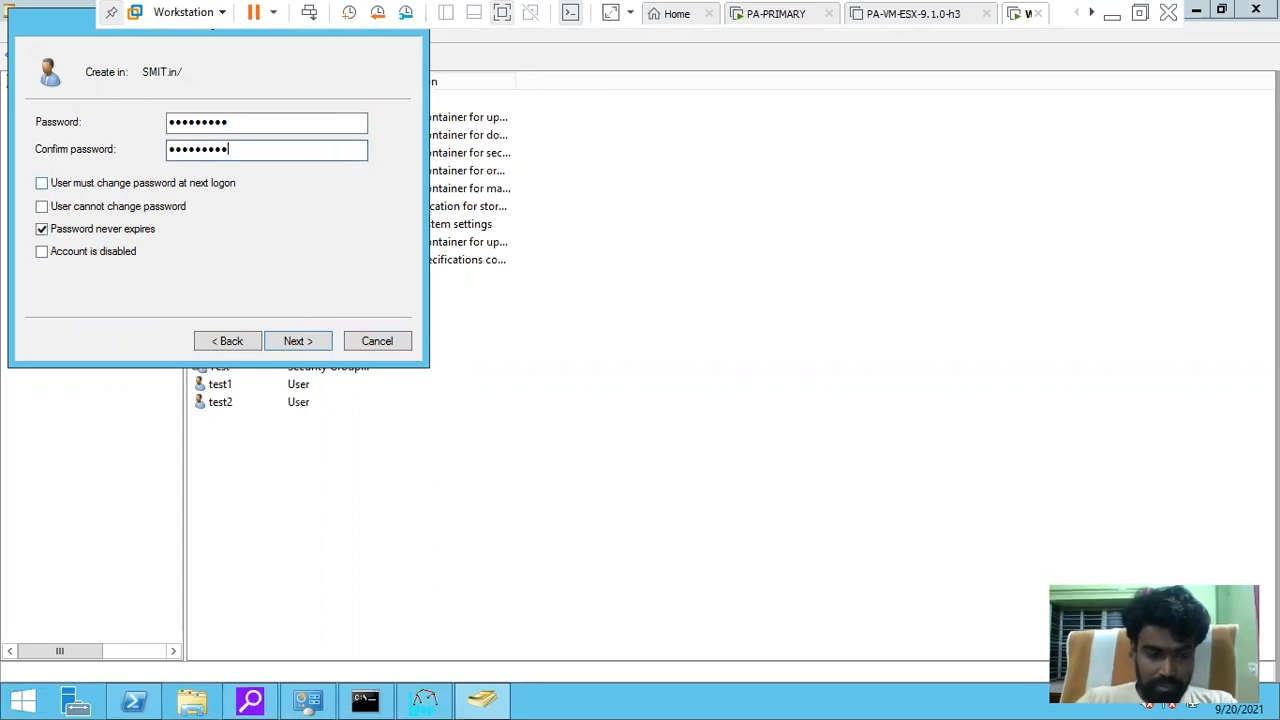
{"action": "left_click", "coordinate": [297, 341]}
{"action": "left_click", "coordinate": [297, 341]}
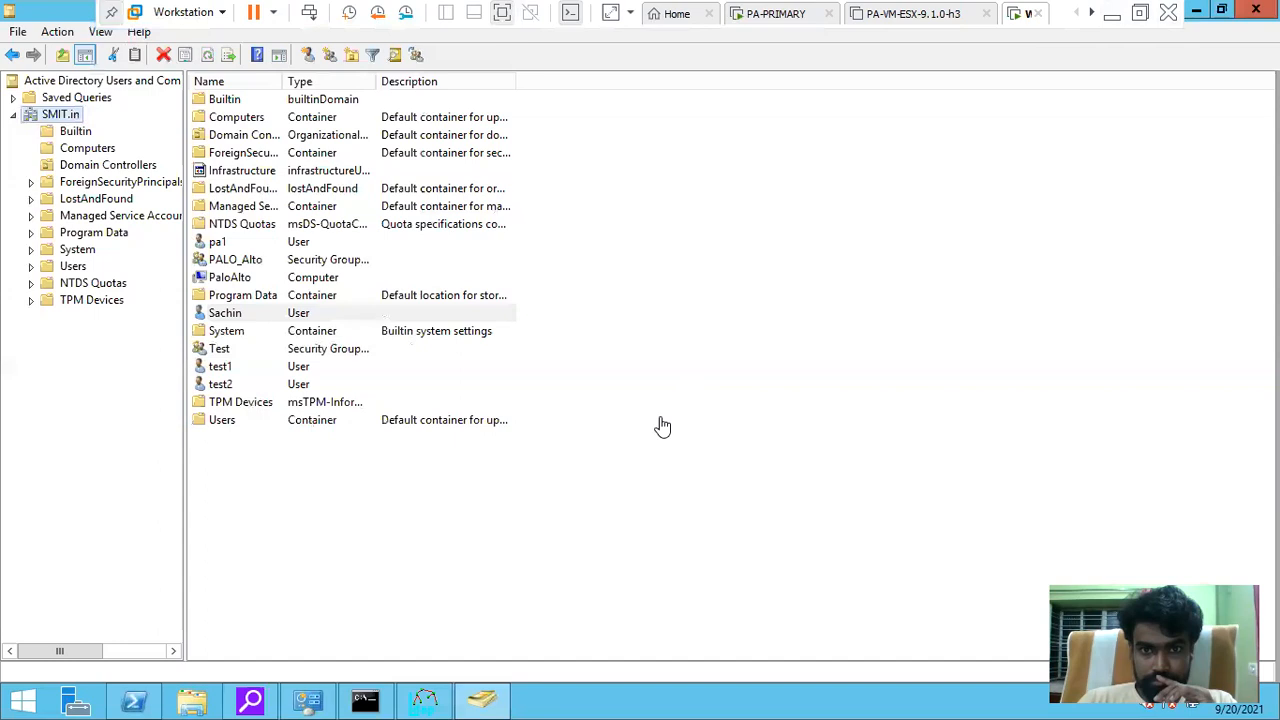
Return to the firewall, refresh the LDAP profile list, and go to User Identification
{"action": "left_click", "coordinate": [1112, 15]}
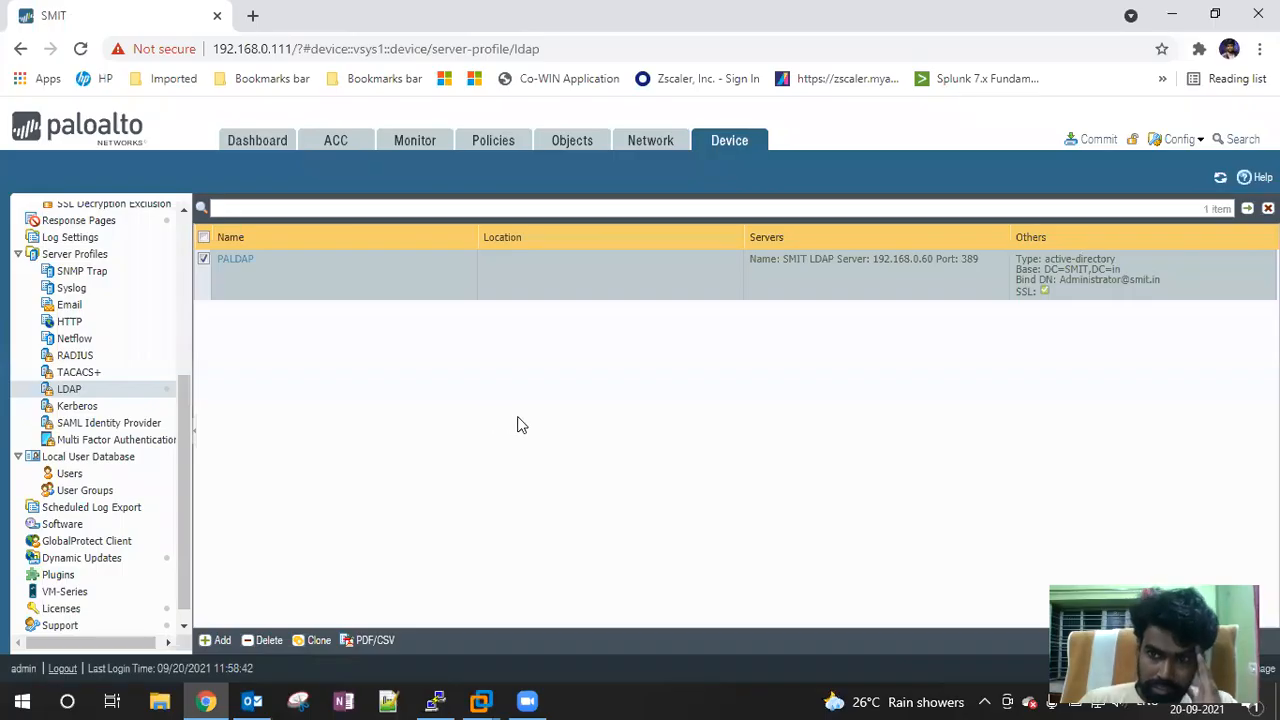
{"action": "left_click", "coordinate": [1218, 180]}
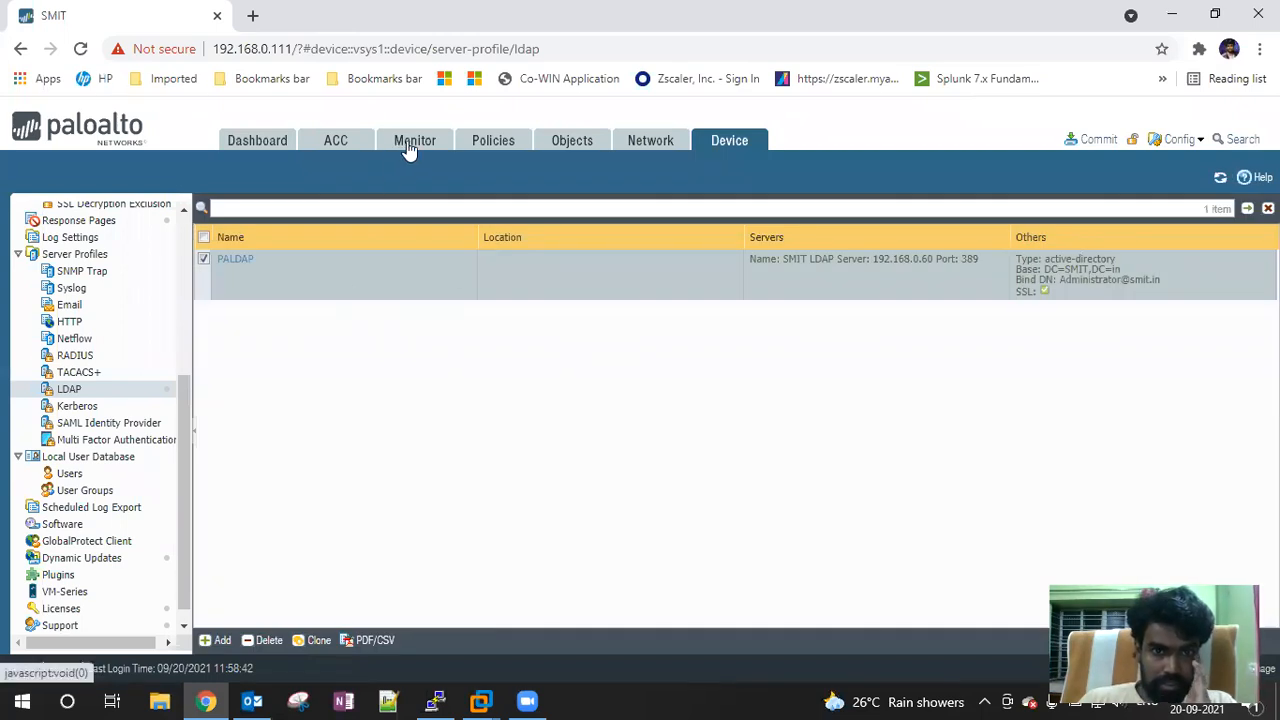
{"action": "left_click_drag", "start_coordinate": [180, 409], "coordinate": [178, 306]}
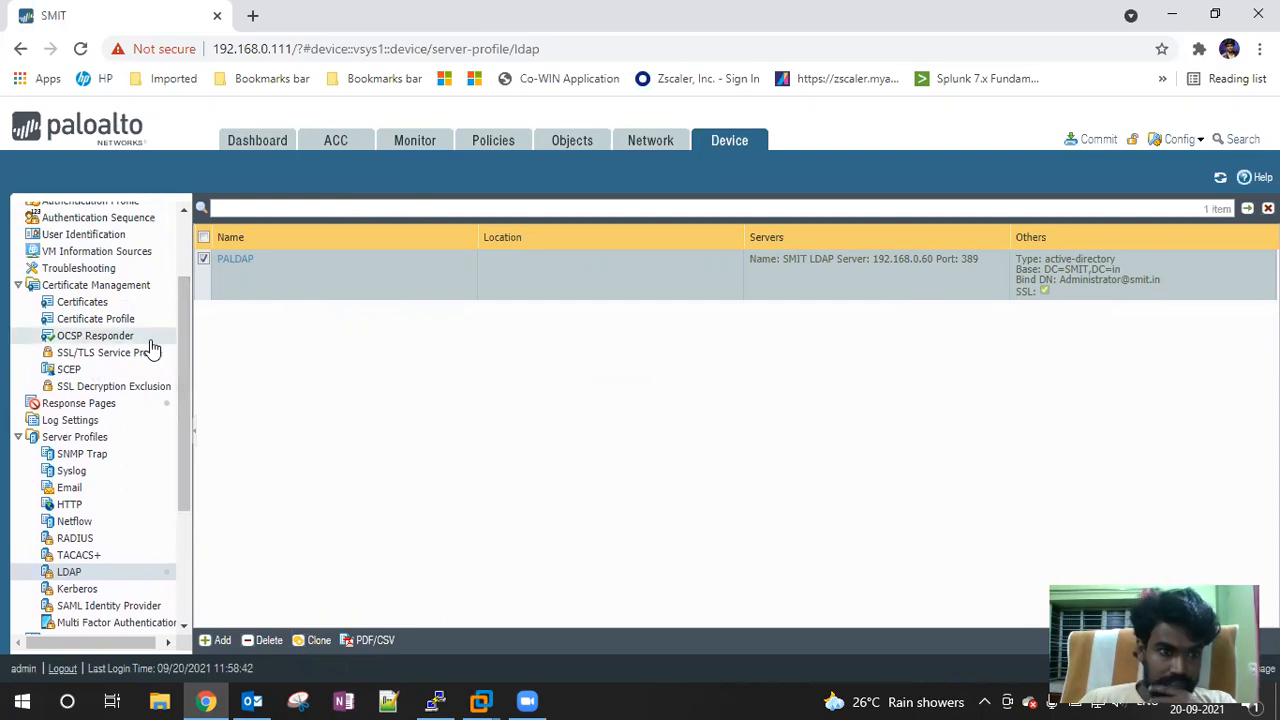
{"action": "left_click", "coordinate": [84, 235]}
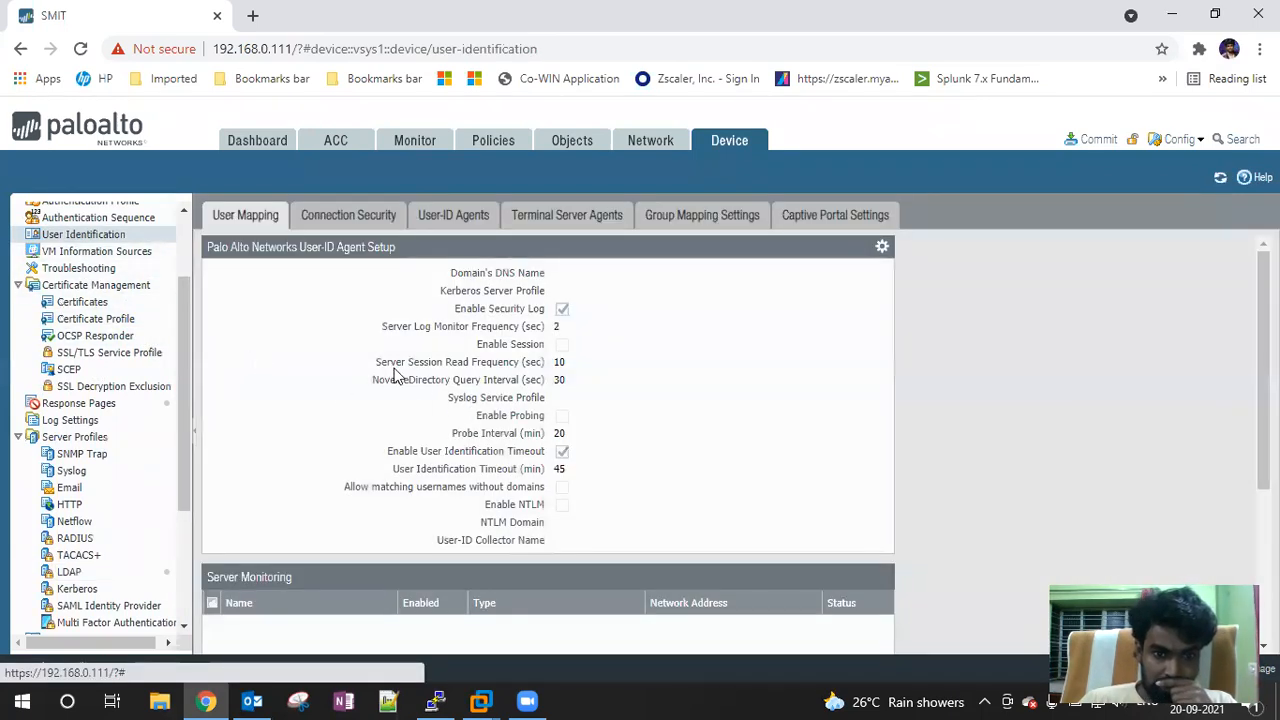
Start a Server Monitoring entry, then cancel it, leaving the list empty
{"action": "scroll", "coordinate": [394, 370], "scroll_direction": "down", "scroll_amount": 2}
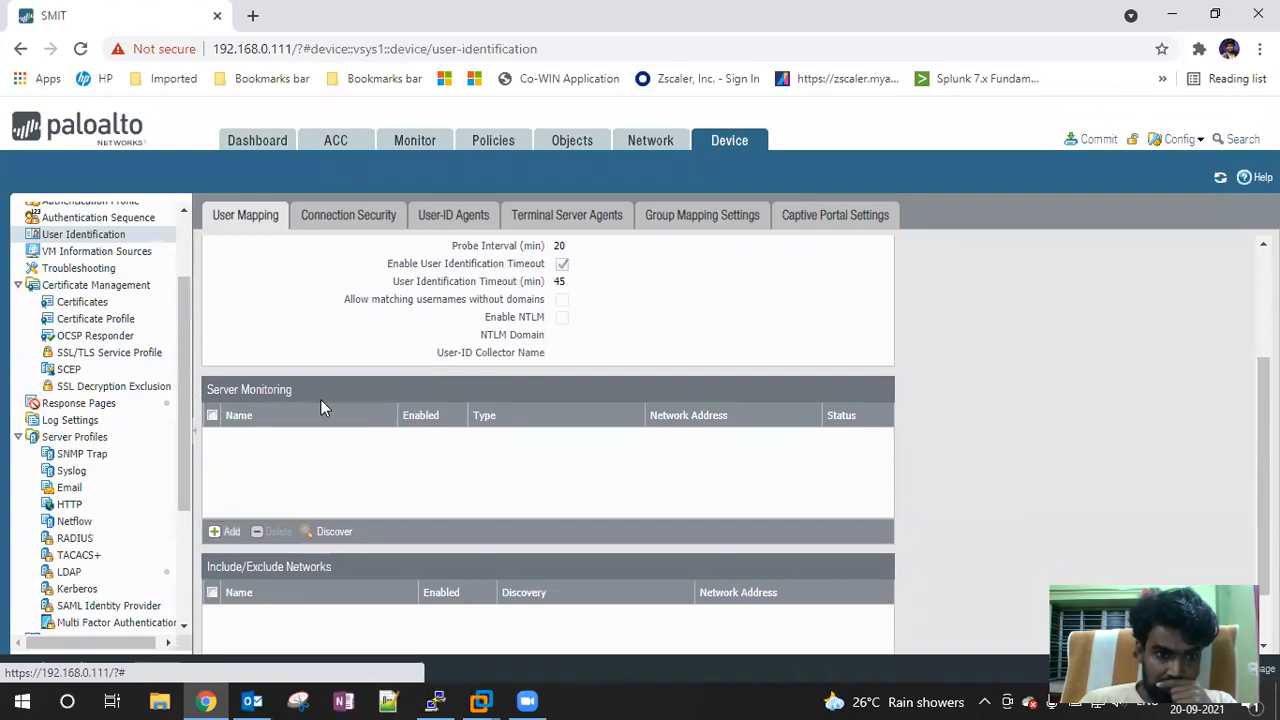
{"action": "left_click", "coordinate": [226, 531]}
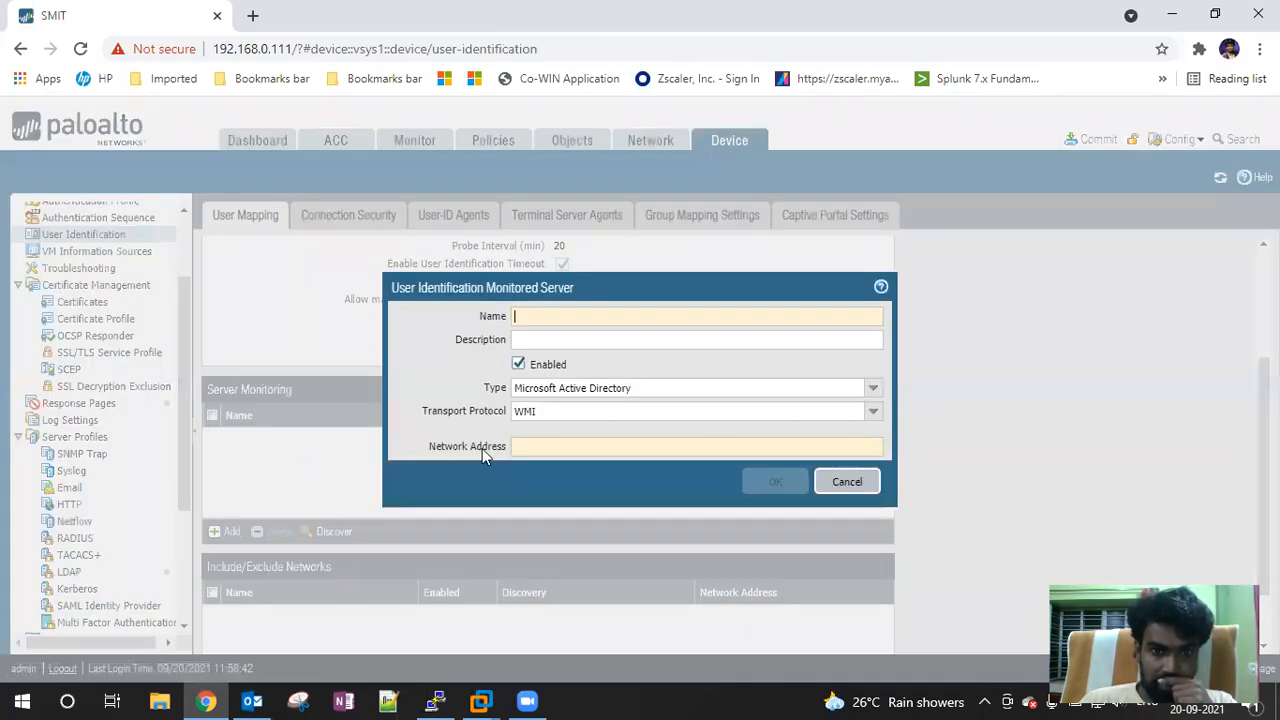
{"action": "left_click", "coordinate": [530, 316]}
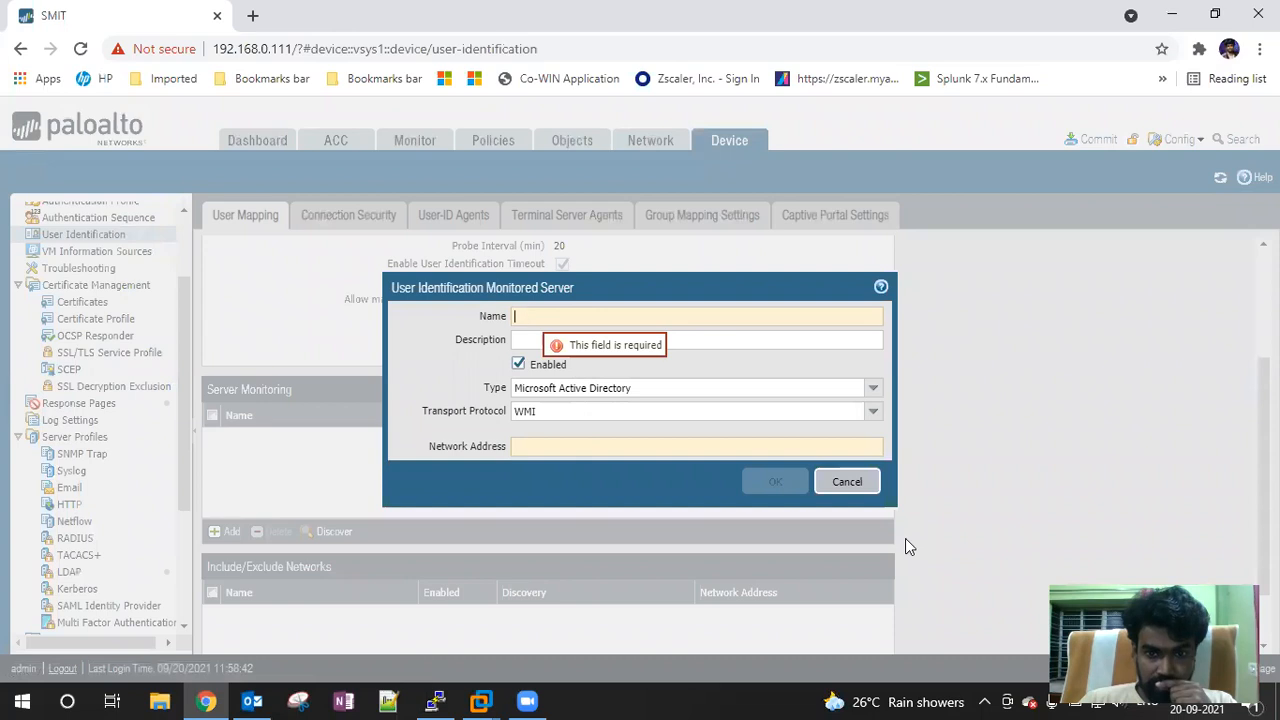
{"action": "left_click", "coordinate": [848, 482]}
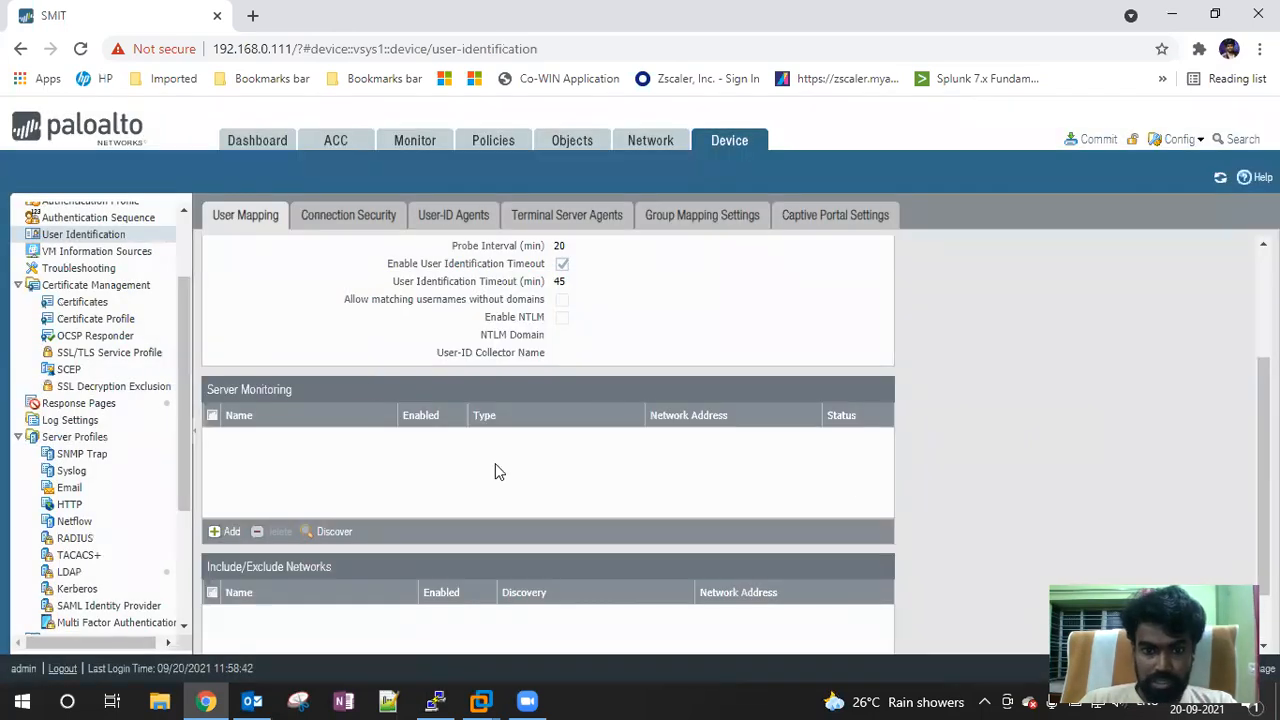
{"action": "scroll", "coordinate": [495, 472], "scroll_direction": "up", "scroll_amount": 3}
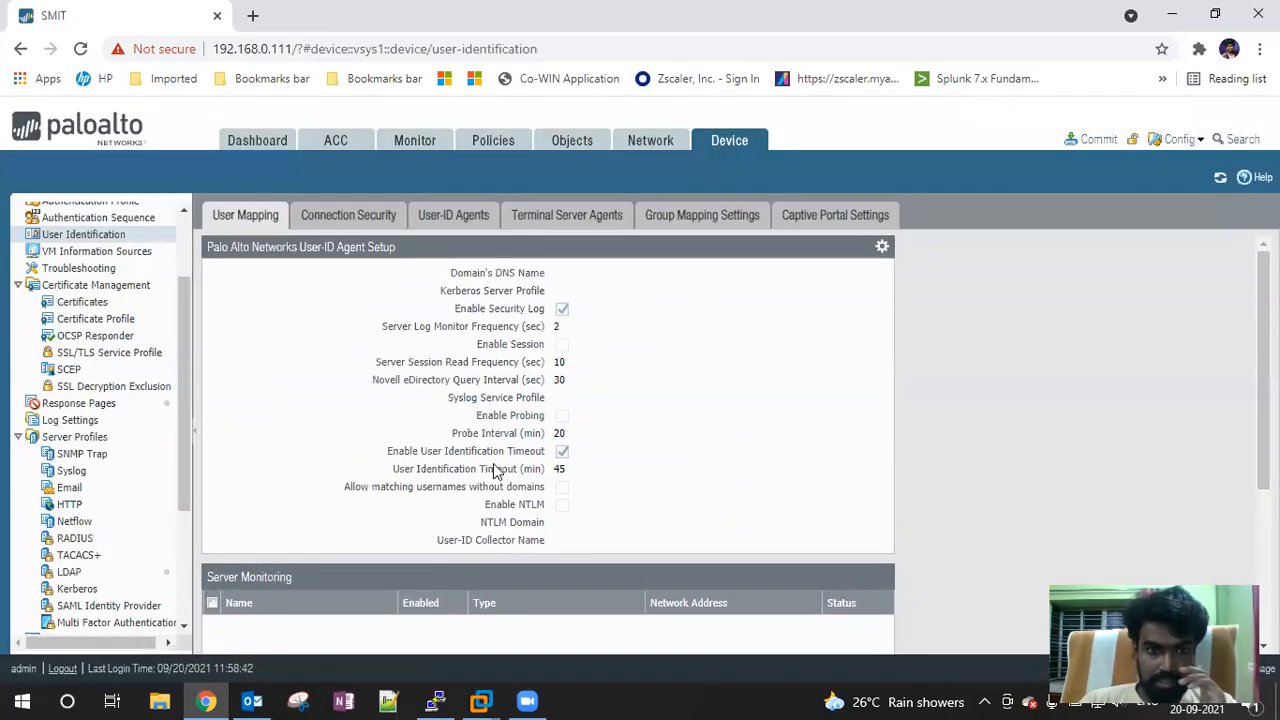
{"action": "left_click", "coordinate": [489, 147]}
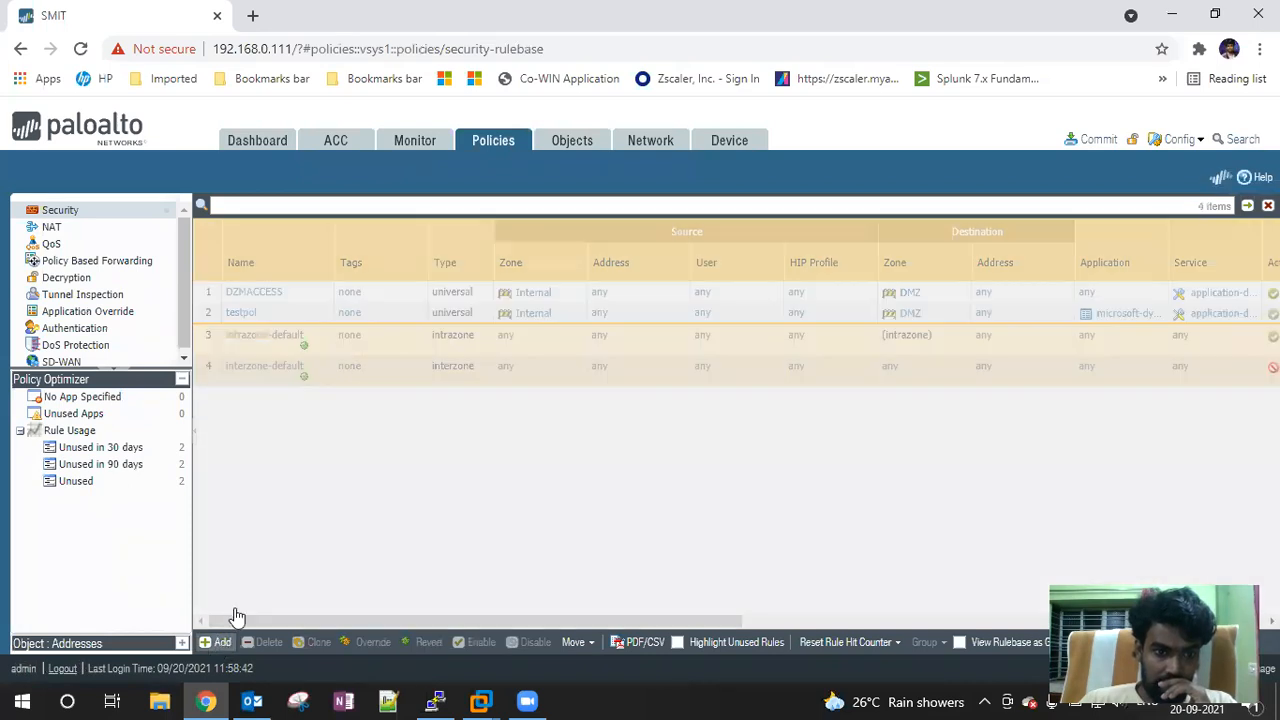
Discard a security rule's source user edit and return to User Identification's Server Monitoring
{"action": "left_click", "coordinate": [222, 642]}
{"action": "left_click", "coordinate": [453, 260]}
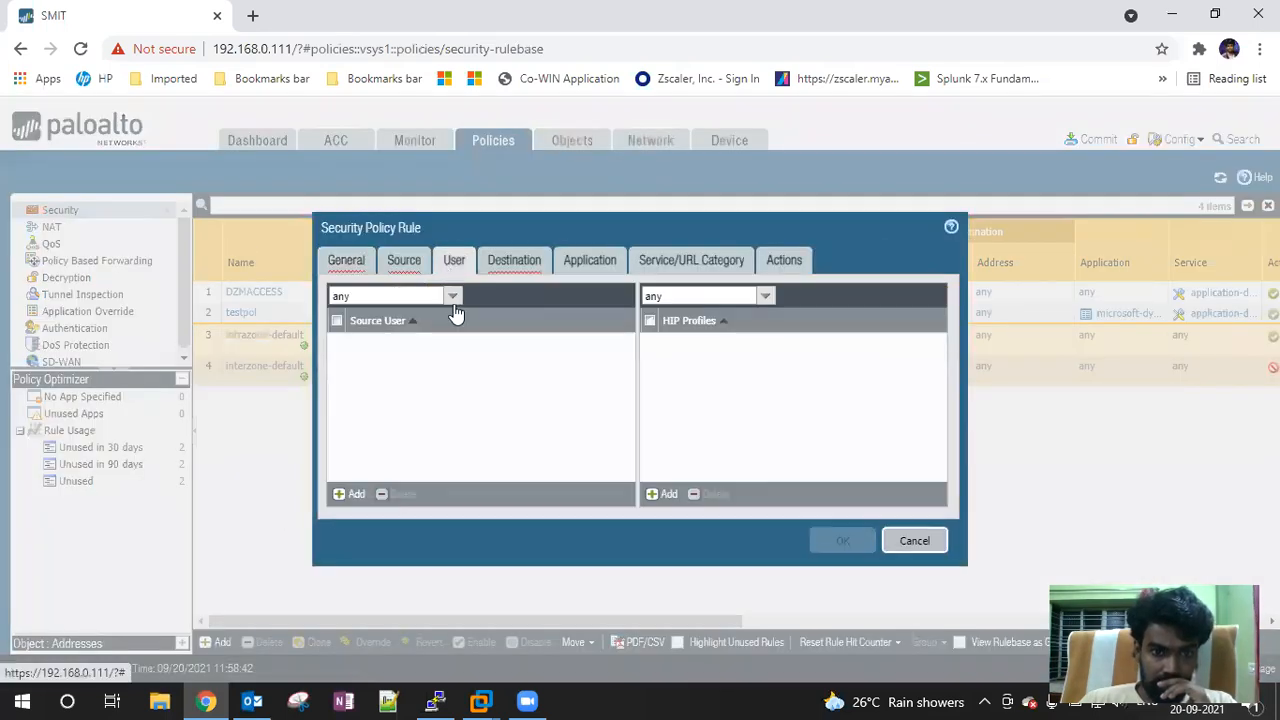
{"action": "left_click", "coordinate": [352, 495]}
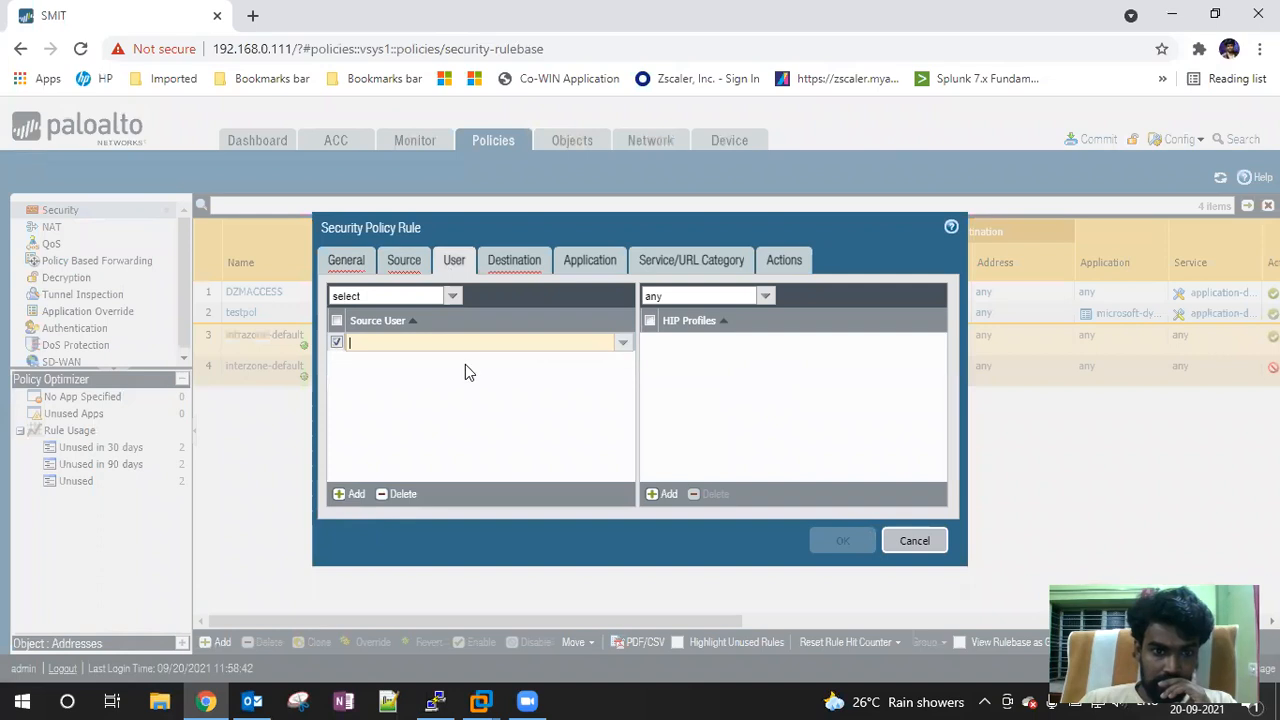
{"action": "left_click", "coordinate": [911, 545]}
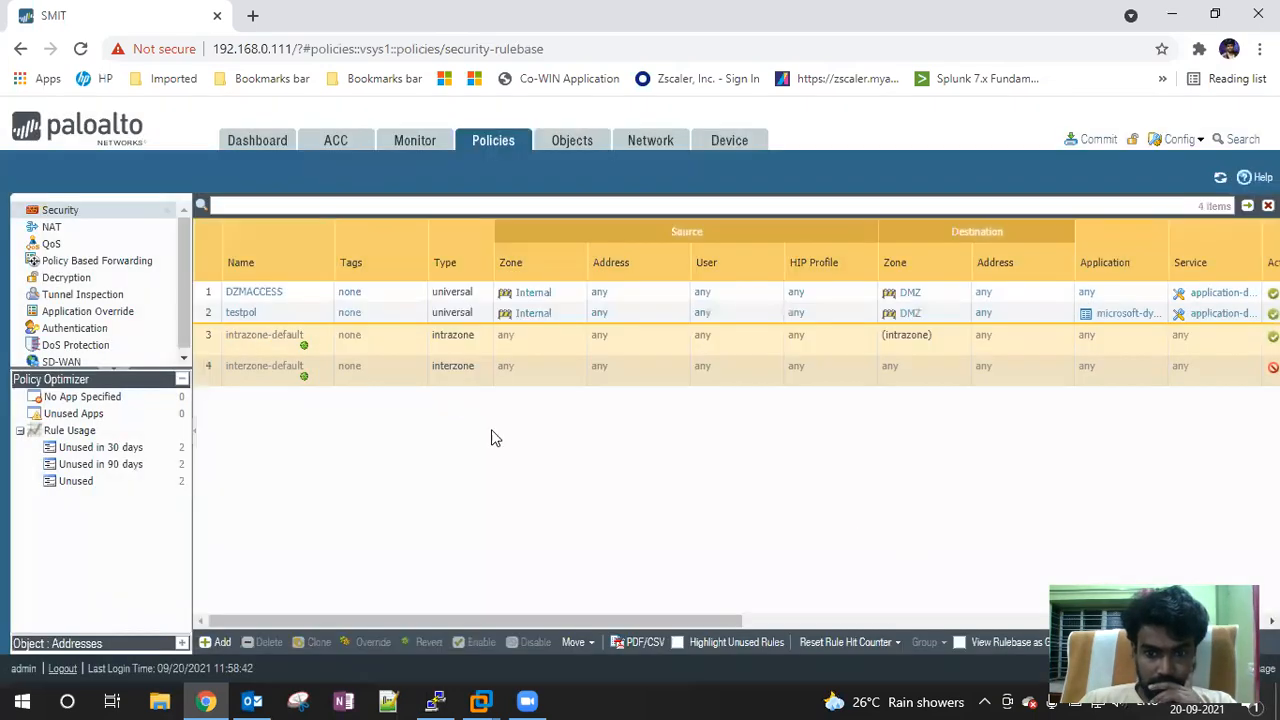
{"action": "left_click", "coordinate": [727, 145]}
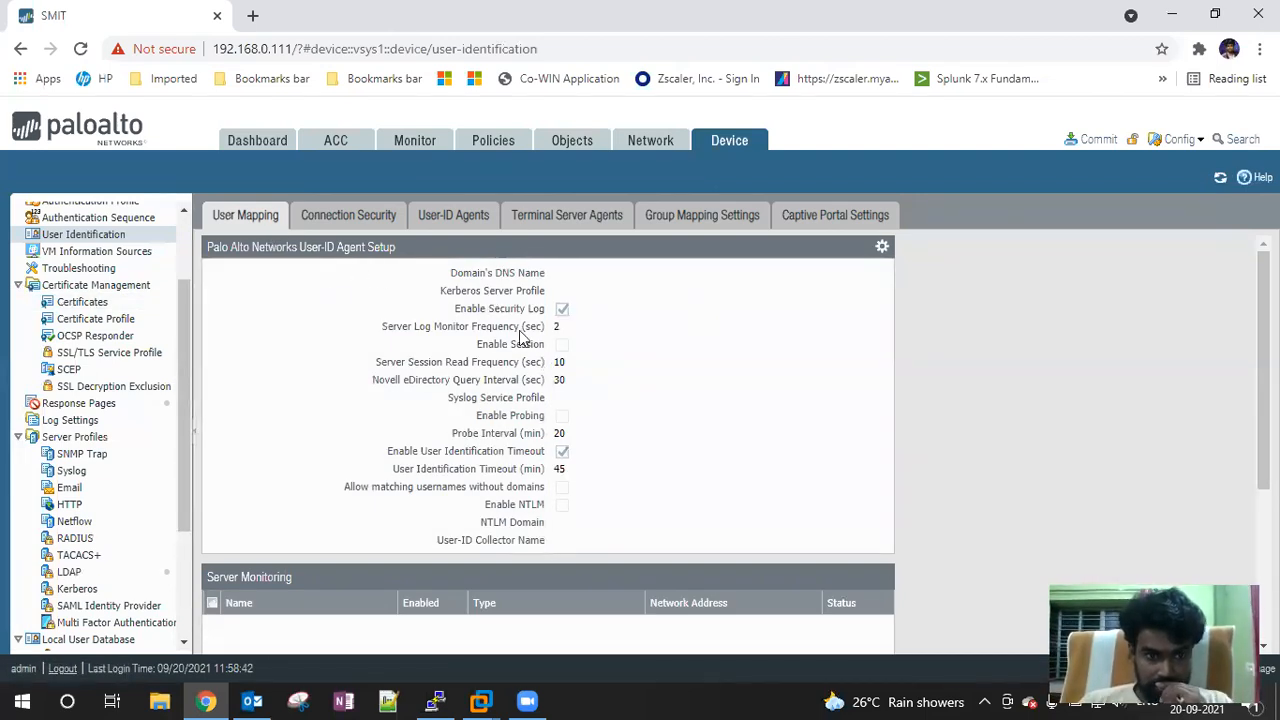
{"action": "scroll", "coordinate": [524, 335], "scroll_direction": "down", "scroll_amount": 1}
{"action": "scroll", "coordinate": [302, 487], "scroll_direction": "down", "scroll_amount": 2}
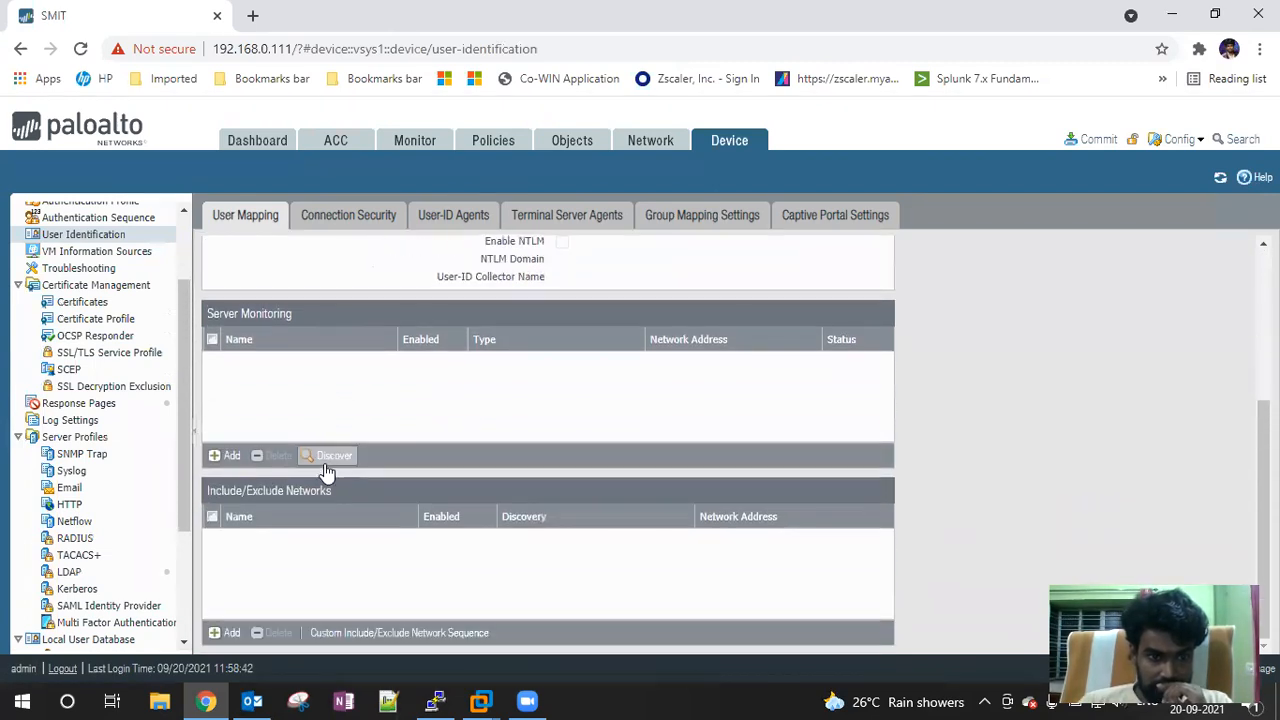
Add monitored server SMIT, Microsoft Active Directory over WMI, at 192.168.0.60
{"action": "left_click", "coordinate": [224, 455]}
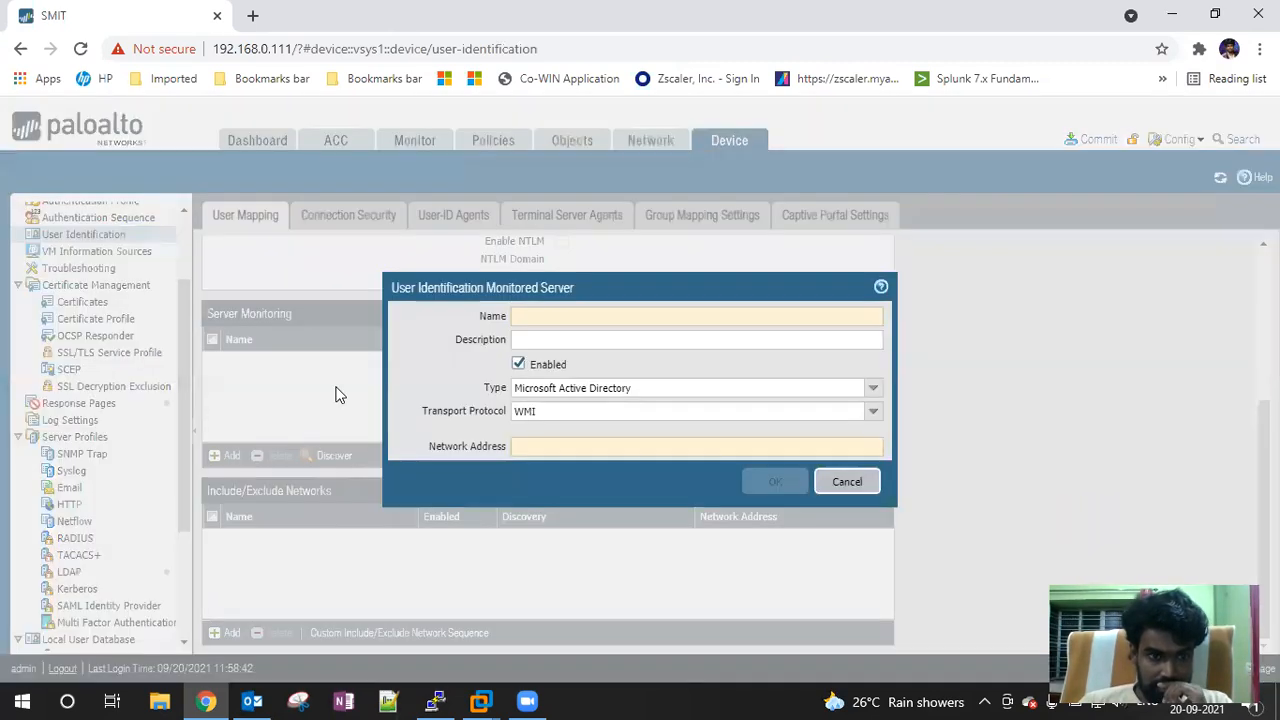
{"action": "left_click", "coordinate": [535, 321]}
{"action": "type", "text": "SM"}
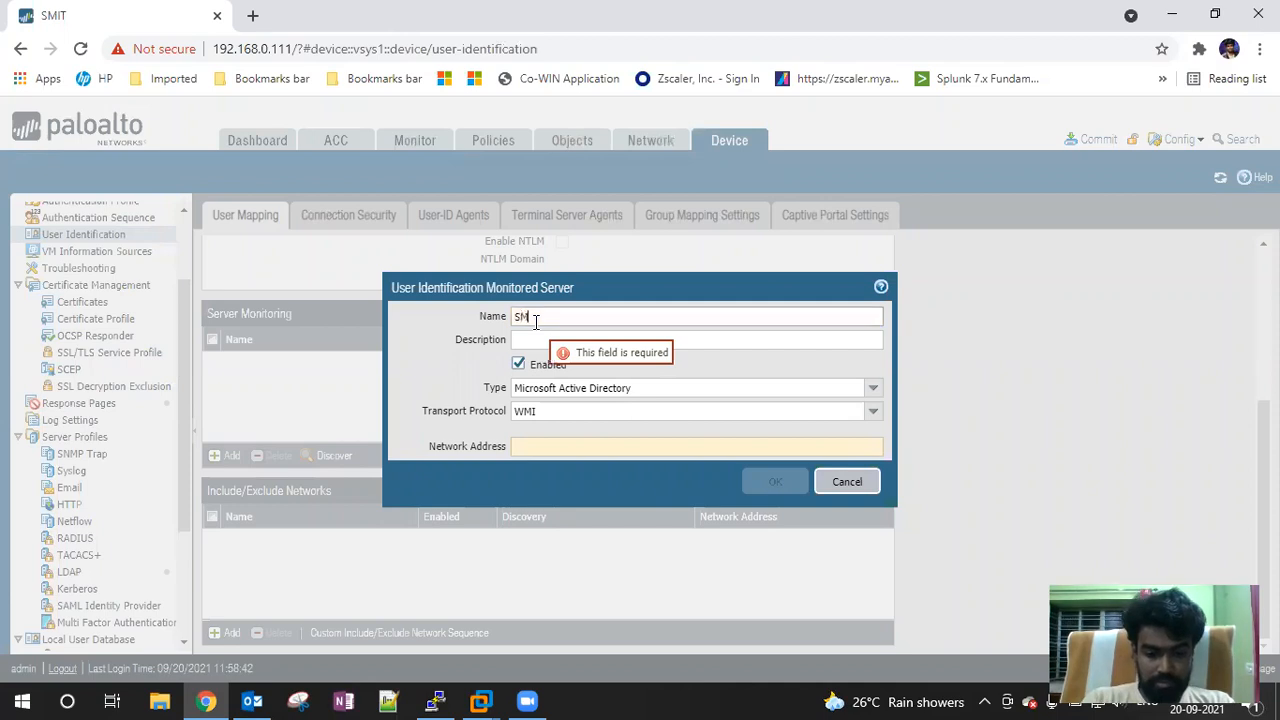
{"action": "type", "text": "IT"}
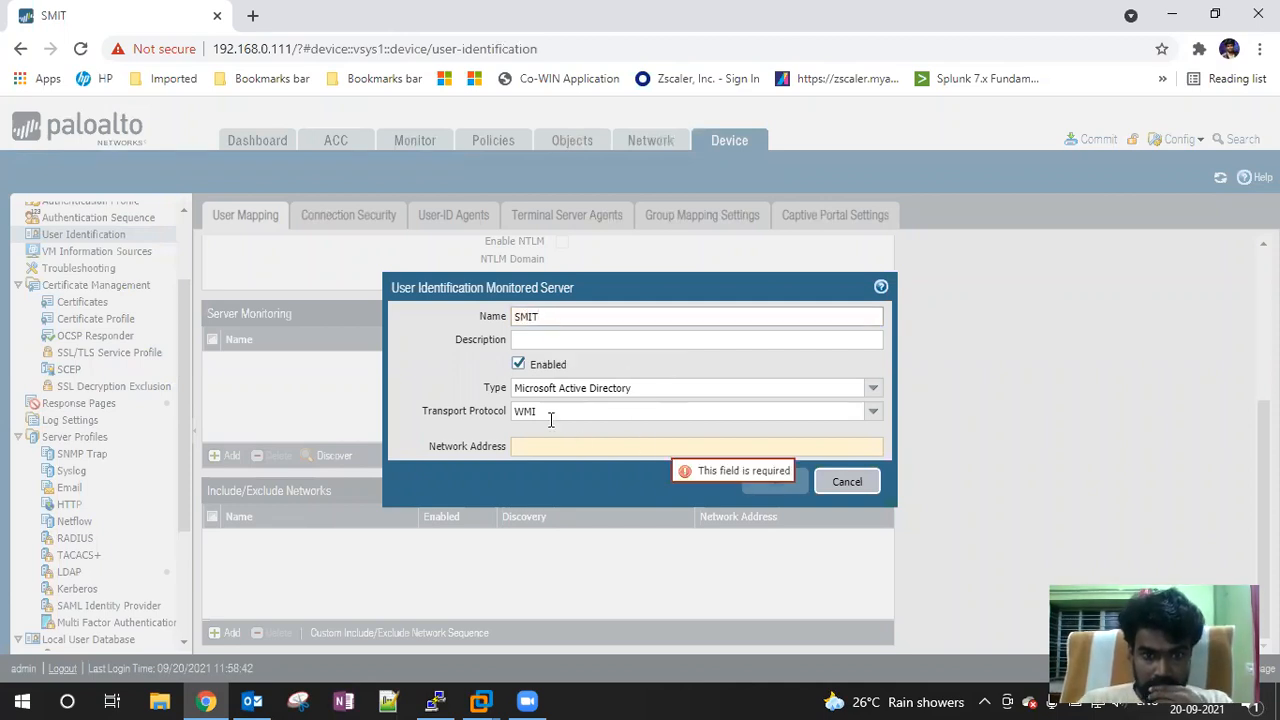
{"action": "left_click", "coordinate": [530, 447]}
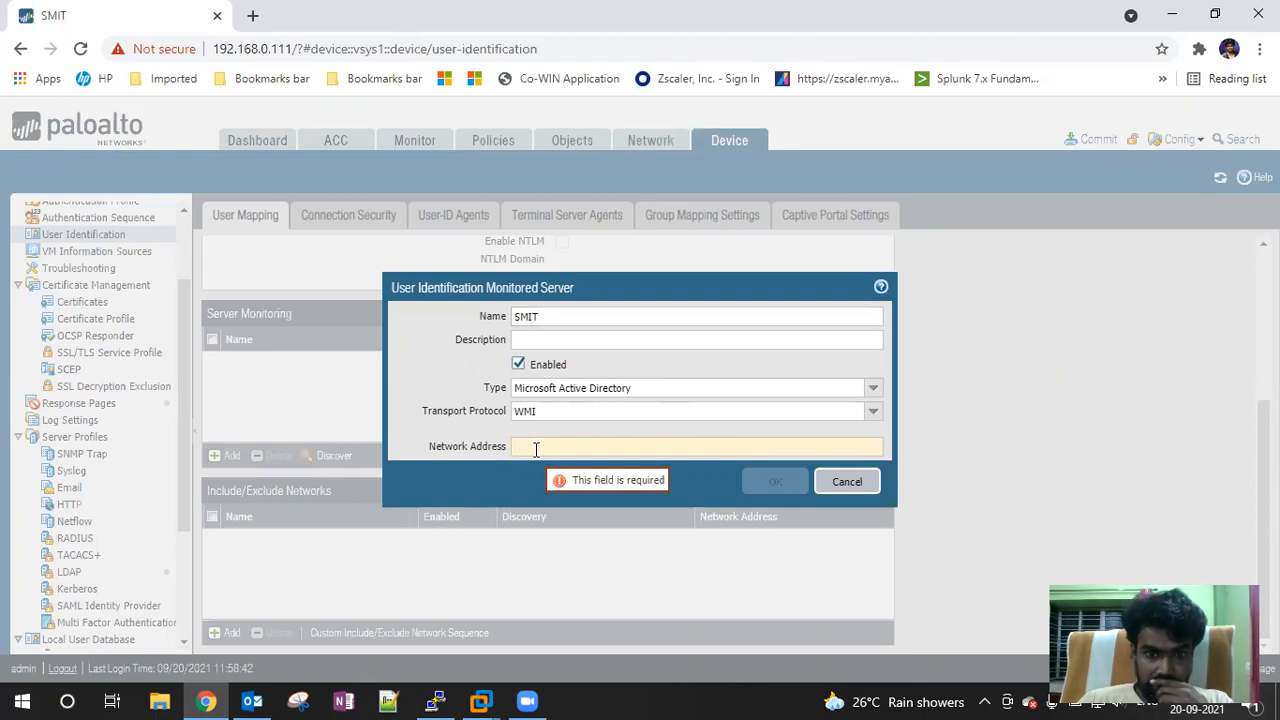
{"action": "left_click", "coordinate": [871, 414]}
{"action": "left_click", "coordinate": [871, 420]}
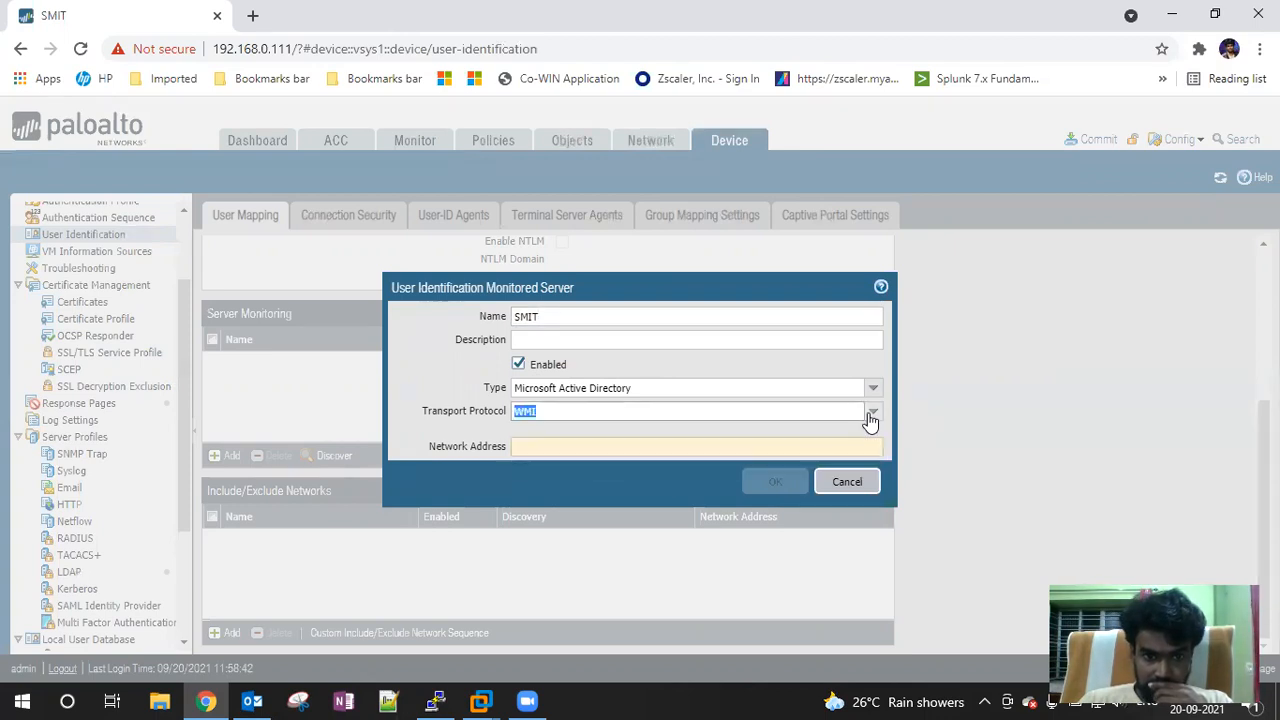
{"action": "left_click", "coordinate": [870, 388]}
{"action": "left_click", "coordinate": [838, 358]}
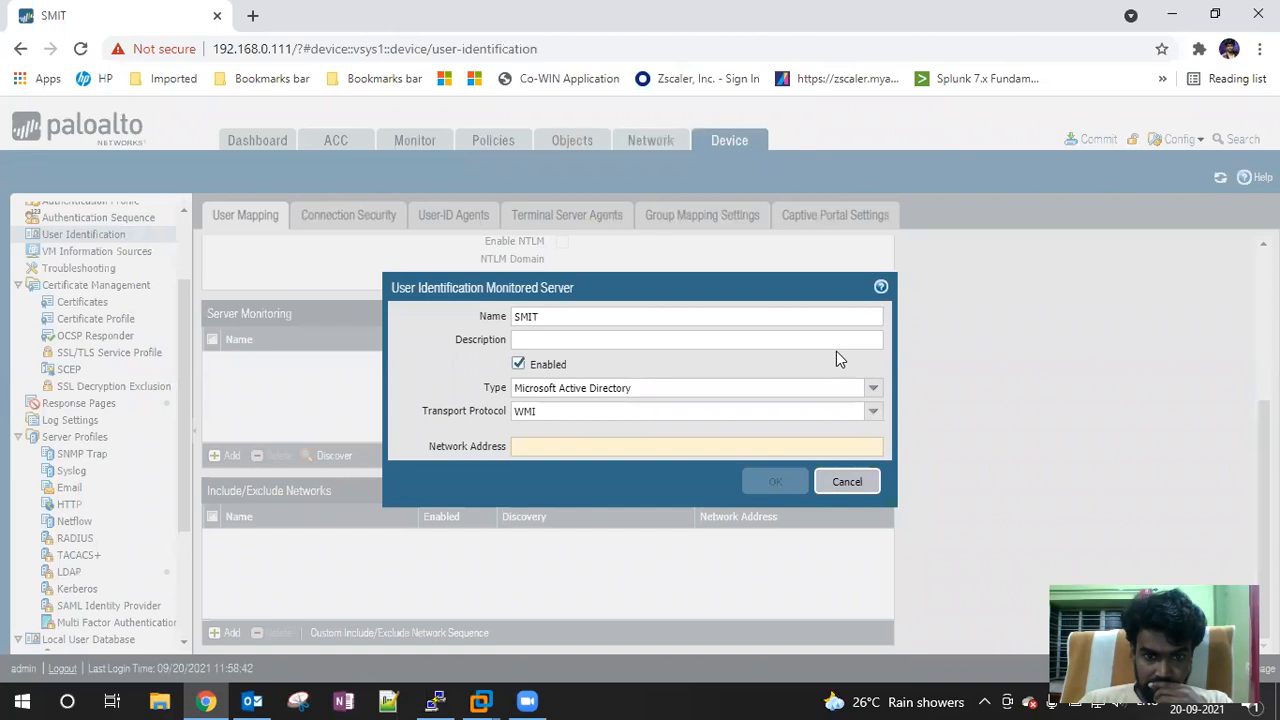
{"action": "left_click", "coordinate": [552, 447]}
{"action": "type", "text": "192.168.0.60"}
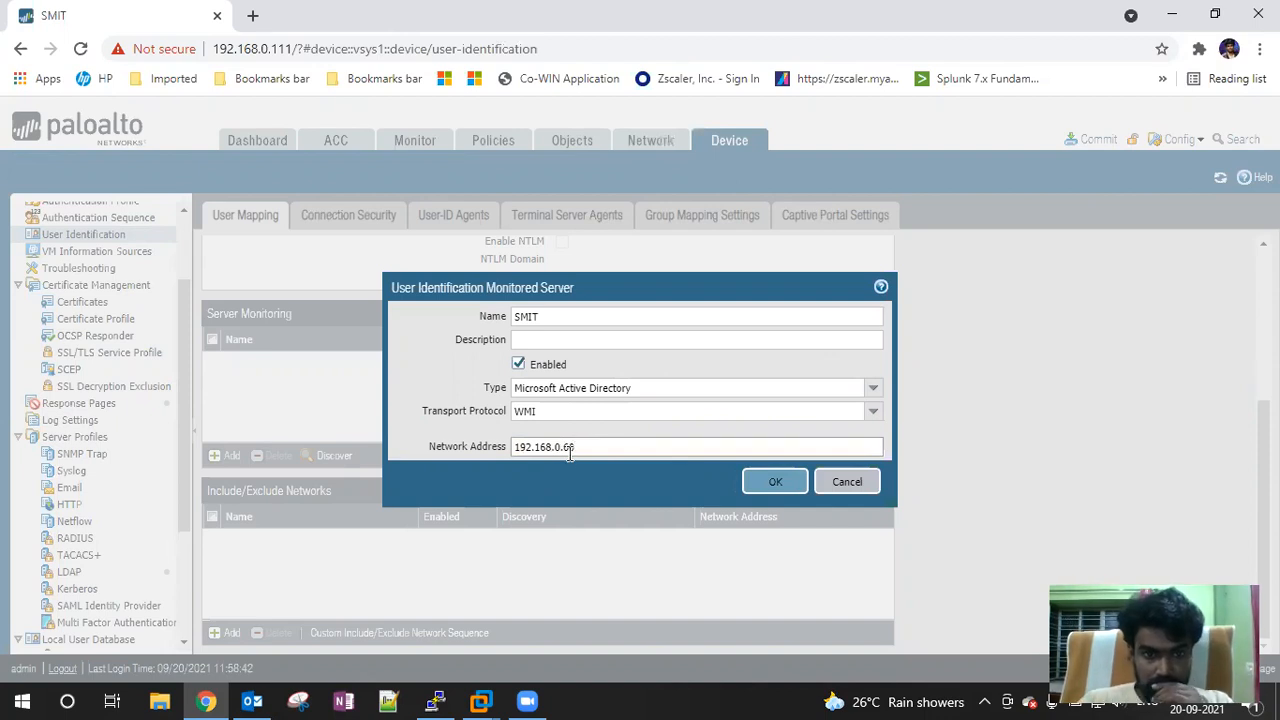
{"action": "left_click", "coordinate": [774, 481]}
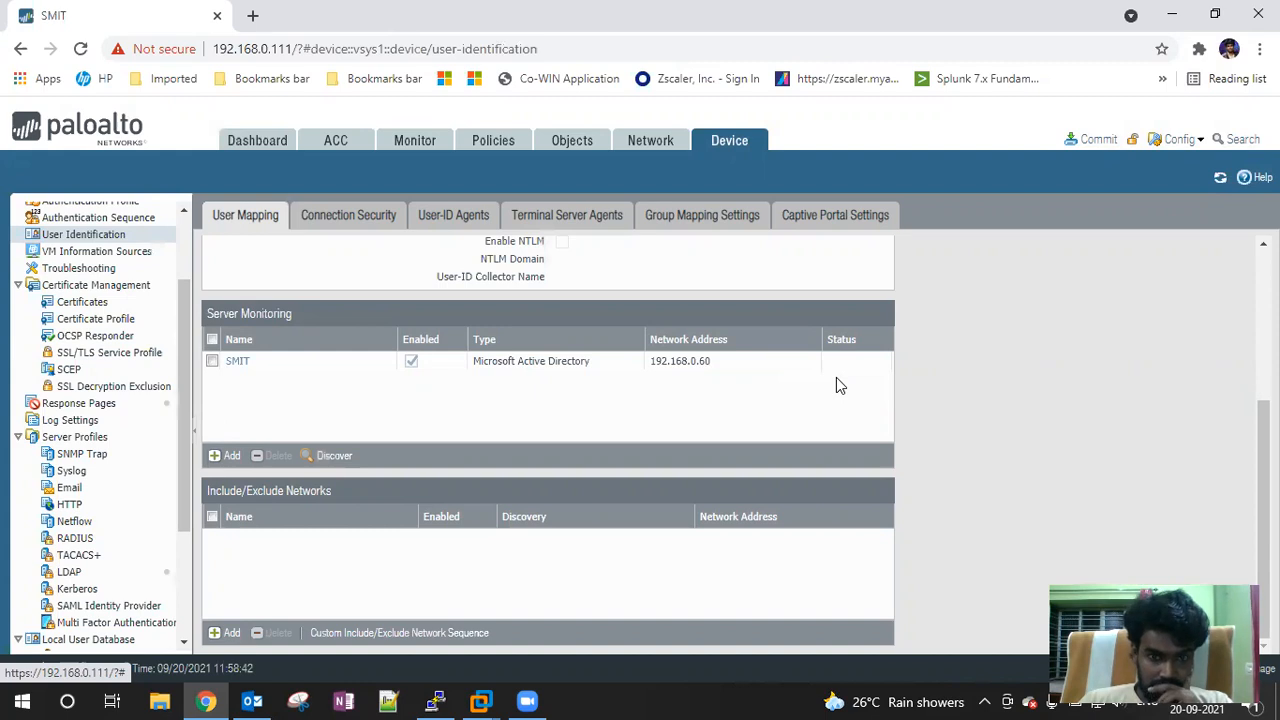
{"action": "left_click", "coordinate": [1093, 139]}
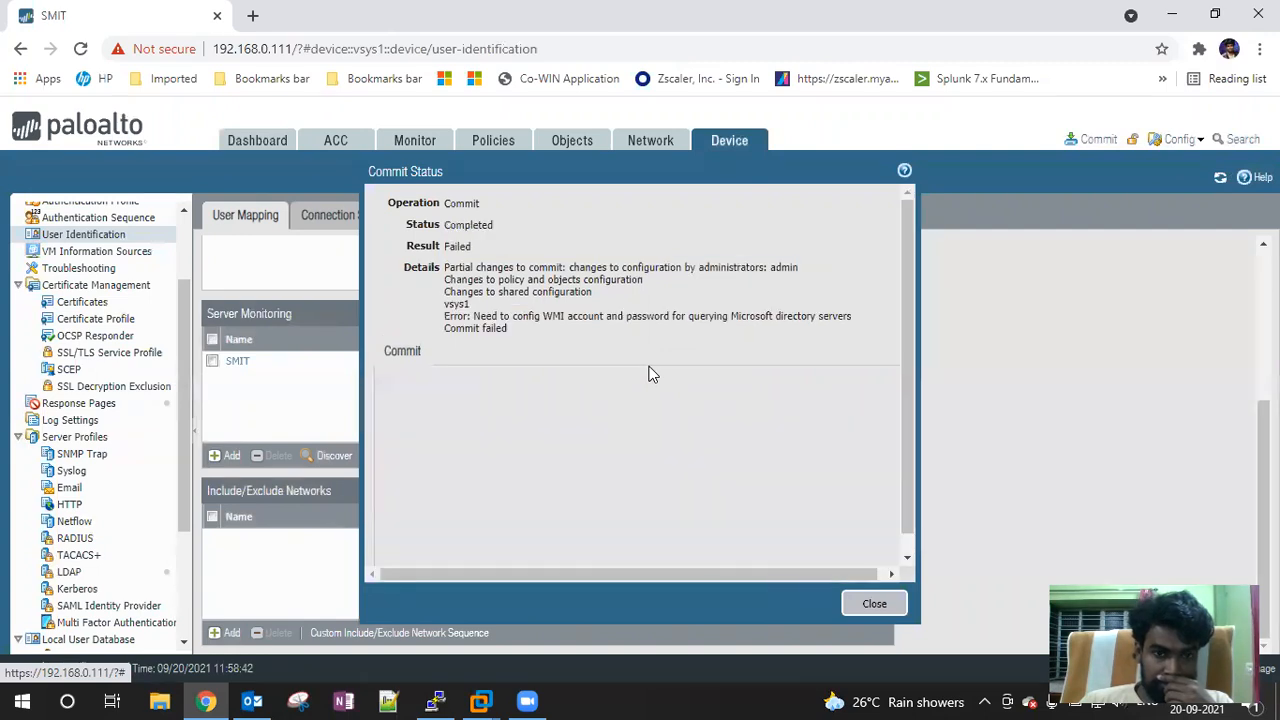
{"action": "left_click_drag", "start_coordinate": [445, 268], "coordinate": [803, 272]}
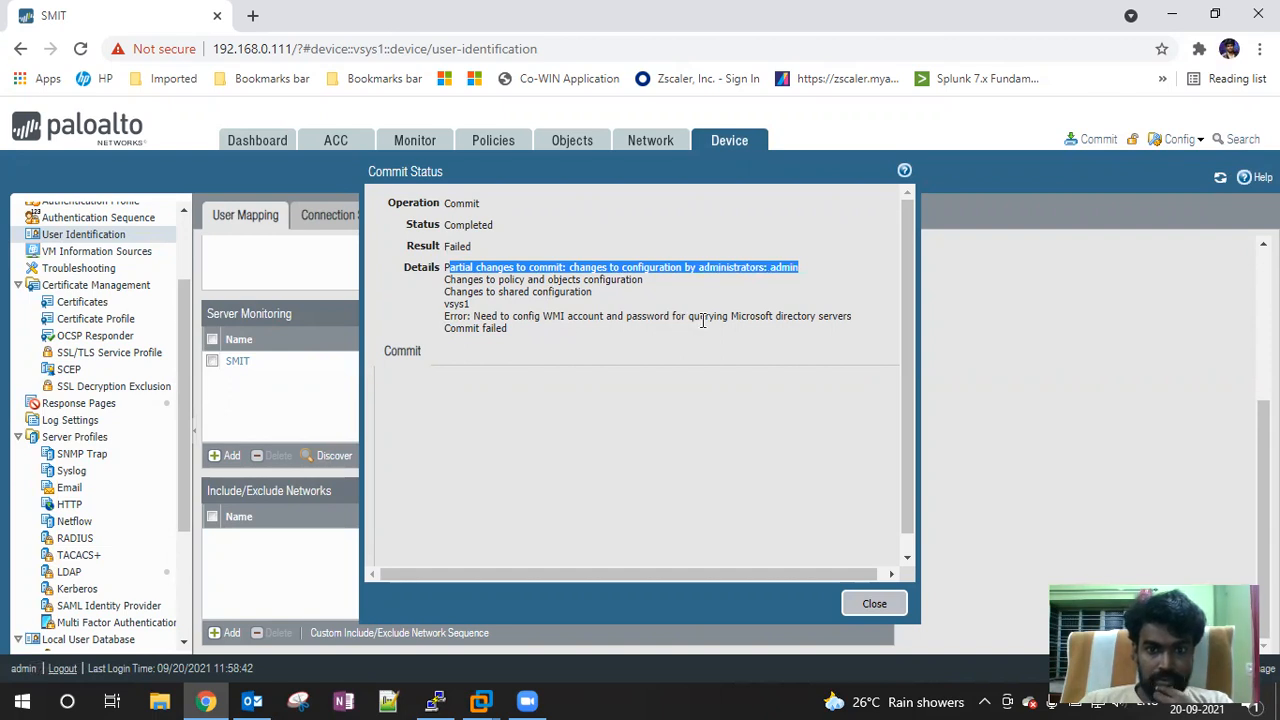
{"action": "left_click", "coordinate": [875, 606]}
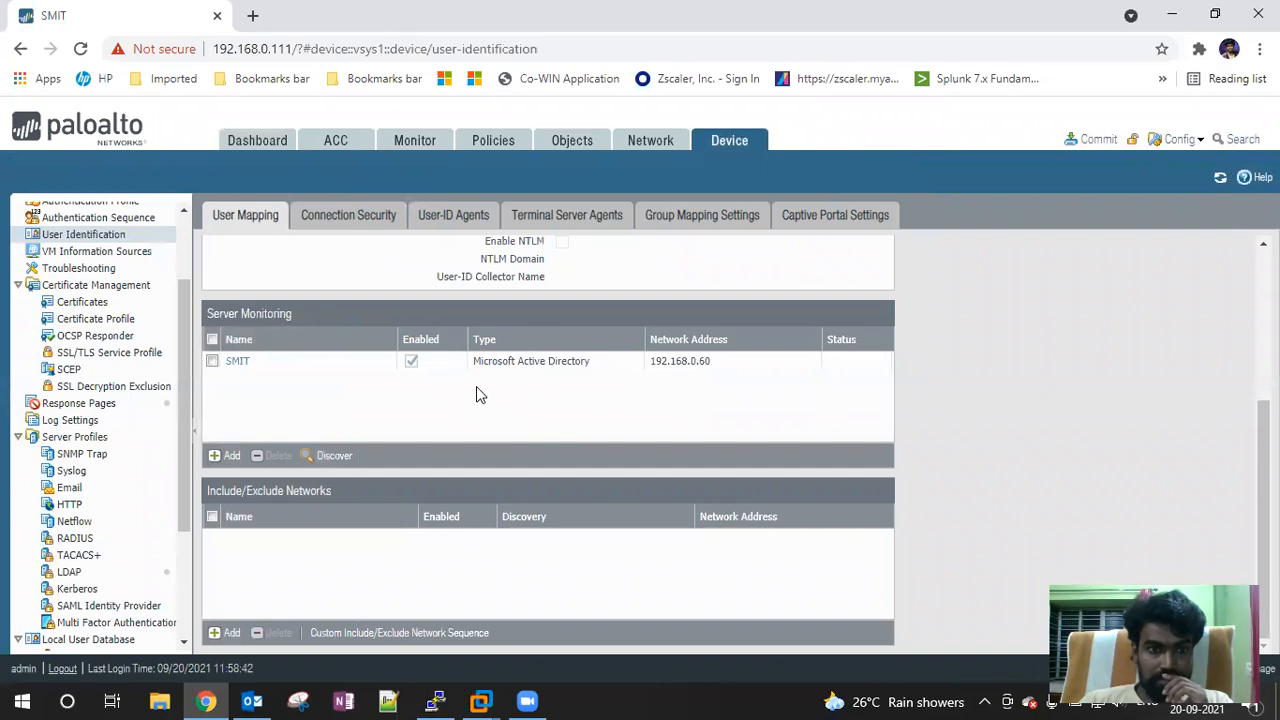
Browse the Connection Security, User-ID Agents, Terminal Server Agents and Group Mapping tabs
{"action": "left_click", "coordinate": [350, 222]}
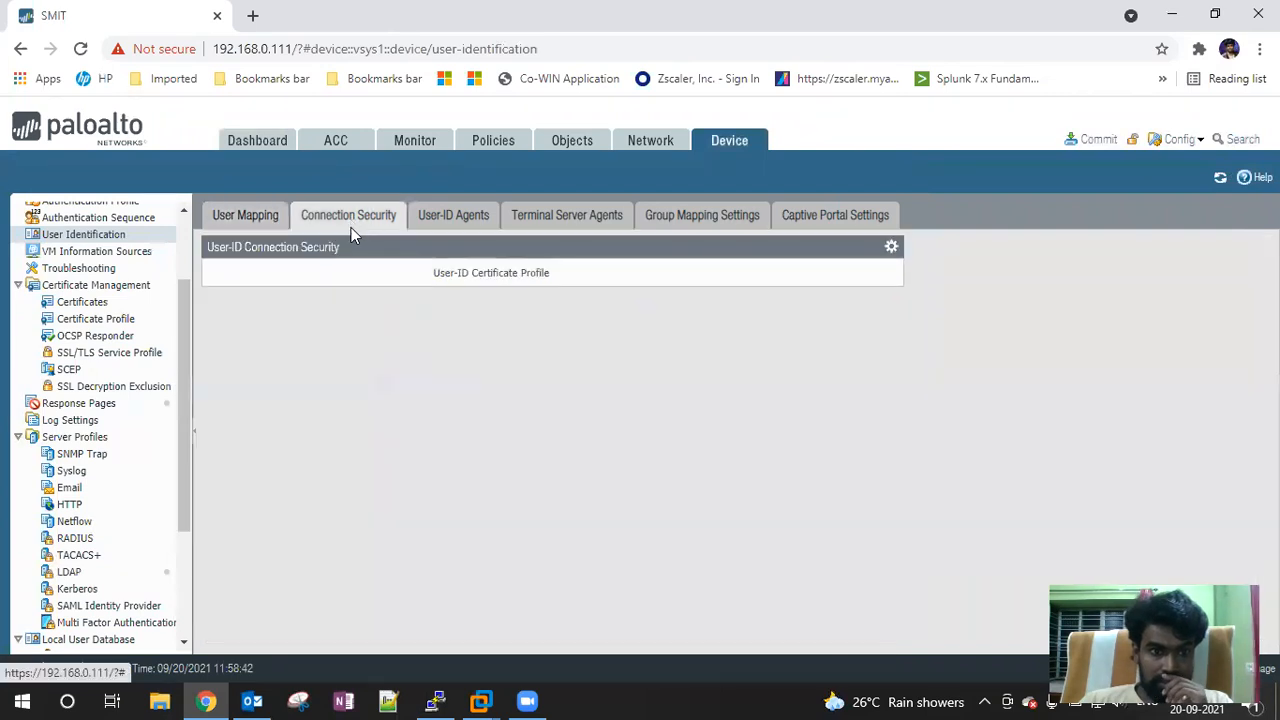
{"action": "left_click", "coordinate": [444, 222]}
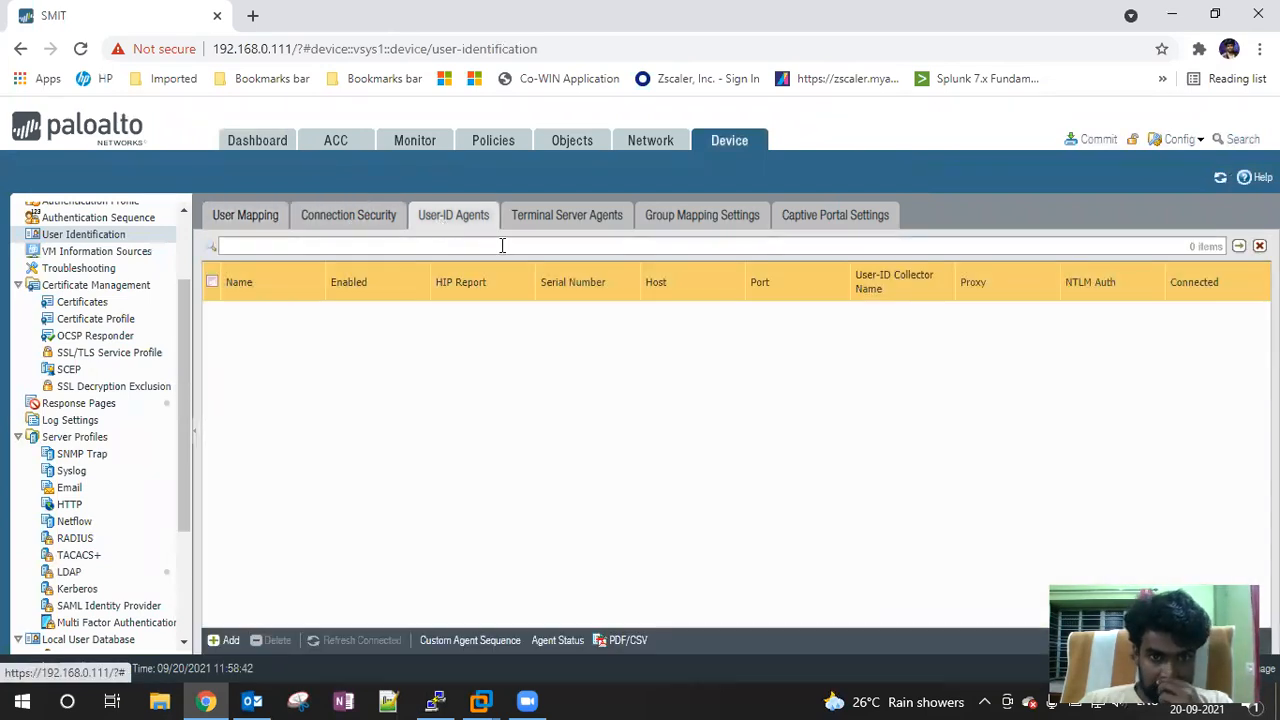
{"action": "left_click", "coordinate": [225, 640]}
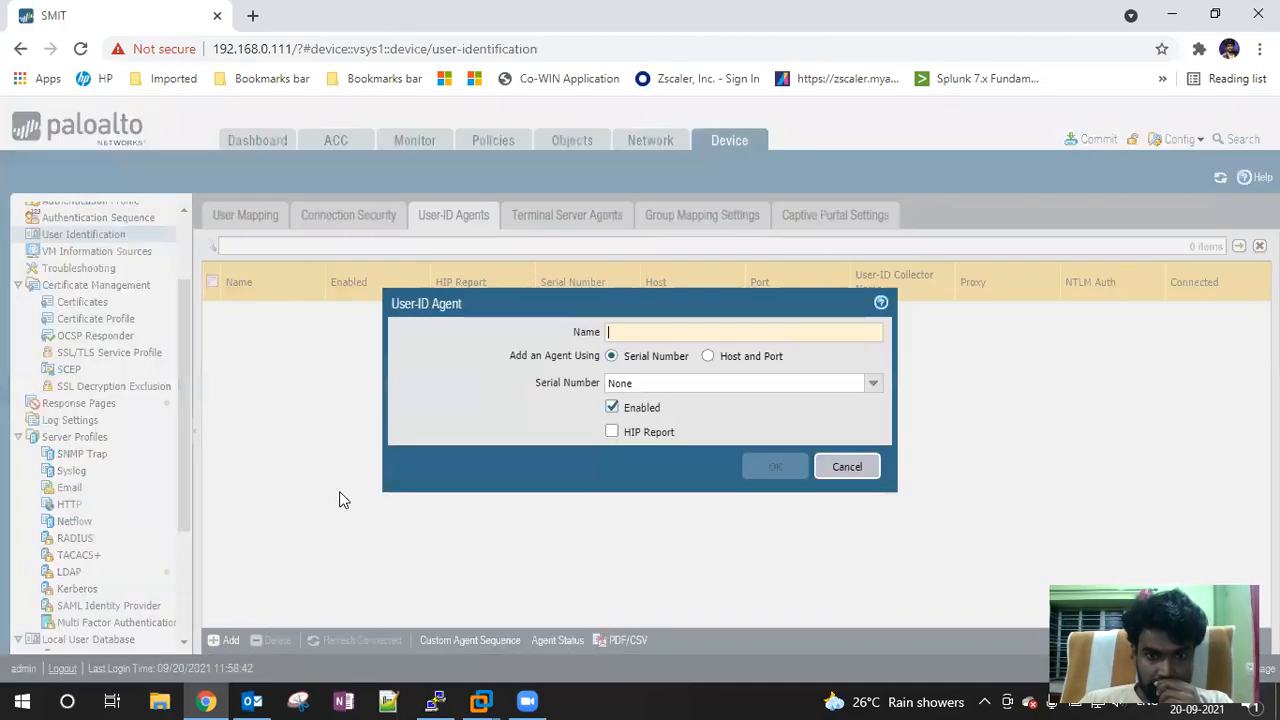
{"action": "left_click", "coordinate": [840, 464]}
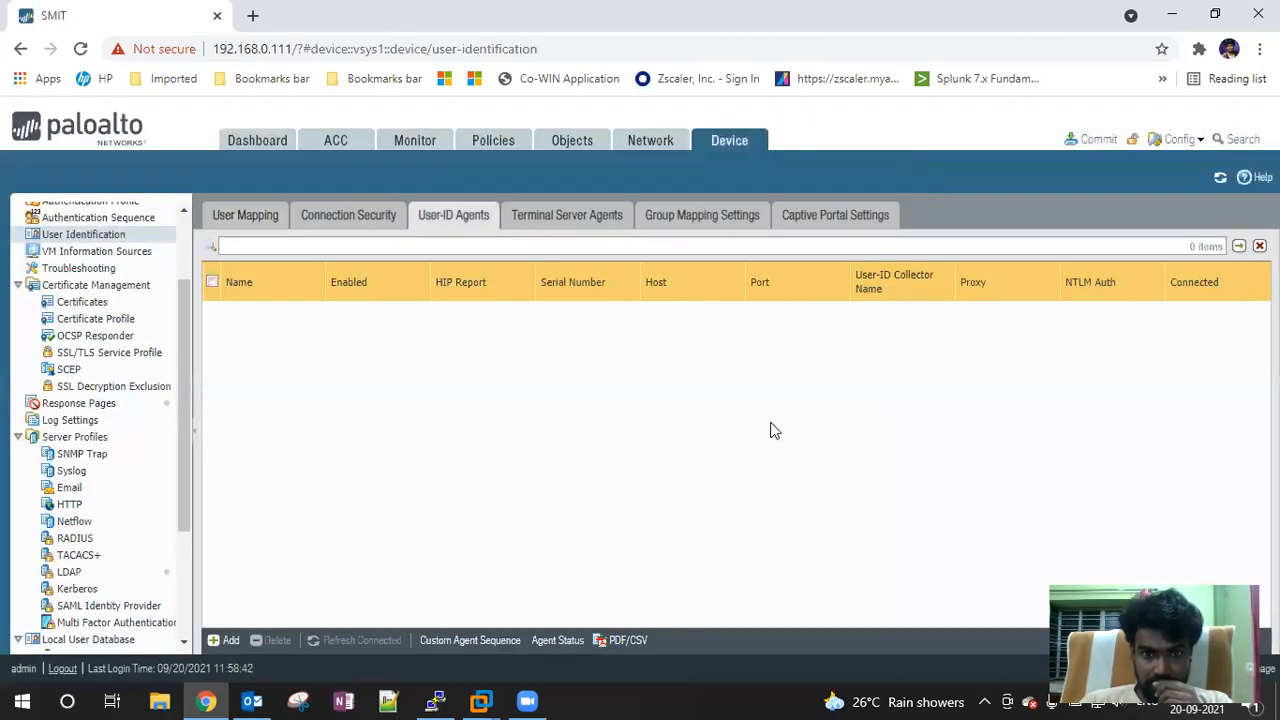
{"action": "left_click", "coordinate": [562, 226]}
{"action": "left_click", "coordinate": [713, 220]}
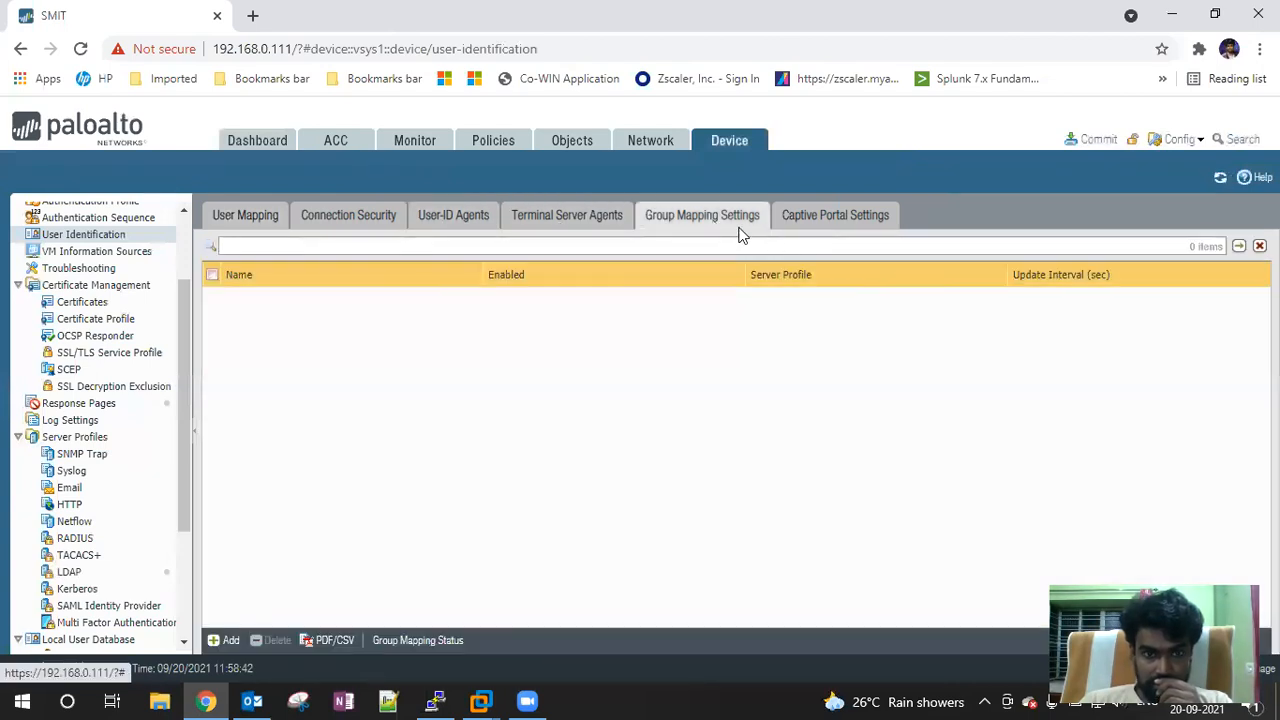
Return to User Mapping and edit the User-ID Agent Setup
{"action": "left_click", "coordinate": [225, 217]}
{"action": "scroll", "coordinate": [514, 447], "scroll_direction": "up", "scroll_amount": 3}
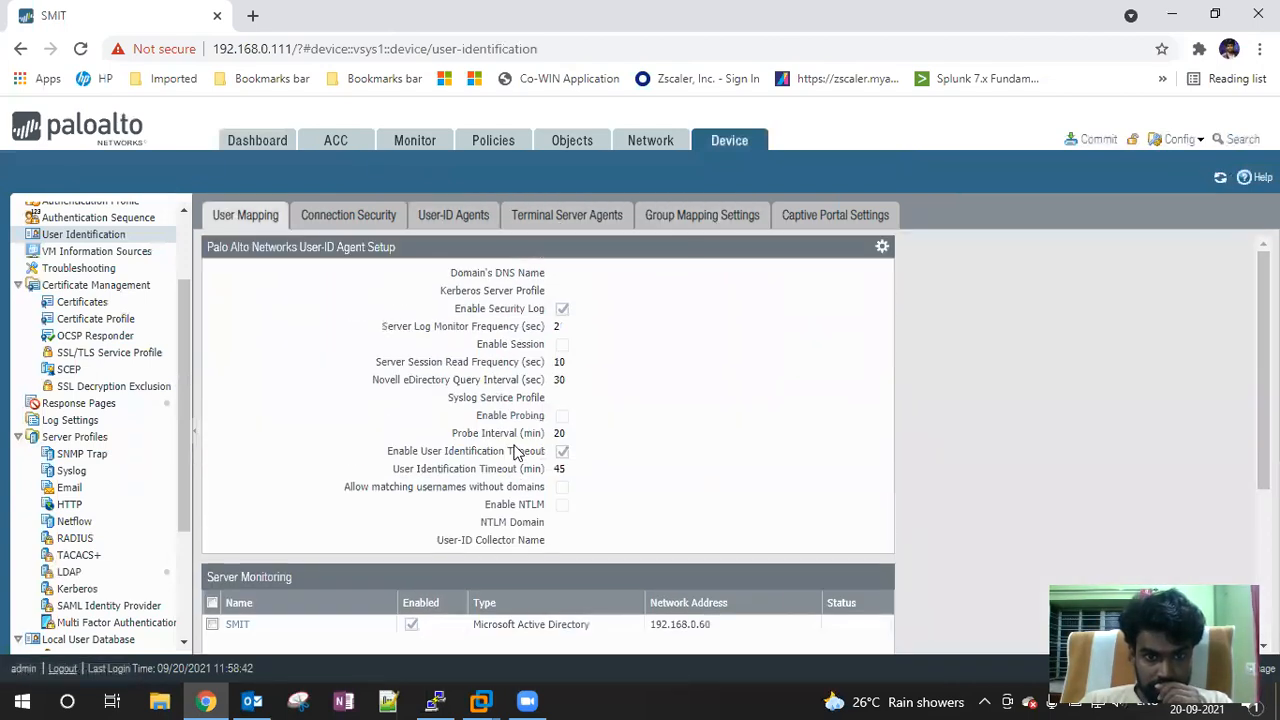
{"action": "left_click", "coordinate": [882, 249]}
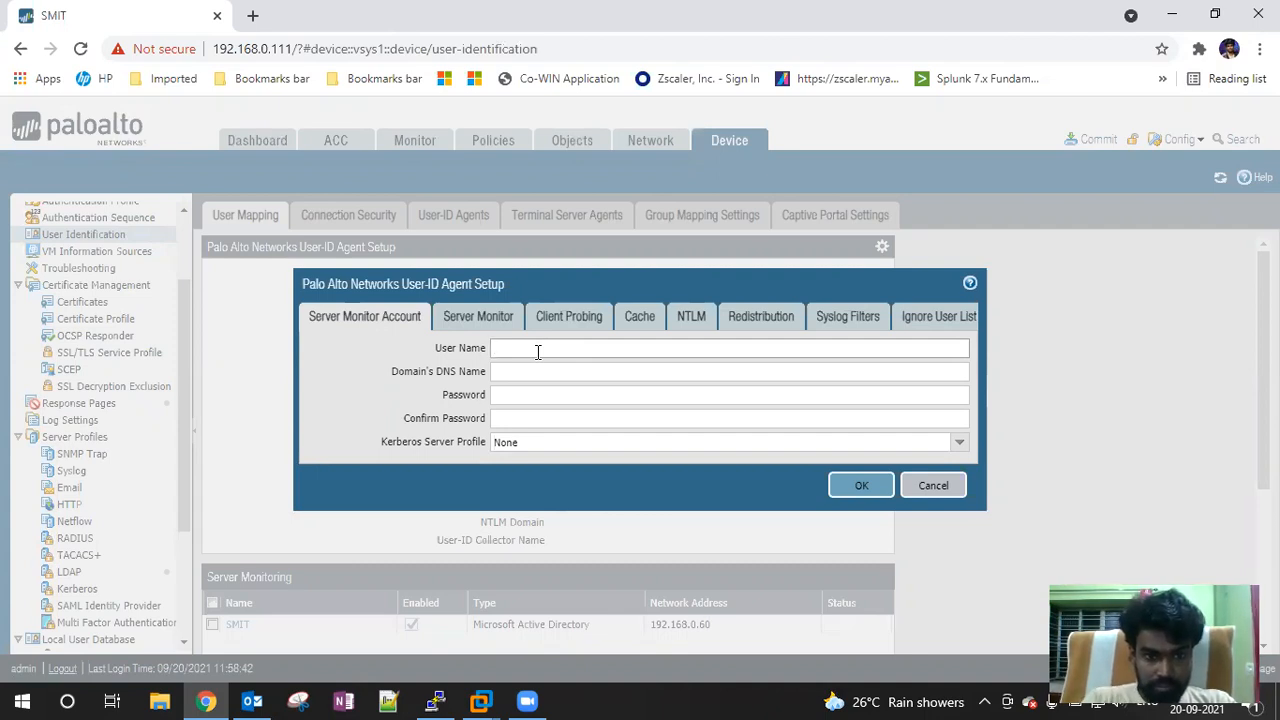
Set the server monitor user name to Adminsitrator with domain SMIT.in
{"action": "type", "text": "dminsitrator"}
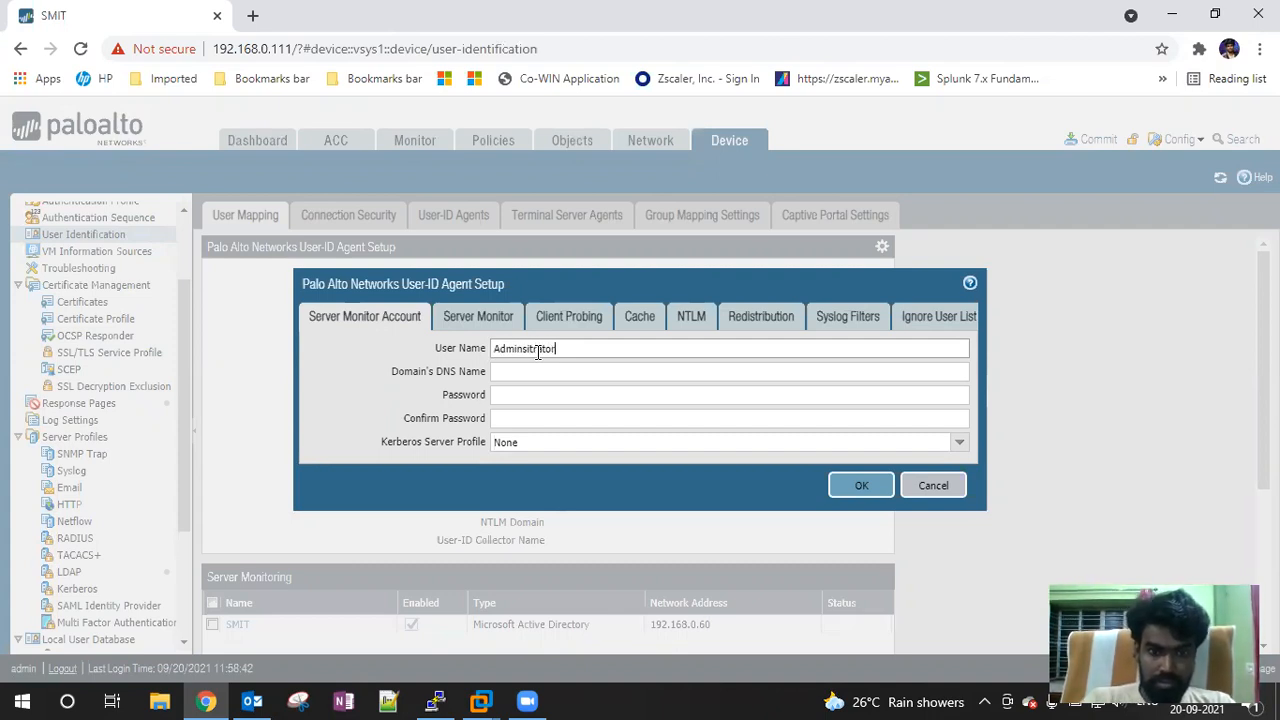
{"action": "double_click", "coordinate": [538, 350]}
{"action": "type", "text": "@smit.in"}
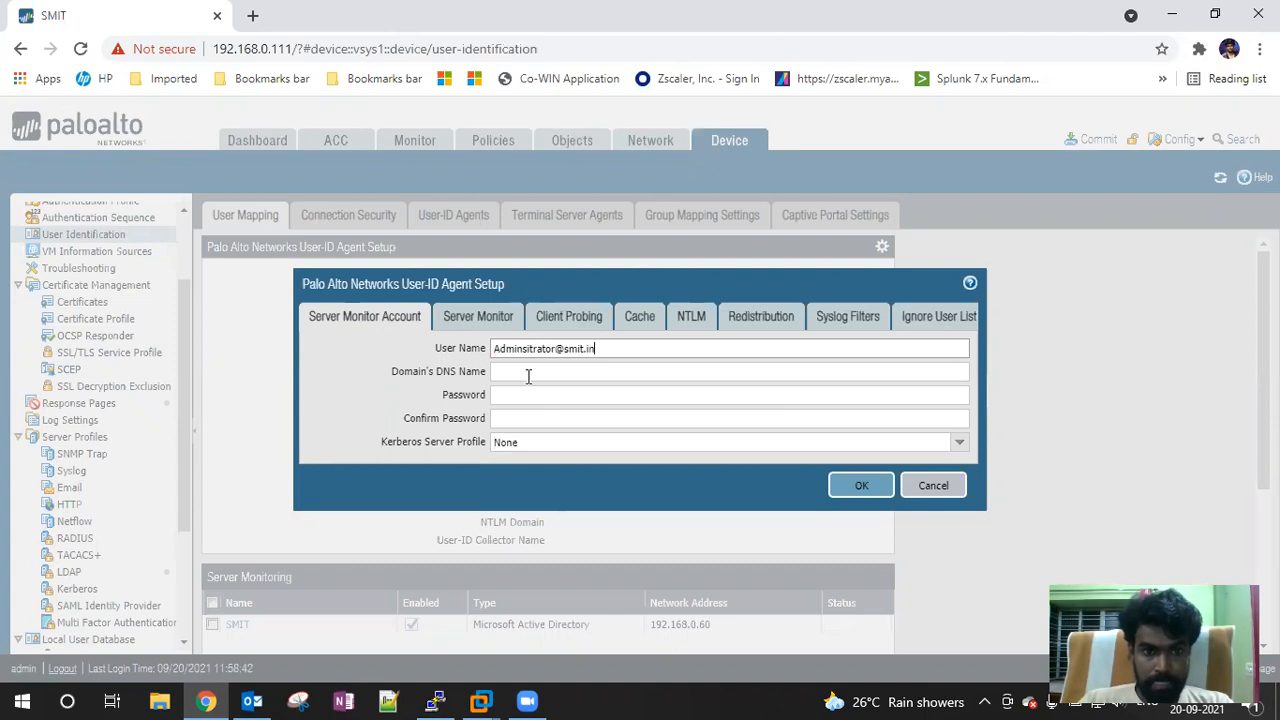
{"action": "key", "text": "BackSpace"}
{"action": "key", "text": "BackSpace"}
{"action": "key", "text": "BackSpace"}
{"action": "key", "text": "BackSpace"}
{"action": "key", "text": "BackSpace"}
{"action": "key", "text": "BackSpace"}
{"action": "key", "text": "BackSpace"}
{"action": "key", "text": "BackSpace"}
{"action": "key", "text": "Tab"}
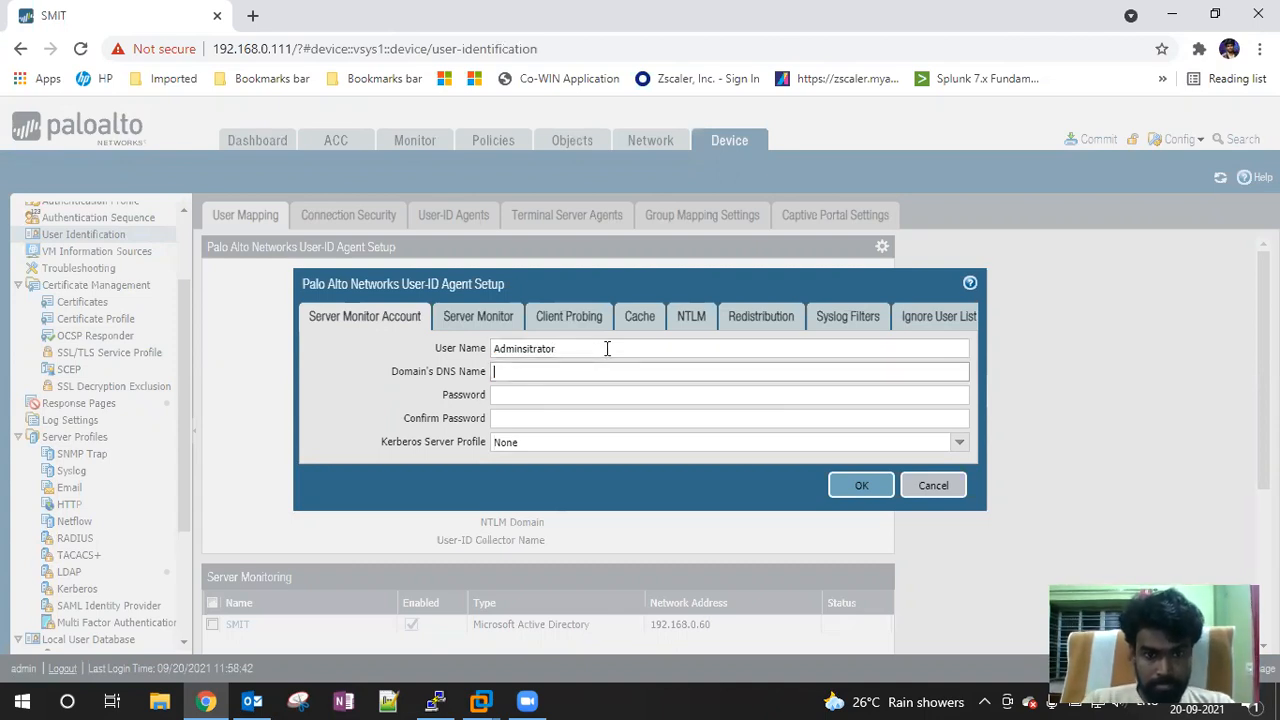
{"action": "type", "text": "SMIT"}
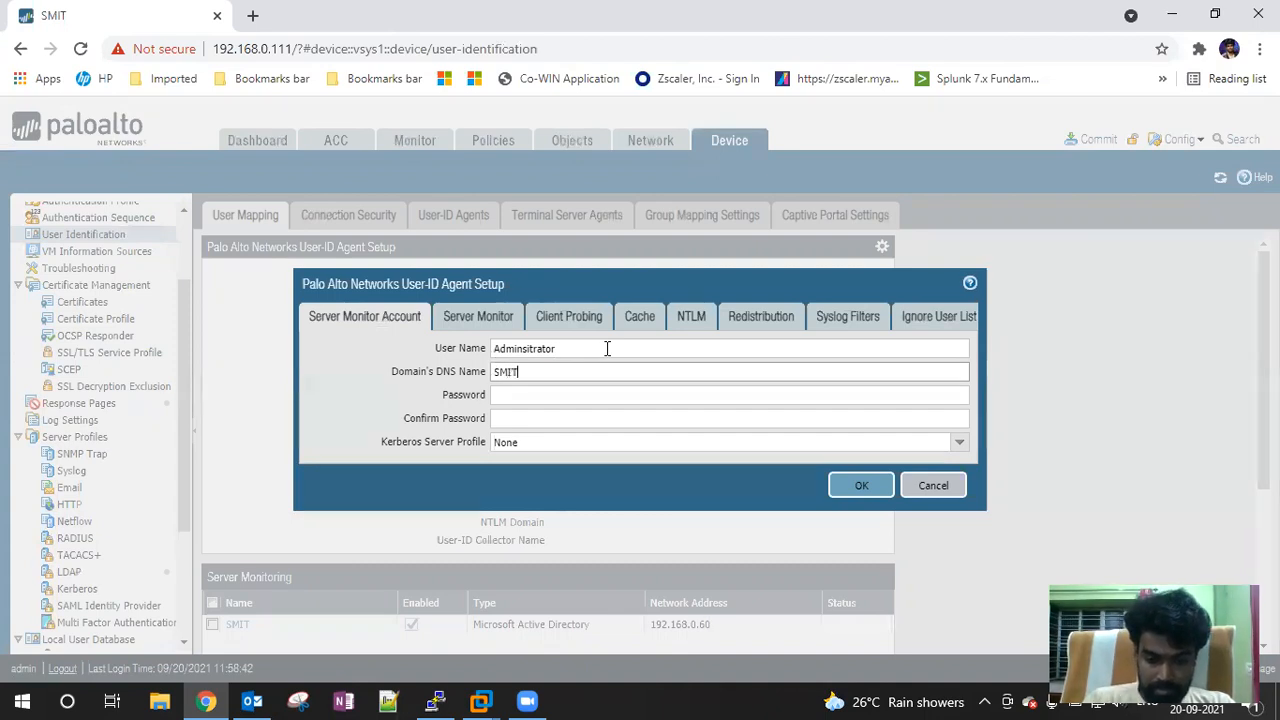
{"action": "type", "text": ".in"}
Enter and confirm the account password, keeping Kerberos Server Profile as None
{"action": "key", "text": "Tab"}
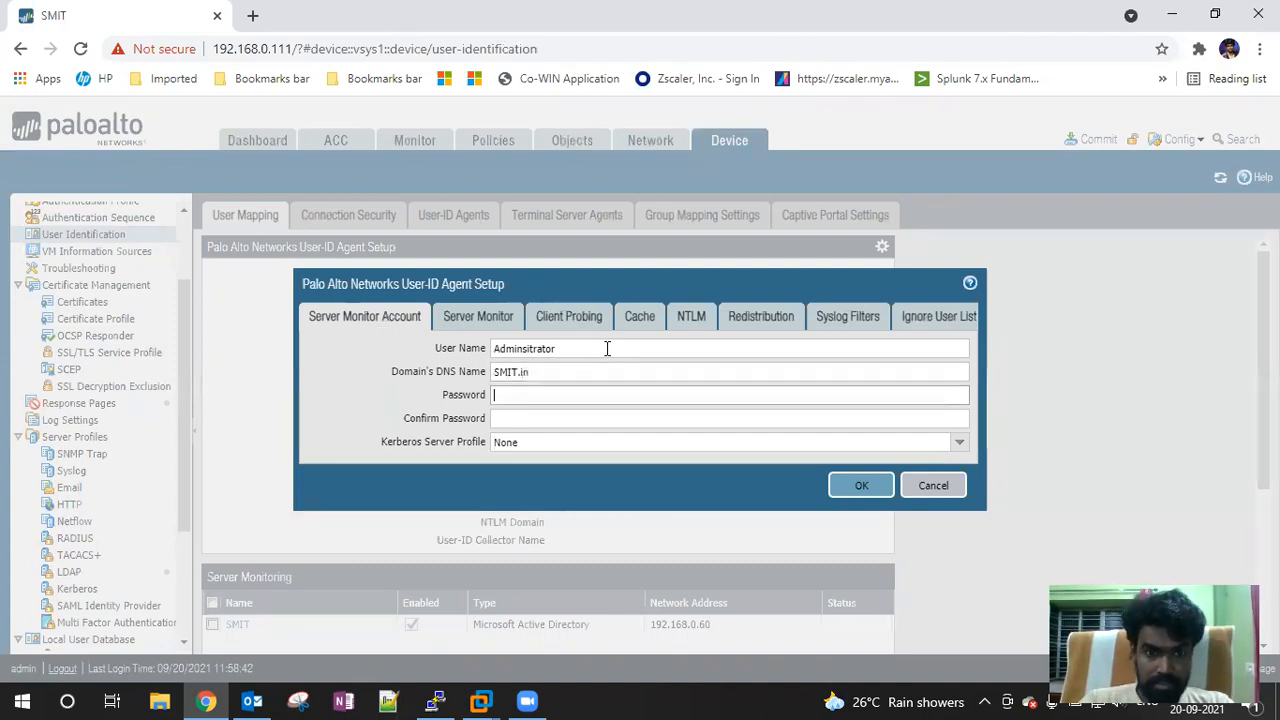
{"action": "type", "text": "•••••••••"}
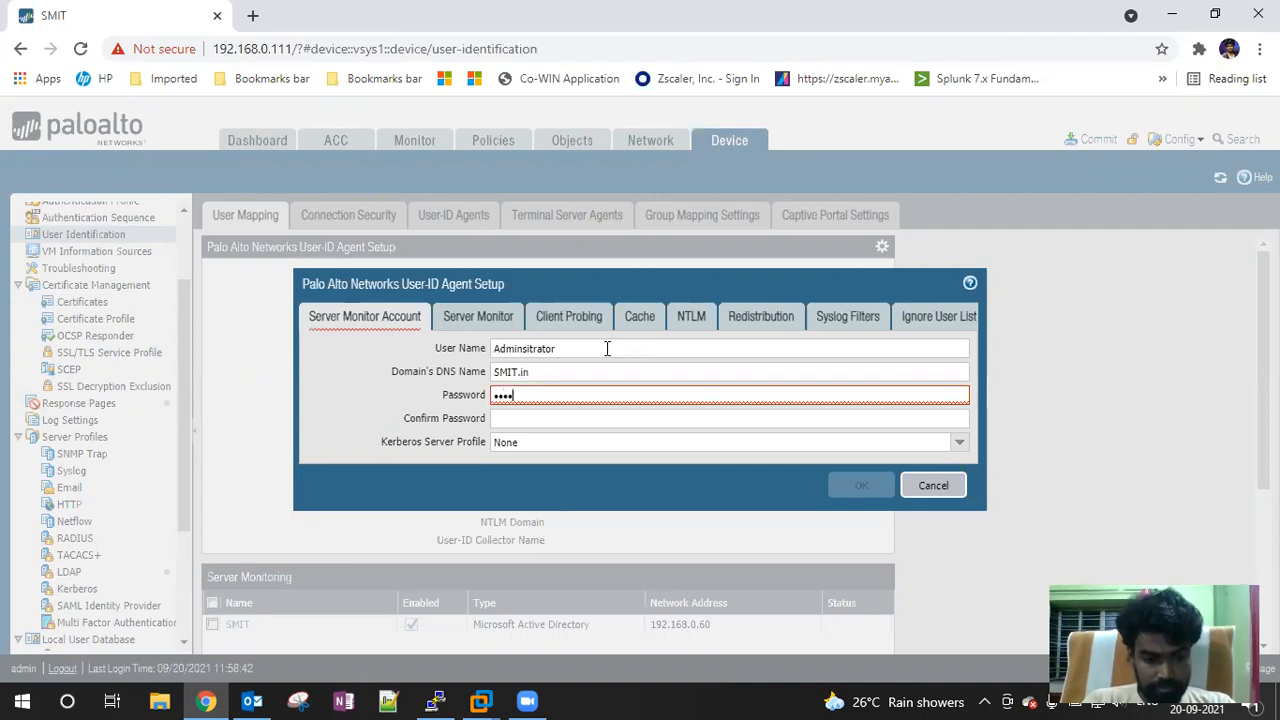
{"action": "key", "text": "Tab"}
{"action": "type", "text": "•••••••••"}
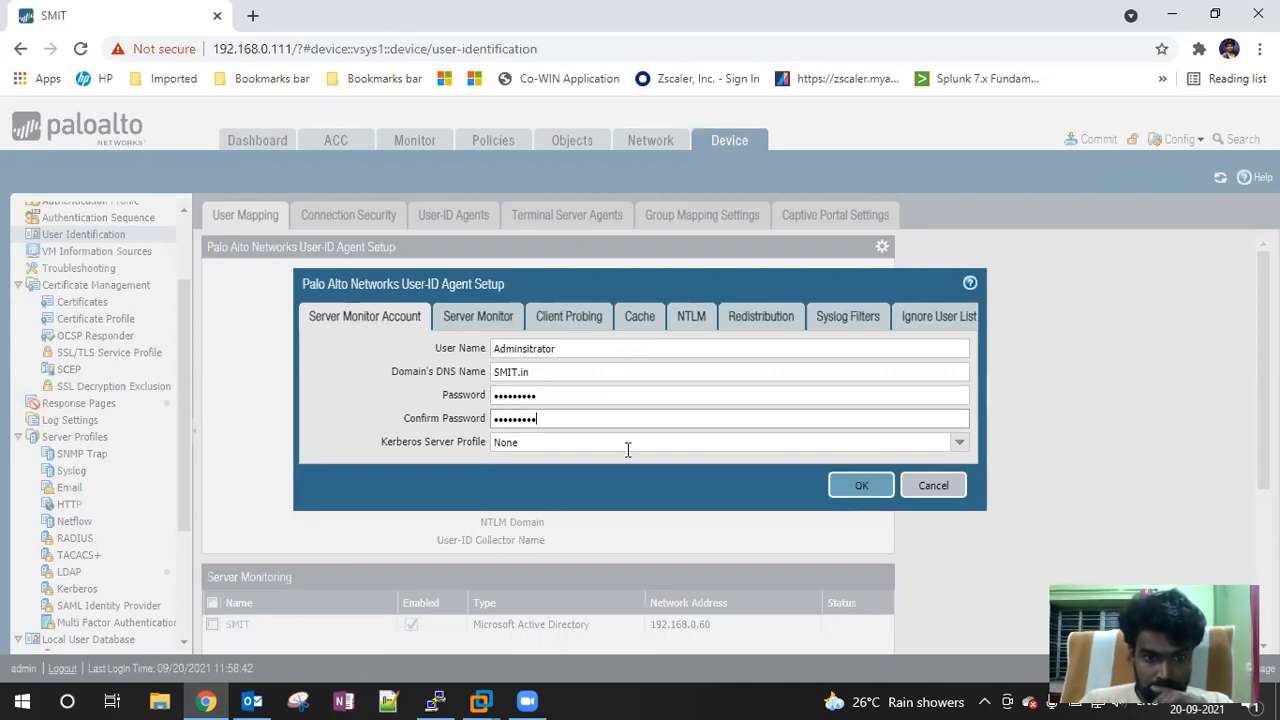
{"action": "left_click", "coordinate": [959, 442]}
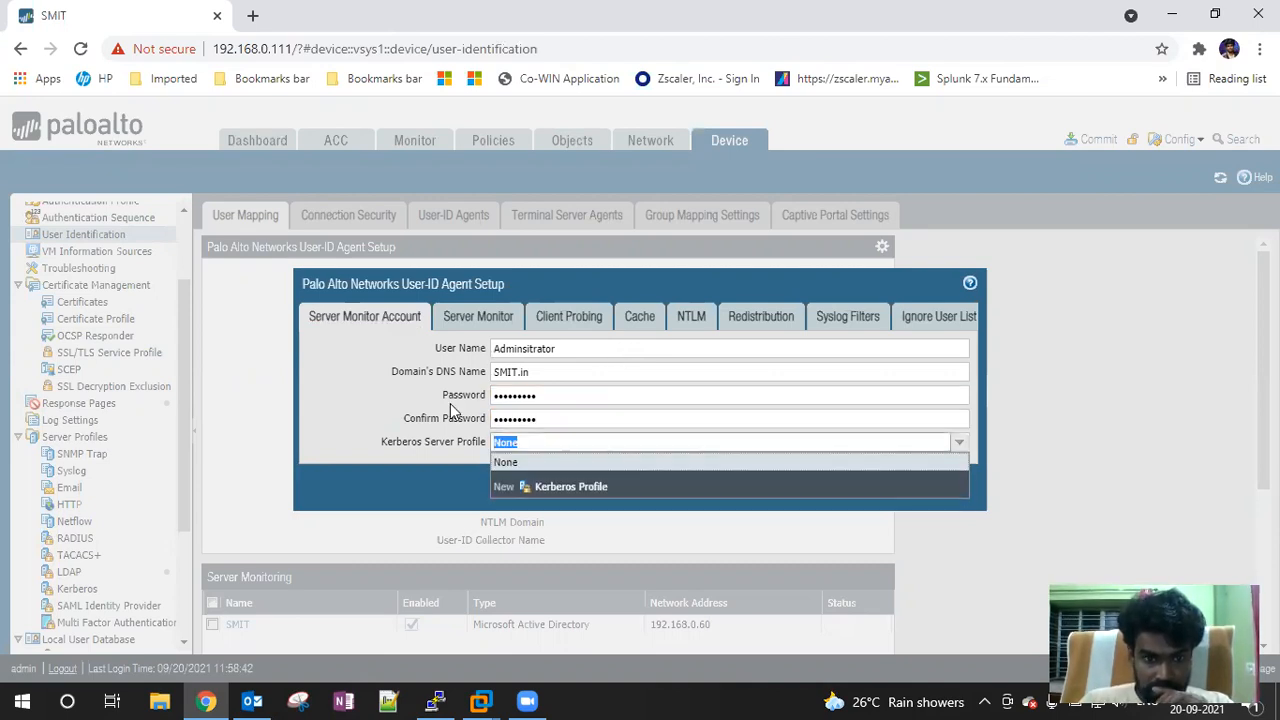
{"action": "left_click", "coordinate": [416, 398]}
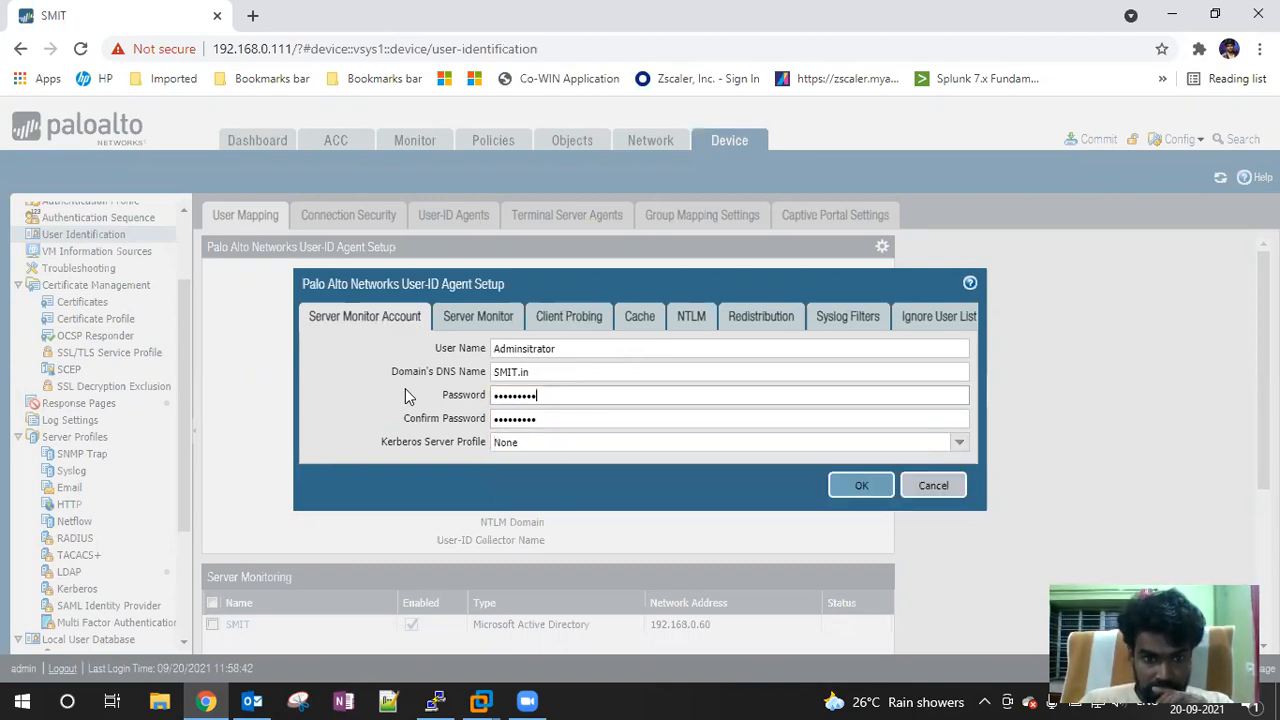
Review the Server Monitor through Ignore User List tabs of User-ID Agent Setup, then save with OK
{"action": "left_click", "coordinate": [475, 322]}
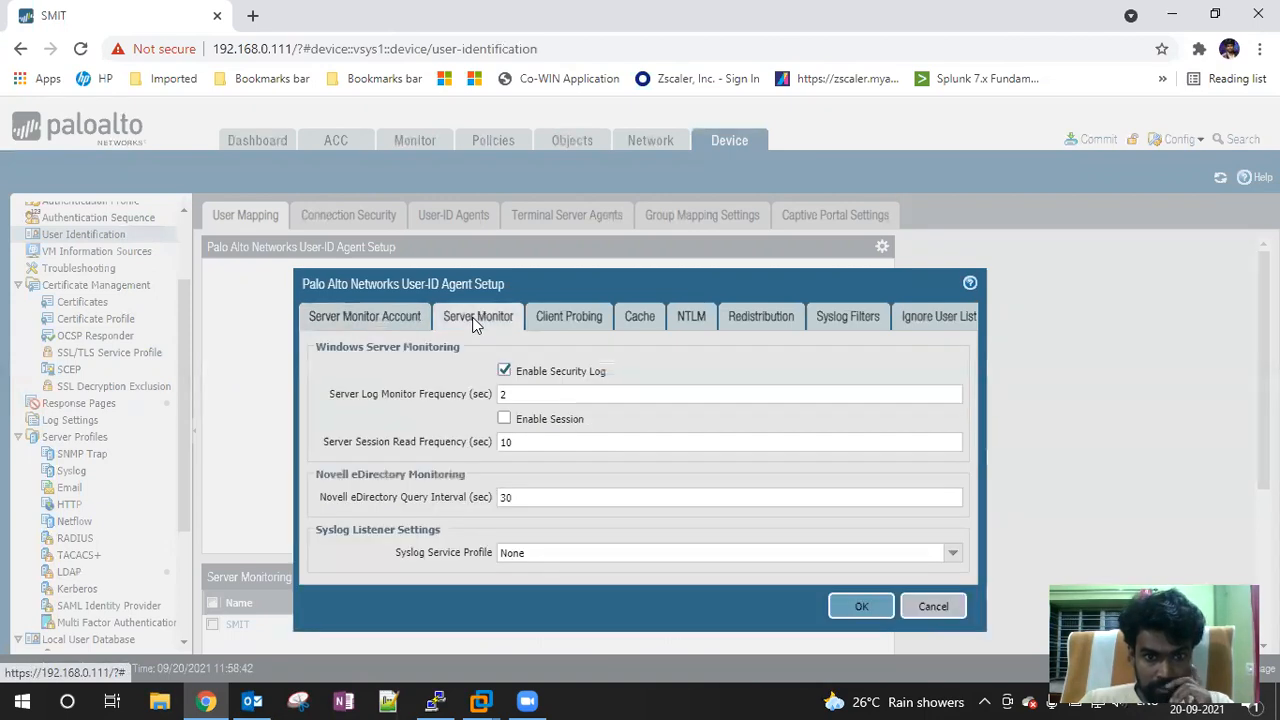
{"action": "left_click", "coordinate": [590, 320]}
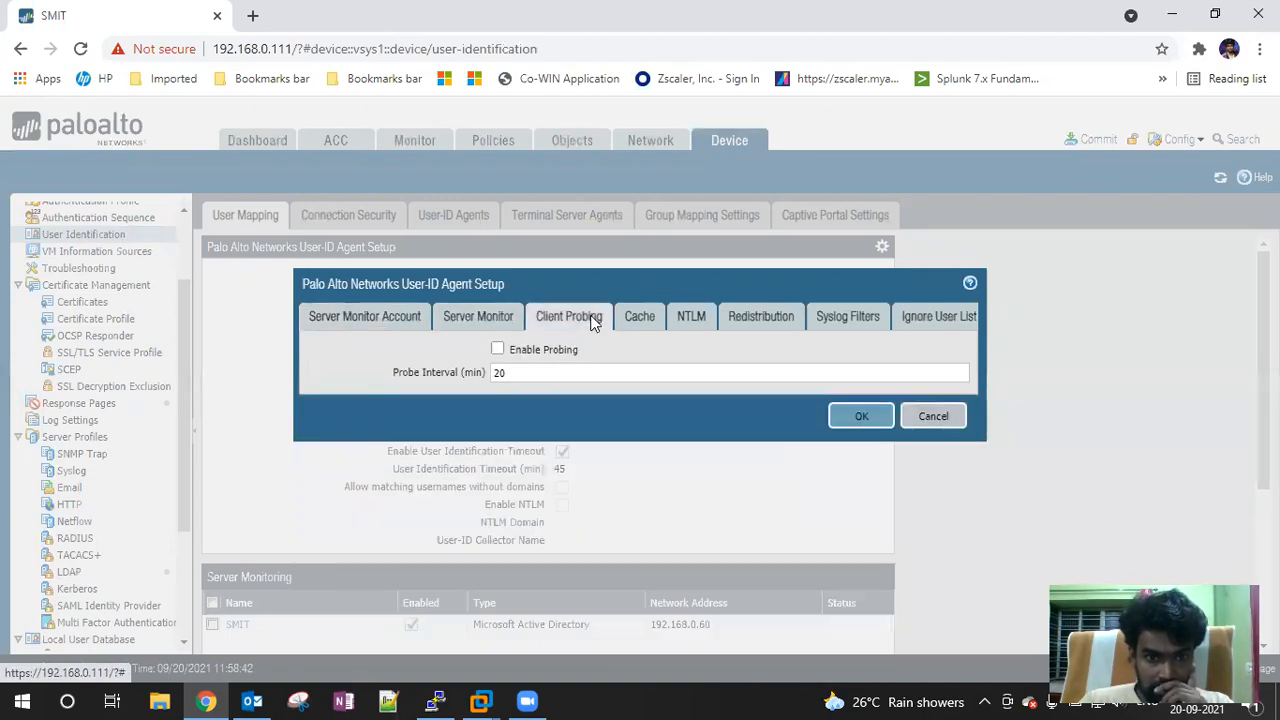
{"action": "left_click", "coordinate": [638, 318]}
{"action": "left_click", "coordinate": [687, 320]}
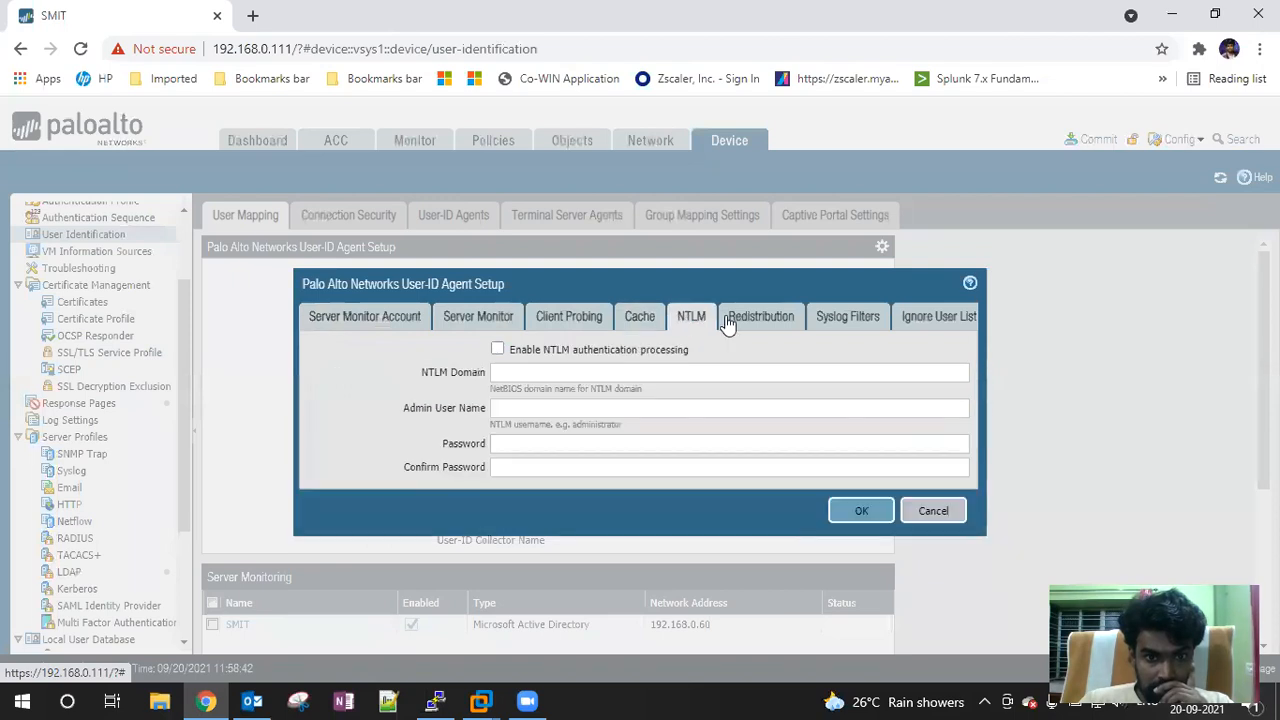
{"action": "left_click", "coordinate": [728, 320]}
{"action": "left_click", "coordinate": [850, 318]}
{"action": "left_click", "coordinate": [940, 315]}
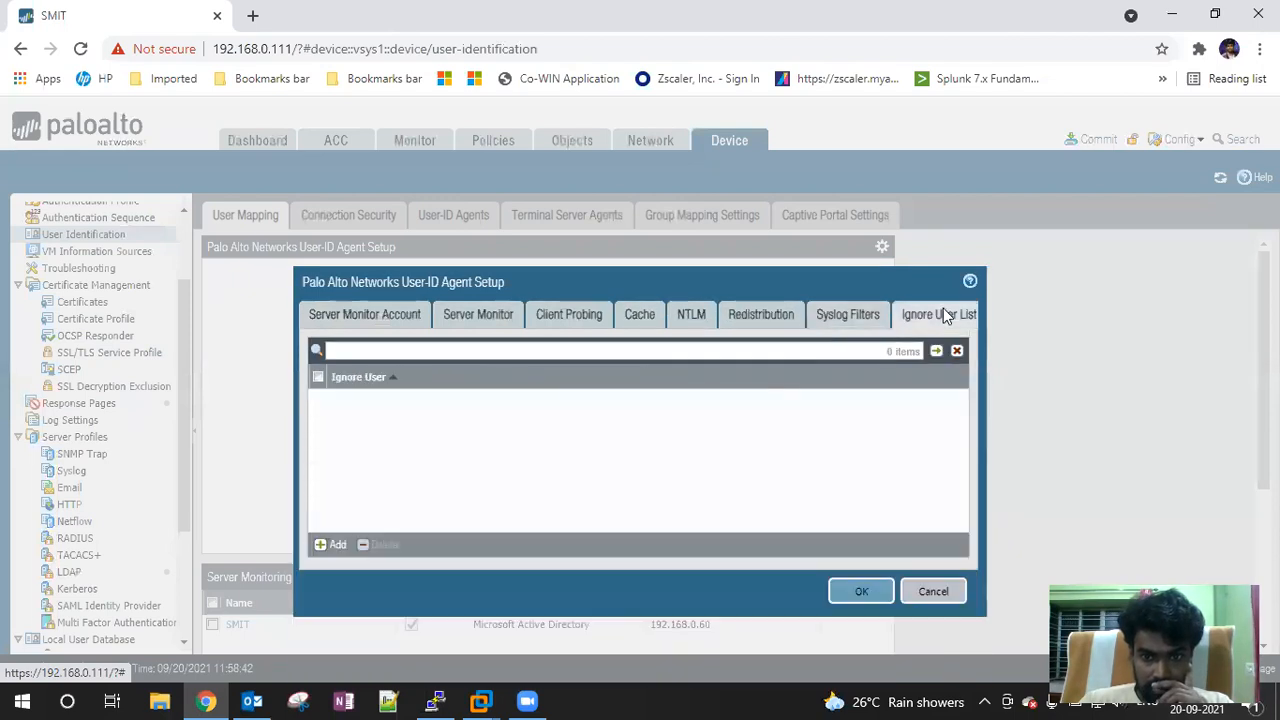
{"action": "left_click", "coordinate": [859, 591]}
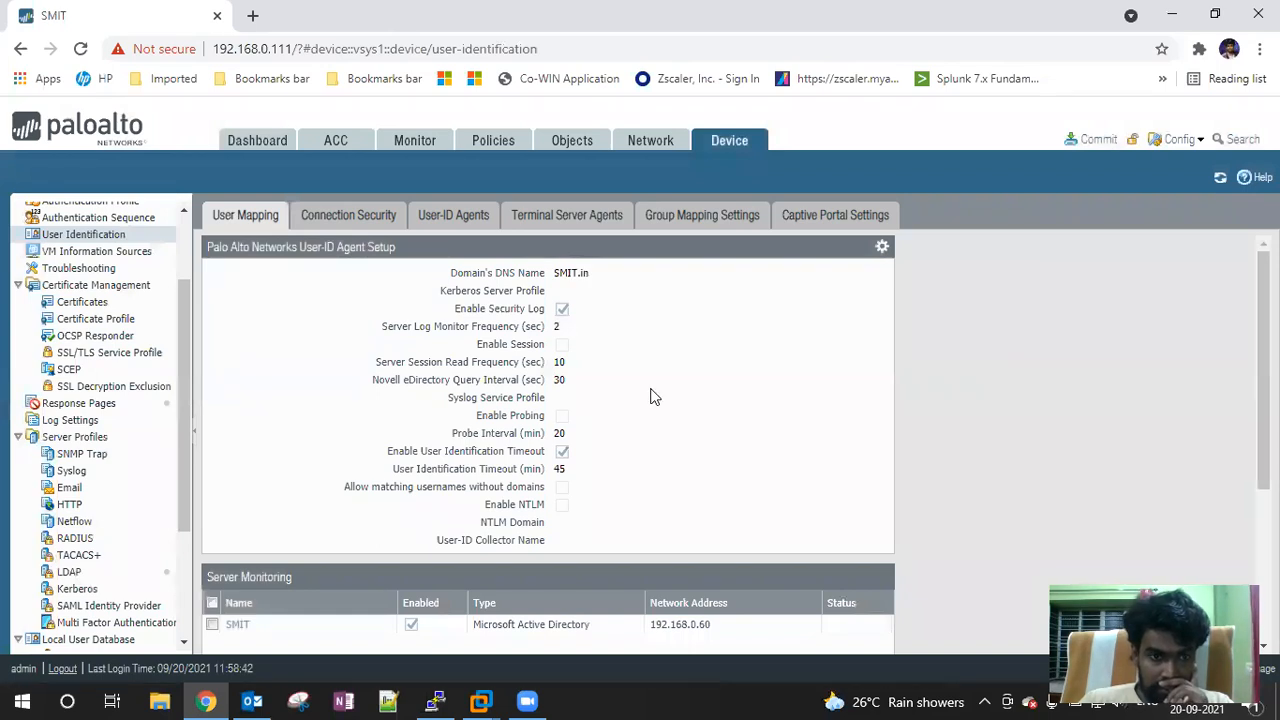
Start an Include/Exclude Networks entry and cancel it without adding anything
{"action": "scroll", "coordinate": [650, 397], "scroll_direction": "down", "scroll_amount": 2}
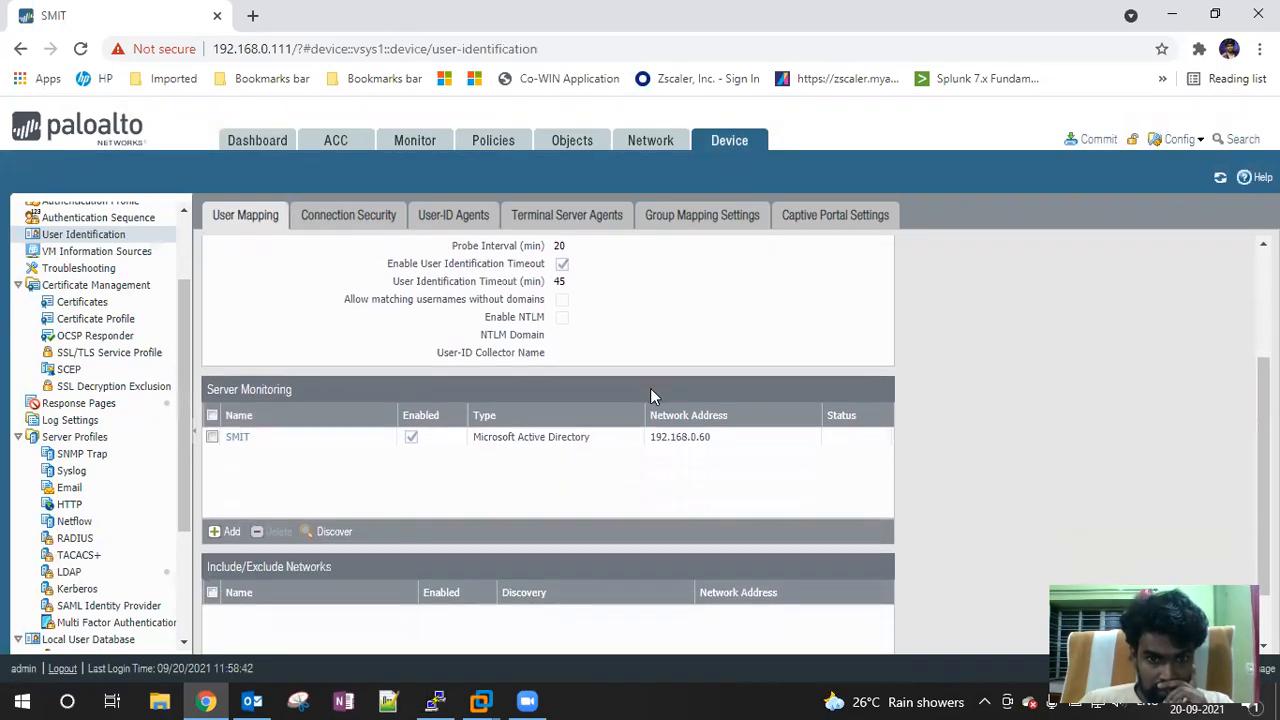
{"action": "scroll", "coordinate": [650, 397], "scroll_direction": "down", "scroll_amount": 1}
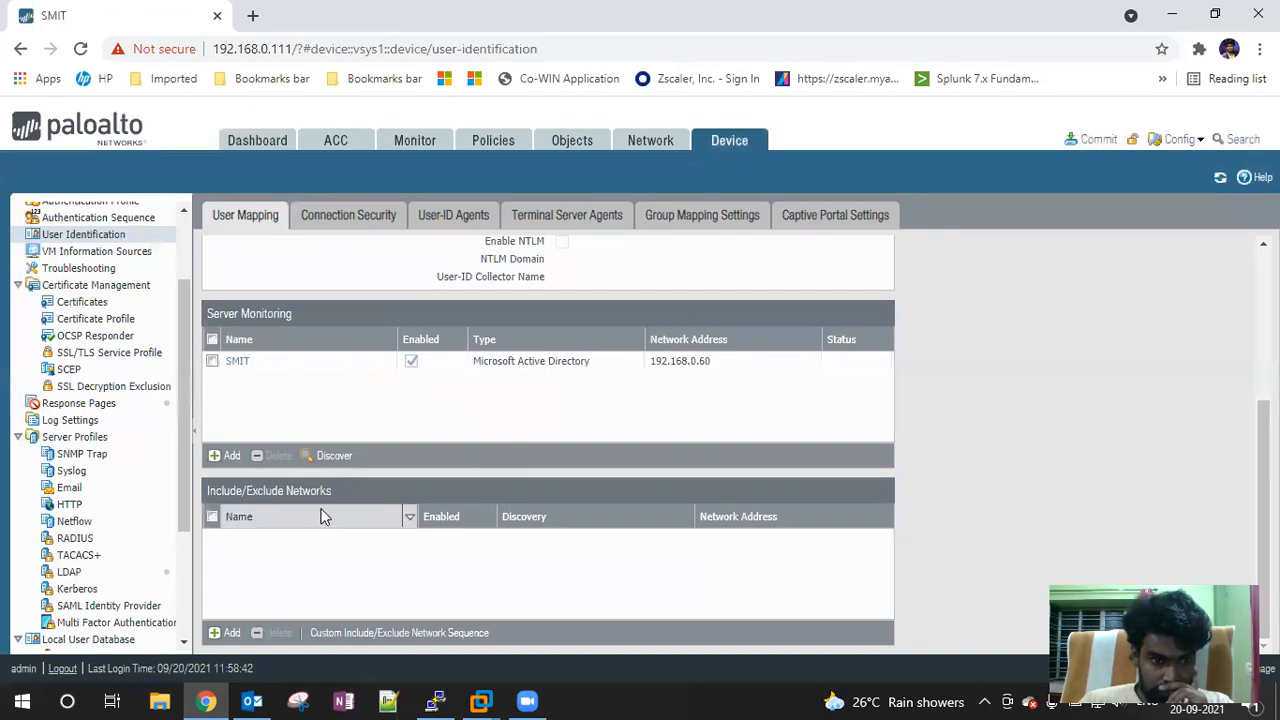
{"action": "left_click", "coordinate": [225, 633]}
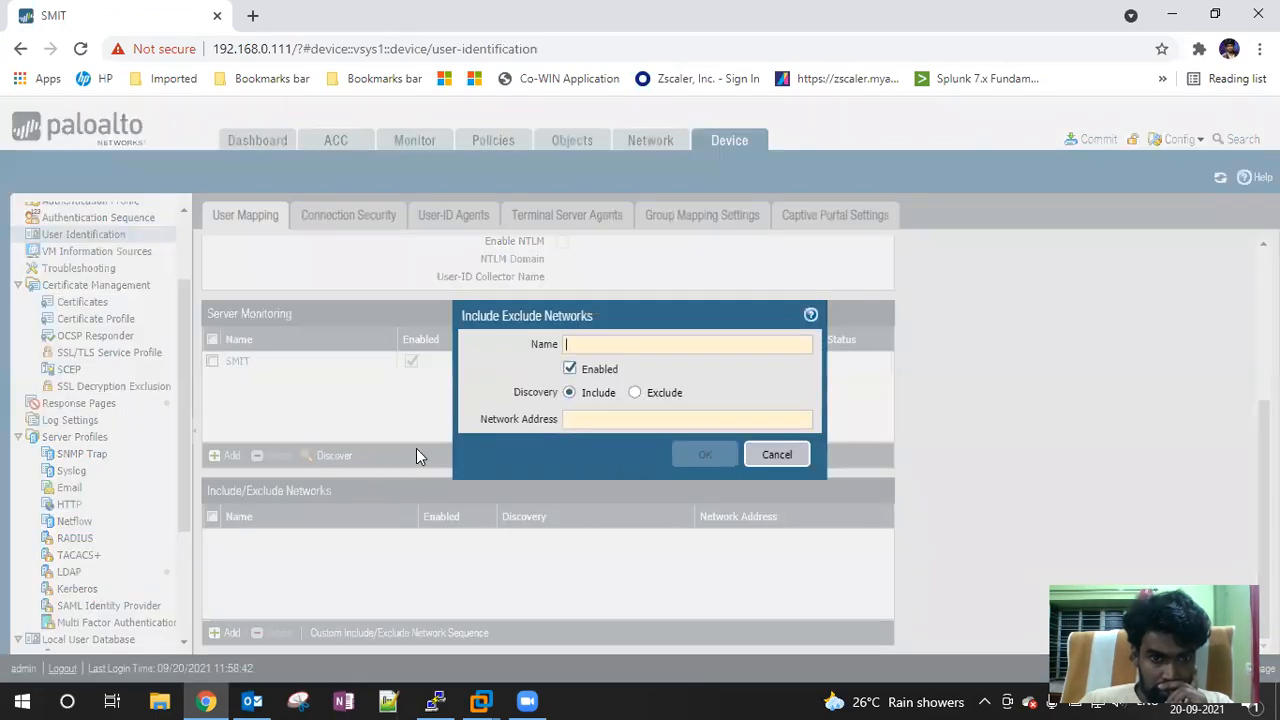
{"action": "left_click", "coordinate": [776, 457]}
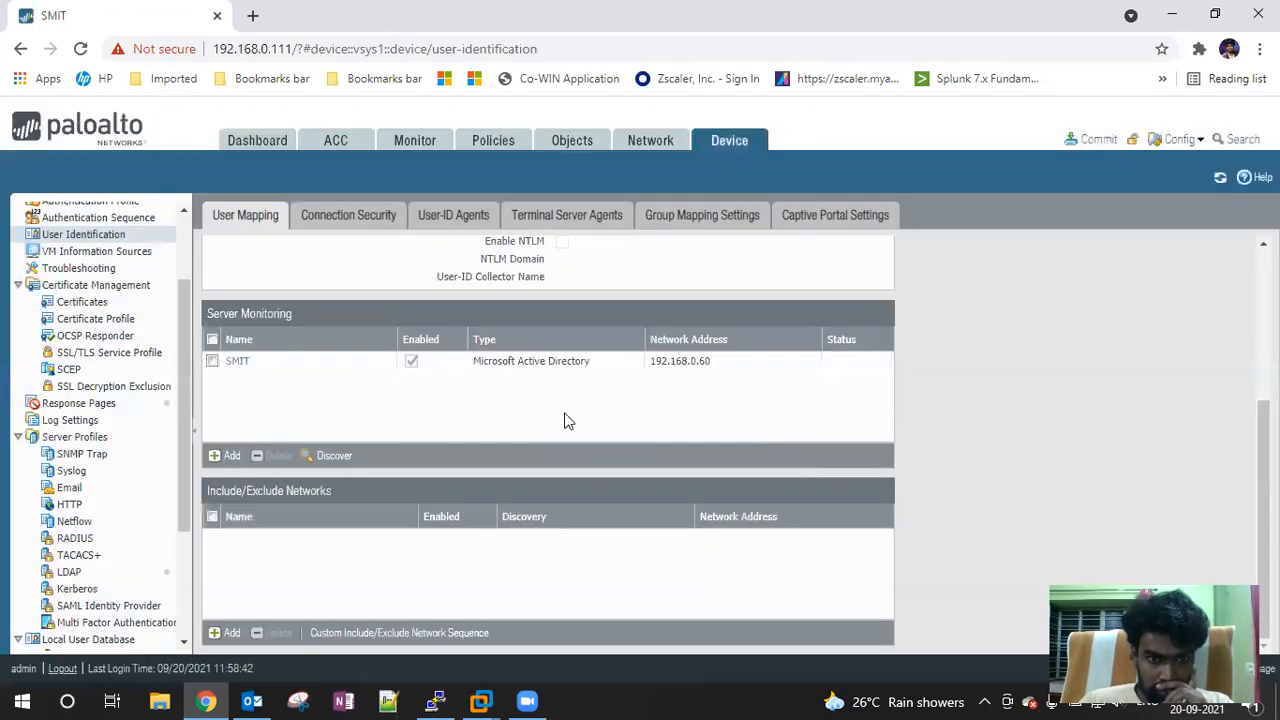
Commit the pending changes to the firewall, which fails with an invalid WMI account name error
{"action": "scroll", "coordinate": [463, 398], "scroll_direction": "up", "scroll_amount": 2}
{"action": "scroll", "coordinate": [463, 398], "scroll_direction": "up", "scroll_amount": 2}
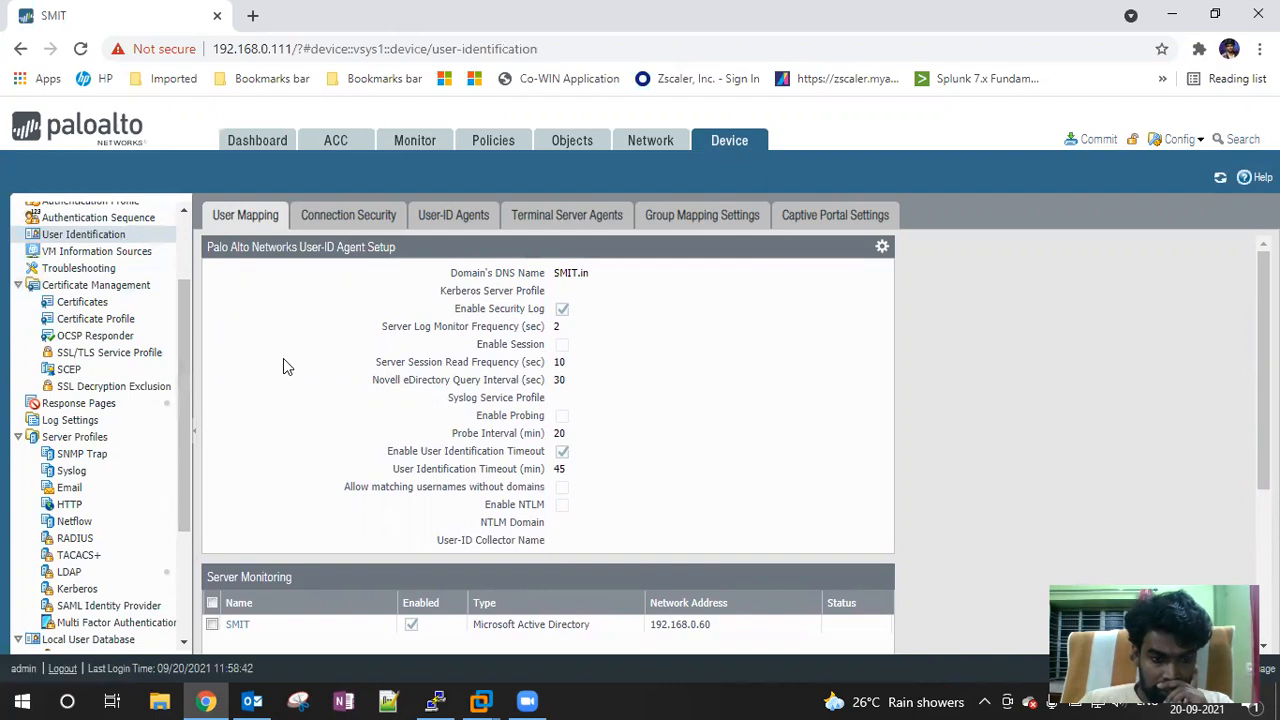
{"action": "scroll", "coordinate": [283, 400], "scroll_direction": "down", "scroll_amount": 1}
{"action": "left_click", "coordinate": [1095, 139]}
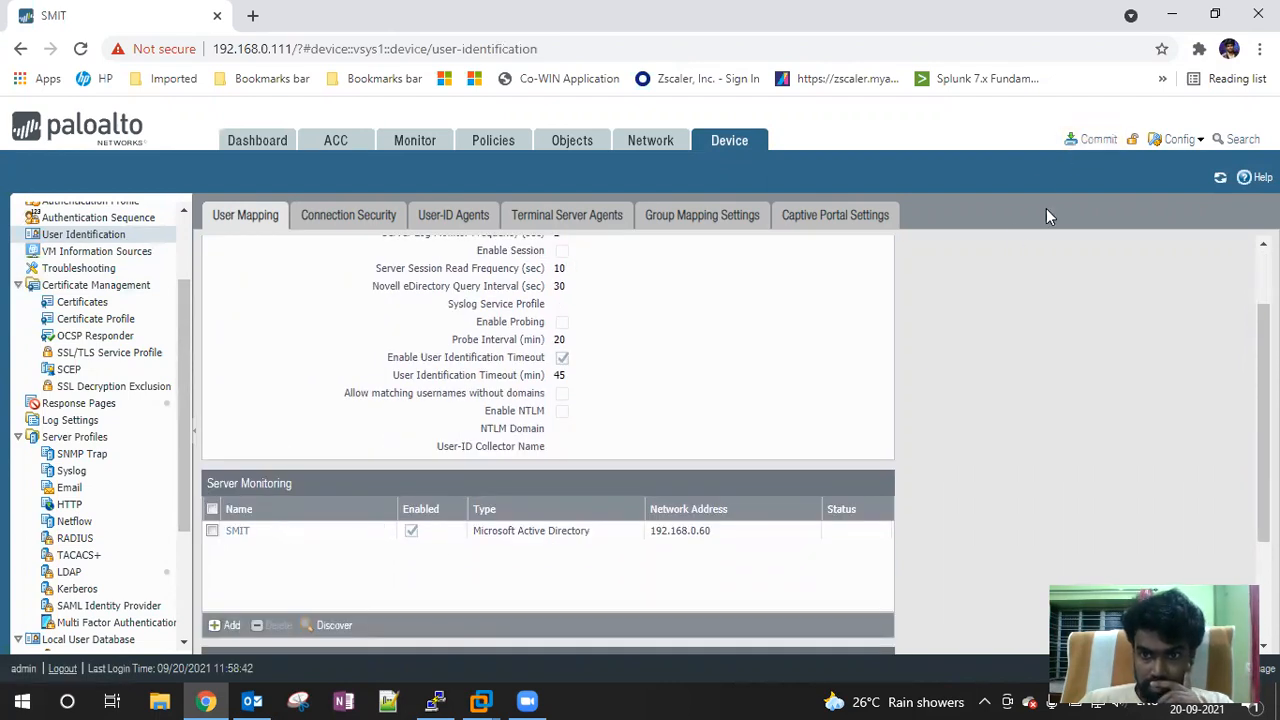
{"action": "left_click", "coordinate": [811, 603]}
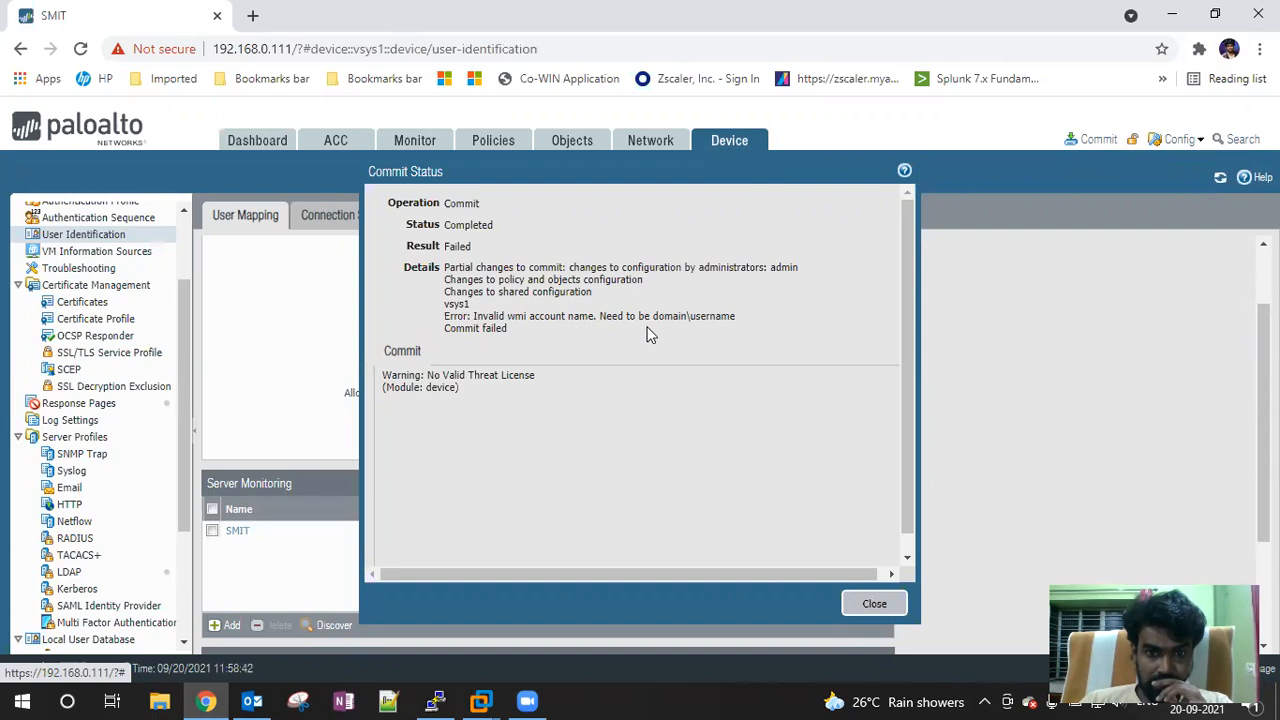
Close the failed commit report and reopen User-ID Agent Setup from the gear icon
{"action": "left_click", "coordinate": [874, 605]}
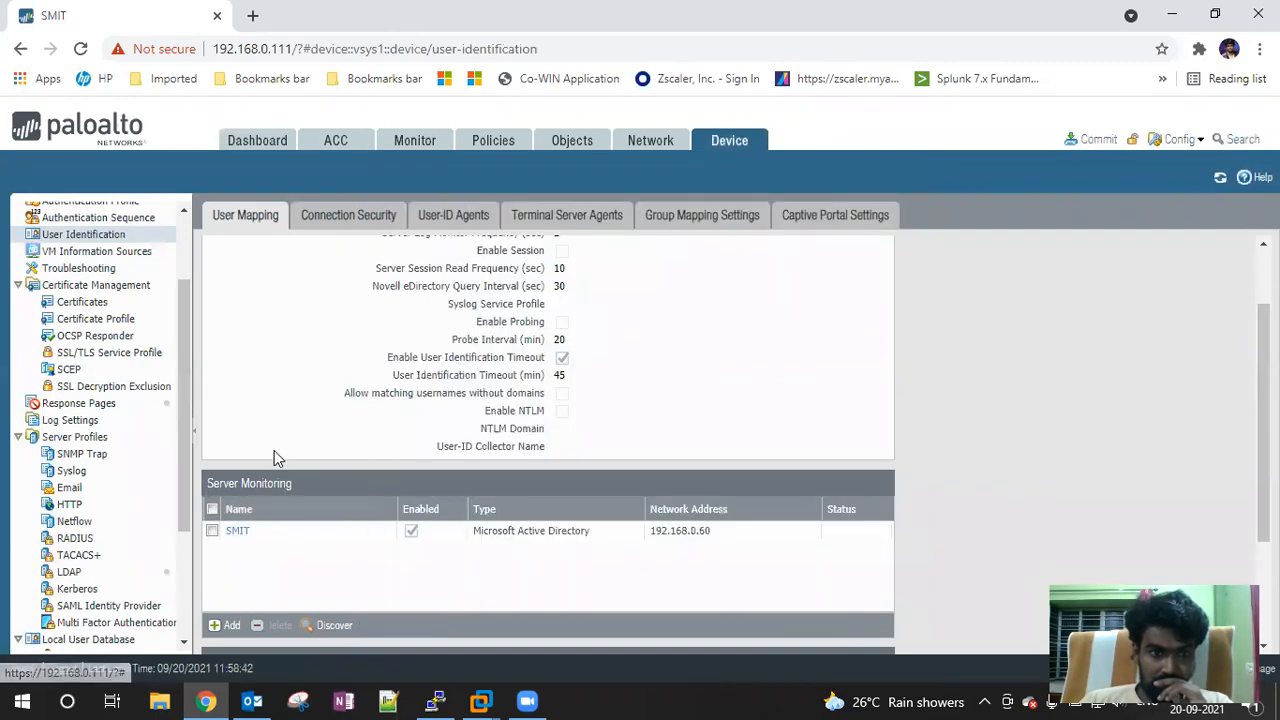
{"action": "scroll", "coordinate": [274, 455], "scroll_direction": "down", "scroll_amount": 2}
{"action": "scroll", "coordinate": [274, 455], "scroll_direction": "up", "scroll_amount": 3}
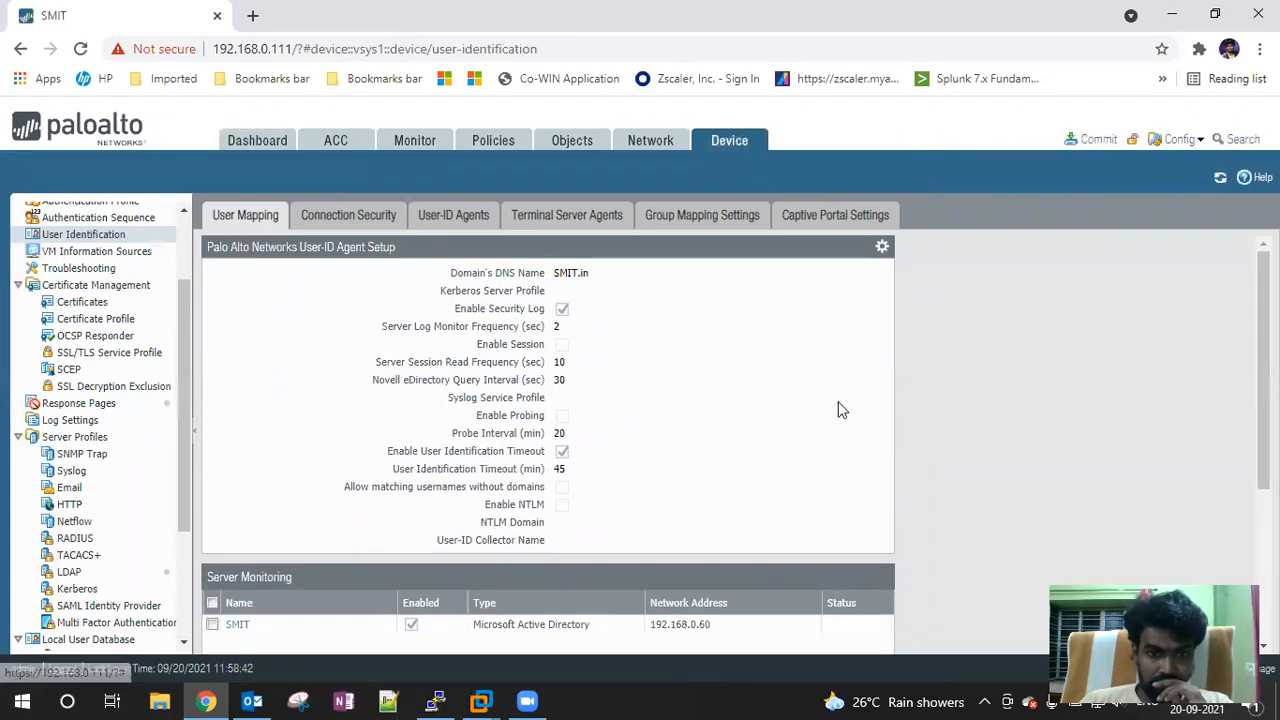
{"action": "left_click", "coordinate": [881, 247]}
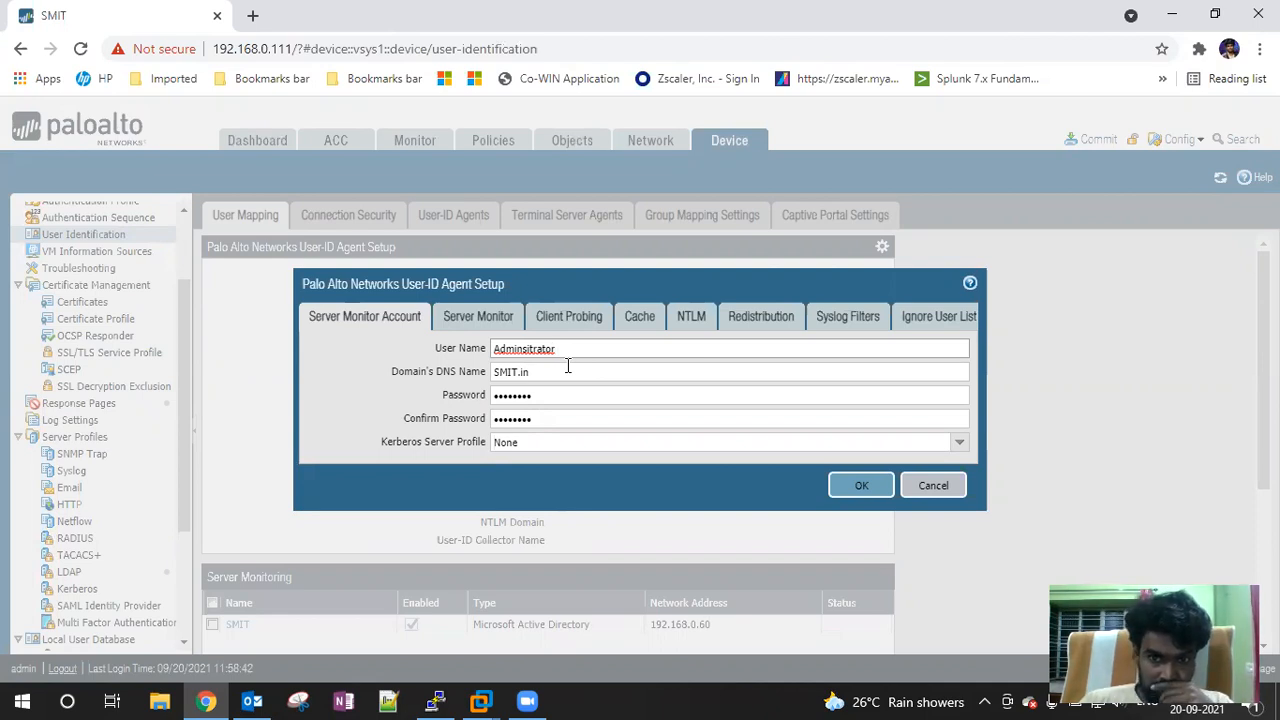
Cancel User-ID Agent Setup unchanged, returning to the User Mapping summary showing SMIT.in
{"action": "left_click", "coordinate": [955, 486]}
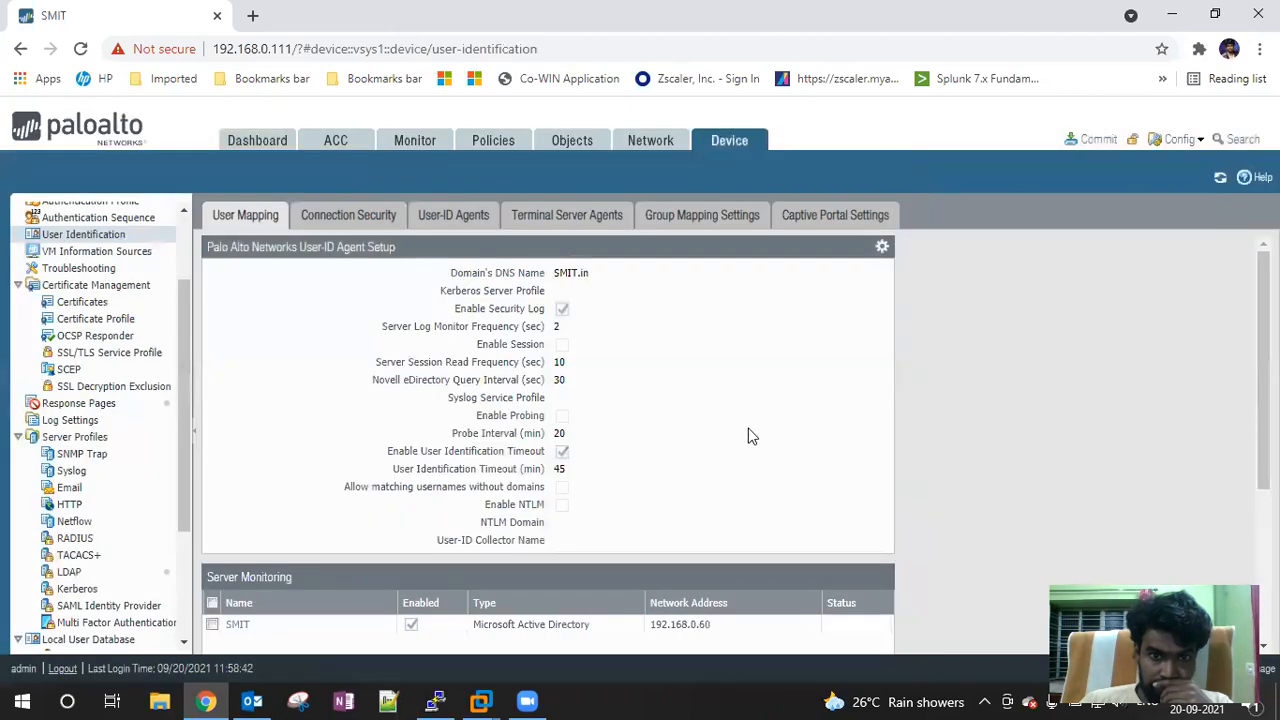
{"action": "scroll", "coordinate": [107, 275], "scroll_direction": "up", "scroll_amount": 1}
{"action": "scroll", "coordinate": [107, 275], "scroll_direction": "up", "scroll_amount": 1}
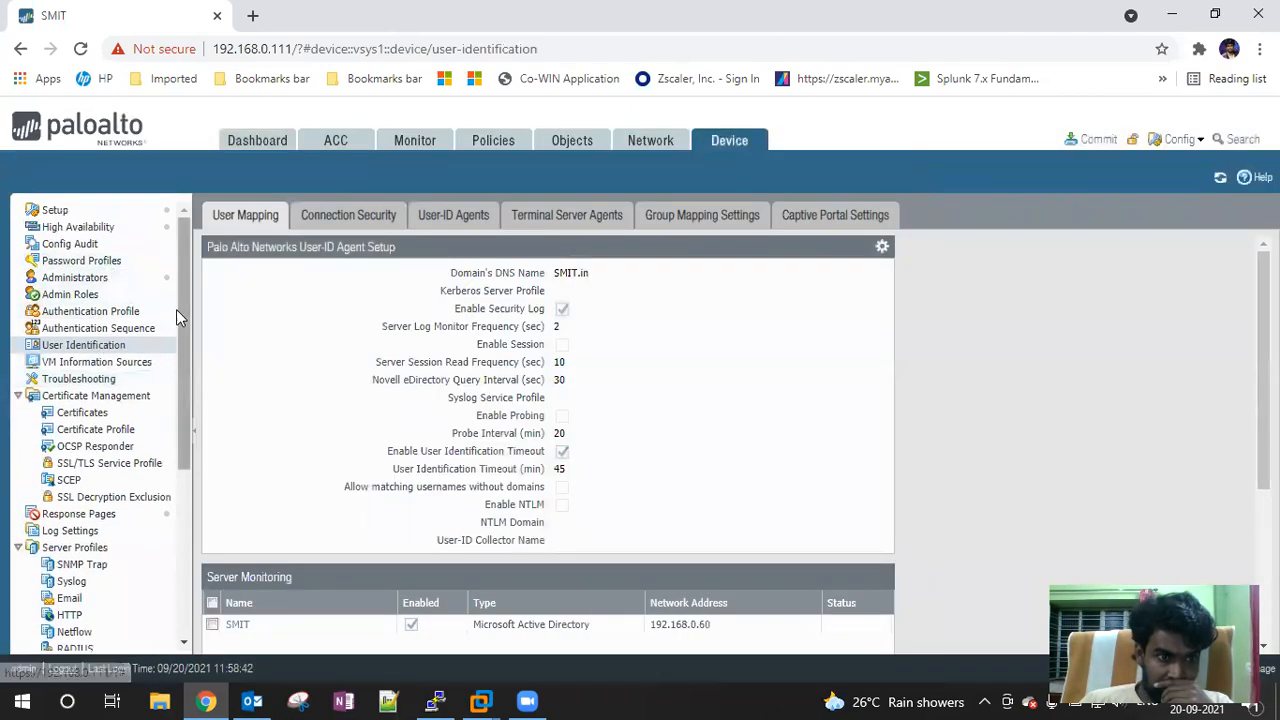
{"action": "left_click", "coordinate": [88, 333]}
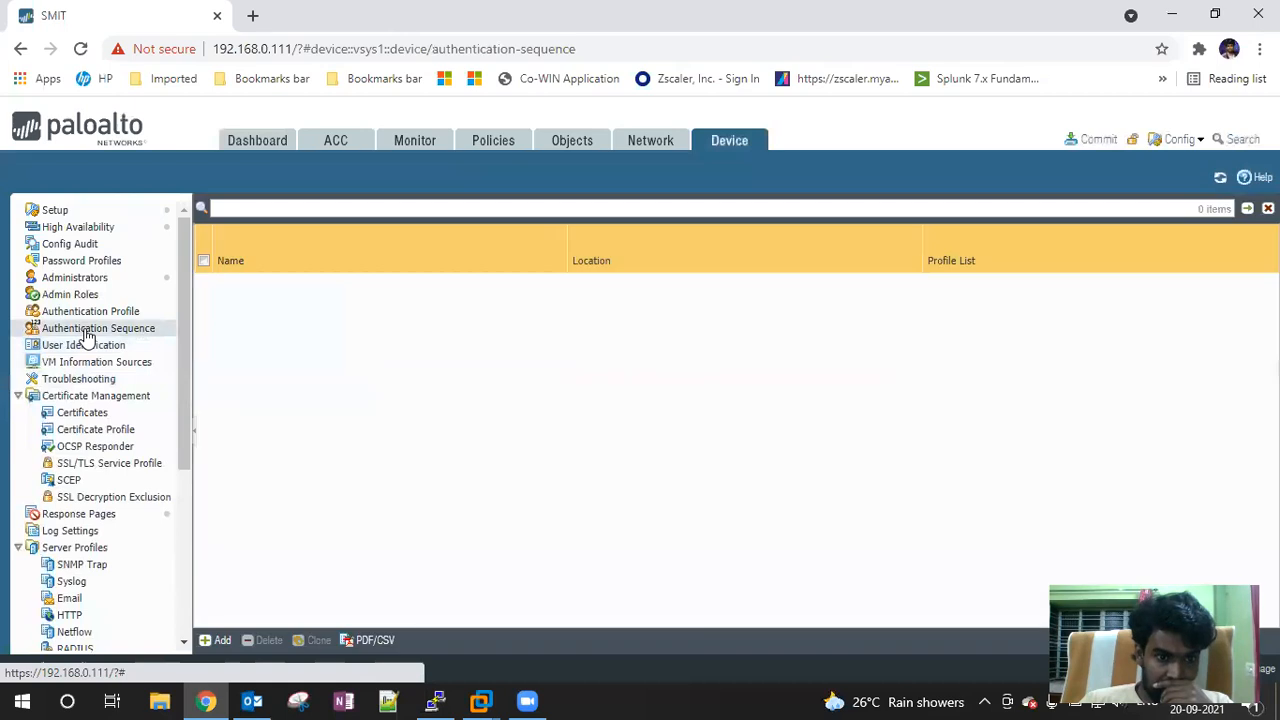
{"action": "left_click", "coordinate": [216, 642]}
{"action": "left_click", "coordinate": [874, 531]}
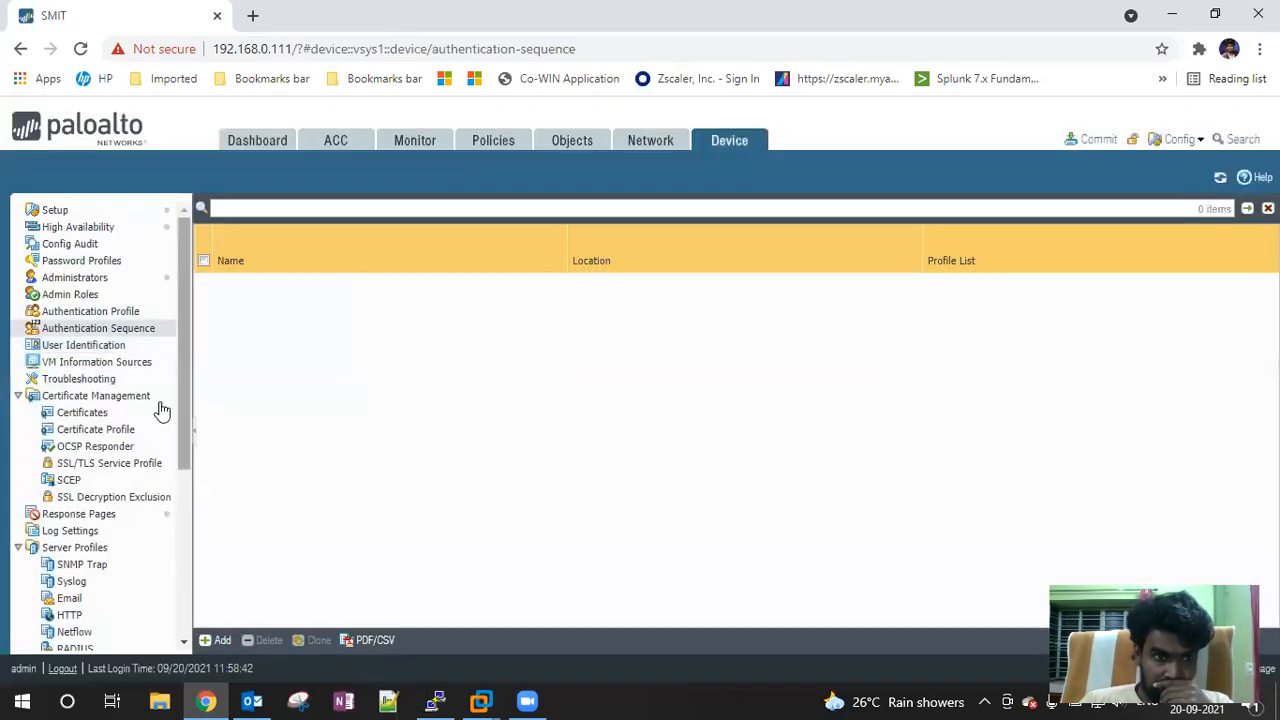
{"action": "left_click", "coordinate": [86, 312]}
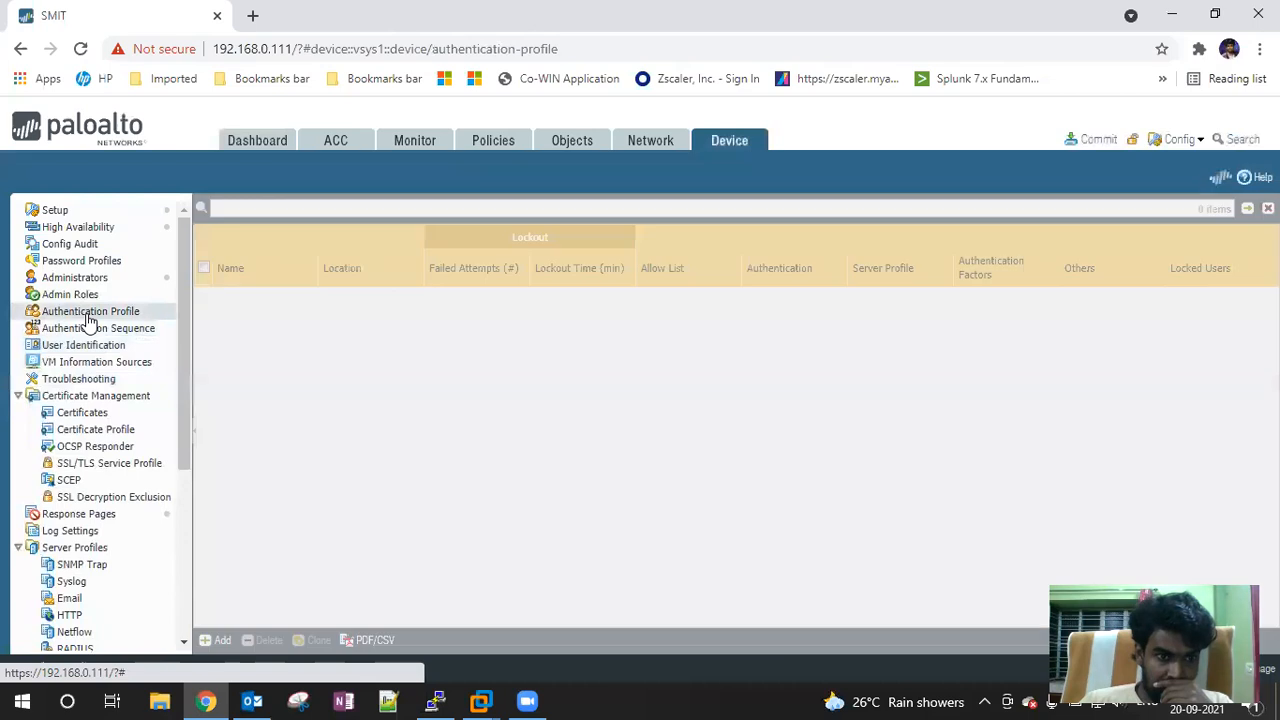
{"action": "left_click", "coordinate": [72, 296]}
{"action": "left_click", "coordinate": [74, 279]}
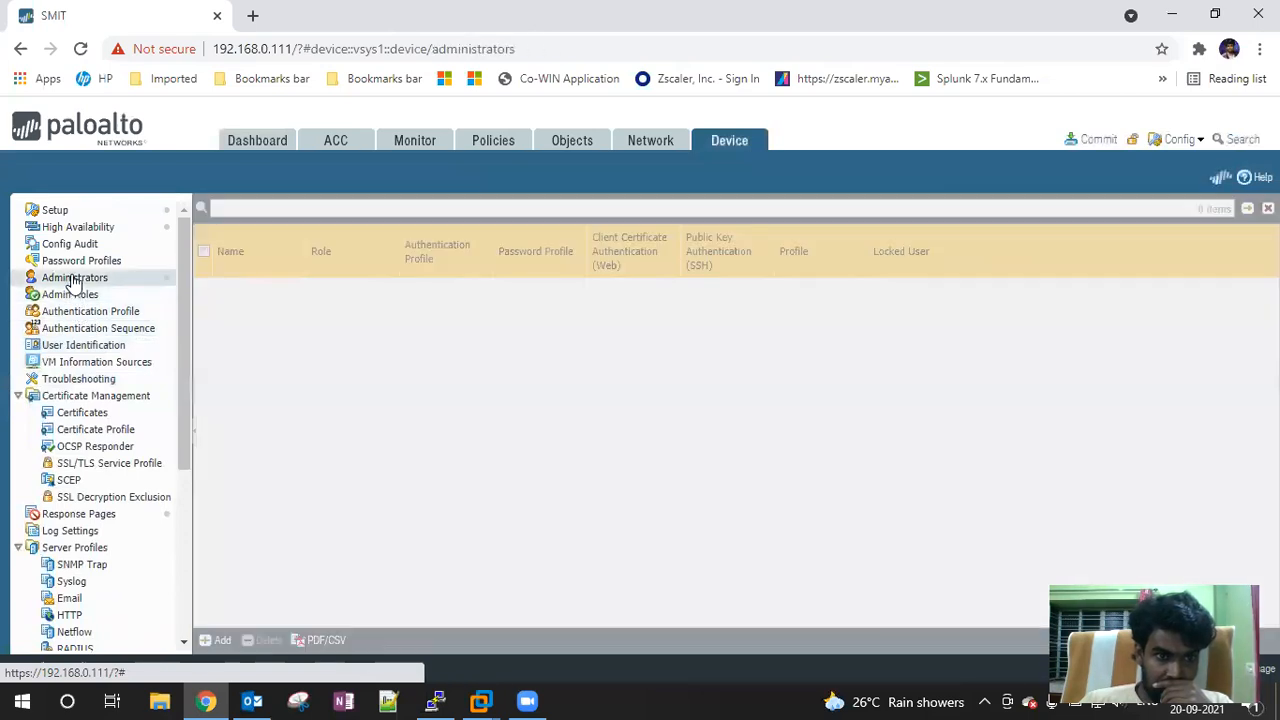
{"action": "left_click", "coordinate": [88, 364]}
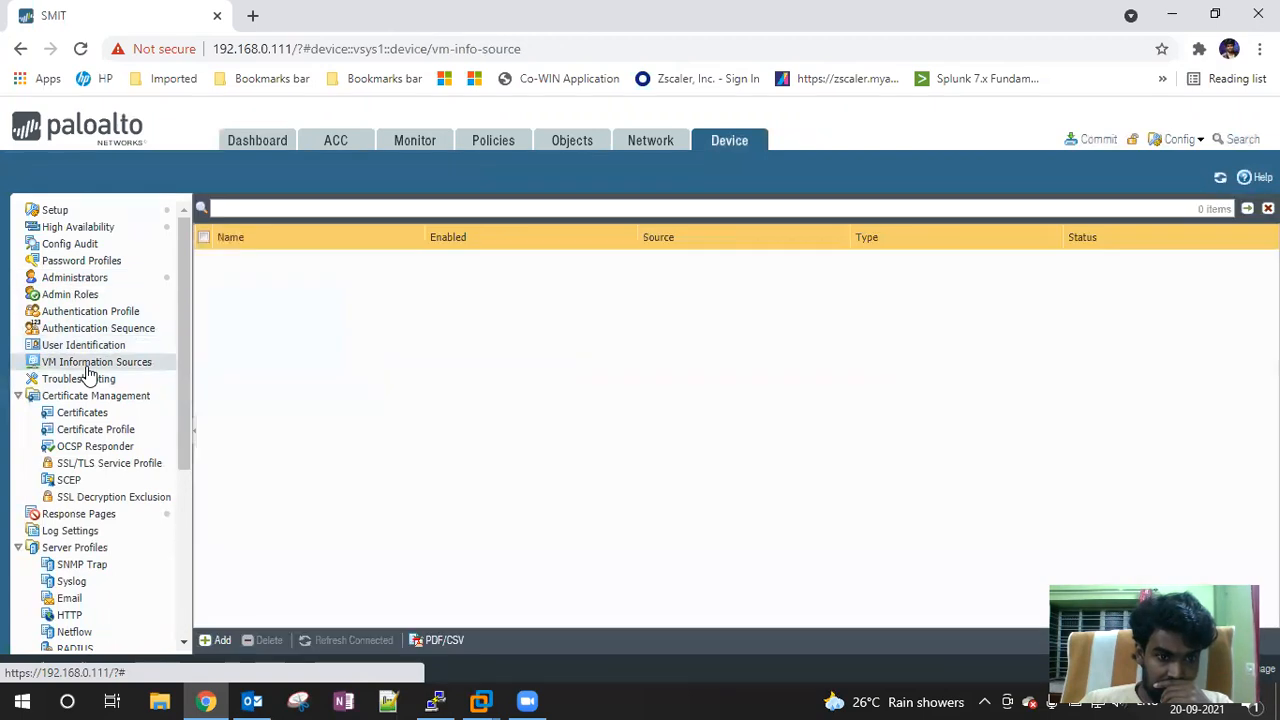
{"action": "left_click", "coordinate": [217, 640]}
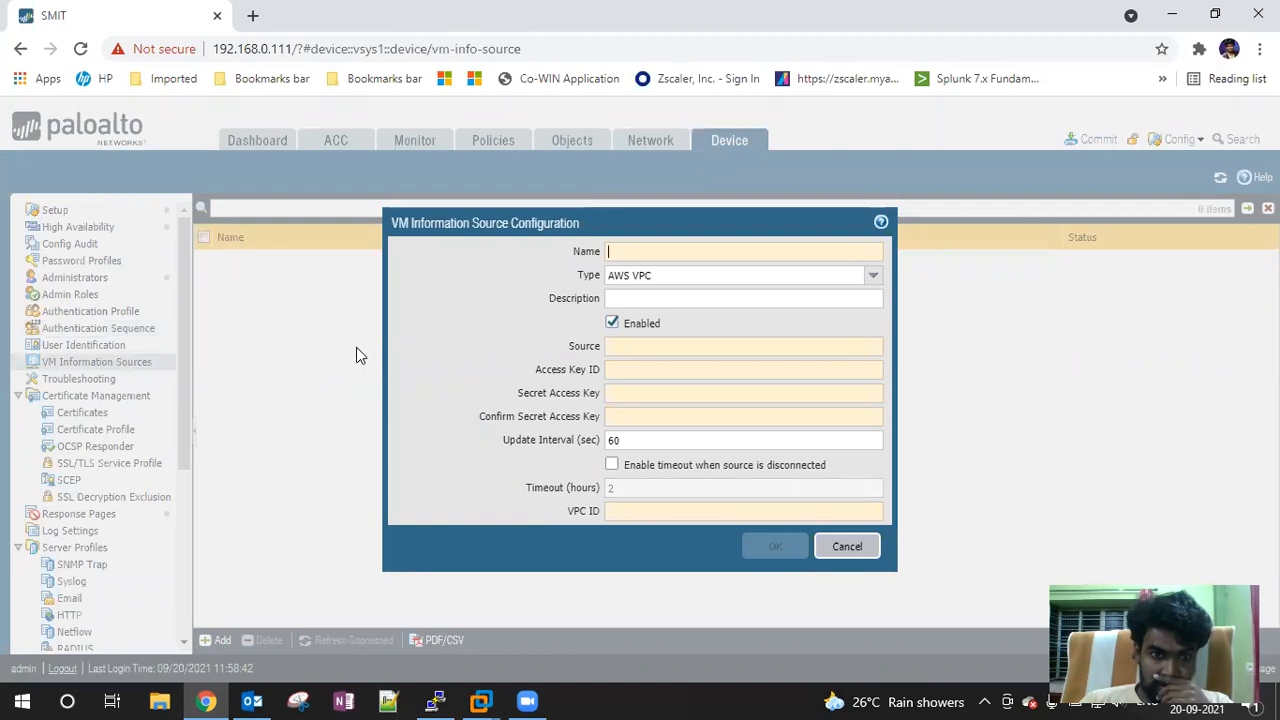
{"action": "left_click", "coordinate": [846, 547]}
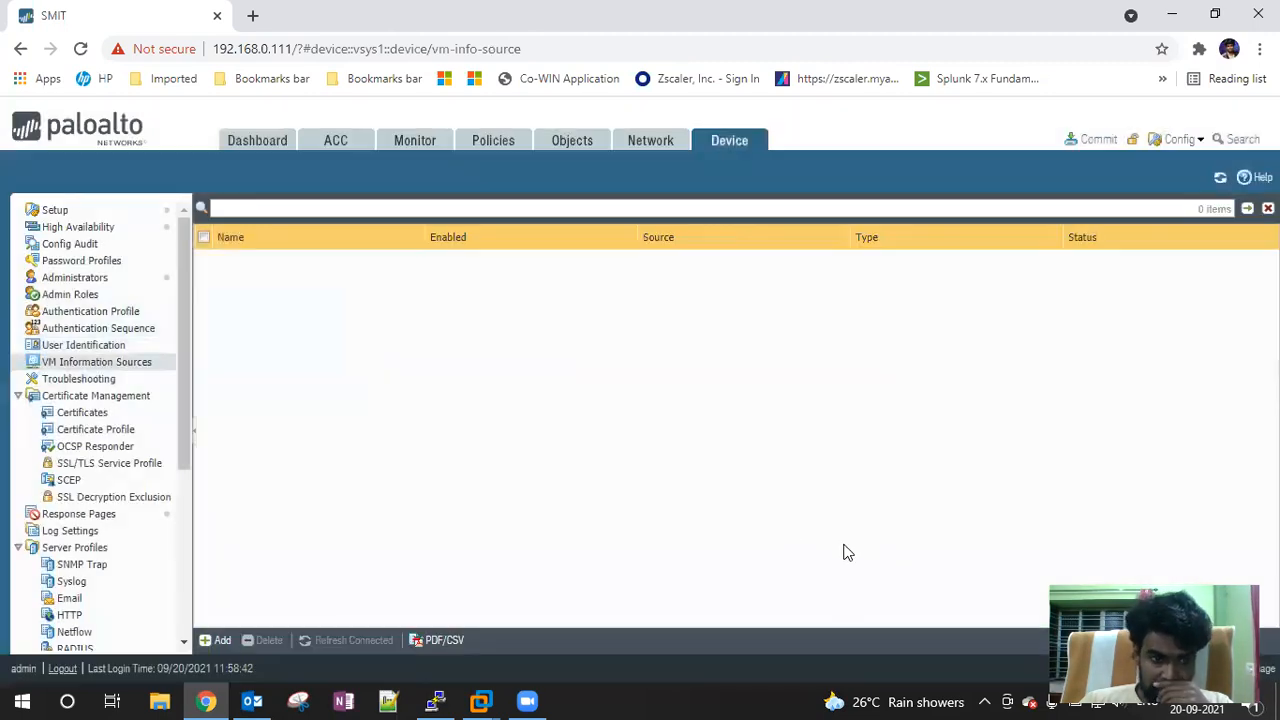
{"action": "left_click", "coordinate": [68, 346]}
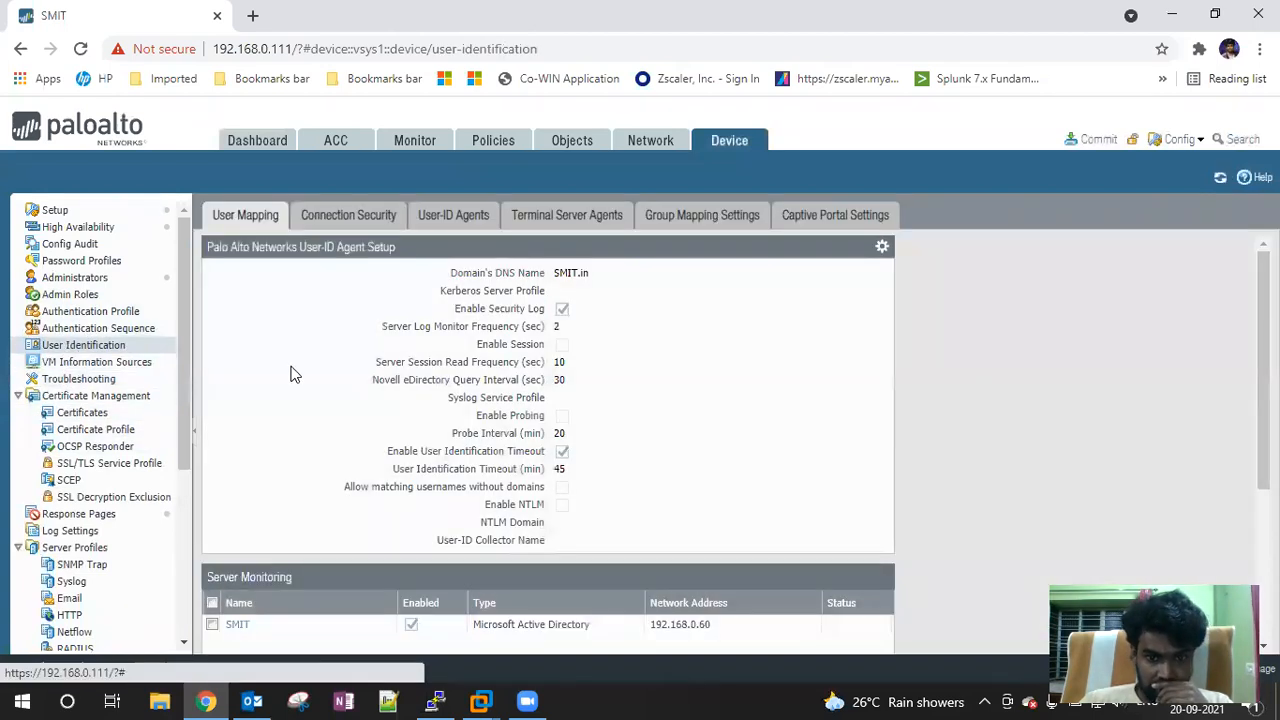
Switch to Connection Security, where the User-ID Certificate Profile is empty
{"action": "scroll", "coordinate": [290, 374], "scroll_direction": "down", "scroll_amount": 3}
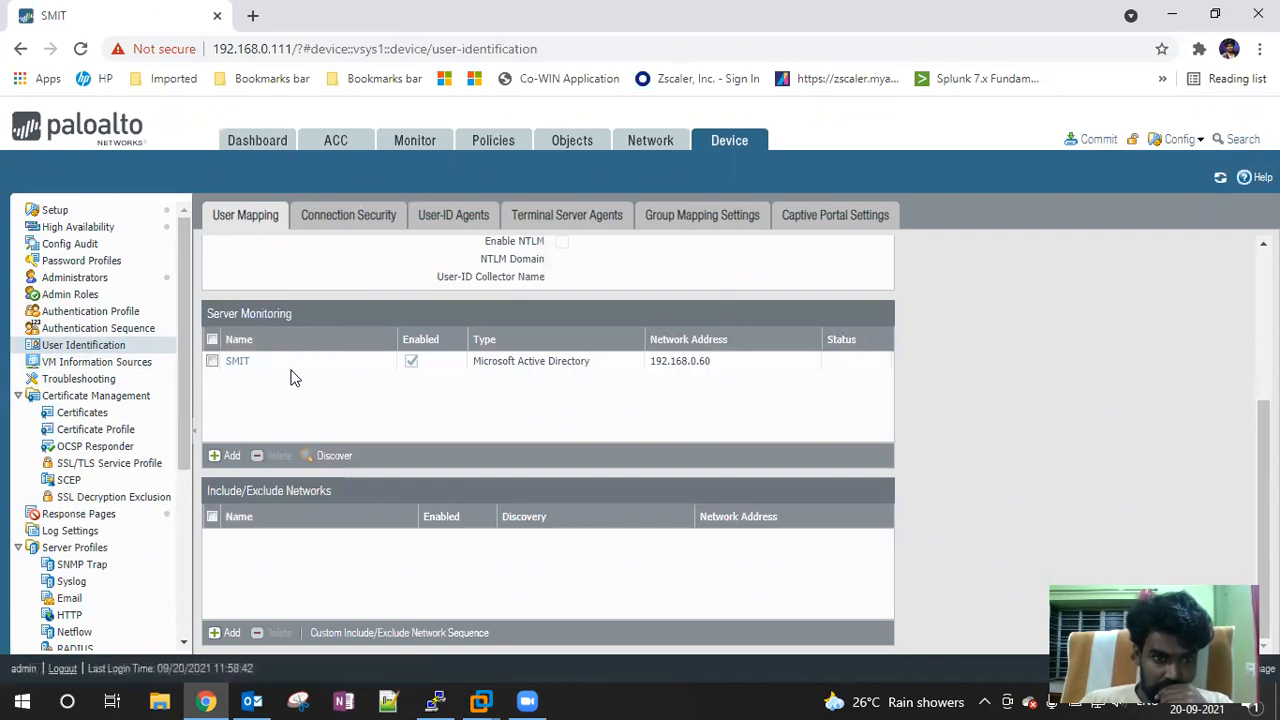
{"action": "scroll", "coordinate": [261, 392], "scroll_direction": "up", "scroll_amount": 3}
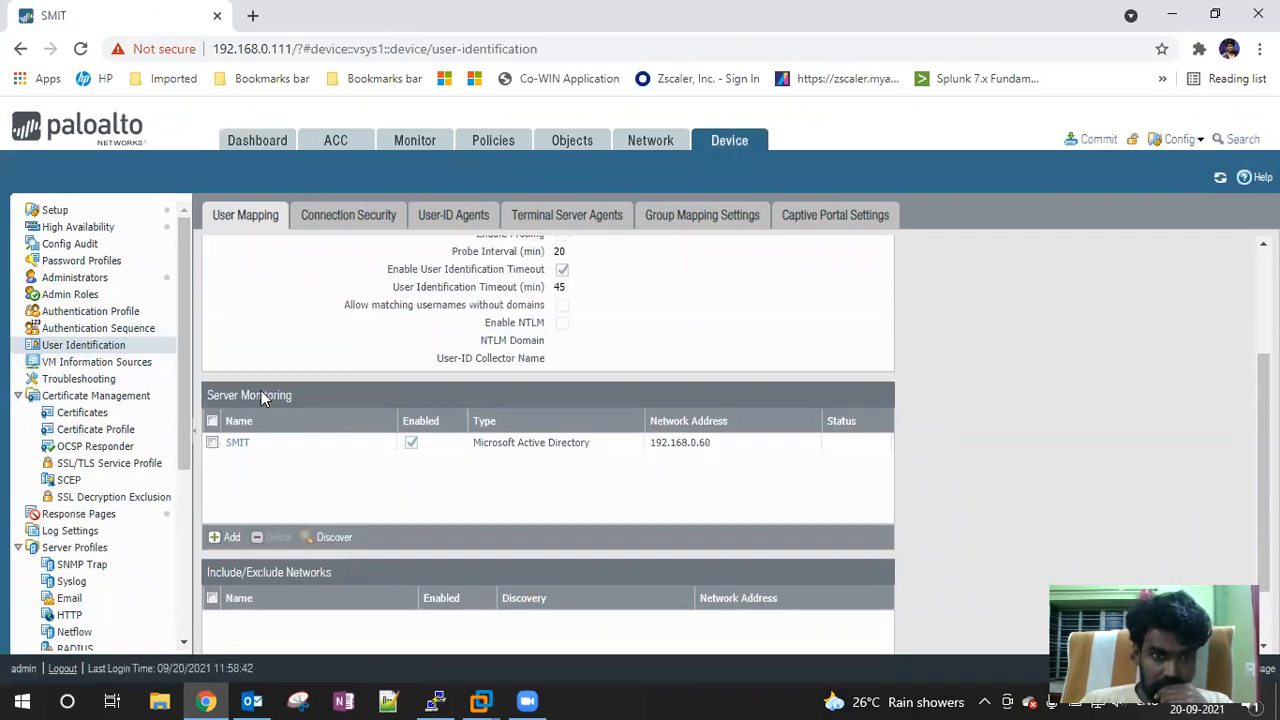
{"action": "scroll", "coordinate": [261, 398], "scroll_direction": "up", "scroll_amount": 2}
{"action": "left_click", "coordinate": [337, 214]}
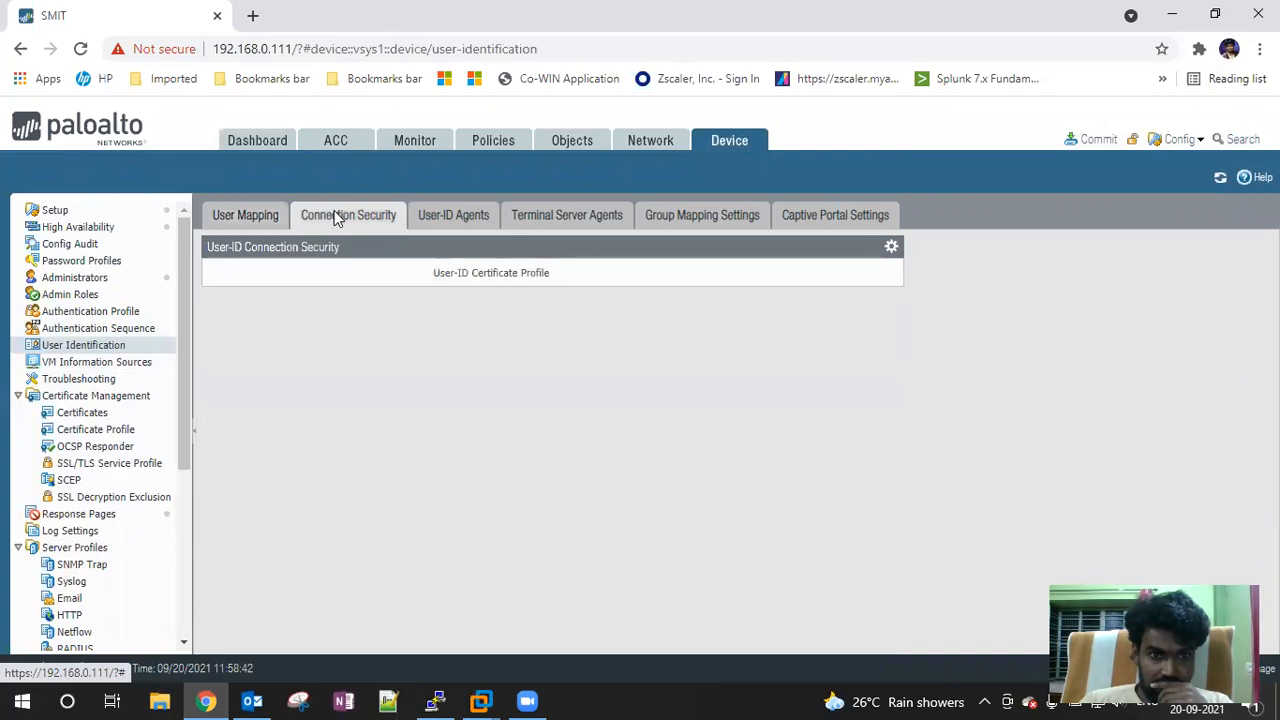
Inspect the Connection Security certificate profile choices and cancel without changes
{"action": "left_click", "coordinate": [891, 246]}
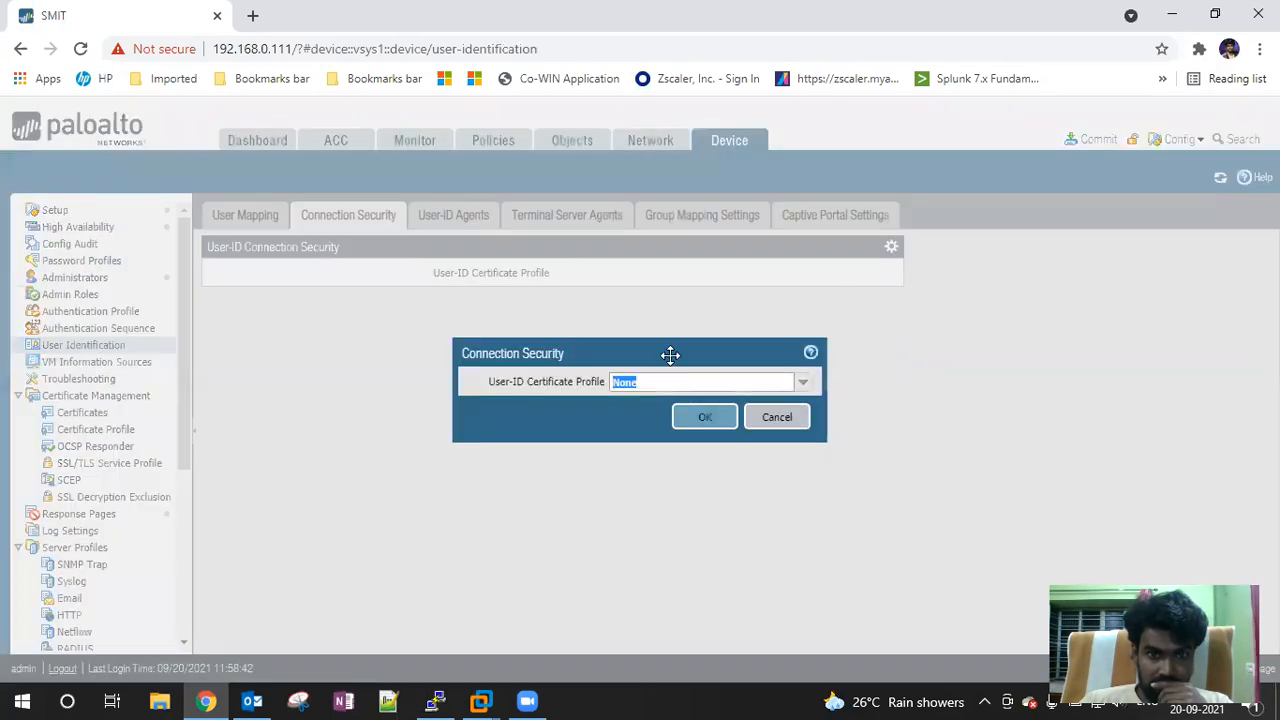
{"action": "left_click", "coordinate": [803, 384]}
{"action": "left_click", "coordinate": [805, 388]}
{"action": "left_click", "coordinate": [774, 416]}
Check User-ID Agents and Terminal Server Agents without adding any, then return to User Mapping
{"action": "left_click", "coordinate": [433, 216]}
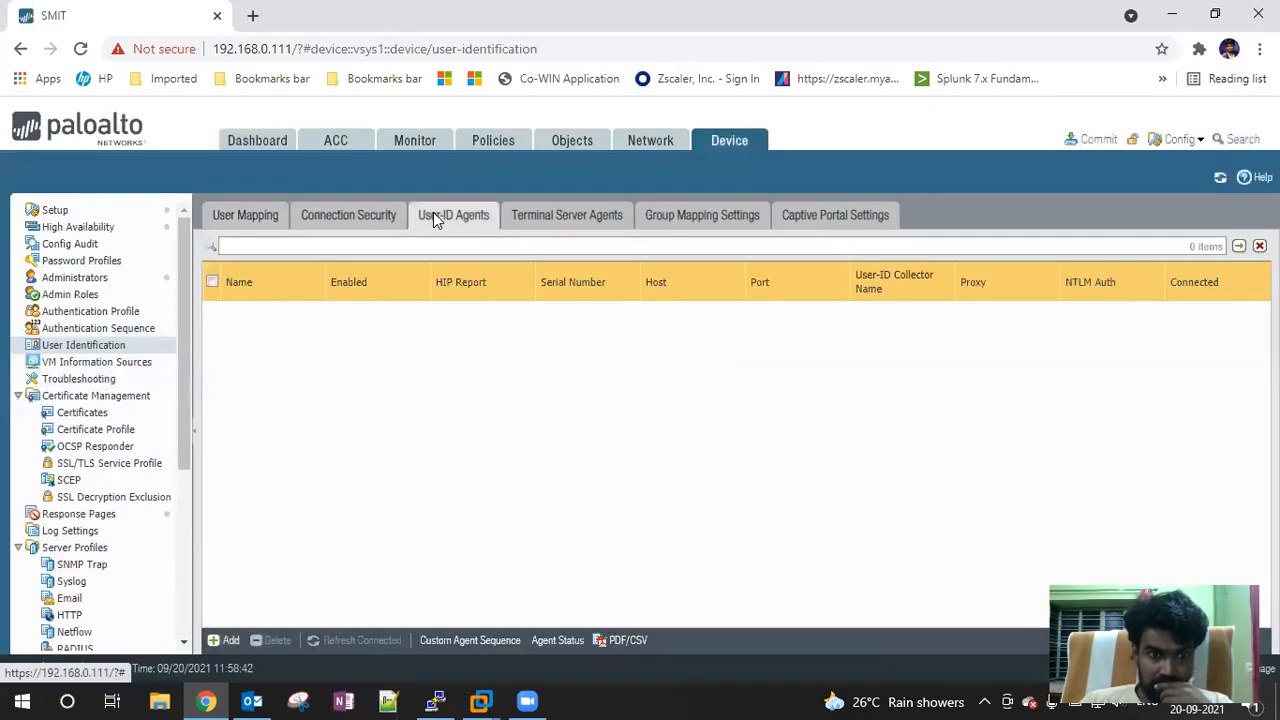
{"action": "left_click", "coordinate": [222, 640]}
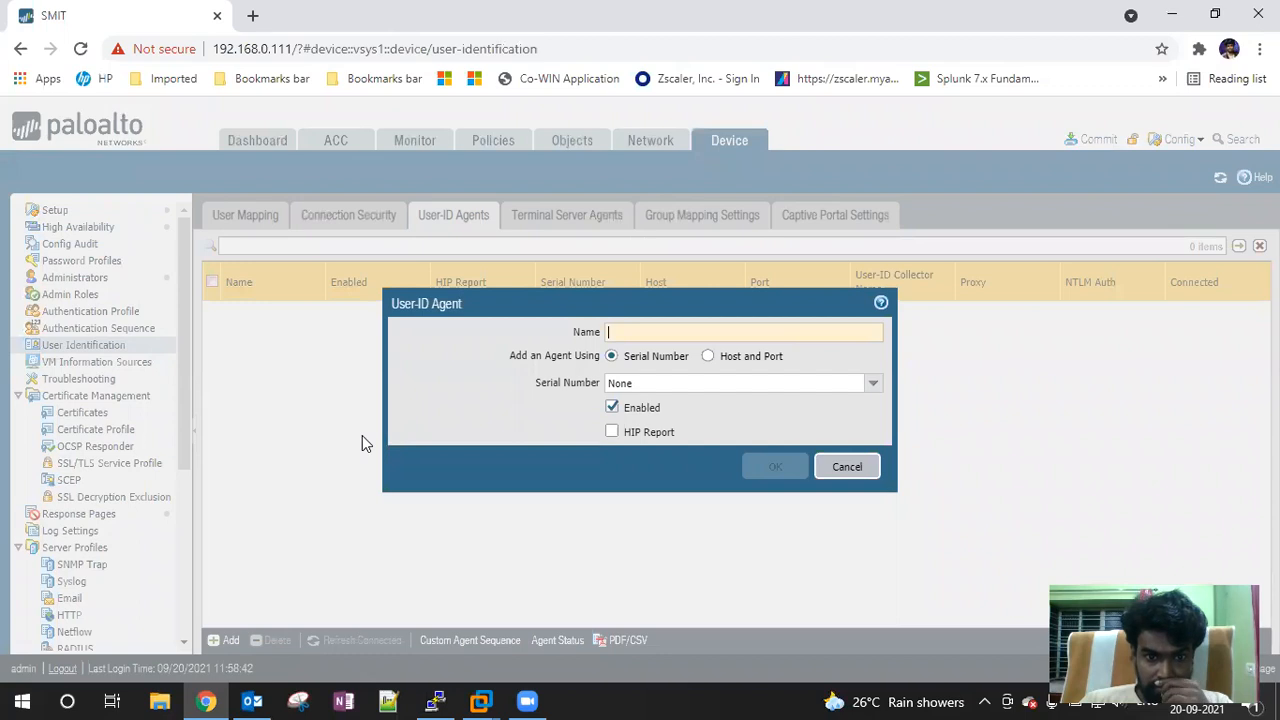
{"action": "left_click", "coordinate": [846, 470]}
{"action": "left_click", "coordinate": [576, 222]}
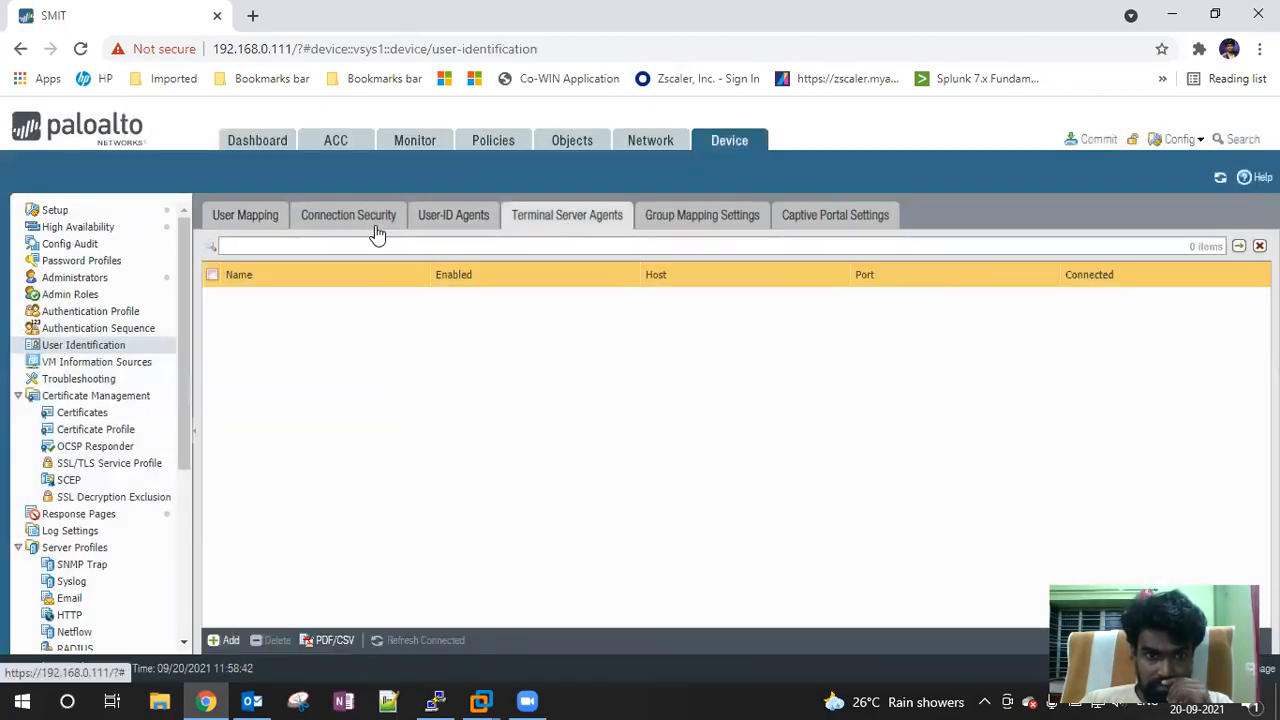
{"action": "left_click", "coordinate": [226, 216]}
{"action": "scroll", "coordinate": [452, 457], "scroll_direction": "down", "scroll_amount": 3}
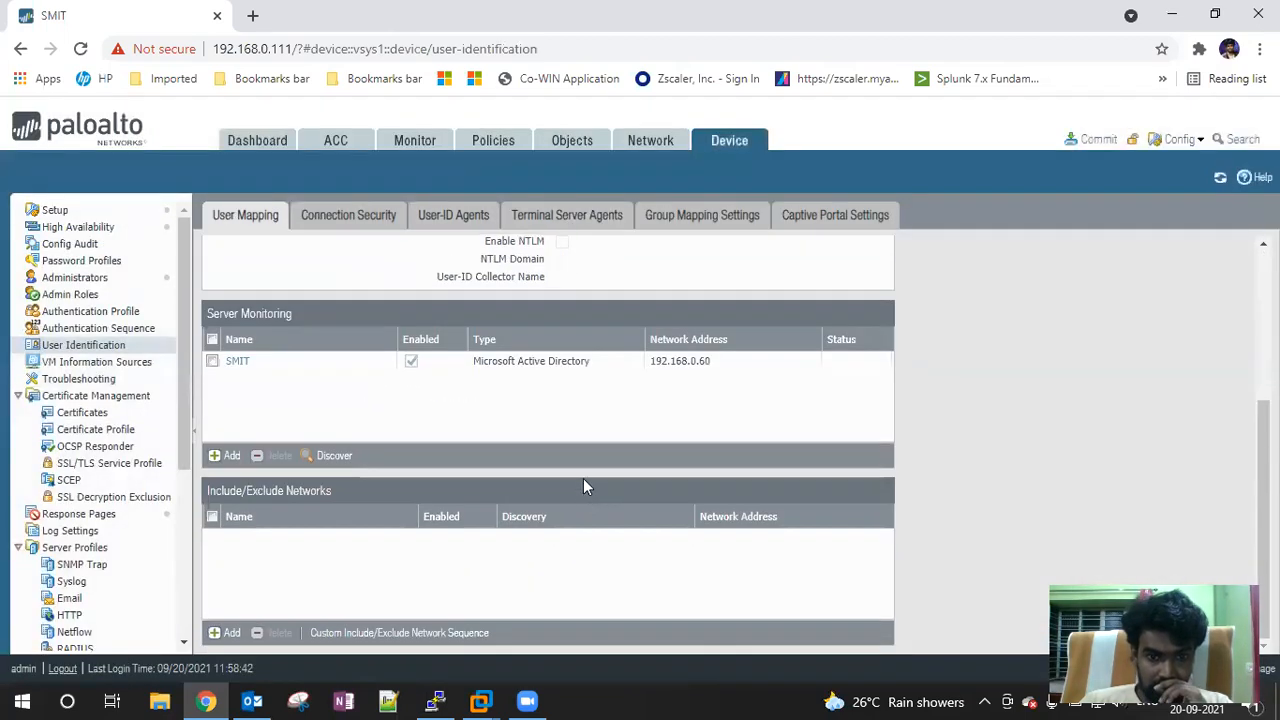
Open a new Server Monitoring entry and the SMIT server entry, cancelling both unchanged
{"action": "left_click", "coordinate": [224, 456]}
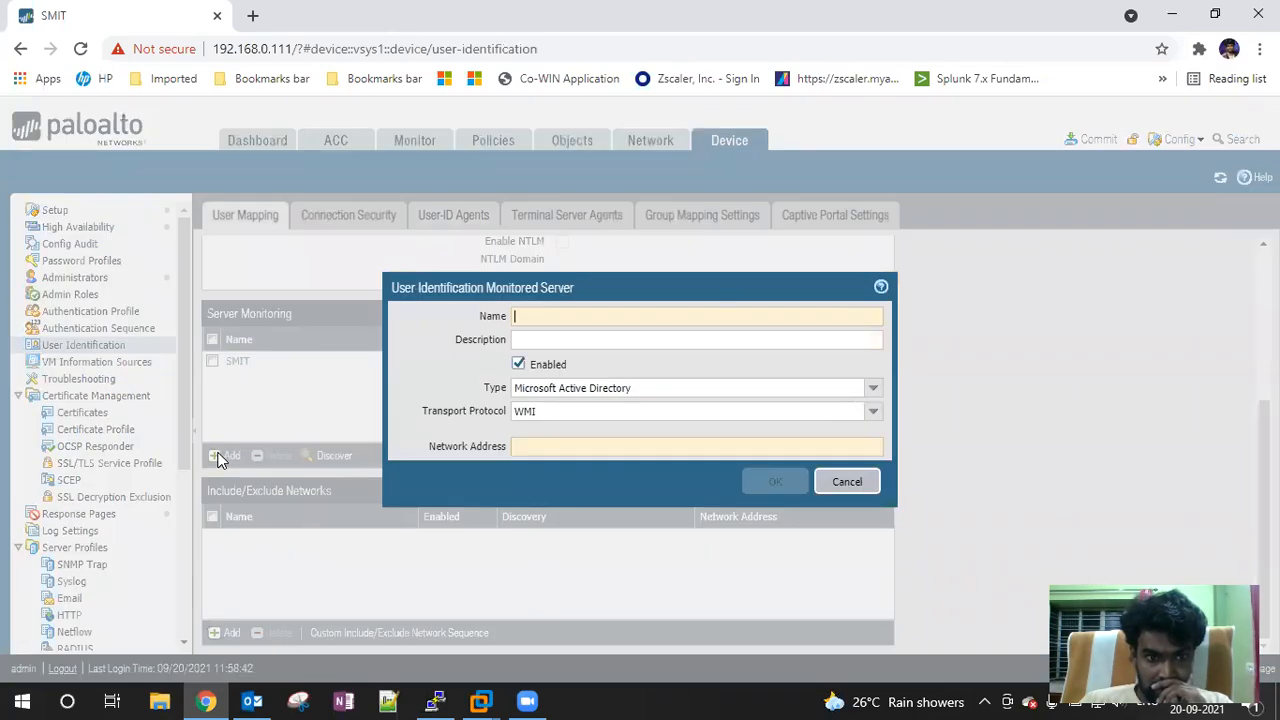
{"action": "left_click", "coordinate": [847, 481]}
{"action": "left_click", "coordinate": [236, 362]}
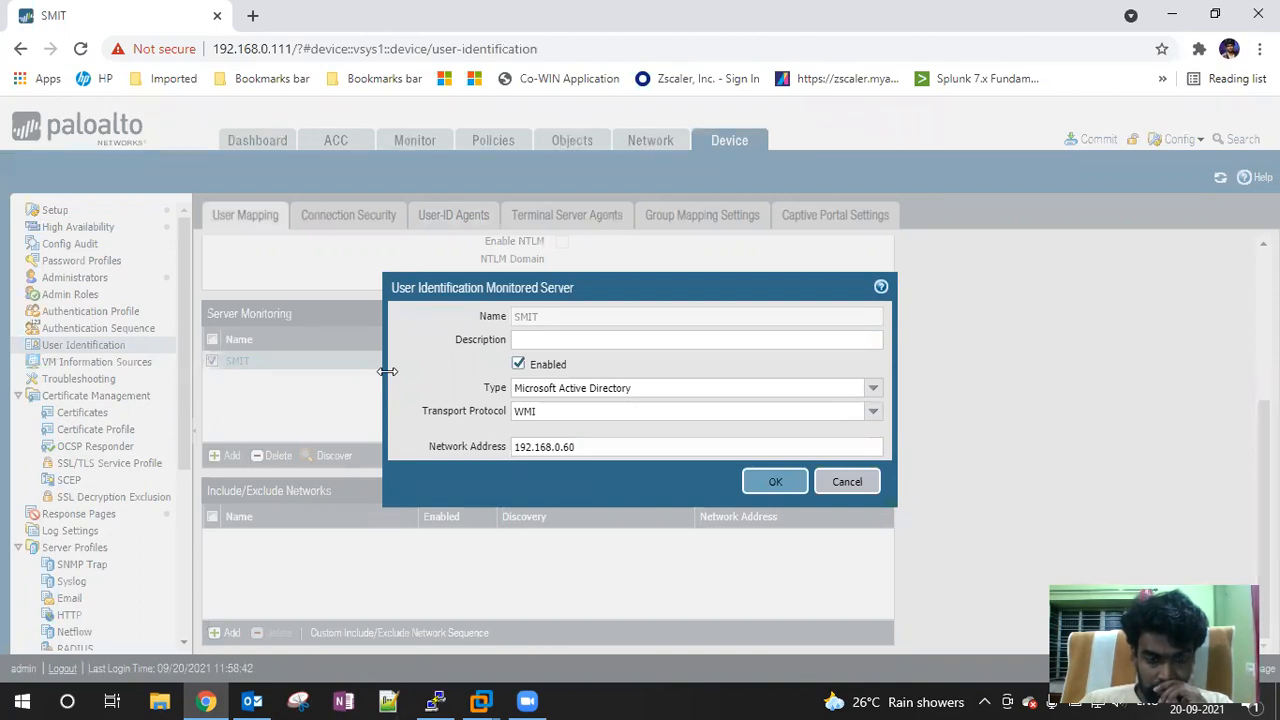
{"action": "left_click", "coordinate": [837, 481]}
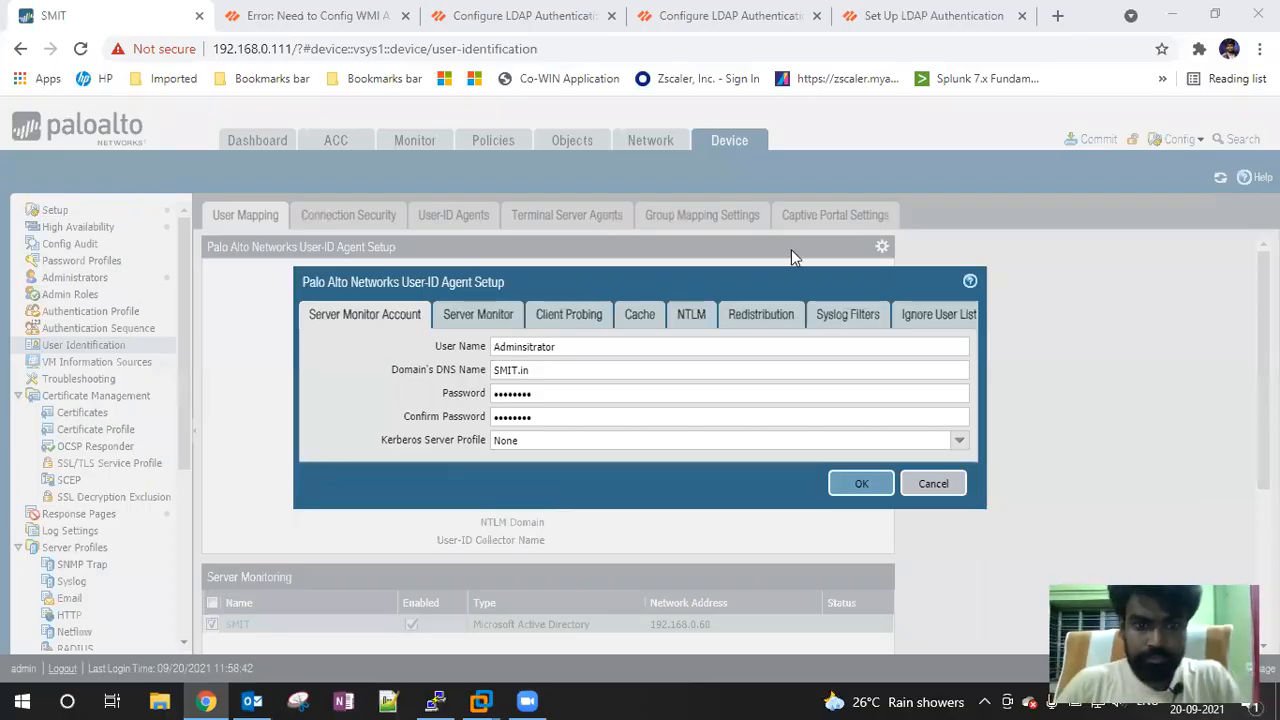
Correct the monitor account user name to Administrator and save the setup
{"action": "left_click", "coordinate": [585, 346]}
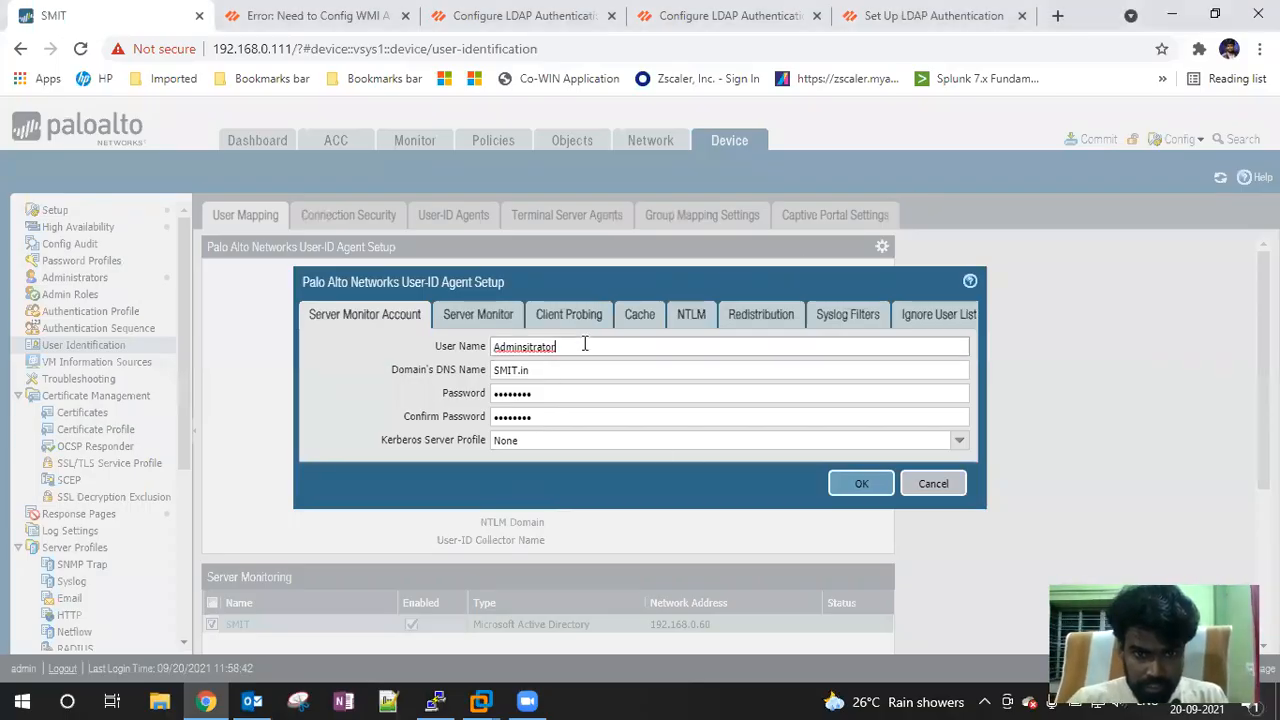
{"action": "key", "text": "BackSpace"}
{"action": "key", "text": "BackSpace"}
{"action": "key", "text": "BackSpace"}
{"action": "key", "text": "BackSpace"}
{"action": "key", "text": "BackSpace"}
{"action": "key", "text": "BackSpace"}
{"action": "key", "text": "BackSpace"}
{"action": "key", "text": "BackSpace"}
{"action": "key", "text": "BackSpace"}
{"action": "key", "text": "BackSpace"}
{"action": "key", "text": "BackSpace"}
{"action": "key", "text": "BackSpace"}
{"action": "key", "text": "BackSpace"}
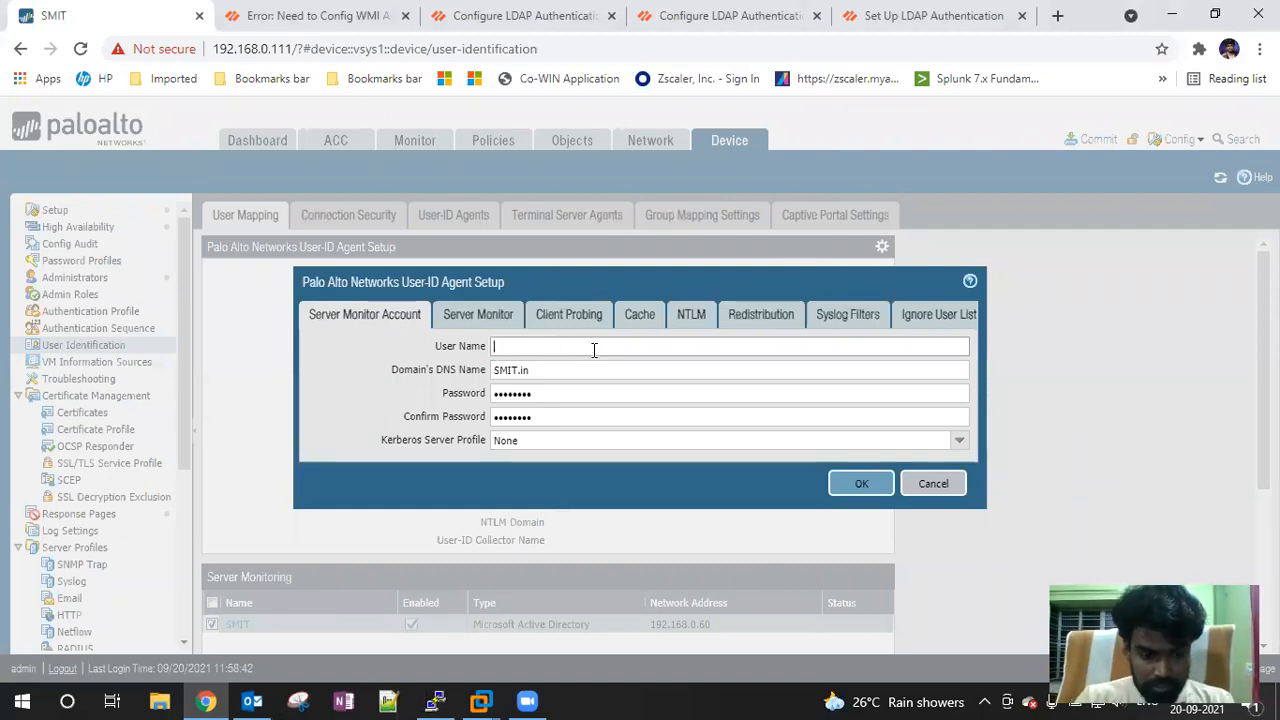
{"action": "type", "text": "Administrator"}
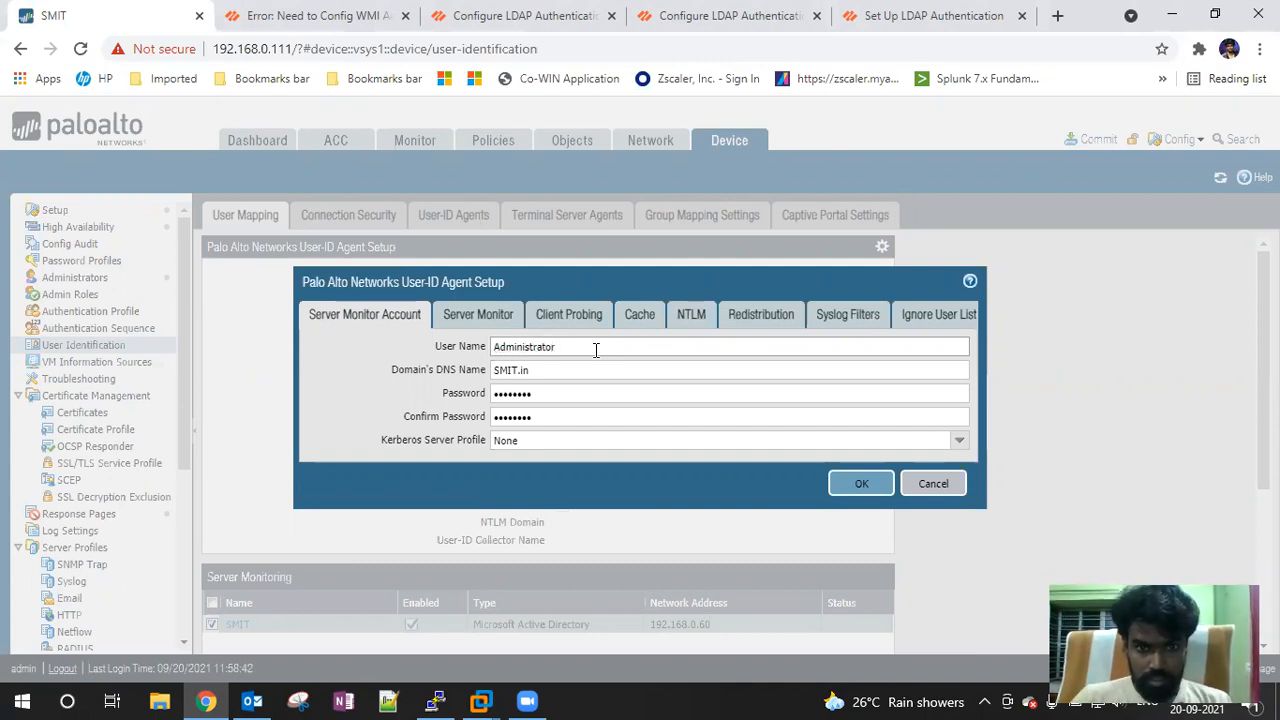
{"action": "left_click", "coordinate": [861, 483]}
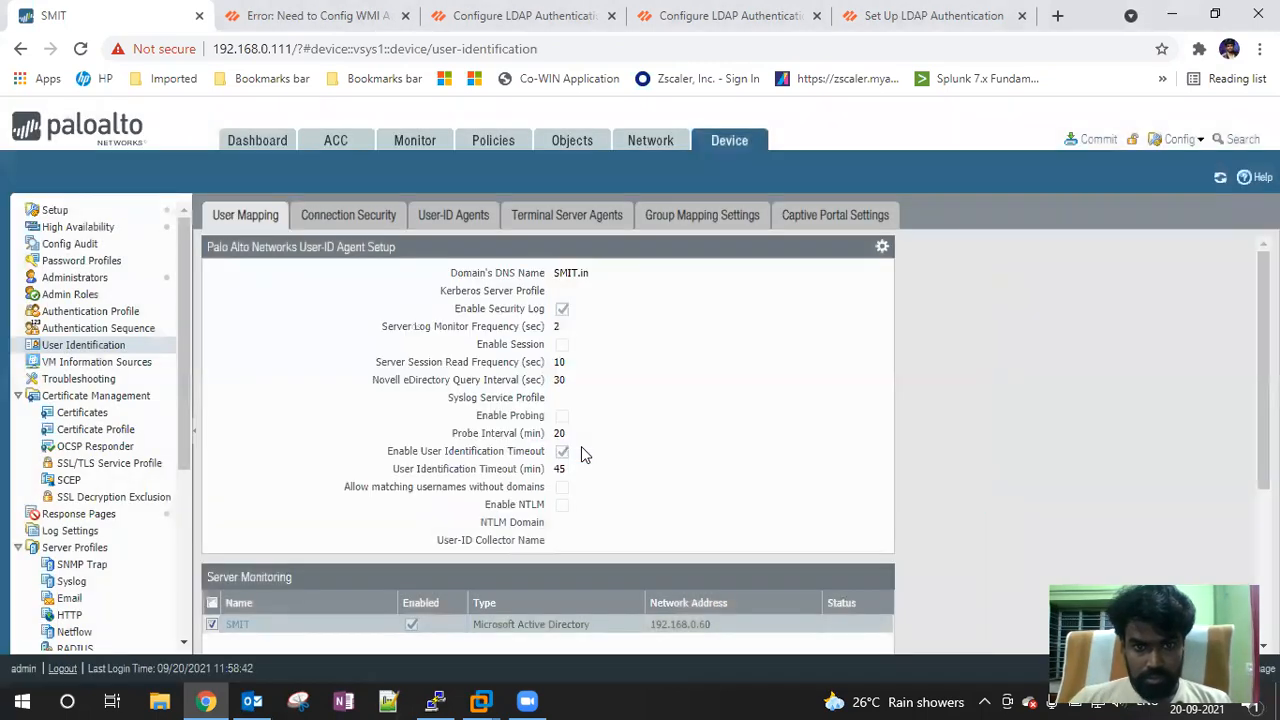
Commit the changes; it fails requiring domain\username format, so close the report
{"action": "left_click", "coordinate": [1090, 141]}
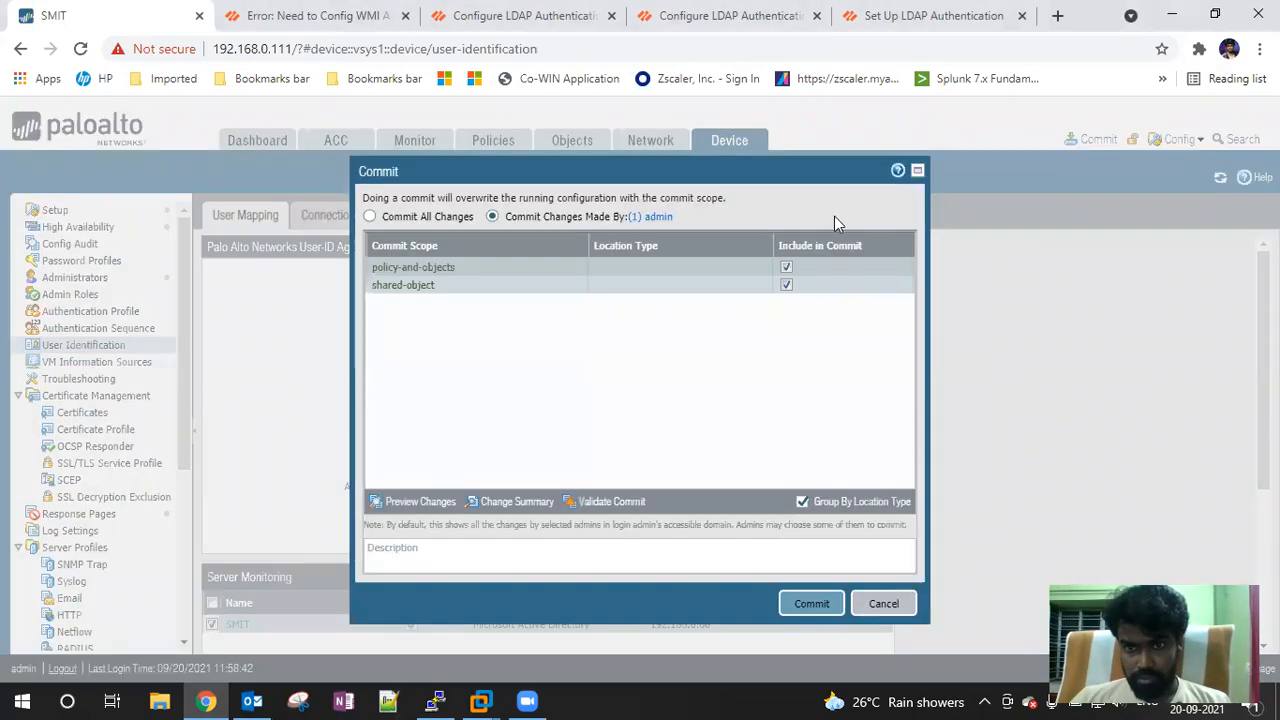
{"action": "left_click", "coordinate": [812, 604]}
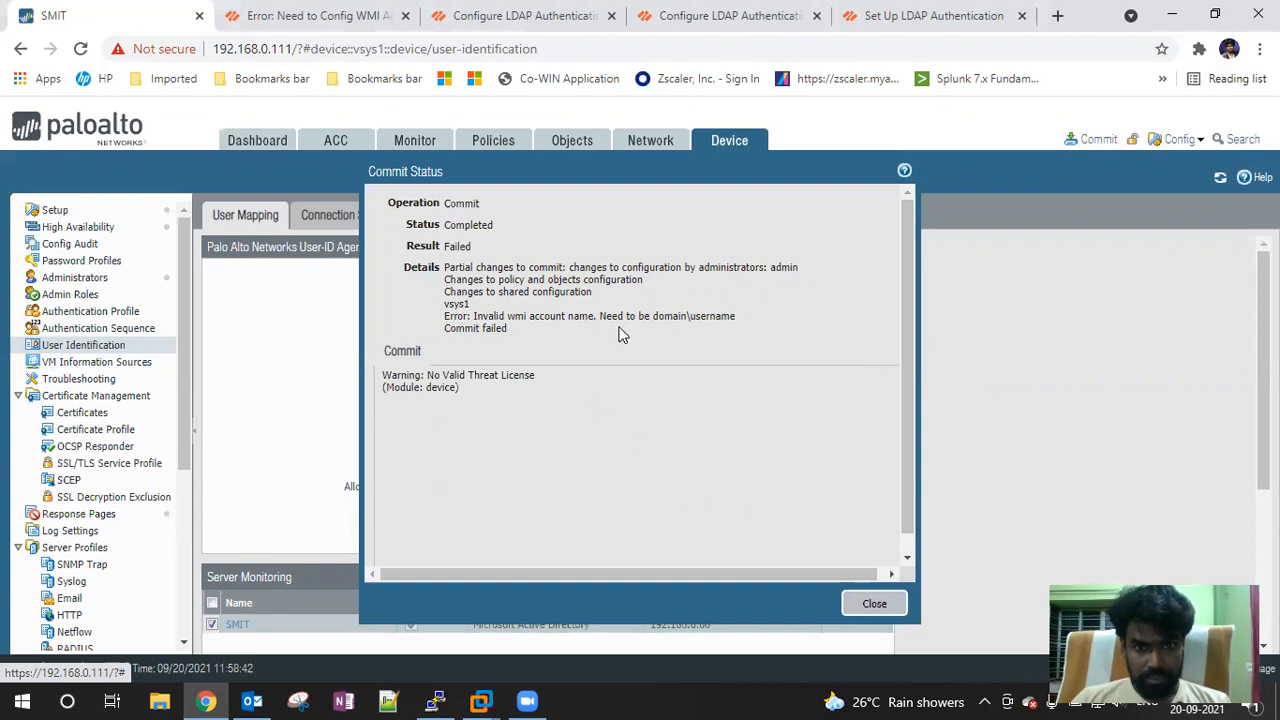
{"action": "left_click", "coordinate": [874, 603]}
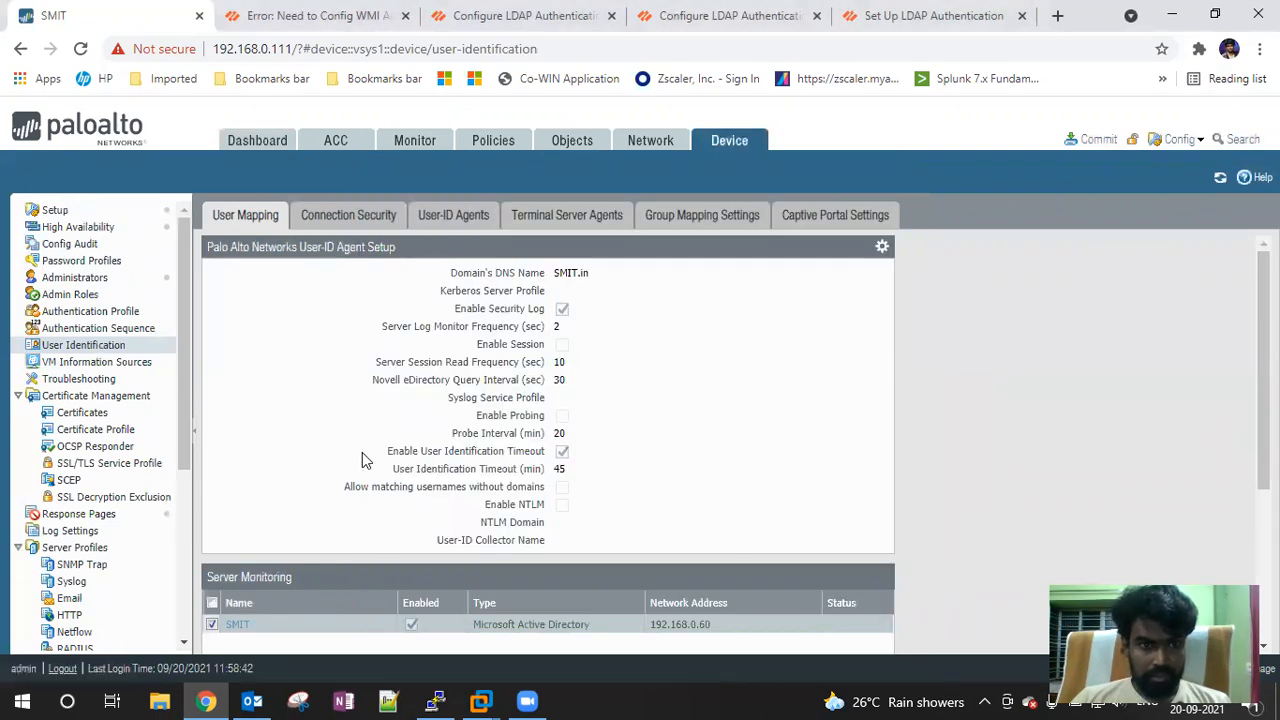
Change the server monitor account user name to SMIT\Administrator
{"action": "left_click", "coordinate": [881, 247]}
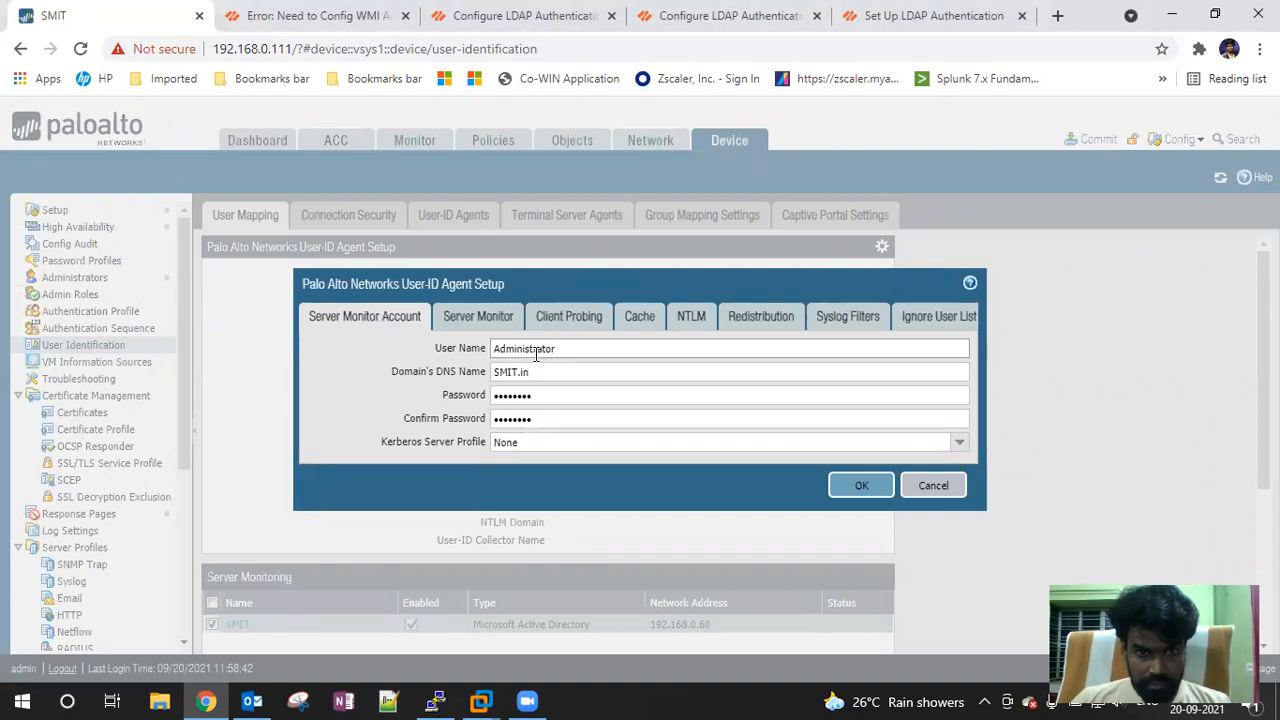
{"action": "left_click", "coordinate": [495, 350]}
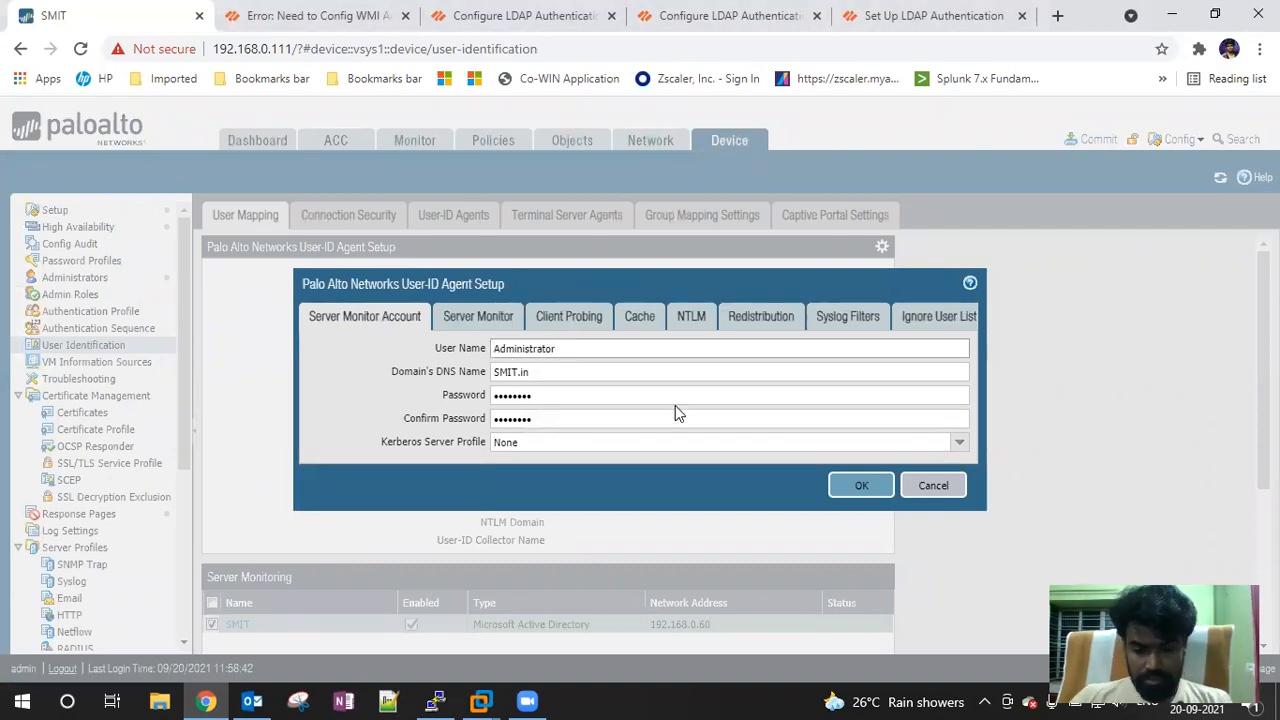
{"action": "type", "text": "SMIT\\"}
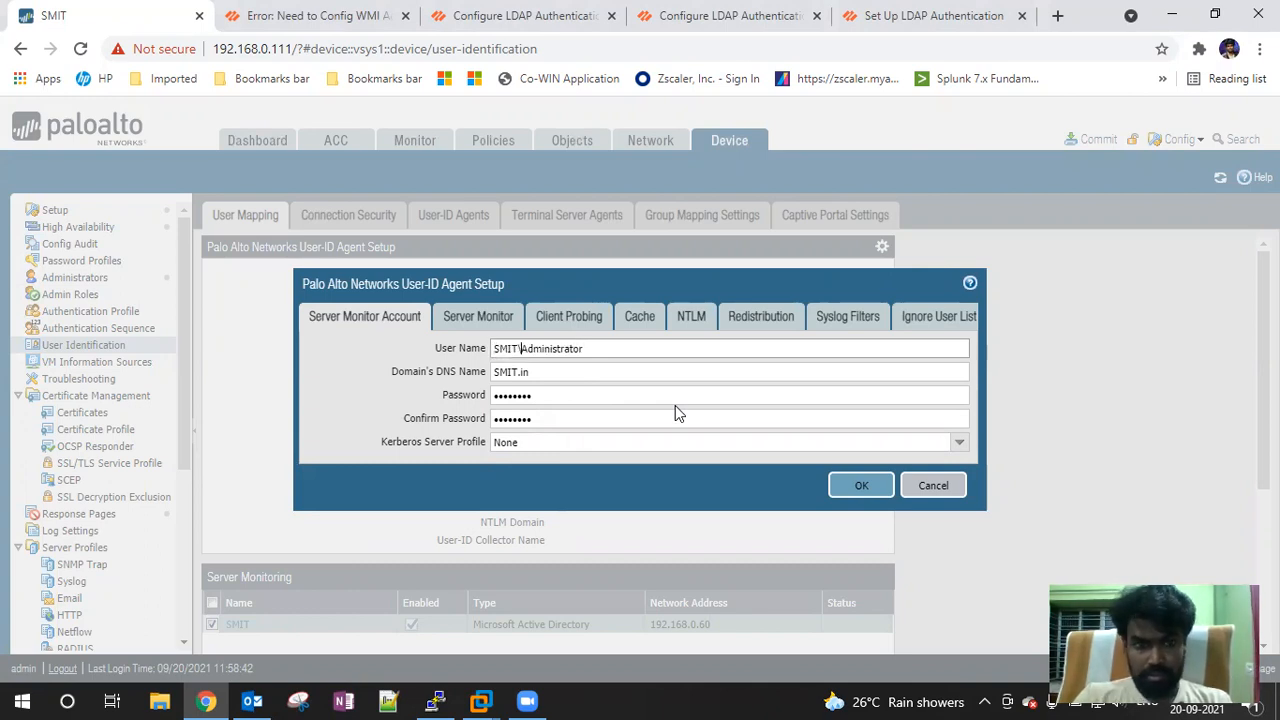
Re-enter the account password and its confirmation, save, and bring up the Commit dialog
{"action": "left_click_drag", "start_coordinate": [565, 397], "coordinate": [459, 393]}
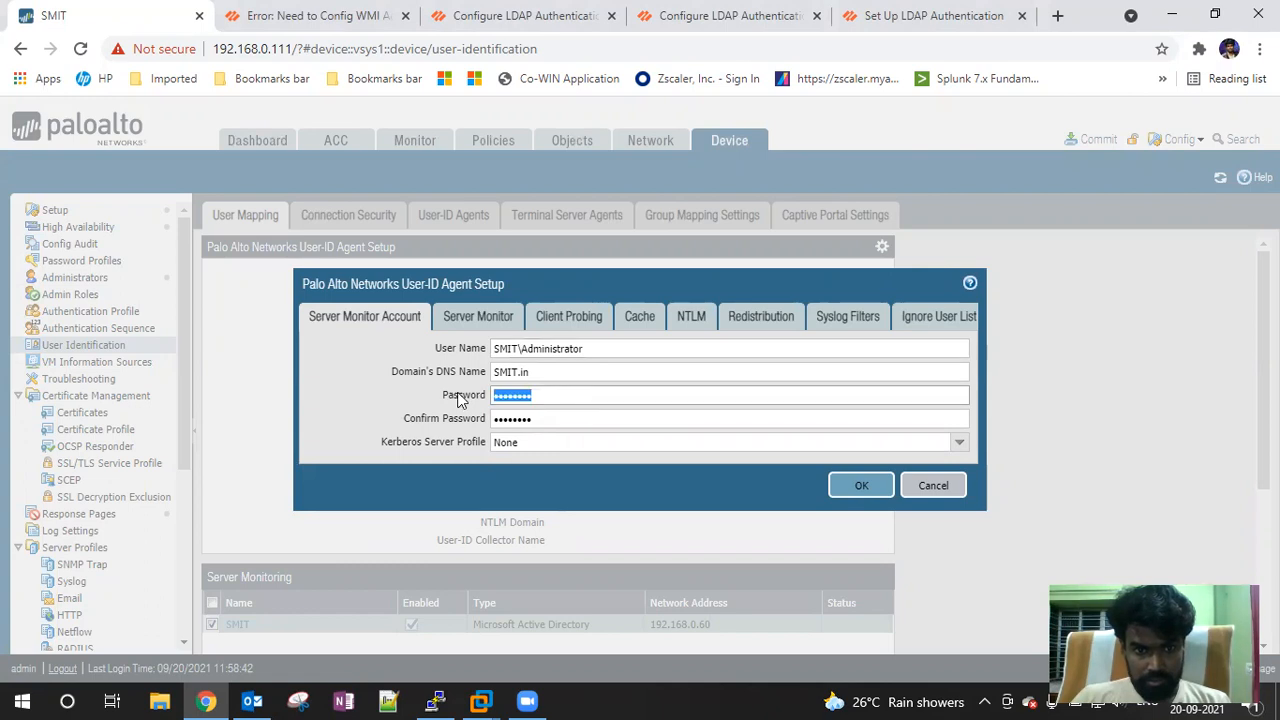
{"action": "type", "text": "•••••"}
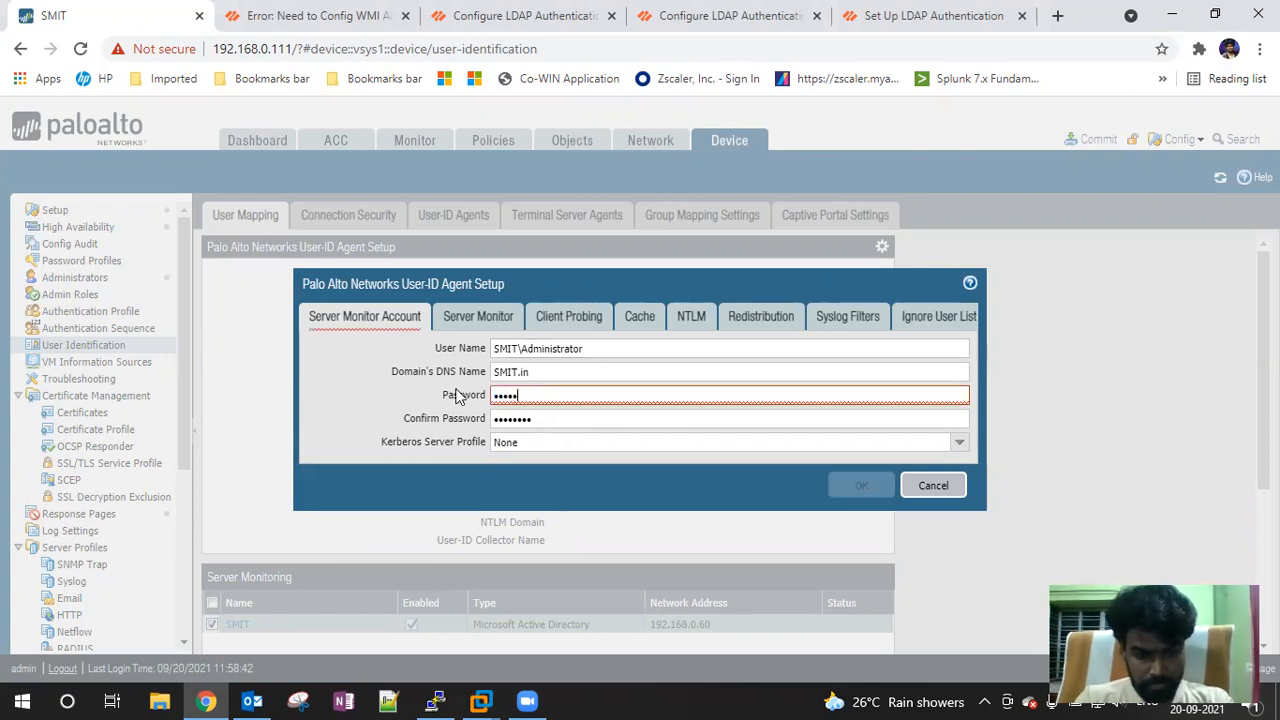
{"action": "key", "text": "BackSpace"}
{"action": "key", "text": "BackSpace"}
{"action": "key", "text": "BackSpace"}
{"action": "key", "text": "BackSpace"}
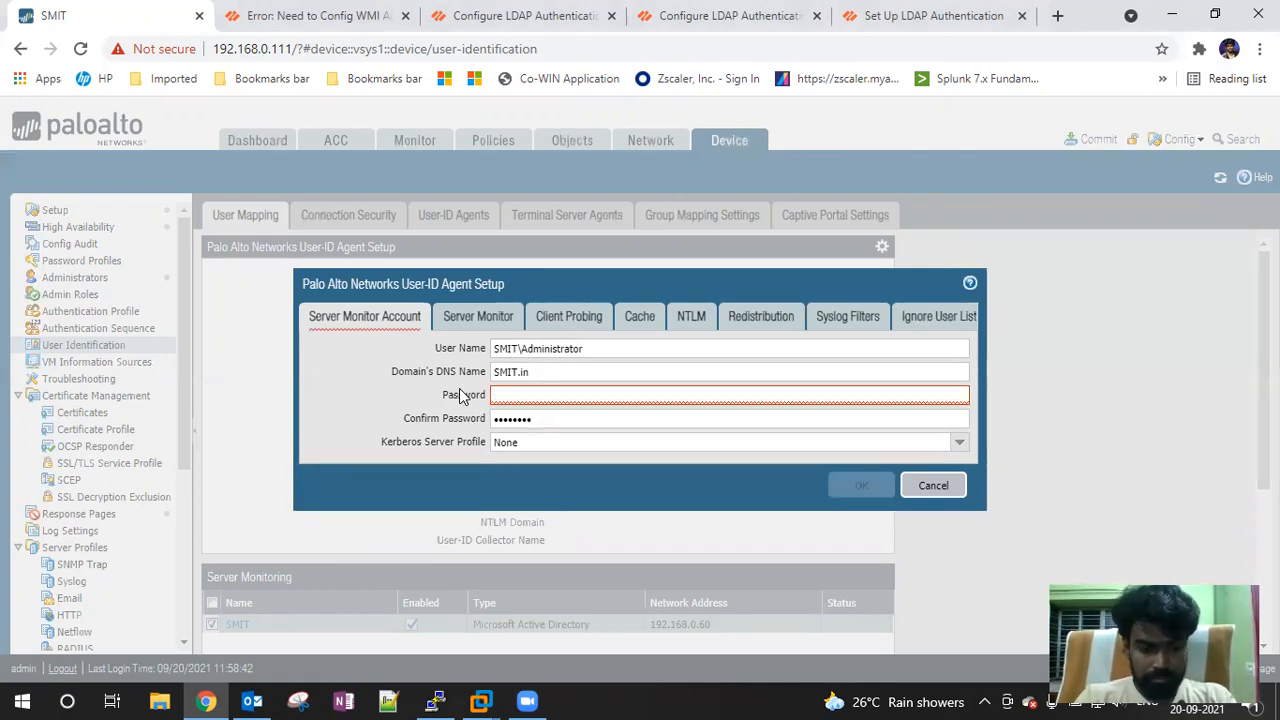
{"action": "type", "text": "••••••"}
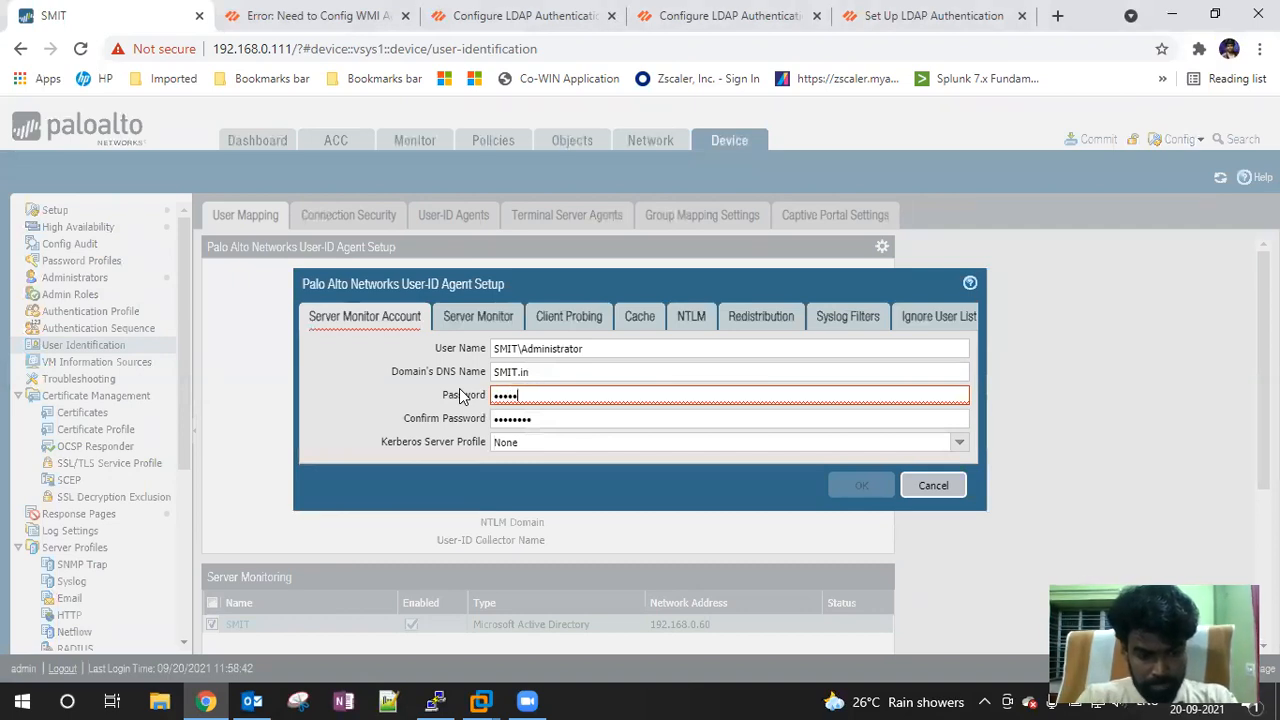
{"action": "type", "text": "••"}
{"action": "key", "text": "Tab"}
{"action": "type", "text": "•••••••••"}
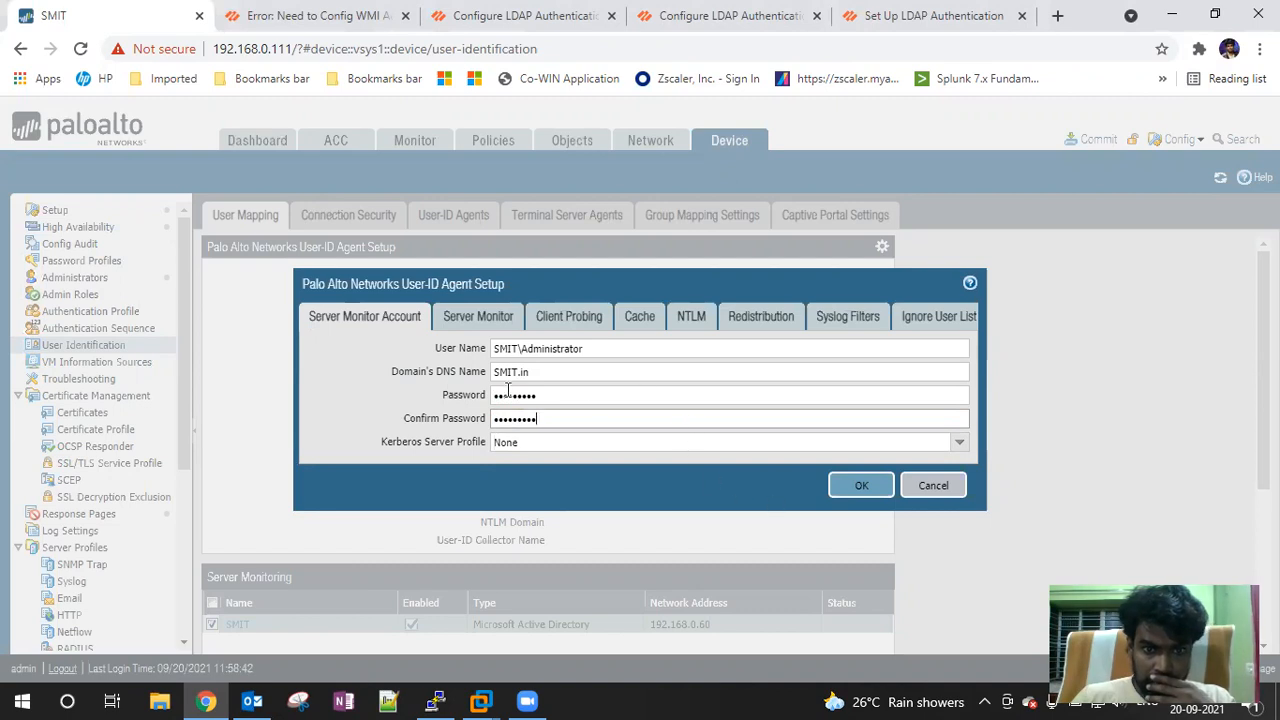
{"action": "left_click", "coordinate": [851, 487]}
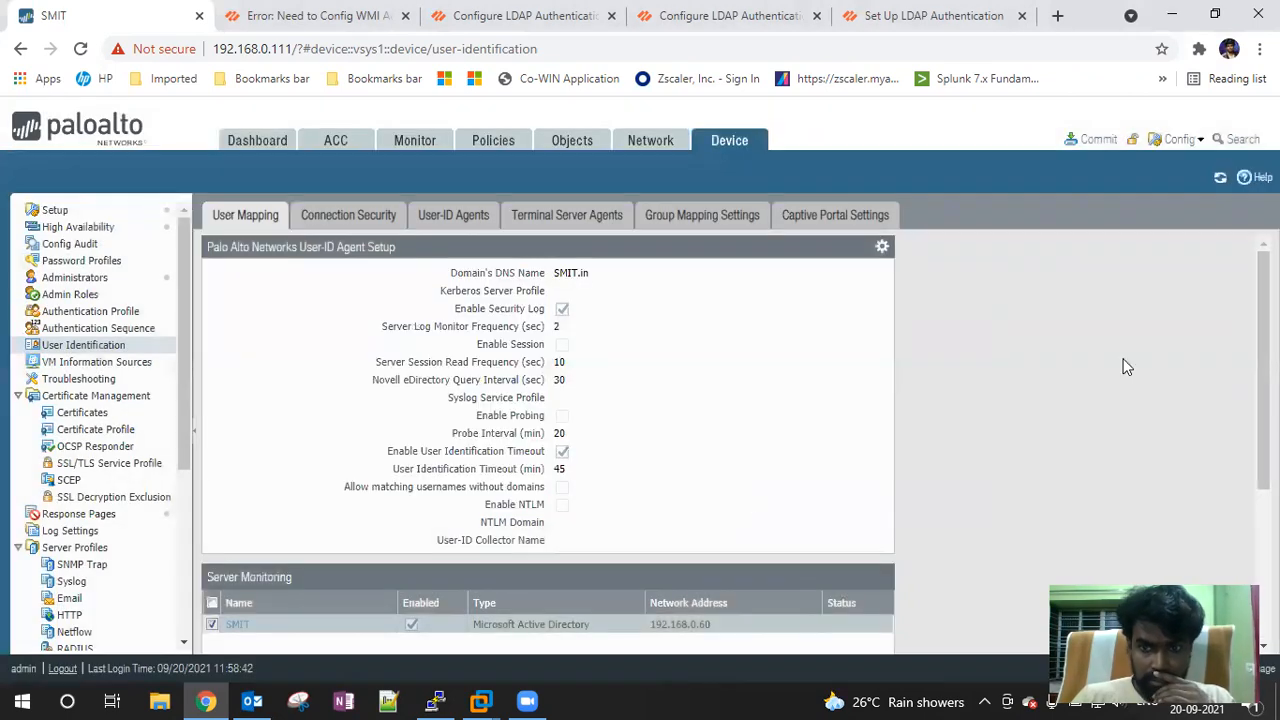
{"action": "left_click", "coordinate": [1098, 140]}
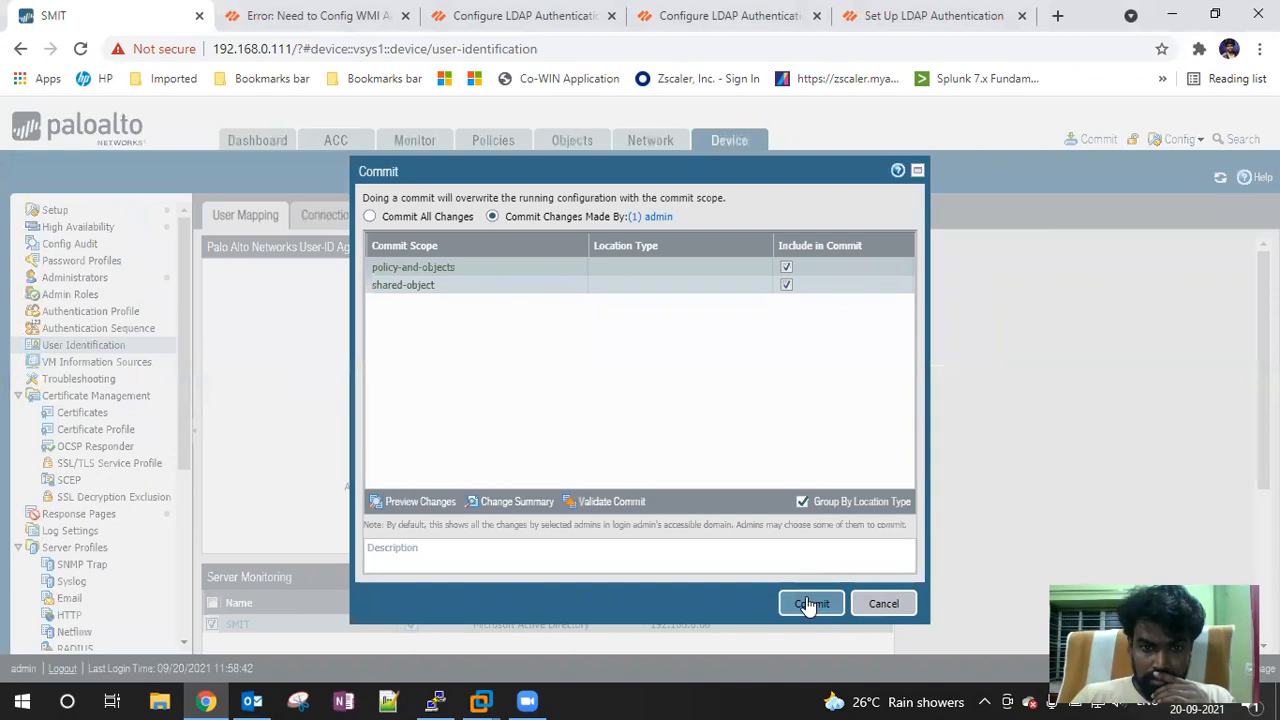
Commit successfully, check the rule shadow results, and confirm SMIT at 192.168.0.60 shows Connected
{"action": "left_click", "coordinate": [811, 603]}
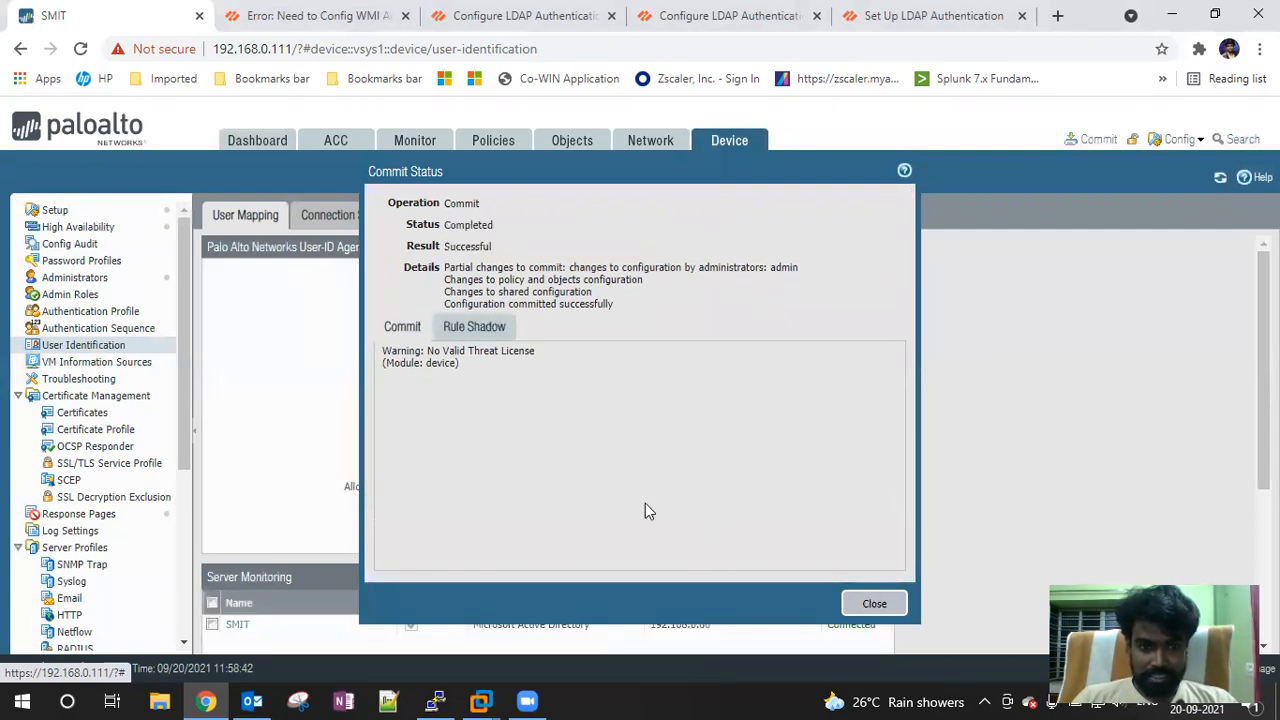
{"action": "left_click", "coordinate": [465, 328]}
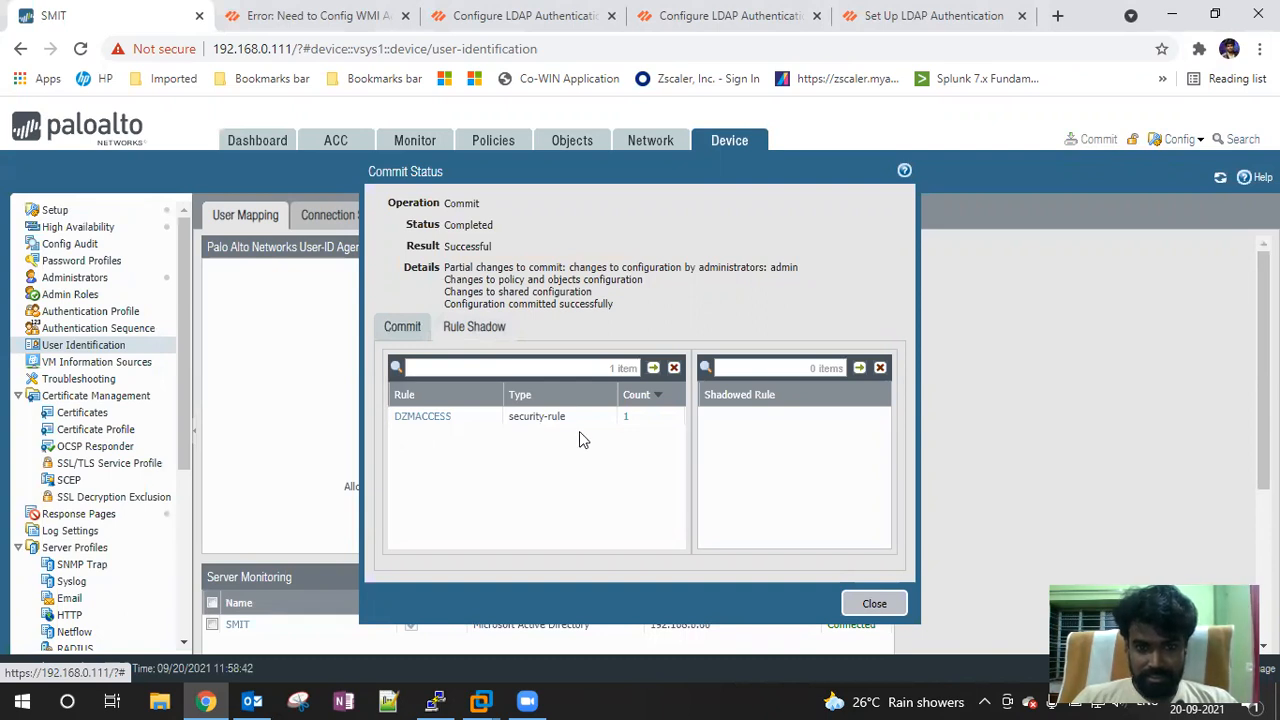
{"action": "left_click", "coordinate": [874, 605]}
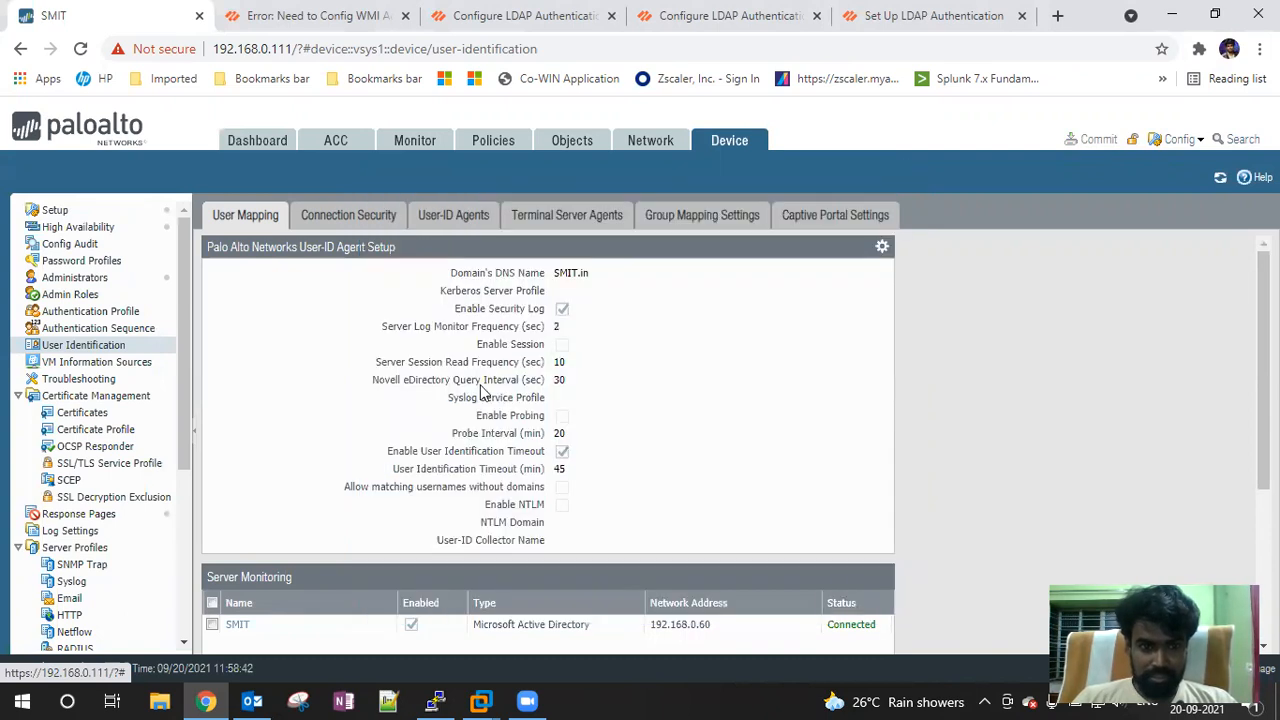
{"action": "scroll", "coordinate": [705, 400], "scroll_direction": "down", "scroll_amount": 3}
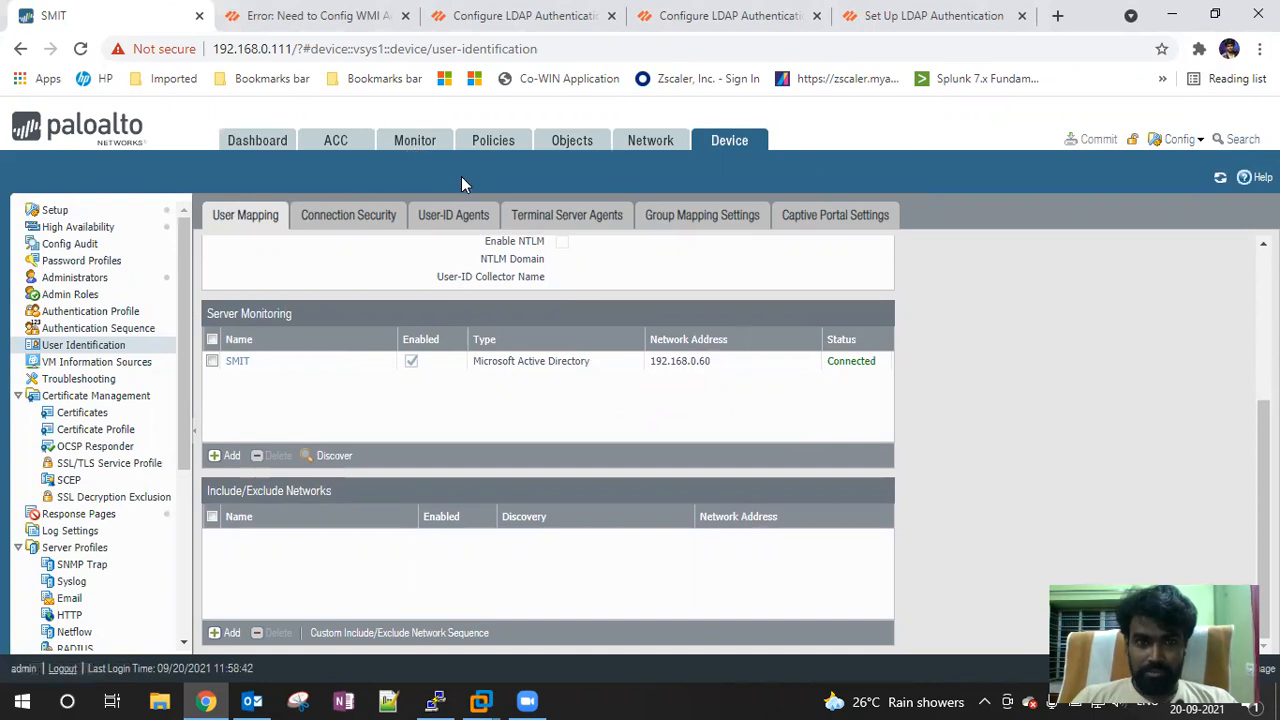
{"action": "left_click", "coordinate": [412, 142]}
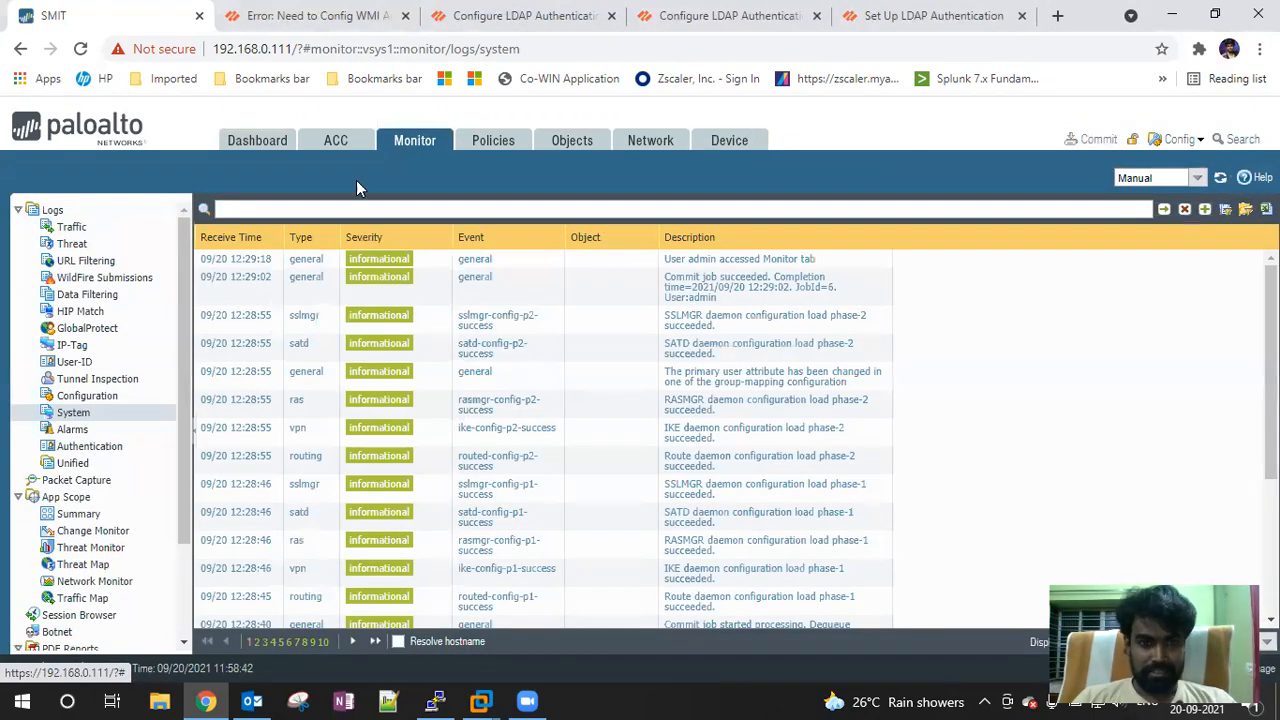
{"action": "left_click", "coordinate": [493, 141]}
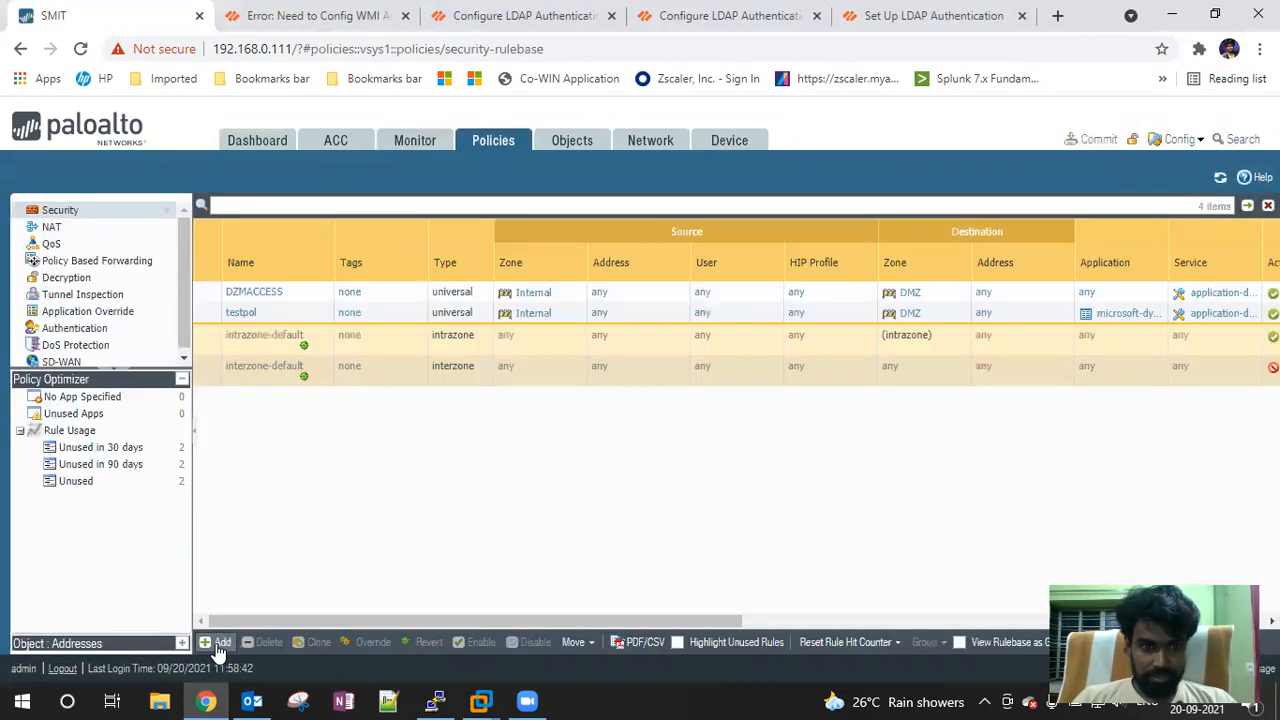
{"action": "left_click", "coordinate": [218, 645]}
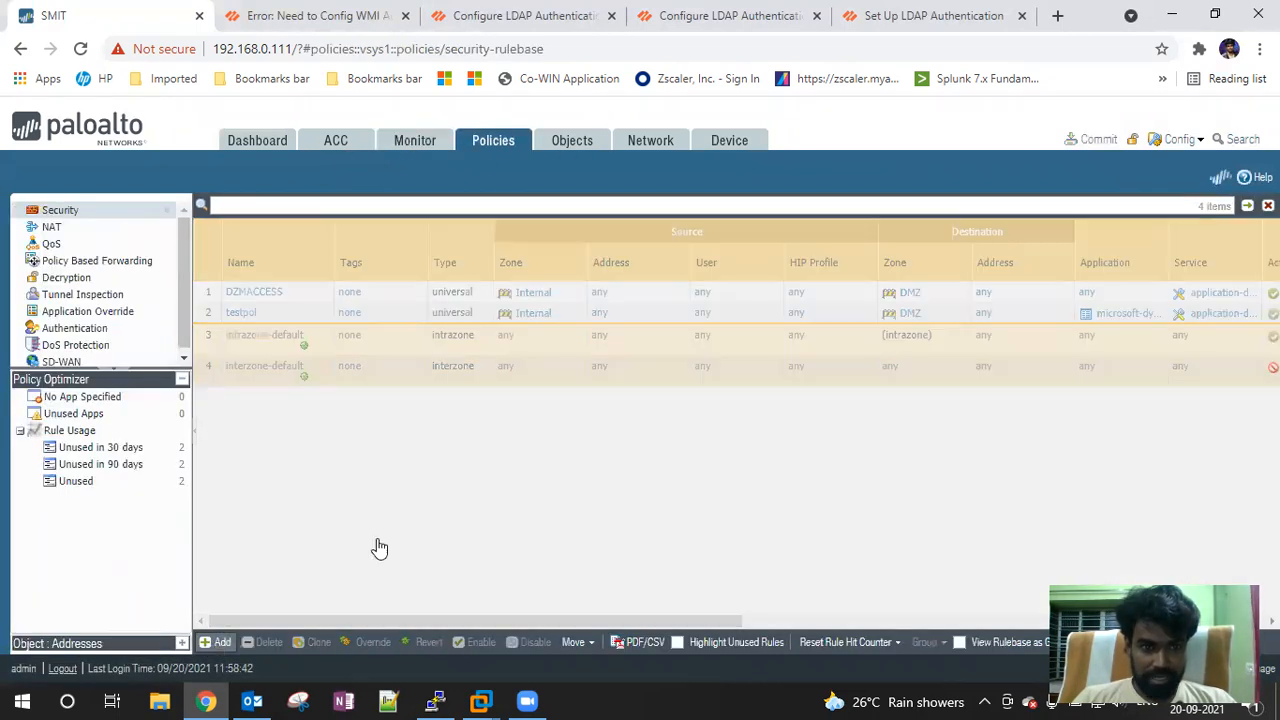
{"action": "left_click", "coordinate": [460, 268]}
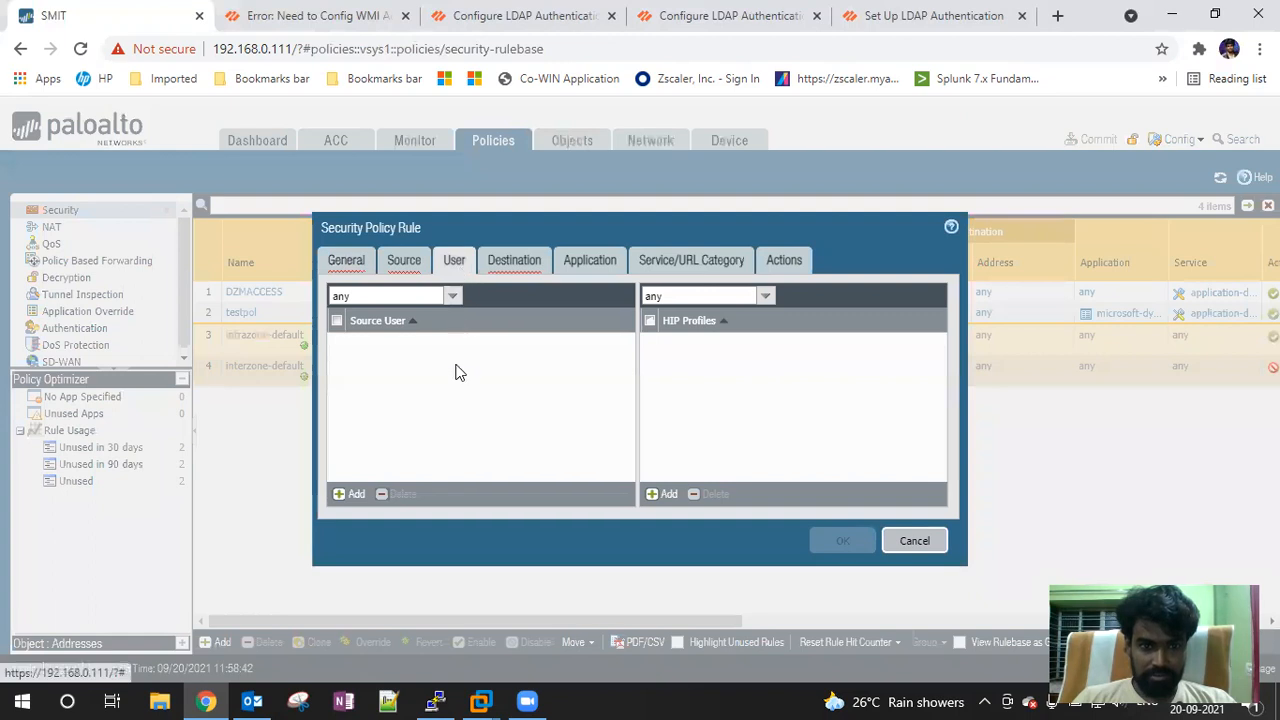
{"action": "left_click", "coordinate": [346, 494]}
{"action": "left_click", "coordinate": [624, 349]}
{"action": "left_click", "coordinate": [624, 349]}
{"action": "left_click", "coordinate": [912, 540]}
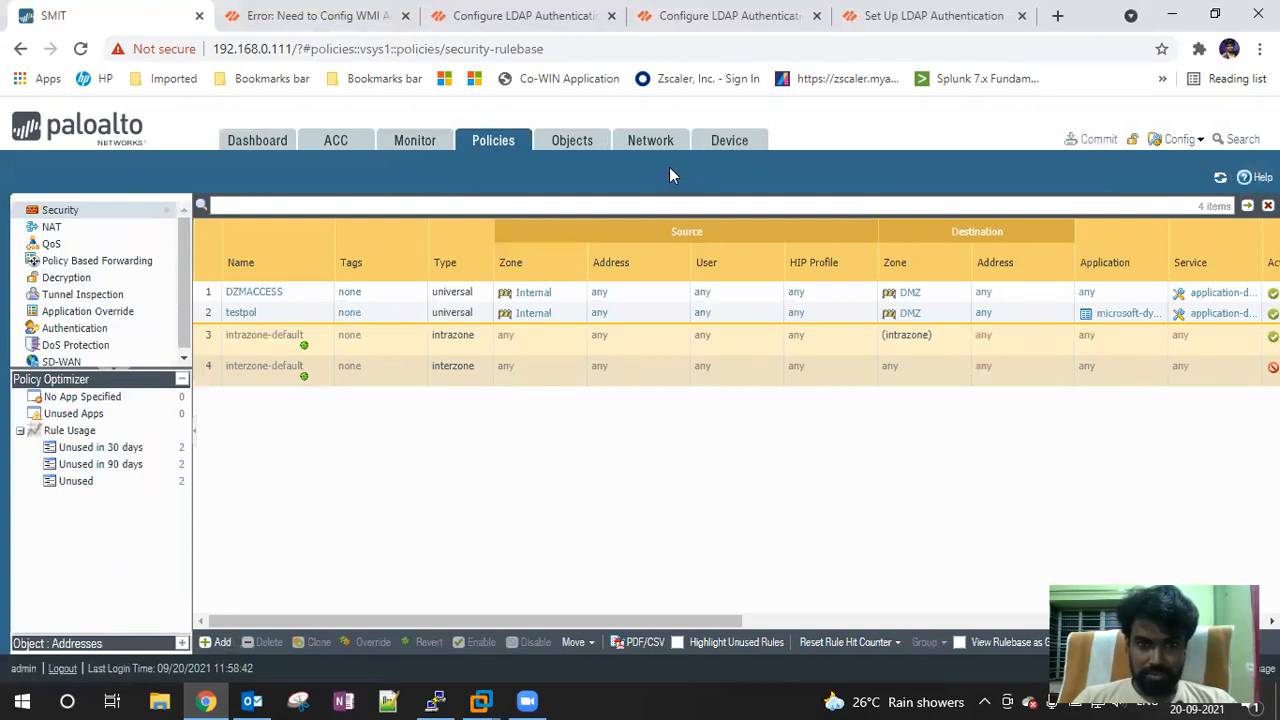
{"action": "left_click", "coordinate": [716, 149]}
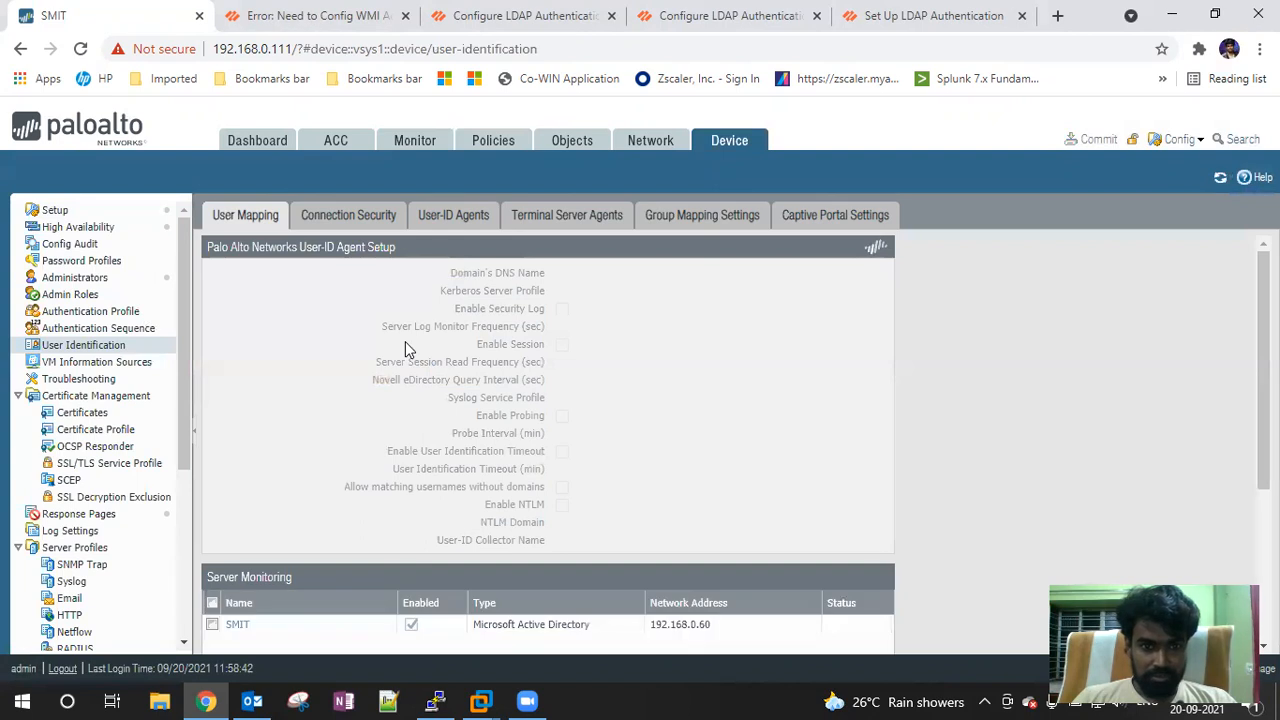
Look through the User-ID connection security, agents, terminal server agents, group mapping and captive portal tabs
{"action": "scroll", "coordinate": [658, 375], "scroll_direction": "down", "scroll_amount": 3}
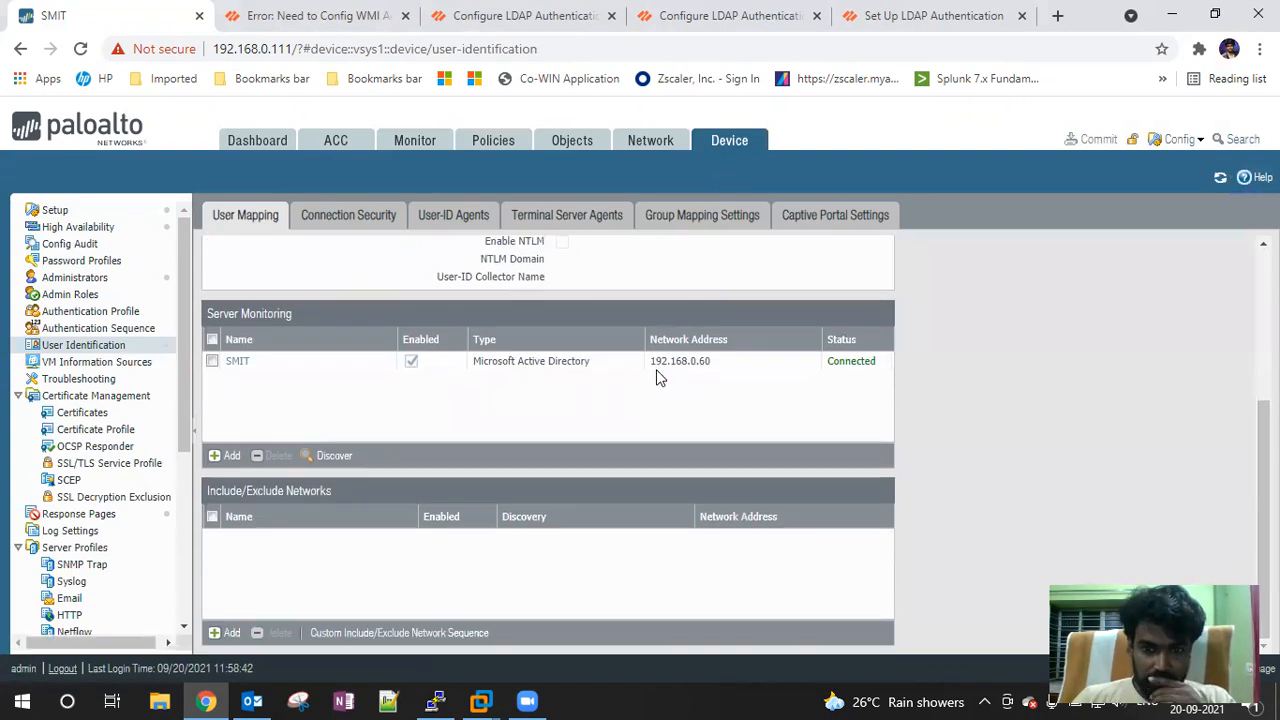
{"action": "scroll", "coordinate": [426, 443], "scroll_direction": "up", "scroll_amount": 5}
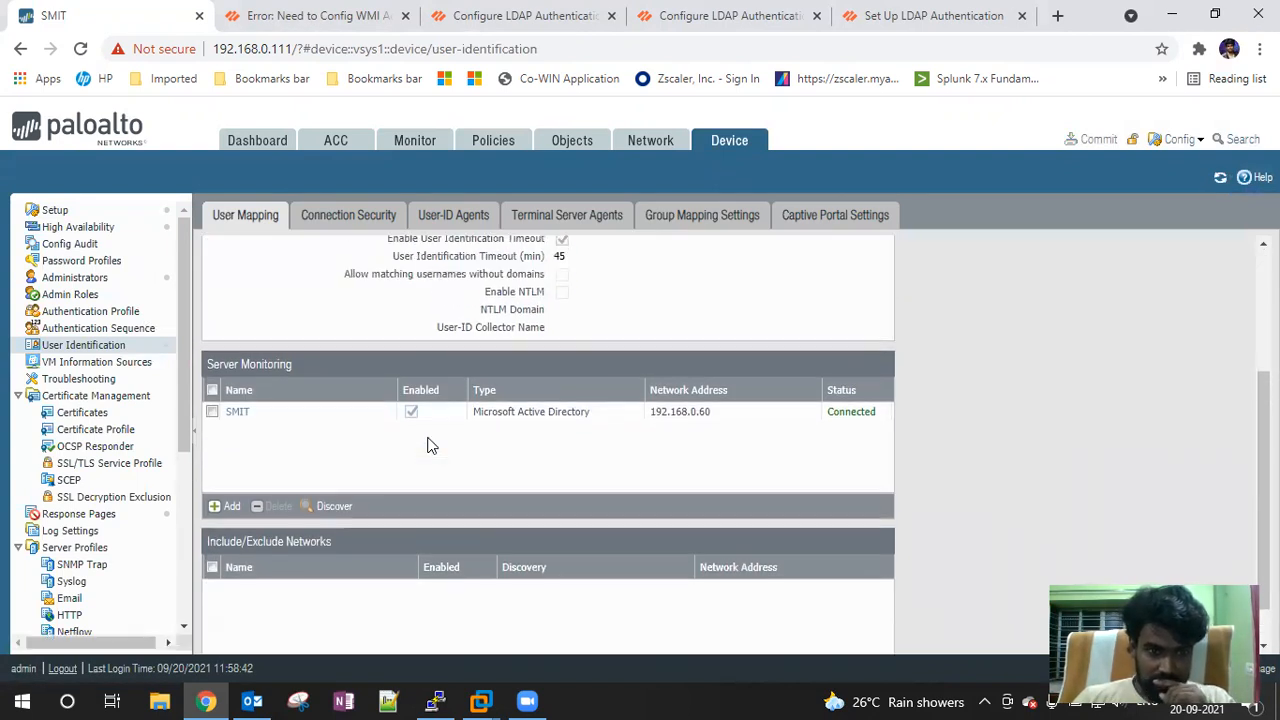
{"action": "left_click", "coordinate": [316, 217]}
{"action": "left_click", "coordinate": [443, 220]}
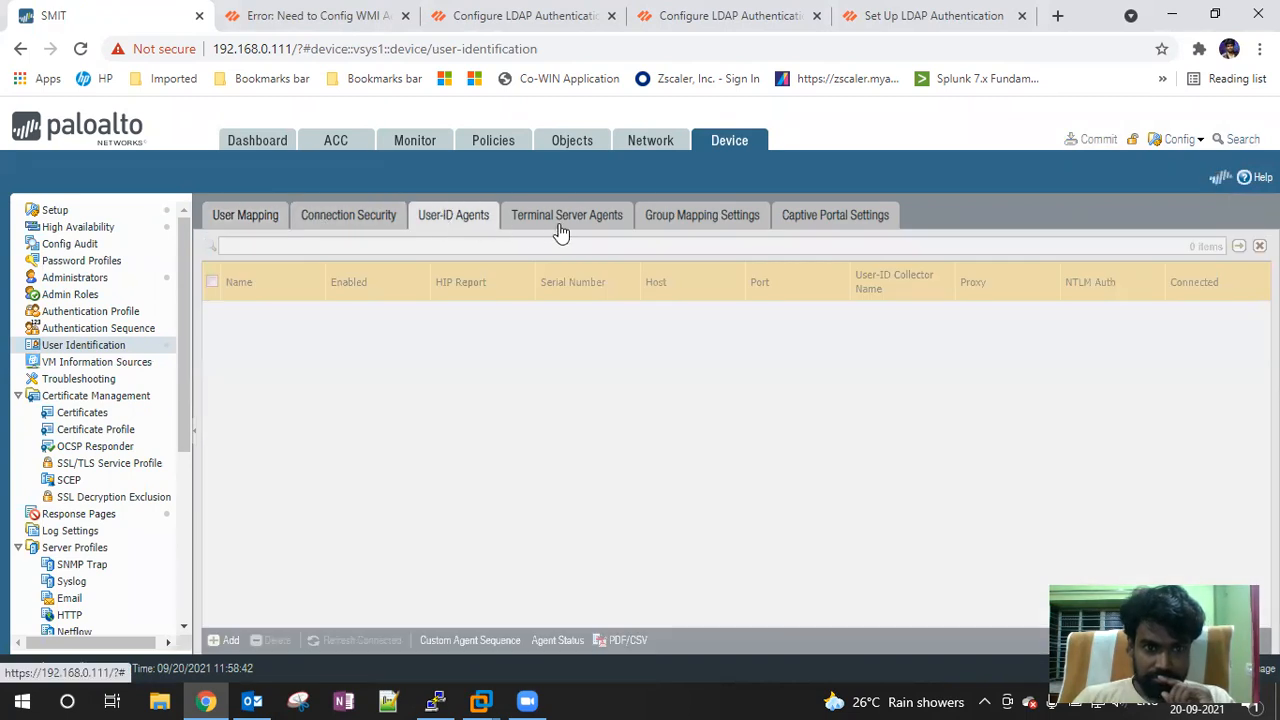
{"action": "left_click", "coordinate": [560, 232]}
{"action": "left_click", "coordinate": [659, 226]}
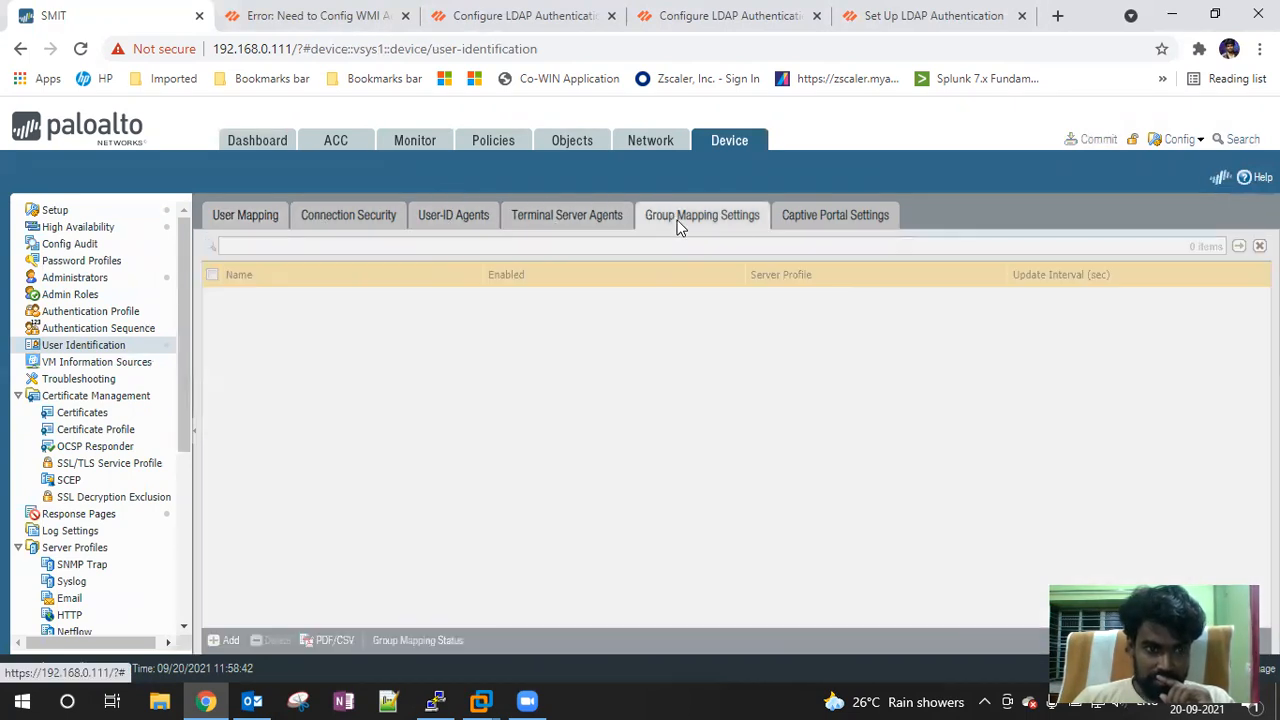
{"action": "left_click", "coordinate": [818, 222]}
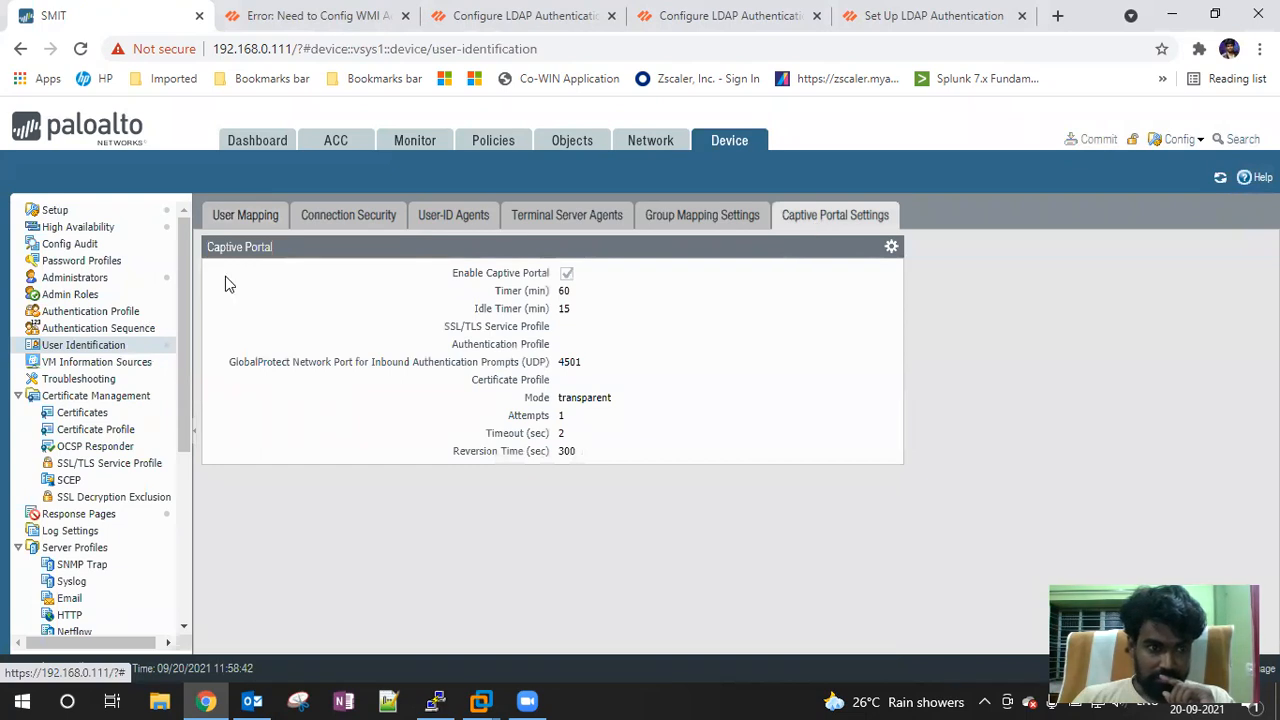
Browse authentication profiles, sequences, admin roles and password profiles, cancelling a new password profile
{"action": "left_click", "coordinate": [124, 313]}
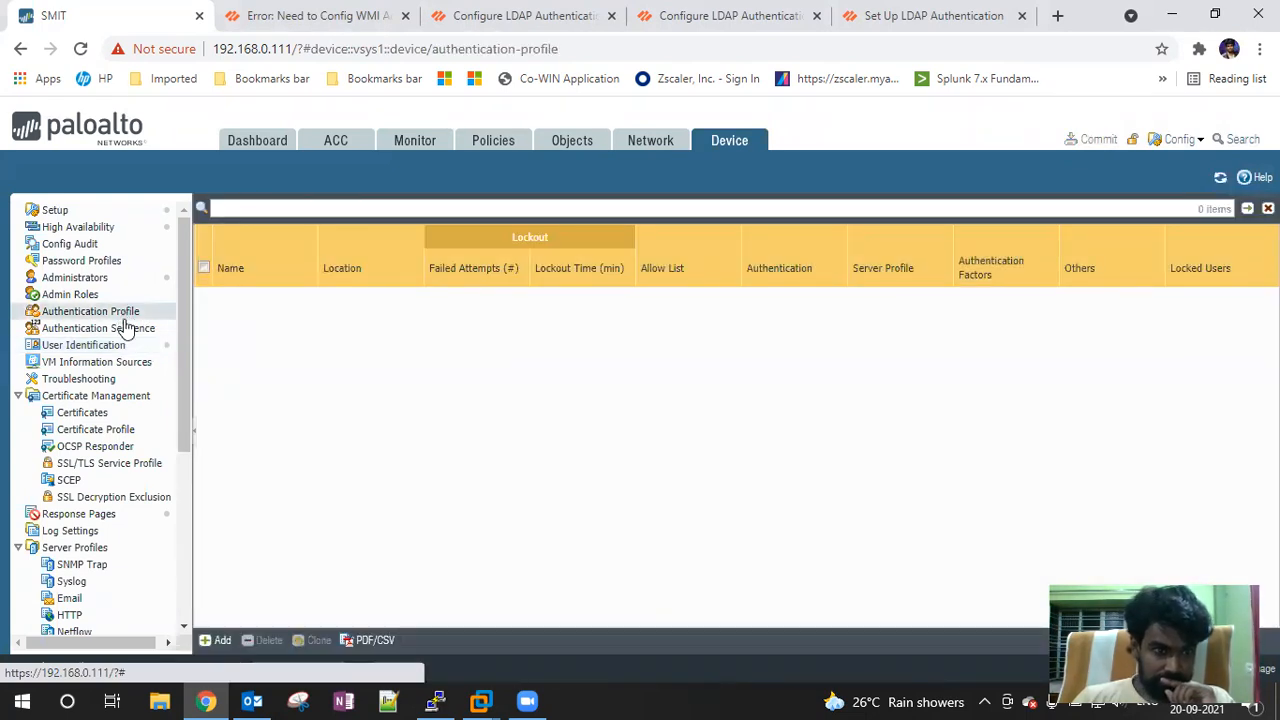
{"action": "left_click", "coordinate": [118, 328]}
{"action": "left_click", "coordinate": [72, 295]}
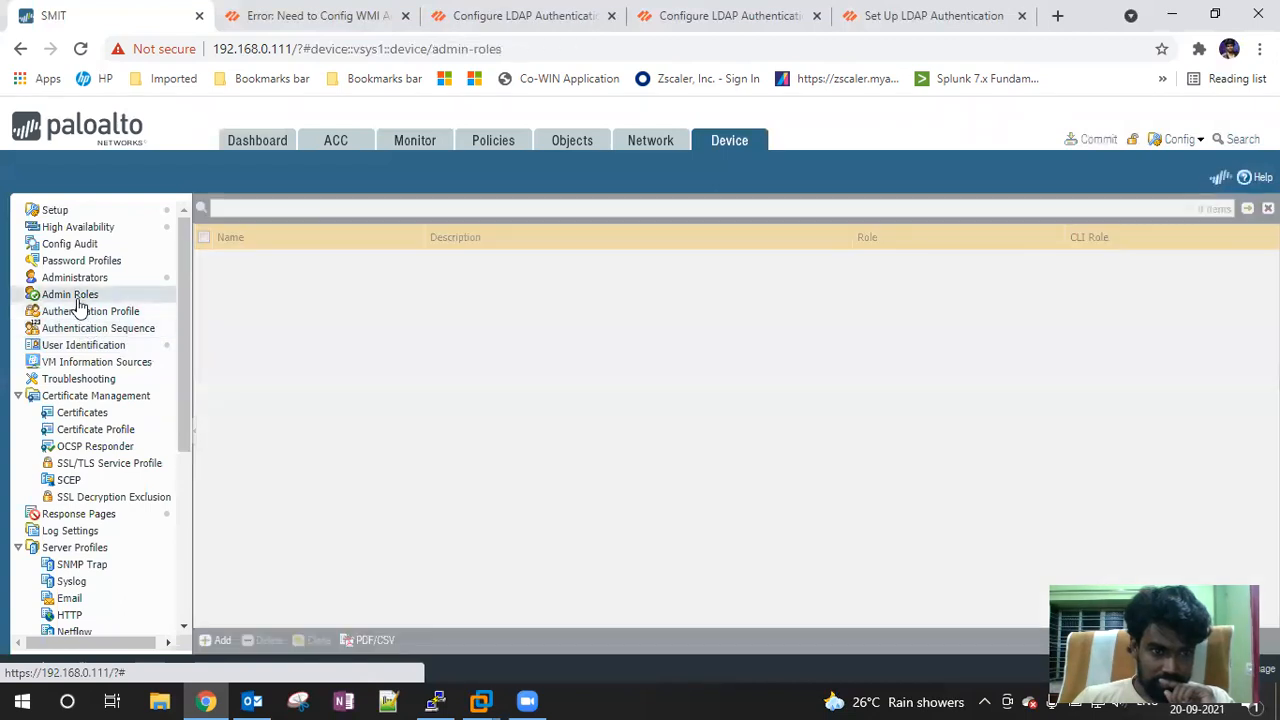
{"action": "left_click", "coordinate": [95, 264]}
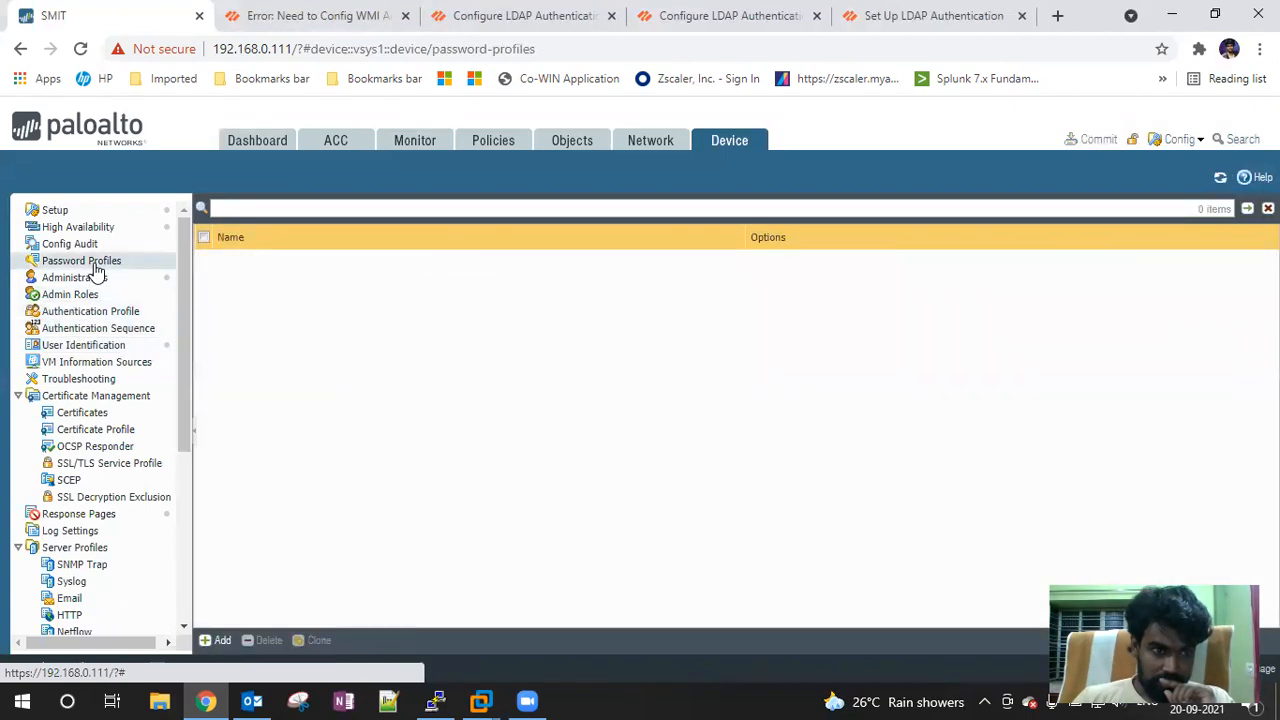
{"action": "left_click", "coordinate": [218, 641]}
{"action": "left_click", "coordinate": [810, 464]}
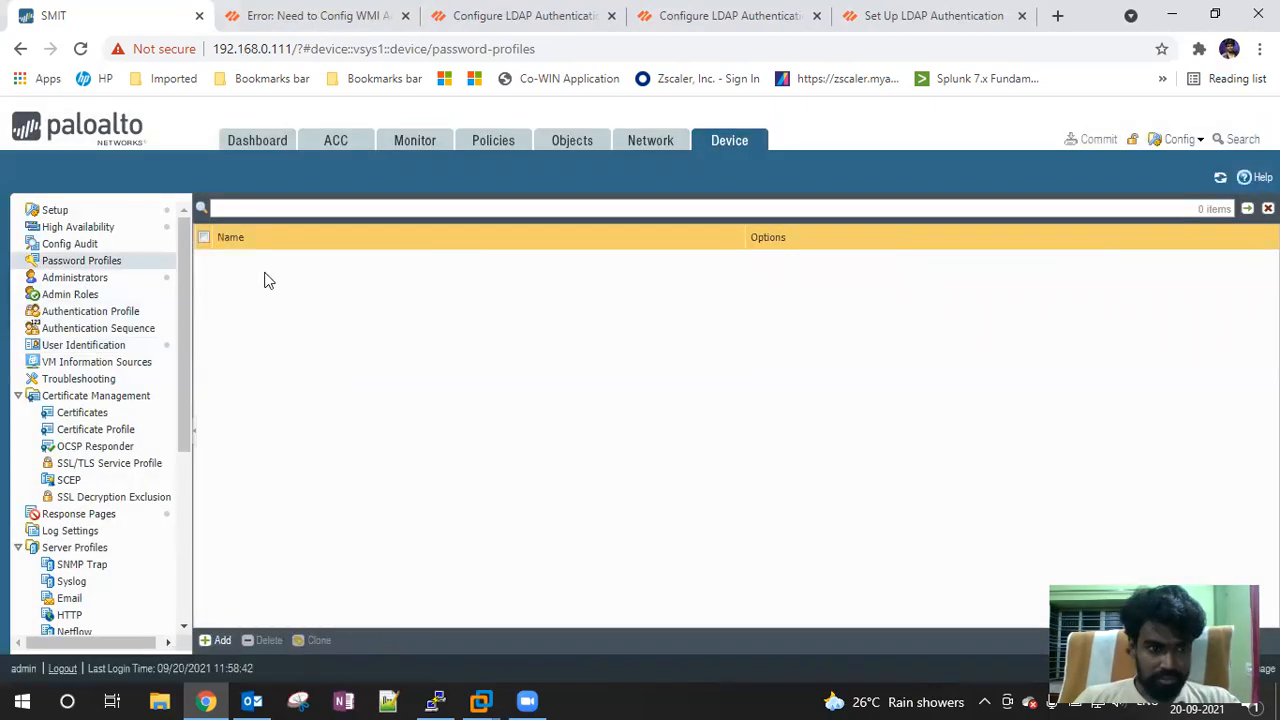
Start a new administrator with authentication profile None, discard it, and show Authentication Sequence
{"action": "left_click", "coordinate": [76, 279]}
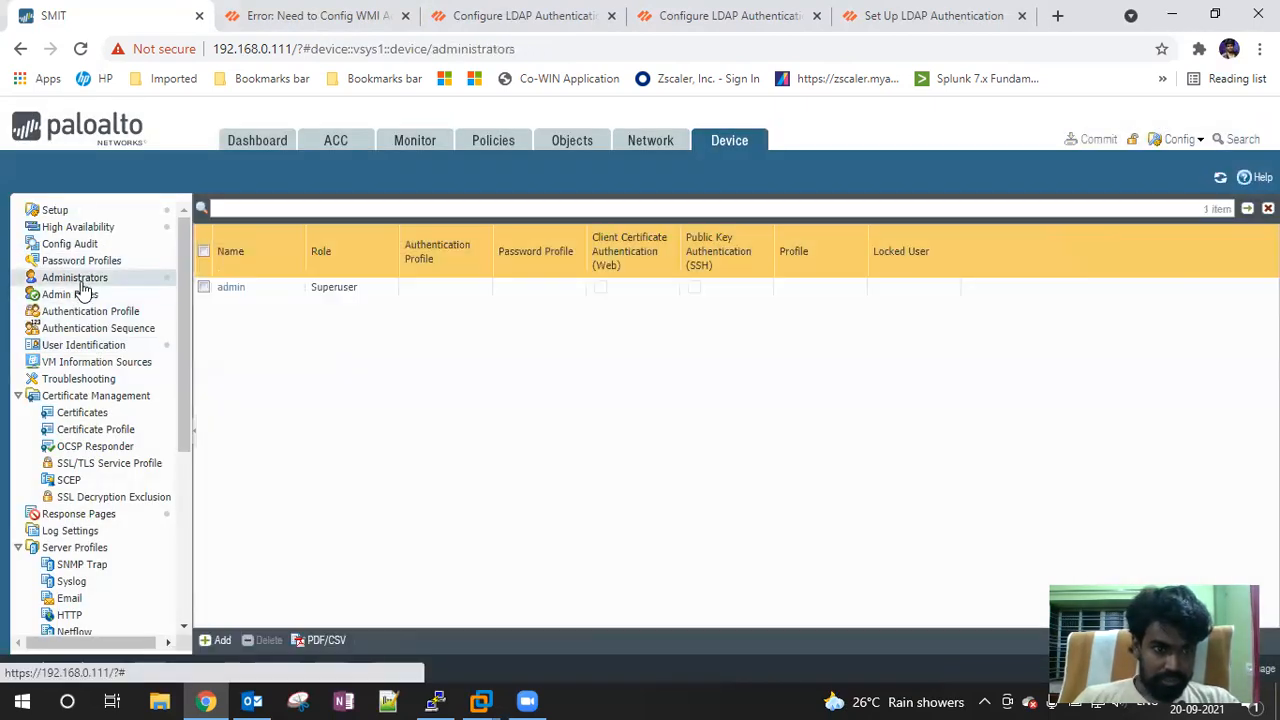
{"action": "left_click", "coordinate": [217, 640]}
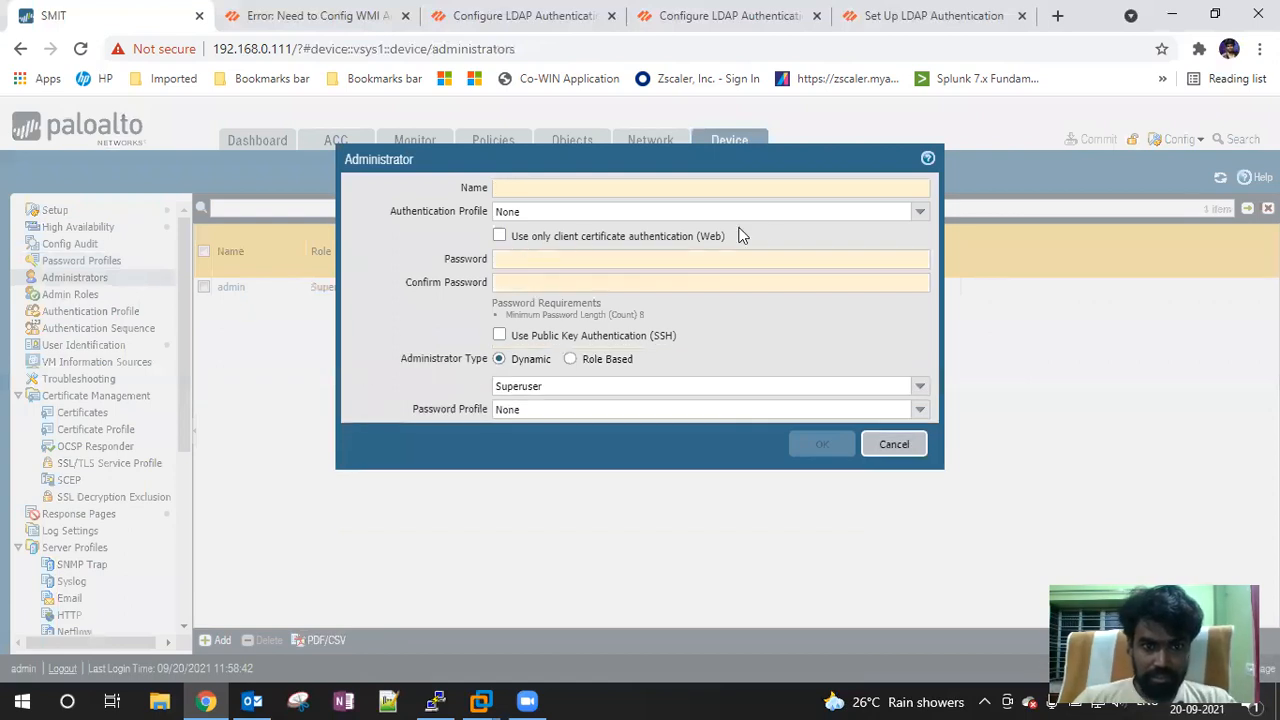
{"action": "left_click", "coordinate": [918, 212]}
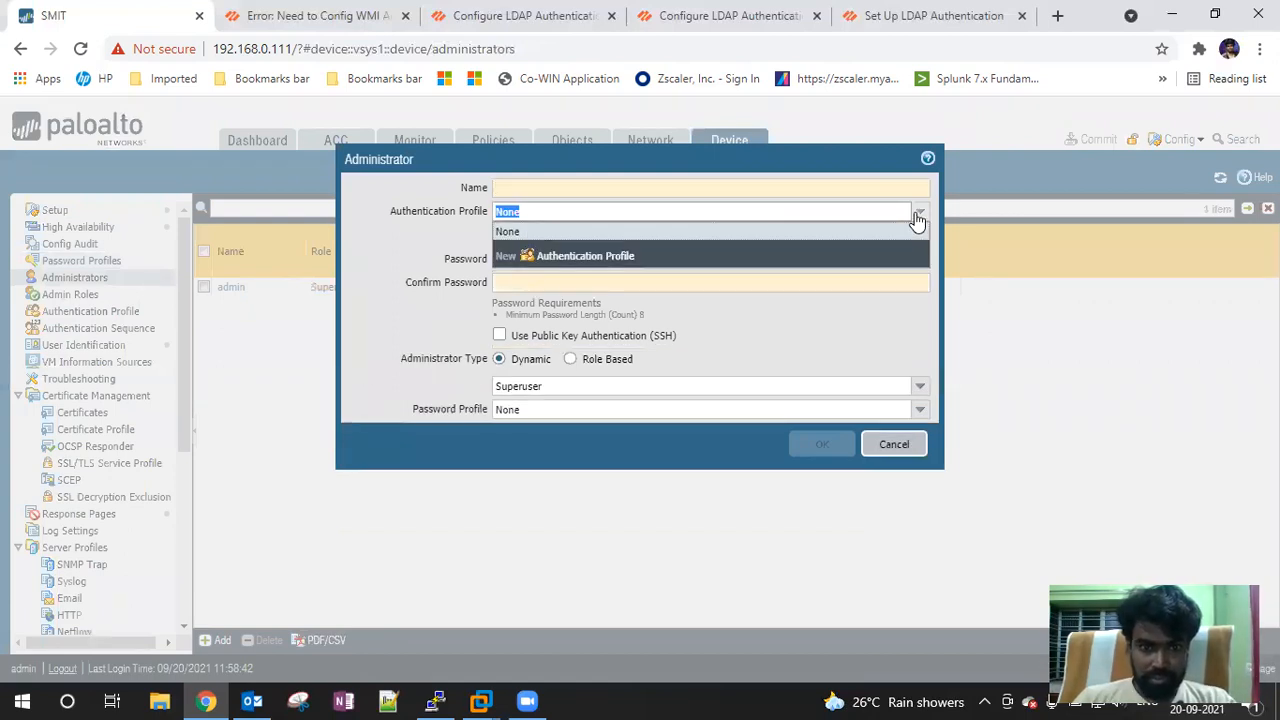
{"action": "left_click", "coordinate": [412, 221]}
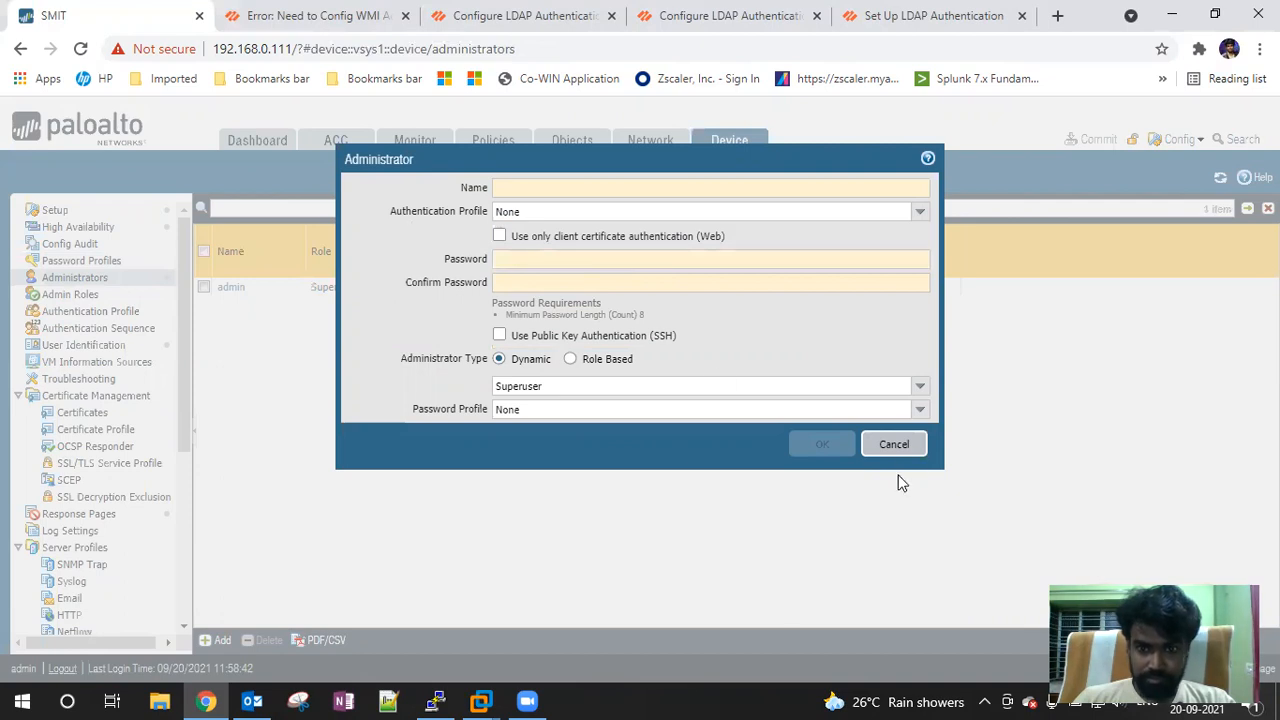
{"action": "left_click", "coordinate": [895, 445]}
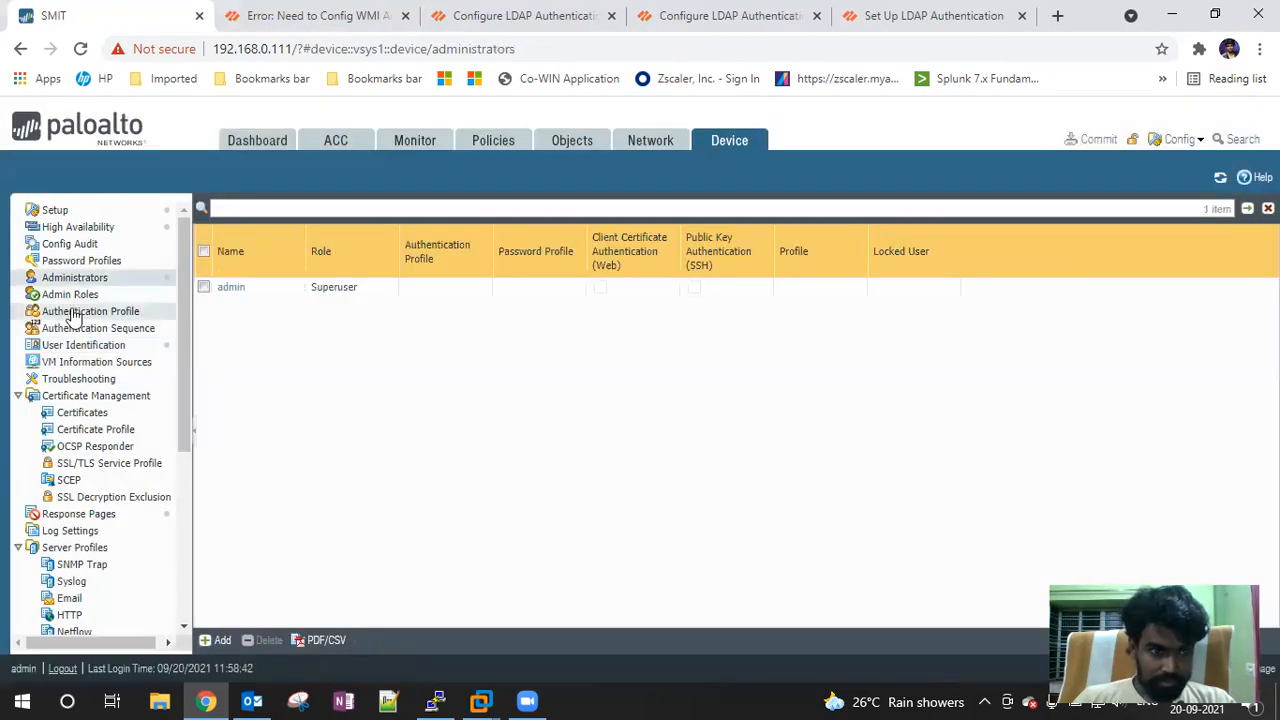
{"action": "left_click", "coordinate": [78, 329]}
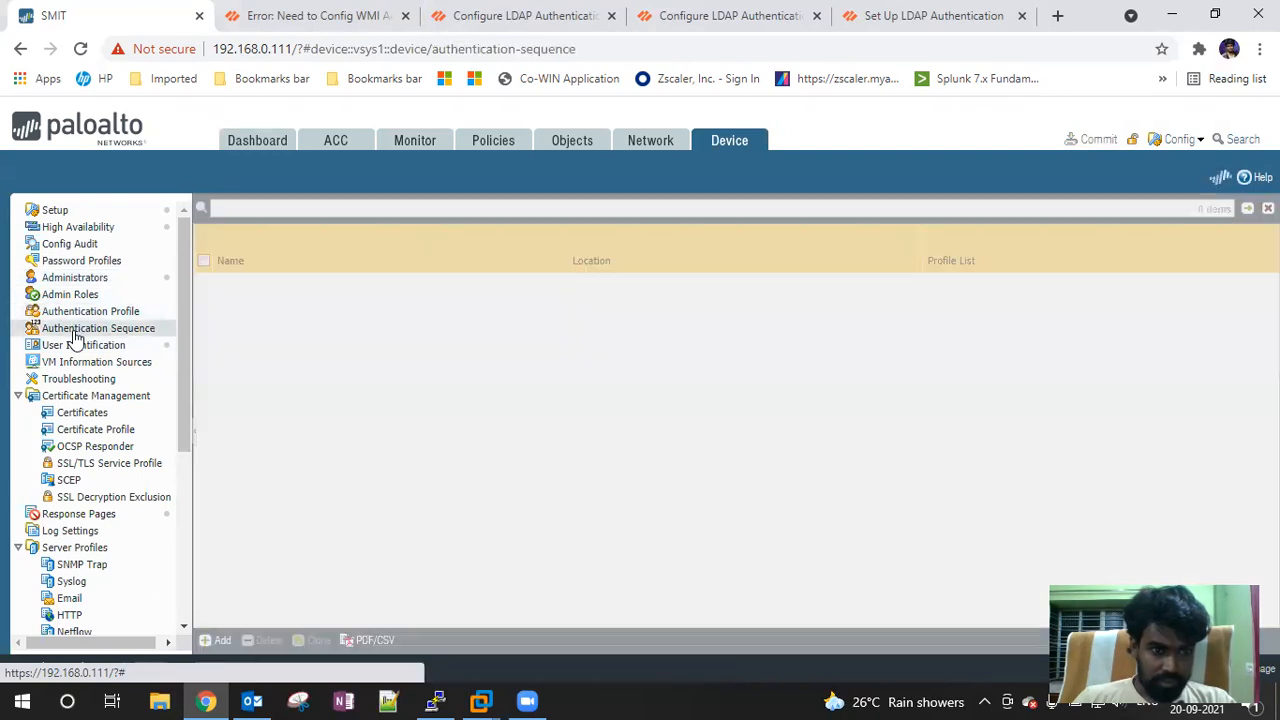
Start a new authentication sequence and create an LDAP authentication profile using server profile PALDAP
{"action": "left_click", "coordinate": [220, 640]}
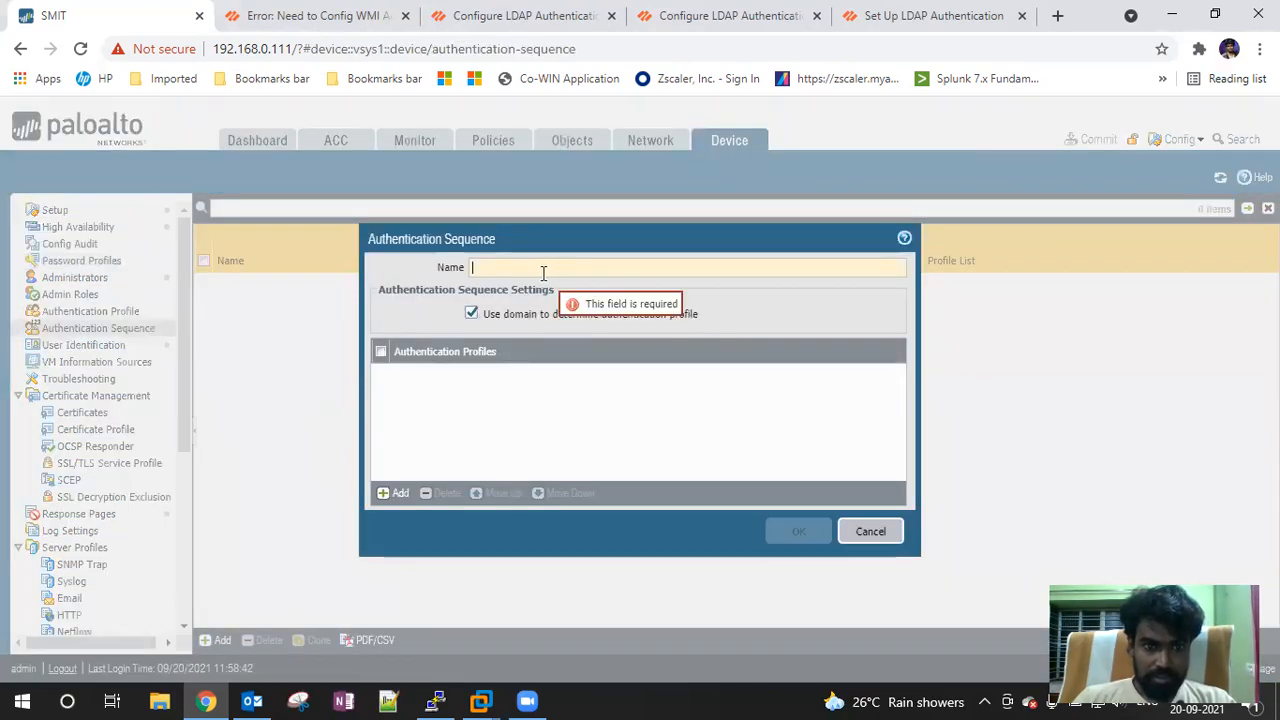
{"action": "left_click", "coordinate": [394, 493]}
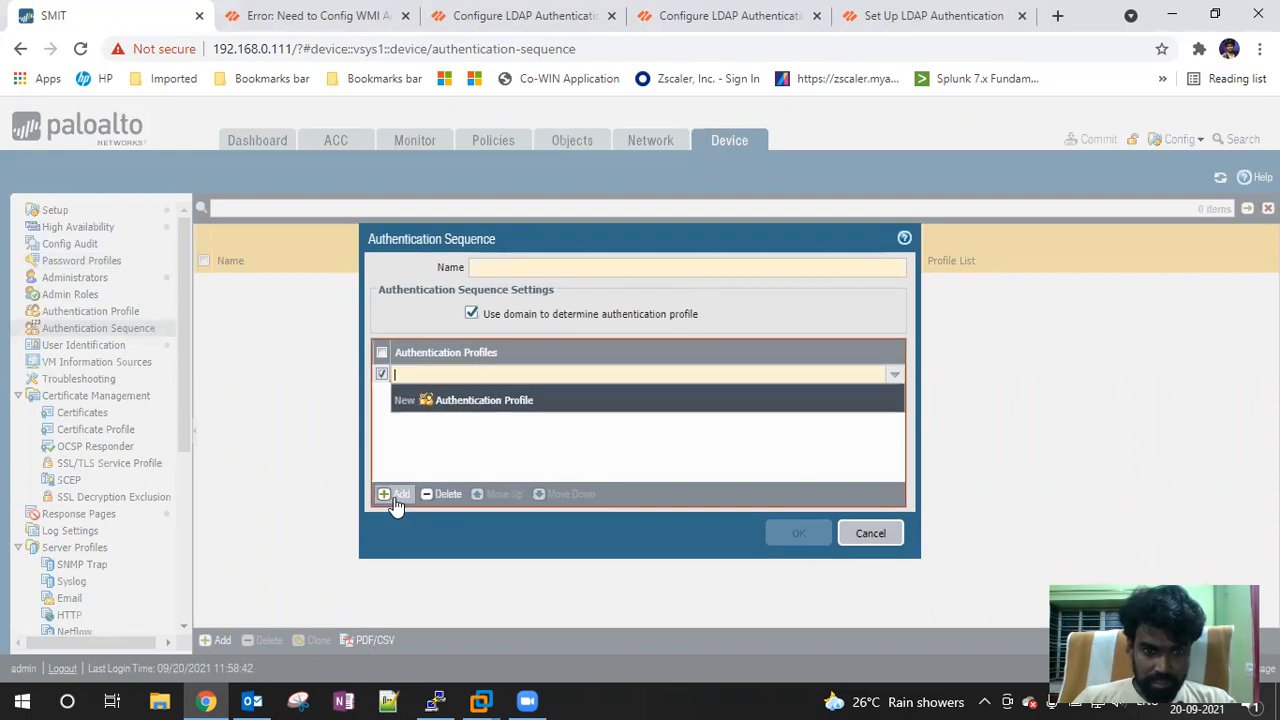
{"action": "left_click", "coordinate": [478, 402]}
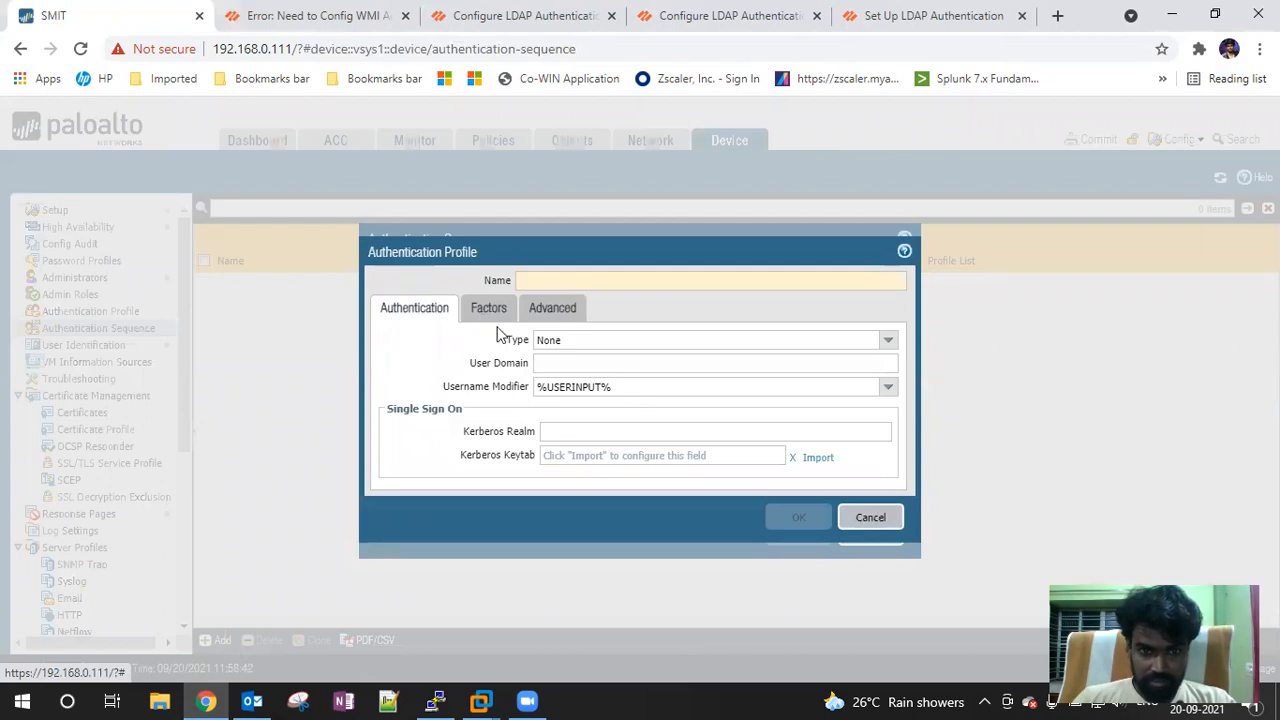
{"action": "left_click", "coordinate": [889, 343]}
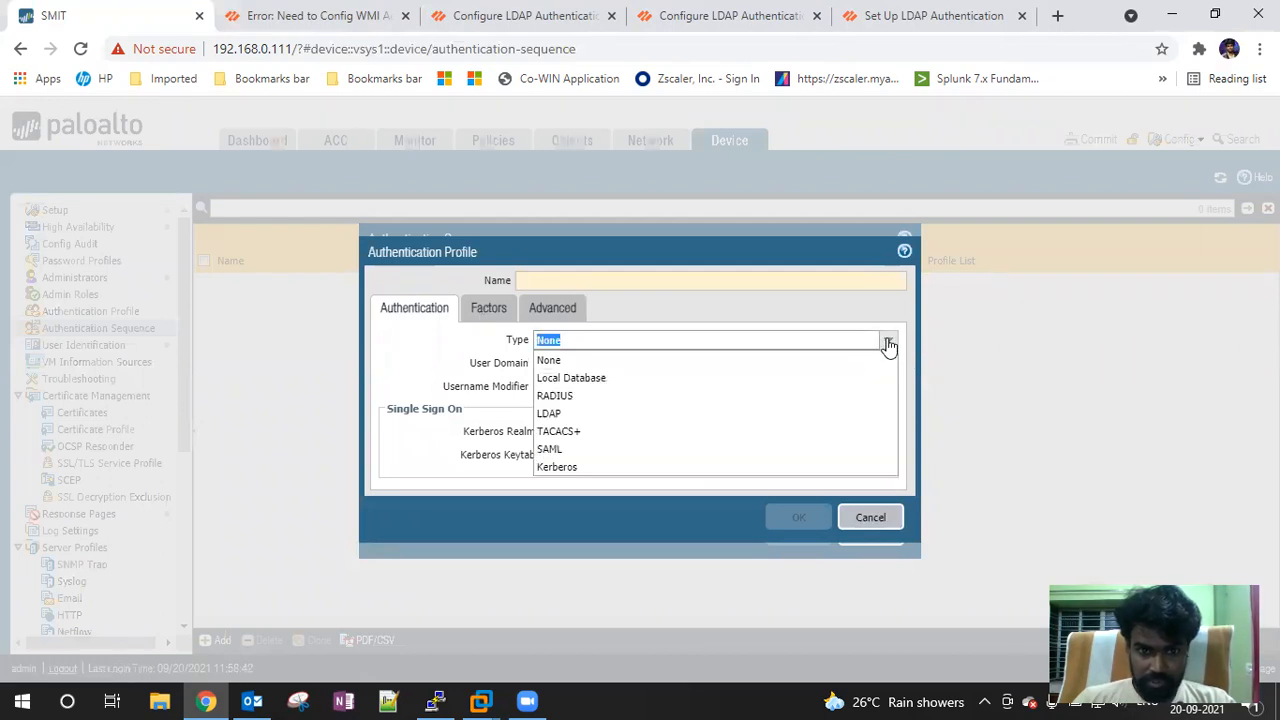
{"action": "left_click", "coordinate": [560, 412]}
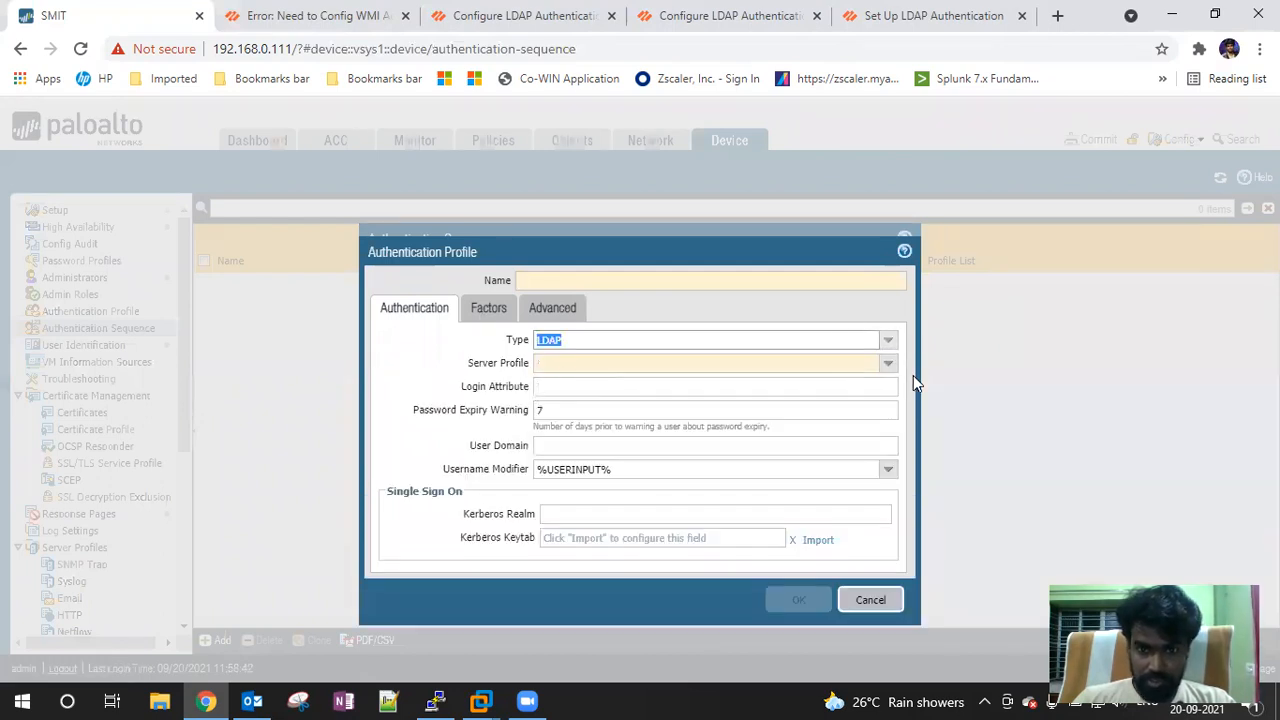
{"action": "left_click", "coordinate": [885, 364]}
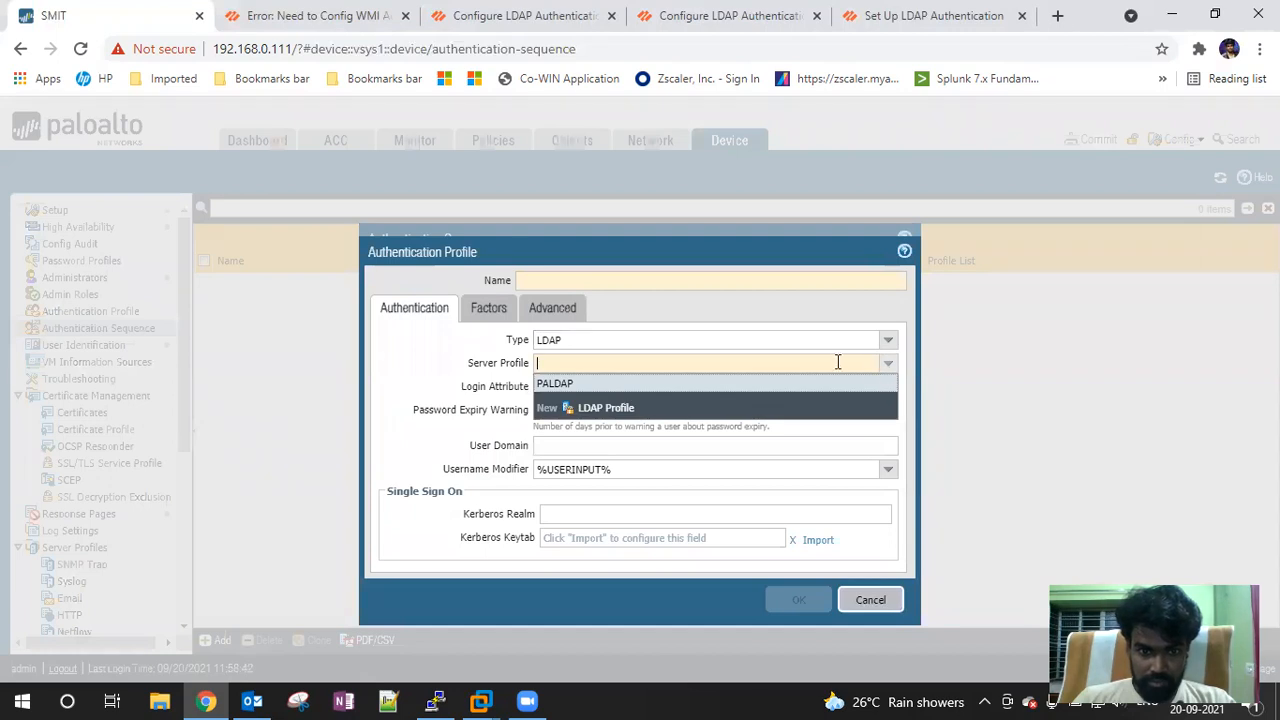
{"action": "left_click", "coordinate": [585, 388]}
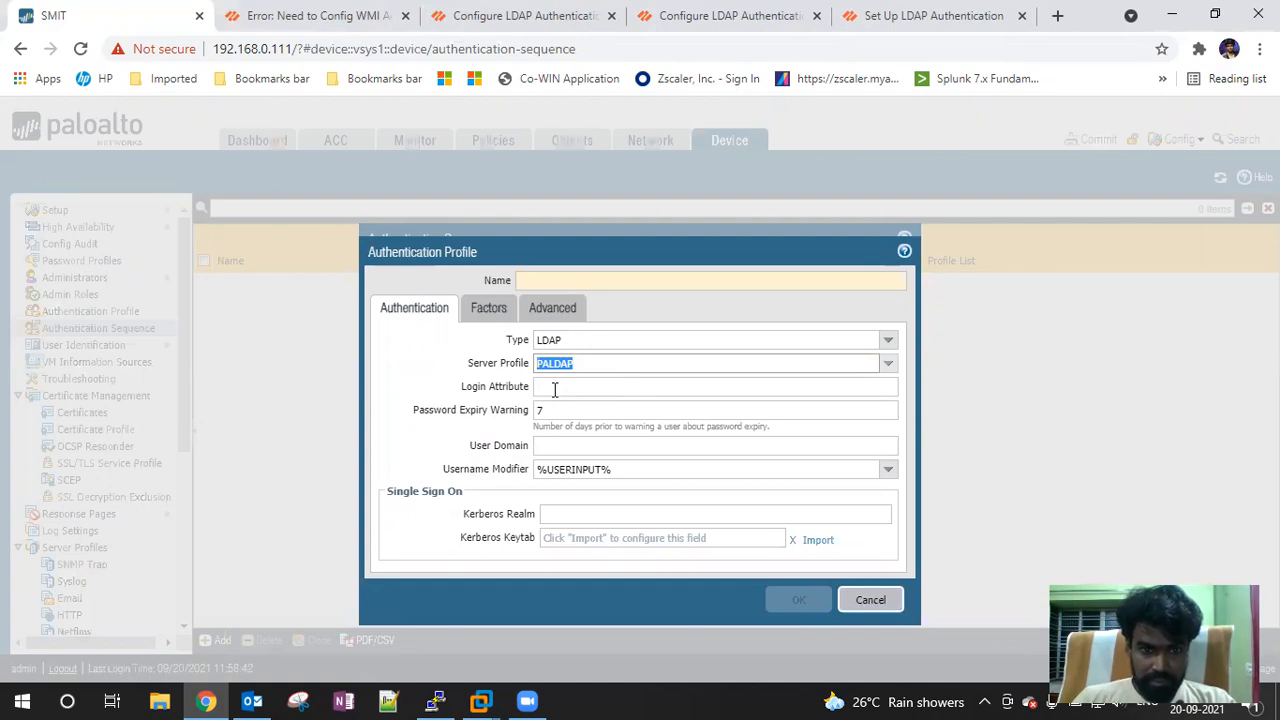
Set the profile's username modifier to %USERDOMAIN%\%USERINPUT%, then switch to the WMI error article
{"action": "left_click_drag", "start_coordinate": [603, 254], "coordinate": [562, 165]}
{"action": "left_click", "coordinate": [502, 297]}
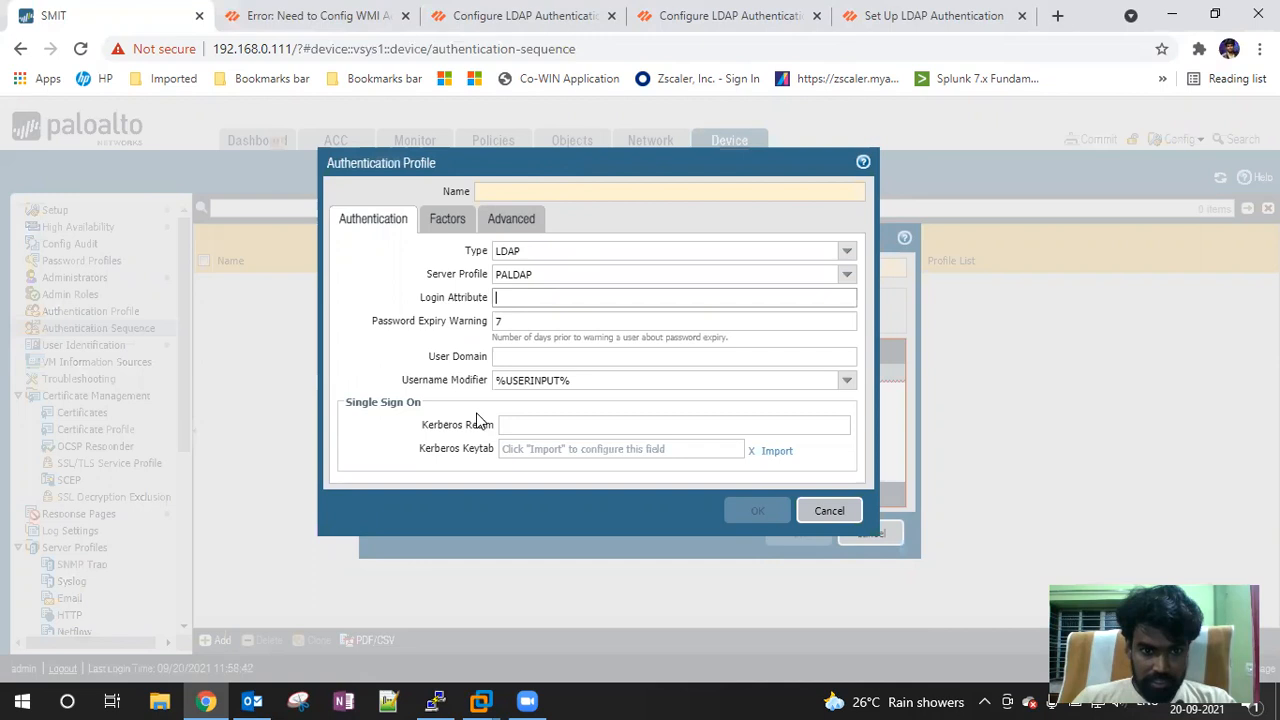
{"action": "left_click", "coordinate": [847, 388]}
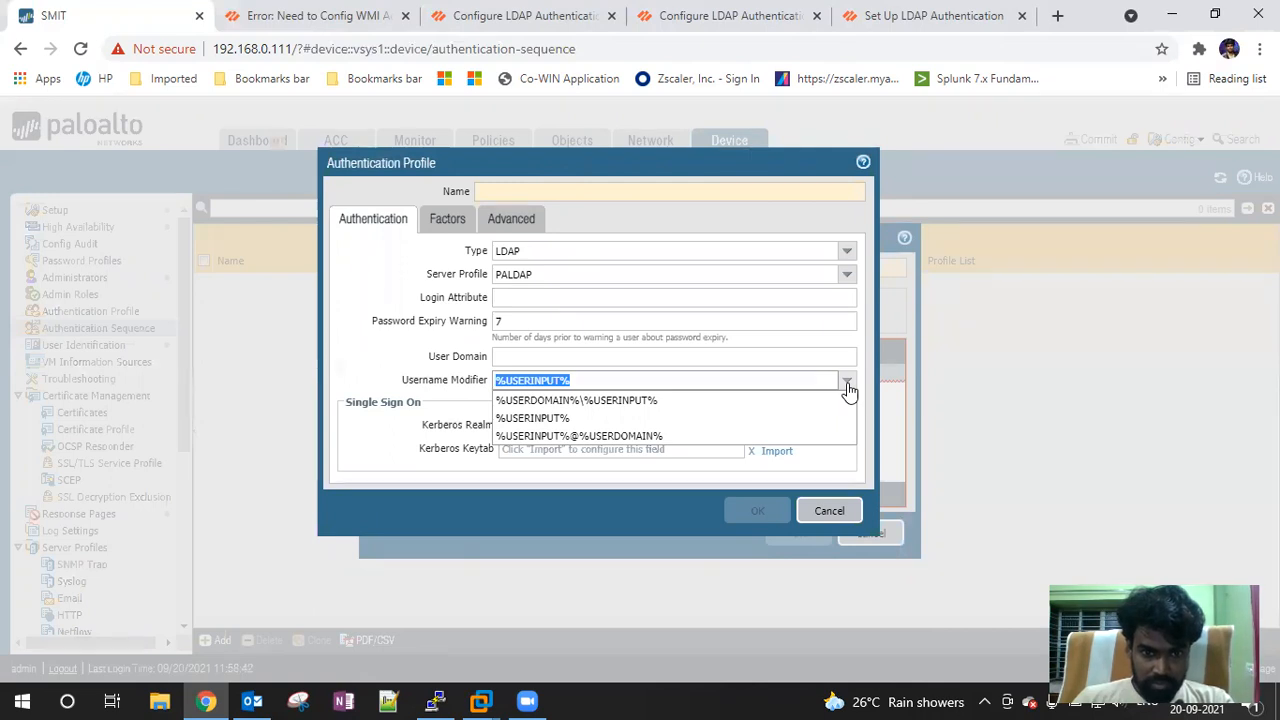
{"action": "left_click", "coordinate": [627, 404]}
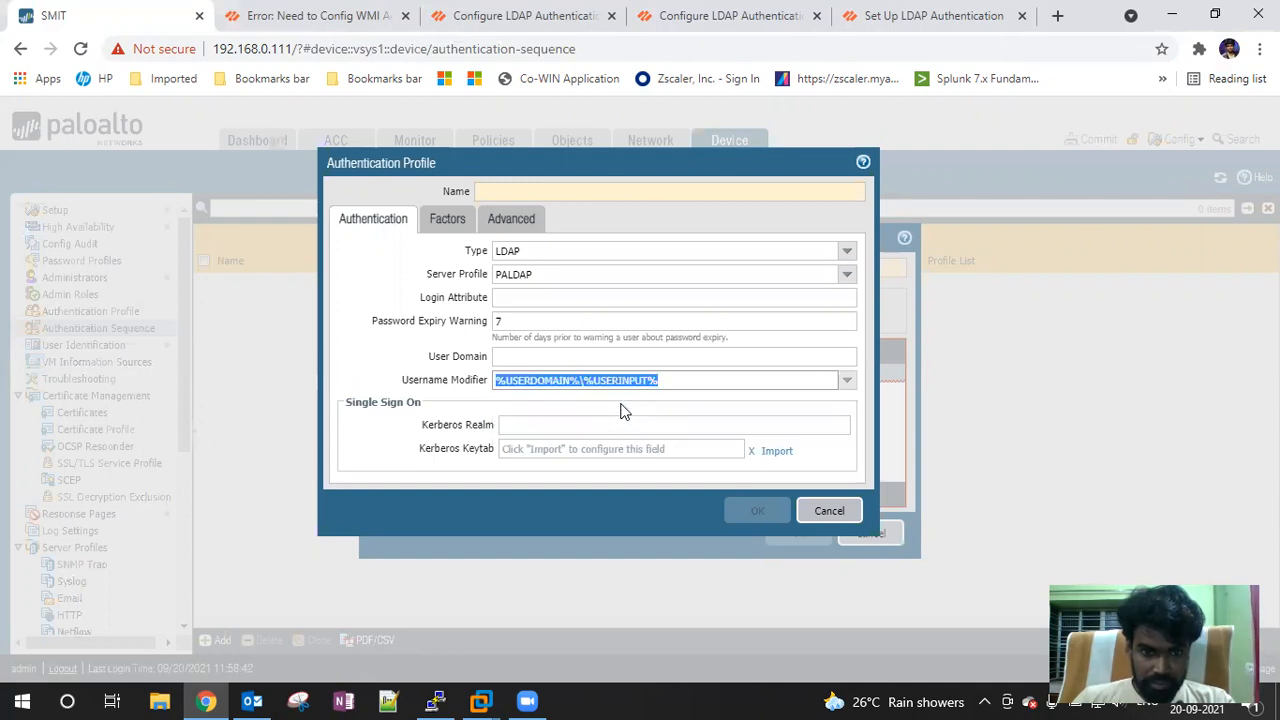
{"action": "left_click", "coordinate": [537, 320]}
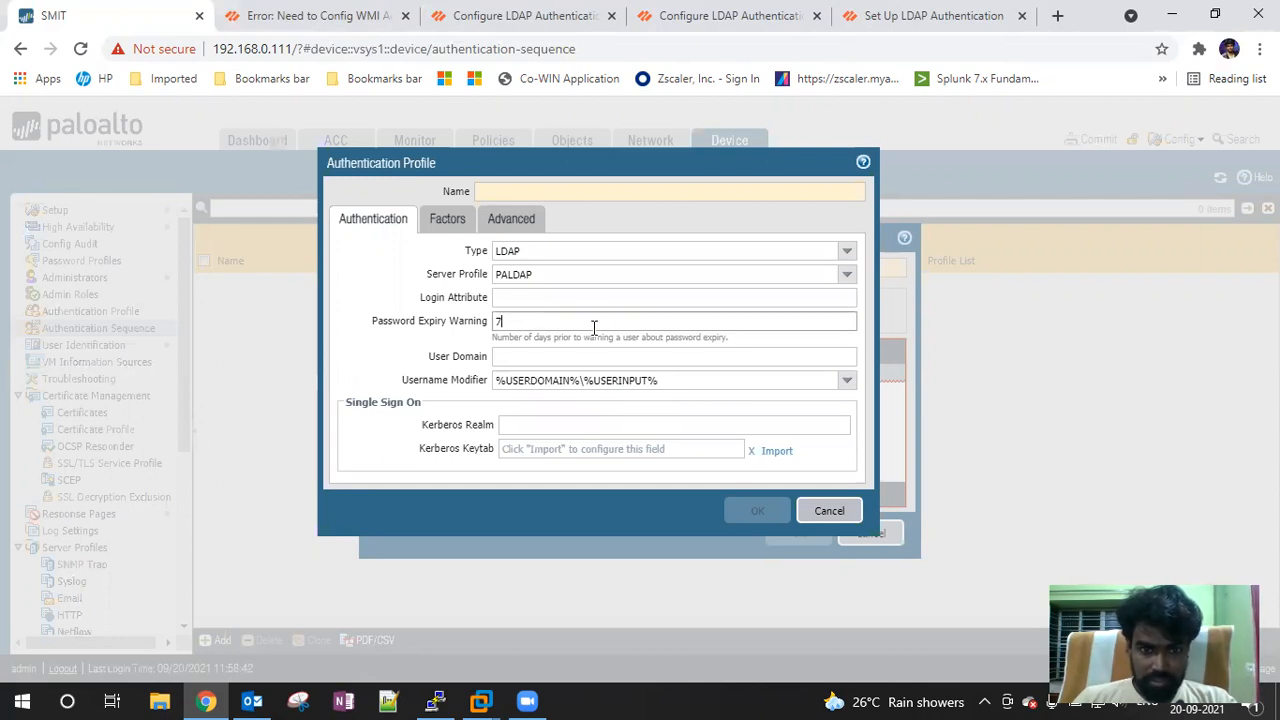
{"action": "left_click", "coordinate": [524, 299]}
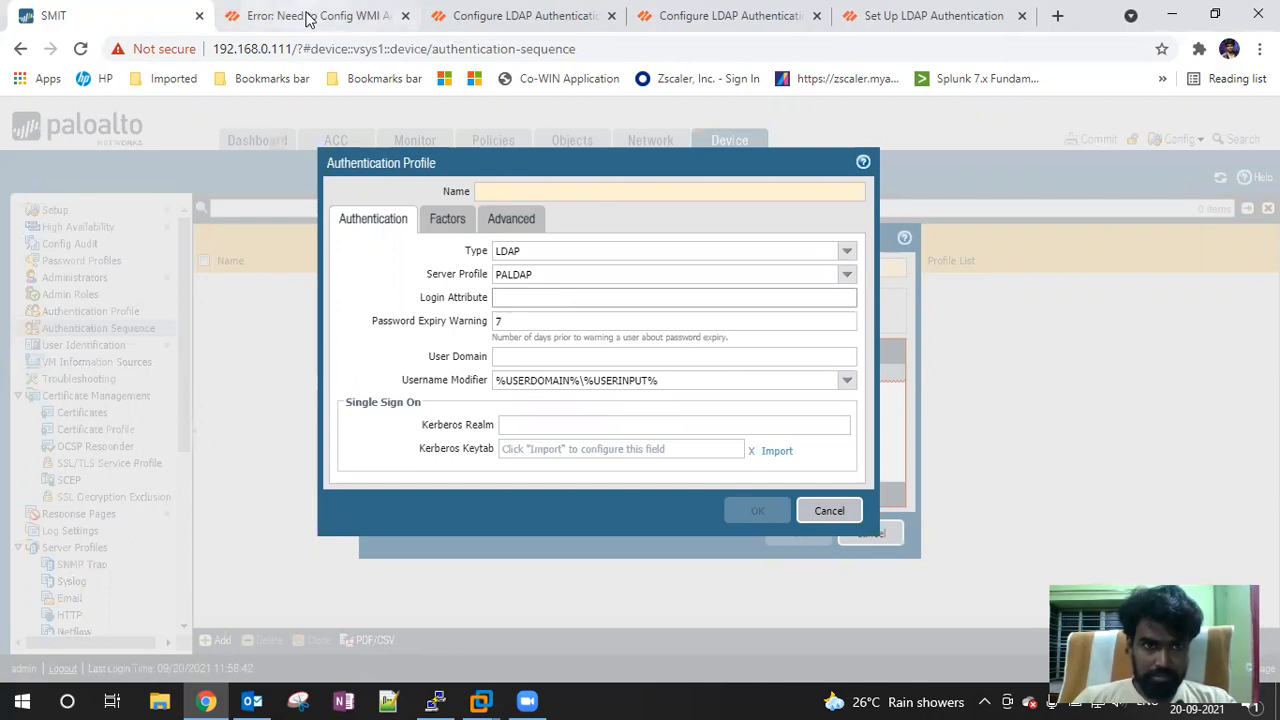
{"action": "left_click", "coordinate": [340, 16]}
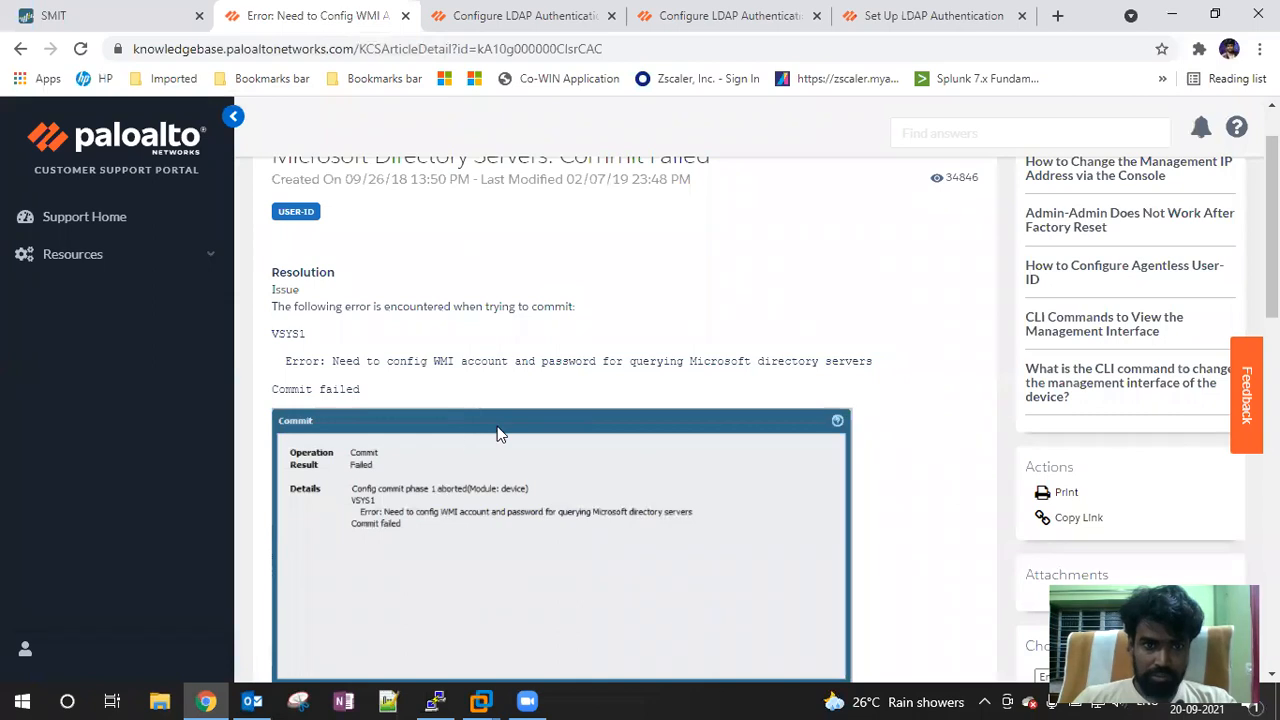
Return to the WMI account Google results and select the current search query
{"action": "scroll", "coordinate": [485, 405], "scroll_direction": "up", "scroll_amount": 1}
{"action": "left_click", "coordinate": [20, 48]}
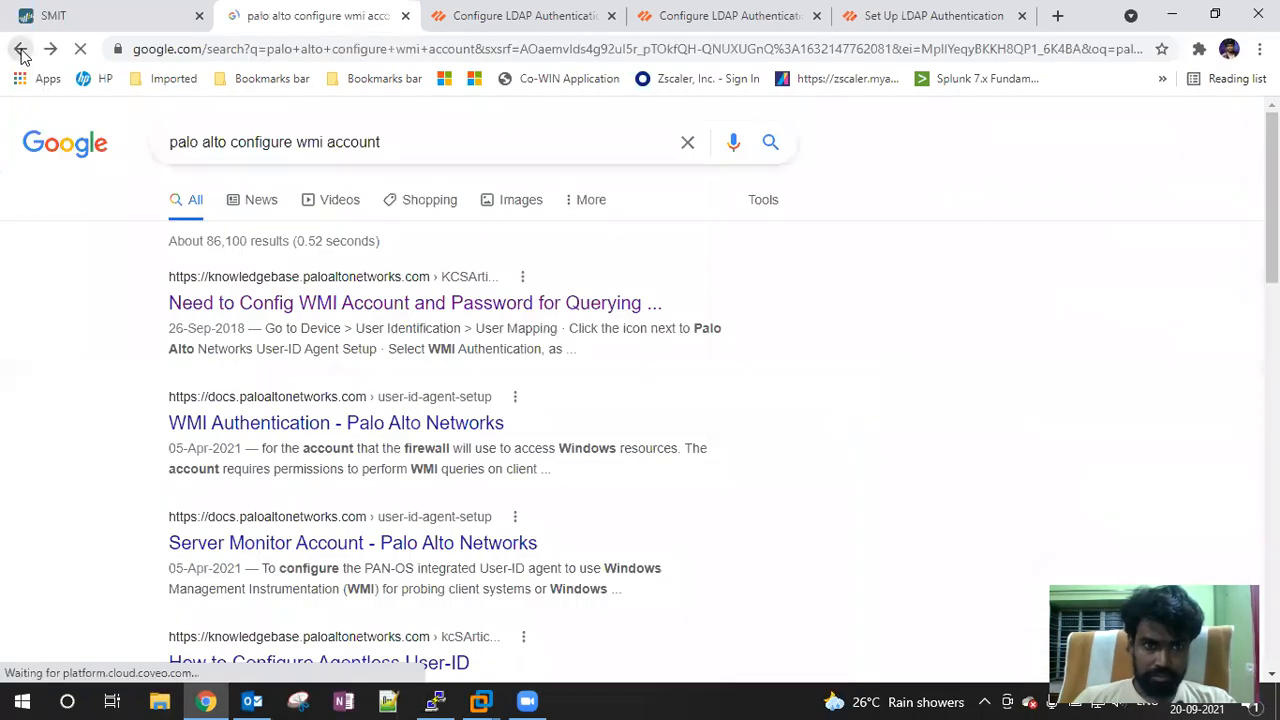
{"action": "triple_click", "coordinate": [447, 153]}
{"action": "left_click", "coordinate": [110, 18]}
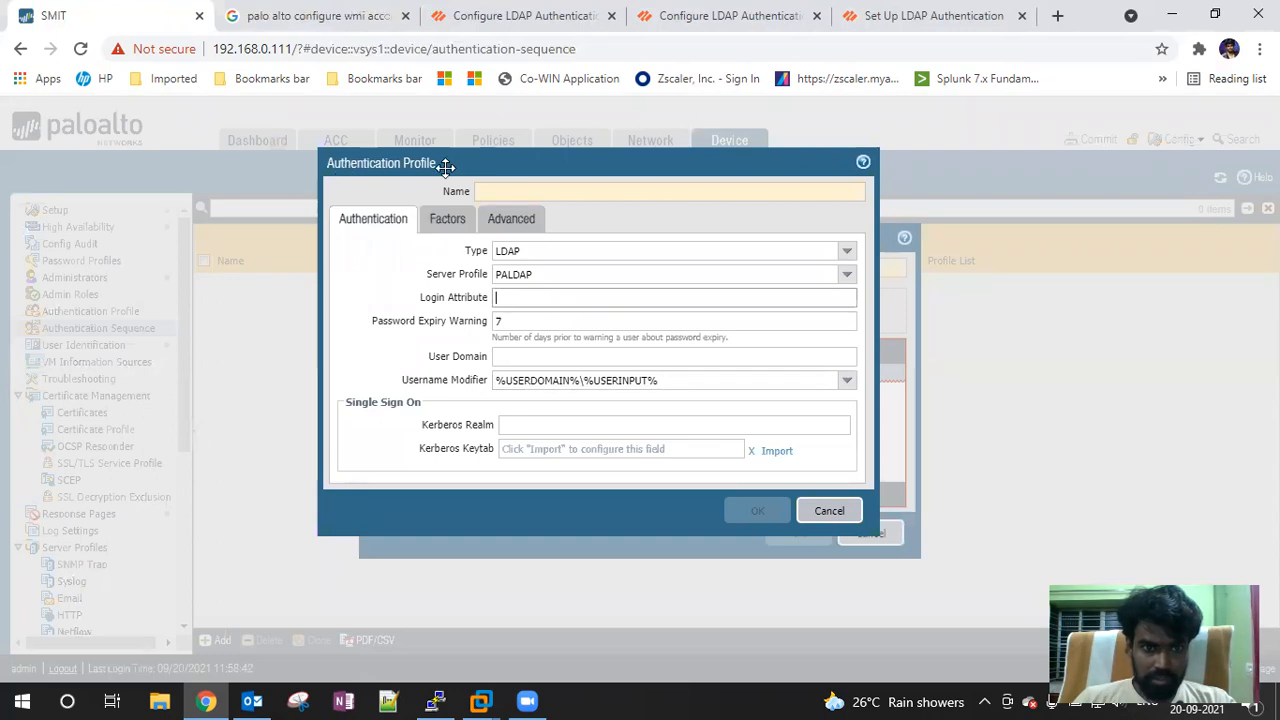
{"action": "left_click", "coordinate": [318, 15]}
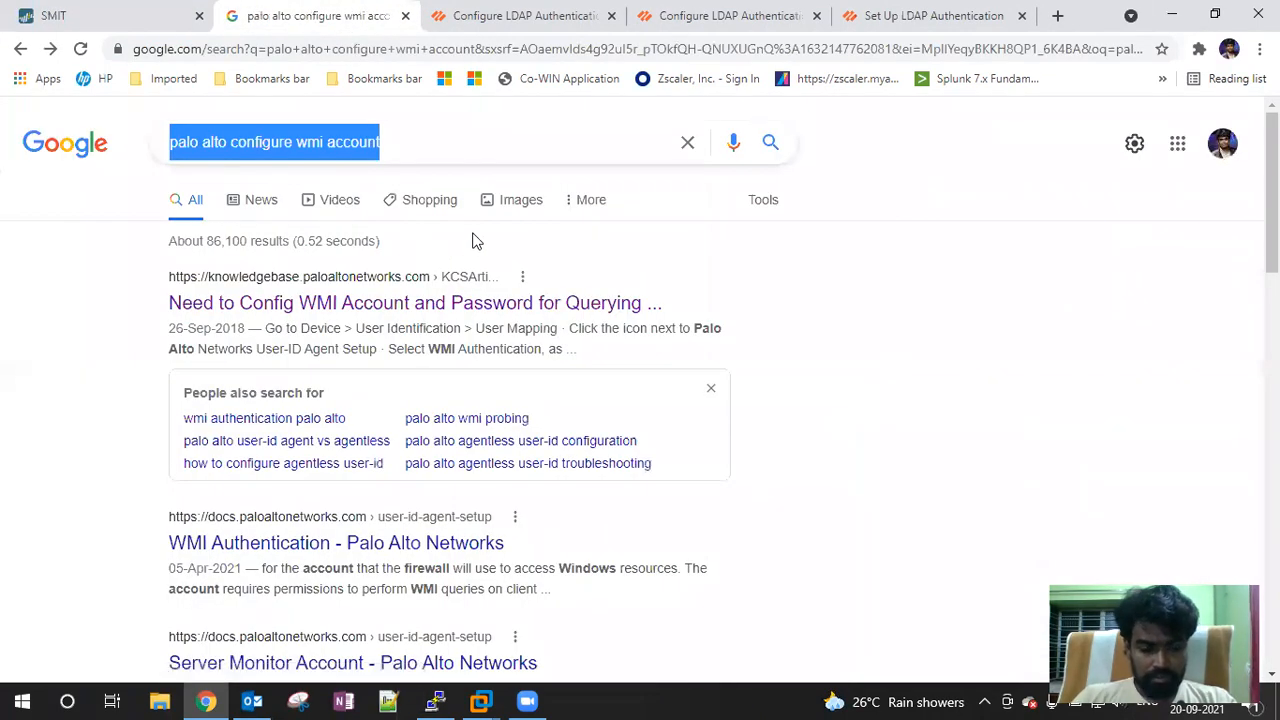
Search 'paloalto authent' and skim the Authentication Profile documentation page
{"action": "type", "text": "paloalt"}
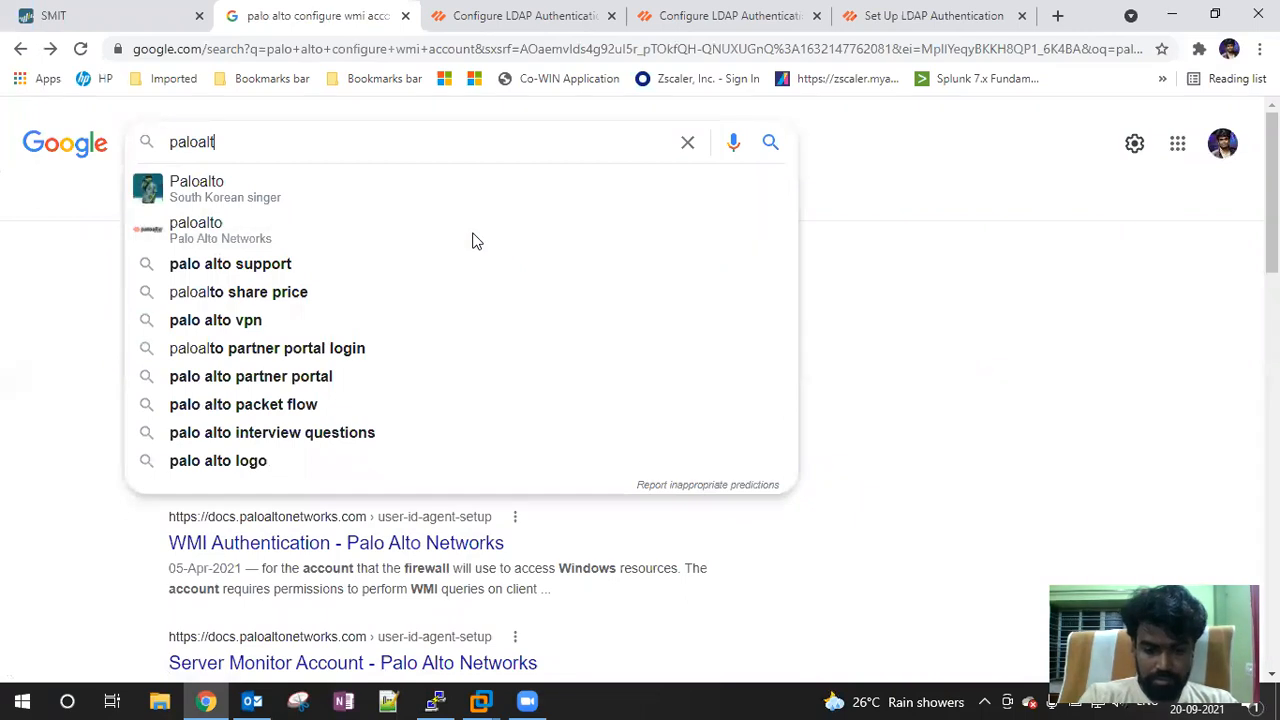
{"action": "type", "text": "o authent"}
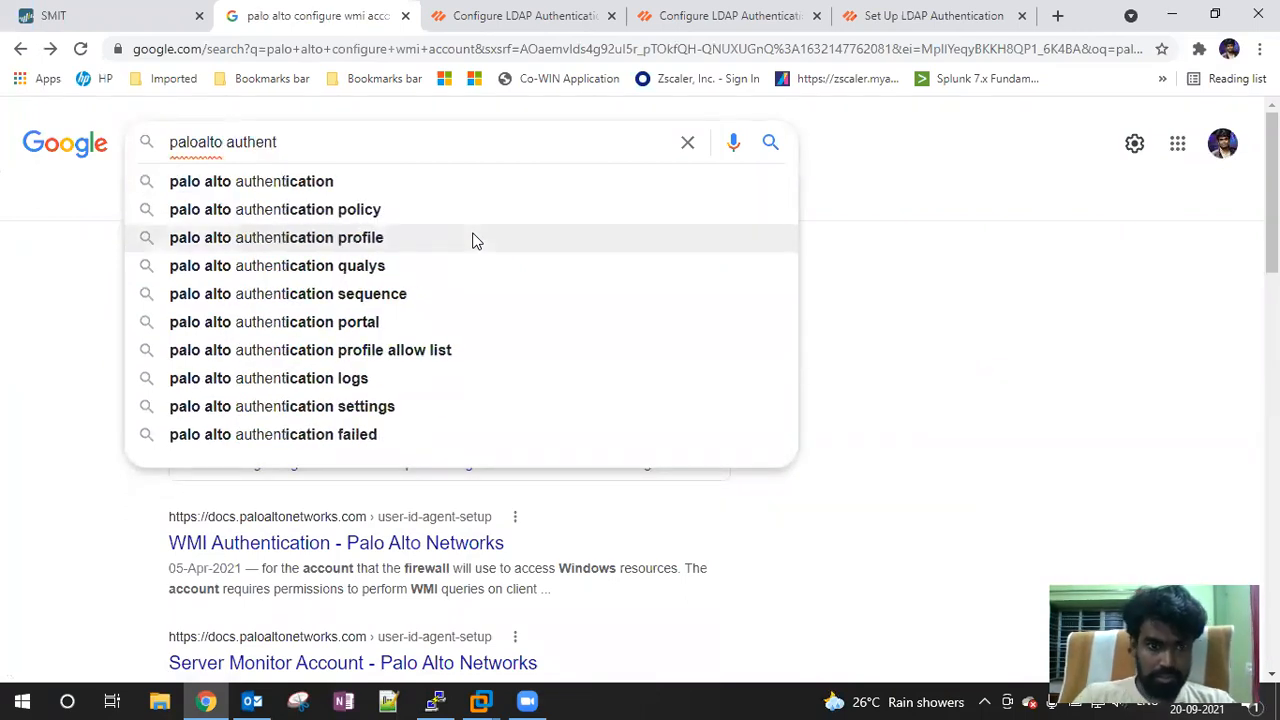
{"action": "left_click", "coordinate": [447, 237]}
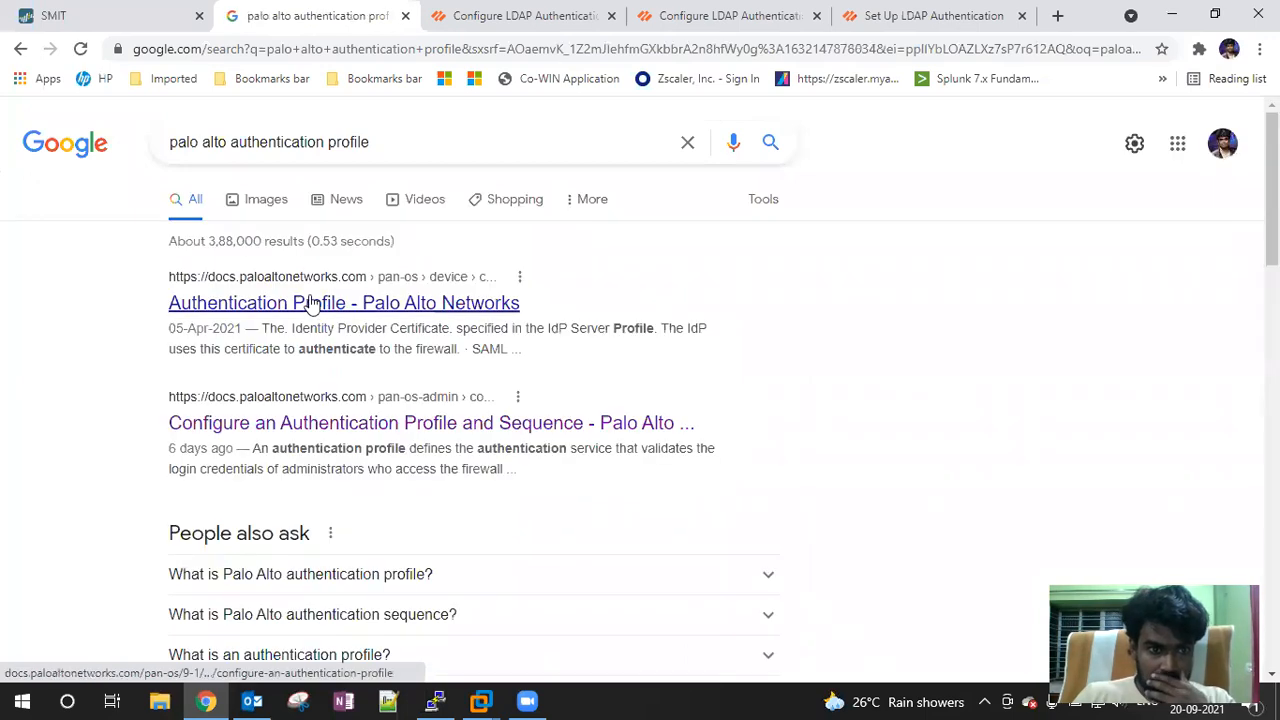
{"action": "left_click", "coordinate": [297, 305]}
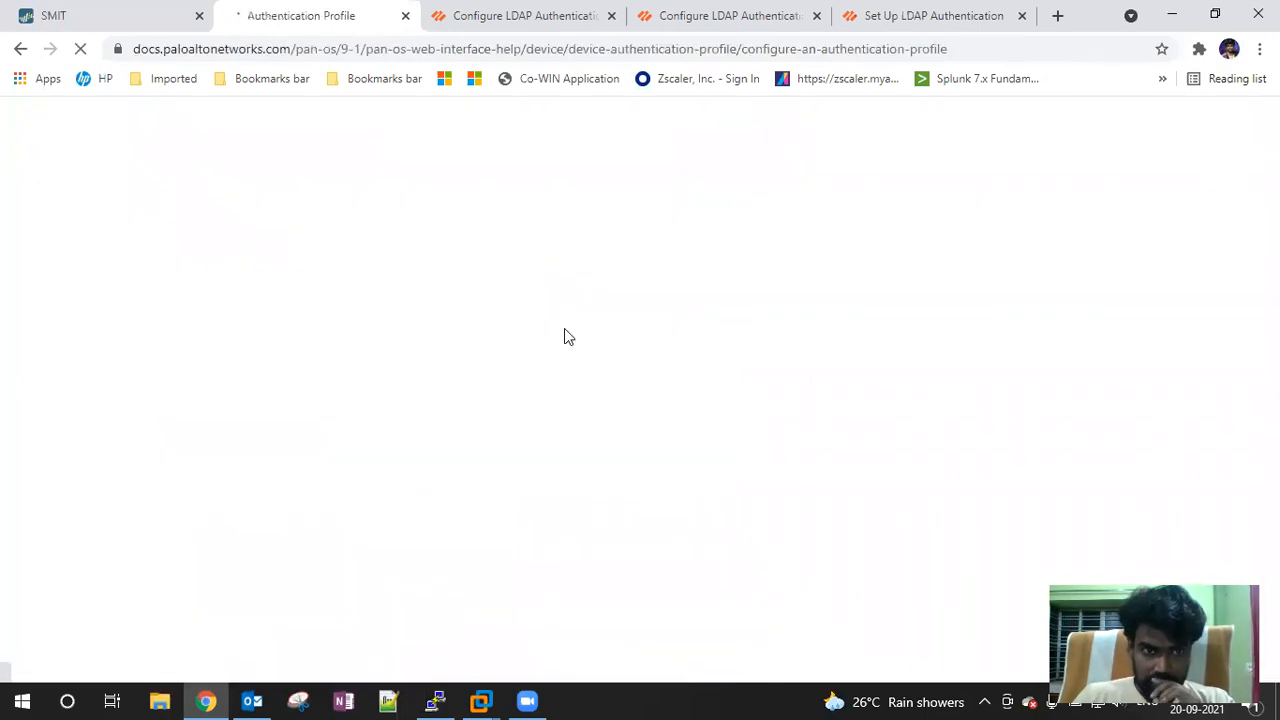
{"action": "scroll", "coordinate": [564, 336], "scroll_direction": "down", "scroll_amount": 10}
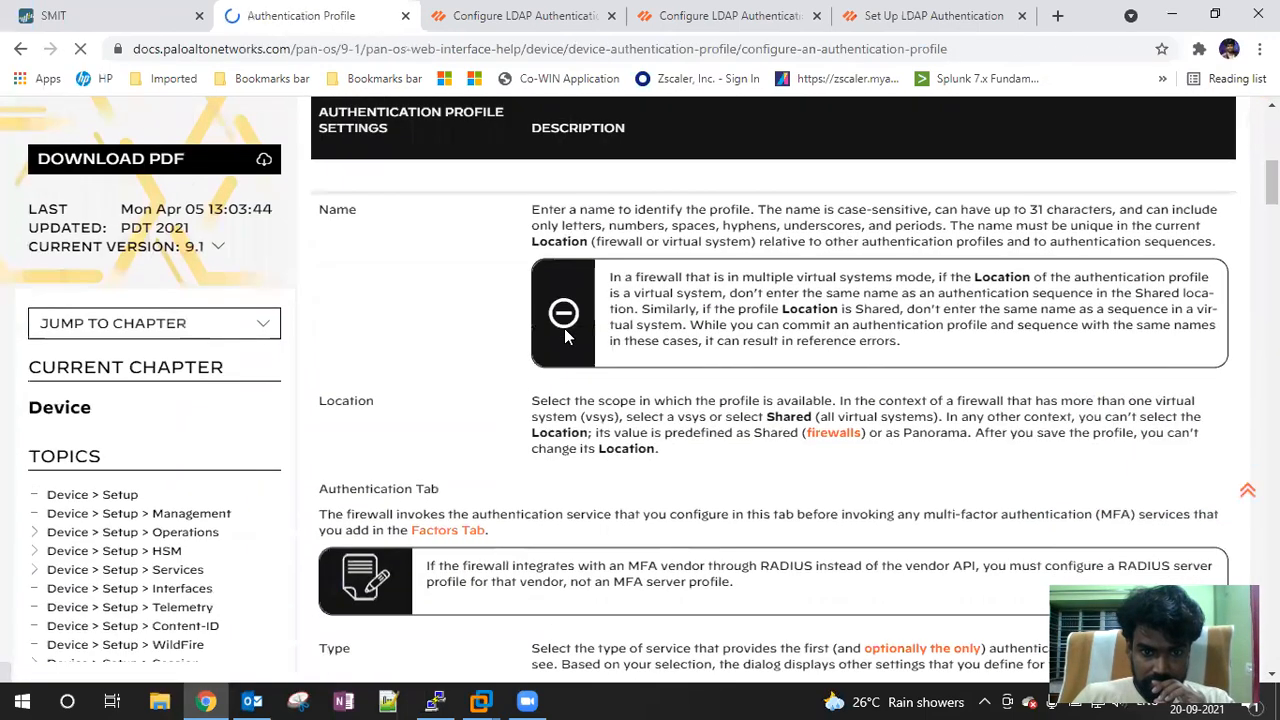
{"action": "scroll", "coordinate": [566, 329], "scroll_direction": "down", "scroll_amount": 15}
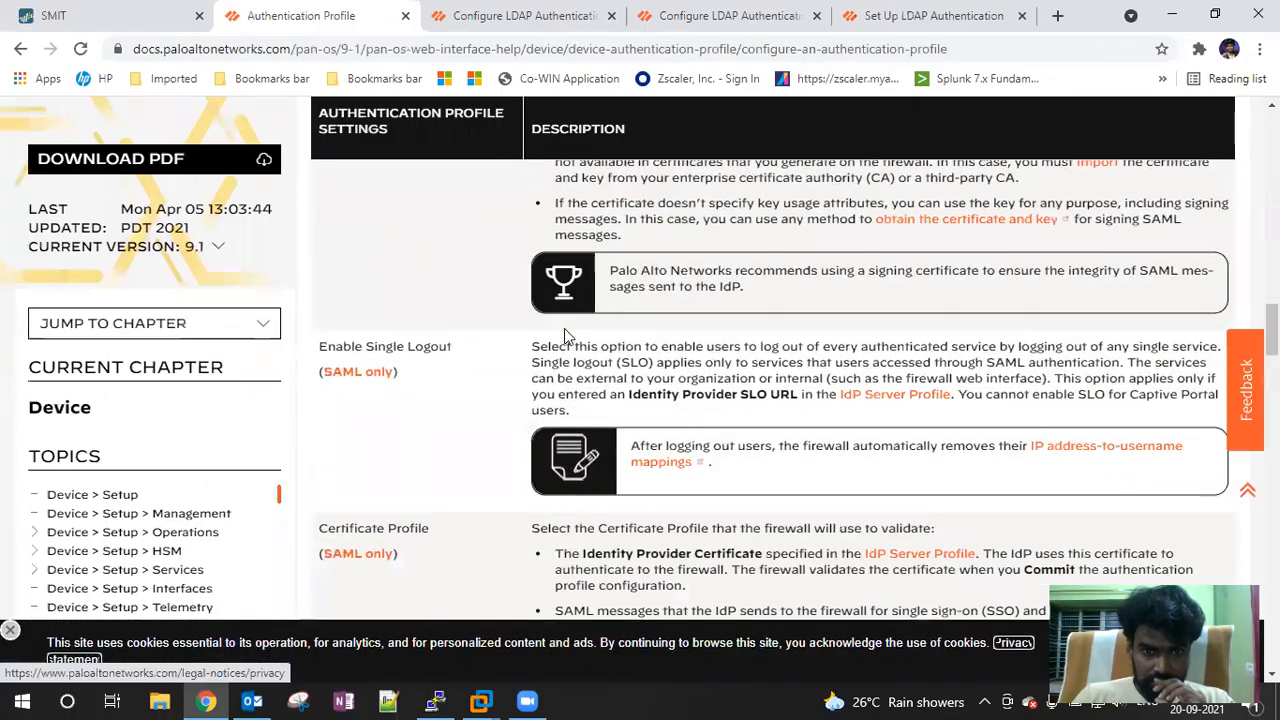
{"action": "scroll", "coordinate": [566, 336], "scroll_direction": "down", "scroll_amount": 15}
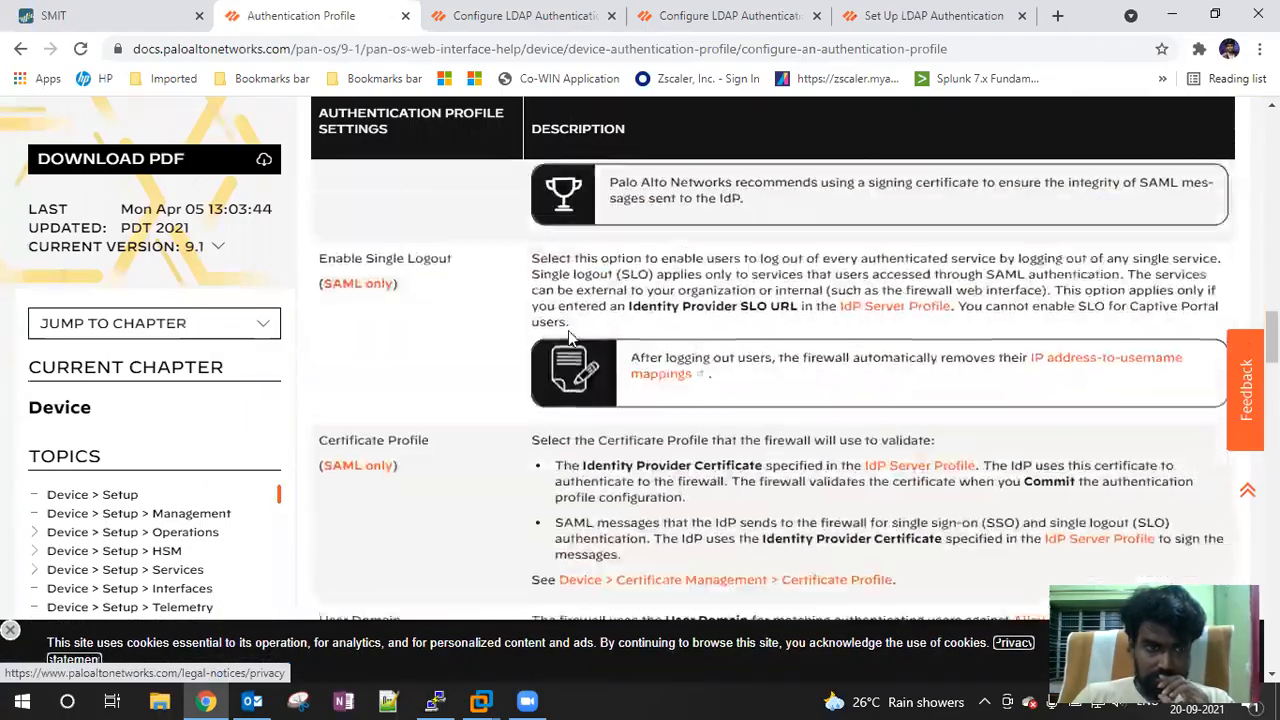
{"action": "key", "text": "alt+Left"}
Refine the search with 'error' and open the Commit Error article in a new tab
{"action": "left_click", "coordinate": [409, 143]}
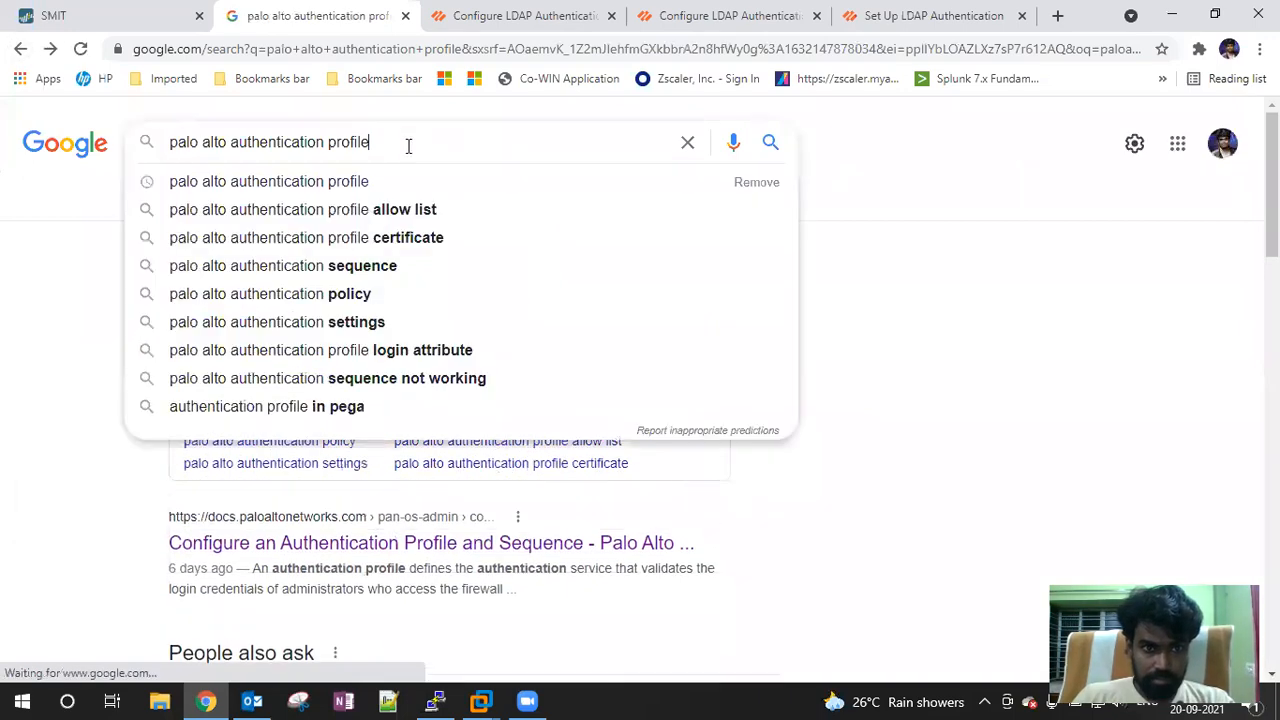
{"action": "type", "text": "e"}
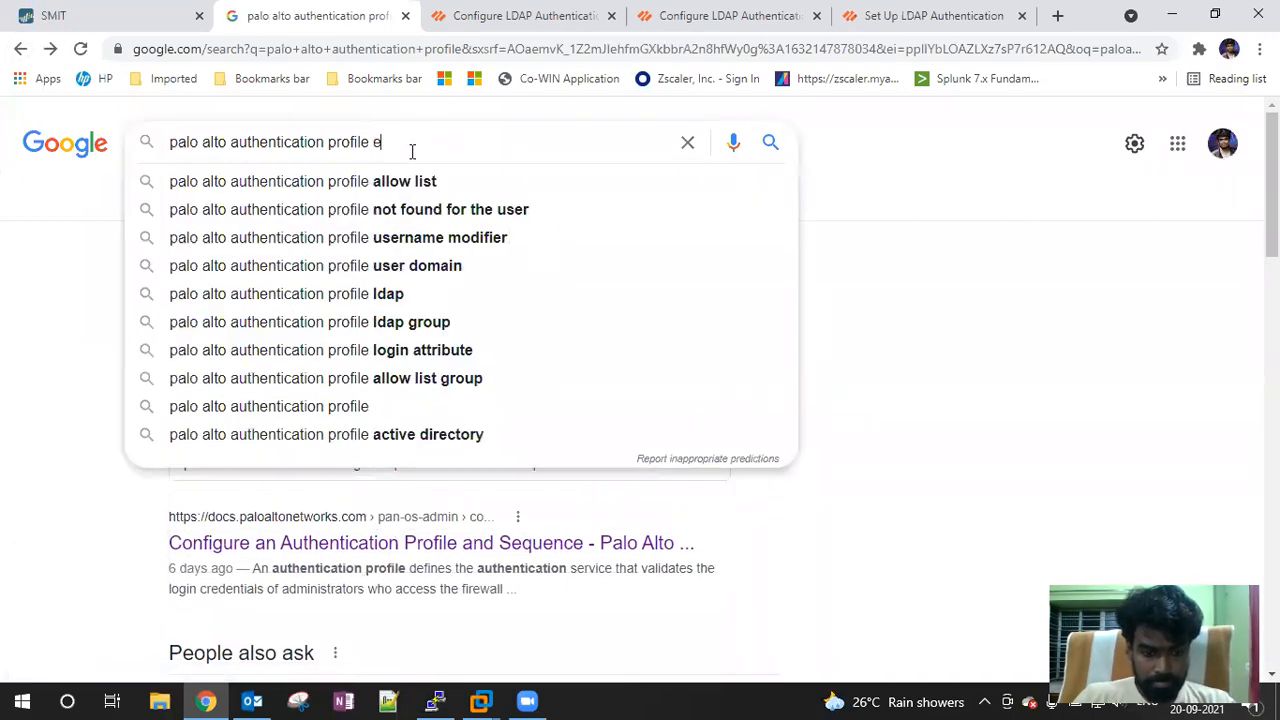
{"action": "type", "text": "rror"}
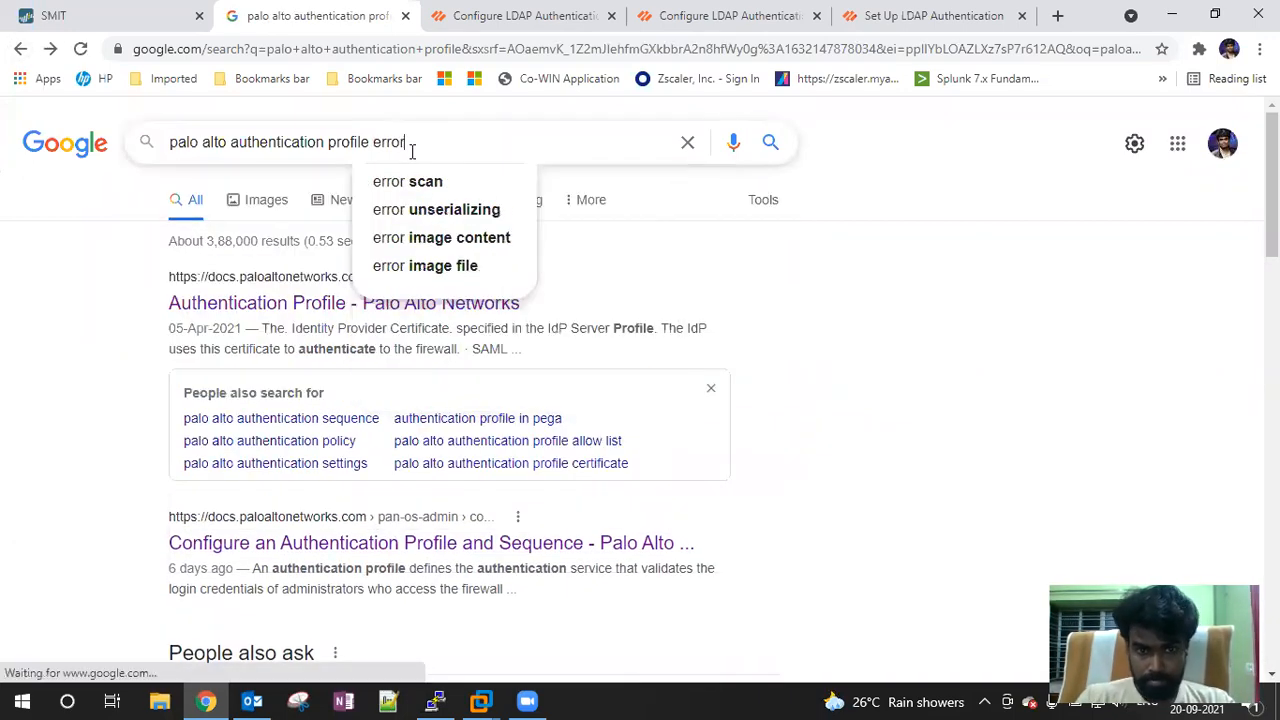
{"action": "key", "text": "Return"}
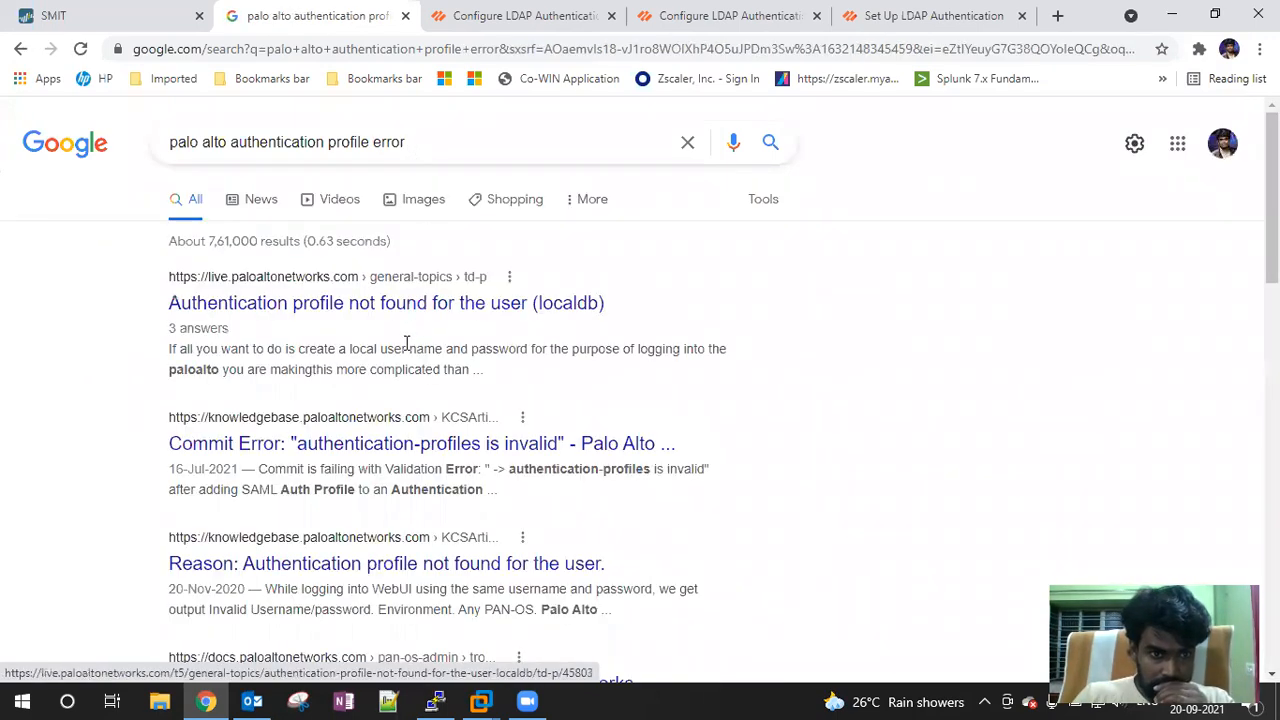
{"action": "scroll", "coordinate": [406, 343], "scroll_direction": "down", "scroll_amount": 1}
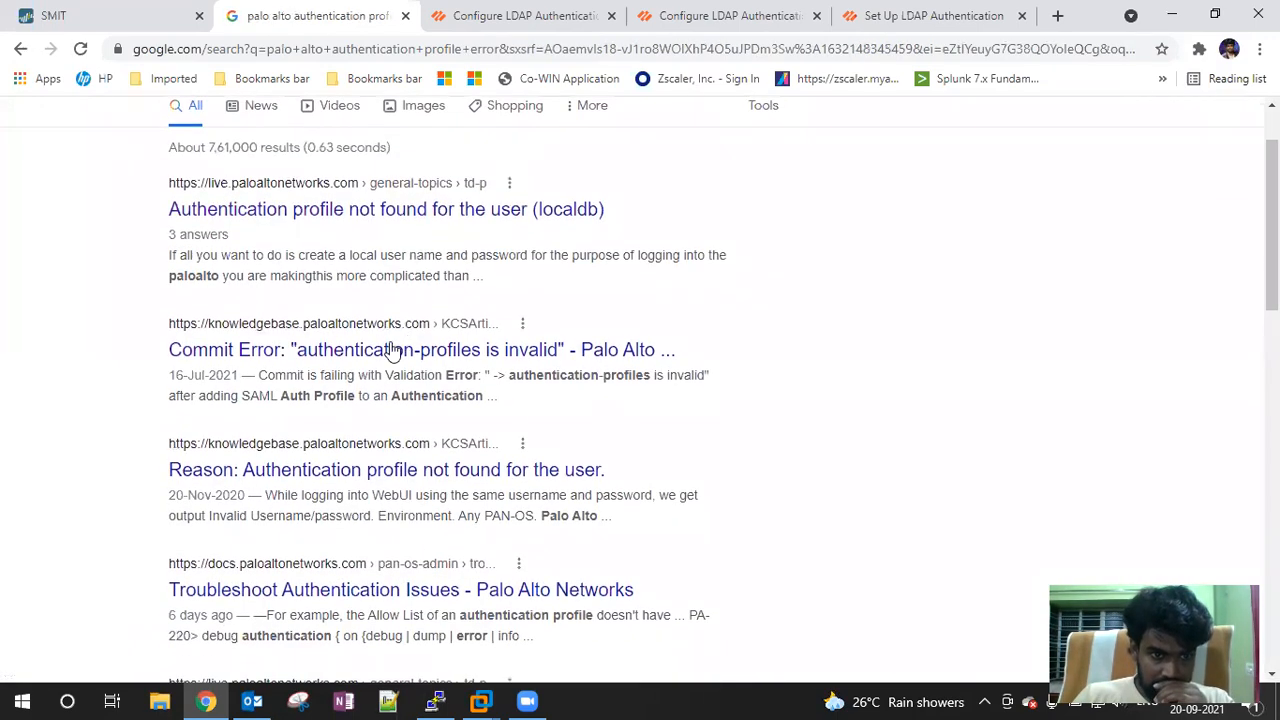
{"action": "right_click", "coordinate": [355, 349]}
{"action": "left_click", "coordinate": [392, 362]}
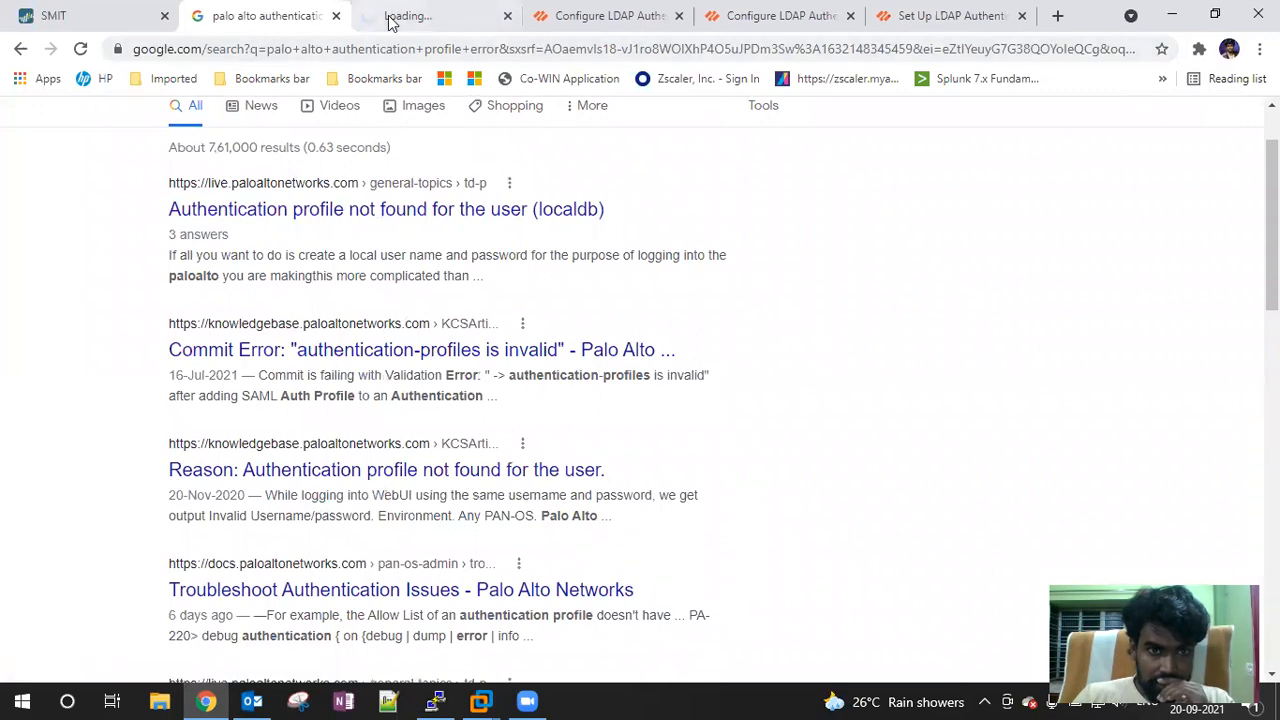
{"action": "key", "text": "ctrl+Tab"}
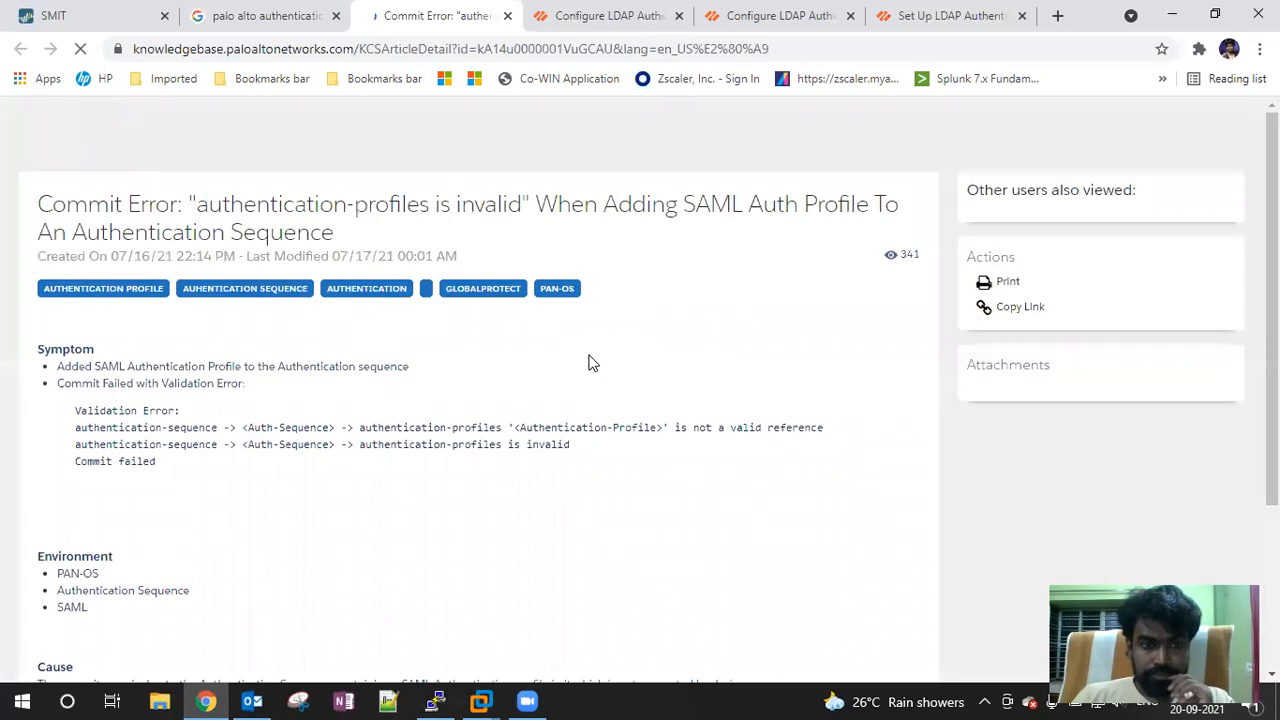
Read the Commit Error article and list support articles tagged Authentication Profile
{"action": "scroll", "coordinate": [590, 363], "scroll_direction": "down", "scroll_amount": 3}
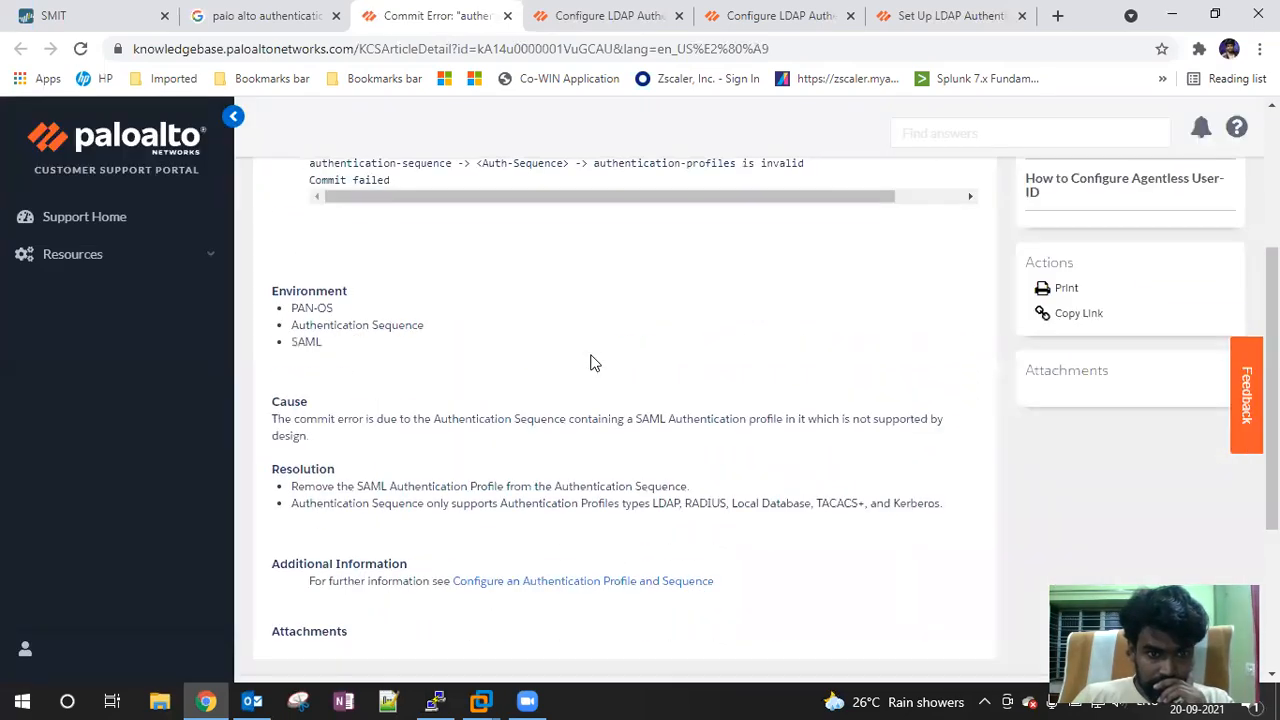
{"action": "scroll", "coordinate": [590, 363], "scroll_direction": "down", "scroll_amount": 3}
{"action": "scroll", "coordinate": [590, 363], "scroll_direction": "up", "scroll_amount": 5}
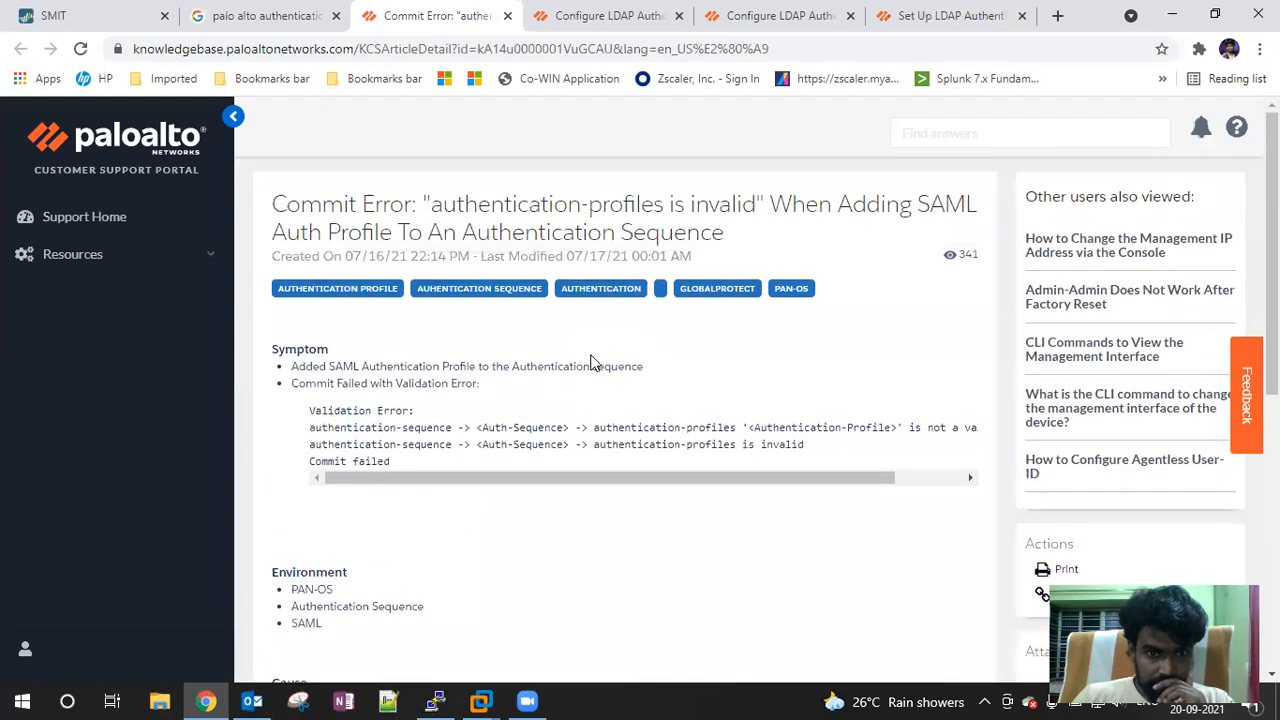
{"action": "left_click", "coordinate": [338, 291]}
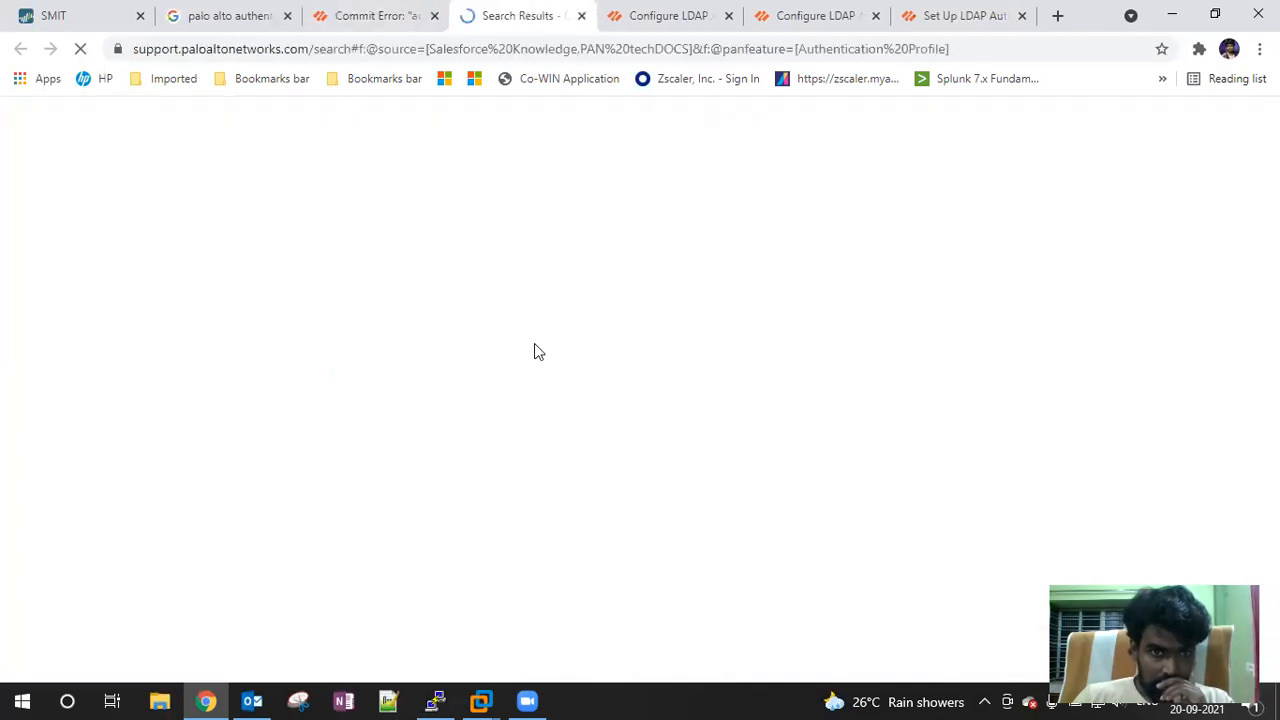
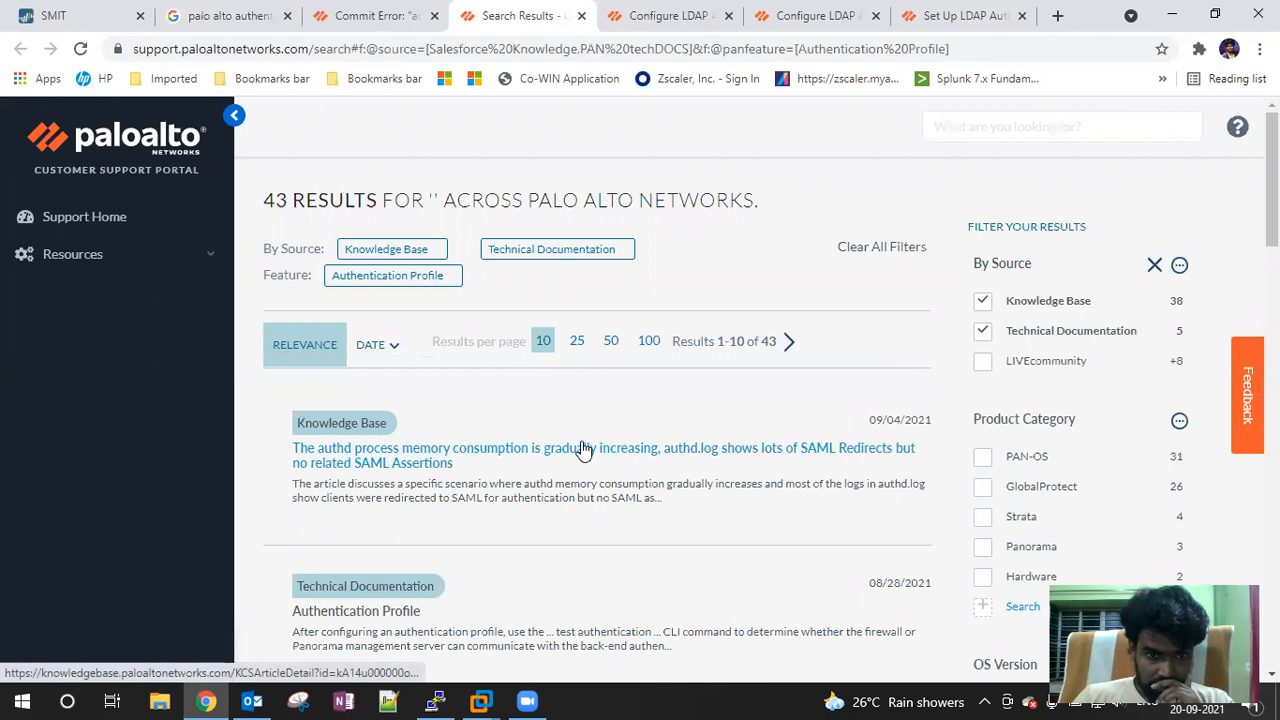
Read through the Authentication Profile documentation article
{"action": "scroll", "coordinate": [585, 450], "scroll_direction": "down", "scroll_amount": 1}
{"action": "scroll", "coordinate": [585, 450], "scroll_direction": "down", "scroll_amount": 1}
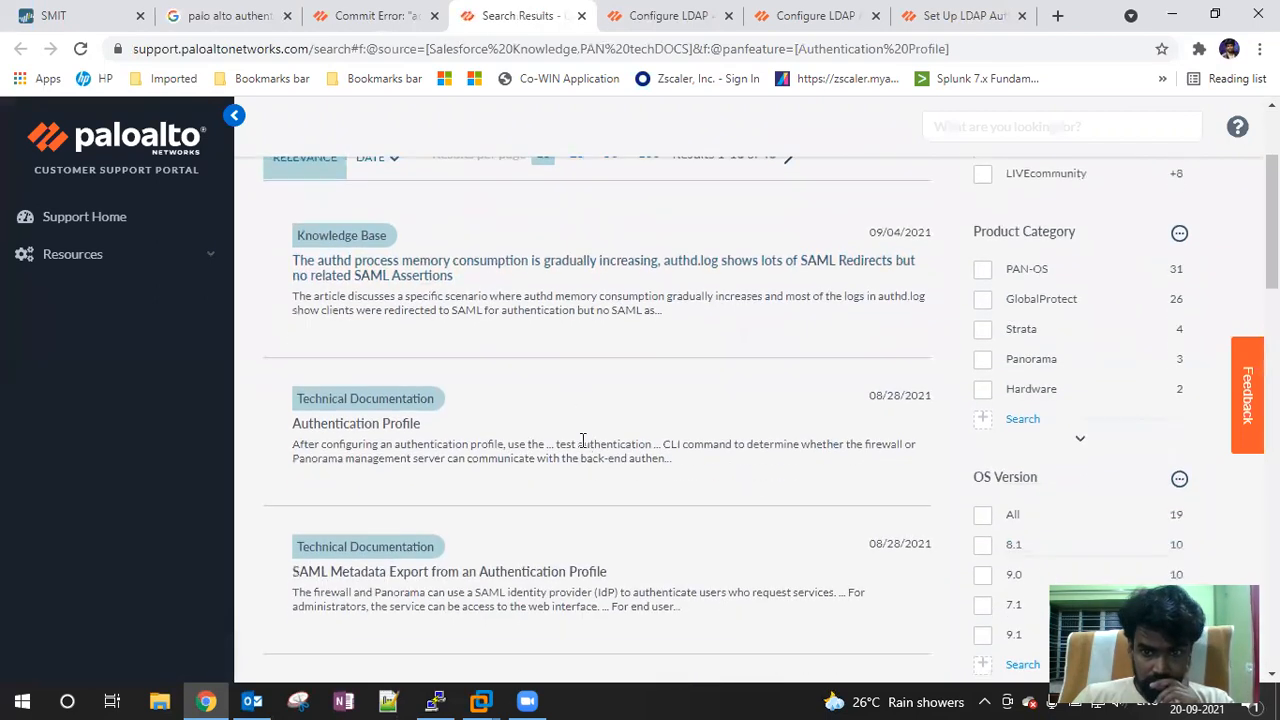
{"action": "left_click", "coordinate": [391, 428]}
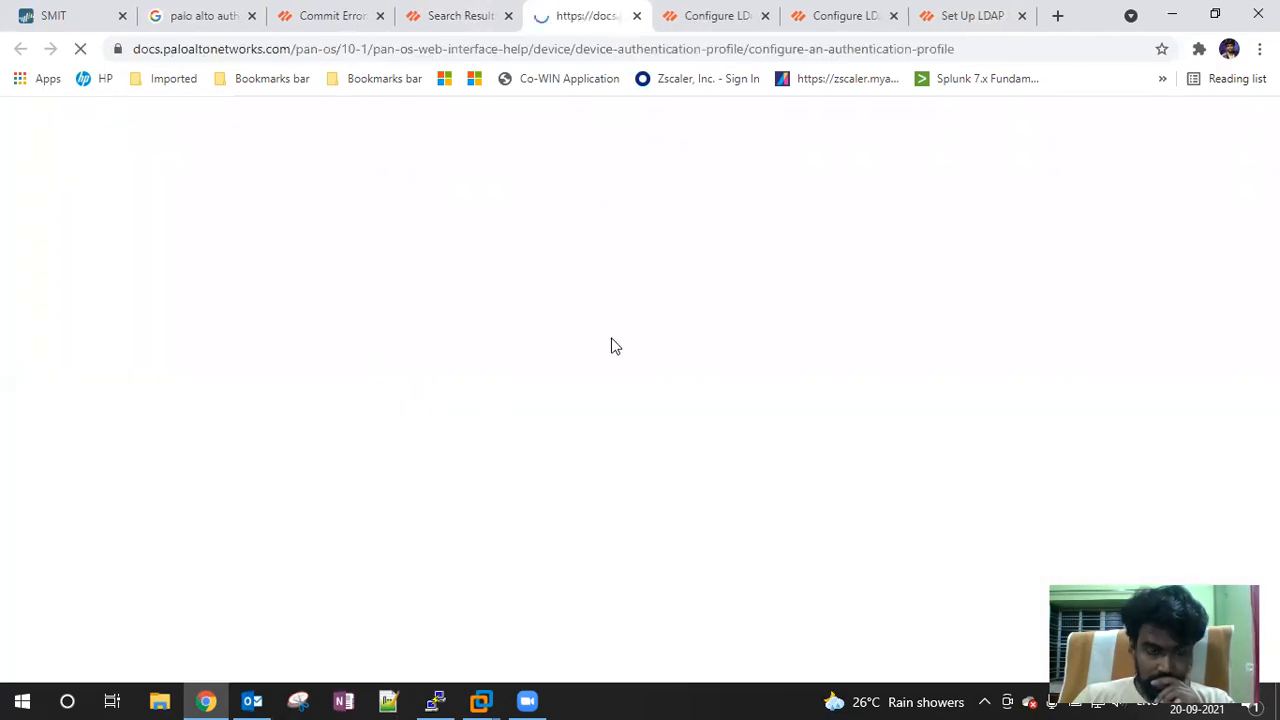
{"action": "scroll", "coordinate": [618, 346], "scroll_direction": "down", "scroll_amount": 5}
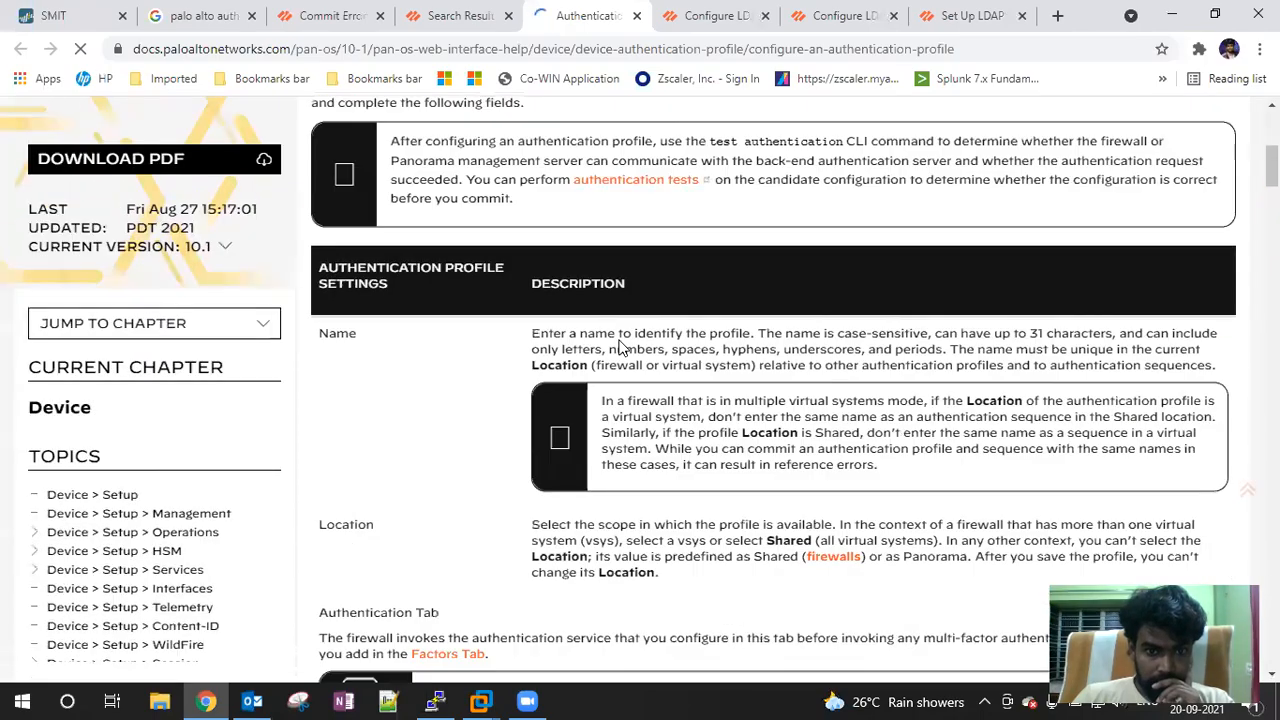
{"action": "scroll", "coordinate": [618, 346], "scroll_direction": "down", "scroll_amount": 10}
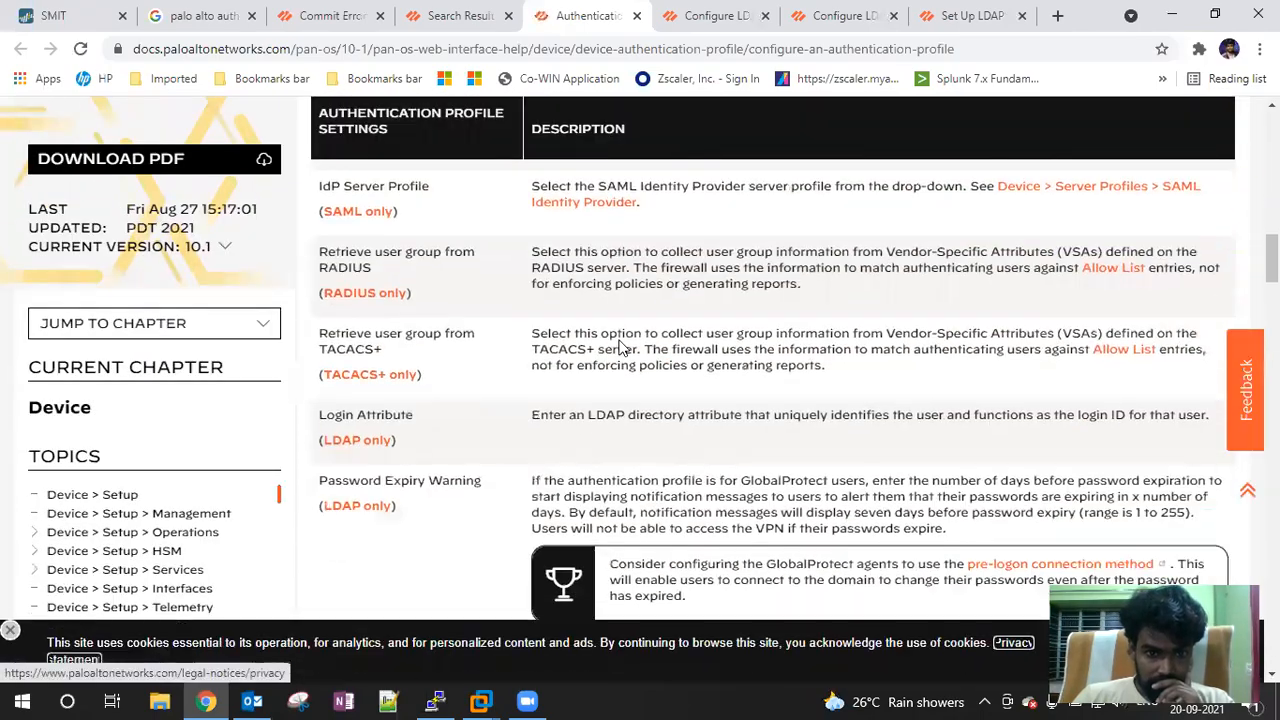
{"action": "scroll", "coordinate": [620, 346], "scroll_direction": "down", "scroll_amount": 15}
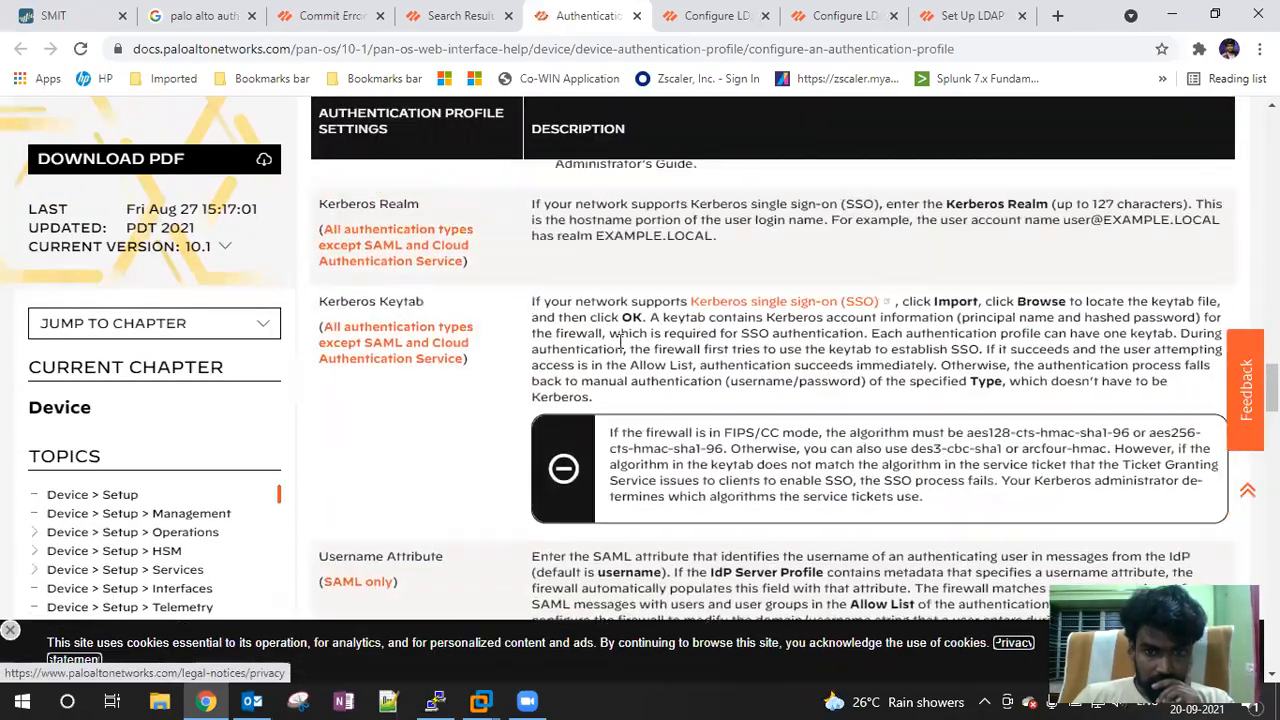
{"action": "scroll", "coordinate": [620, 343], "scroll_direction": "up", "scroll_amount": 3}
{"action": "scroll", "coordinate": [620, 346], "scroll_direction": "up", "scroll_amount": 2}
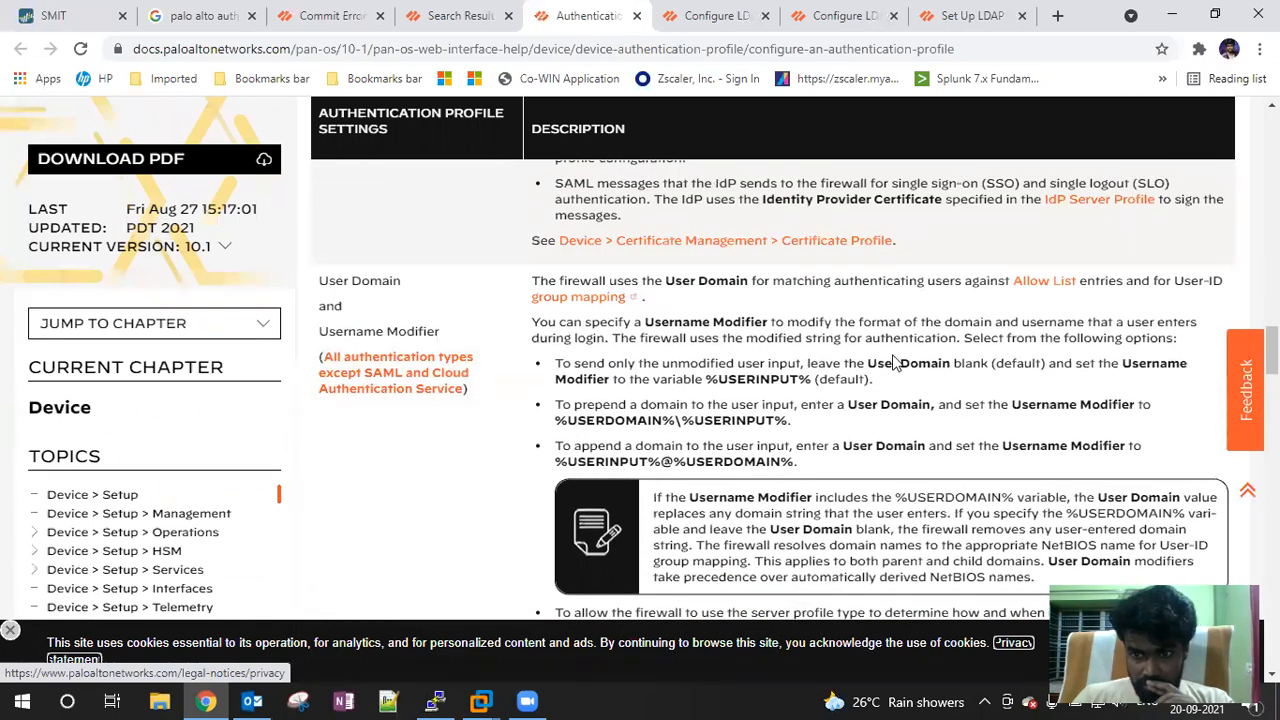
{"action": "scroll", "coordinate": [780, 460], "scroll_direction": "up", "scroll_amount": 2}
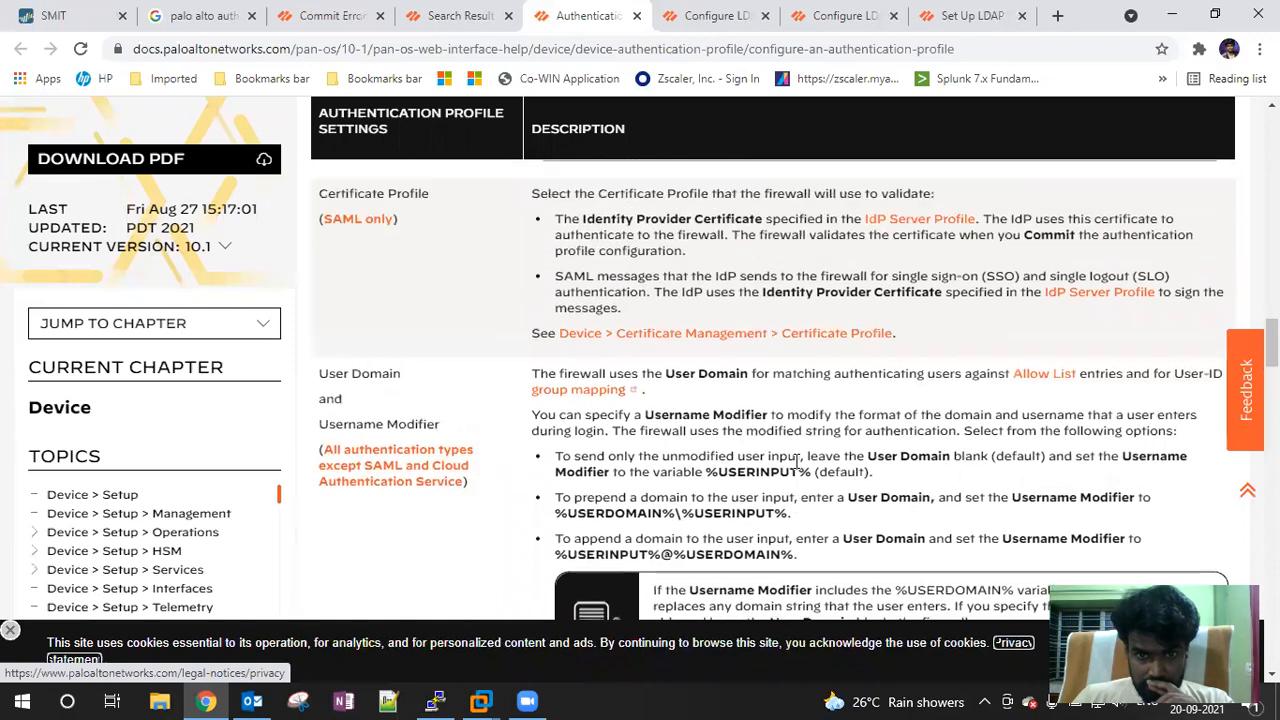
{"action": "scroll", "coordinate": [802, 461], "scroll_direction": "up", "scroll_amount": 2}
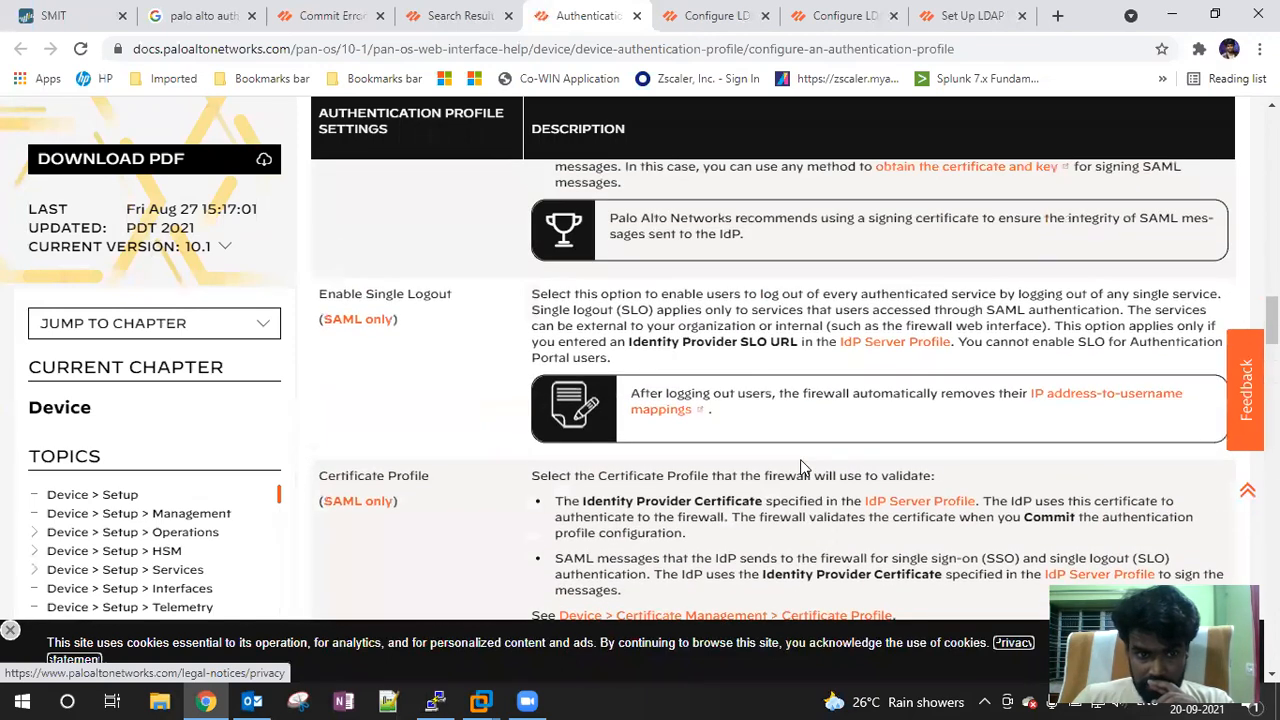
{"action": "scroll", "coordinate": [800, 465], "scroll_direction": "up", "scroll_amount": 10}
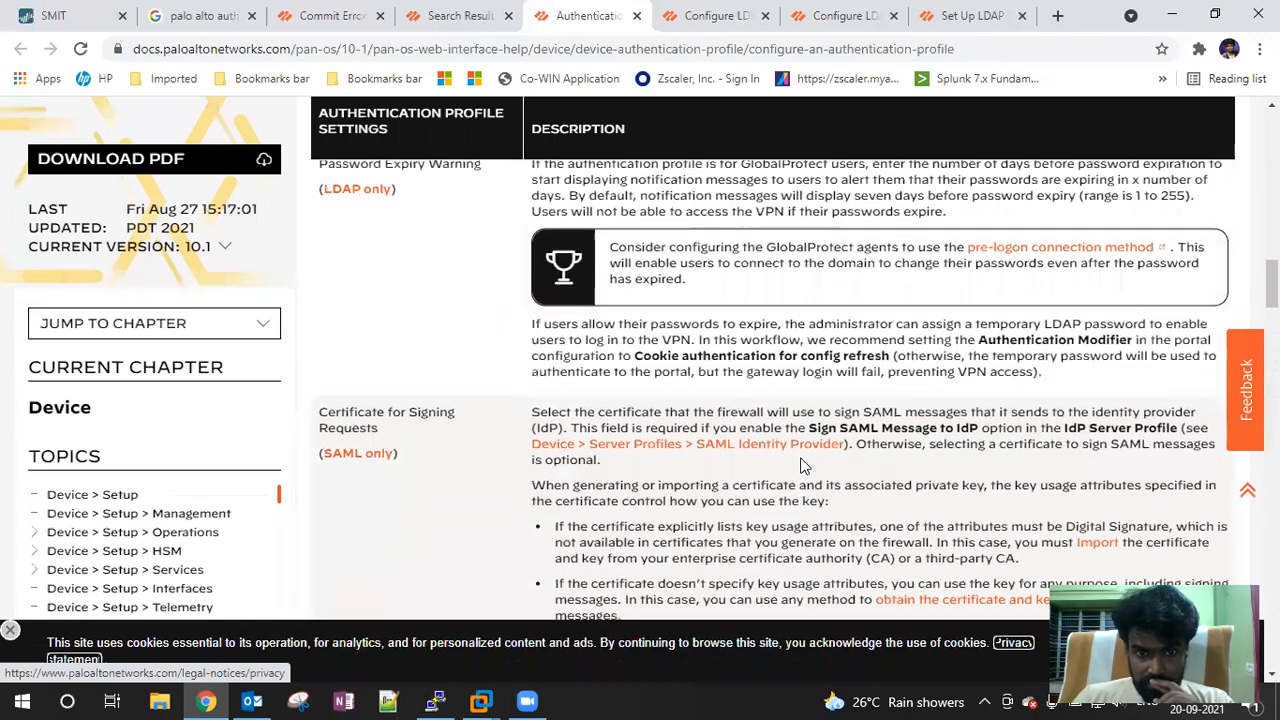
{"action": "scroll", "coordinate": [802, 459], "scroll_direction": "up", "scroll_amount": 2}
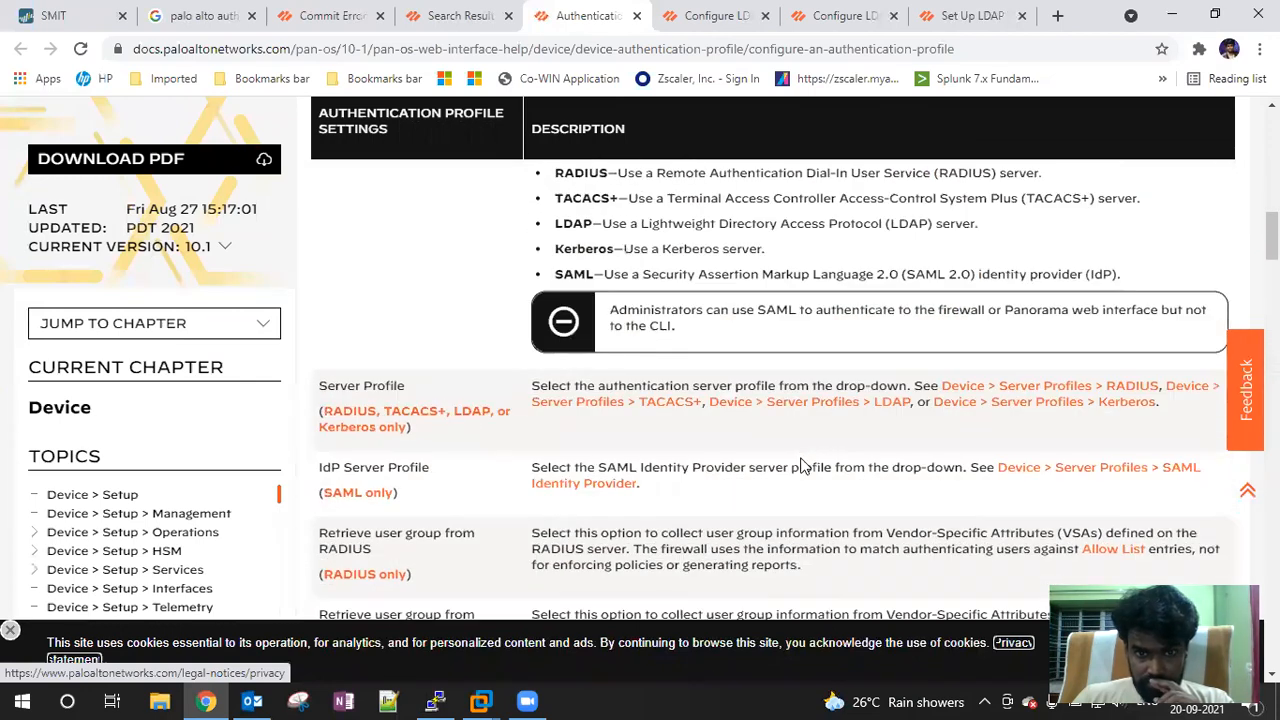
{"action": "scroll", "coordinate": [802, 465], "scroll_direction": "up", "scroll_amount": 3}
{"action": "scroll", "coordinate": [802, 457], "scroll_direction": "up", "scroll_amount": 4}
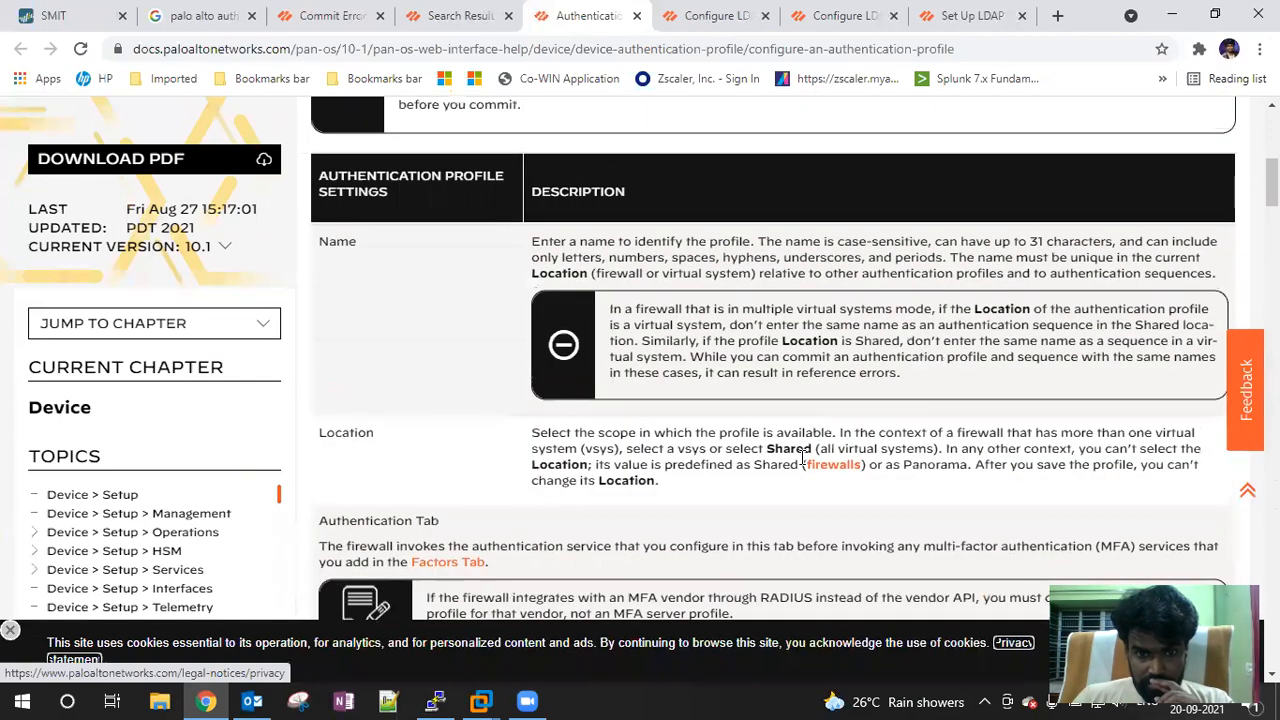
{"action": "scroll", "coordinate": [802, 455], "scroll_direction": "down", "scroll_amount": 9}
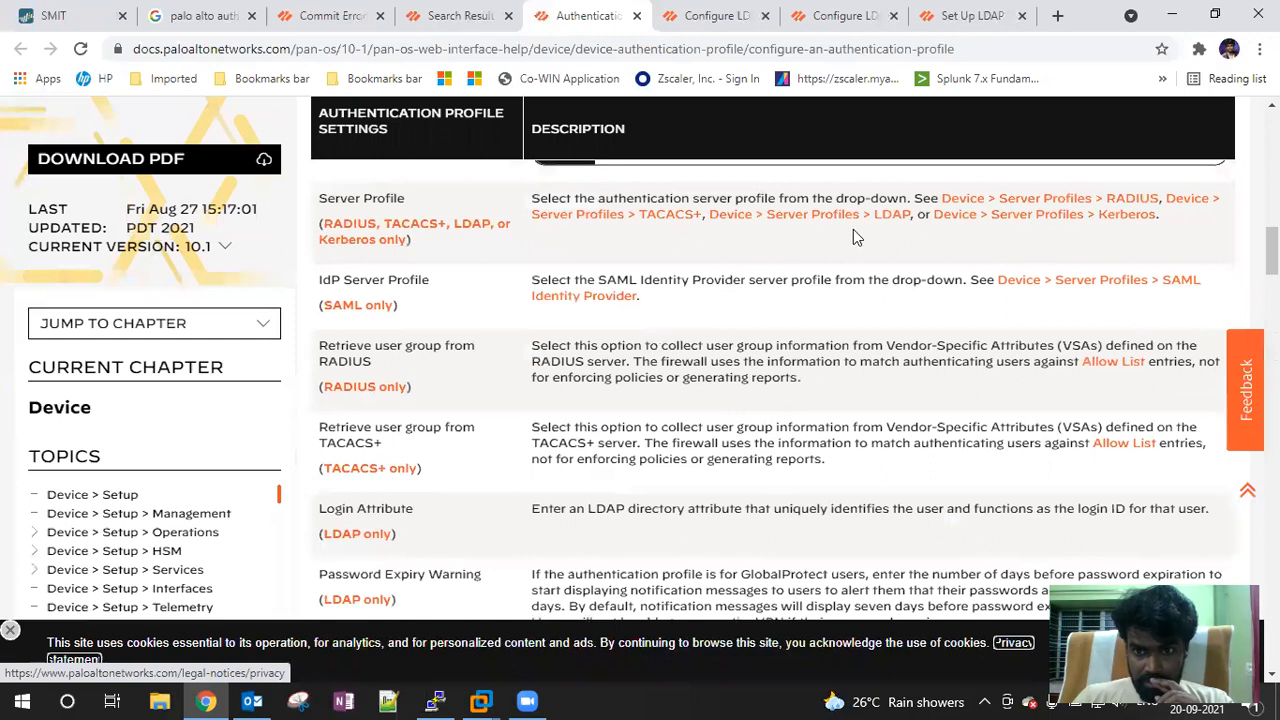
{"action": "scroll", "coordinate": [885, 390], "scroll_direction": "down", "scroll_amount": 2}
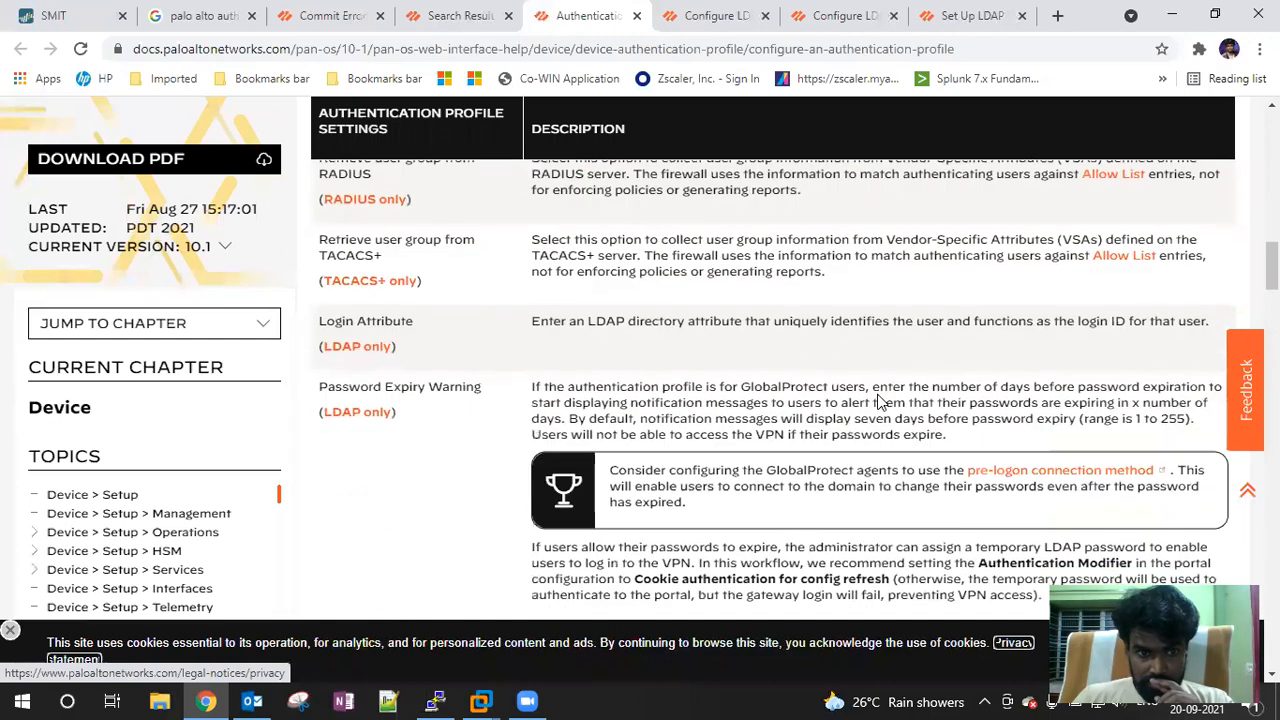
{"action": "scroll", "coordinate": [876, 400], "scroll_direction": "down", "scroll_amount": 4}
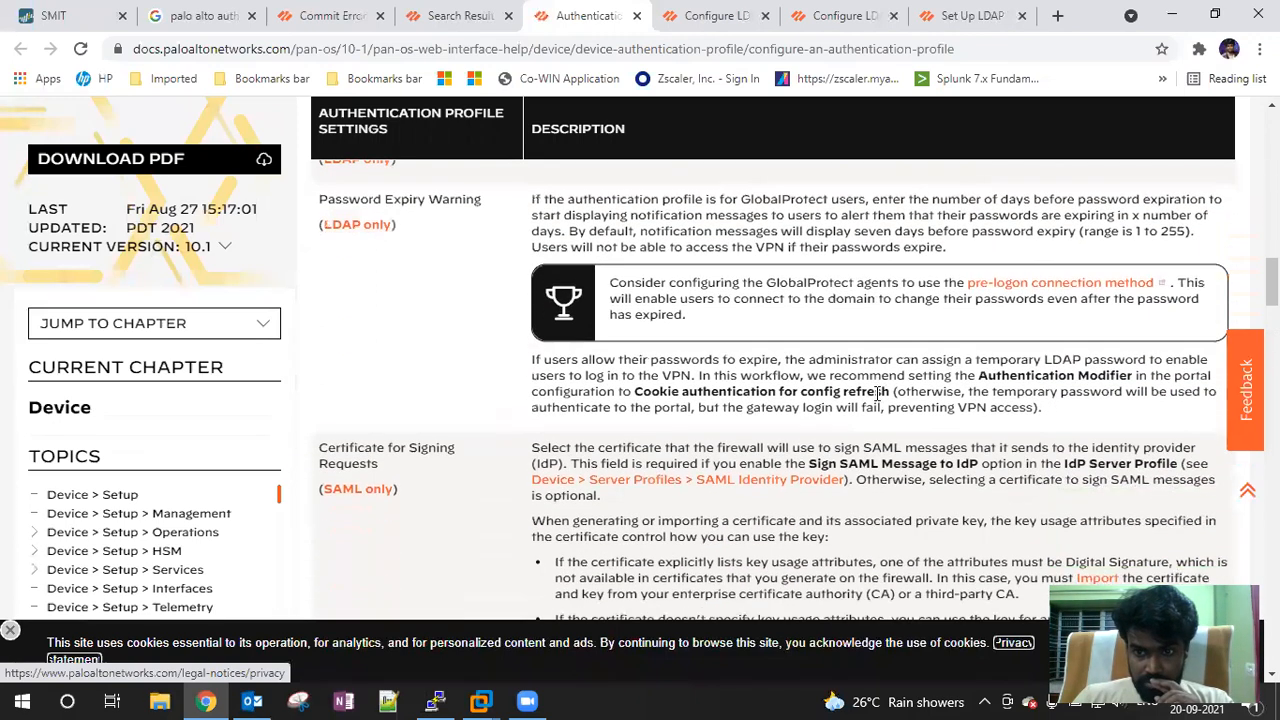
{"action": "scroll", "coordinate": [876, 400], "scroll_direction": "up", "scroll_amount": 1}
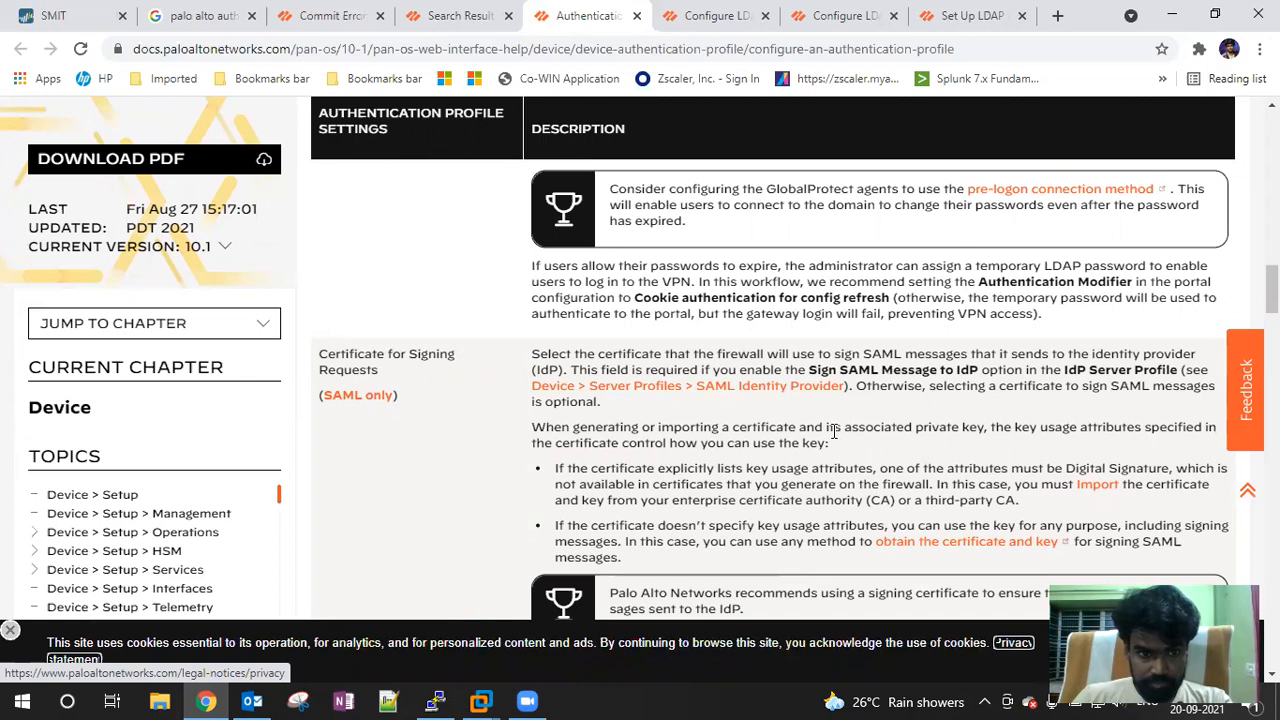
{"action": "scroll", "coordinate": [833, 430], "scroll_direction": "down", "scroll_amount": 4}
{"action": "scroll", "coordinate": [836, 438], "scroll_direction": "up", "scroll_amount": 5}
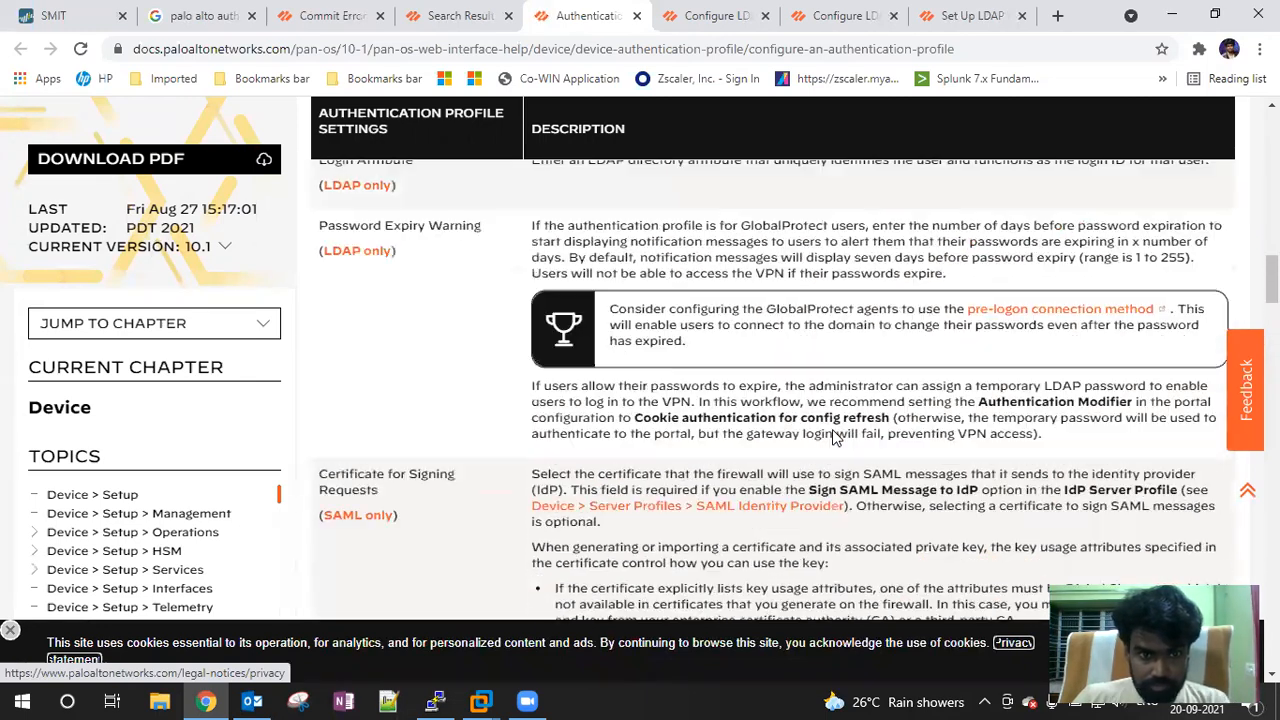
{"action": "scroll", "coordinate": [835, 437], "scroll_direction": "up", "scroll_amount": 5}
{"action": "scroll", "coordinate": [836, 438], "scroll_direction": "down", "scroll_amount": 2}
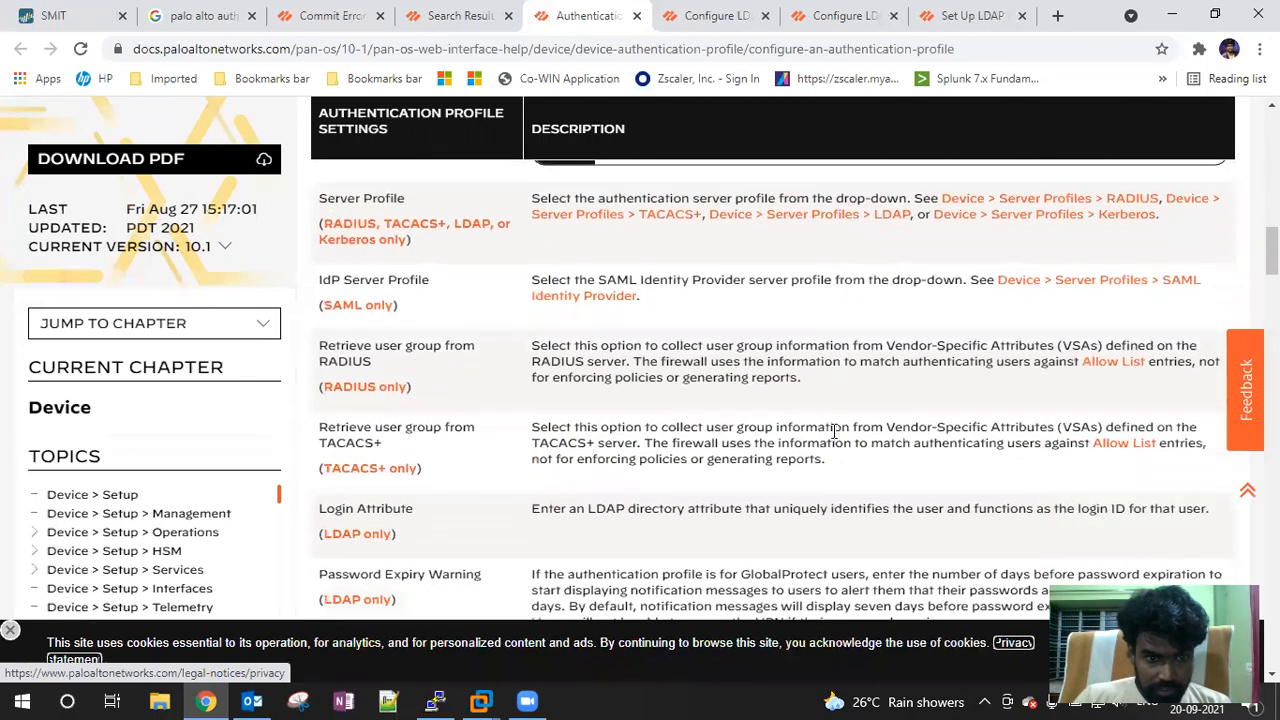
{"action": "scroll", "coordinate": [836, 430], "scroll_direction": "down", "scroll_amount": 1}
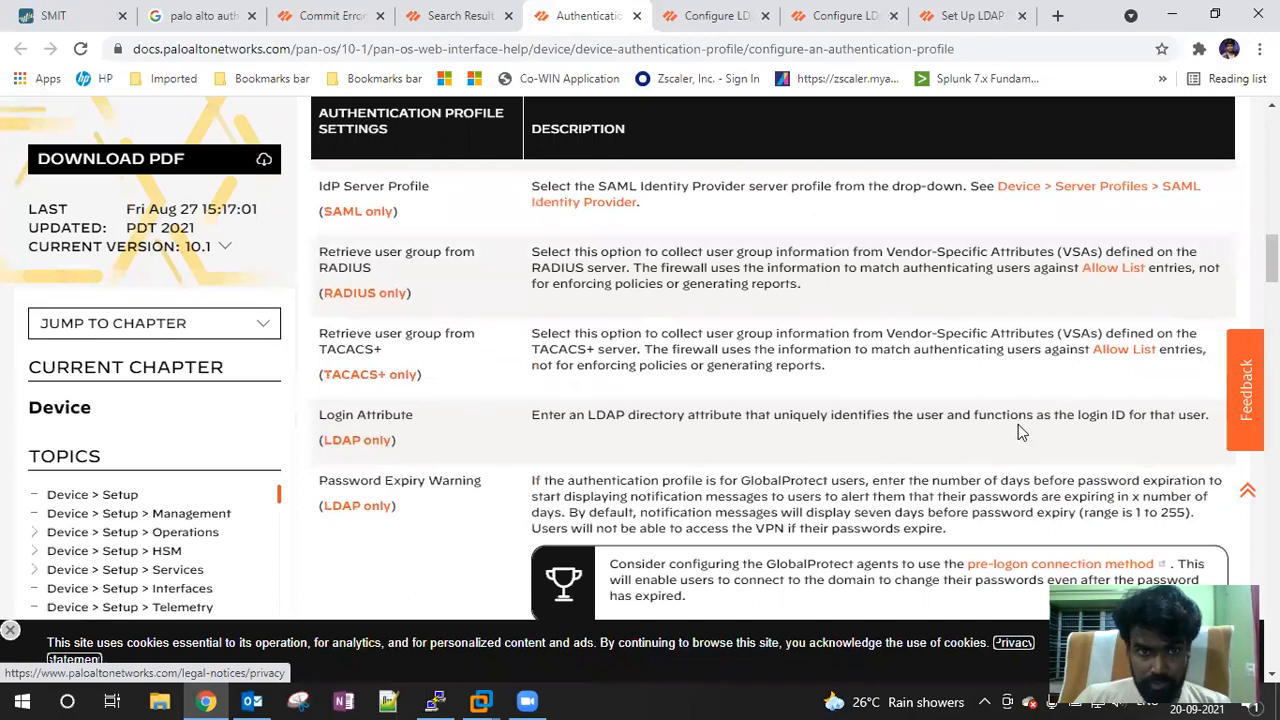
Copy the sAMAccountName attribute from the LDAP article and return to the firewall dialog
{"action": "left_click", "coordinate": [55, 15]}
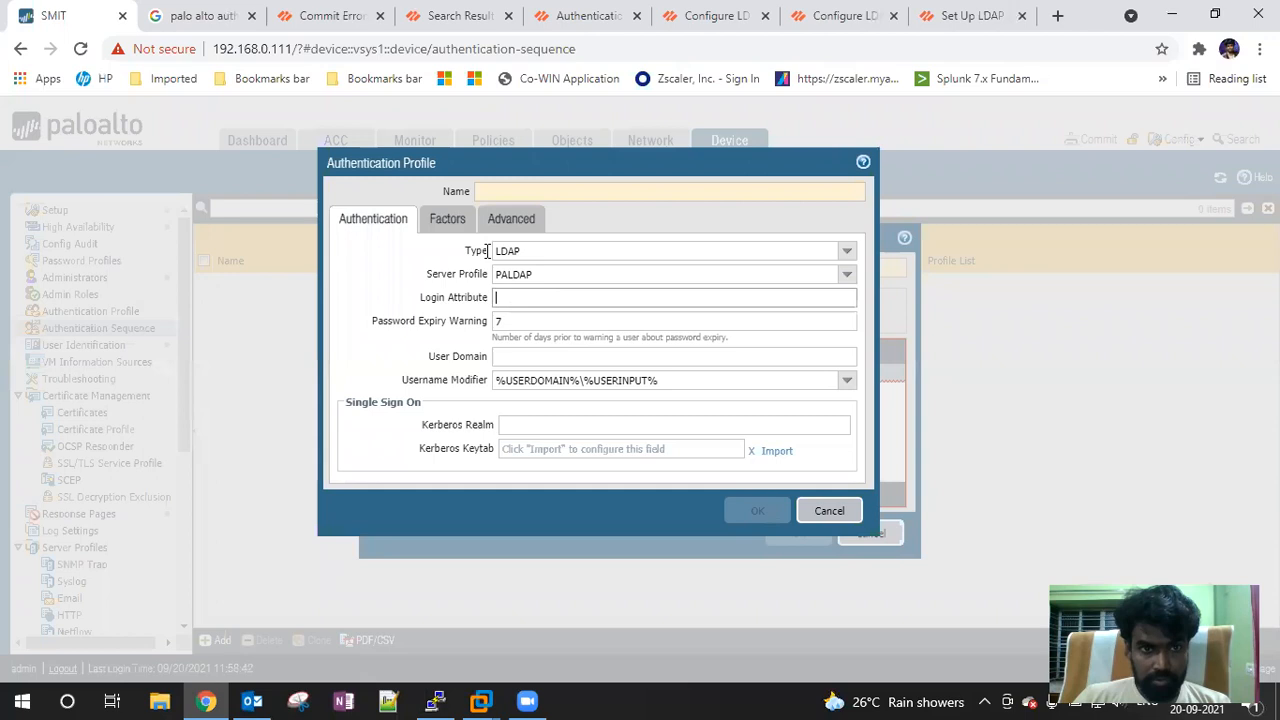
{"action": "left_click", "coordinate": [460, 16]}
{"action": "left_click", "coordinate": [588, 16]}
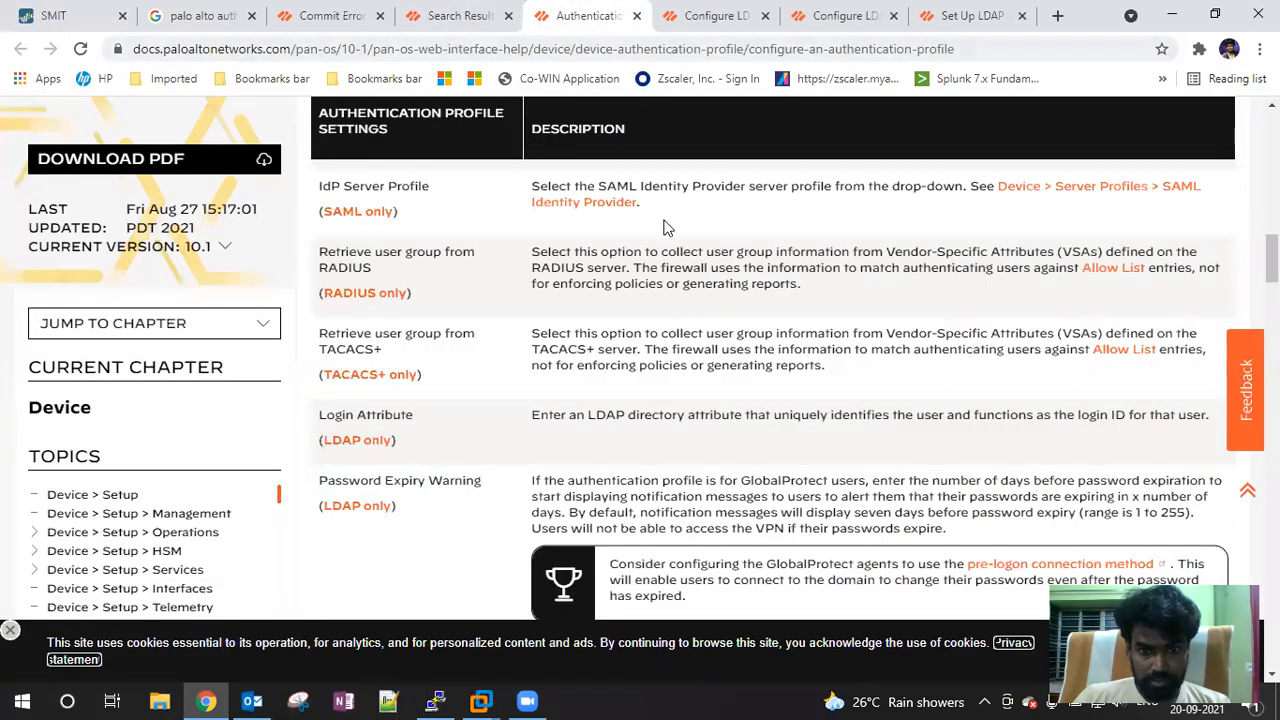
{"action": "scroll", "coordinate": [665, 222], "scroll_direction": "up", "scroll_amount": 1}
{"action": "left_click", "coordinate": [712, 16]}
{"action": "scroll", "coordinate": [774, 283], "scroll_direction": "down", "scroll_amount": 4}
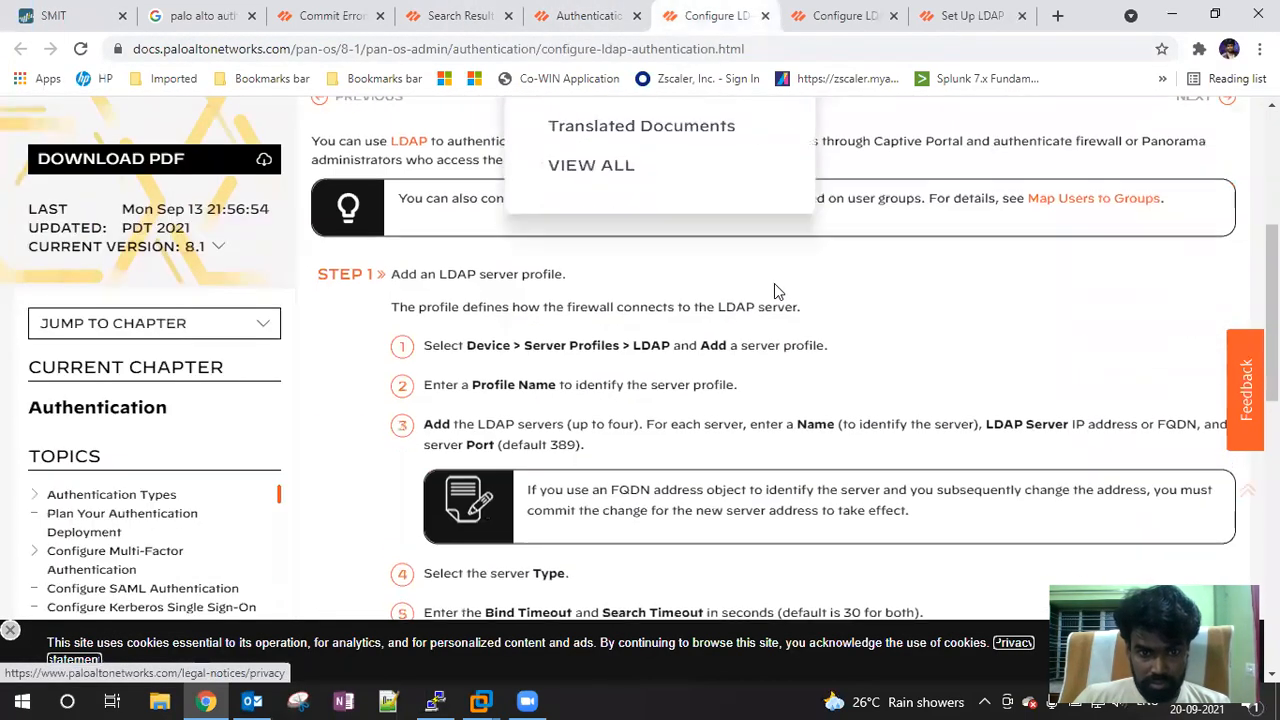
{"action": "scroll", "coordinate": [920, 317], "scroll_direction": "down", "scroll_amount": 3}
{"action": "scroll", "coordinate": [920, 320], "scroll_direction": "down", "scroll_amount": 3}
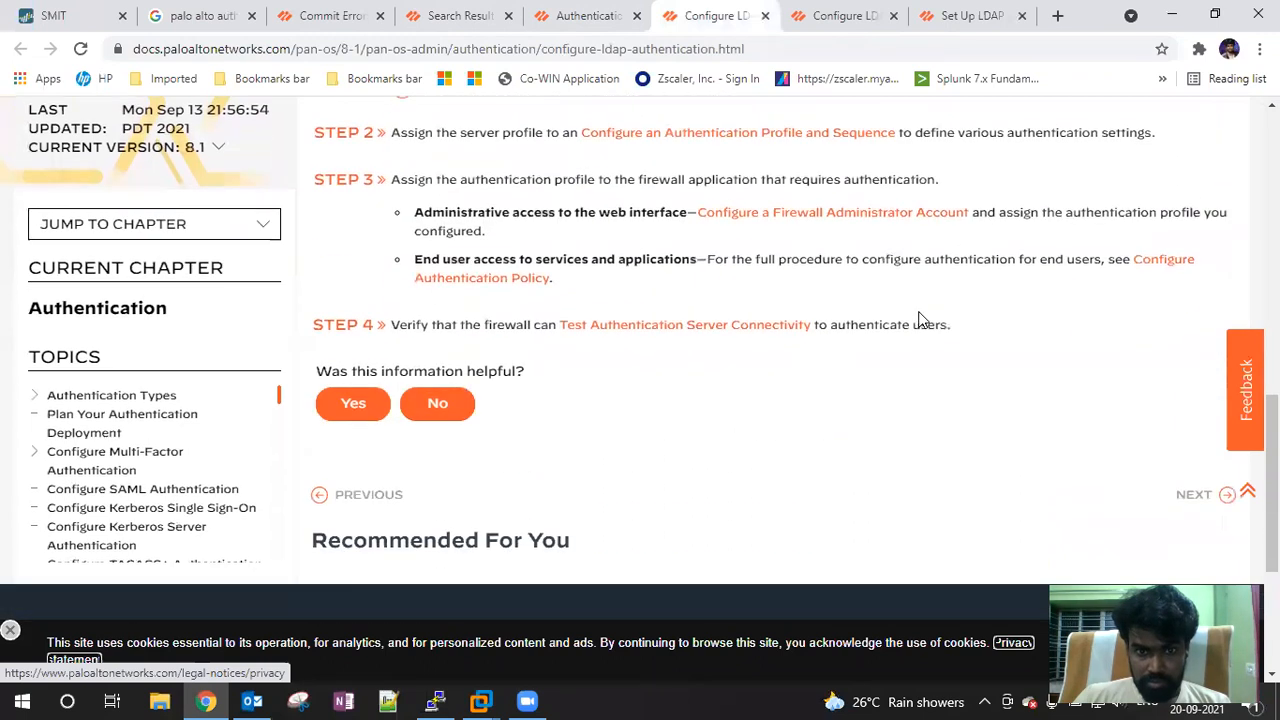
{"action": "scroll", "coordinate": [920, 320], "scroll_direction": "up", "scroll_amount": 4}
{"action": "scroll", "coordinate": [521, 251], "scroll_direction": "up", "scroll_amount": 8}
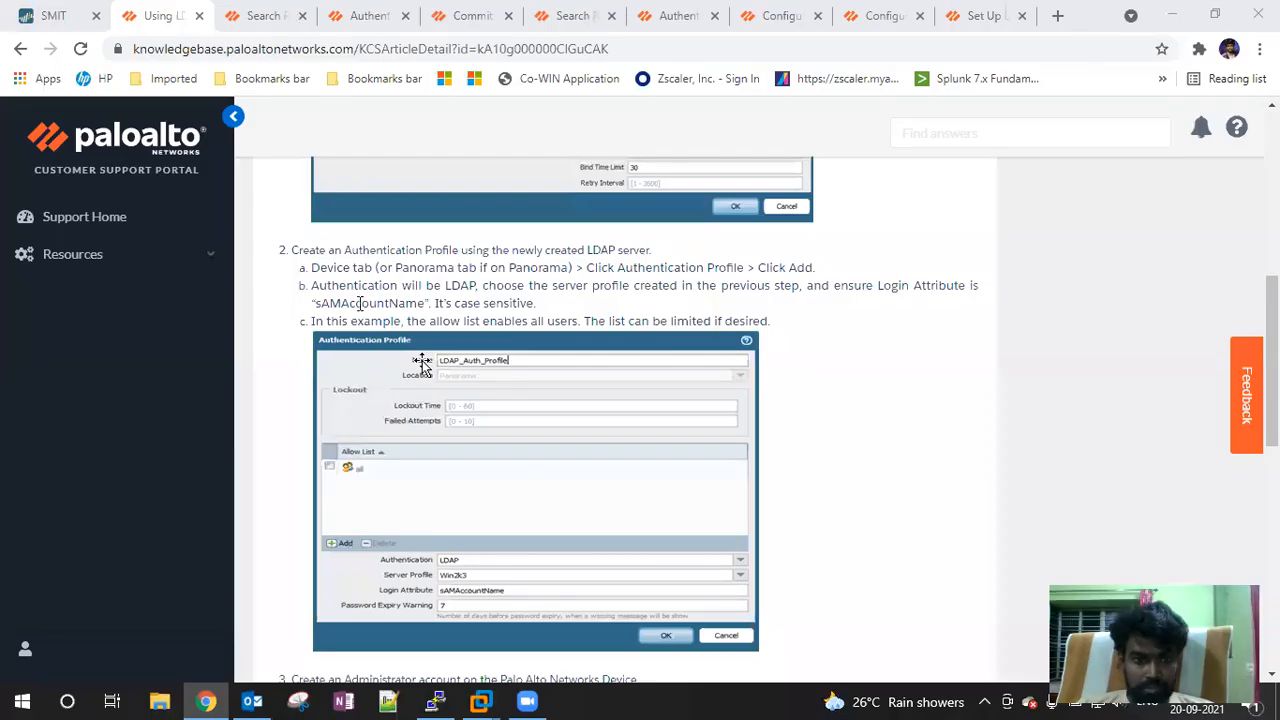
{"action": "left_click_drag", "start_coordinate": [316, 303], "coordinate": [420, 303]}
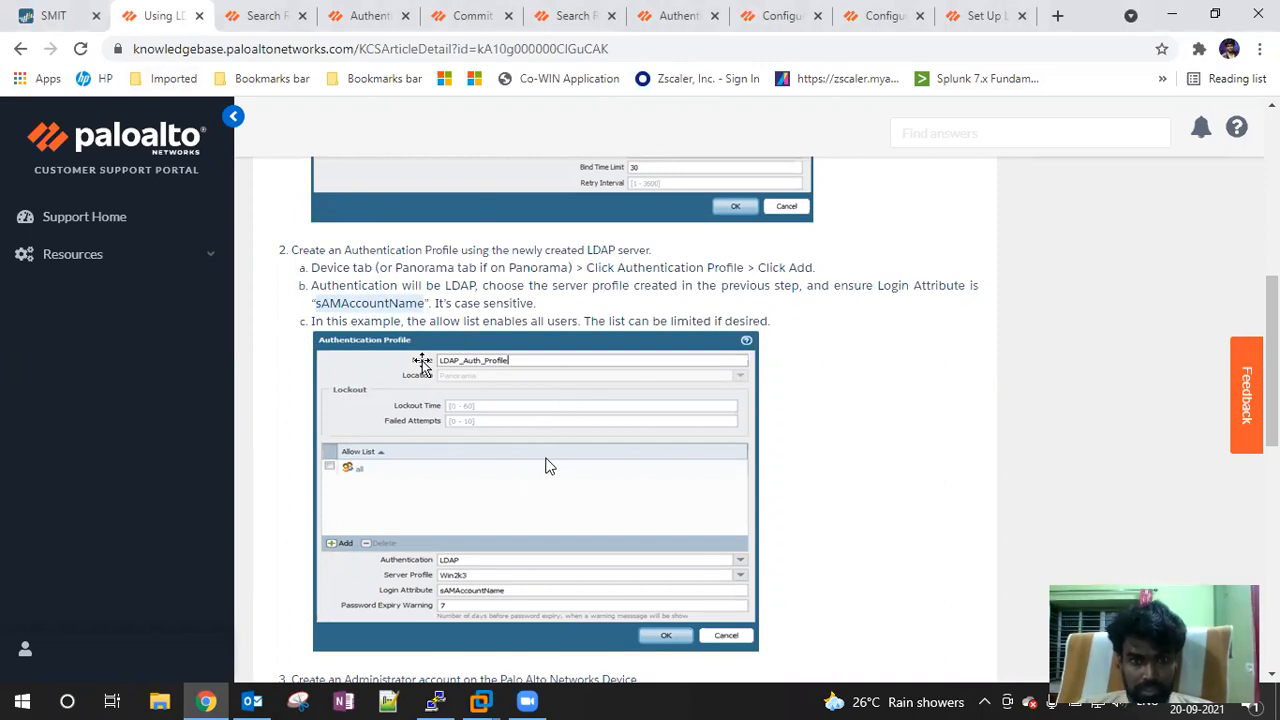
{"action": "left_click", "coordinate": [60, 16]}
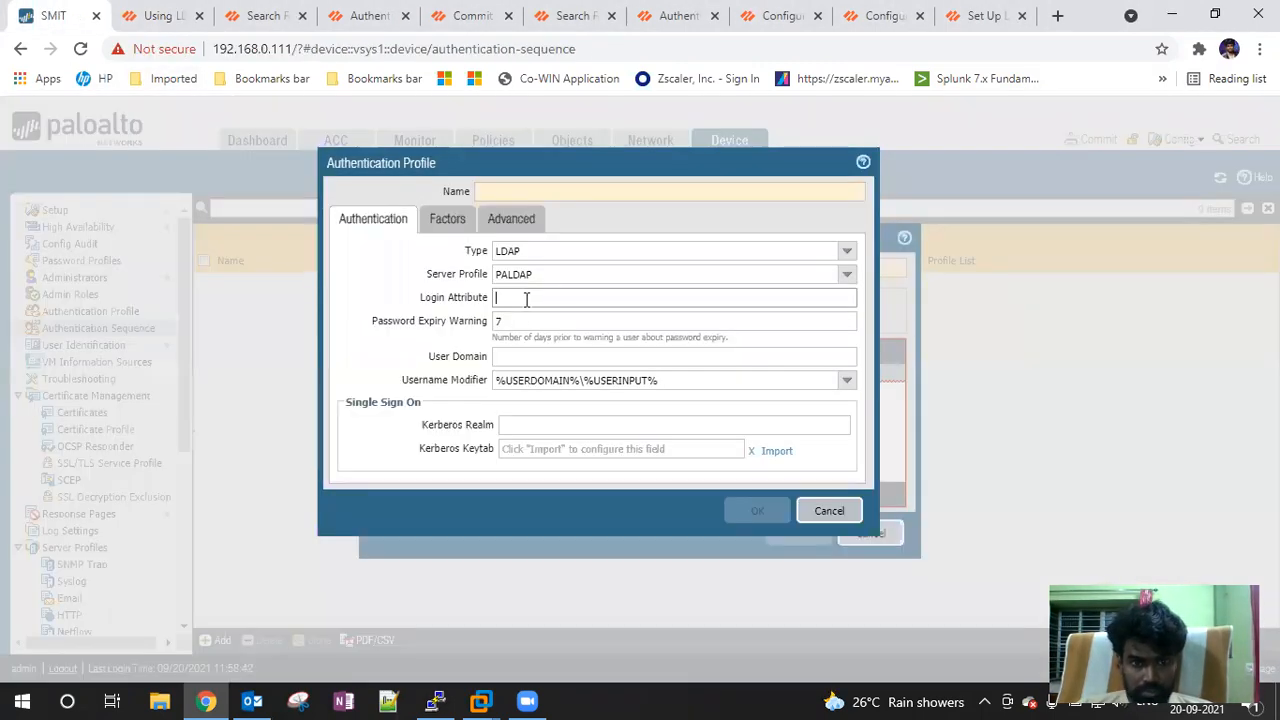
Set Login Attribute to sAMAccountName and User Domain to SMIT.in
{"action": "type", "text": "sAMAccountName"}
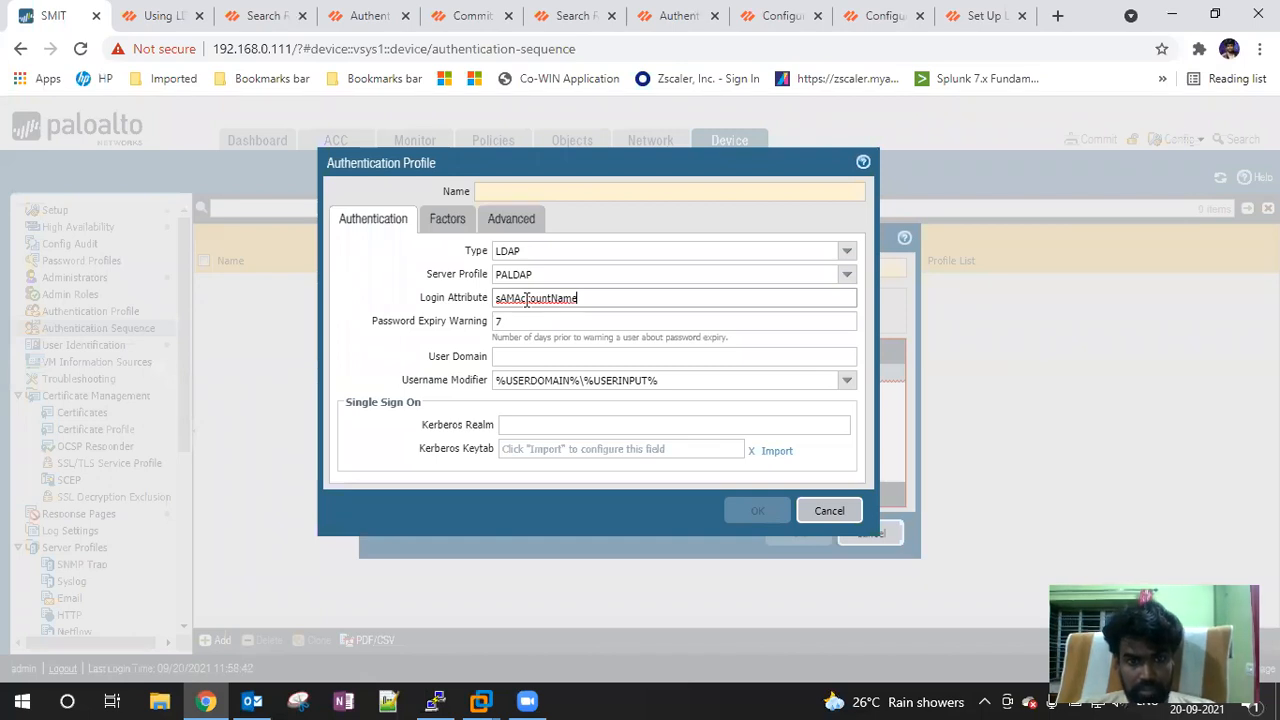
{"action": "left_click", "coordinate": [502, 359]}
{"action": "type", "text": "SMIT.in"}
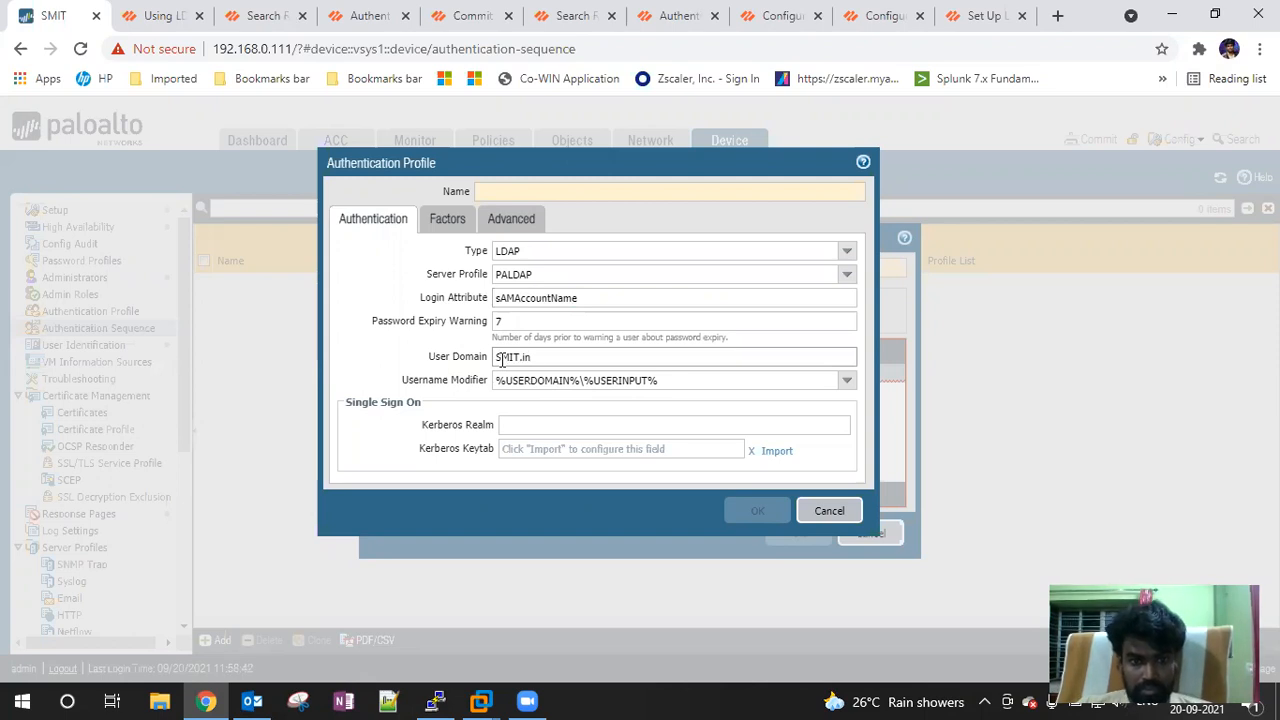
Recheck the Using LDAP KB article, then confirm password expiry warning 7
{"action": "left_click", "coordinate": [158, 15]}
{"action": "scroll", "coordinate": [697, 437], "scroll_direction": "up", "scroll_amount": 4}
{"action": "scroll", "coordinate": [697, 433], "scroll_direction": "down", "scroll_amount": 10}
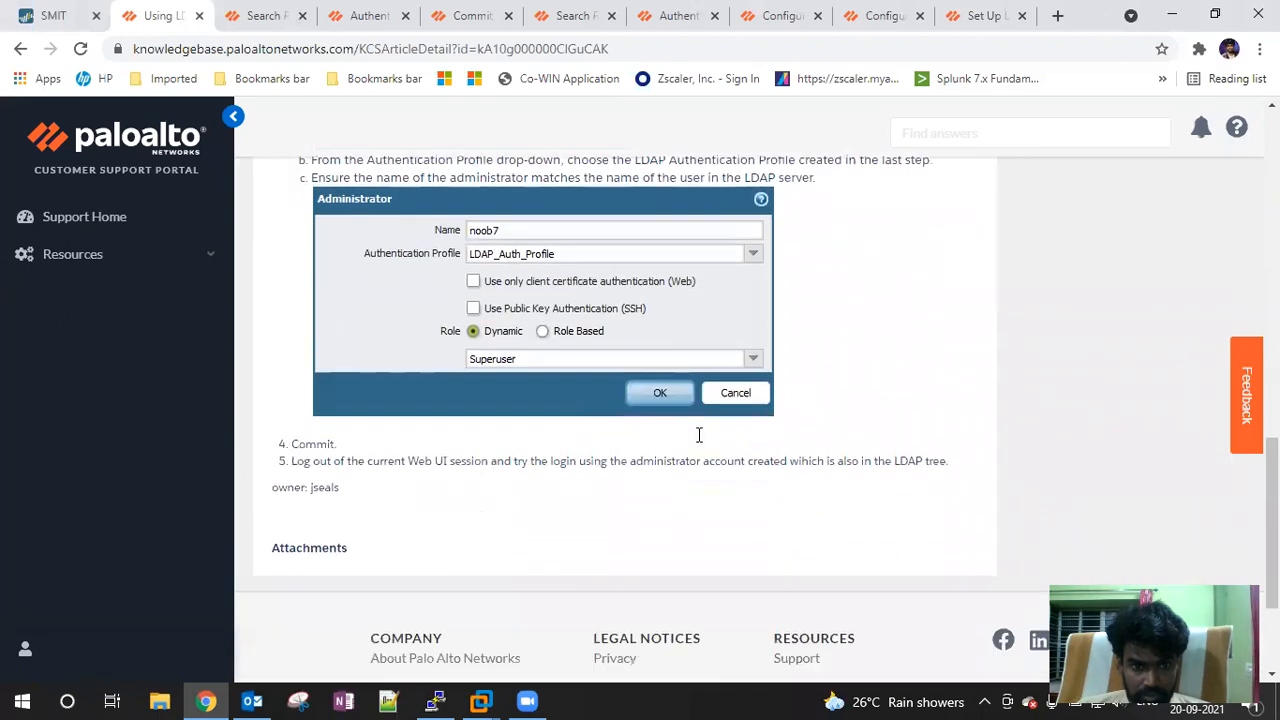
{"action": "scroll", "coordinate": [699, 435], "scroll_direction": "down", "scroll_amount": 2}
{"action": "scroll", "coordinate": [700, 437], "scroll_direction": "up", "scroll_amount": 4}
{"action": "scroll", "coordinate": [702, 440], "scroll_direction": "up", "scroll_amount": 2}
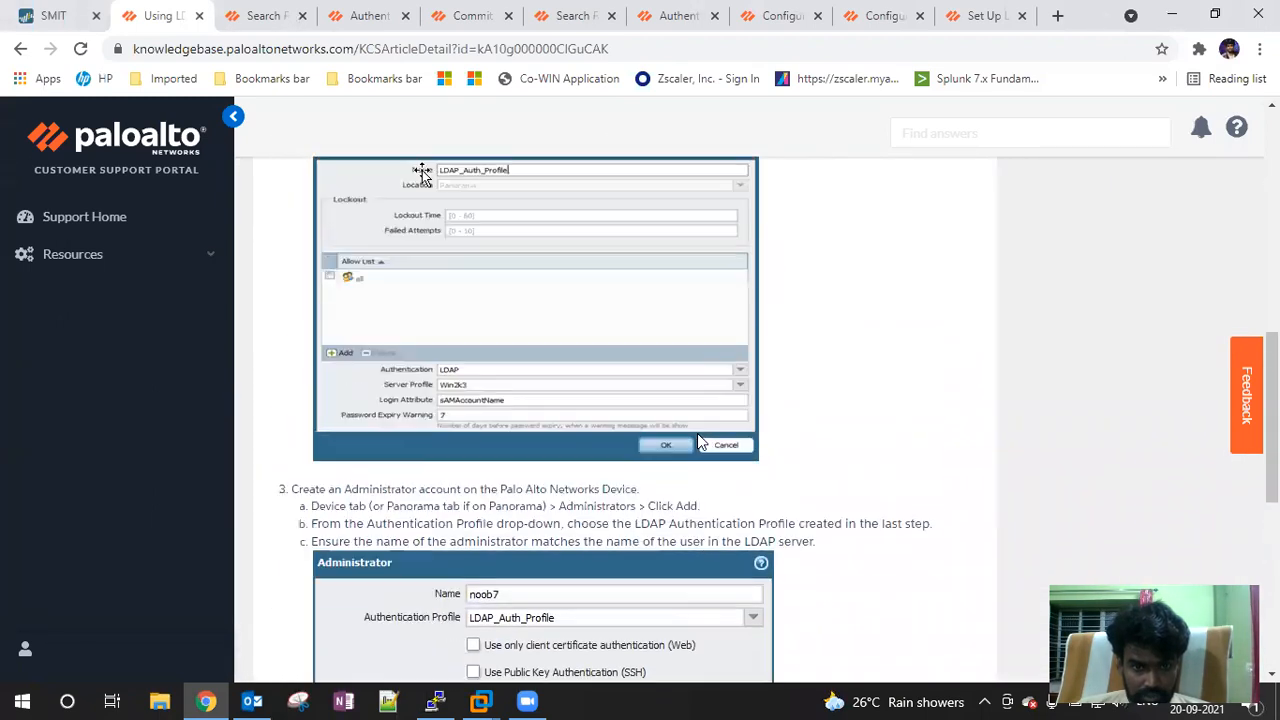
{"action": "left_click", "coordinate": [42, 15]}
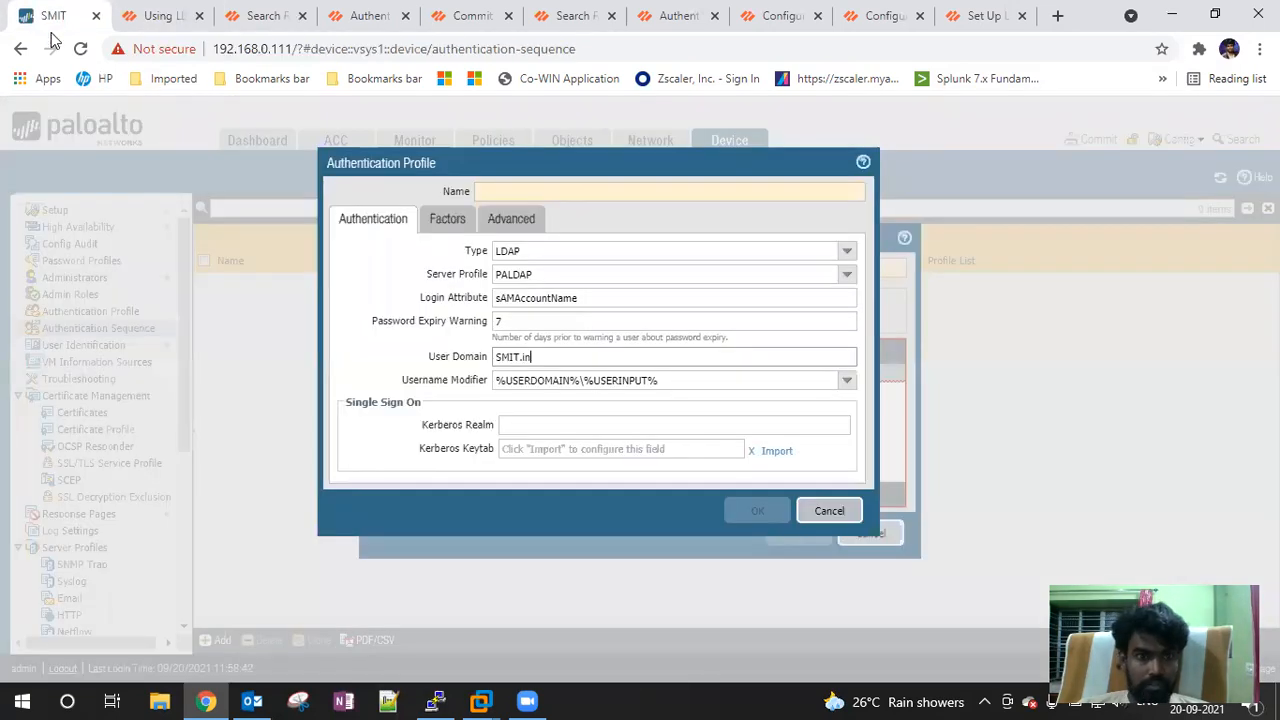
{"action": "left_click", "coordinate": [357, 320]}
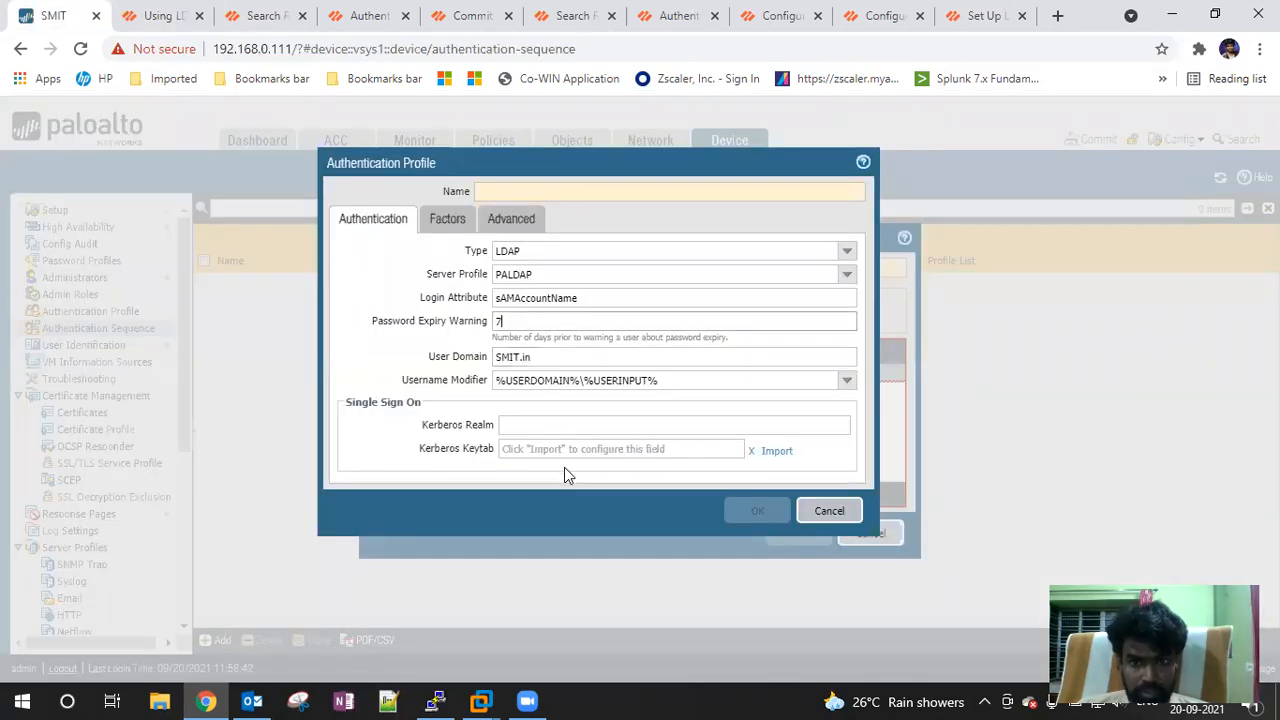
Add 'all' to the profile's Allow List under Advanced
{"action": "left_click", "coordinate": [447, 222]}
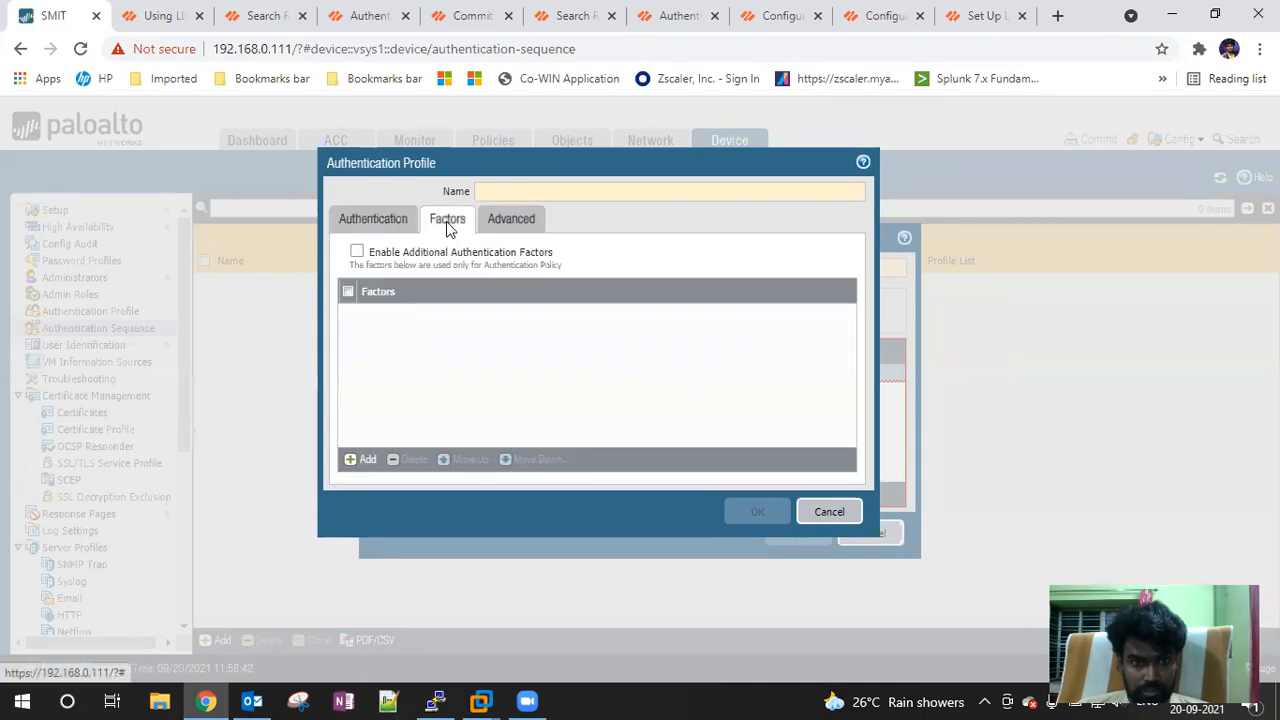
{"action": "left_click", "coordinate": [505, 228]}
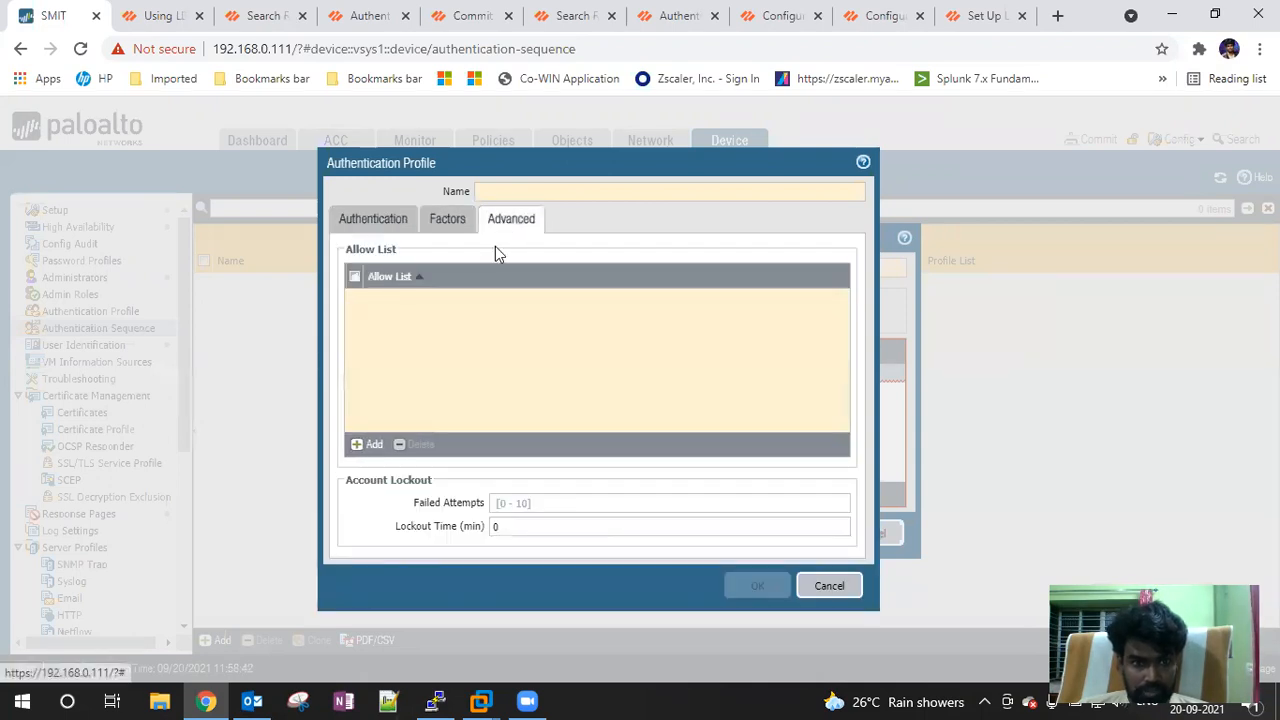
{"action": "left_click", "coordinate": [367, 444]}
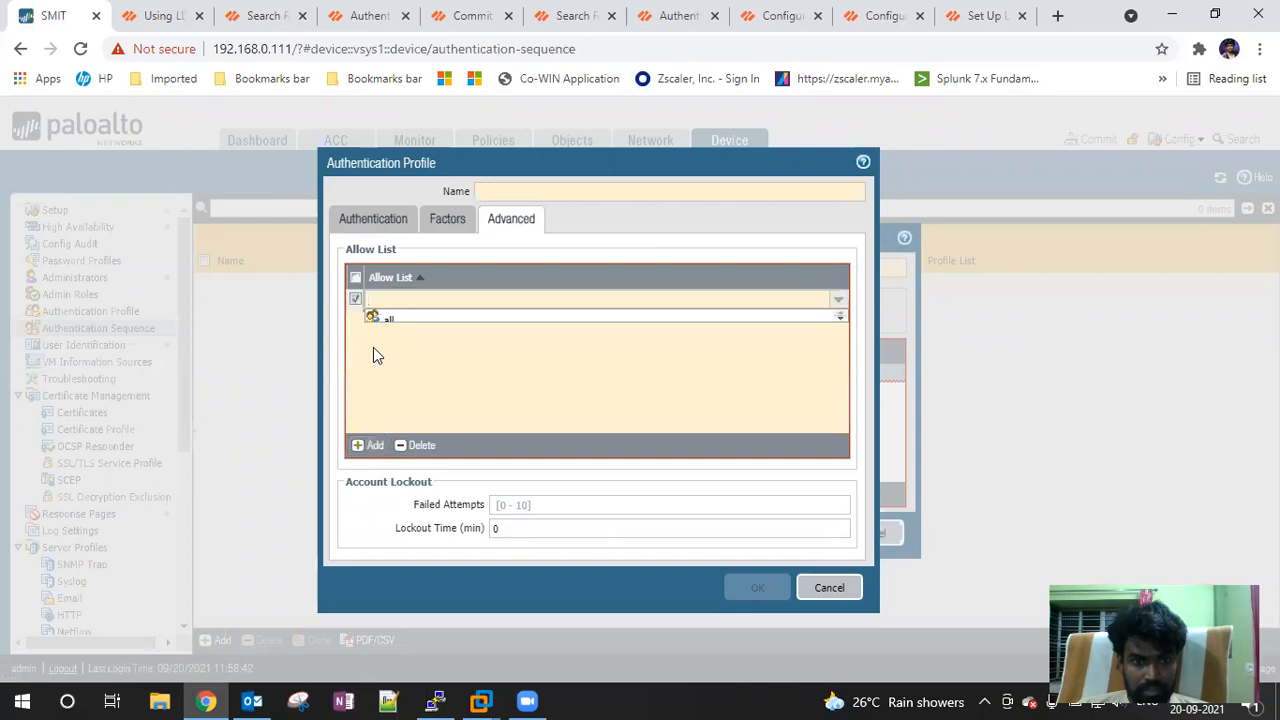
{"action": "left_click", "coordinate": [404, 320]}
{"action": "left_click", "coordinate": [500, 190]}
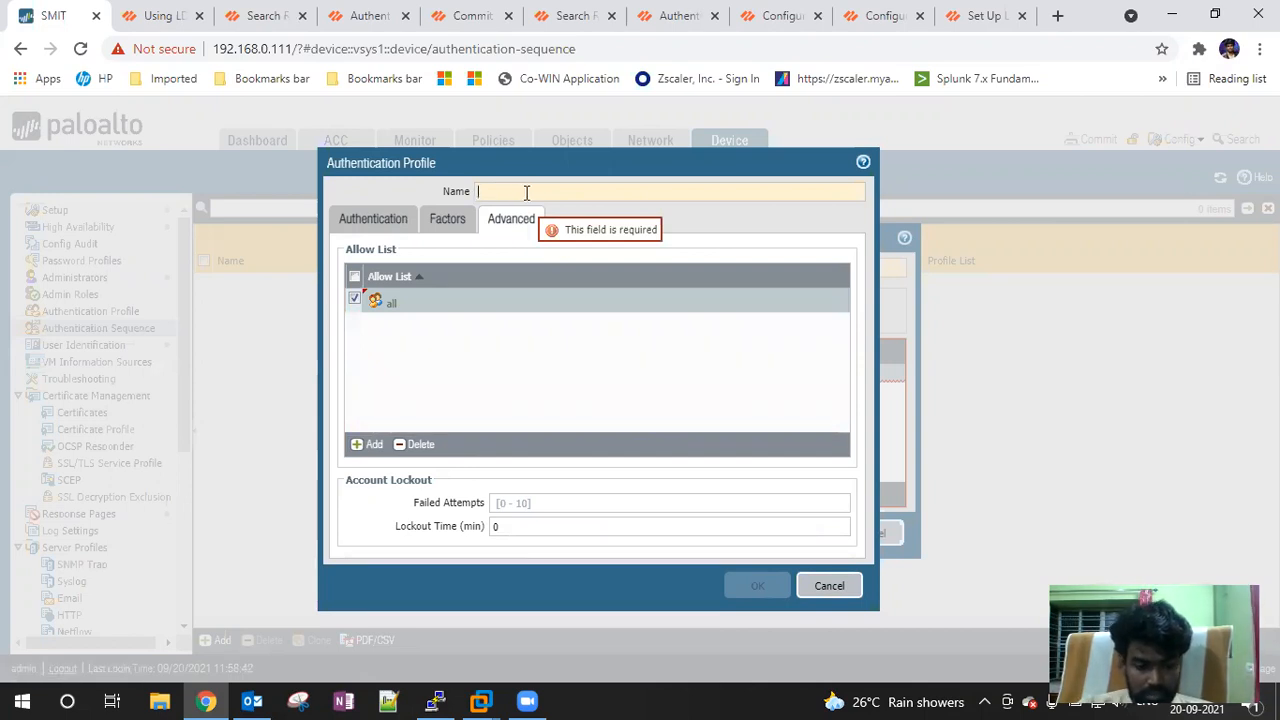
Name the profile SMIT_Auth_Profile, review its tabs and save it
{"action": "type", "text": "SMIT_"}
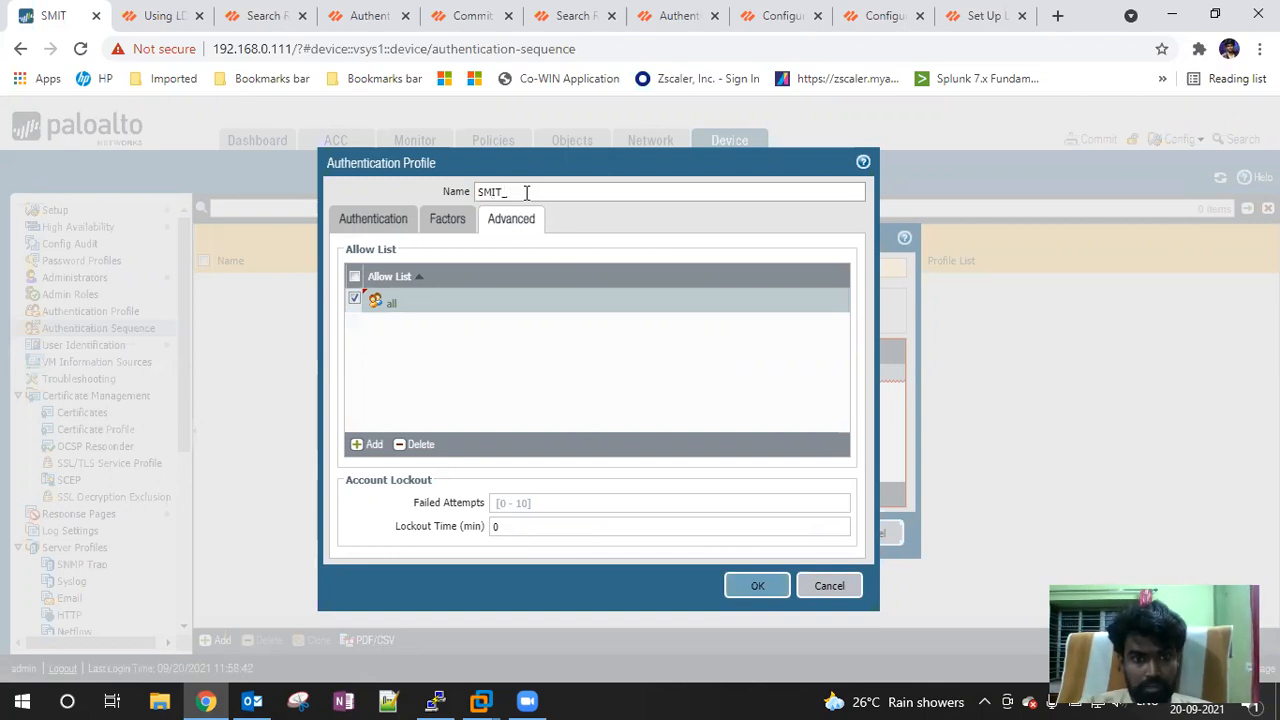
{"action": "type", "text": "A"}
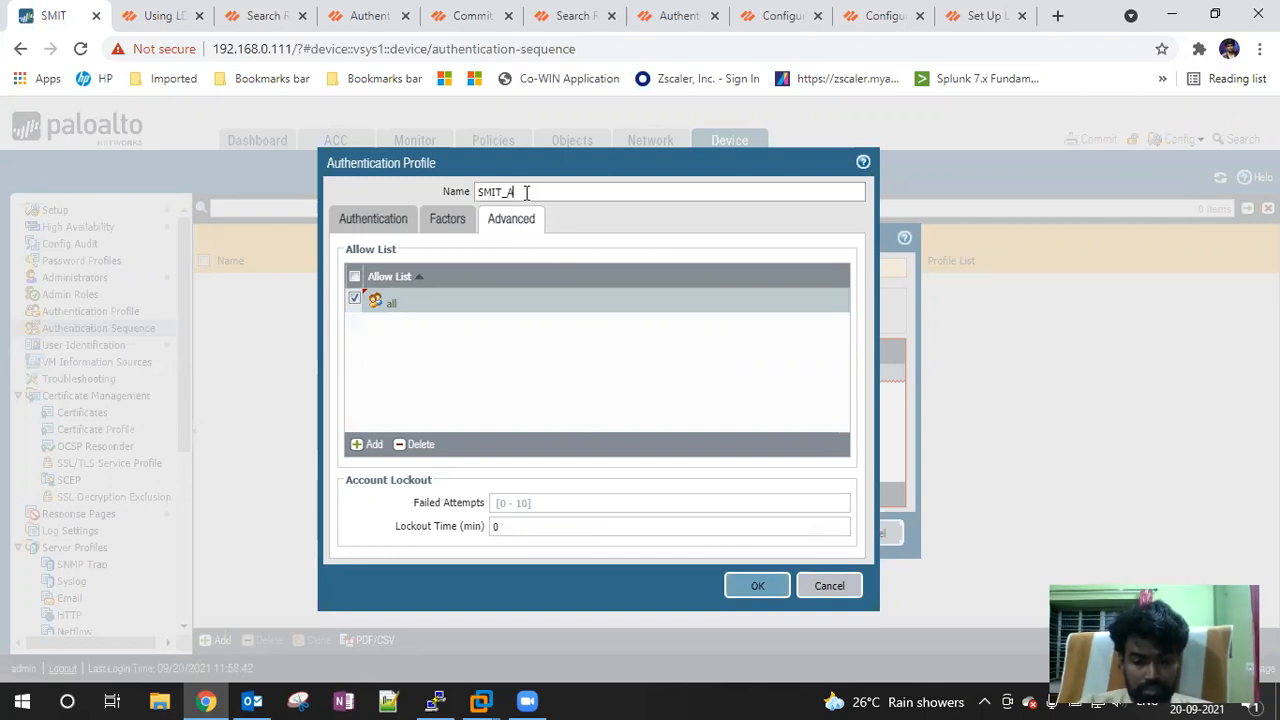
{"action": "type", "text": "uth_Profi"}
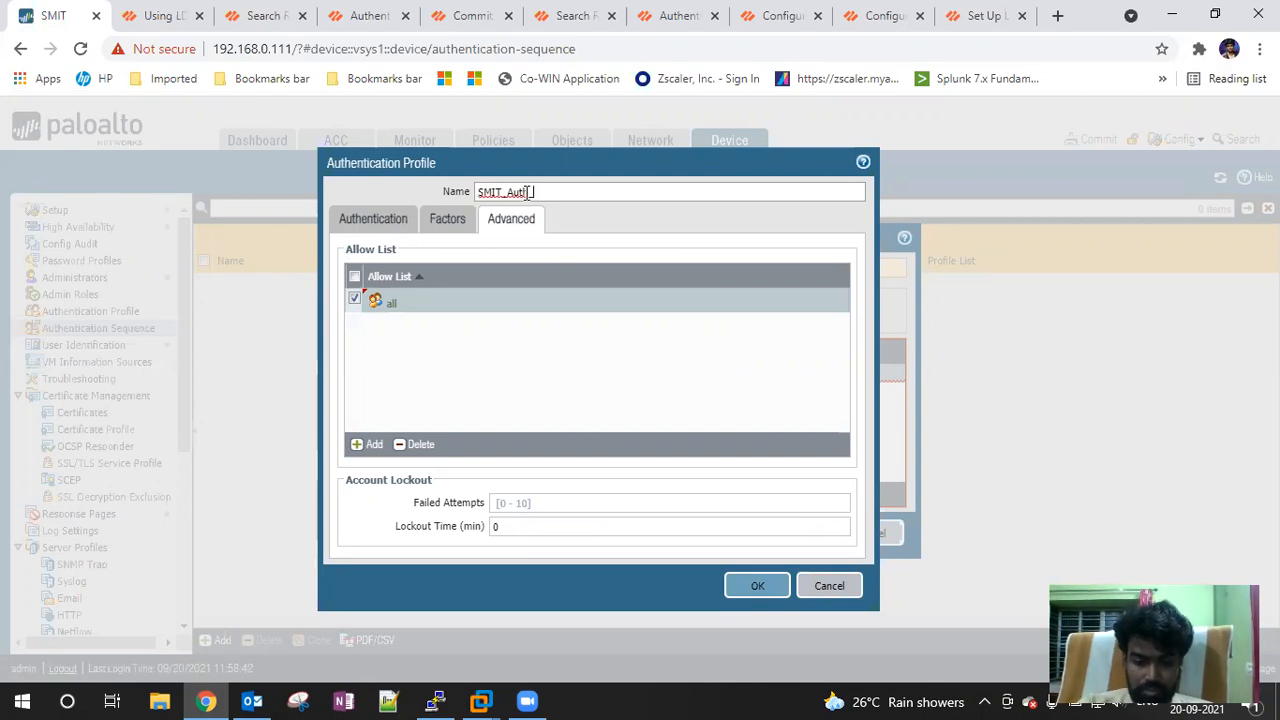
{"action": "type", "text": "le"}
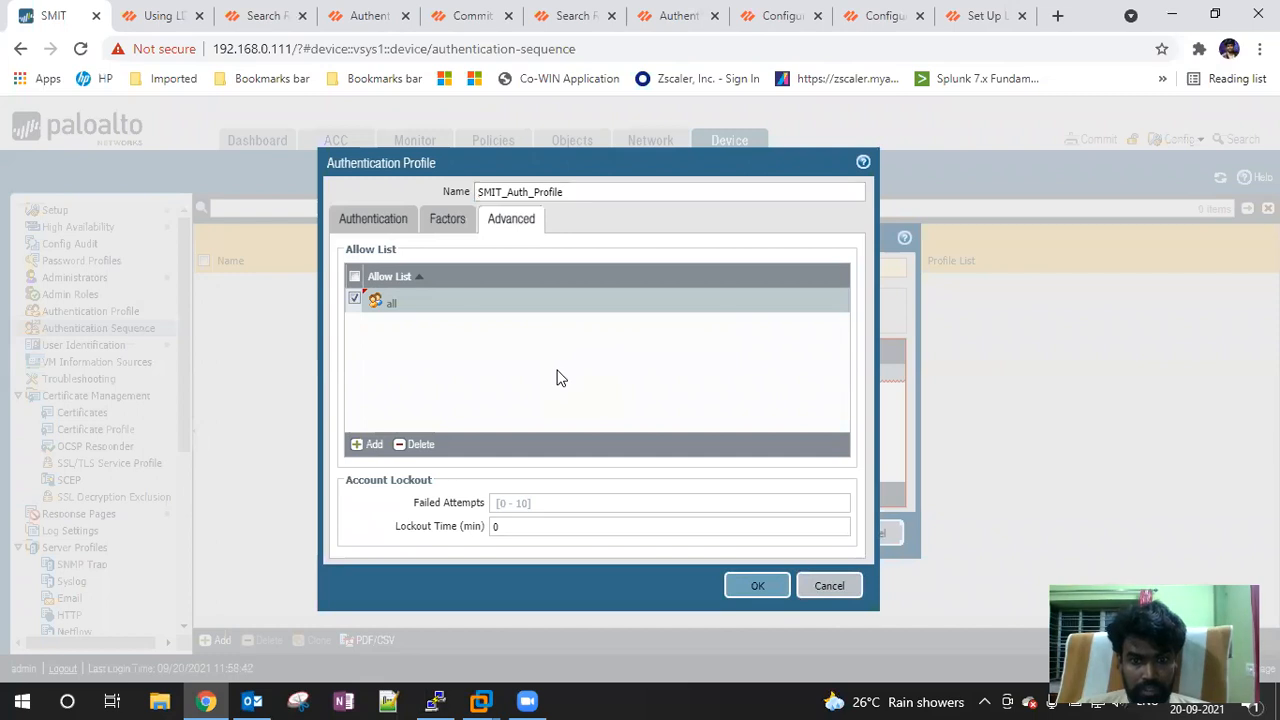
{"action": "left_click", "coordinate": [371, 221]}
{"action": "left_click", "coordinate": [448, 224]}
{"action": "left_click", "coordinate": [527, 228]}
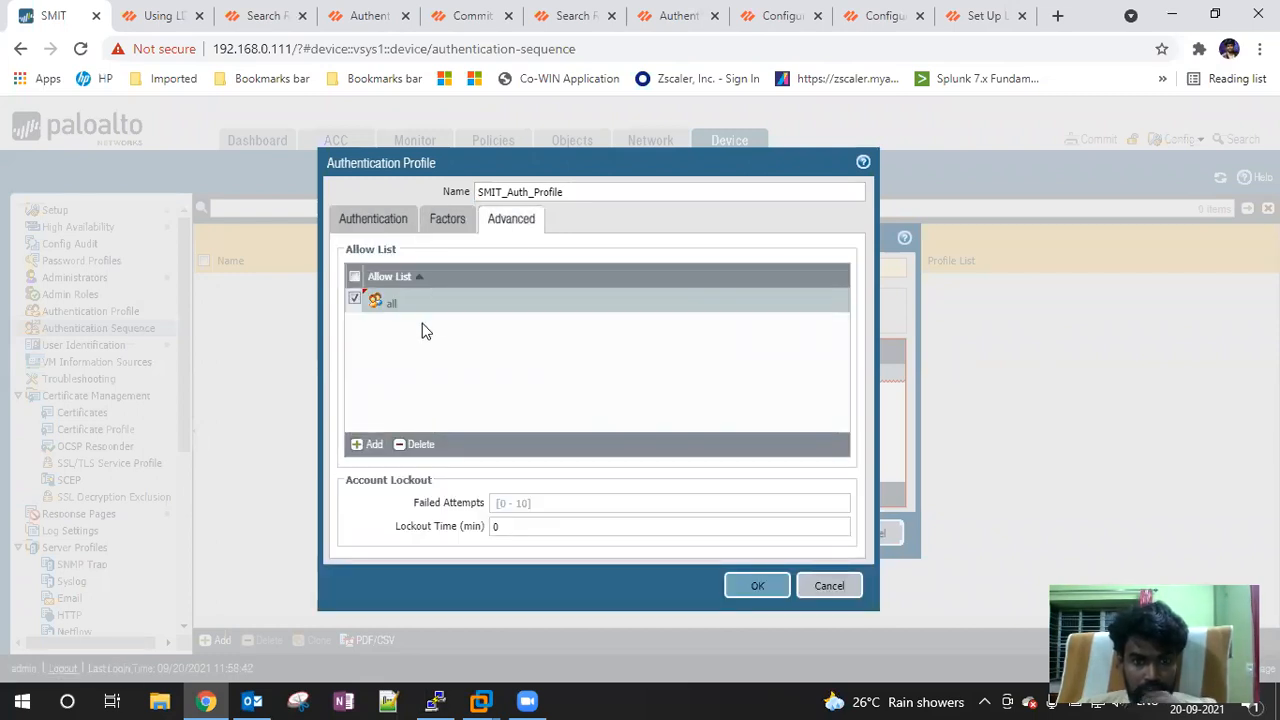
{"action": "left_click", "coordinate": [373, 218]}
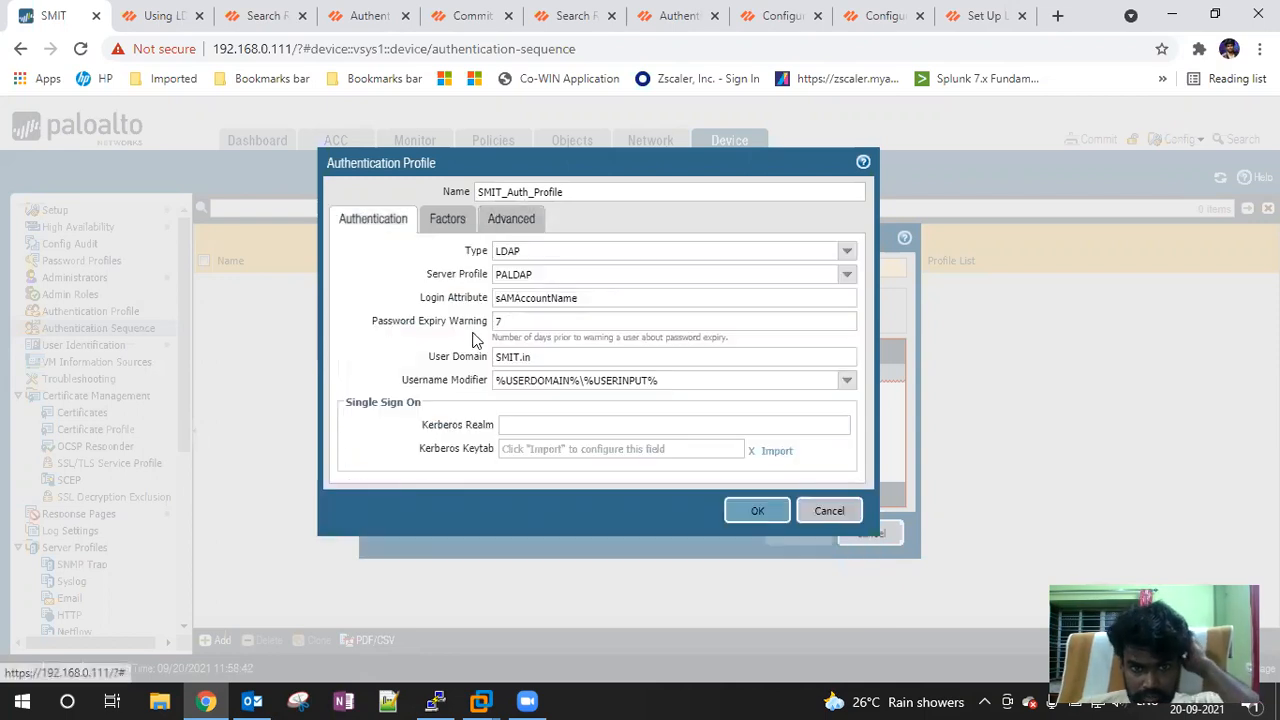
{"action": "left_click", "coordinate": [757, 511]}
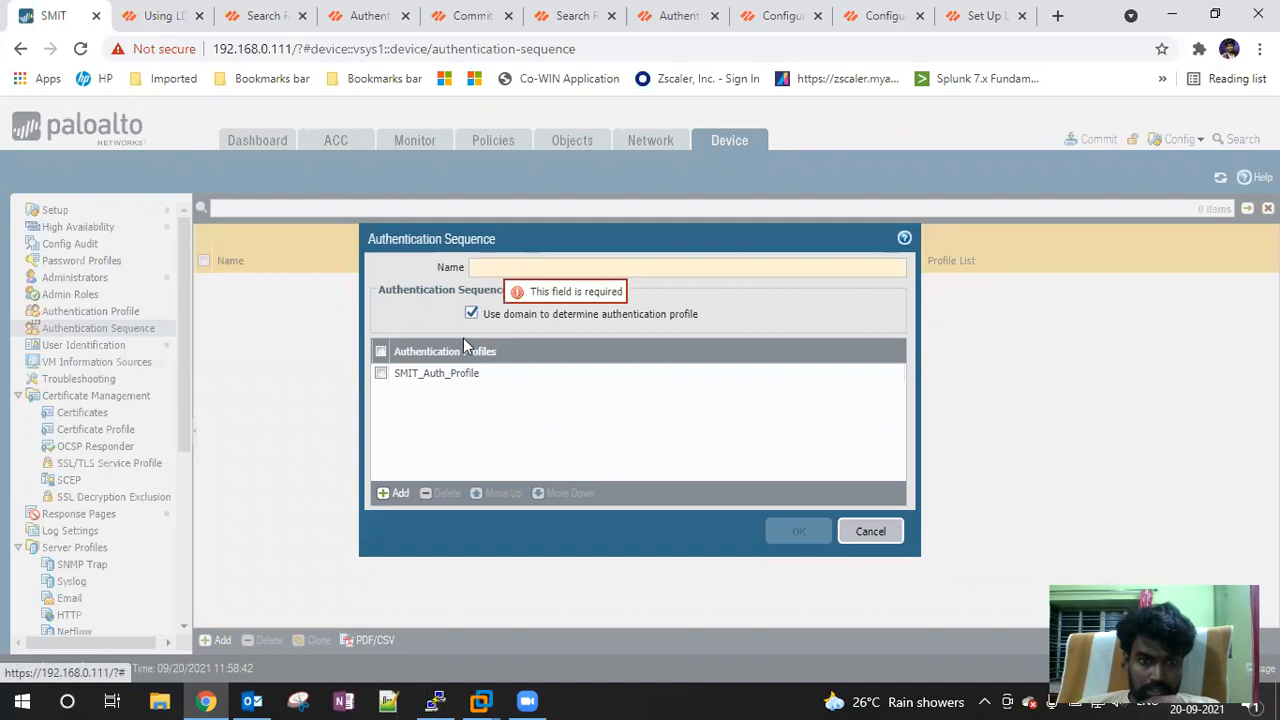
Name the new authentication sequence Auth_Sequence and save it
{"action": "left_click", "coordinate": [500, 267]}
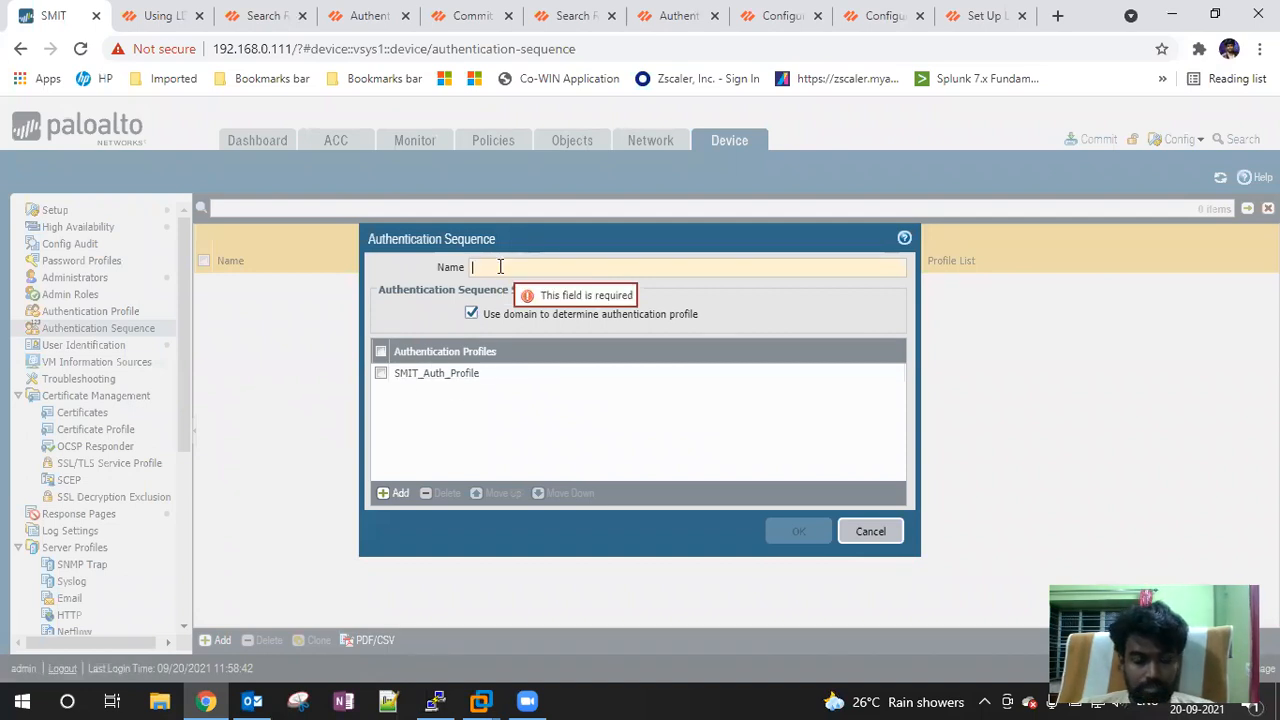
{"action": "type", "text": "A"}
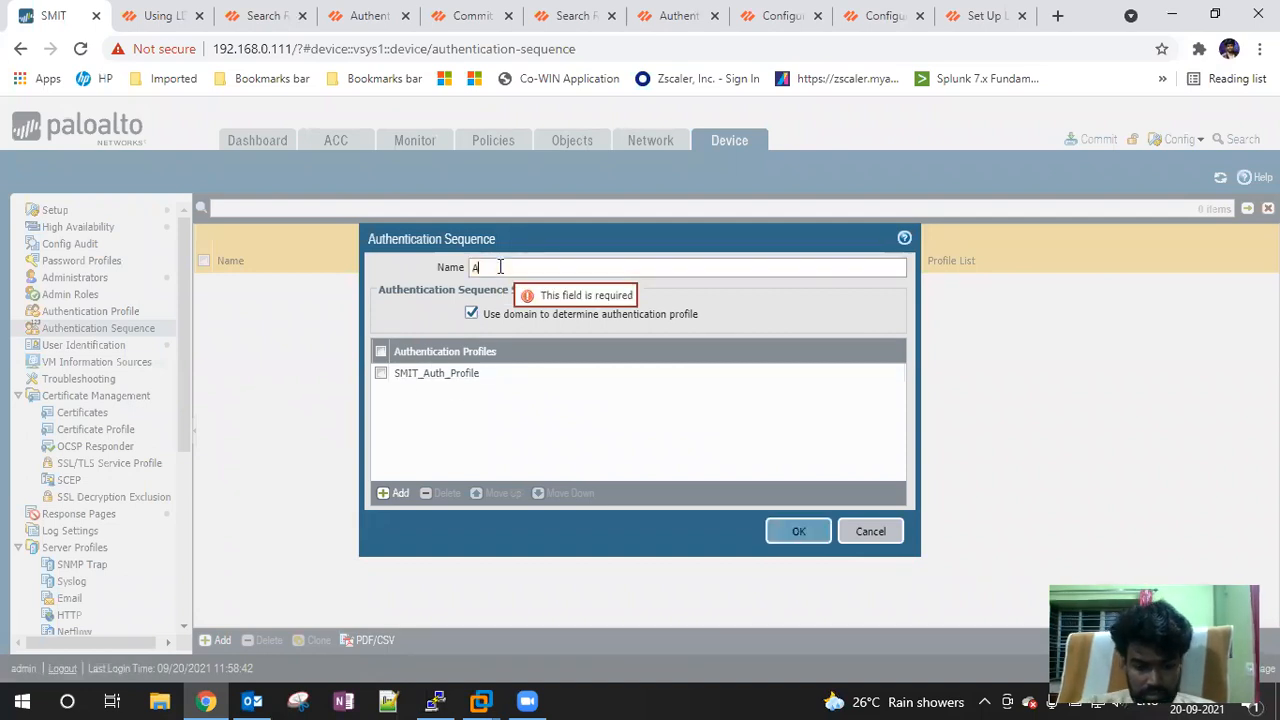
{"action": "type", "text": "uth_"}
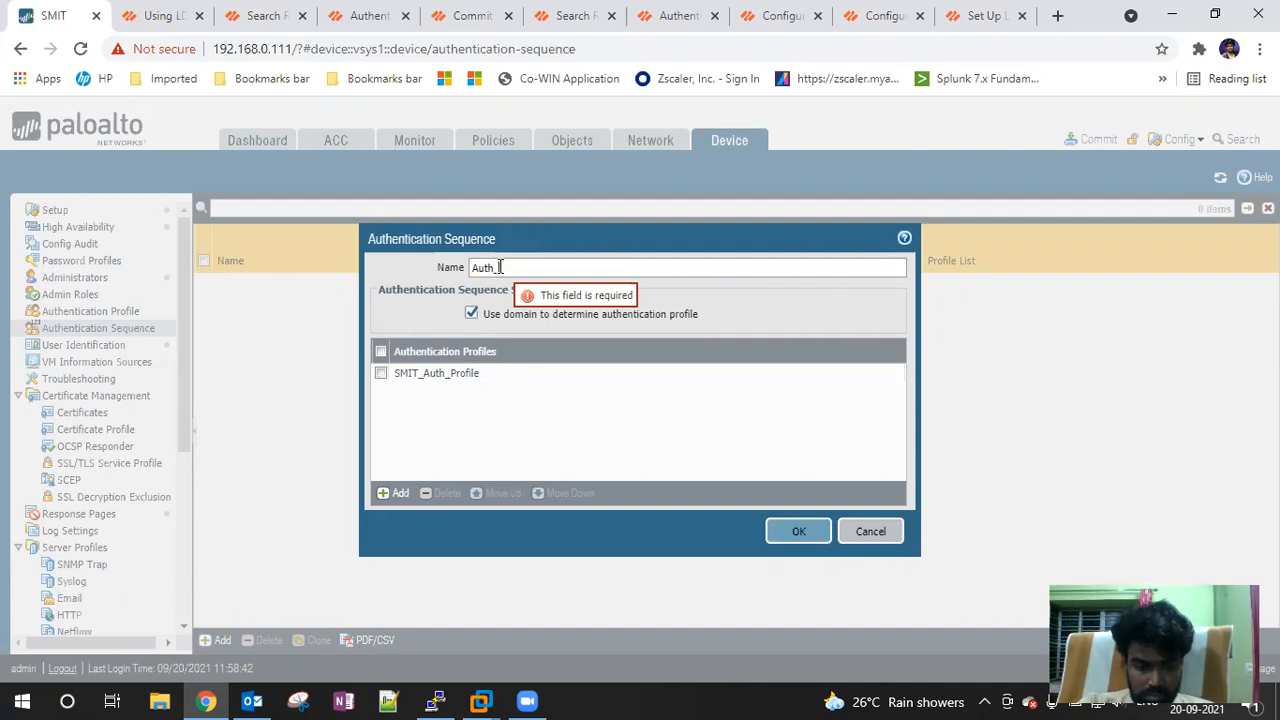
{"action": "type", "text": "Secu"}
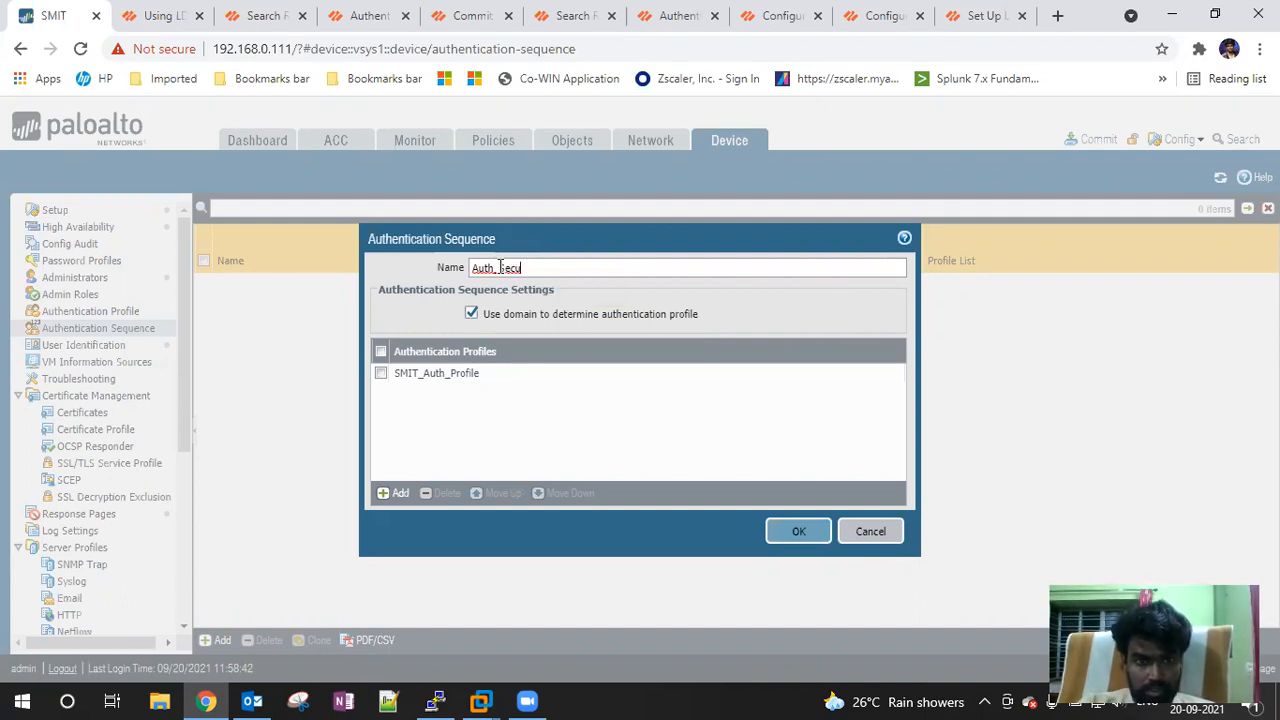
{"action": "key", "text": "BackSpace"}
{"action": "key", "text": "BackSpace"}
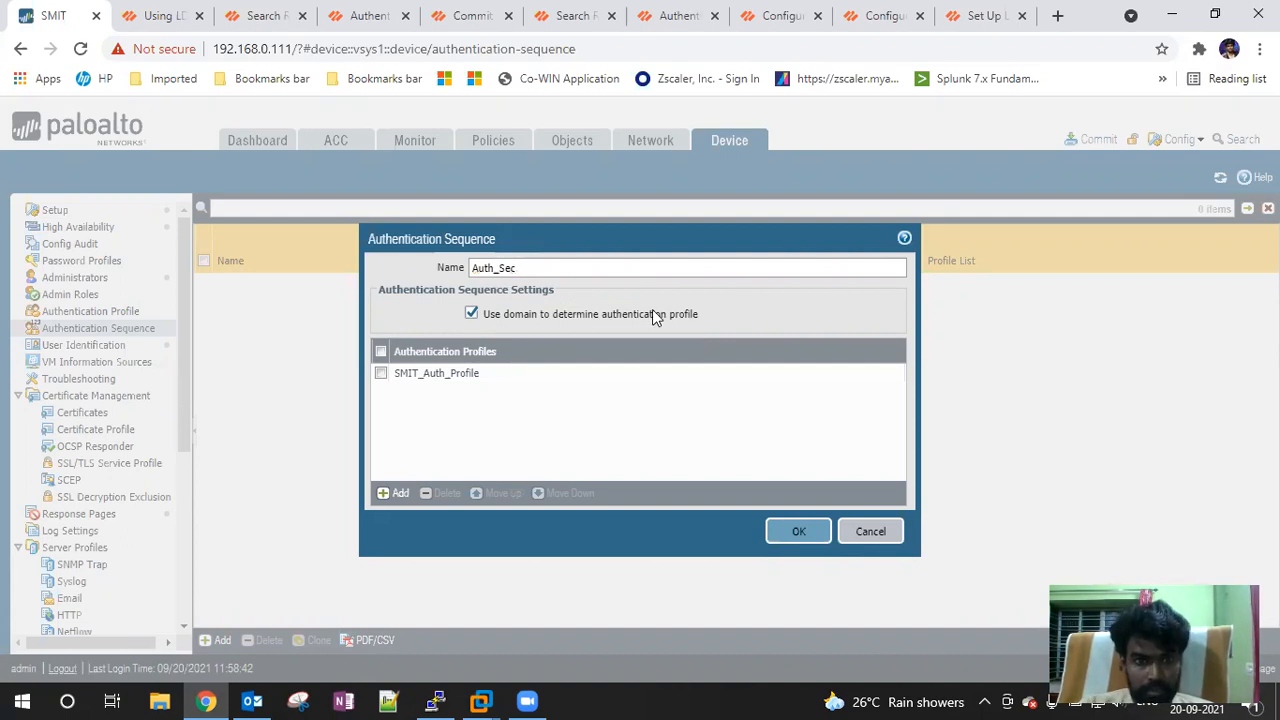
{"action": "type", "text": "q"}
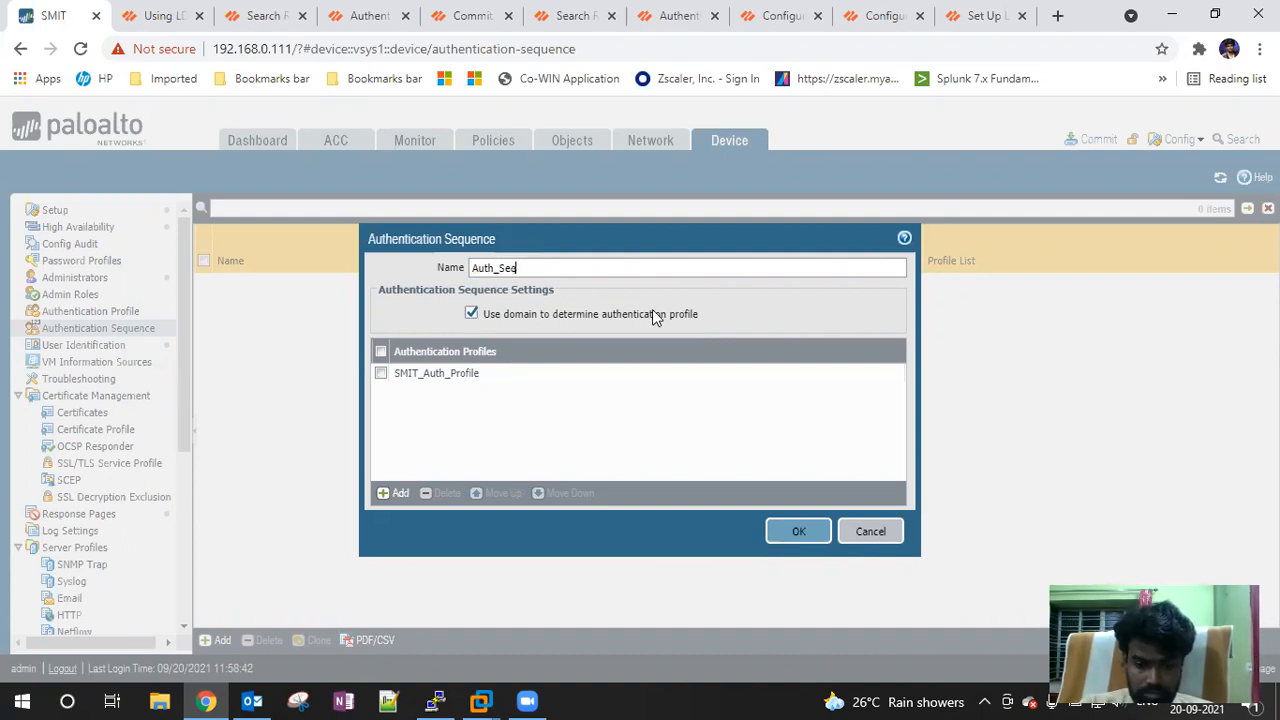
{"action": "type", "text": "uence"}
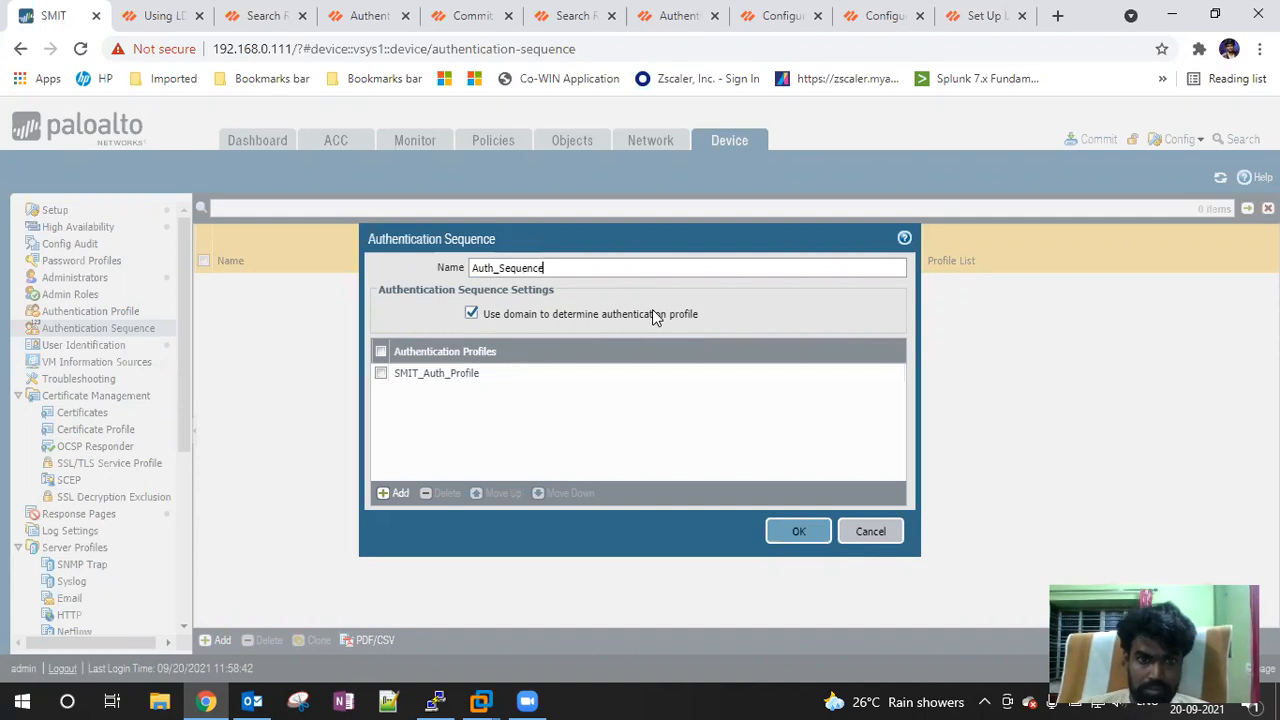
{"action": "left_click", "coordinate": [782, 531]}
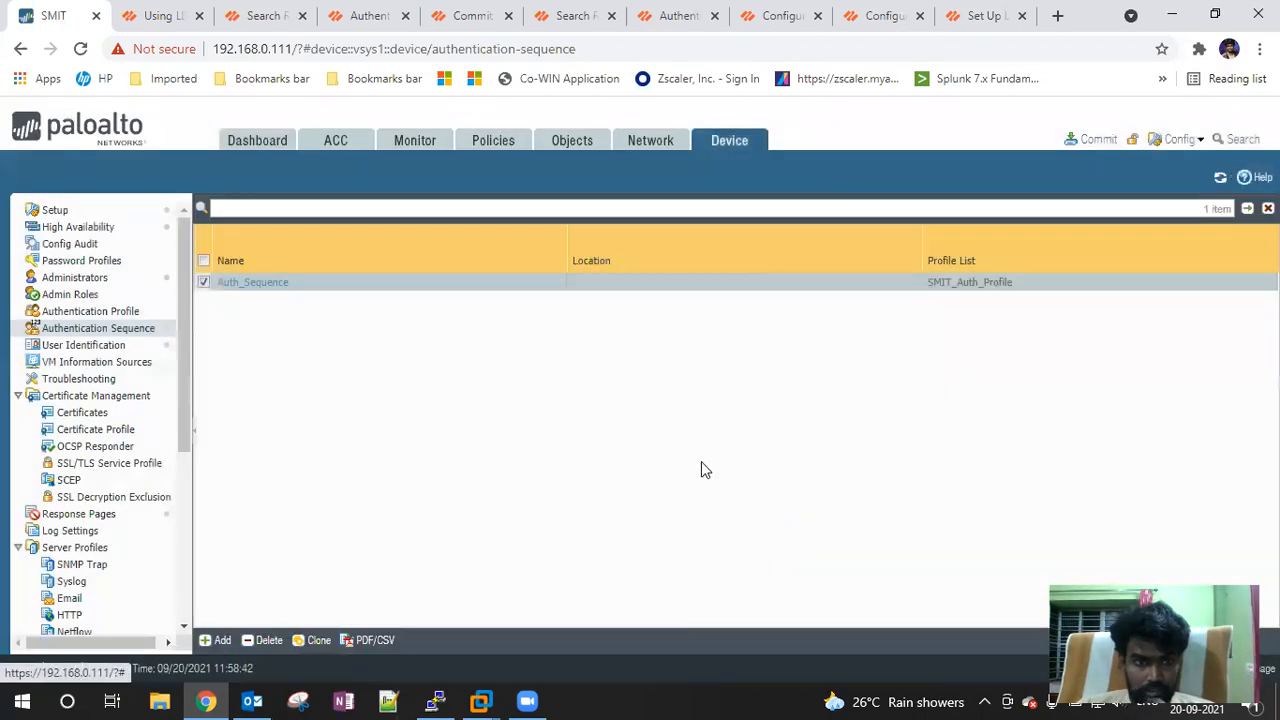
Commit the configuration and close the commit progress window
{"action": "left_click", "coordinate": [1092, 139]}
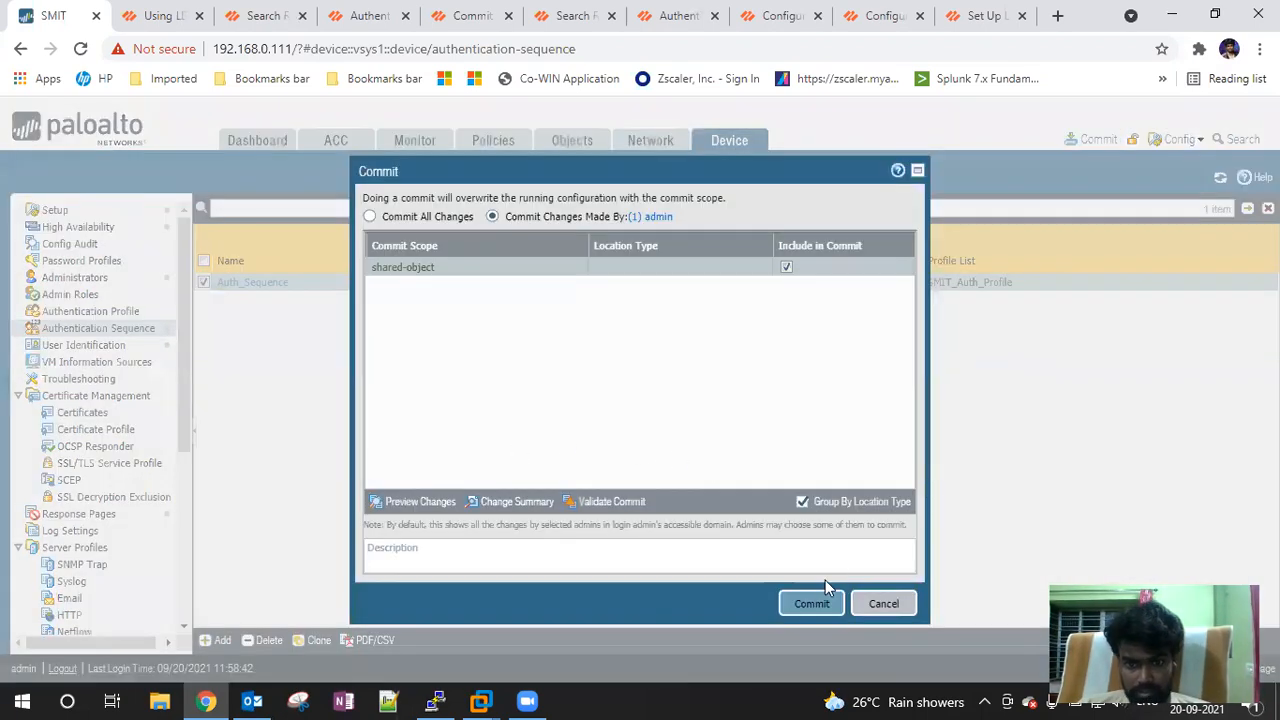
{"action": "left_click", "coordinate": [814, 602]}
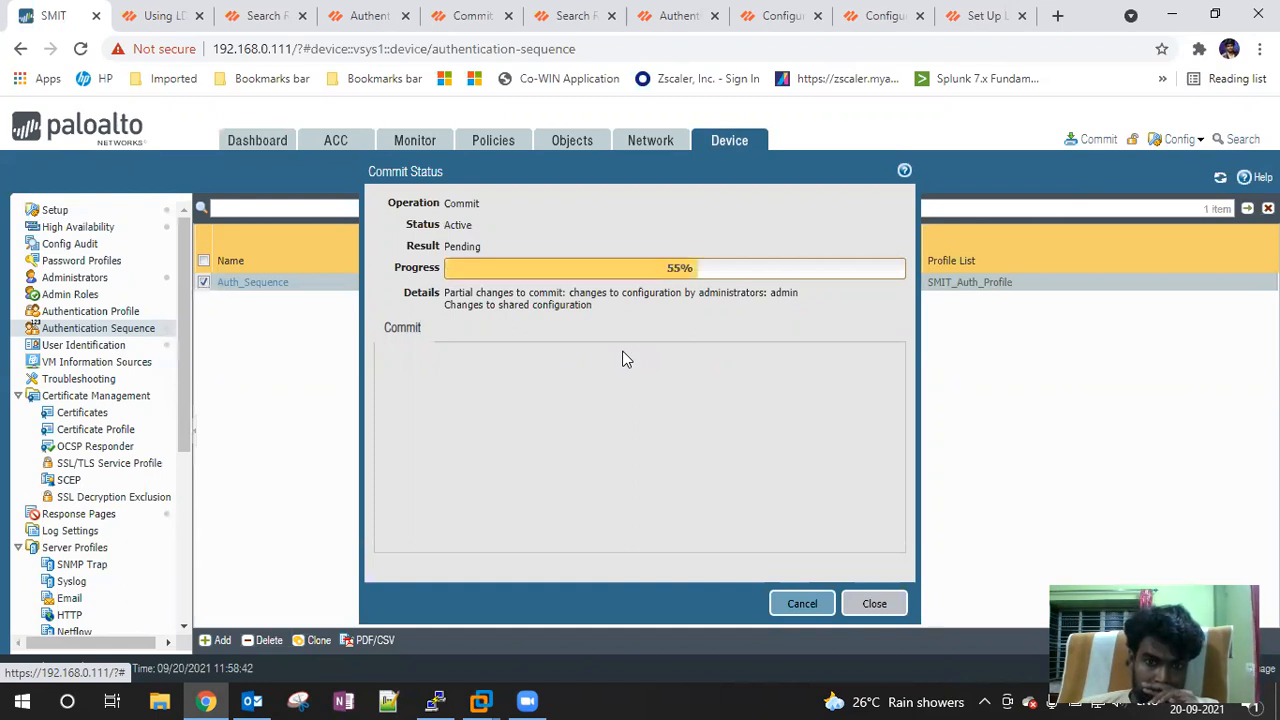
{"action": "left_click", "coordinate": [875, 604]}
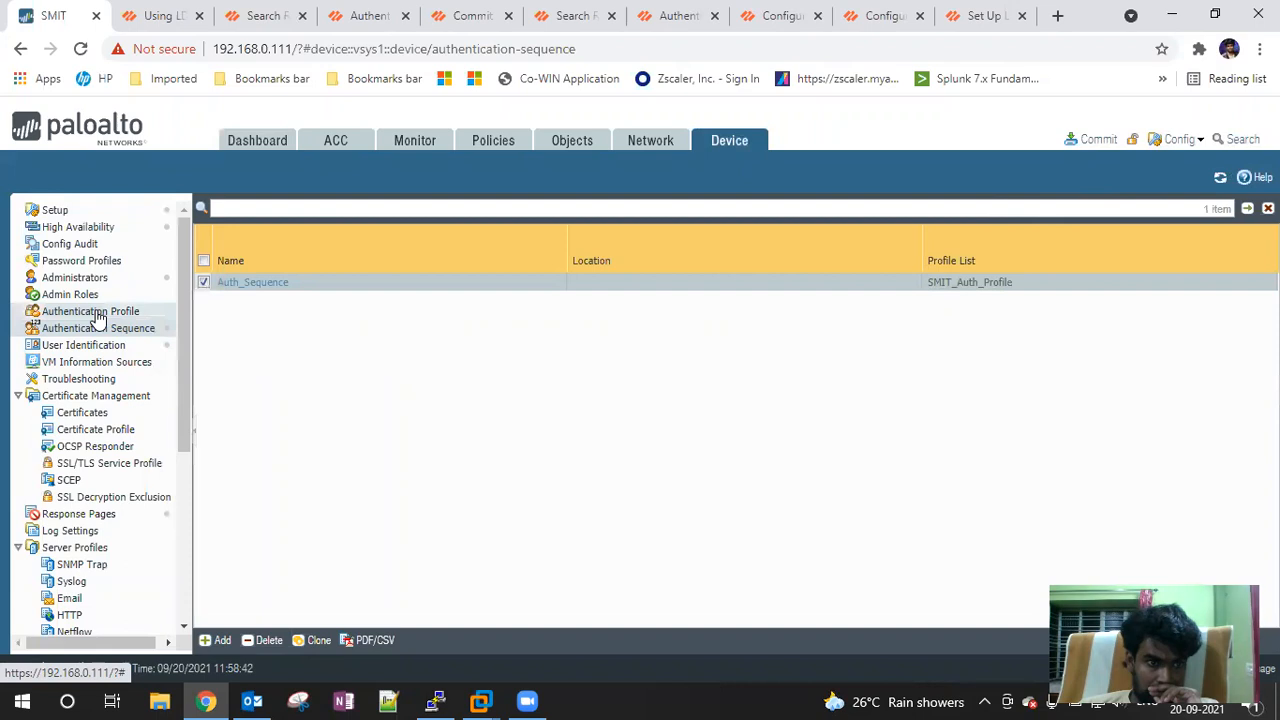
Add an administrator using authentication profile SMIT_Auth_Profile with the Superuser role
{"action": "left_click", "coordinate": [68, 294]}
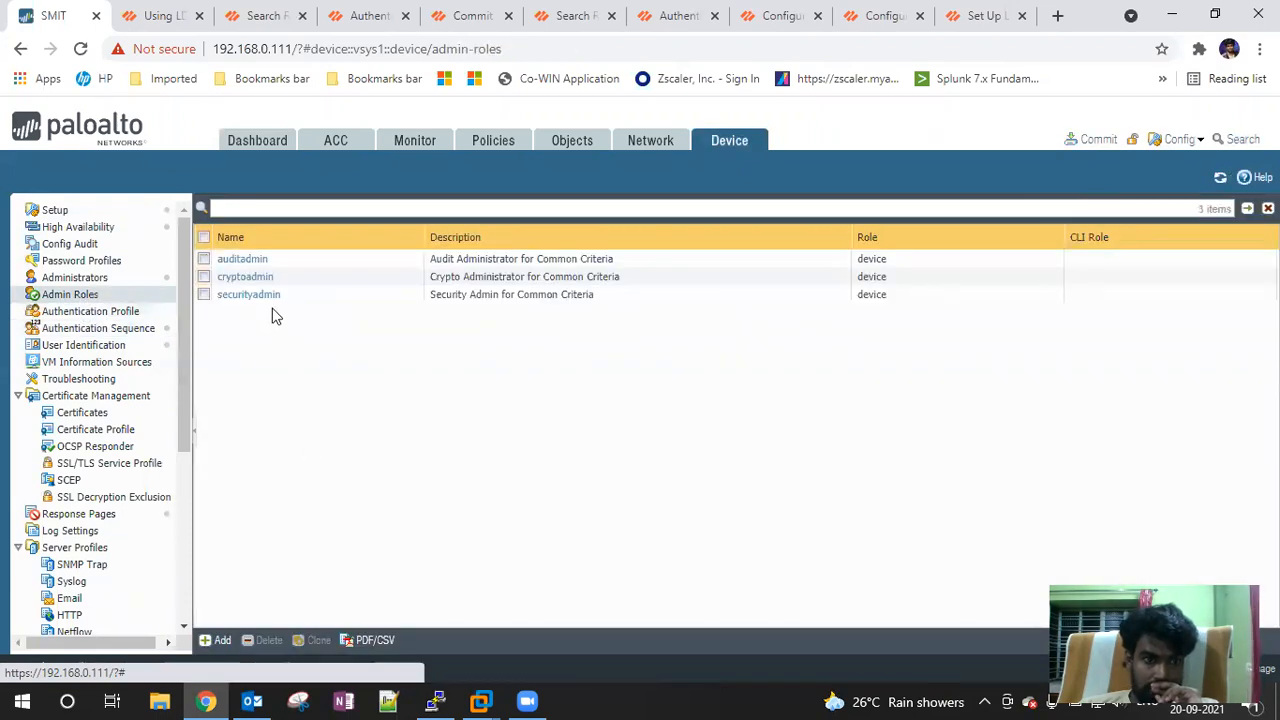
{"action": "left_click", "coordinate": [86, 281]}
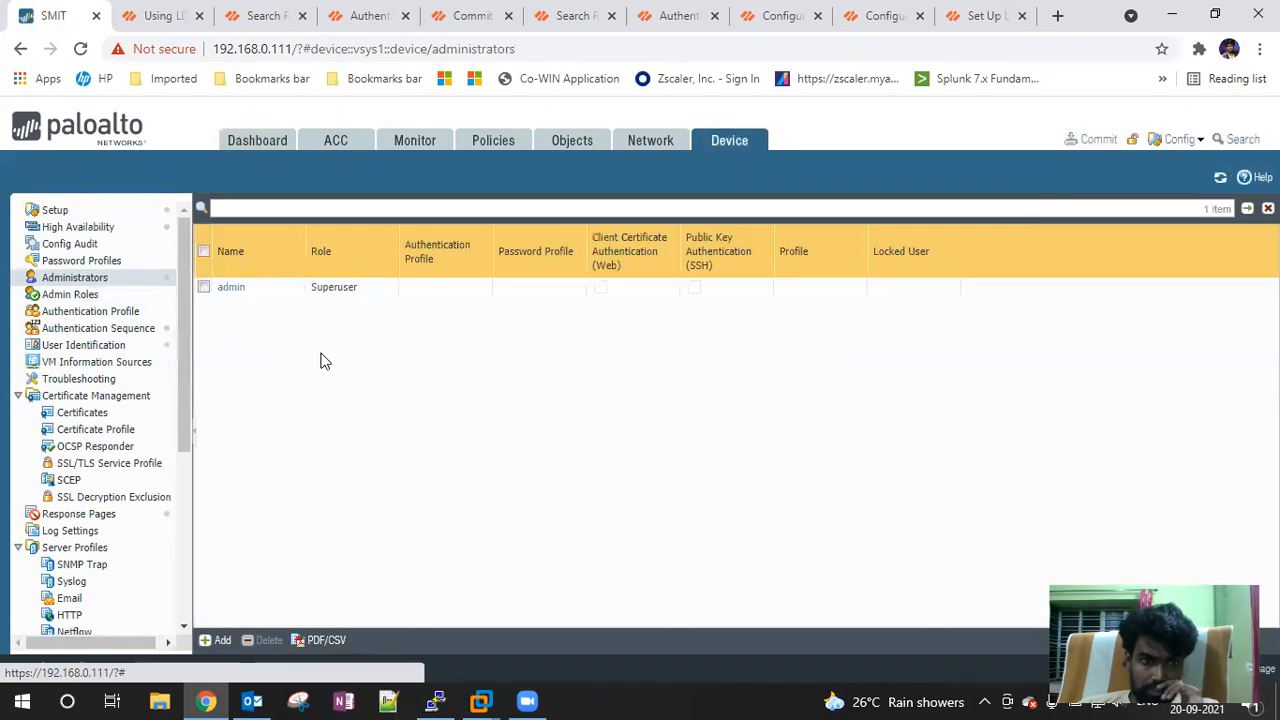
{"action": "left_click", "coordinate": [212, 640]}
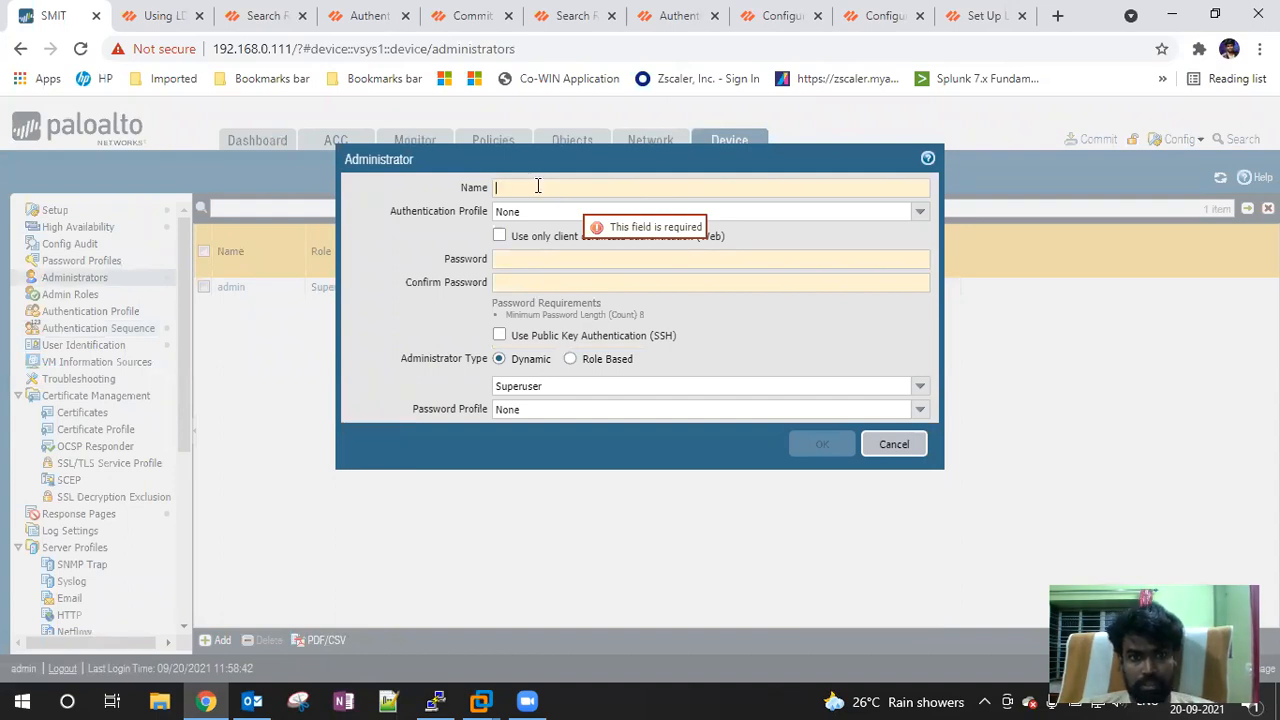
{"action": "left_click", "coordinate": [920, 212]}
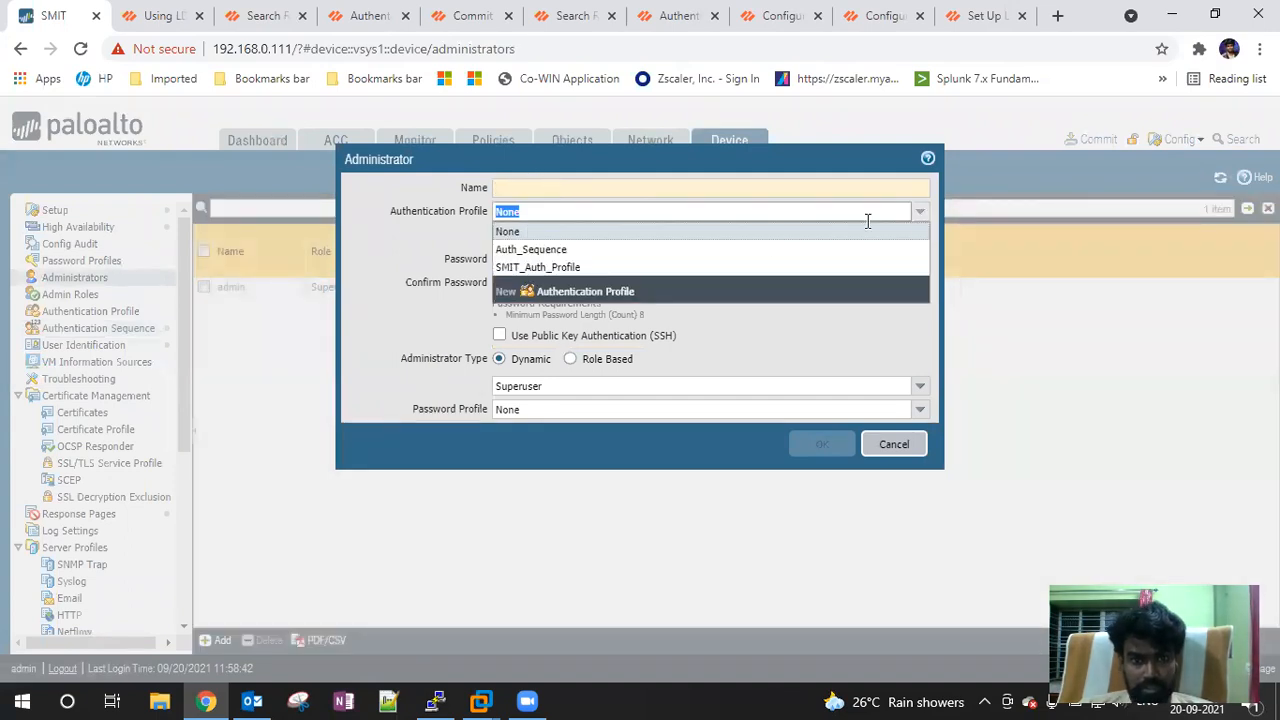
{"action": "left_click", "coordinate": [548, 268]}
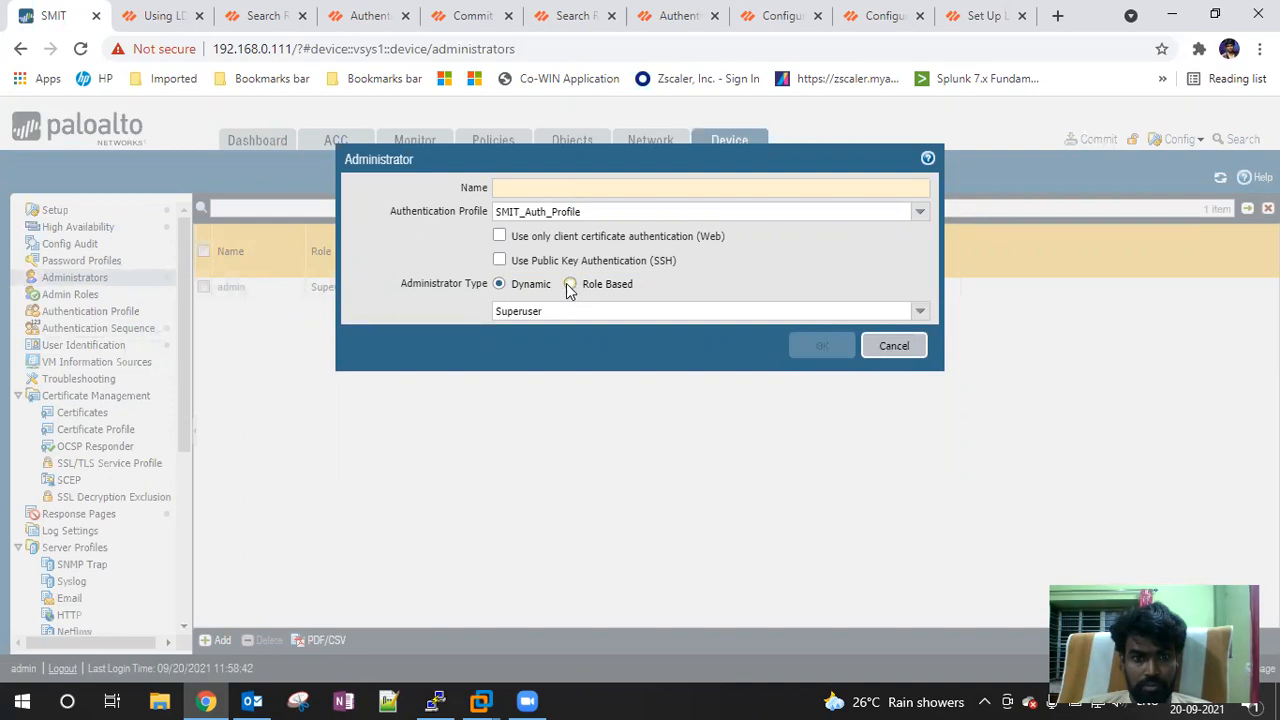
{"action": "left_click", "coordinate": [926, 313]}
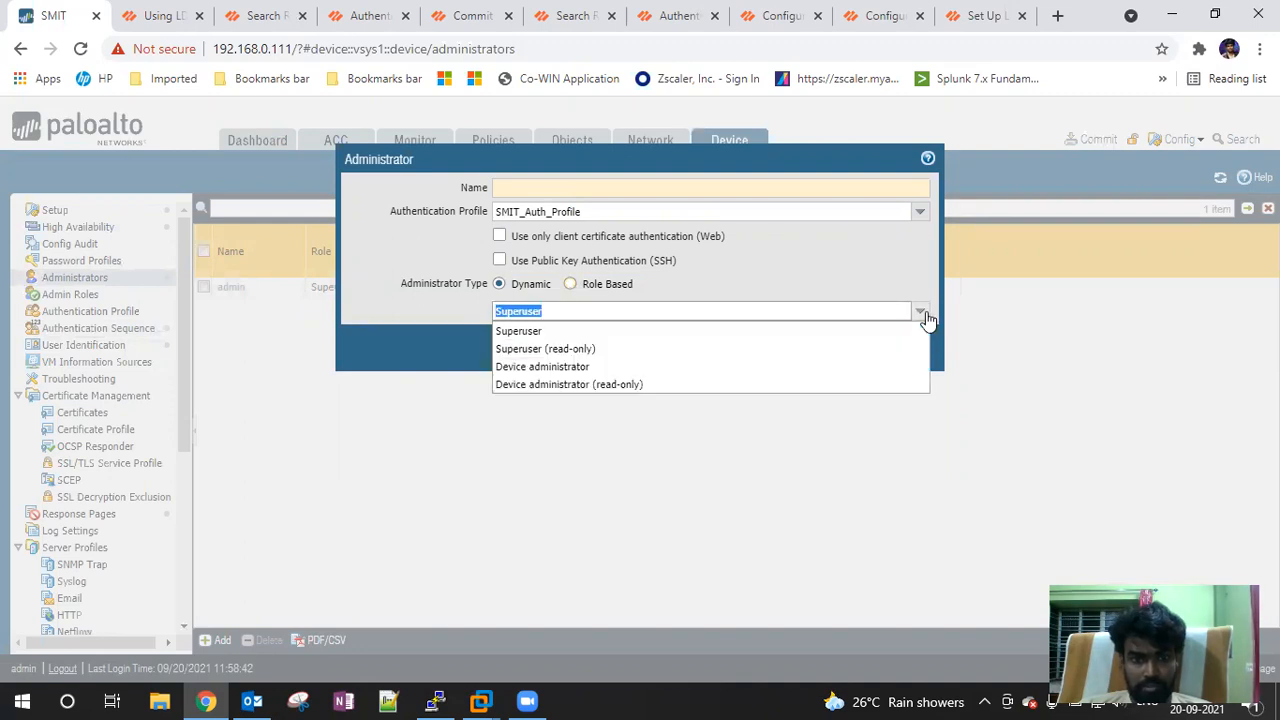
{"action": "left_click", "coordinate": [926, 316]}
Enter the administrator's username and save the new account
{"action": "left_click", "coordinate": [530, 188]}
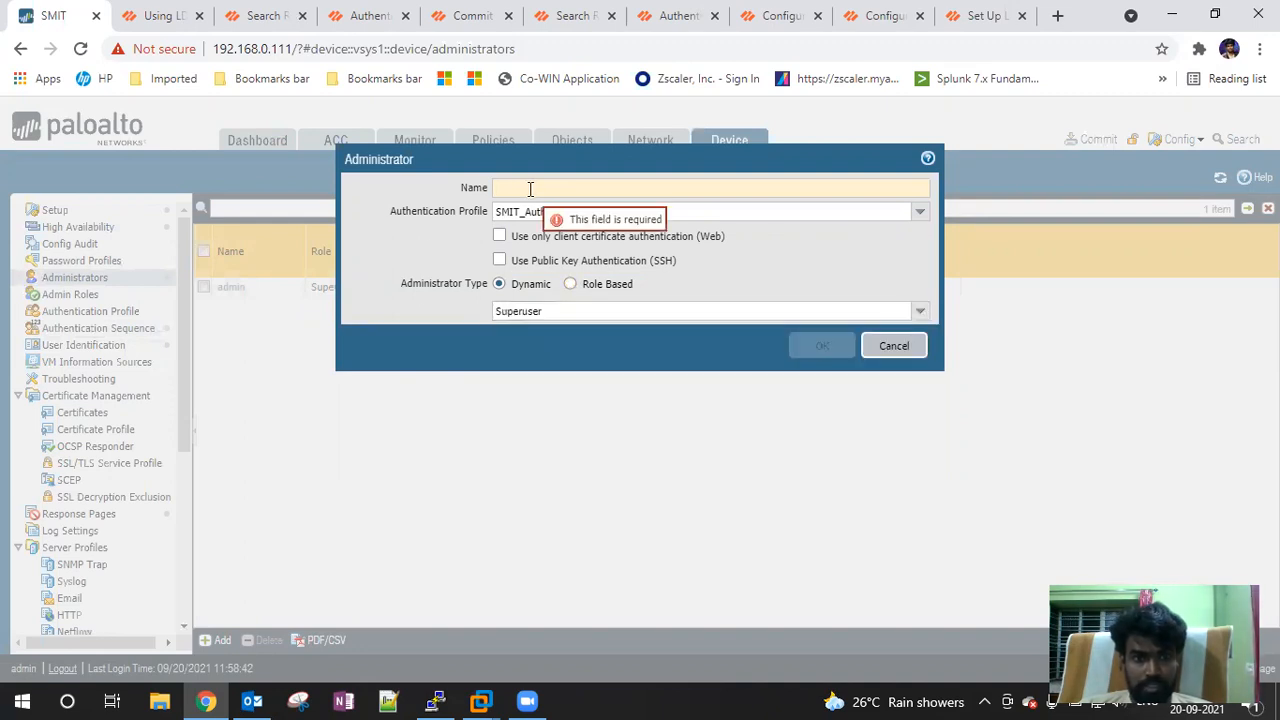
{"action": "type", "text": "Admin"}
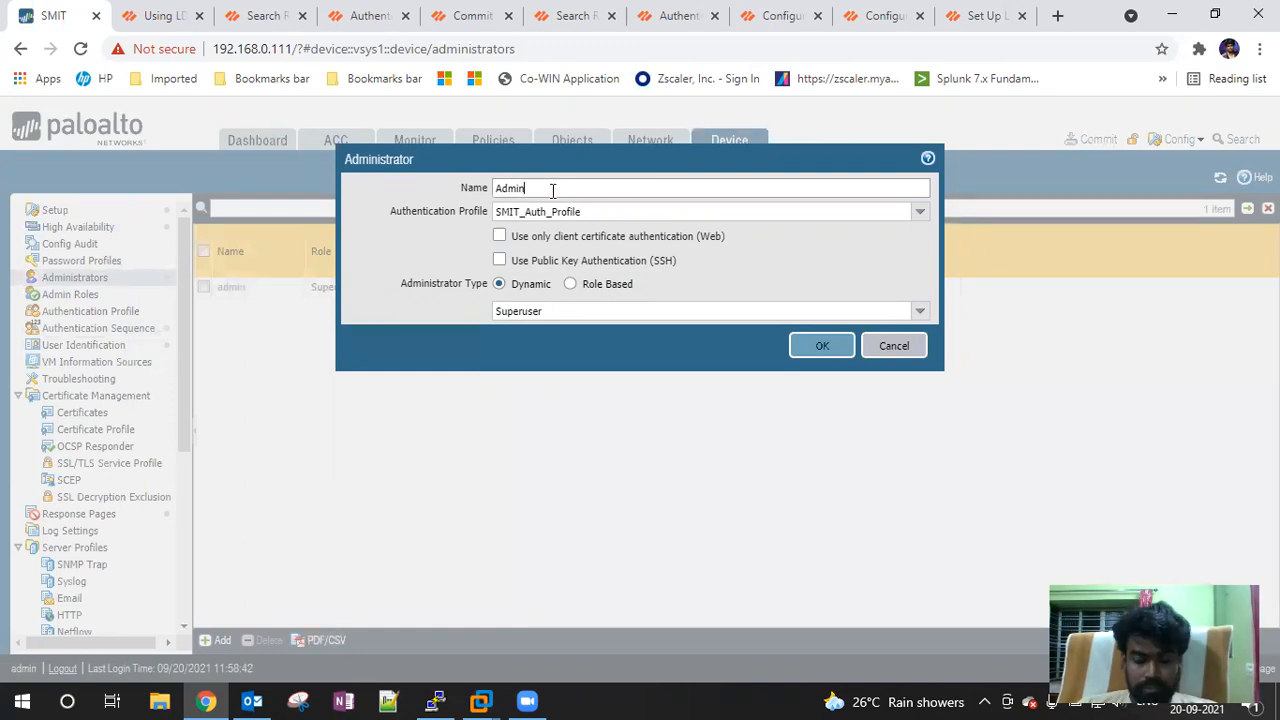
{"action": "key", "text": "BackSpace"}
{"action": "key", "text": "BackSpace"}
{"action": "key", "text": "BackSpace"}
{"action": "key", "text": "BackSpace"}
{"action": "key", "text": "BackSpace"}
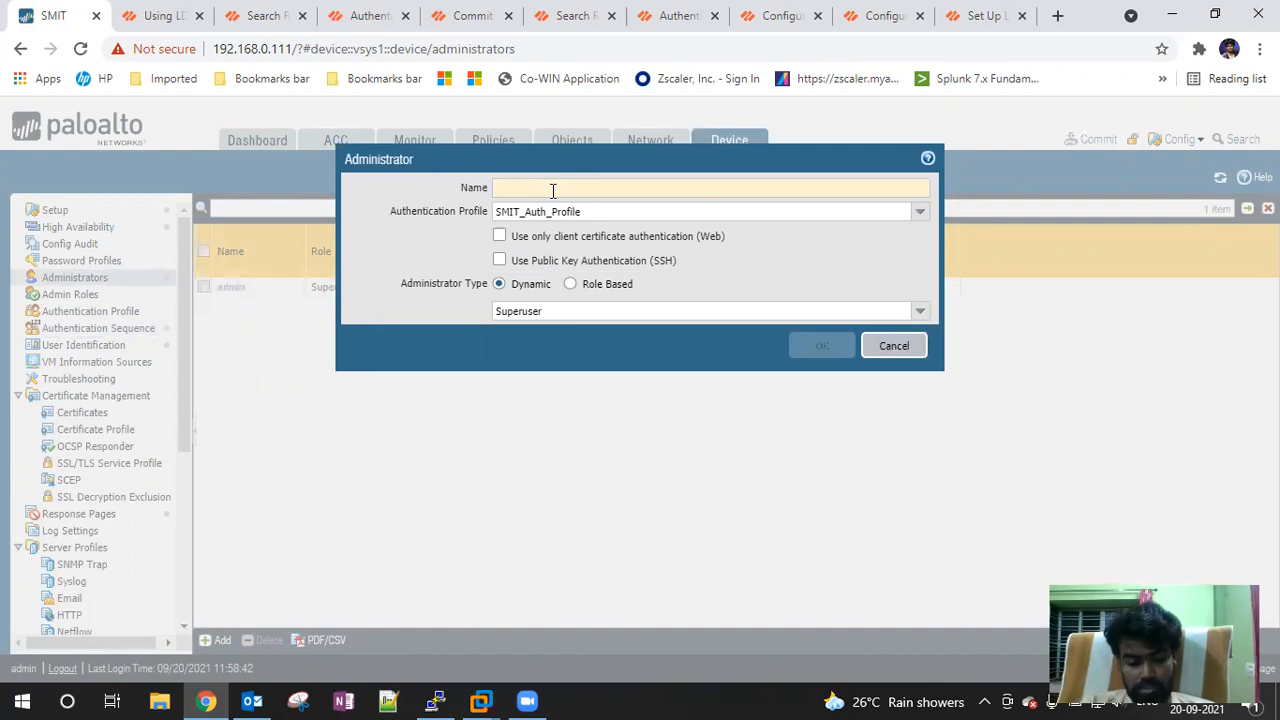
{"action": "type", "text": "sachin"}
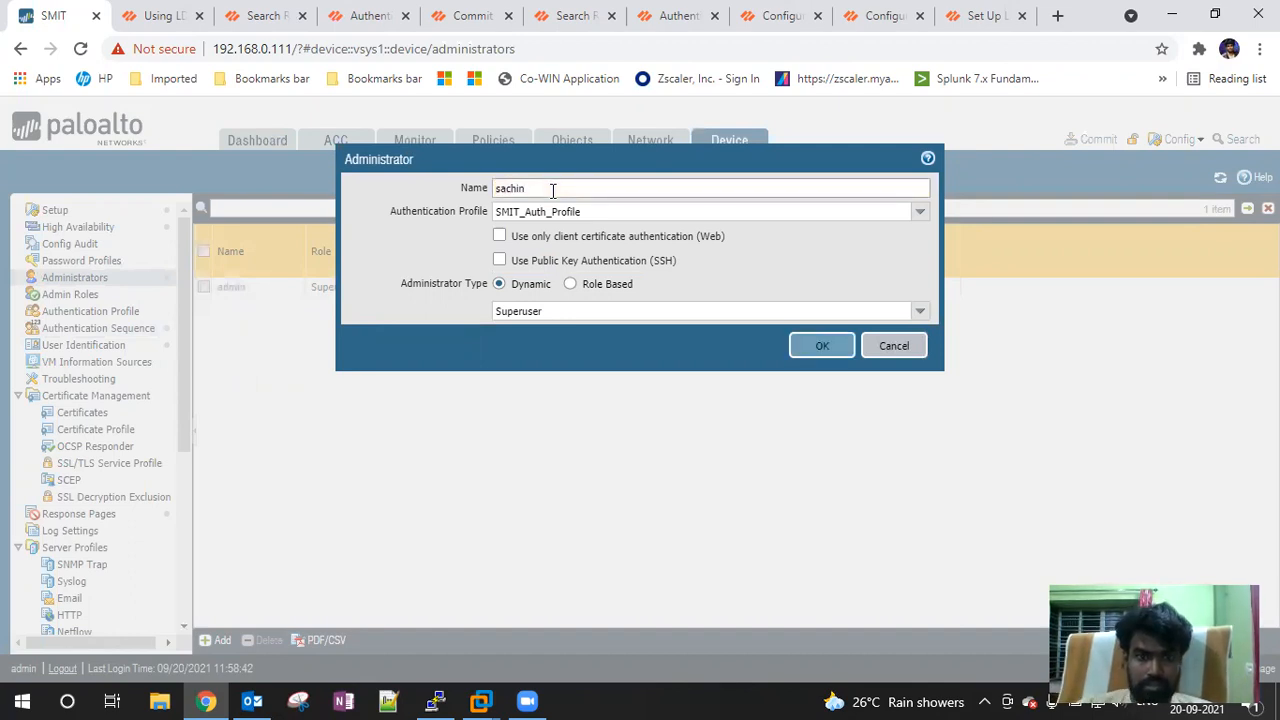
{"action": "left_click", "coordinate": [817, 345]}
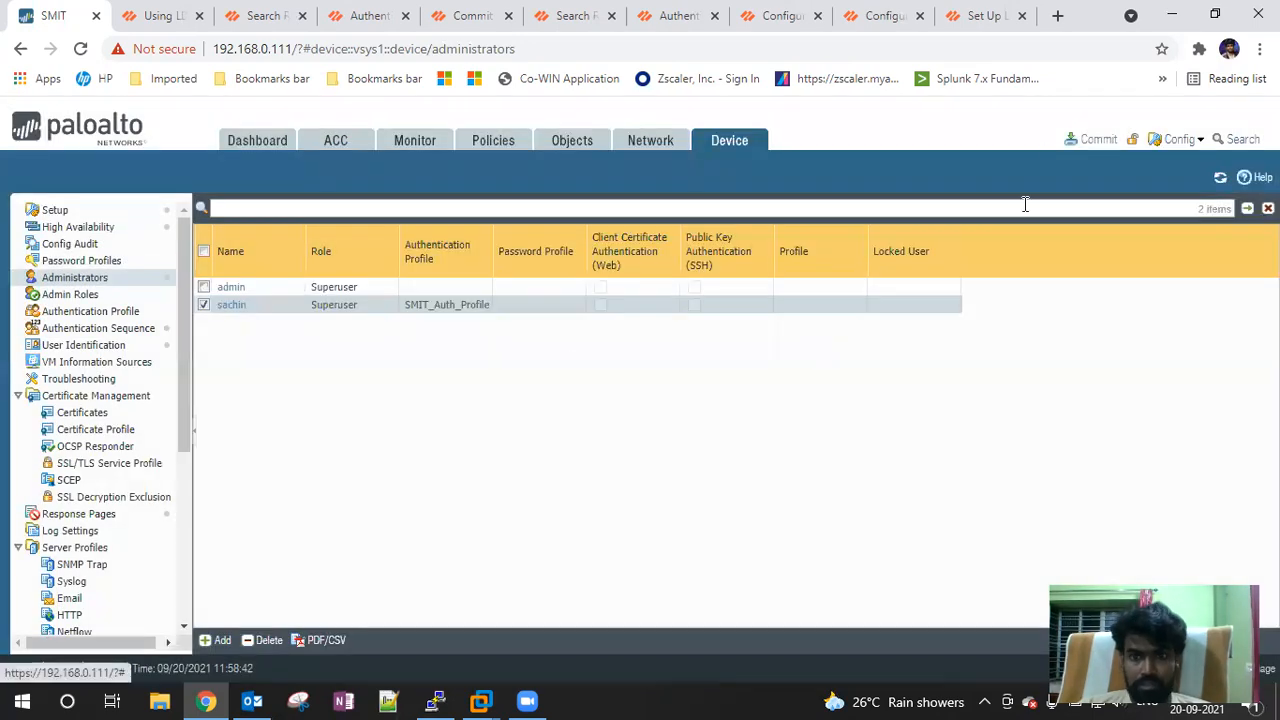
Commit the pending changes, then launch Firefox via Start search 'fir'
{"action": "left_click", "coordinate": [1094, 139]}
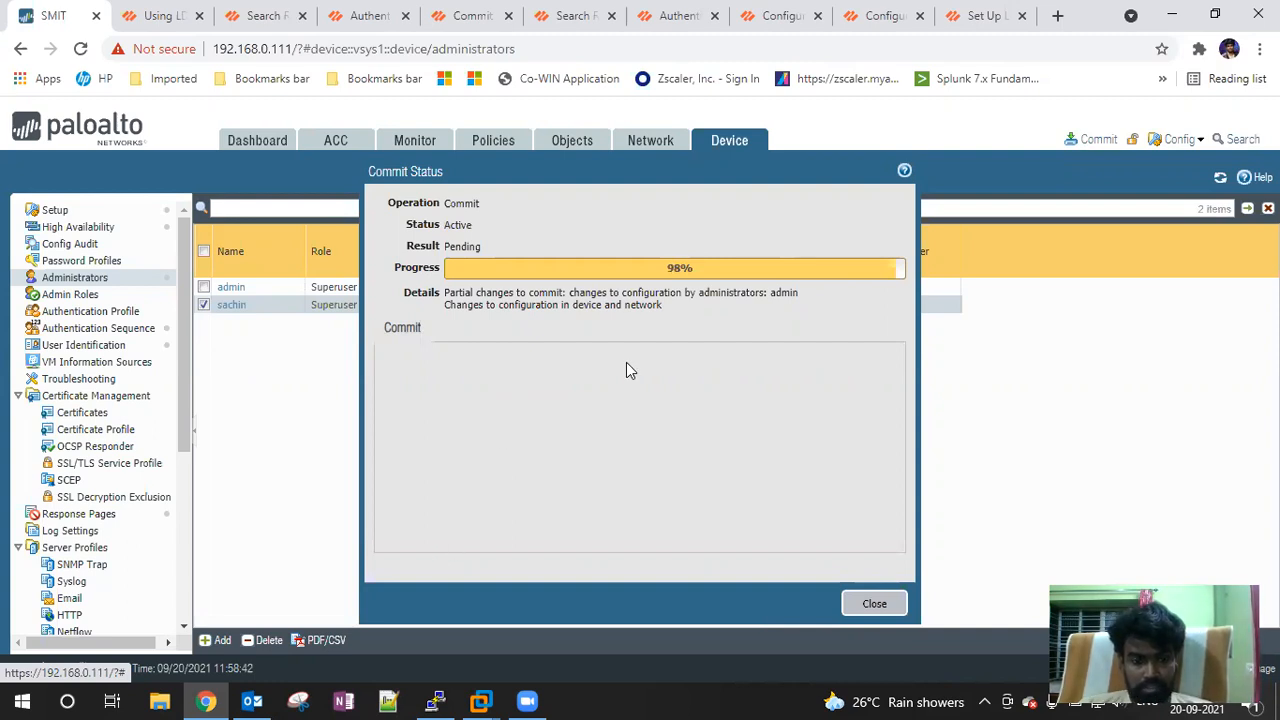
{"action": "key", "text": "super"}
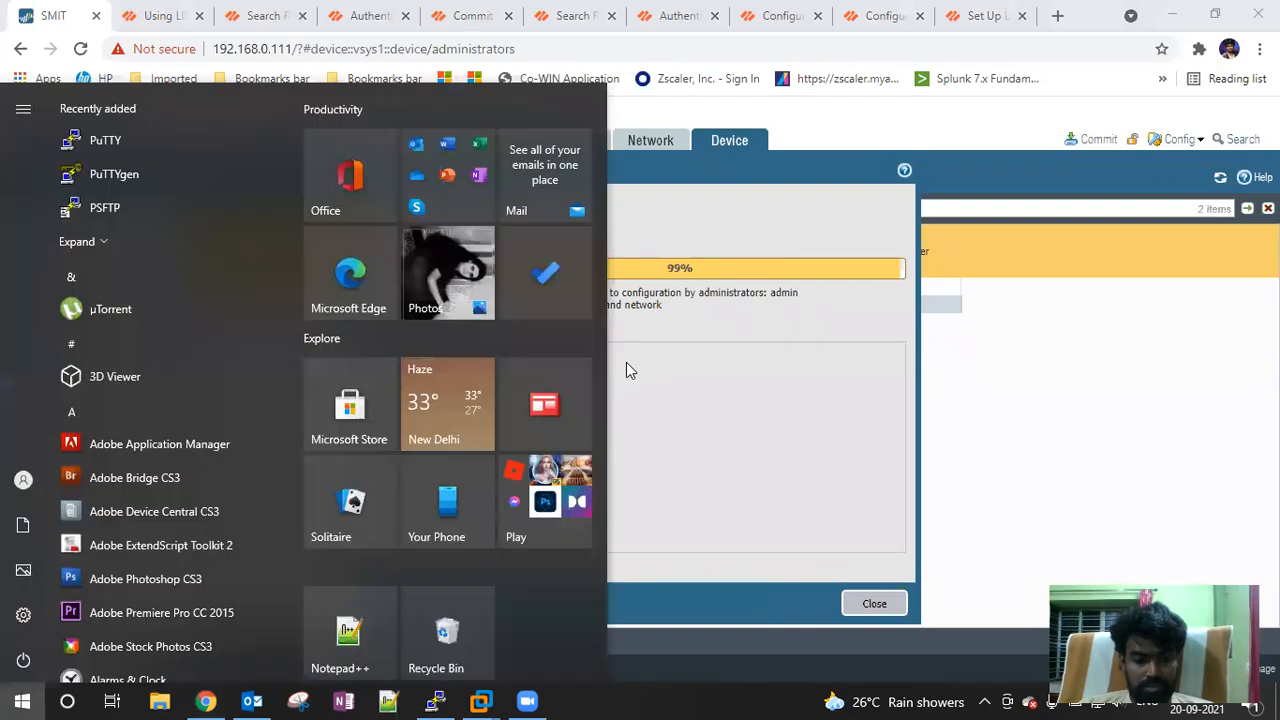
{"action": "type", "text": "fir"}
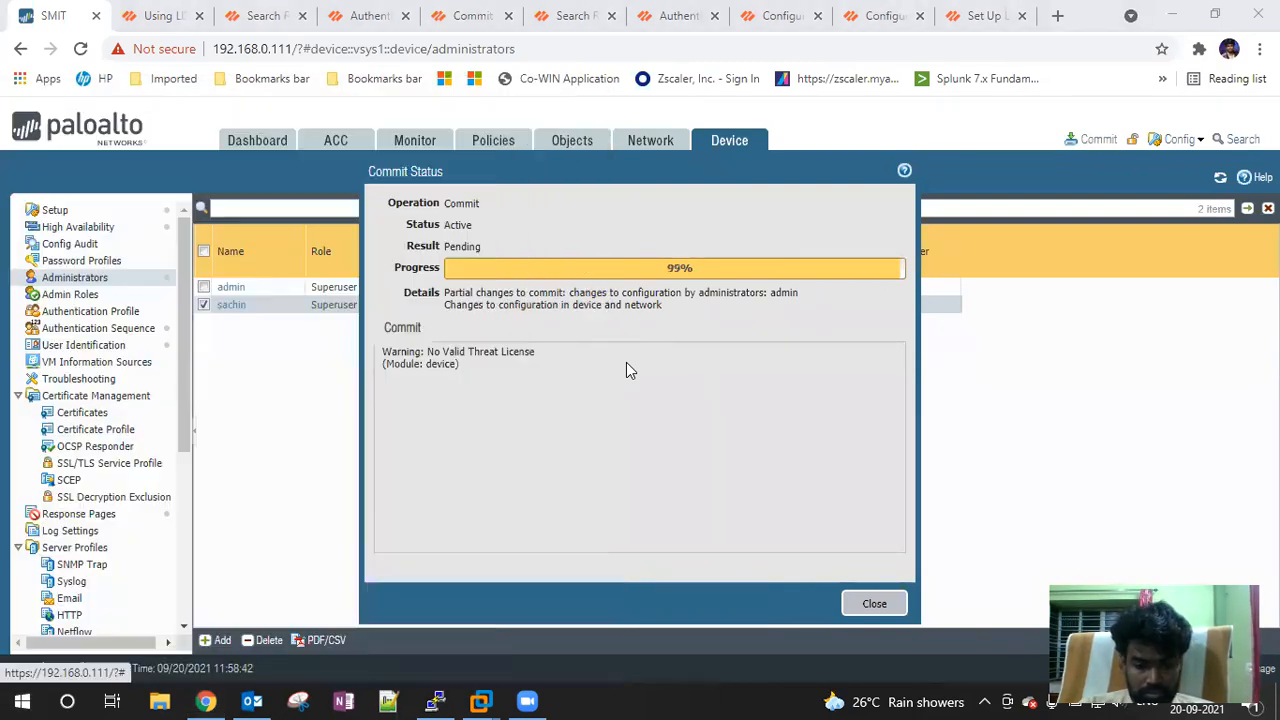
{"action": "left_click", "coordinate": [586, 188]}
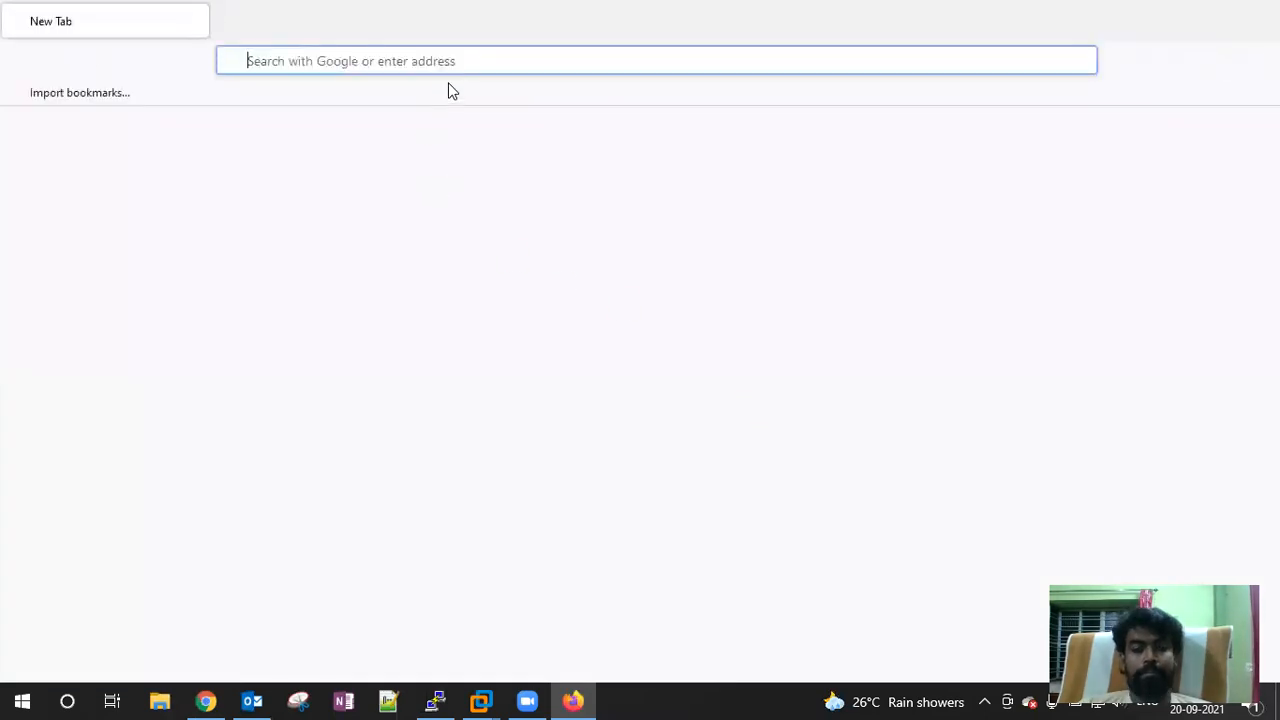
{"action": "left_click", "coordinate": [412, 62]}
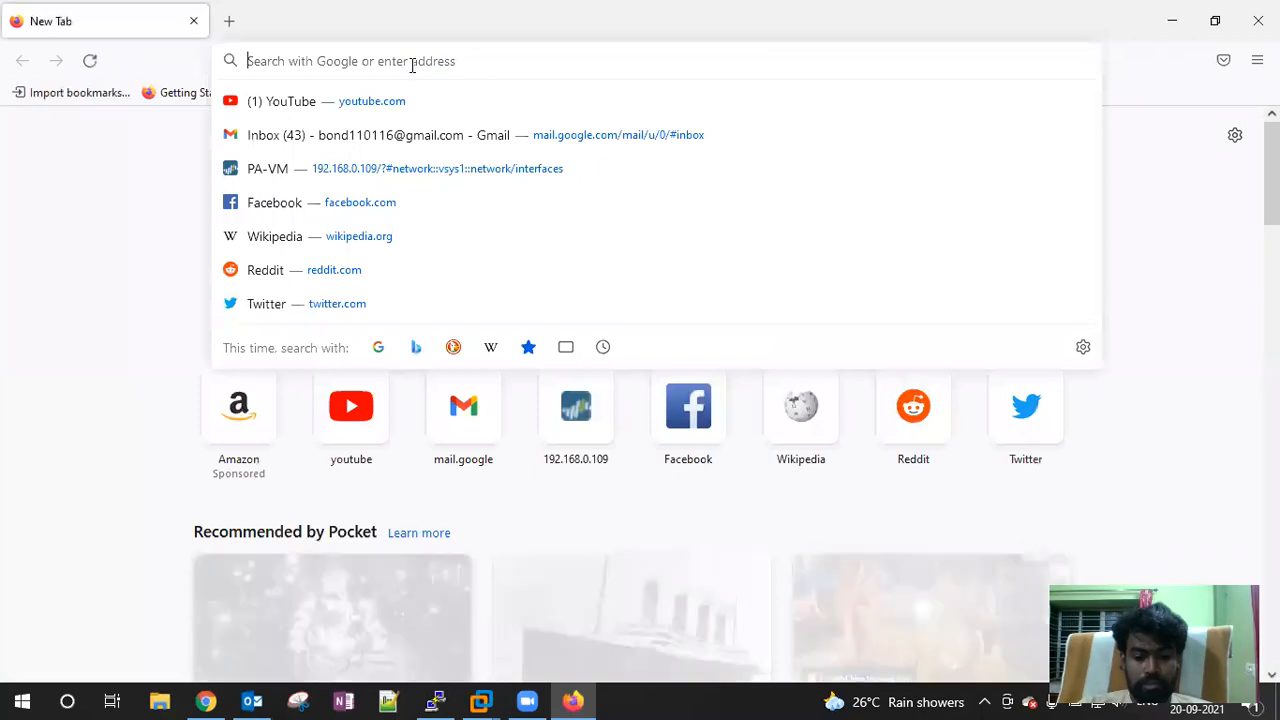
{"action": "type", "text": "https:"}
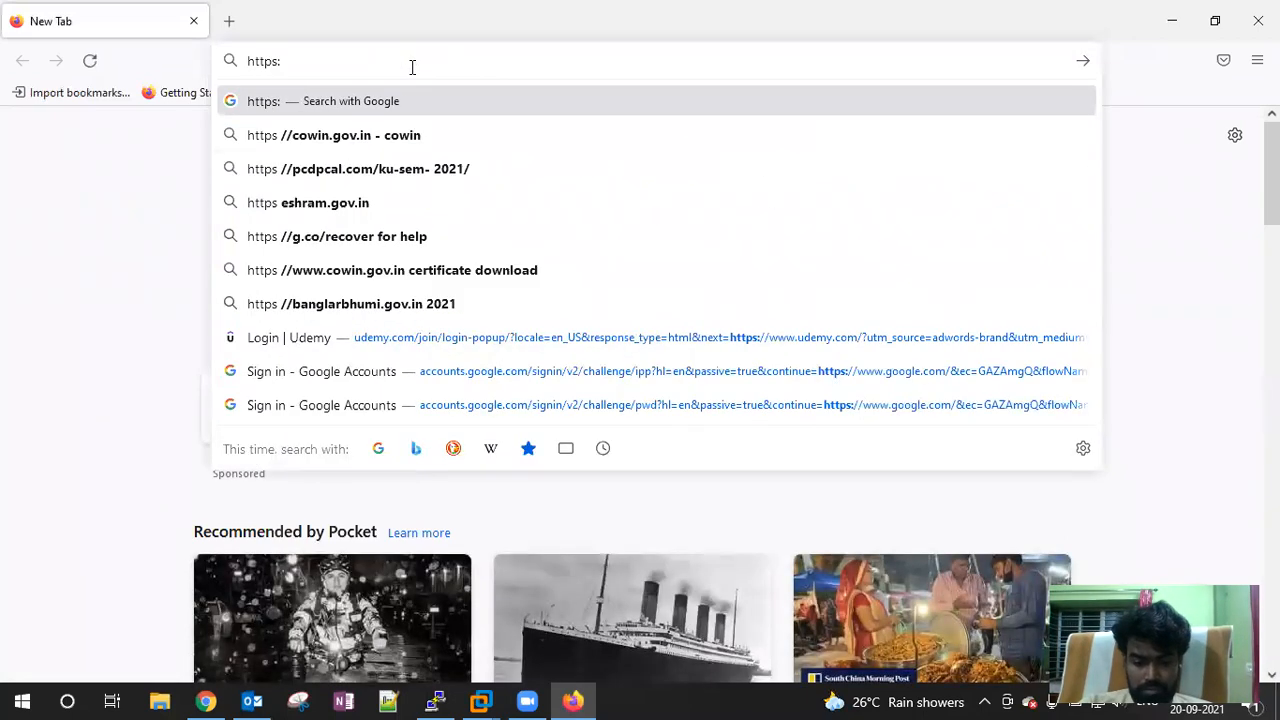
{"action": "type", "text": "//192.168"}
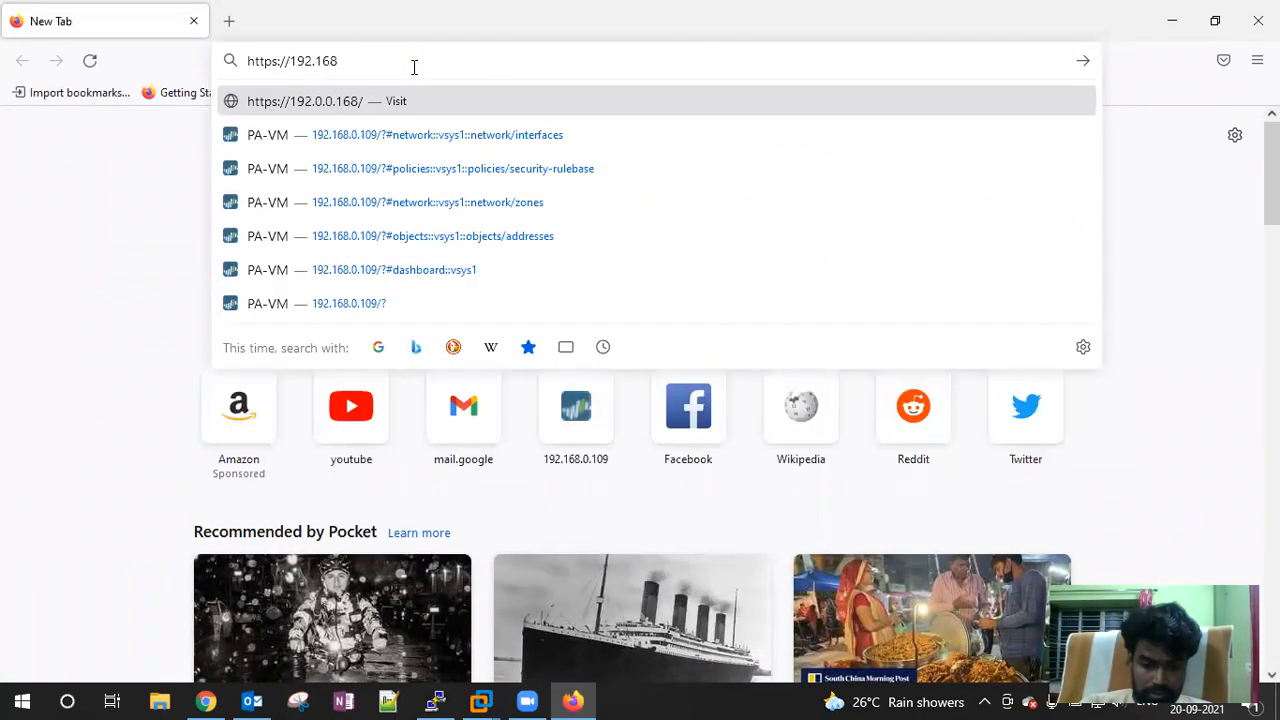
{"action": "type", "text": ".0.111"}
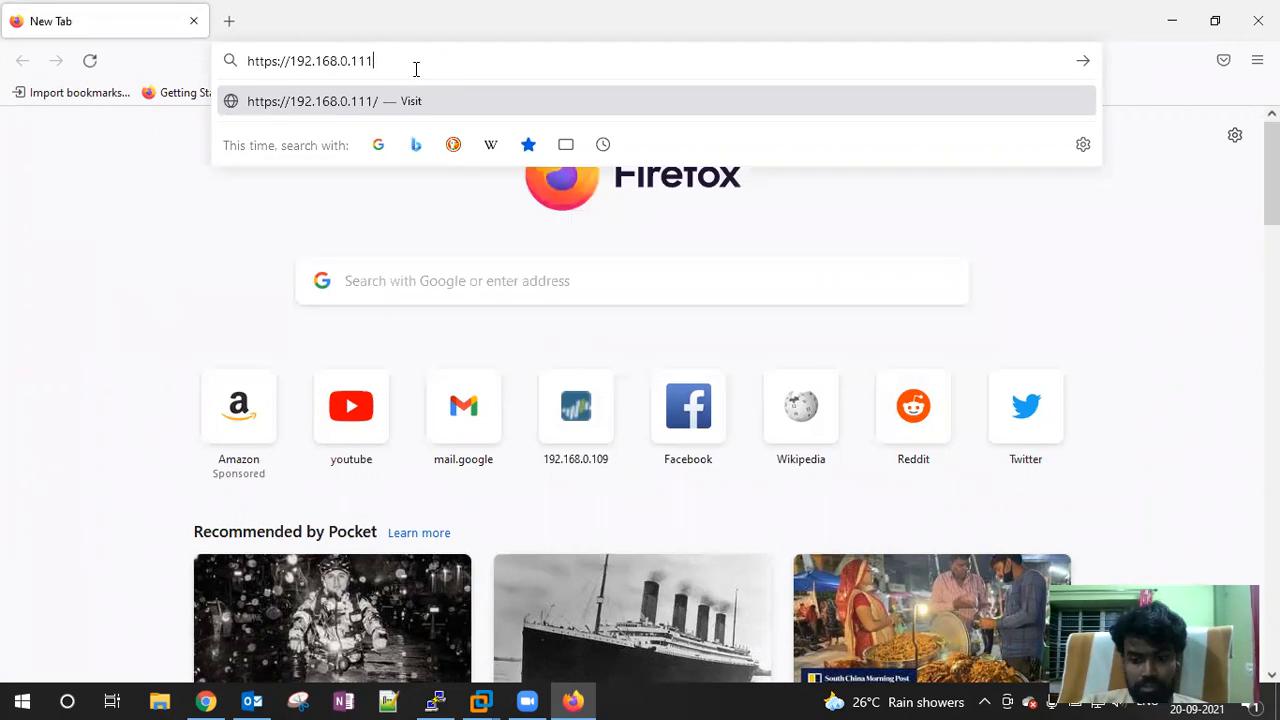
{"action": "key", "text": "Return"}
{"action": "left_click", "coordinate": [935, 557]}
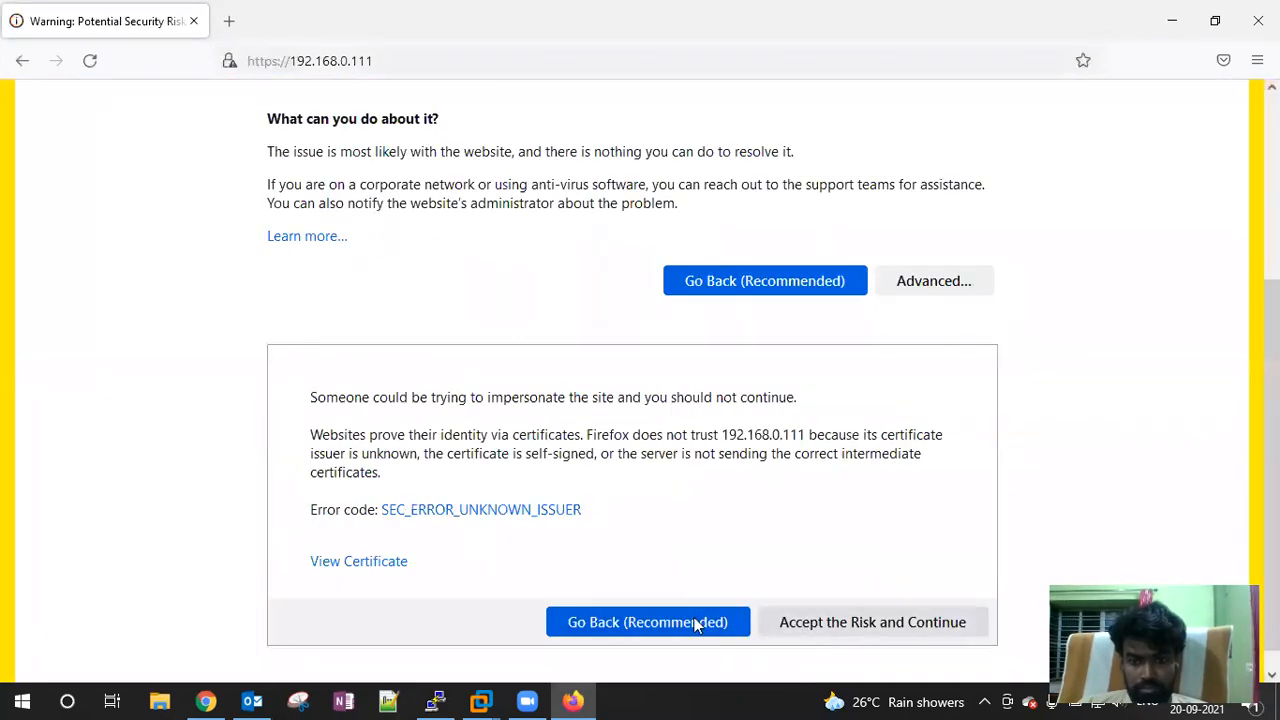
{"action": "left_click", "coordinate": [852, 622]}
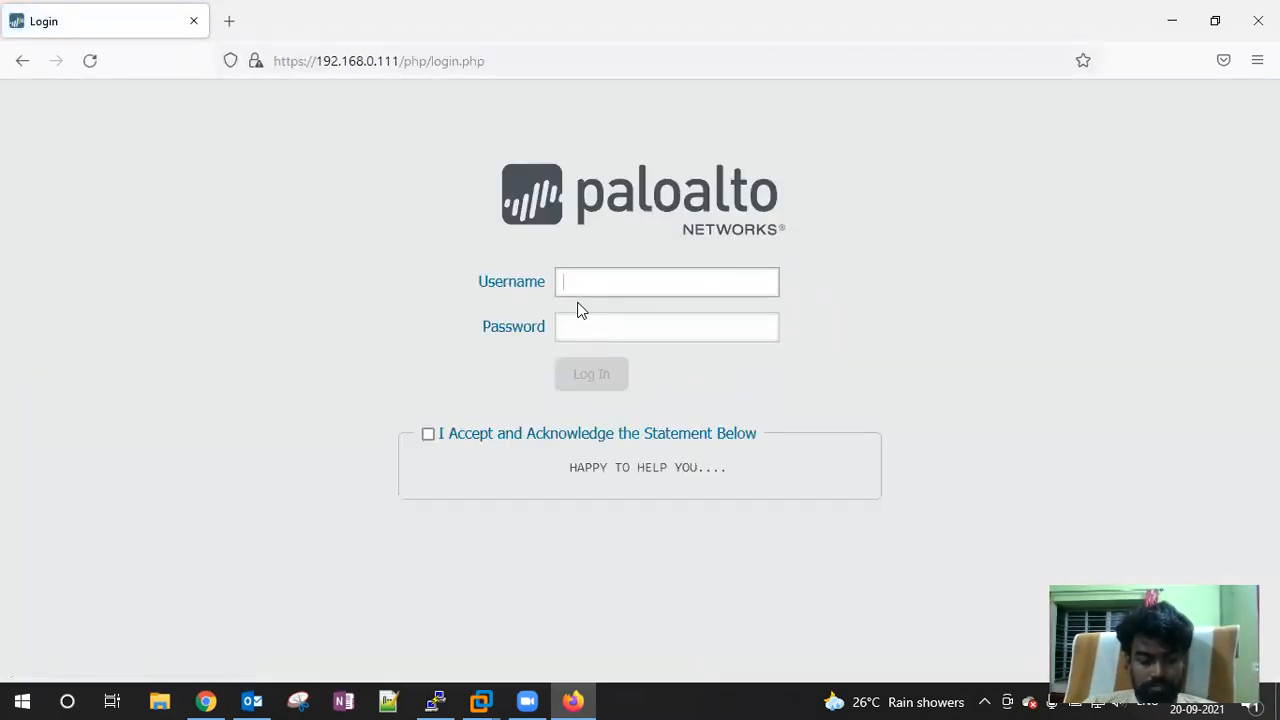
Try logging in as the new administrator with a domain\username login and acknowledgement ticked
{"action": "type", "text": "sm"}
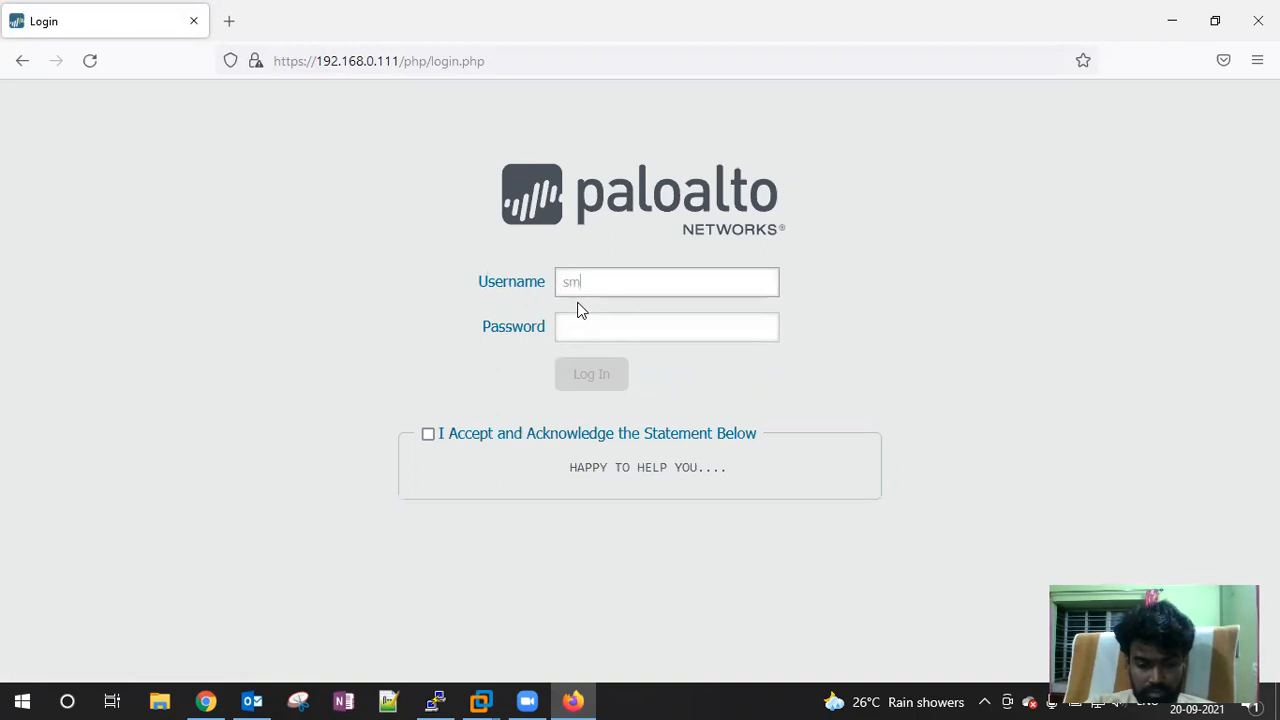
{"action": "type", "text": "sachin"}
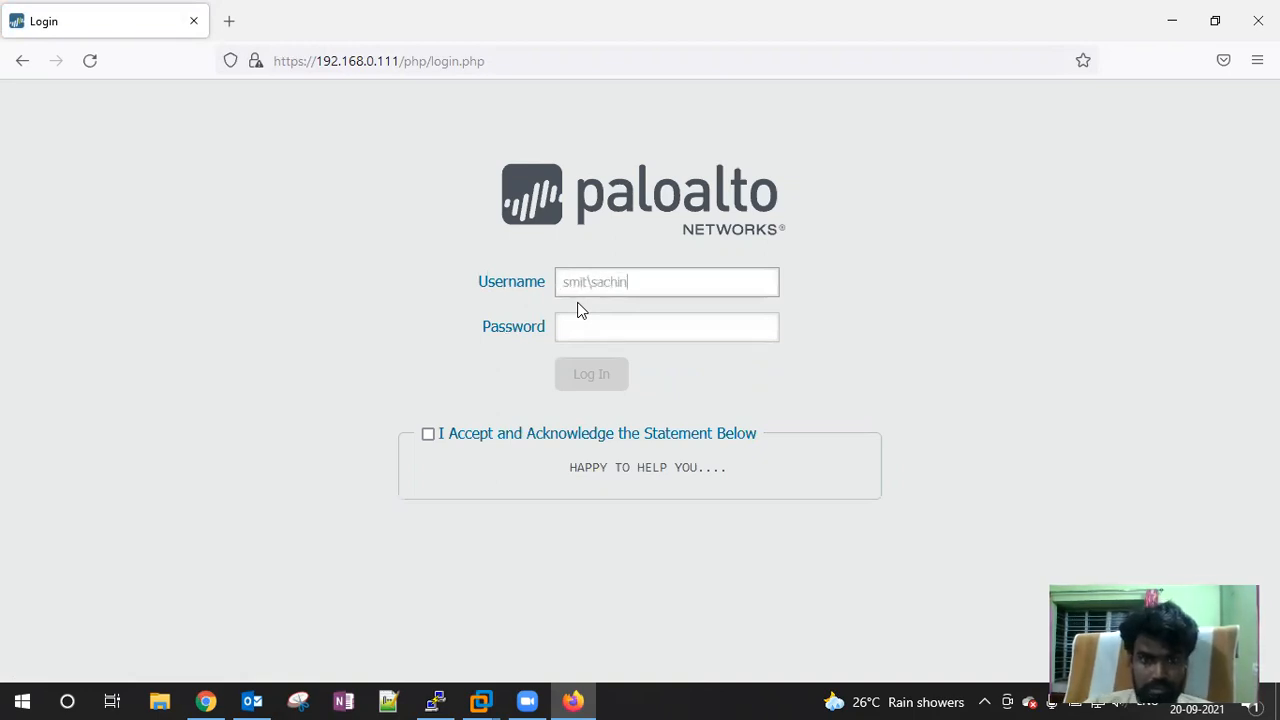
{"action": "left_click", "coordinate": [605, 333]}
{"action": "type", "text": "*"}
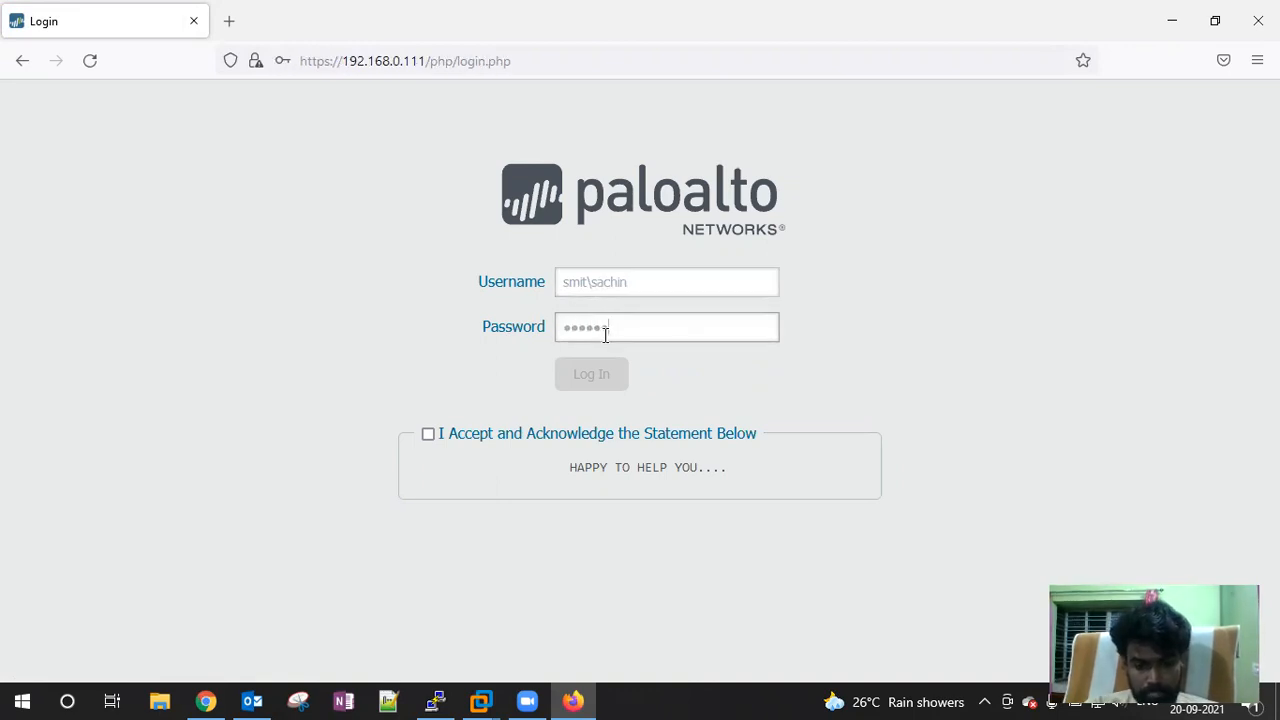
{"action": "left_click", "coordinate": [429, 436]}
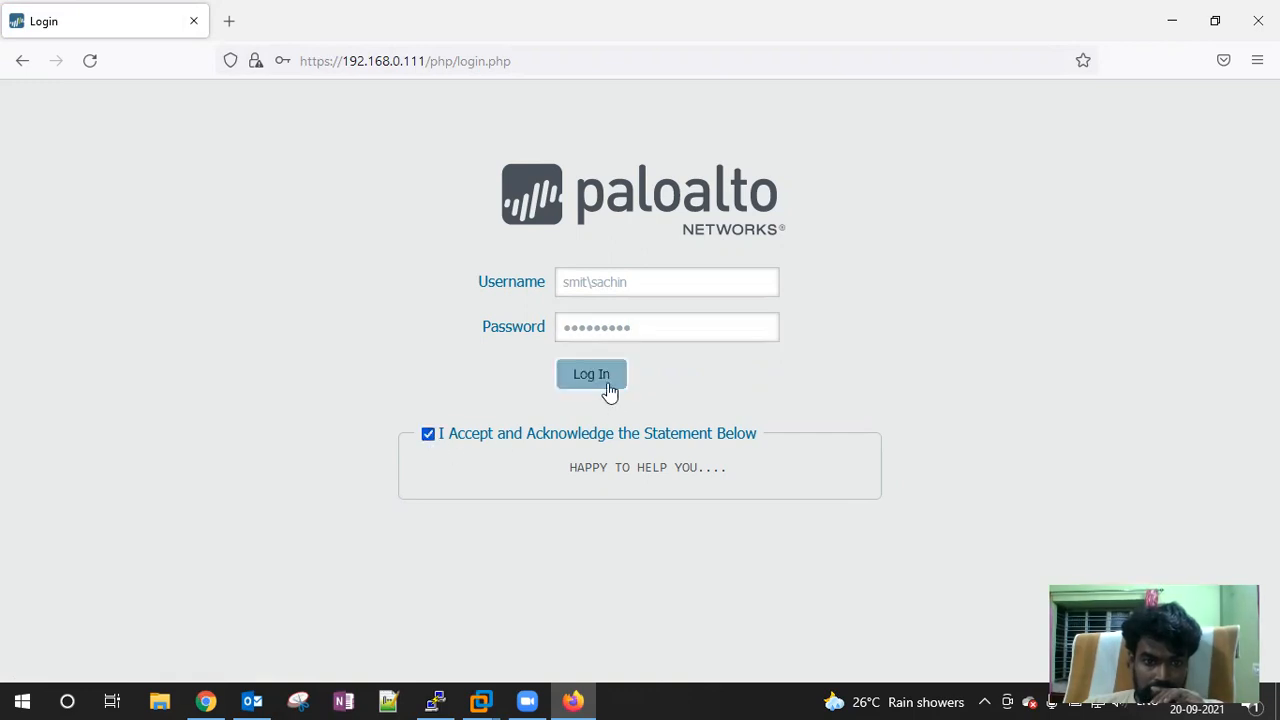
{"action": "left_click", "coordinate": [597, 385]}
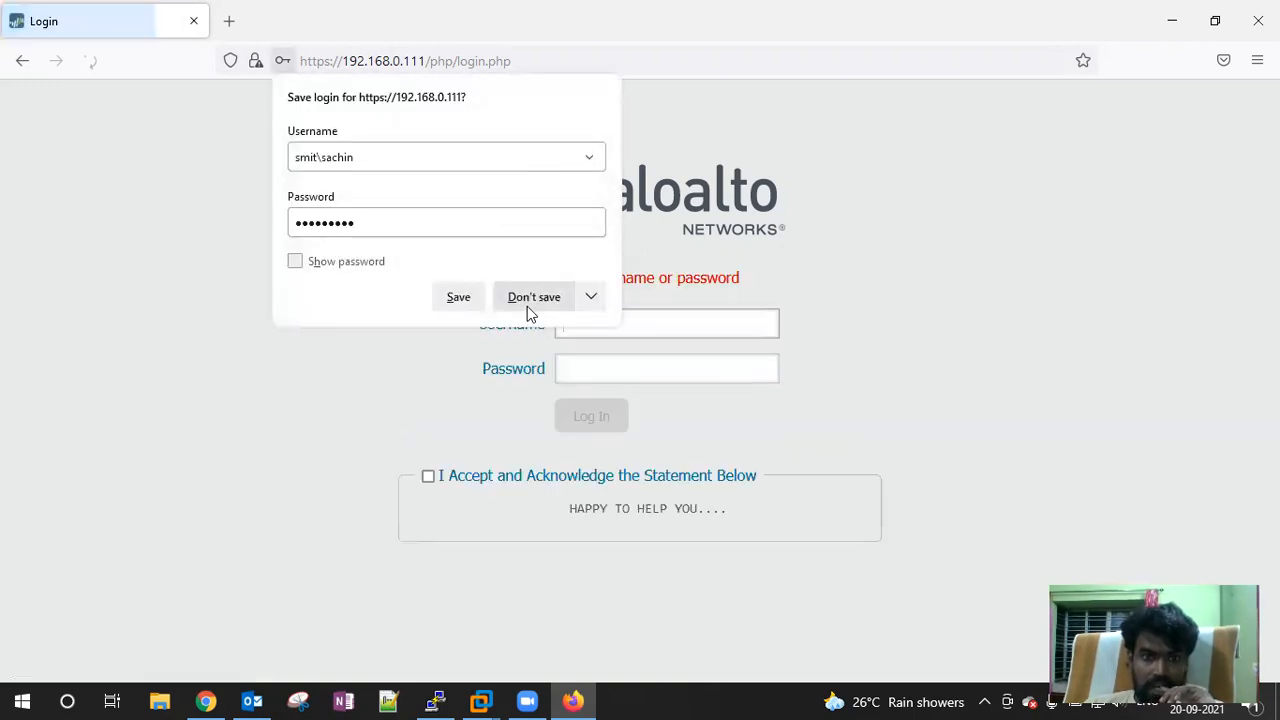
{"action": "left_click", "coordinate": [527, 304]}
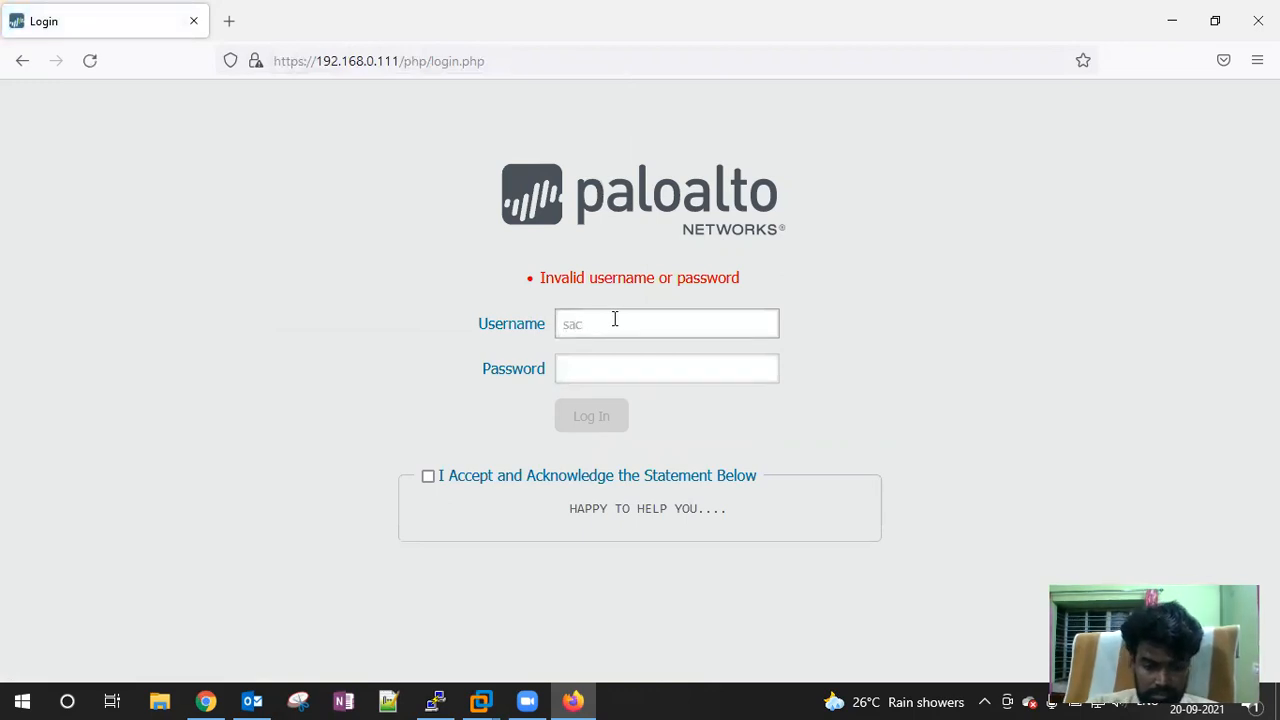
Retry the login using the user@domain format, then switch back to Chrome
{"action": "left_click", "coordinate": [615, 318]}
{"action": "type", "text": "sachin"}
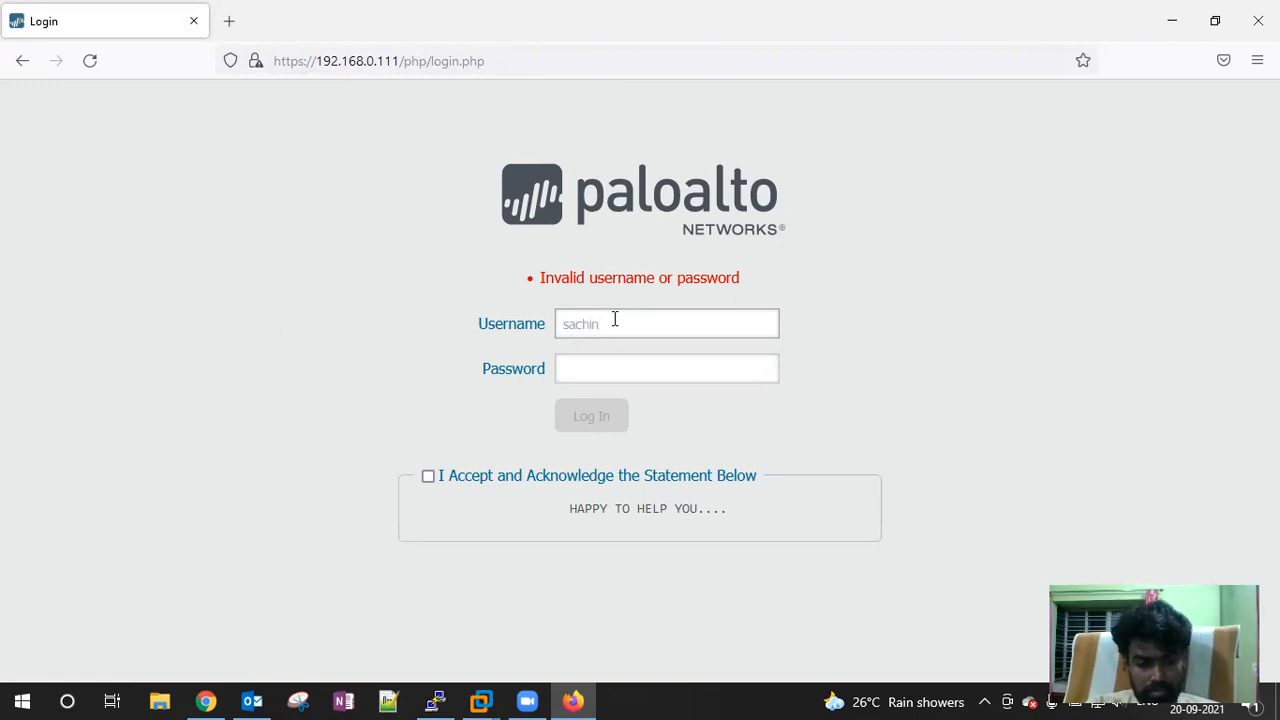
{"action": "type", "text": "@"}
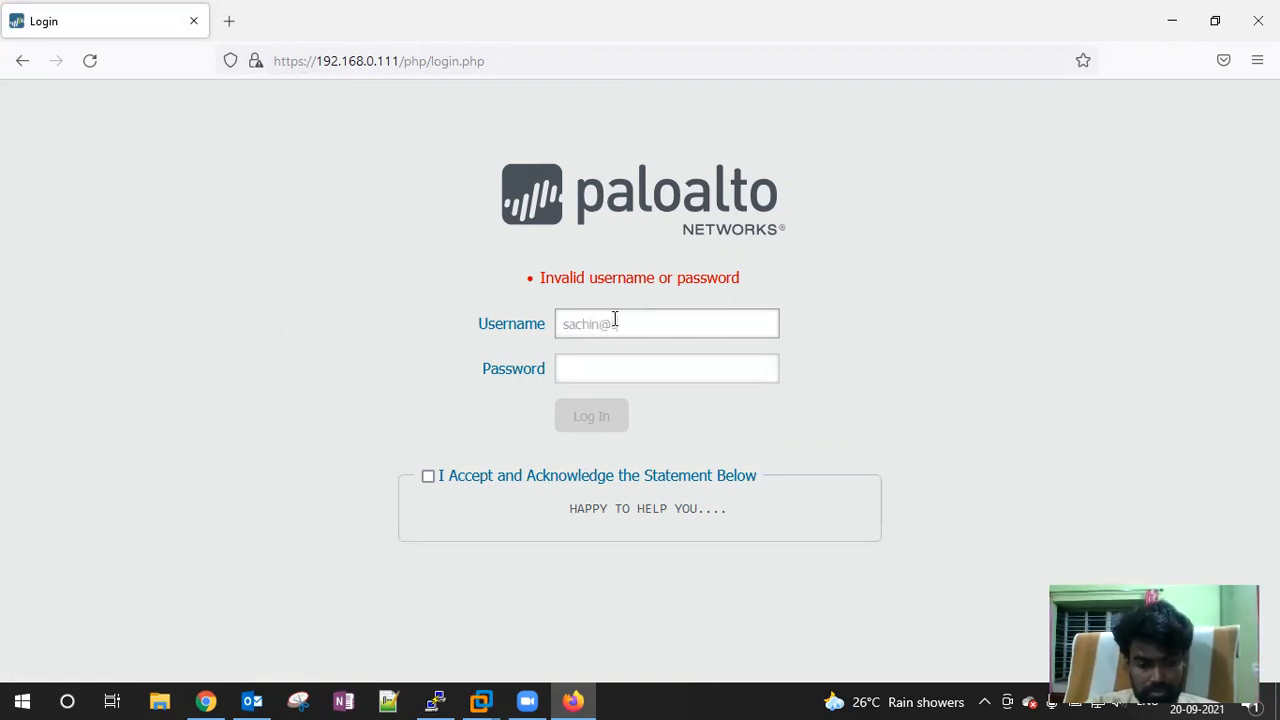
{"action": "type", "text": "mit.in"}
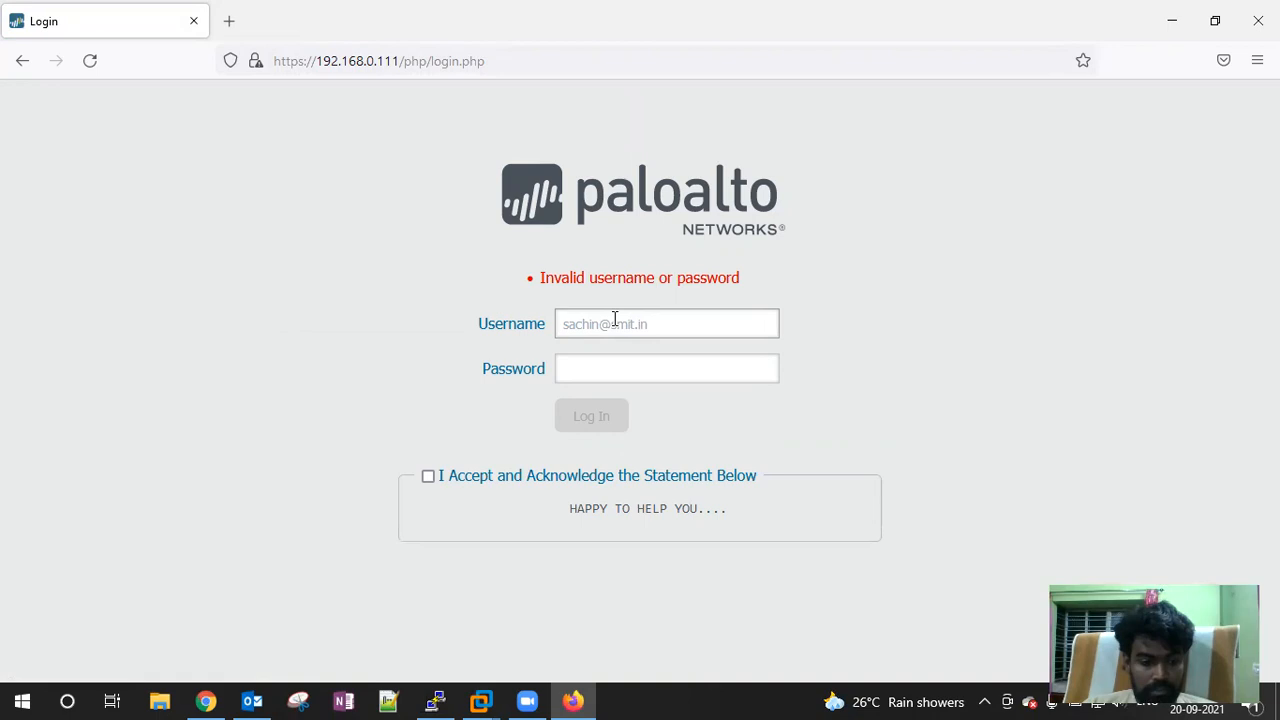
{"action": "key", "text": "Tab"}
{"action": "type", "text": "•••••"}
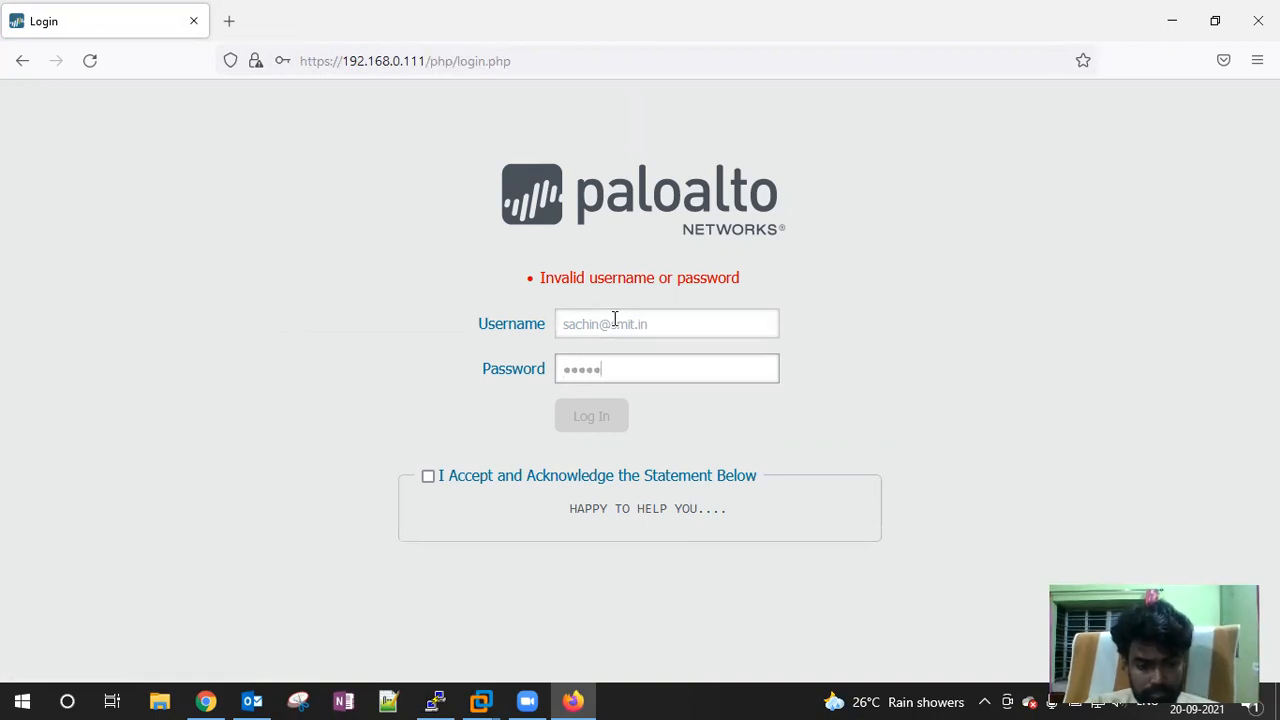
{"action": "type", "text": "•"}
{"action": "key", "text": "Tab"}
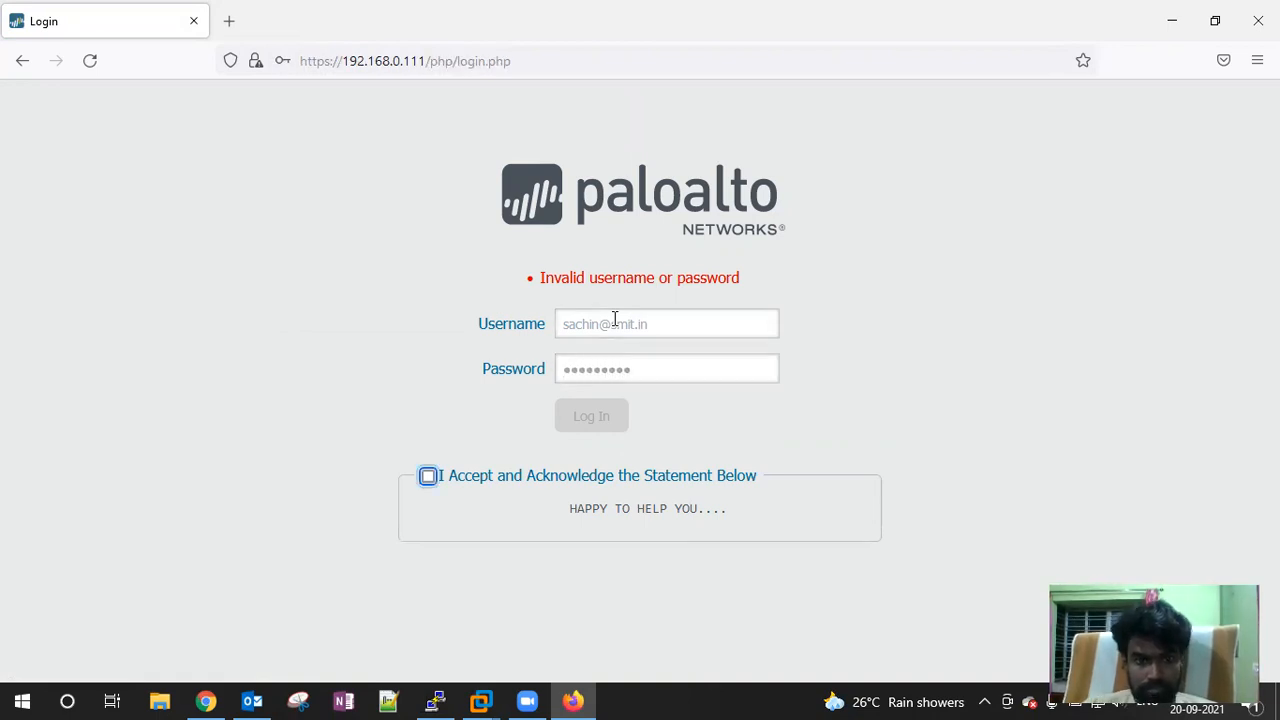
{"action": "left_click", "coordinate": [448, 479]}
{"action": "left_click", "coordinate": [600, 422]}
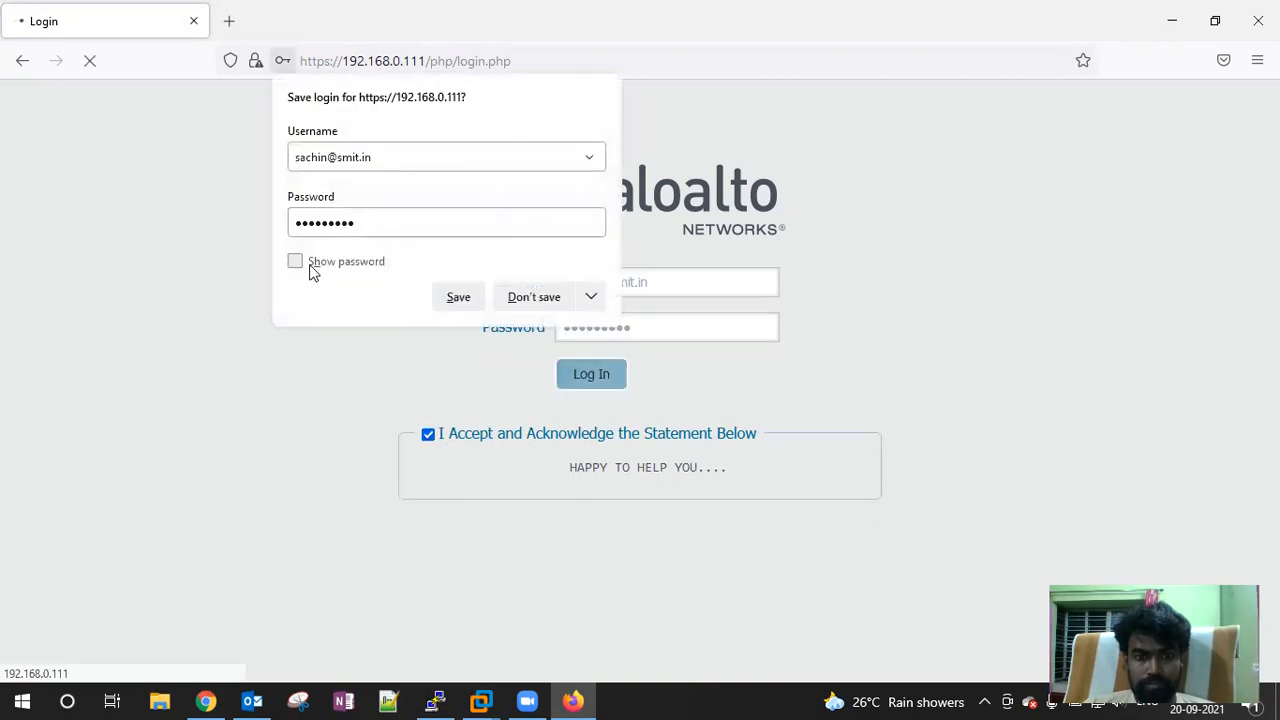
{"action": "left_click", "coordinate": [525, 298]}
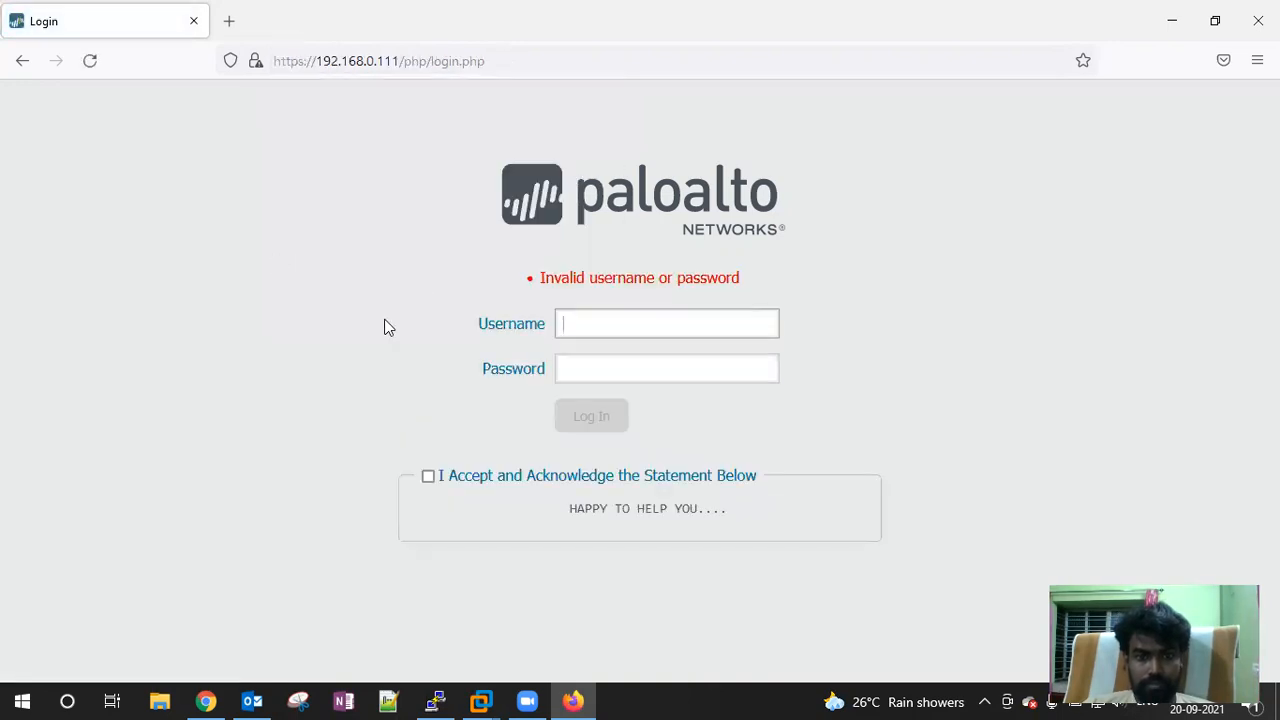
{"action": "left_click", "coordinate": [205, 701]}
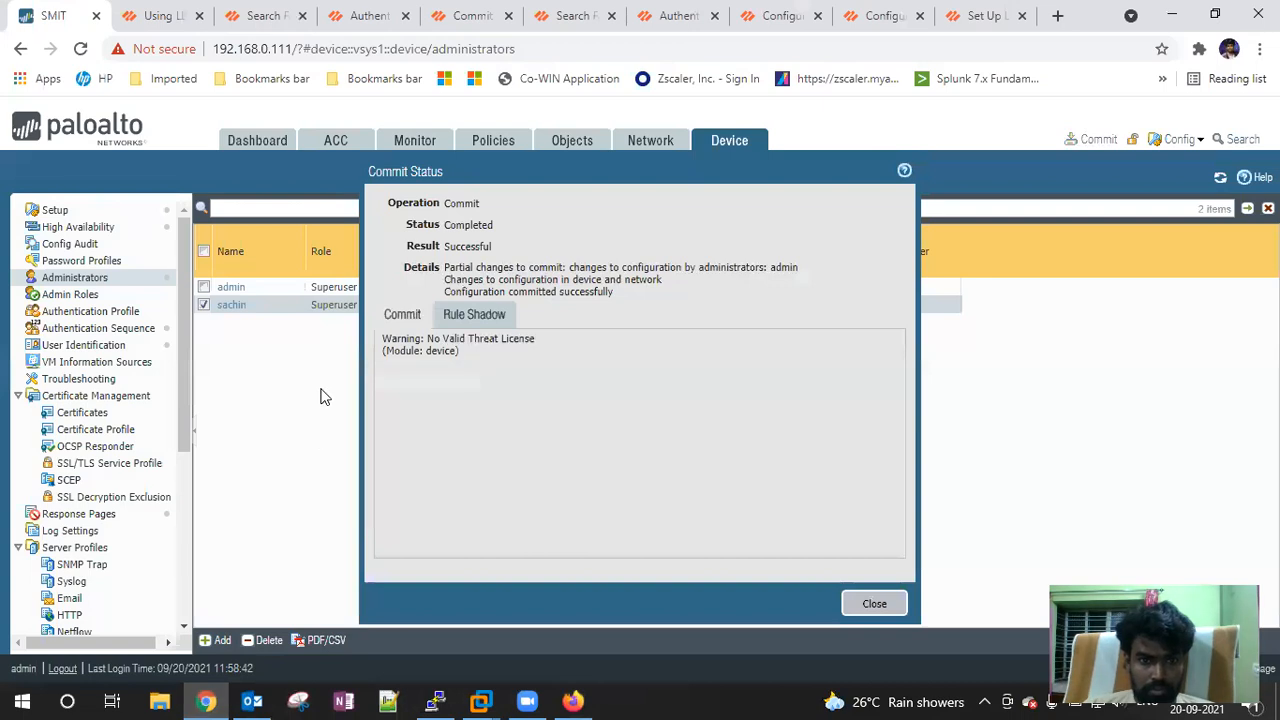
Close commit status, review SMIT_Auth_Profile without changes, and bring up Security policies
{"action": "left_click", "coordinate": [860, 605]}
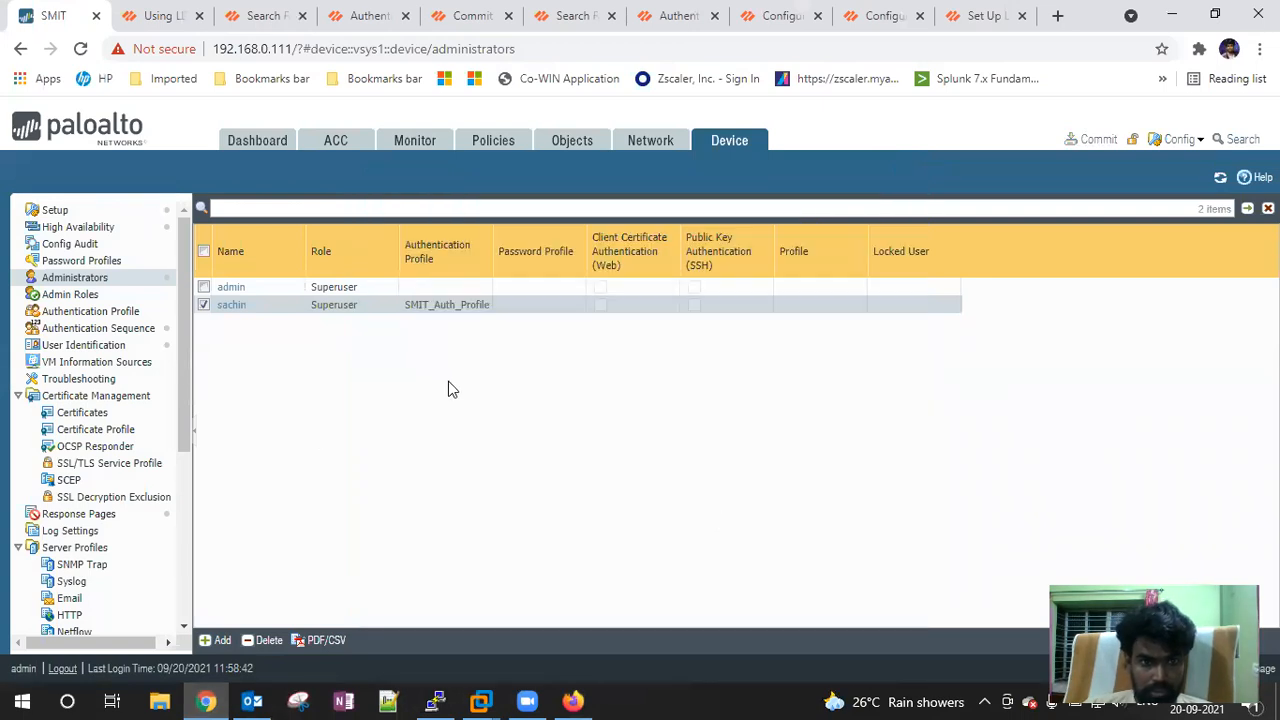
{"action": "left_click", "coordinate": [78, 312]}
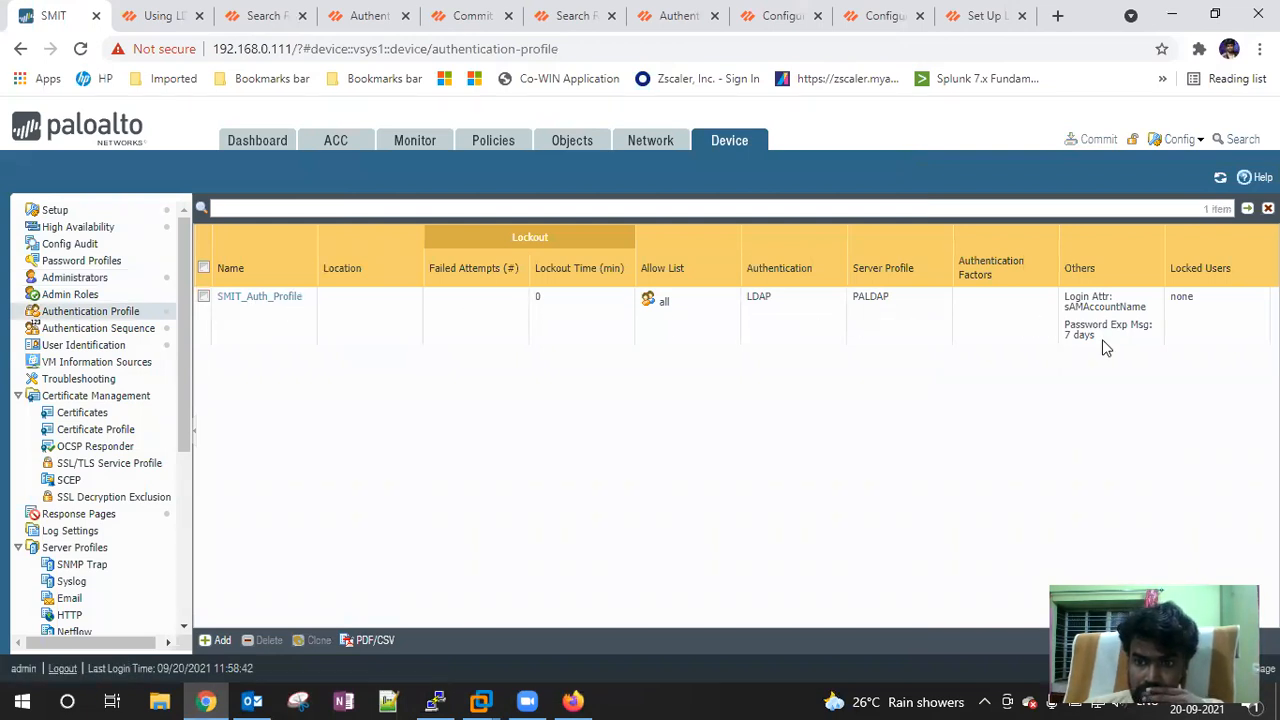
{"action": "left_click", "coordinate": [262, 298]}
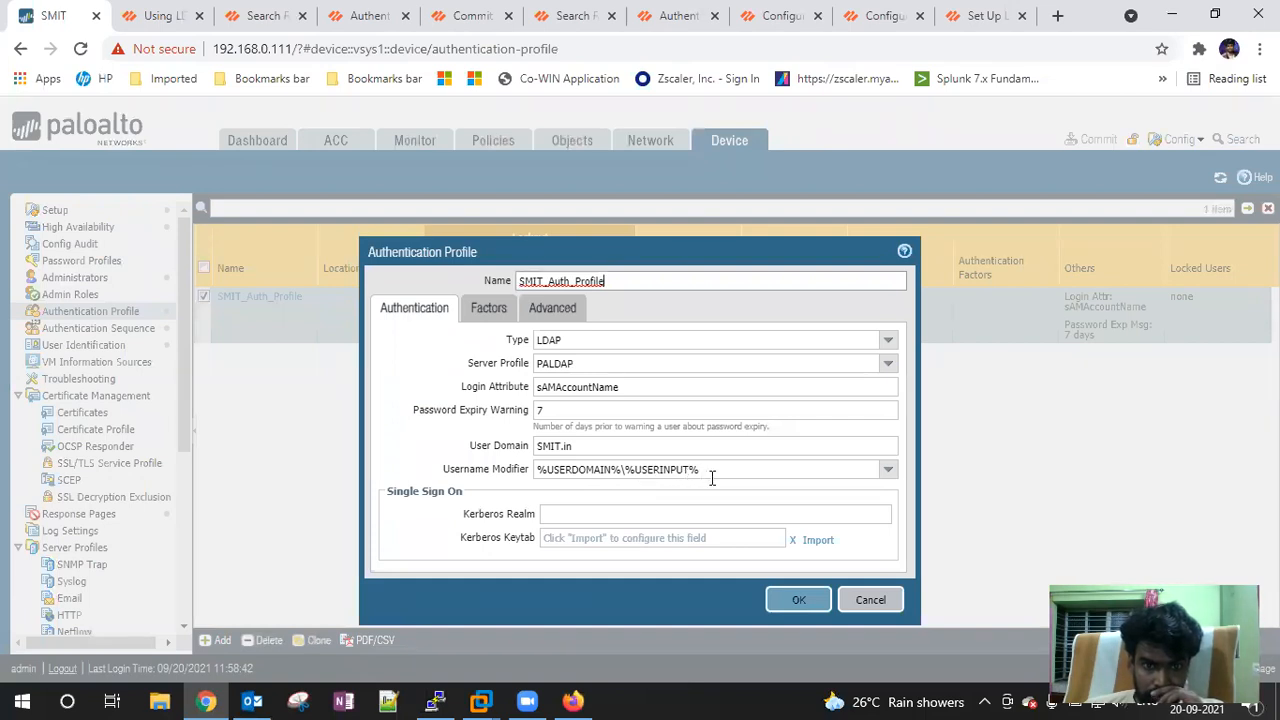
{"action": "left_click", "coordinate": [872, 601]}
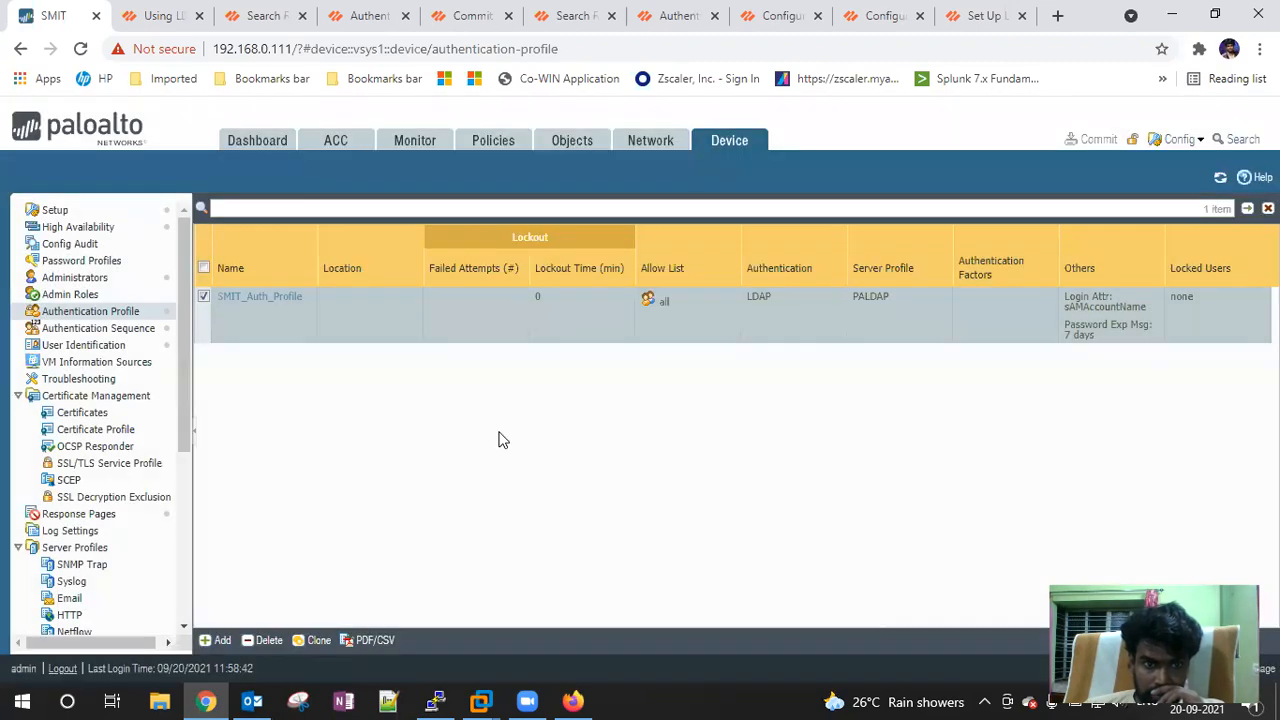
{"action": "left_click", "coordinate": [495, 148]}
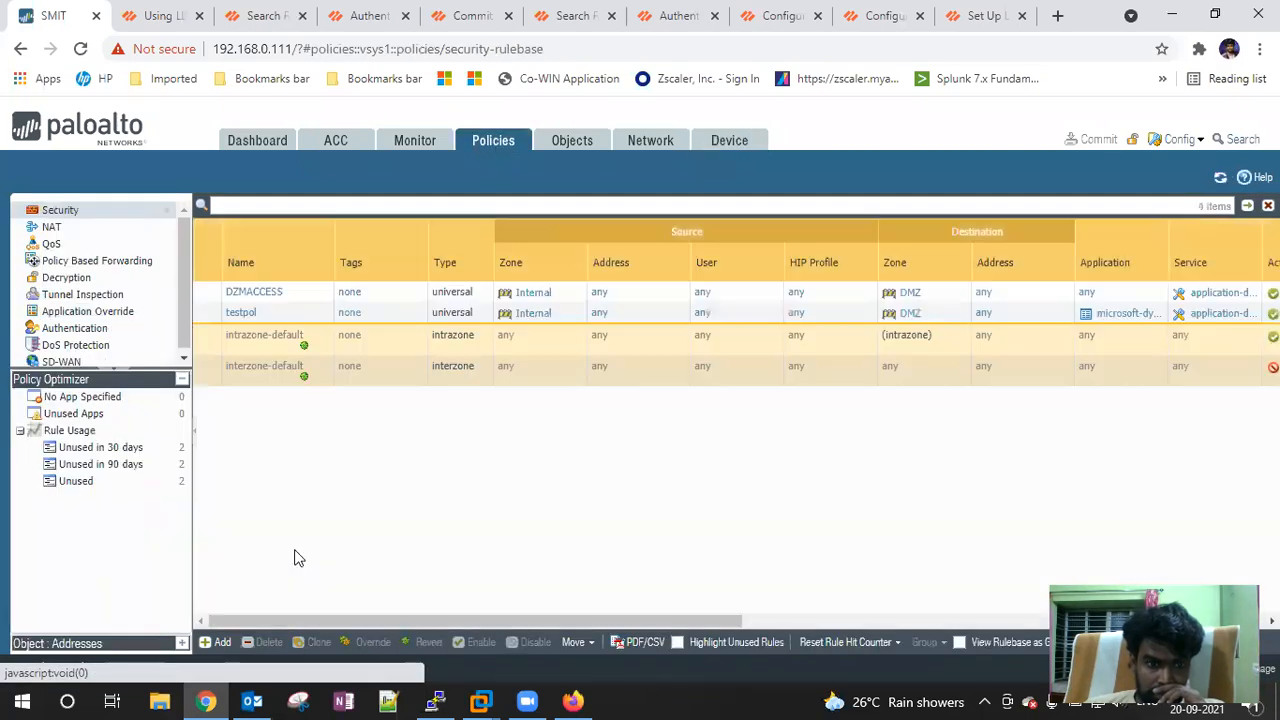
Draft a security rule with source zone Internal and a source user, then cancel it
{"action": "left_click", "coordinate": [216, 642]}
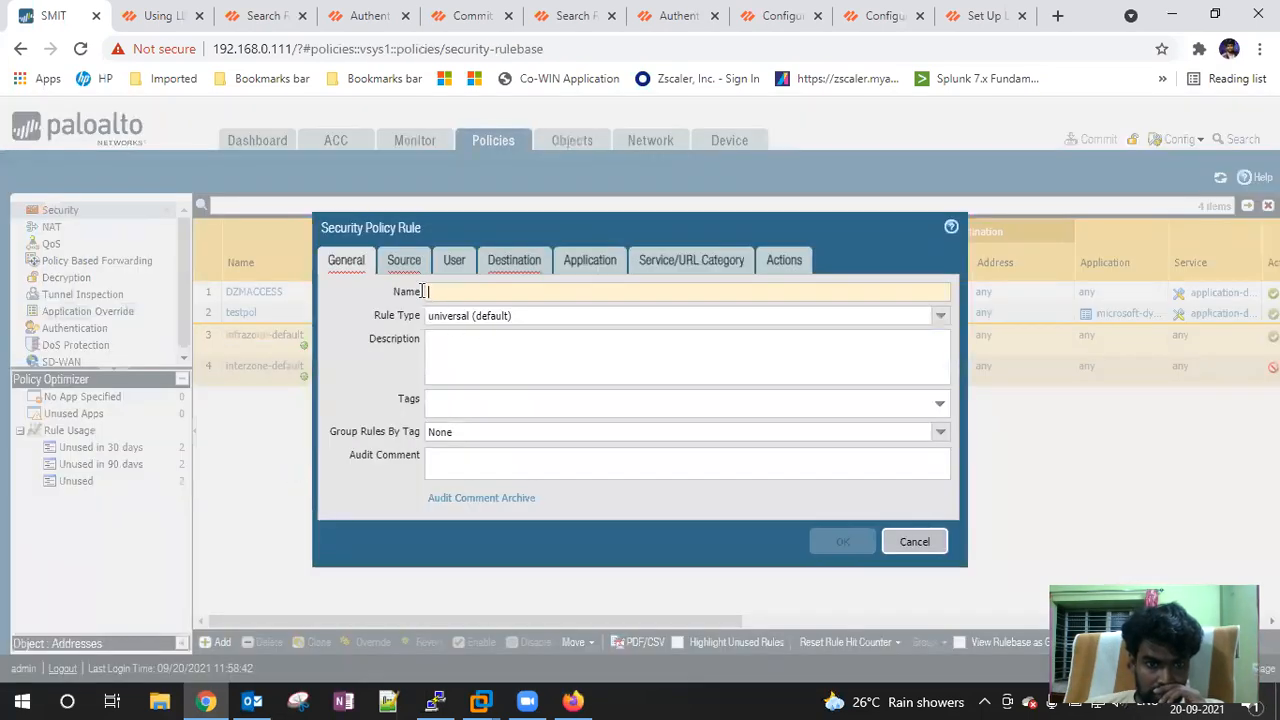
{"action": "left_click", "coordinate": [457, 290]}
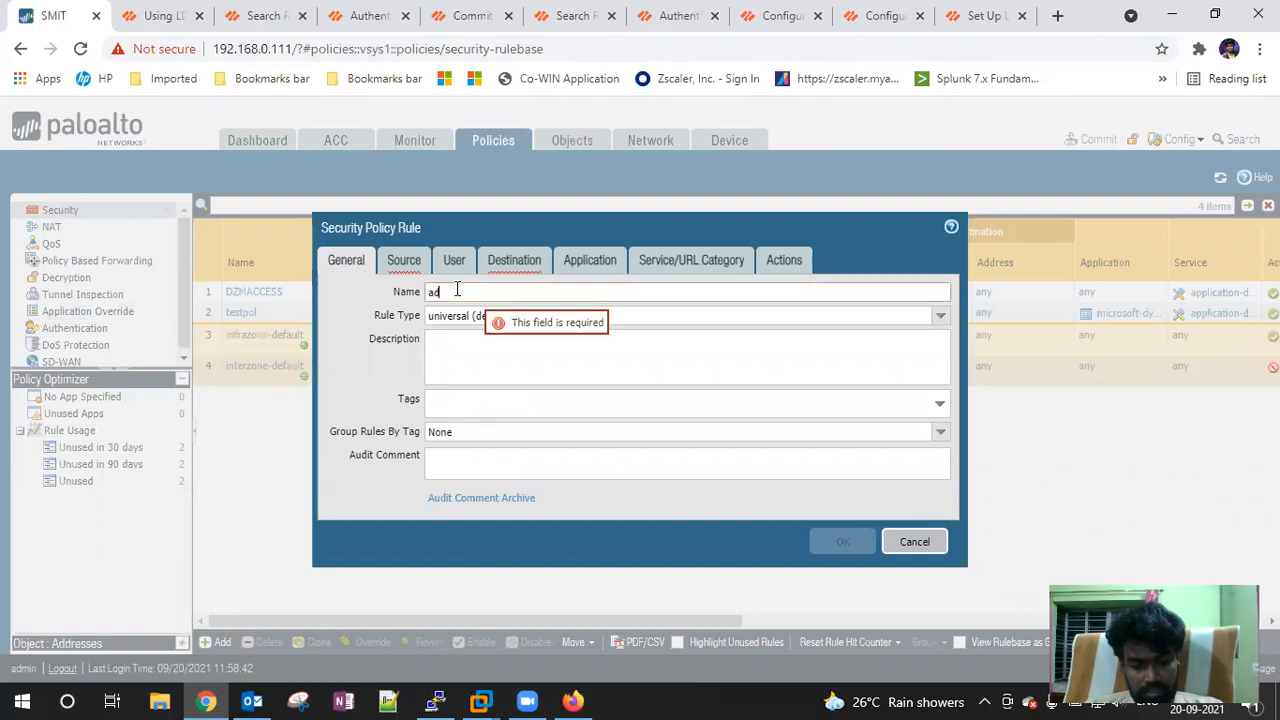
{"action": "left_click", "coordinate": [404, 261]}
{"action": "left_click", "coordinate": [350, 493]}
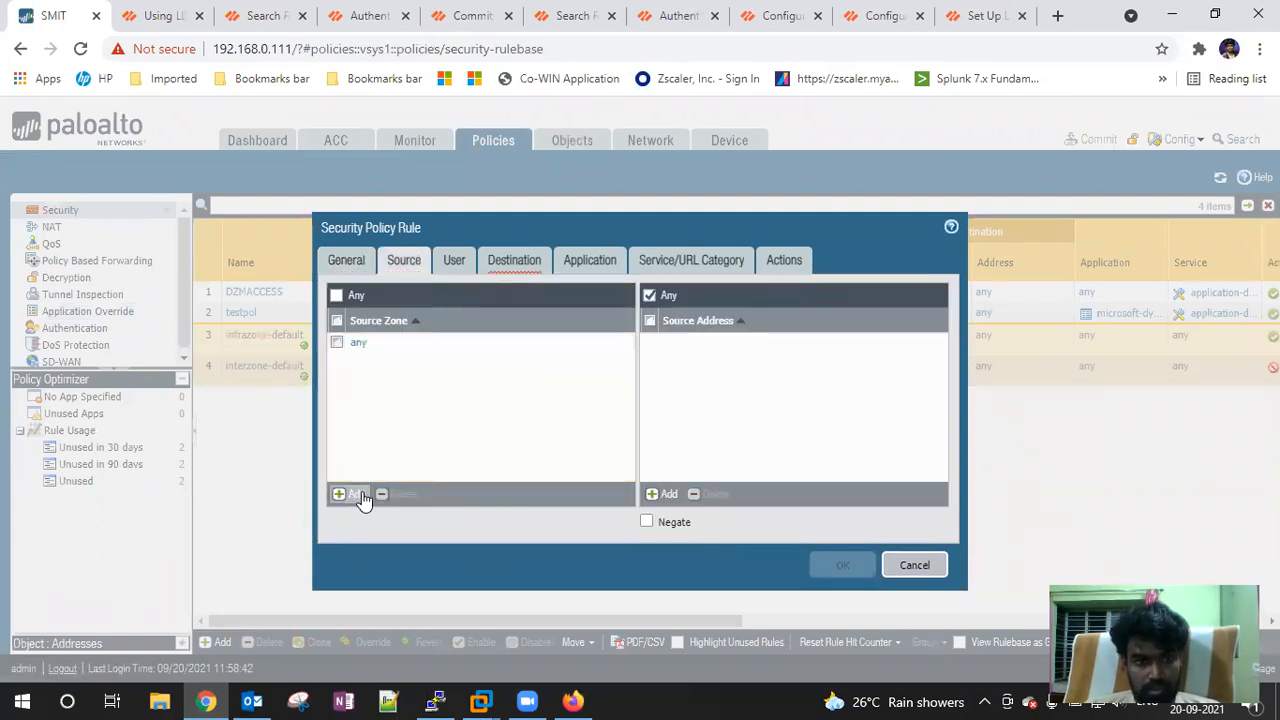
{"action": "left_click", "coordinate": [364, 381]}
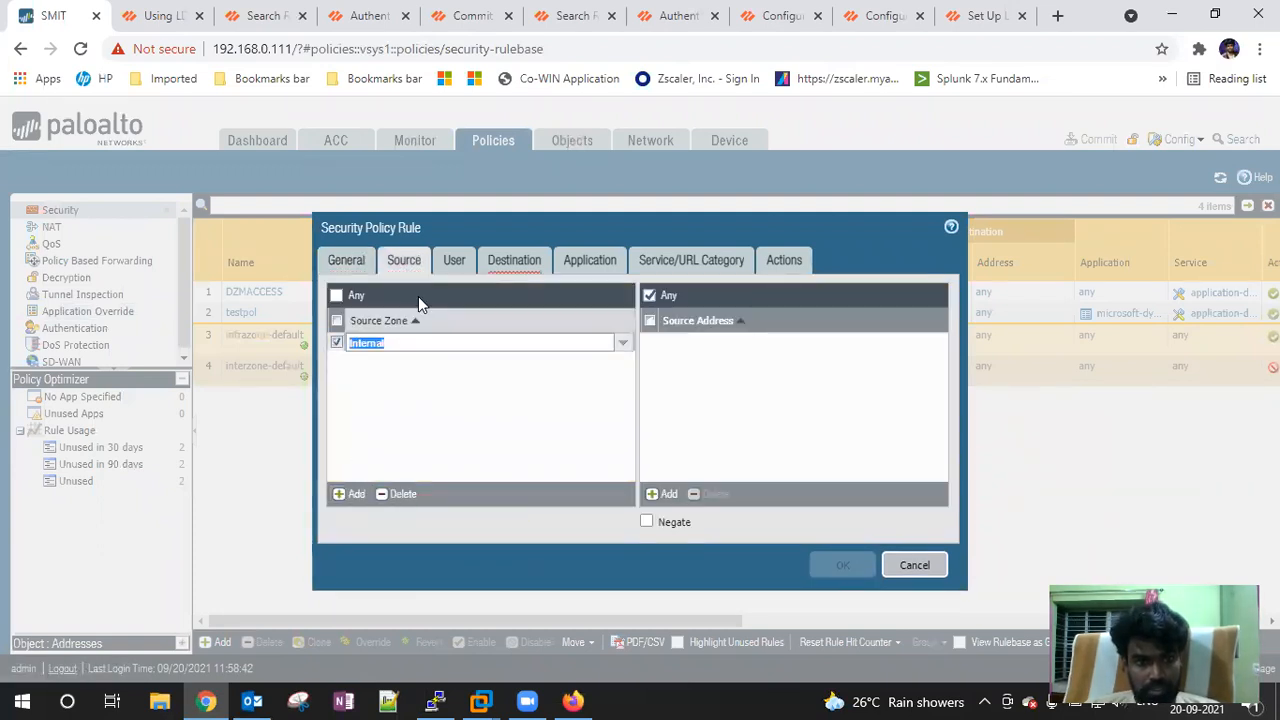
{"action": "left_click", "coordinate": [454, 261]}
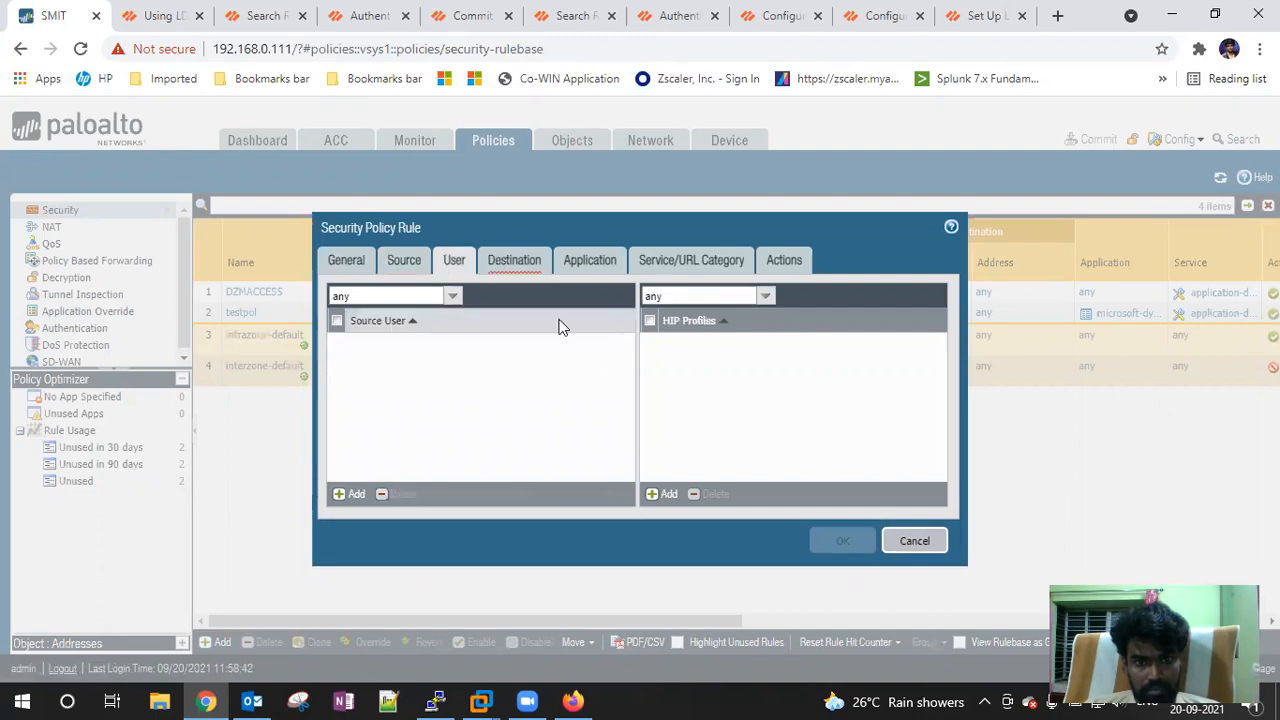
{"action": "left_click", "coordinate": [350, 493]}
{"action": "left_click", "coordinate": [621, 342]}
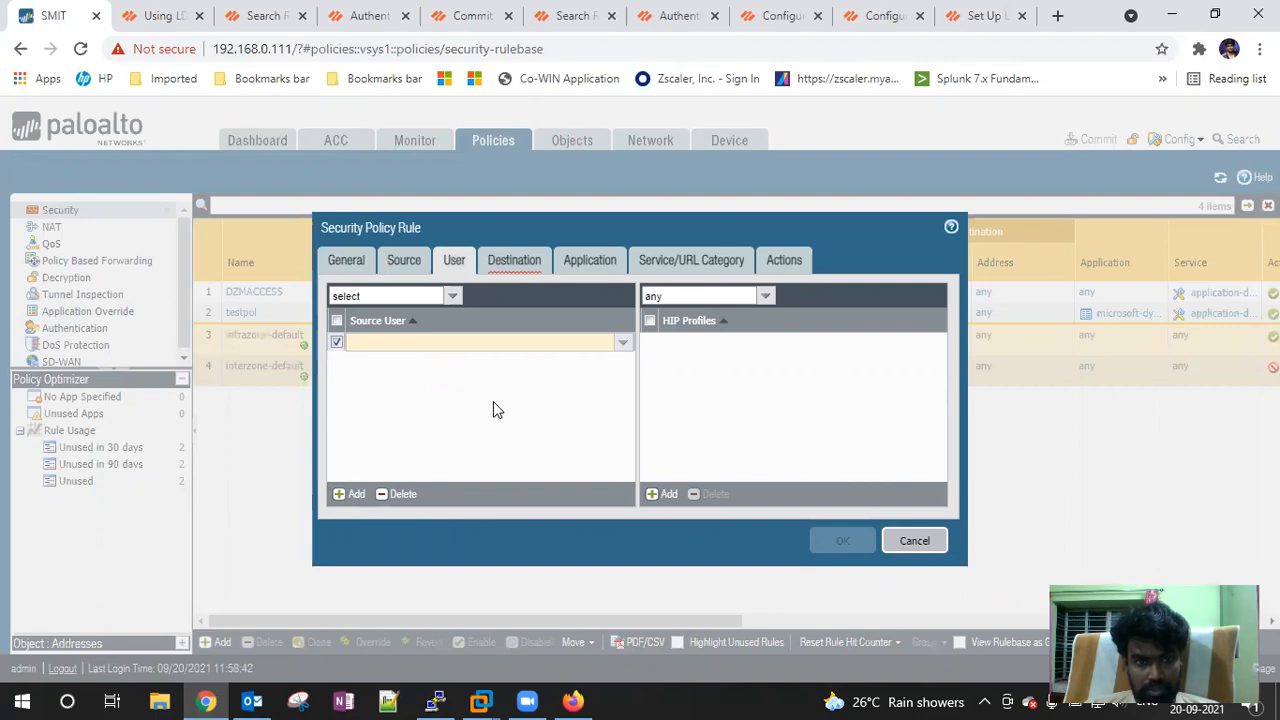
{"action": "left_click", "coordinate": [502, 264]}
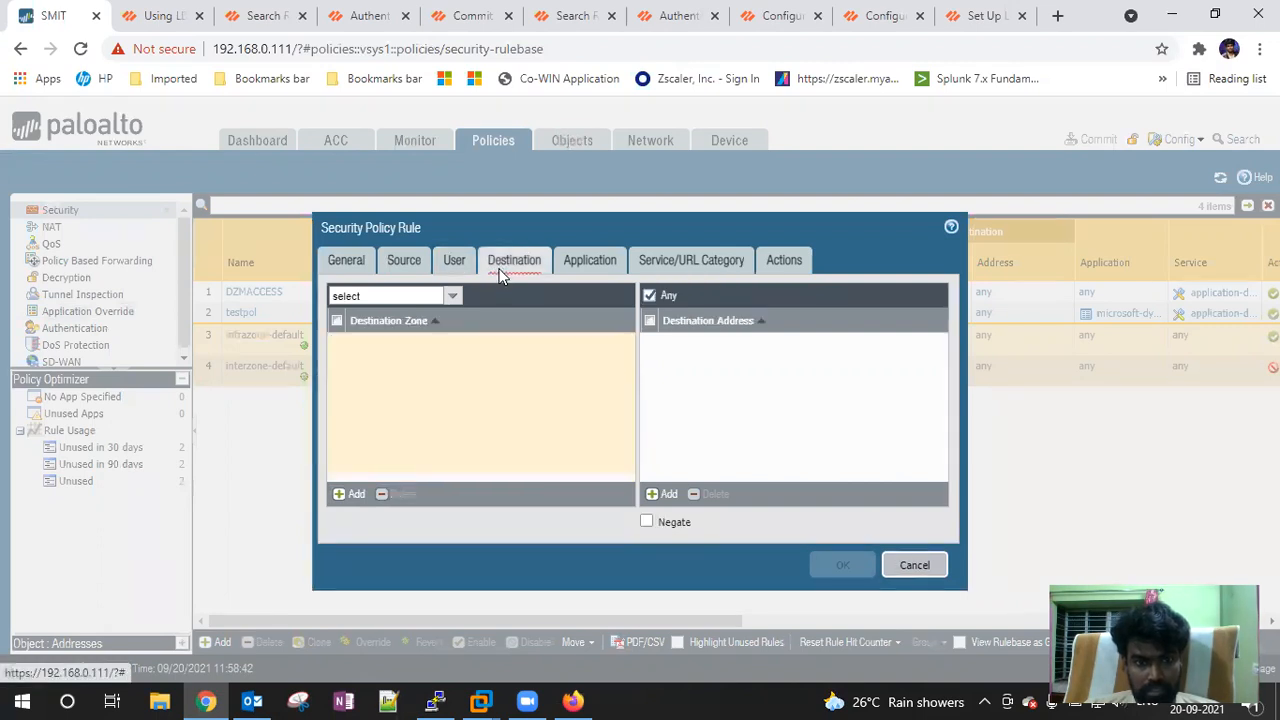
{"action": "left_click", "coordinate": [914, 565]}
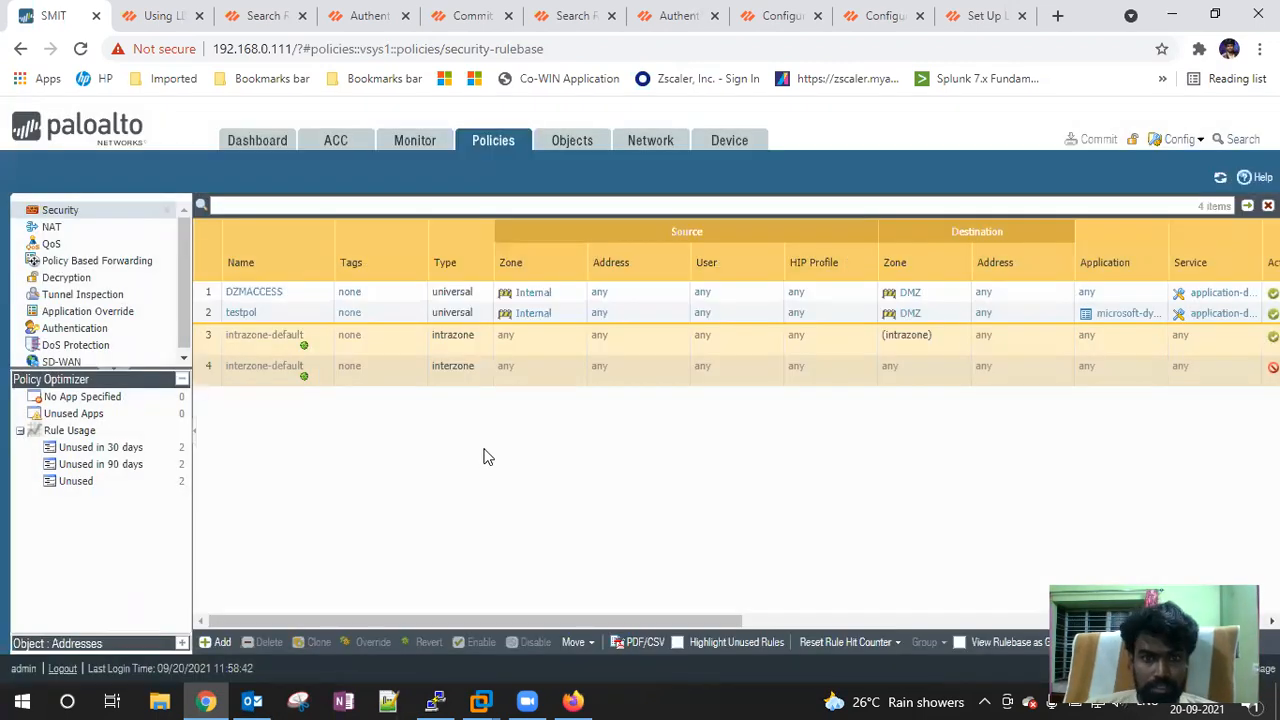
Open Device > User Identification and browse User Mapping, VM Information Sources and Authentication Sequence
{"action": "left_click", "coordinate": [720, 145]}
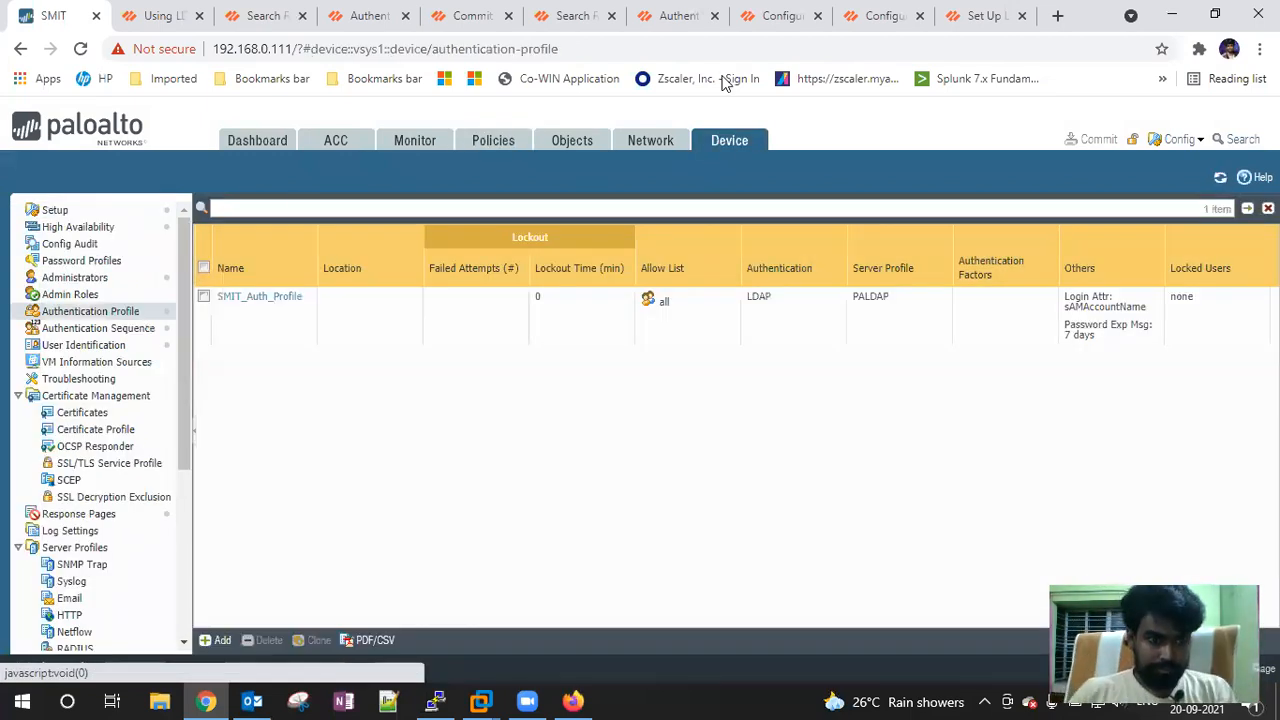
{"action": "left_click", "coordinate": [90, 345]}
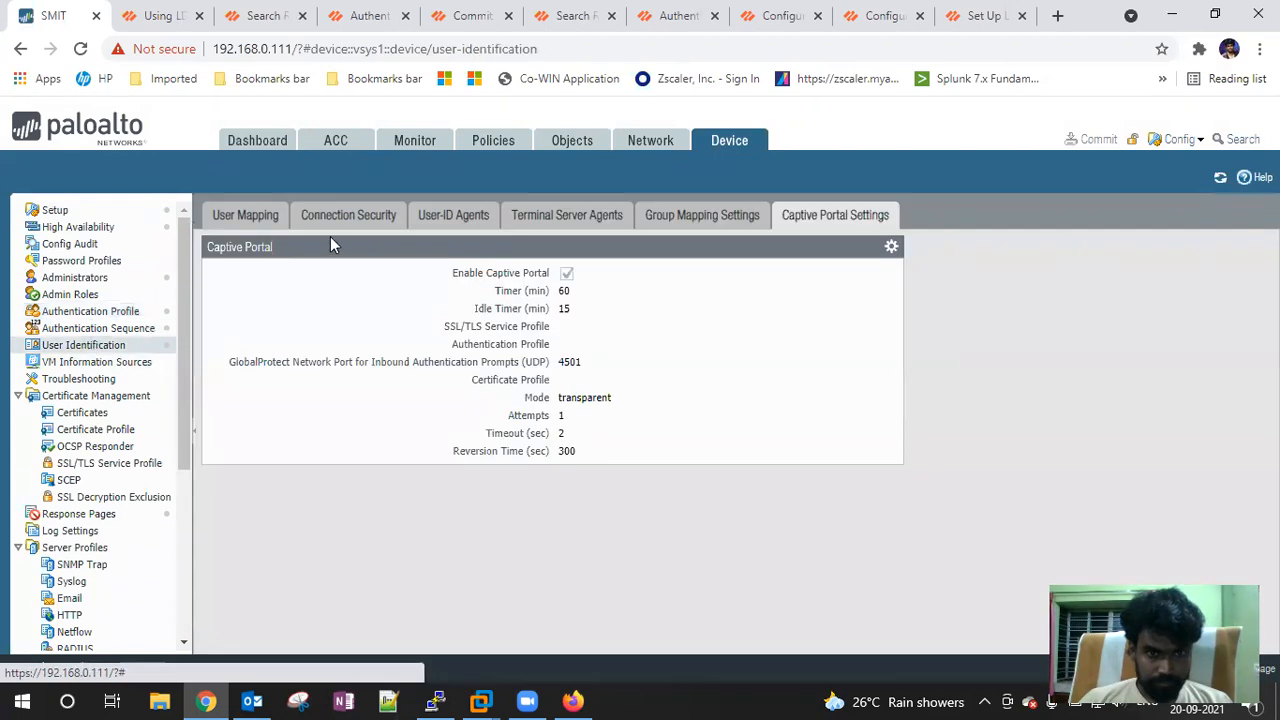
{"action": "left_click", "coordinate": [253, 218]}
{"action": "scroll", "coordinate": [505, 410], "scroll_direction": "down", "scroll_amount": 5}
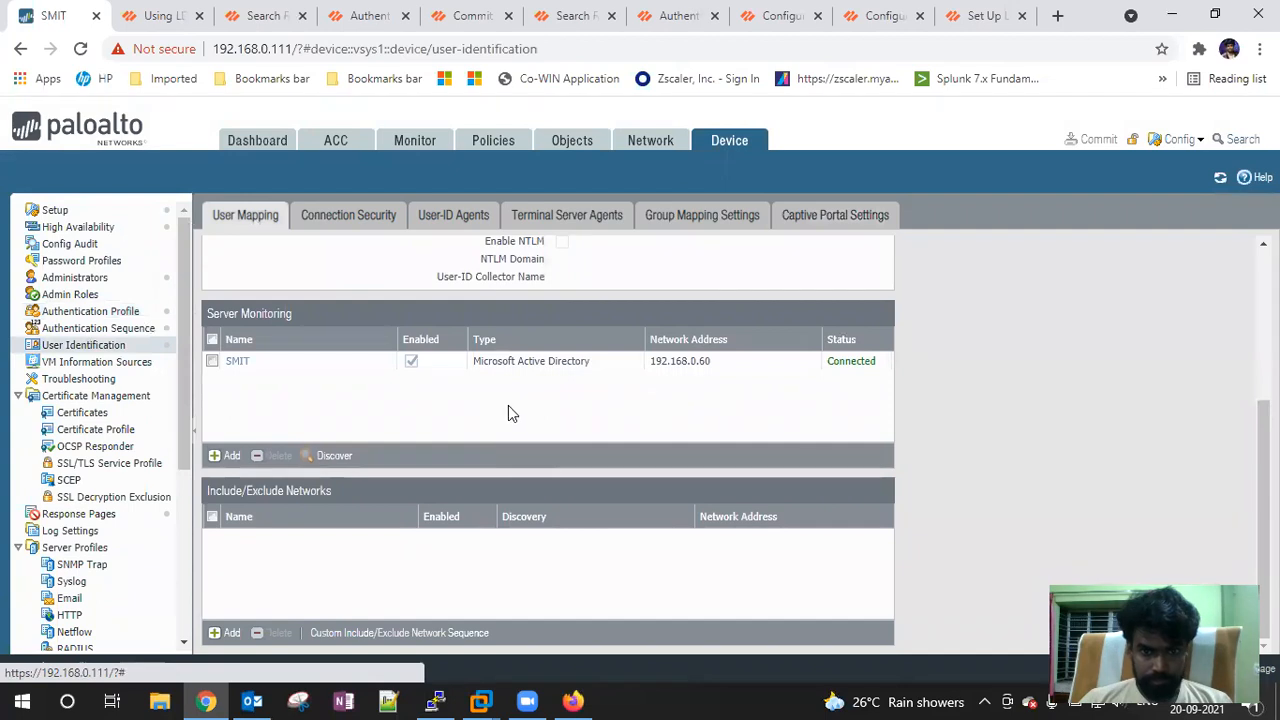
{"action": "scroll", "coordinate": [478, 426], "scroll_direction": "up", "scroll_amount": 5}
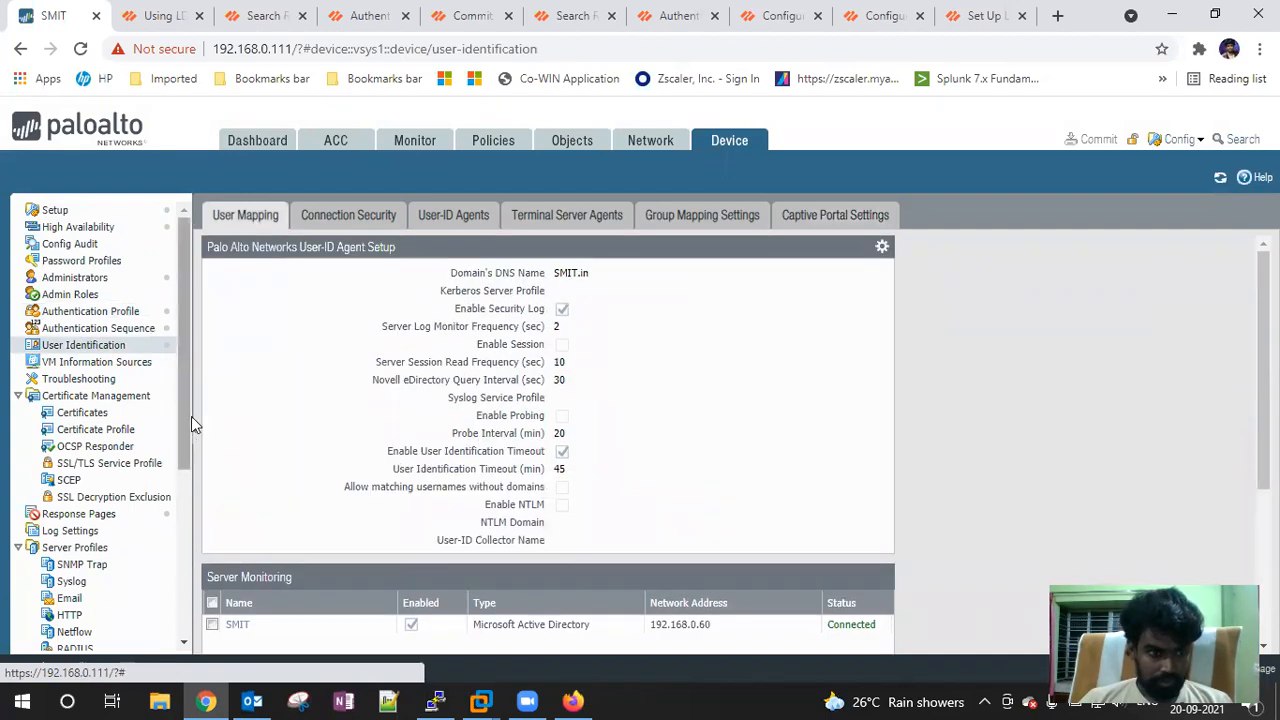
{"action": "left_click", "coordinate": [81, 366]}
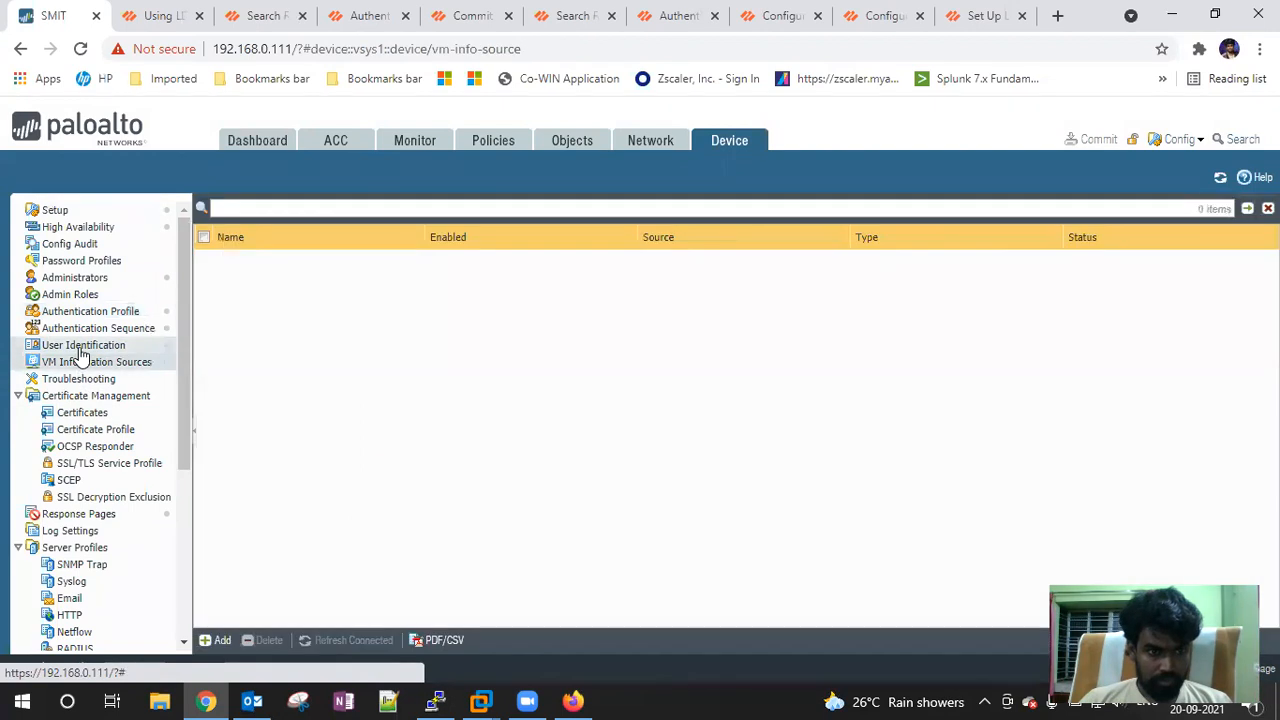
{"action": "left_click", "coordinate": [80, 347]}
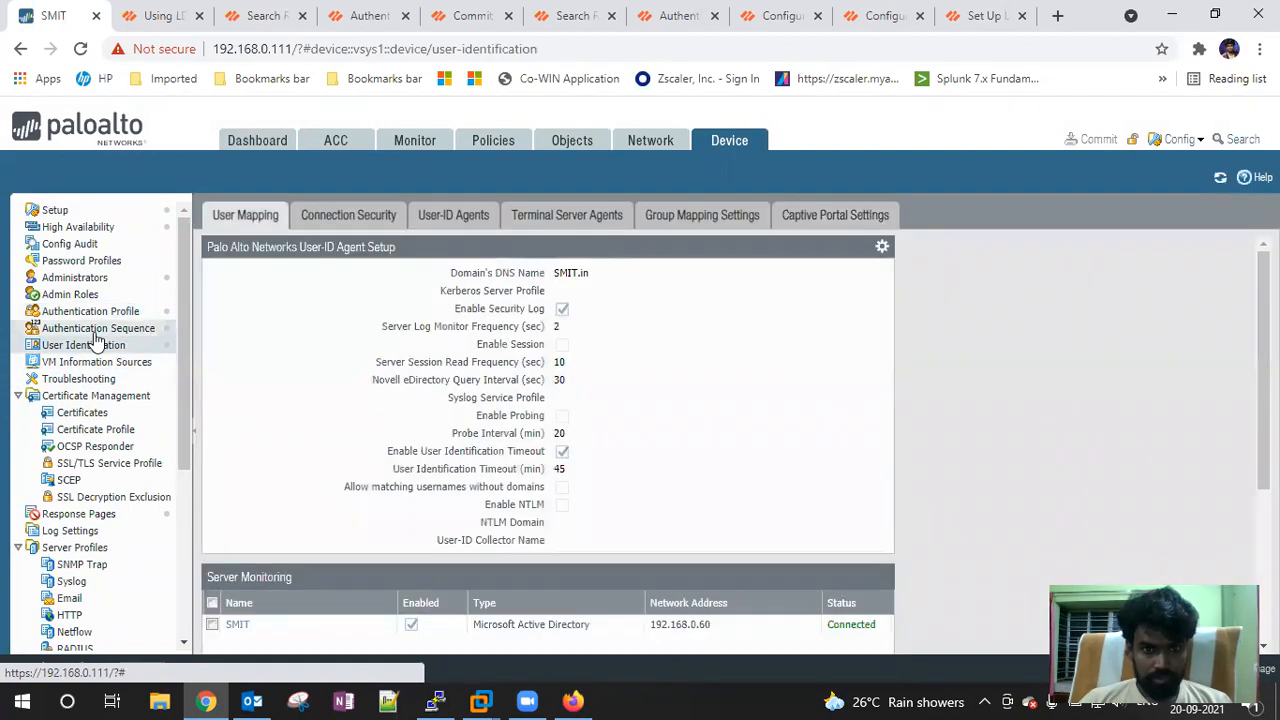
{"action": "left_click", "coordinate": [119, 331]}
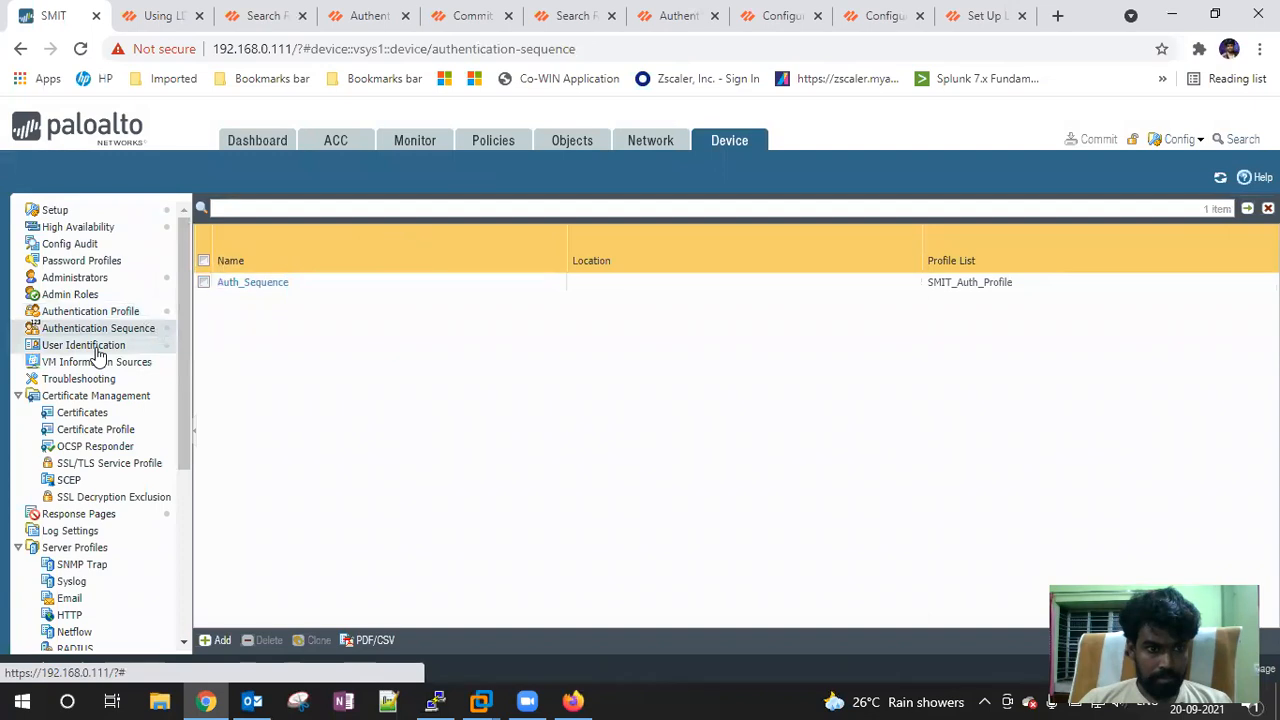
{"action": "left_click", "coordinate": [97, 350]}
Check Connection Security and User-ID Agents, discard a new agent, and end on Terminal Server Agents
{"action": "left_click", "coordinate": [340, 218]}
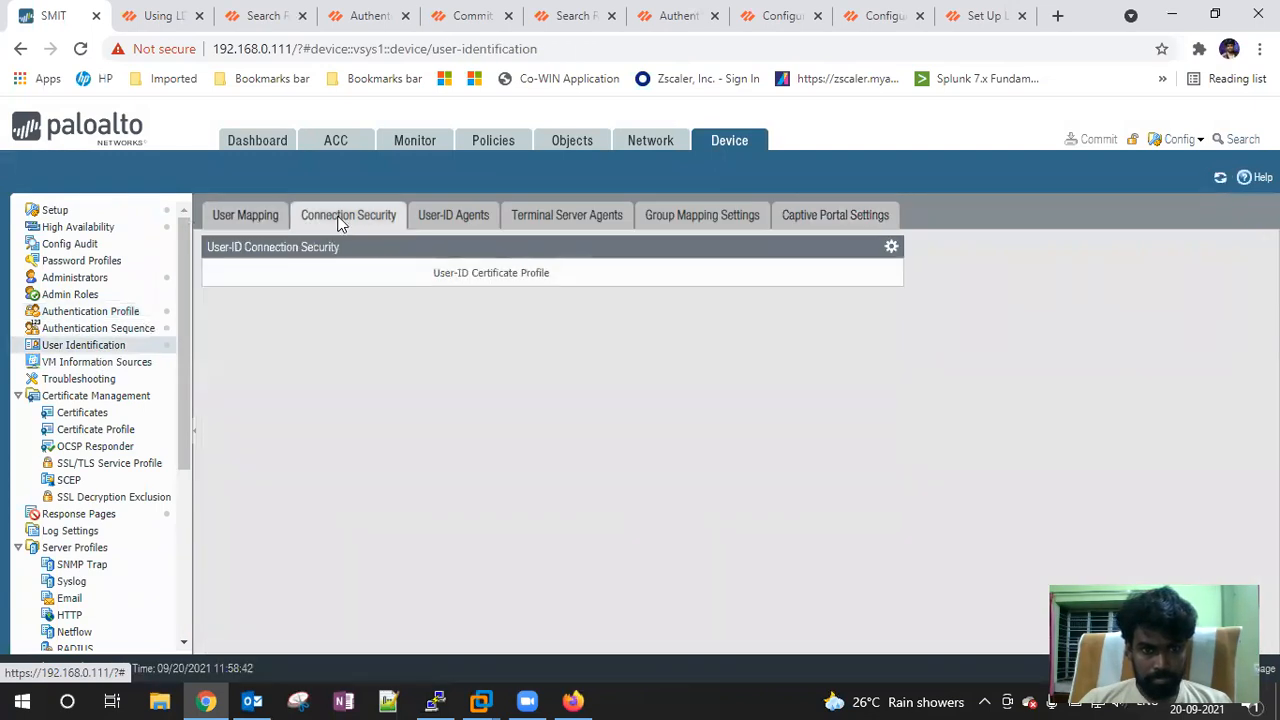
{"action": "left_click", "coordinate": [457, 213]}
{"action": "left_click", "coordinate": [345, 221]}
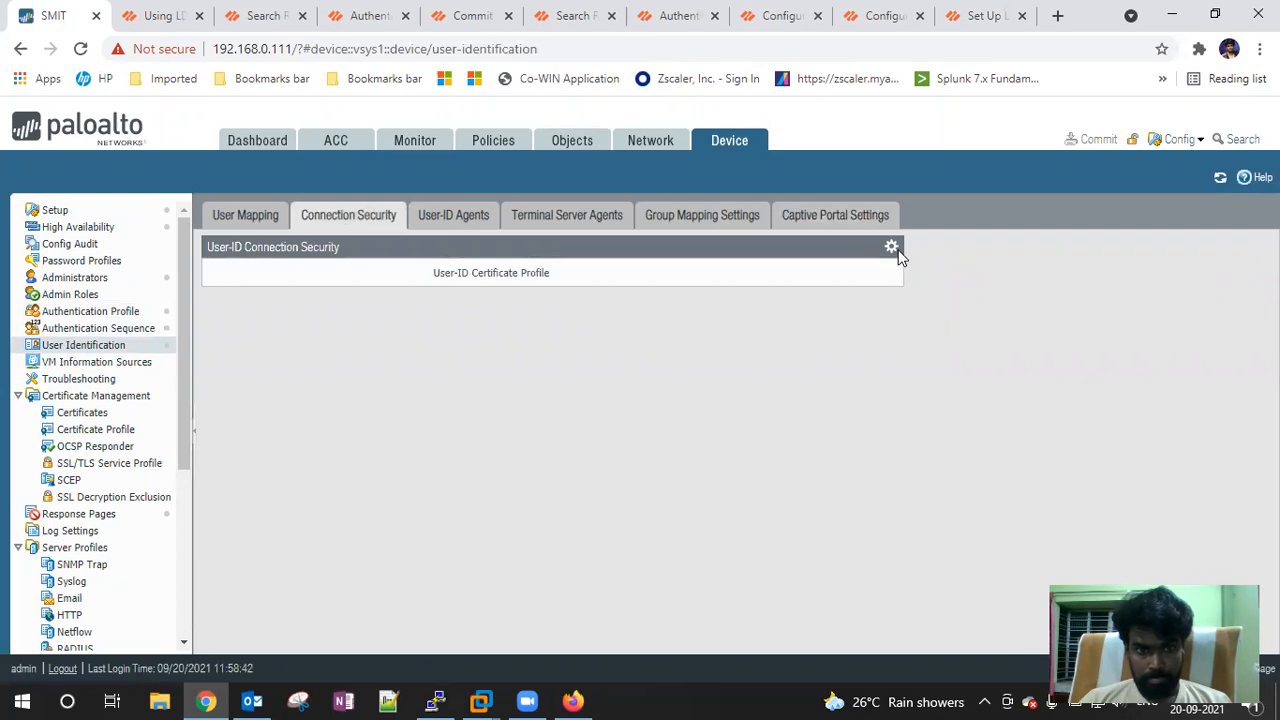
{"action": "left_click", "coordinate": [455, 221]}
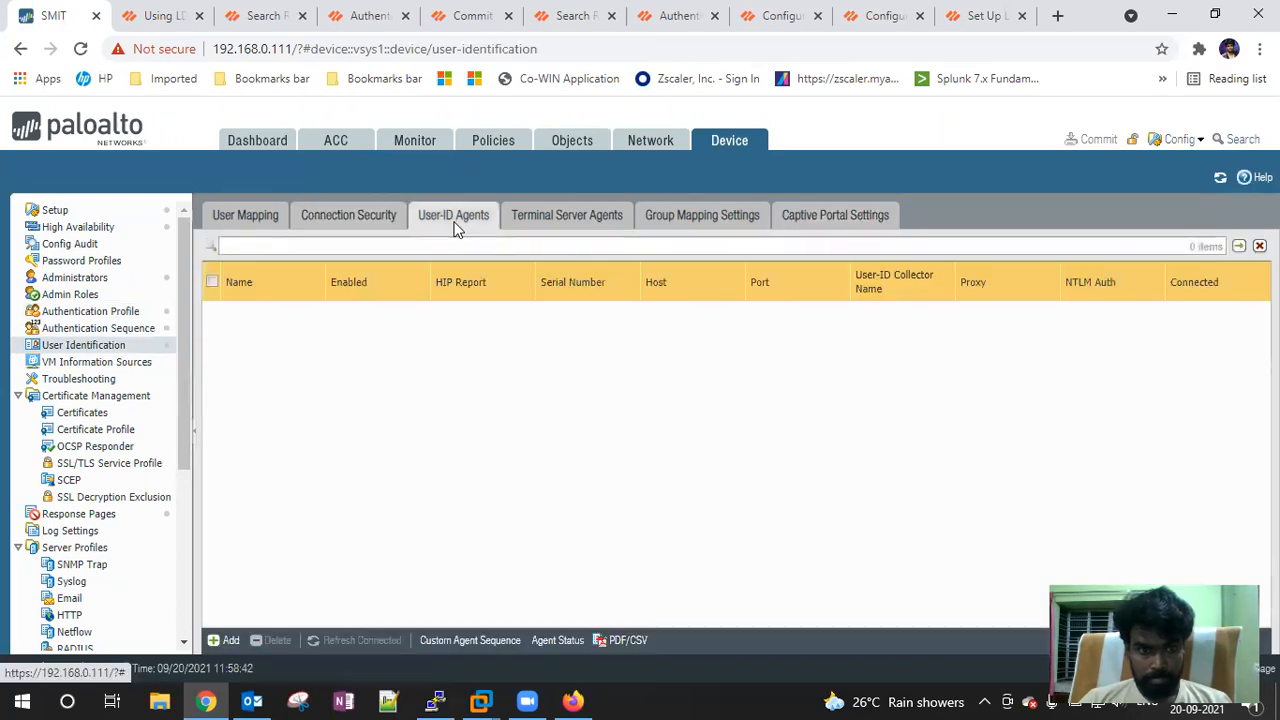
{"action": "left_click", "coordinate": [225, 640]}
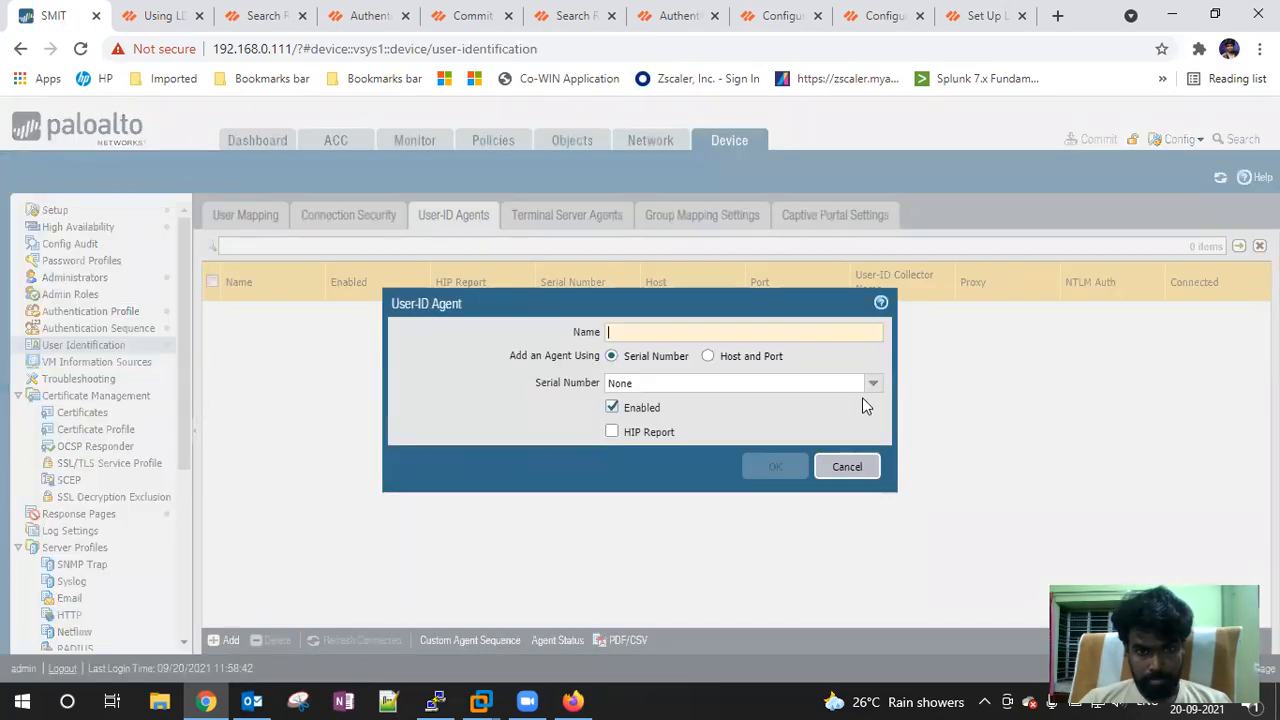
{"action": "left_click", "coordinate": [847, 466]}
{"action": "left_click", "coordinate": [555, 223]}
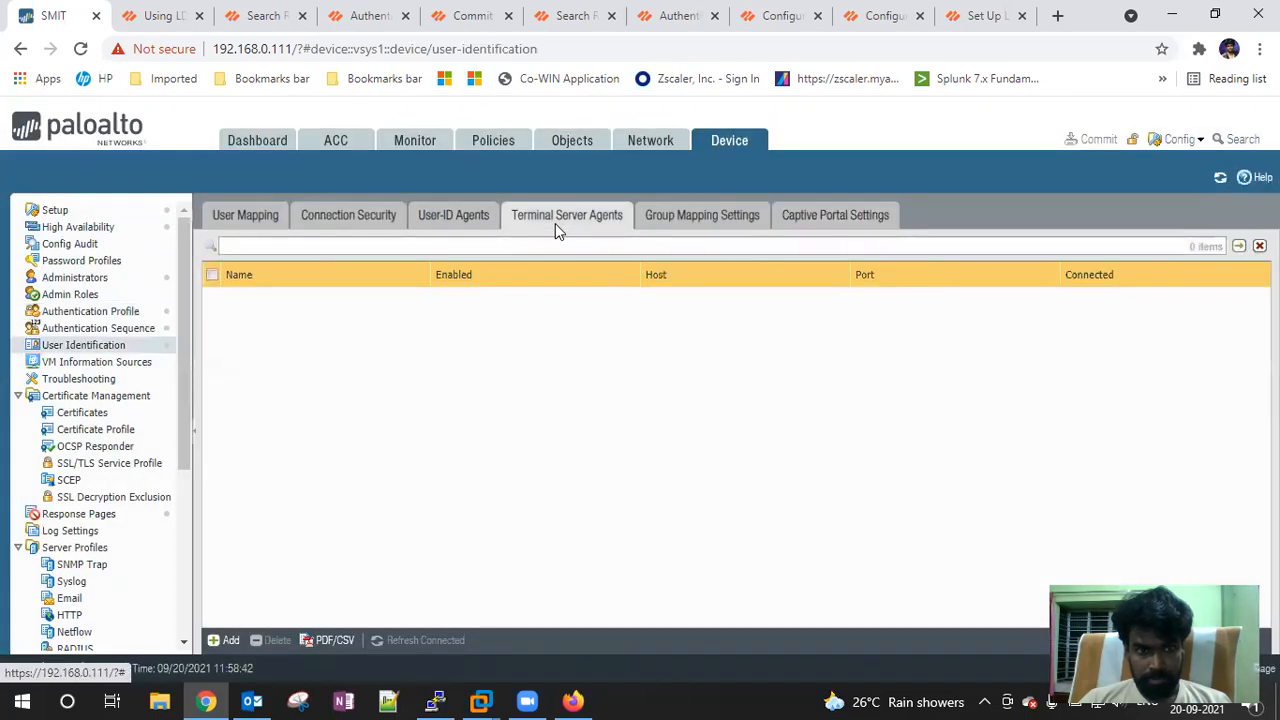
Add group mapping 'SMIT-Group-Maping' using server profile PALDAP and user domain SMIT.in, then review its attributes
{"action": "left_click", "coordinate": [667, 221]}
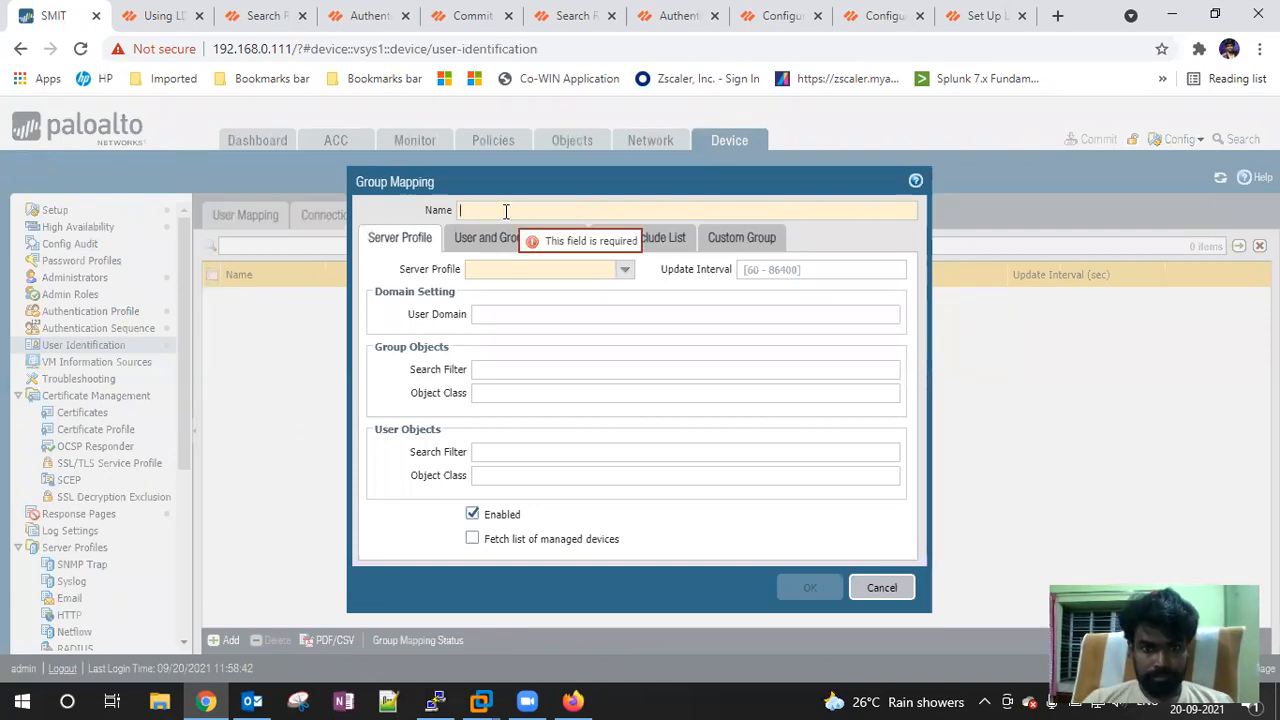
{"action": "type", "text": "SMIT-Group-Maping"}
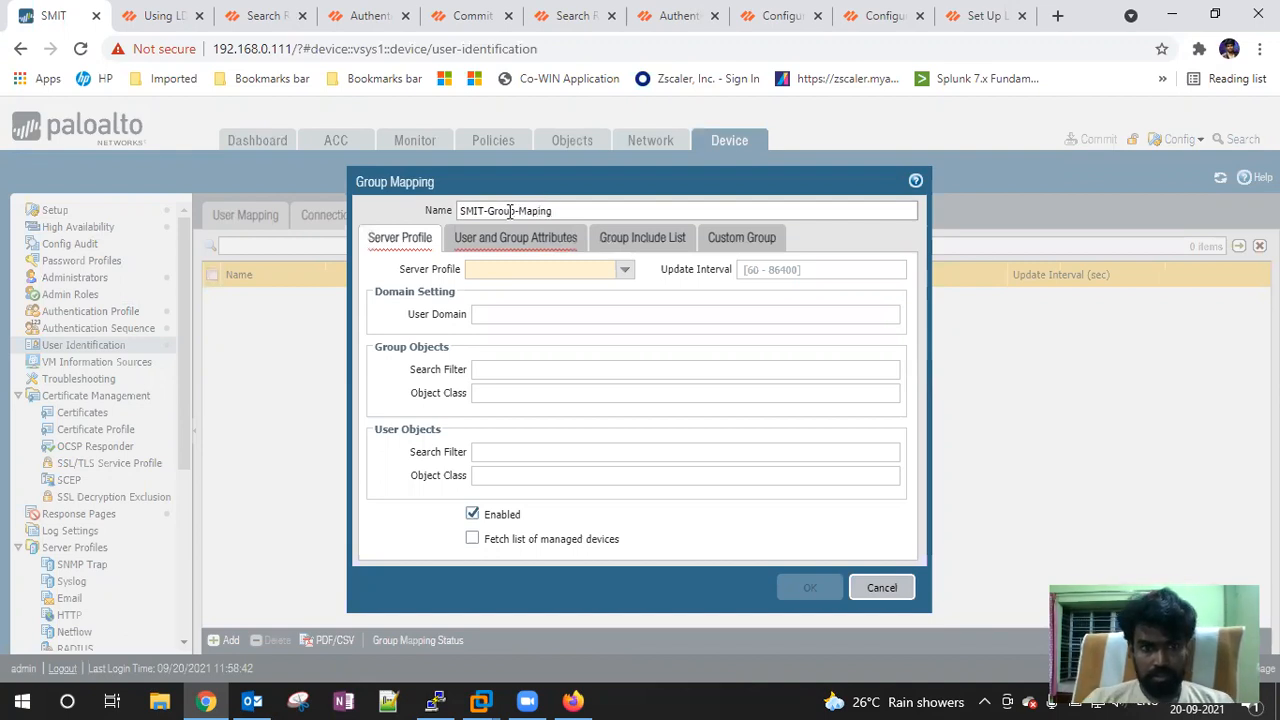
{"action": "left_click", "coordinate": [624, 269]}
{"action": "left_click", "coordinate": [540, 286]}
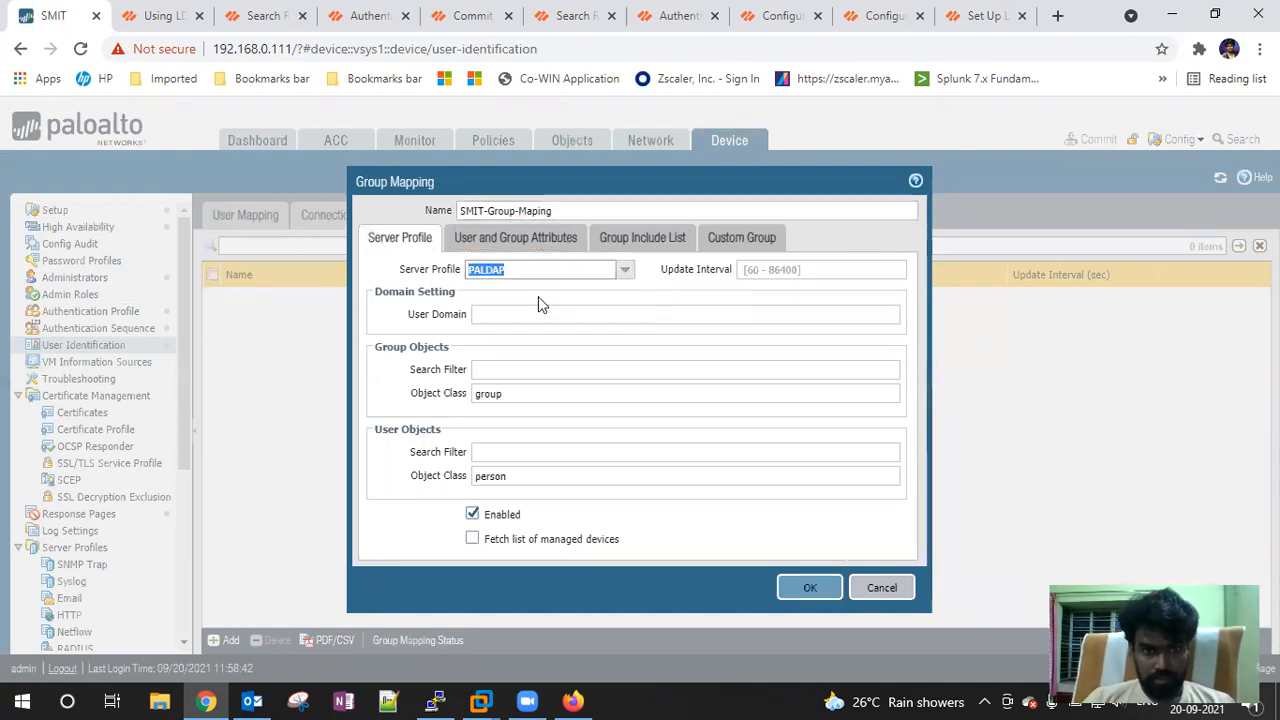
{"action": "left_click", "coordinate": [512, 316]}
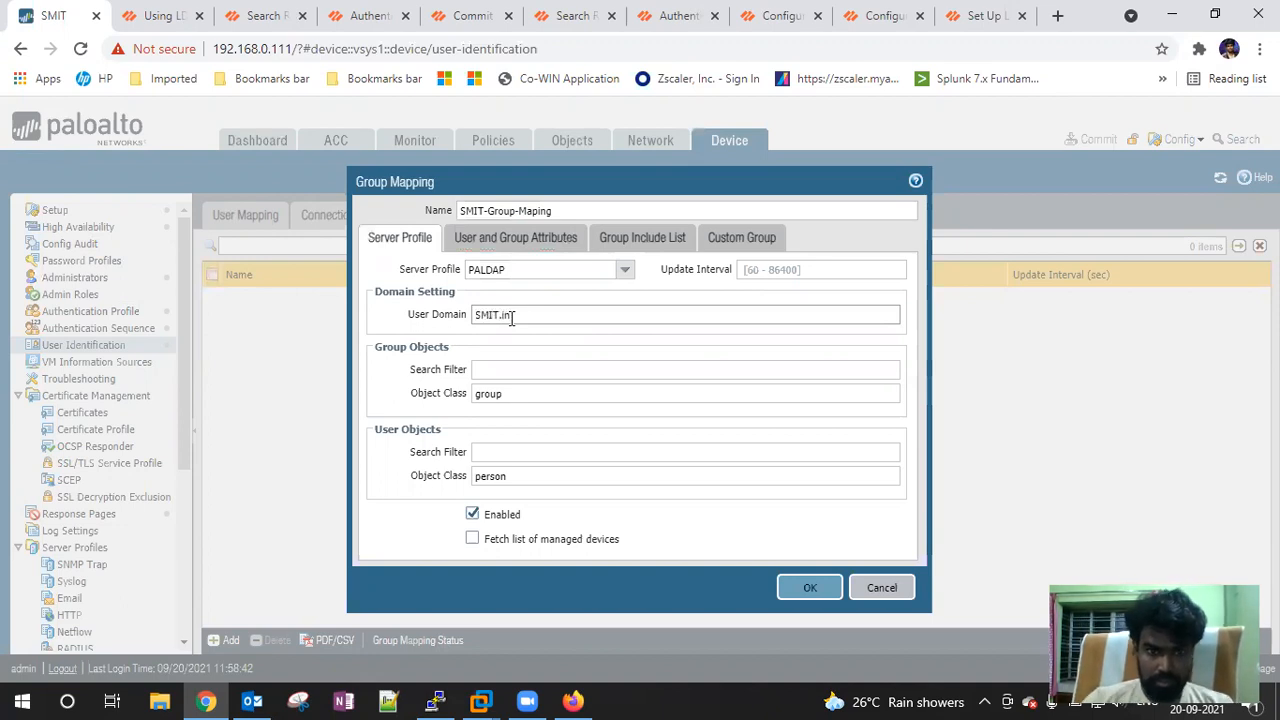
{"action": "left_click", "coordinate": [495, 240]}
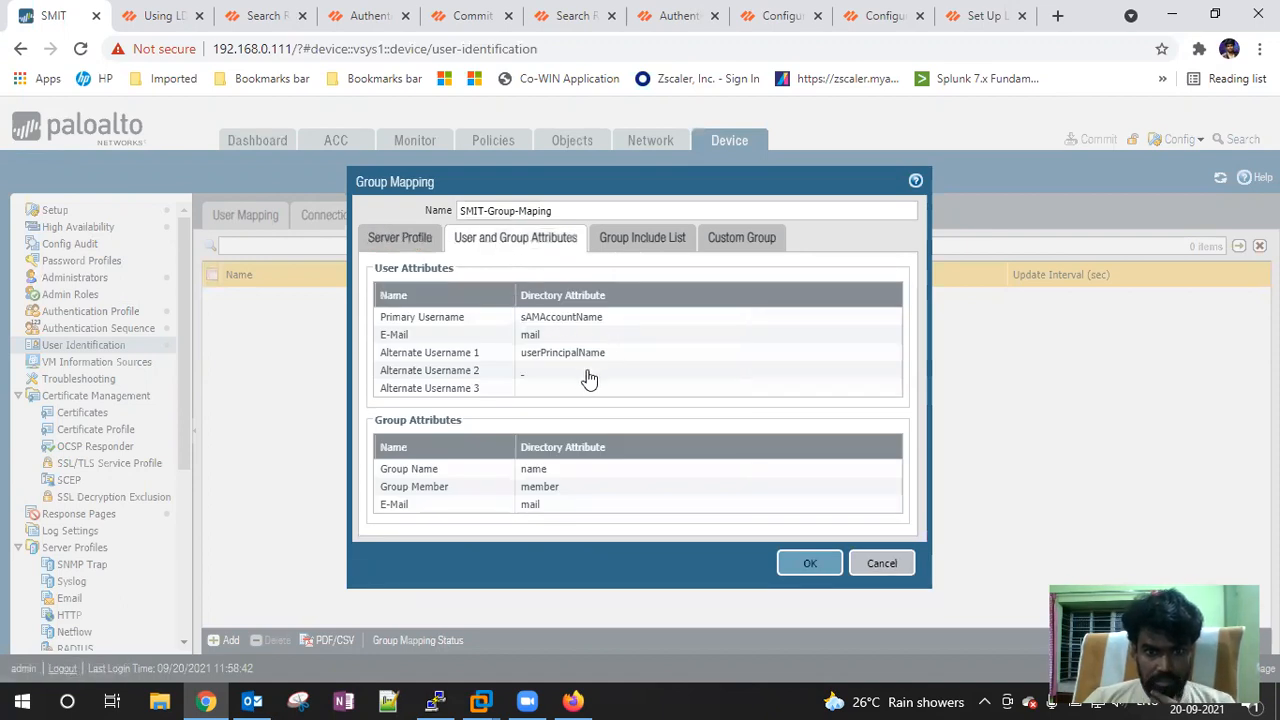
In the Group Include List, expand DC=SMIT,DC=in and include the palo_alto group
{"action": "left_click", "coordinate": [631, 243]}
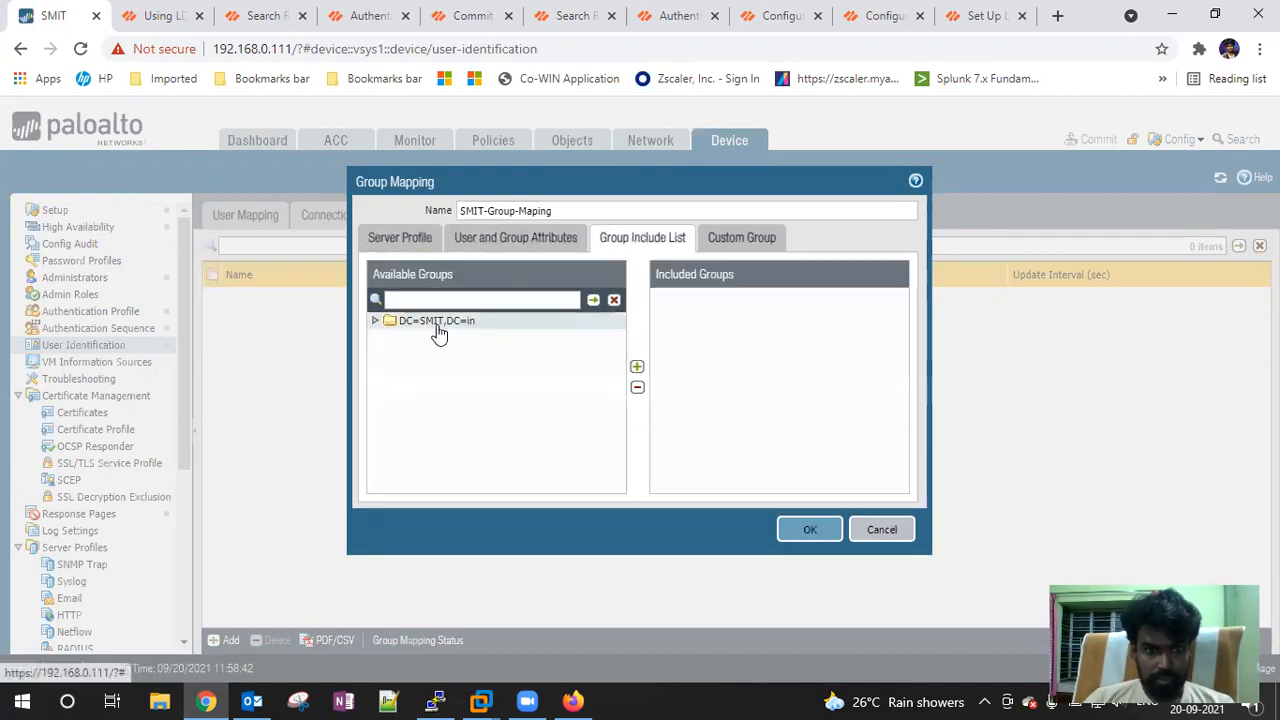
{"action": "left_click", "coordinate": [376, 321]}
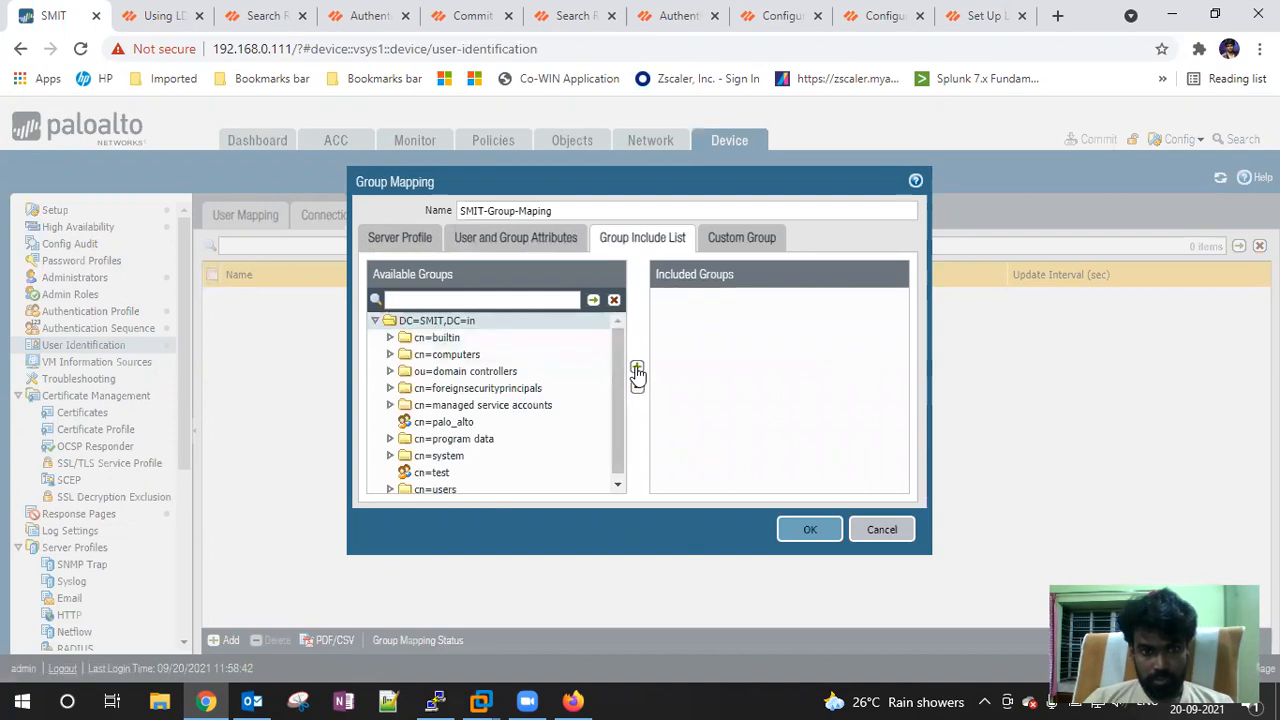
{"action": "left_click", "coordinate": [376, 322]}
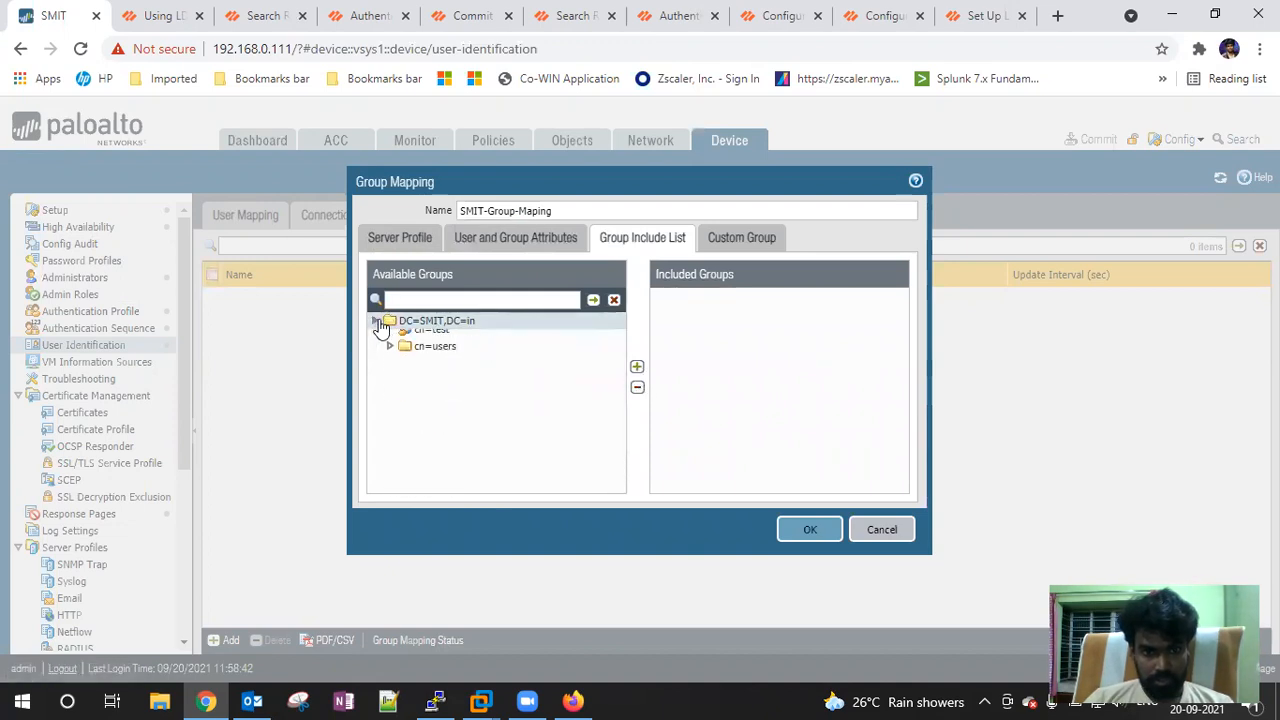
{"action": "left_click", "coordinate": [593, 301]}
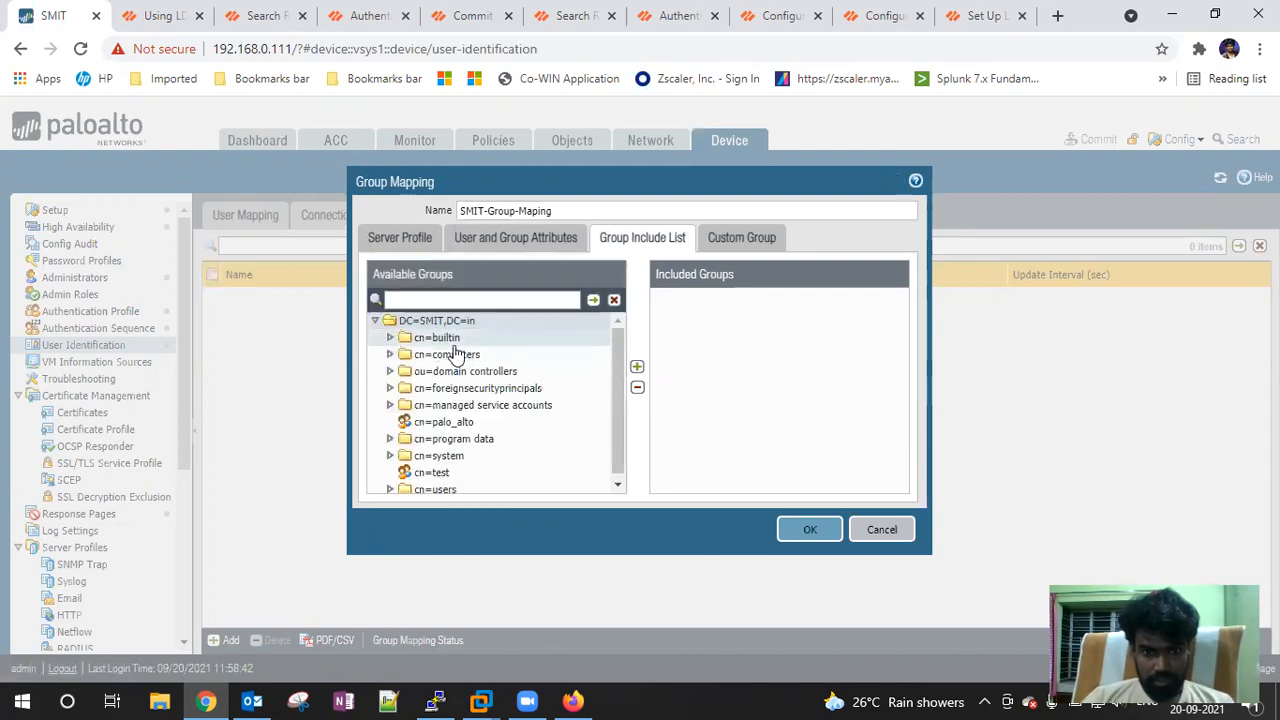
{"action": "scroll", "coordinate": [457, 352], "scroll_direction": "down", "scroll_amount": 1}
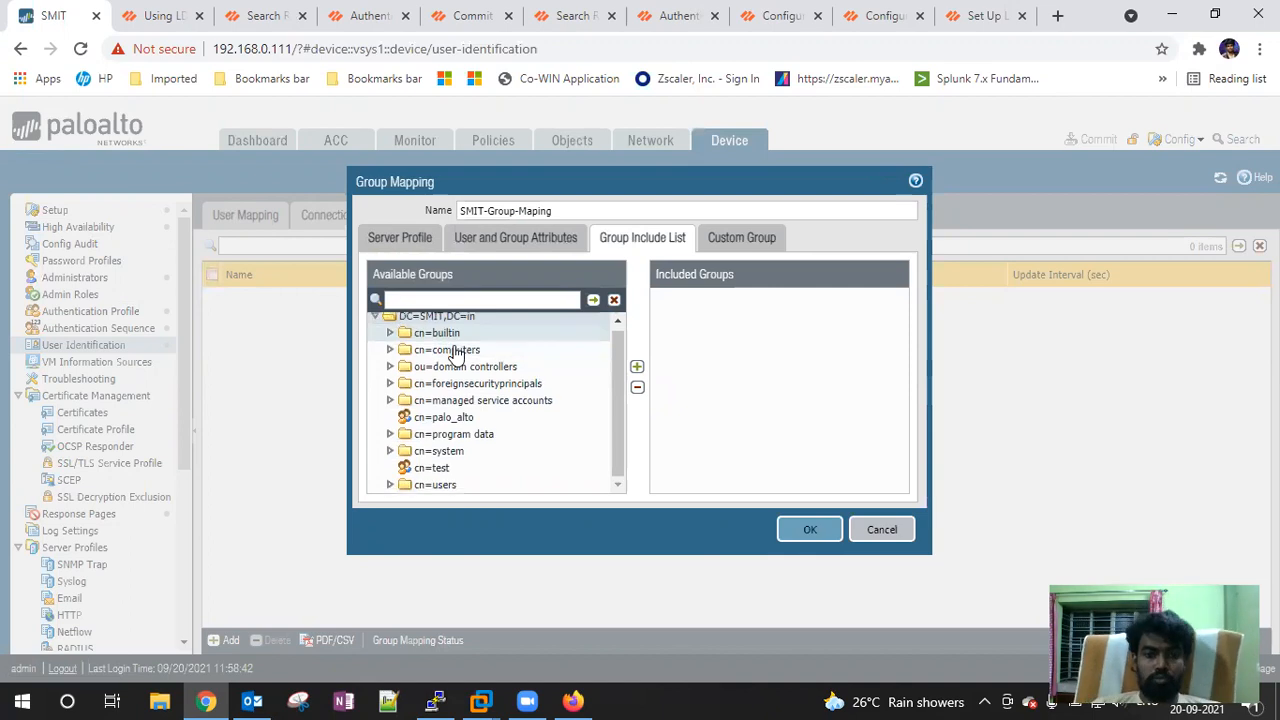
{"action": "left_click", "coordinate": [445, 418]}
{"action": "left_click", "coordinate": [637, 366]}
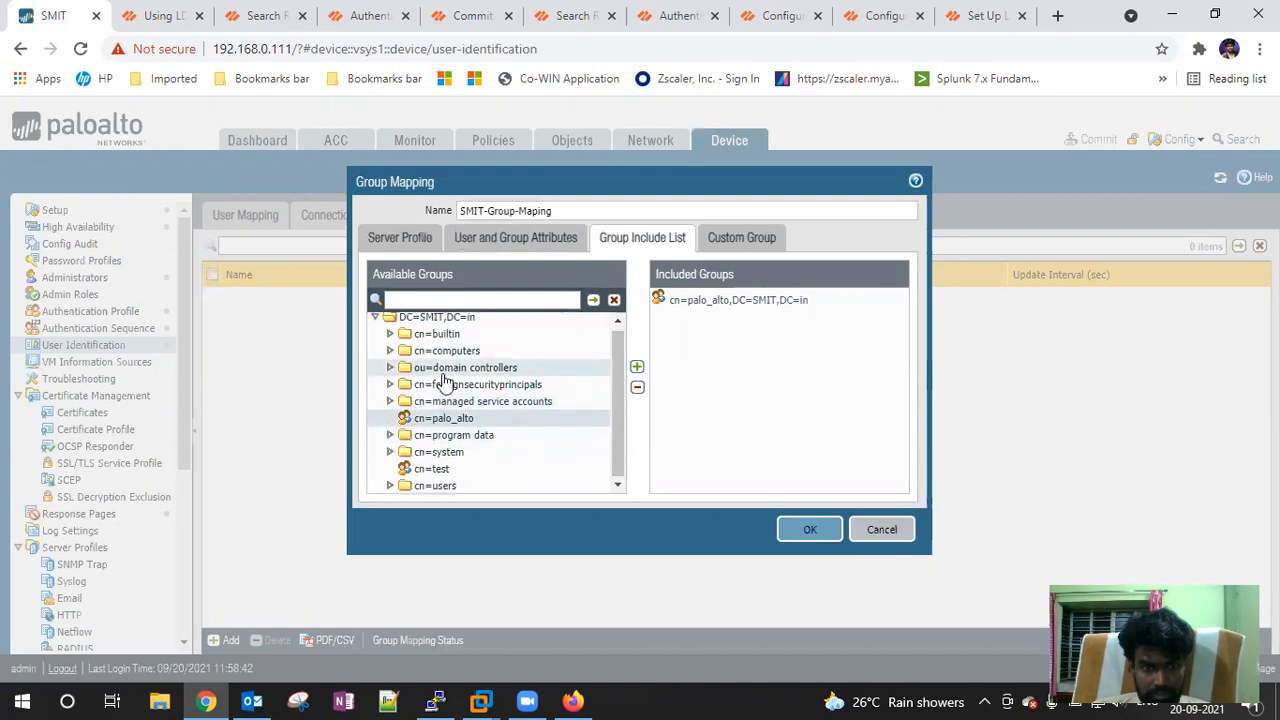
Add the test group to Included Groups alongside palo_alto
{"action": "scroll", "coordinate": [447, 370], "scroll_direction": "up", "scroll_amount": 1}
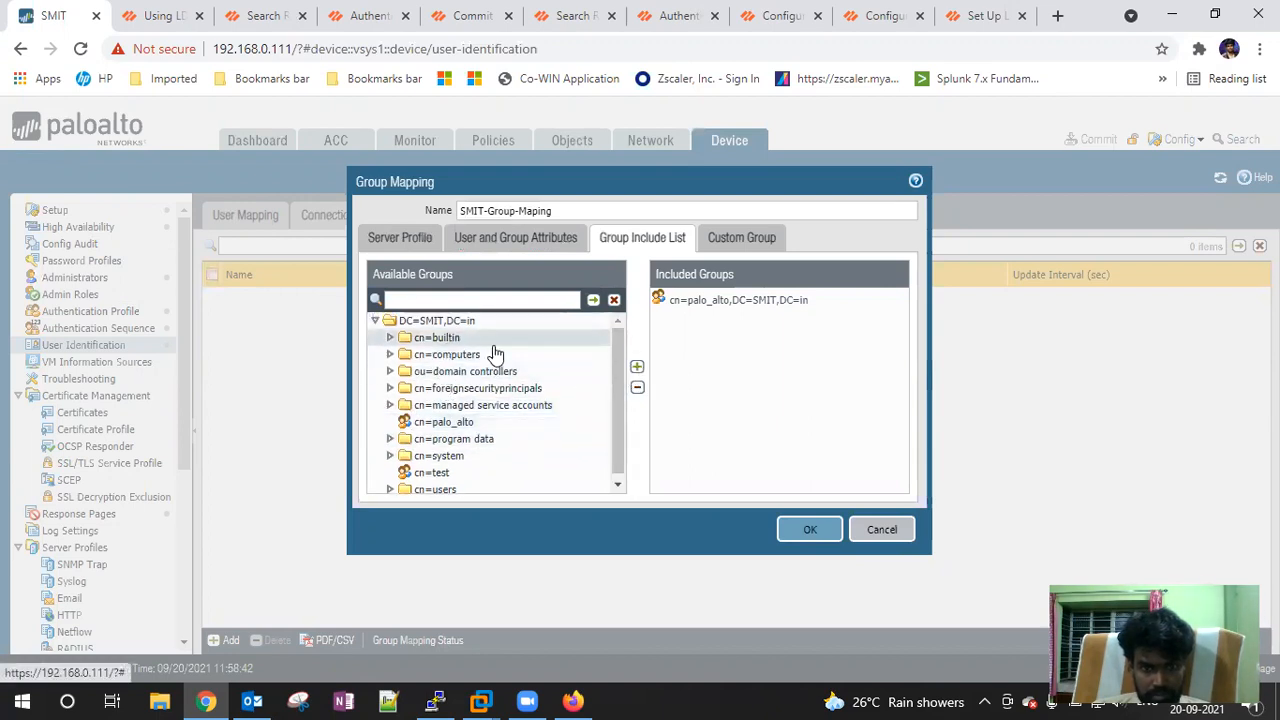
{"action": "left_click", "coordinate": [390, 339]}
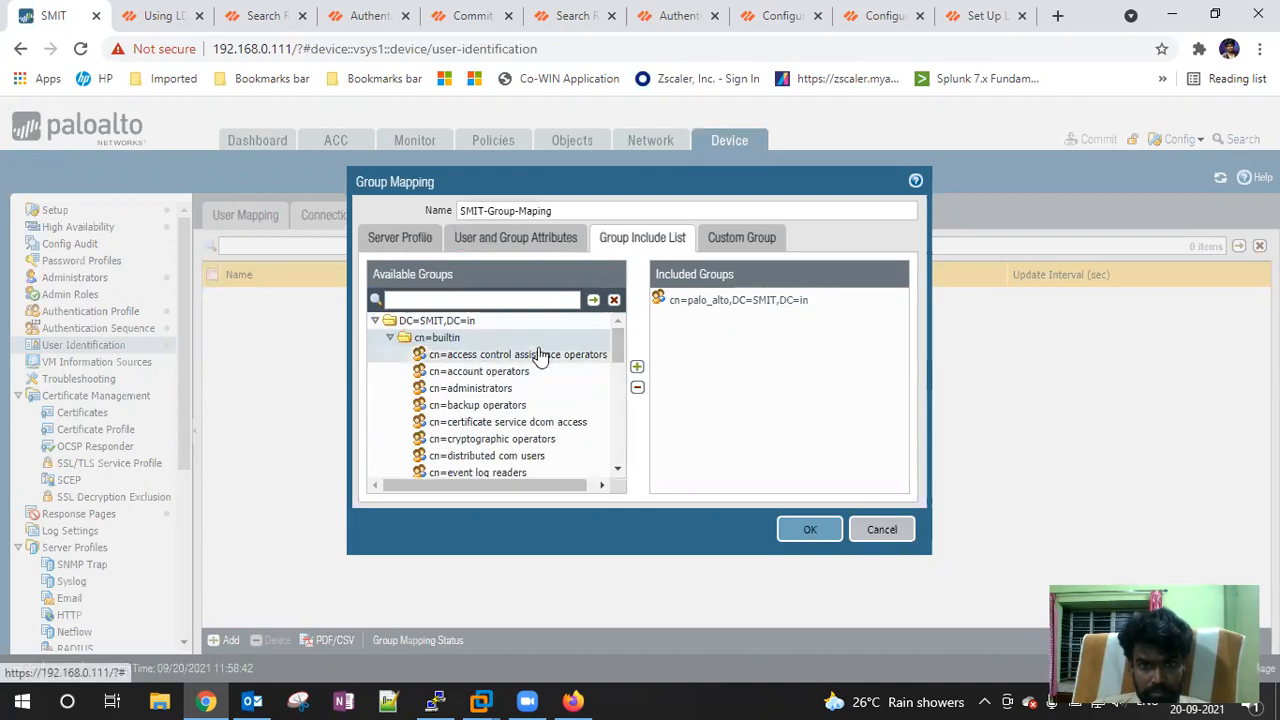
{"action": "left_click_drag", "start_coordinate": [618, 352], "coordinate": [618, 448]}
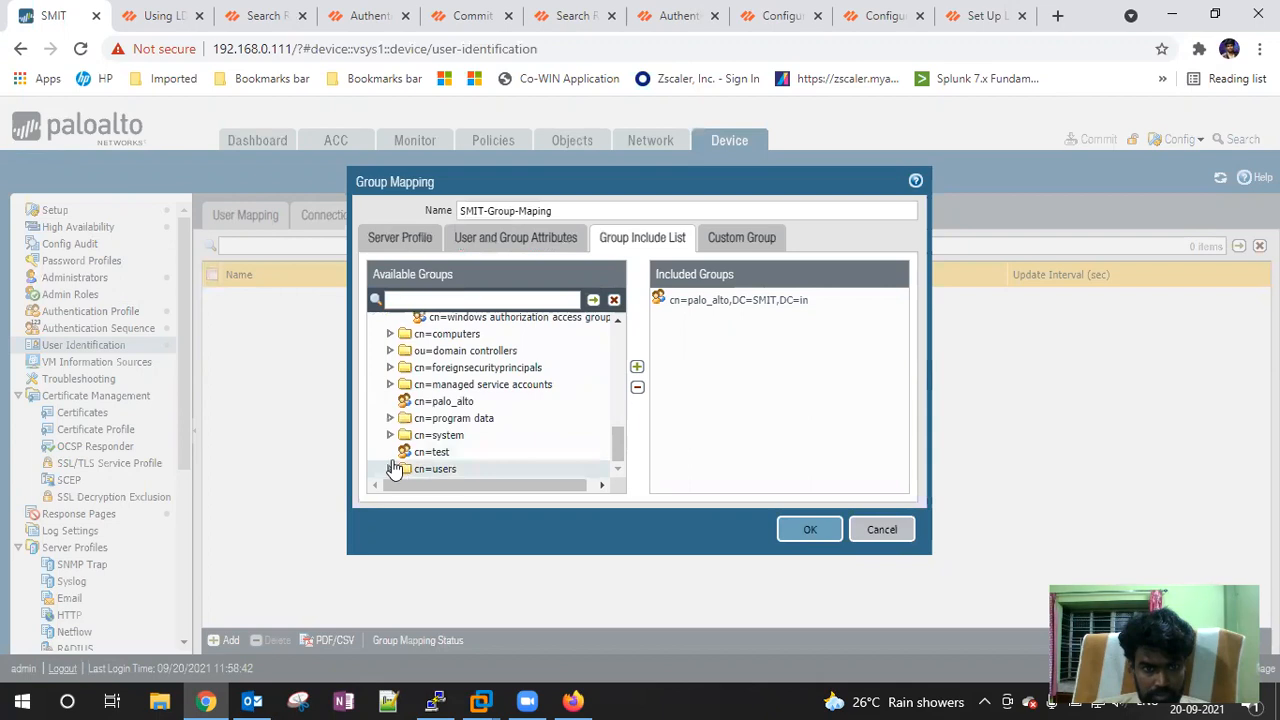
{"action": "left_click", "coordinate": [432, 452]}
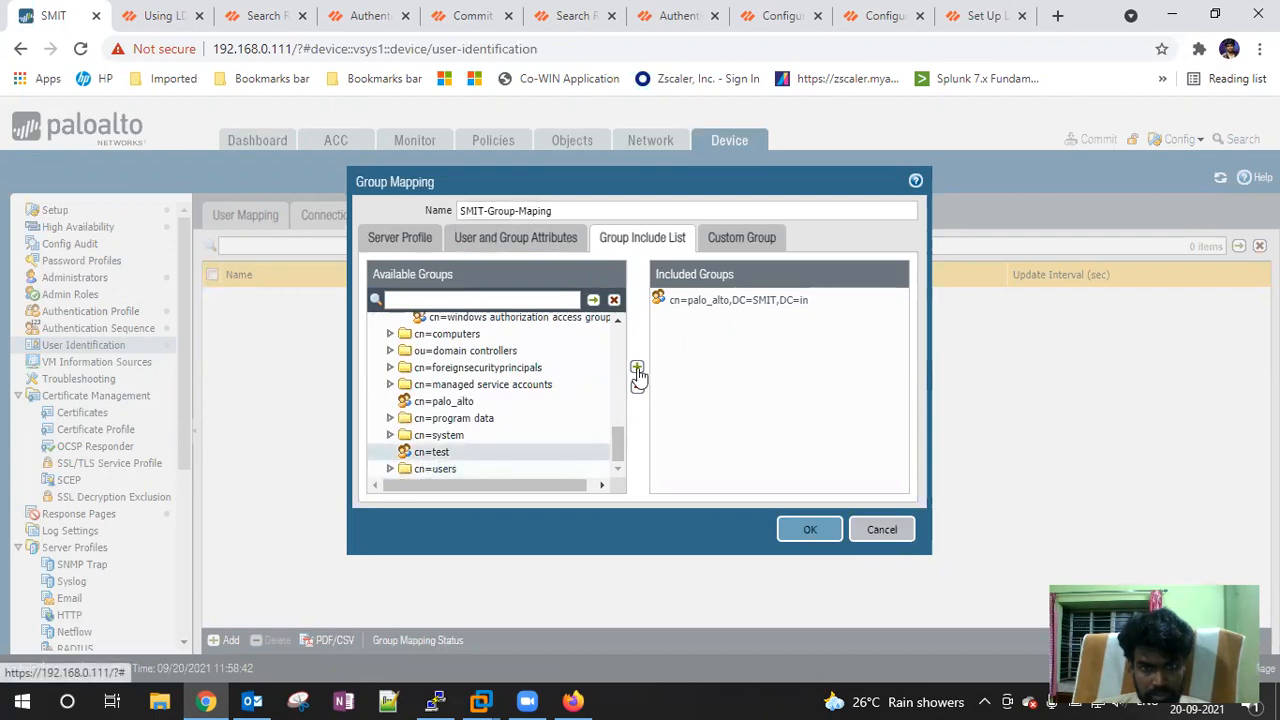
{"action": "left_click", "coordinate": [637, 368]}
{"action": "left_click", "coordinate": [390, 468]}
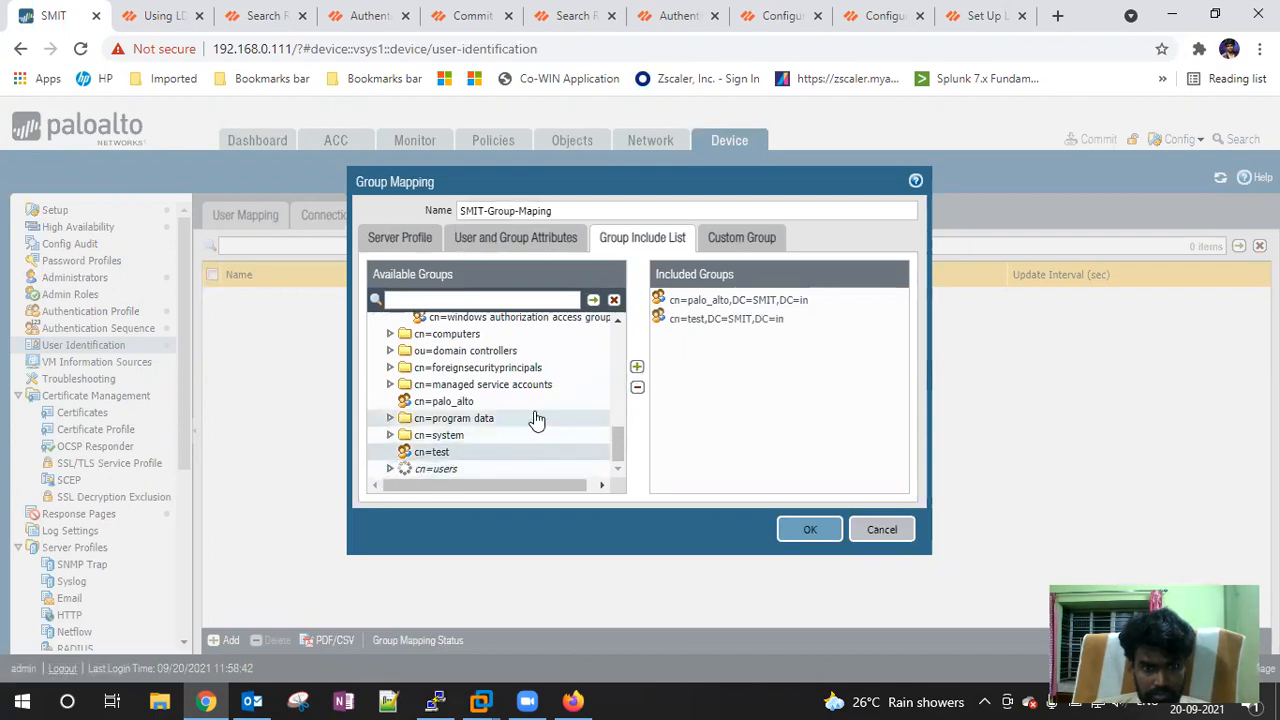
{"action": "scroll", "coordinate": [537, 421], "scroll_direction": "down", "scroll_amount": 2}
{"action": "scroll", "coordinate": [537, 421], "scroll_direction": "up", "scroll_amount": 1}
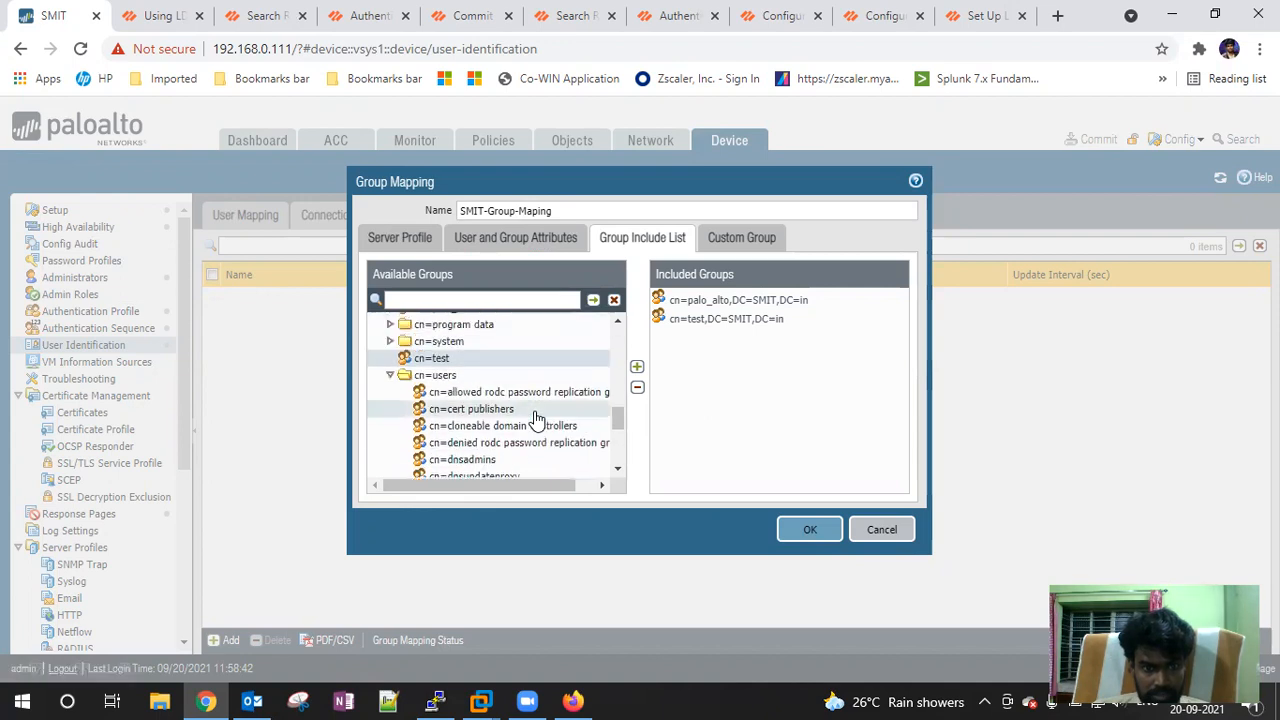
{"action": "scroll", "coordinate": [537, 418], "scroll_direction": "down", "scroll_amount": 3}
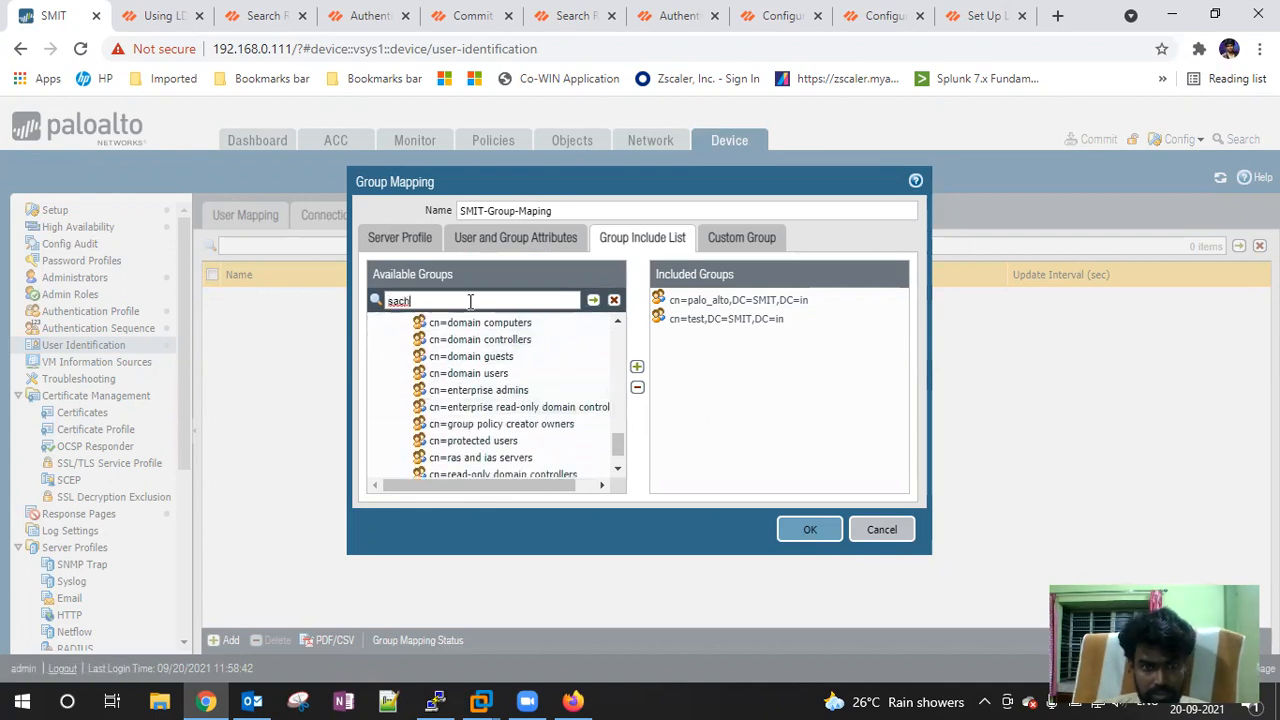
{"action": "type", "text": "in"}
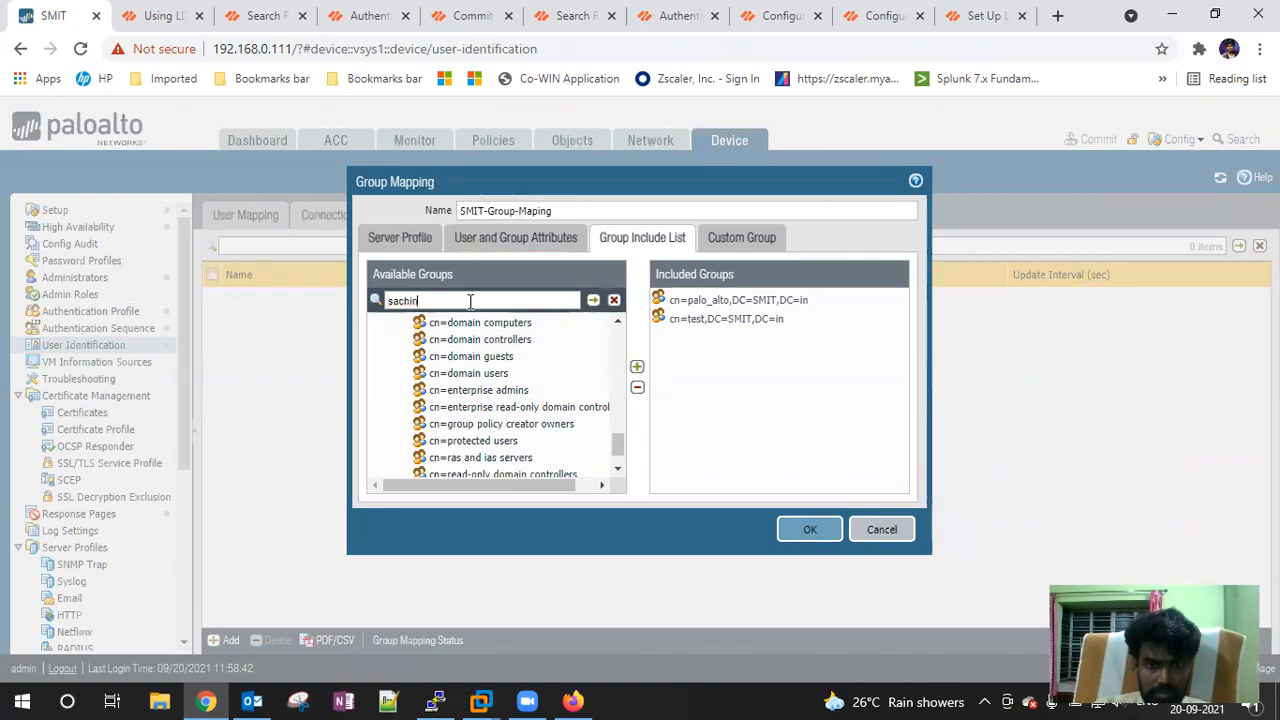
{"action": "left_click", "coordinate": [592, 301]}
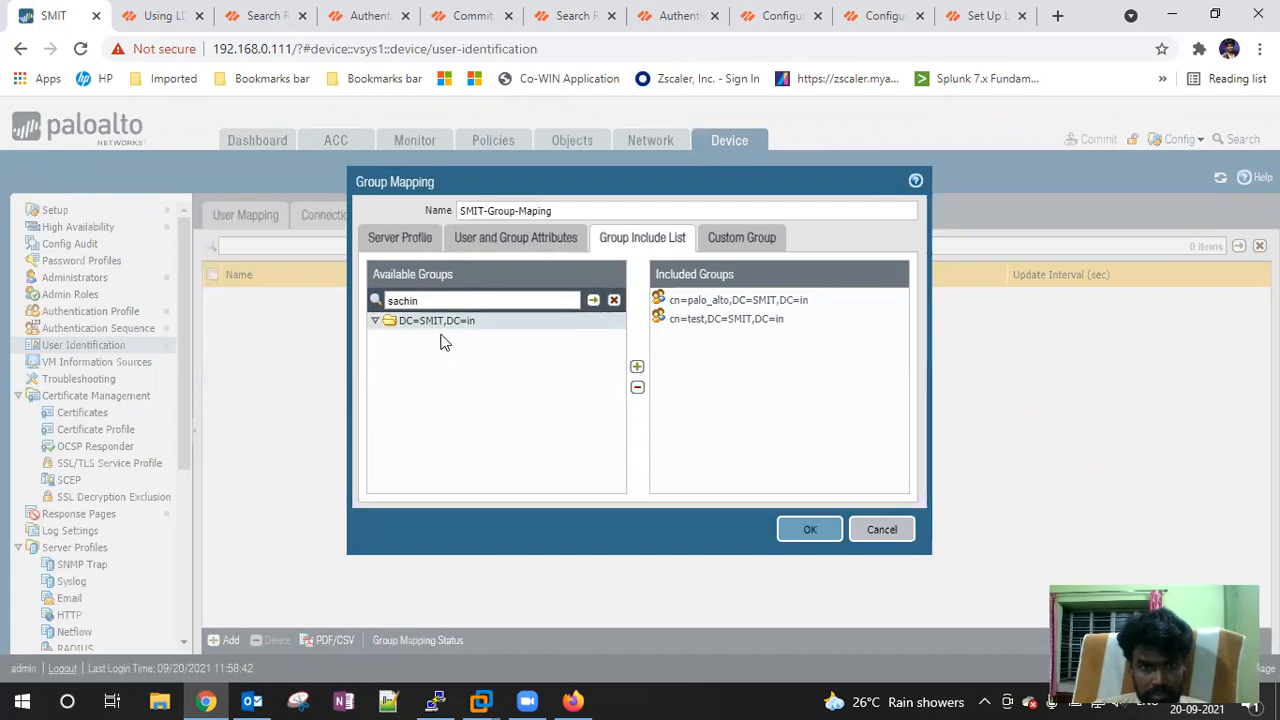
{"action": "left_click", "coordinate": [375, 324]}
{"action": "key", "text": "BackSpace"}
{"action": "key", "text": "BackSpace"}
{"action": "key", "text": "BackSpace"}
{"action": "key", "text": "BackSpace"}
{"action": "key", "text": "BackSpace"}
{"action": "key", "text": "BackSpace"}
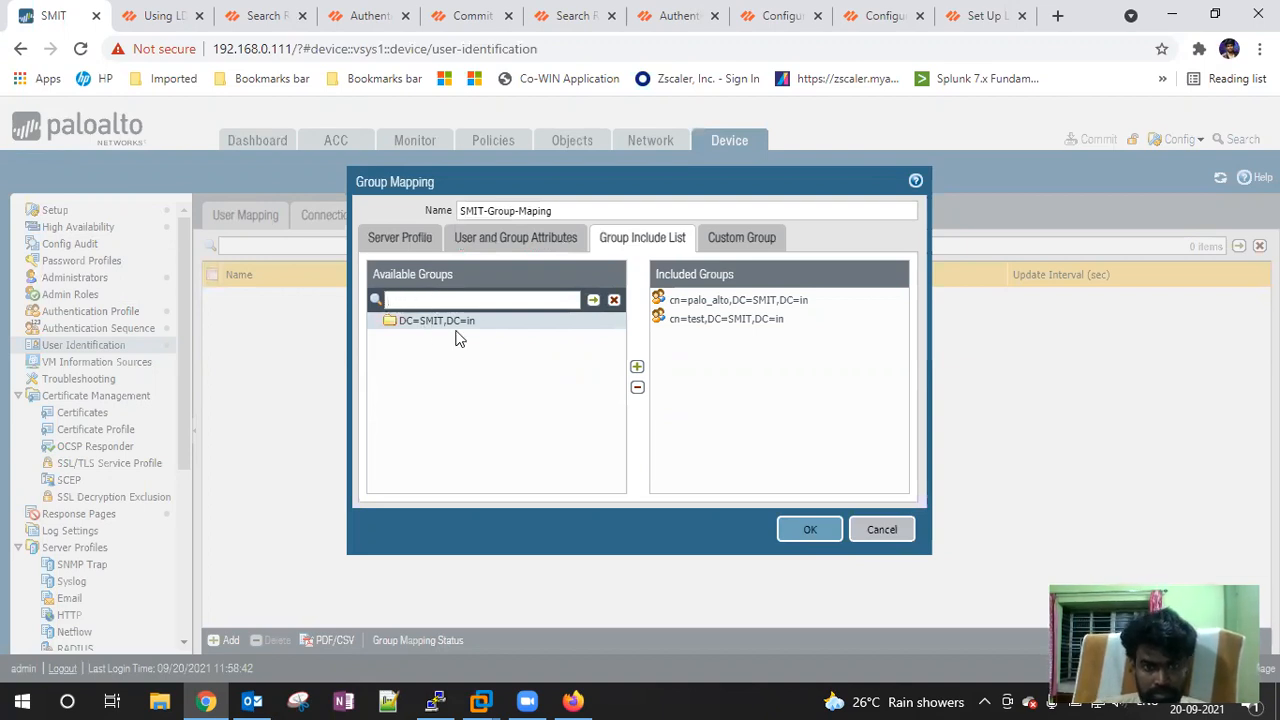
{"action": "left_click", "coordinate": [615, 301]}
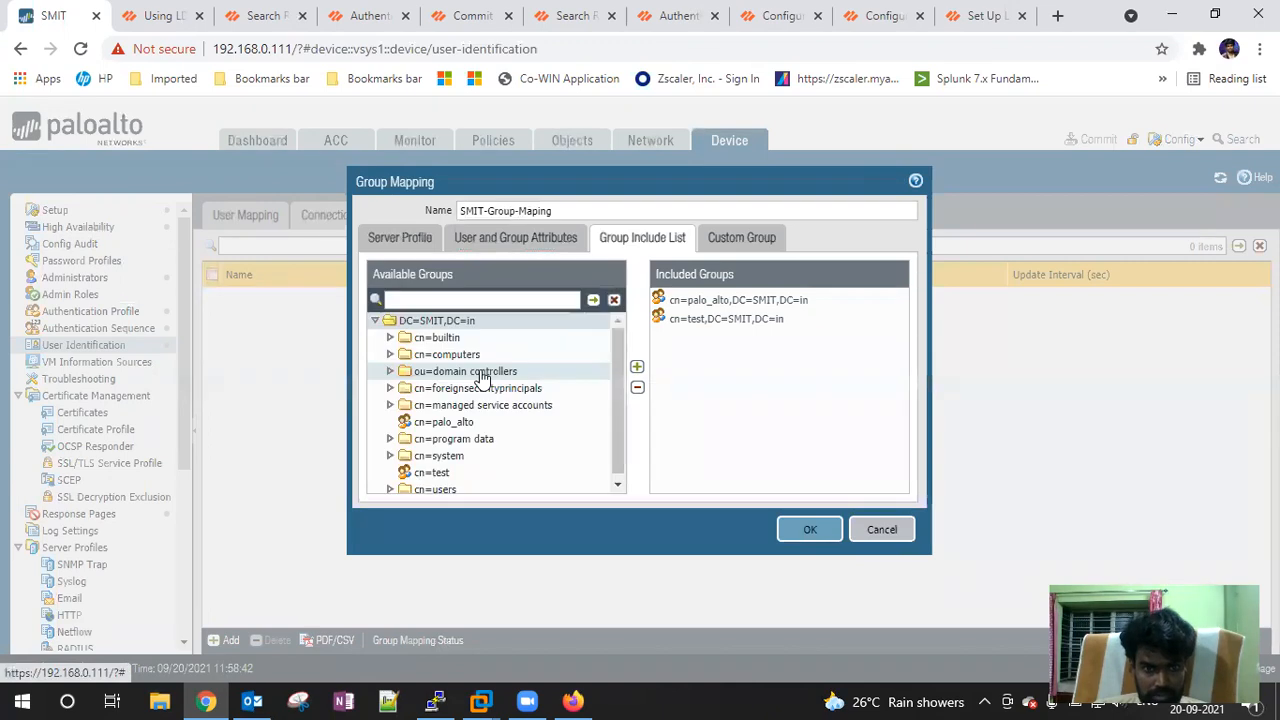
{"action": "left_click", "coordinate": [390, 484]}
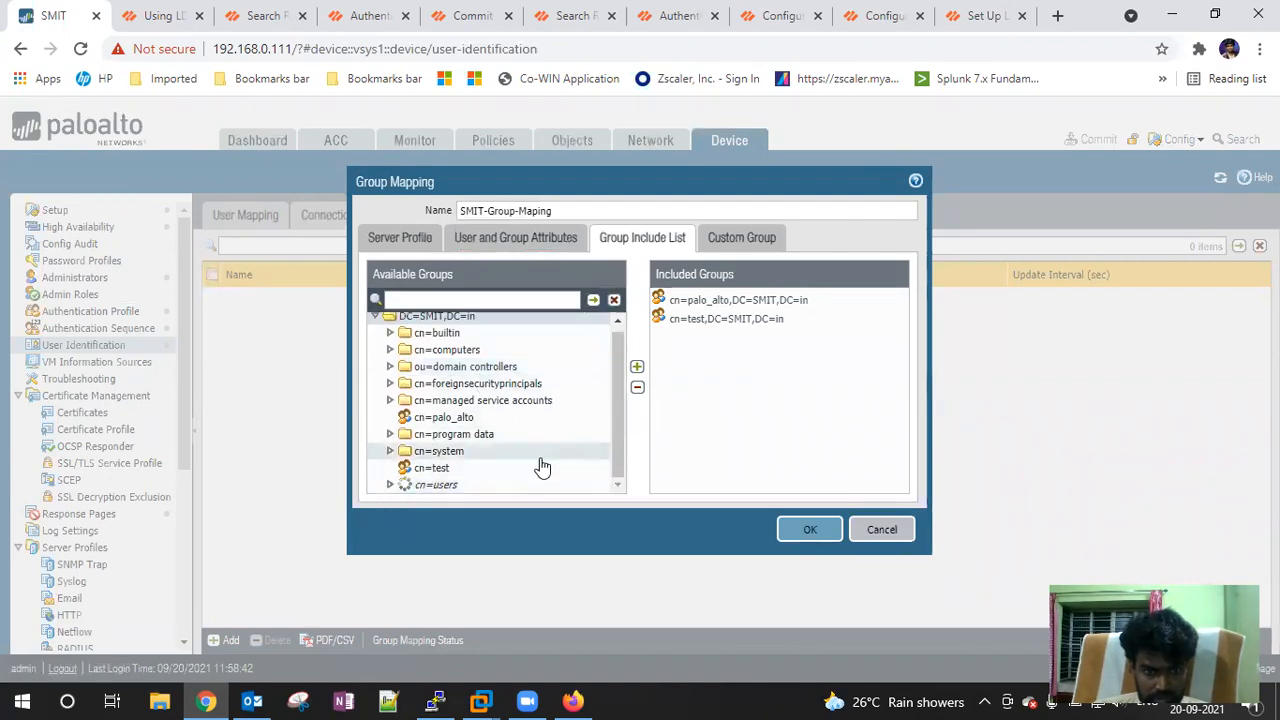
{"action": "left_click", "coordinate": [618, 470]}
{"action": "left_click", "coordinate": [618, 470]}
{"action": "scroll", "coordinate": [620, 472], "scroll_direction": "down", "scroll_amount": 5}
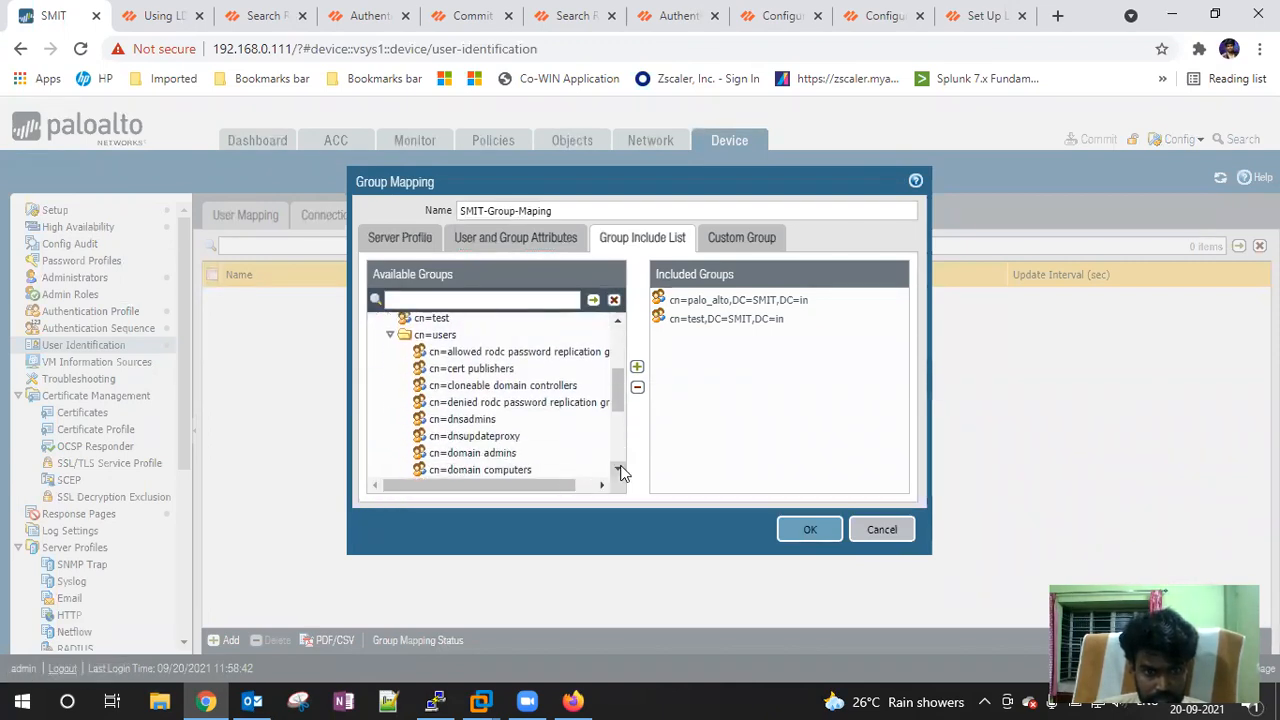
{"action": "scroll", "coordinate": [620, 472], "scroll_direction": "down", "scroll_amount": 3}
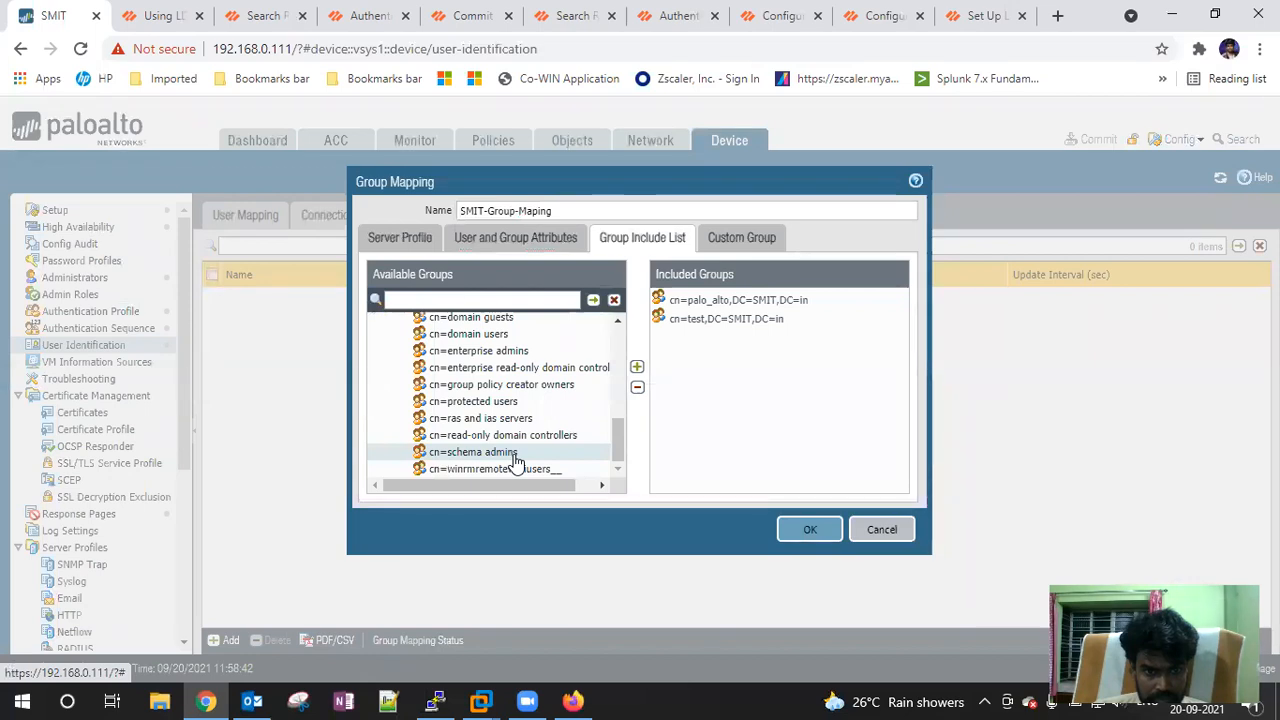
{"action": "scroll", "coordinate": [515, 460], "scroll_direction": "up", "scroll_amount": 5}
{"action": "scroll", "coordinate": [515, 462], "scroll_direction": "down", "scroll_amount": 3}
{"action": "scroll", "coordinate": [515, 462], "scroll_direction": "up", "scroll_amount": 3}
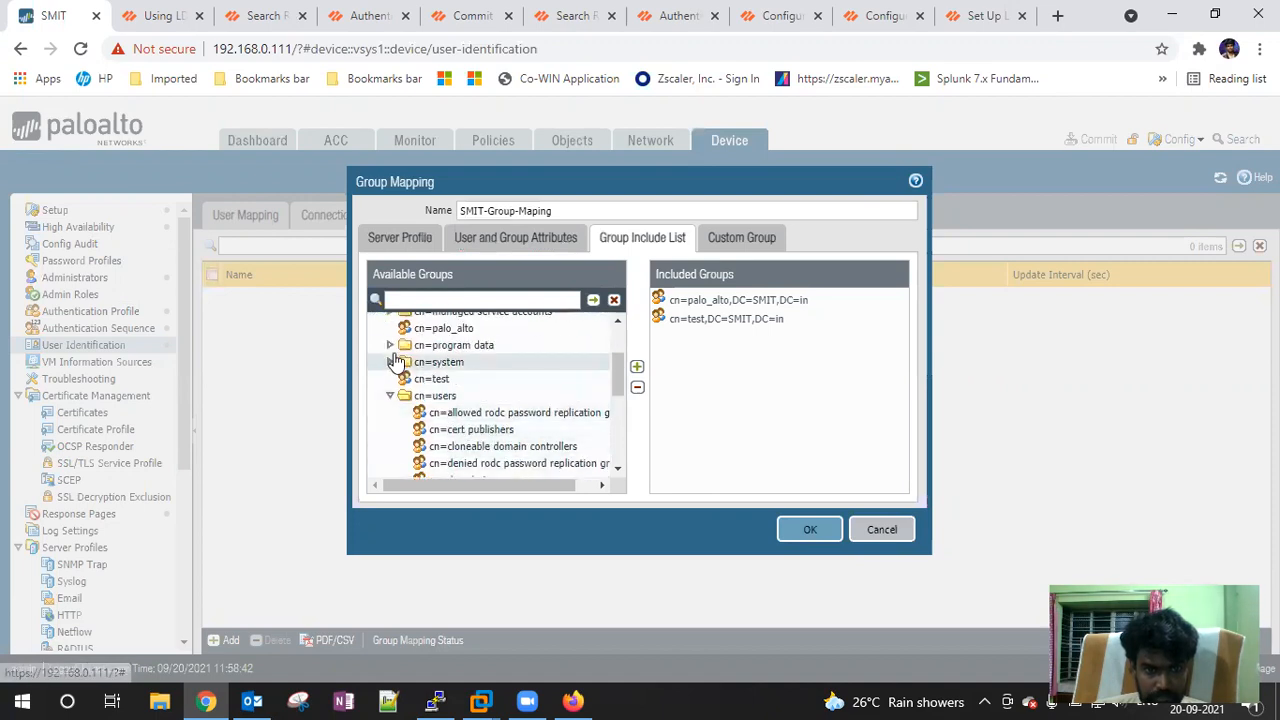
{"action": "scroll", "coordinate": [392, 358], "scroll_direction": "up", "scroll_amount": 2}
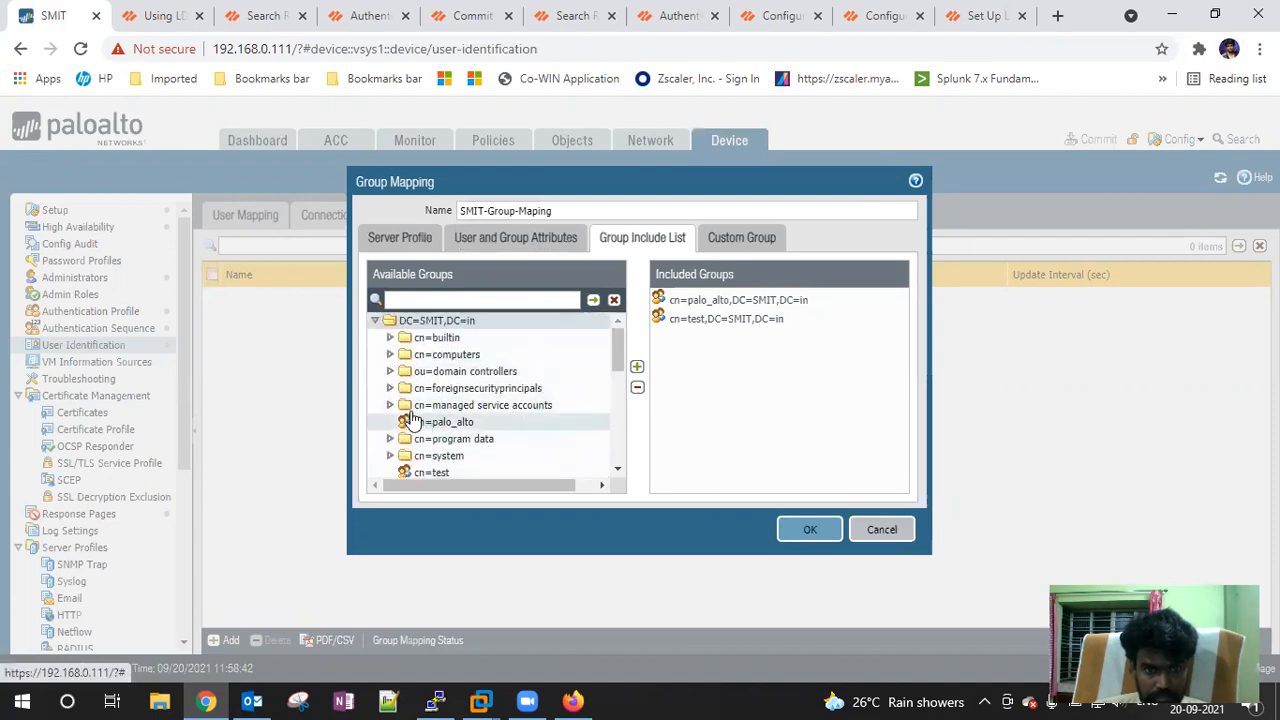
{"action": "left_click", "coordinate": [390, 337]}
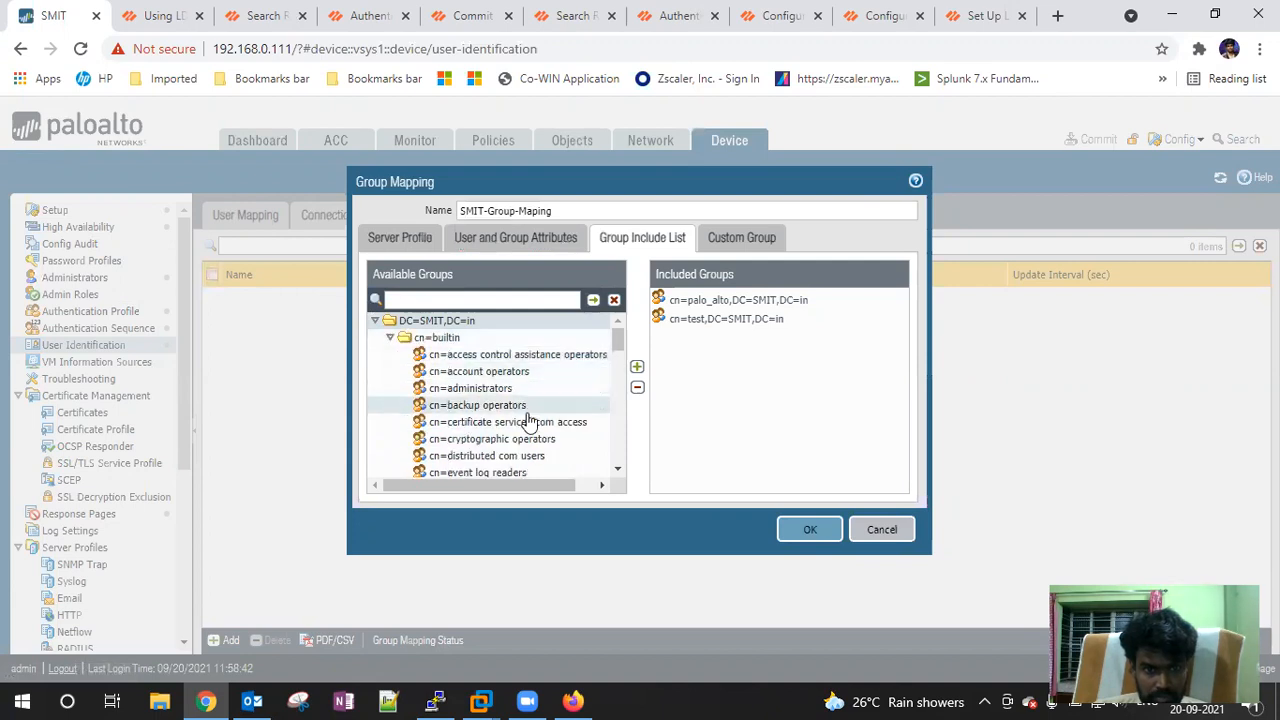
{"action": "scroll", "coordinate": [540, 440], "scroll_direction": "down", "scroll_amount": 2}
{"action": "scroll", "coordinate": [540, 437], "scroll_direction": "down", "scroll_amount": 6}
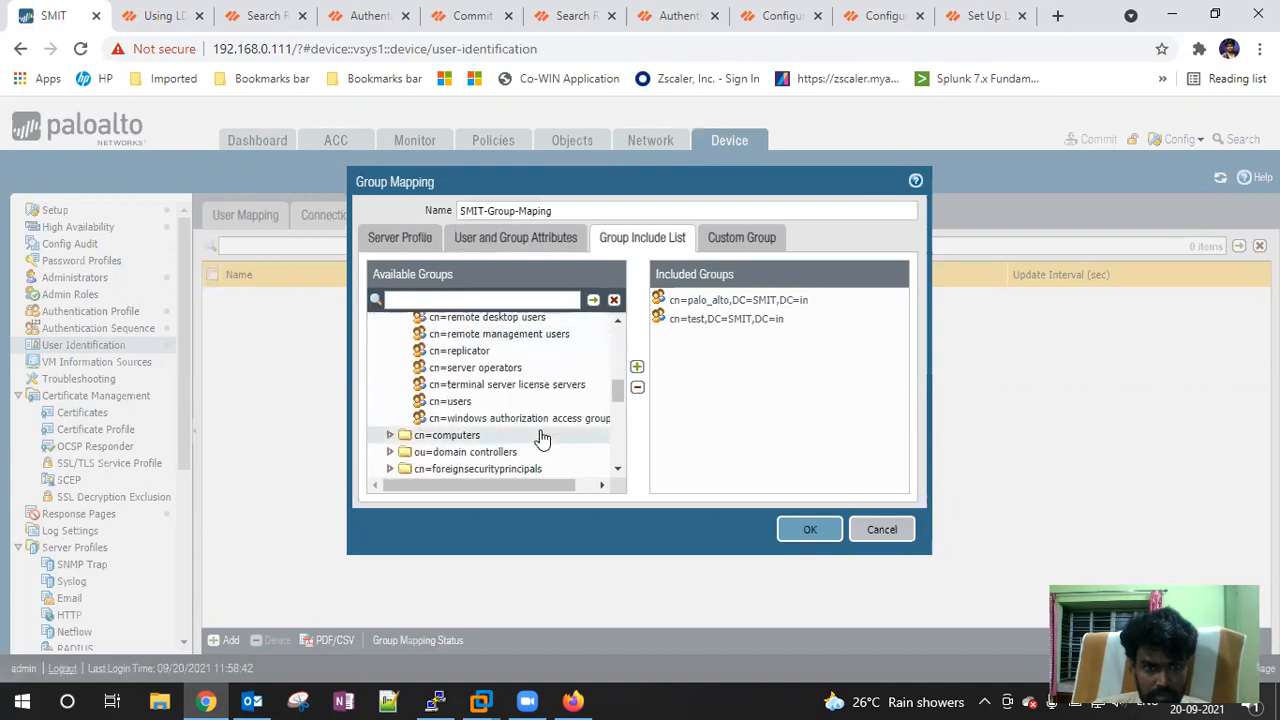
{"action": "left_click", "coordinate": [390, 435]}
{"action": "scroll", "coordinate": [524, 432], "scroll_direction": "down", "scroll_amount": 2}
{"action": "scroll", "coordinate": [524, 432], "scroll_direction": "down", "scroll_amount": 1}
{"action": "scroll", "coordinate": [524, 432], "scroll_direction": "down", "scroll_amount": 7}
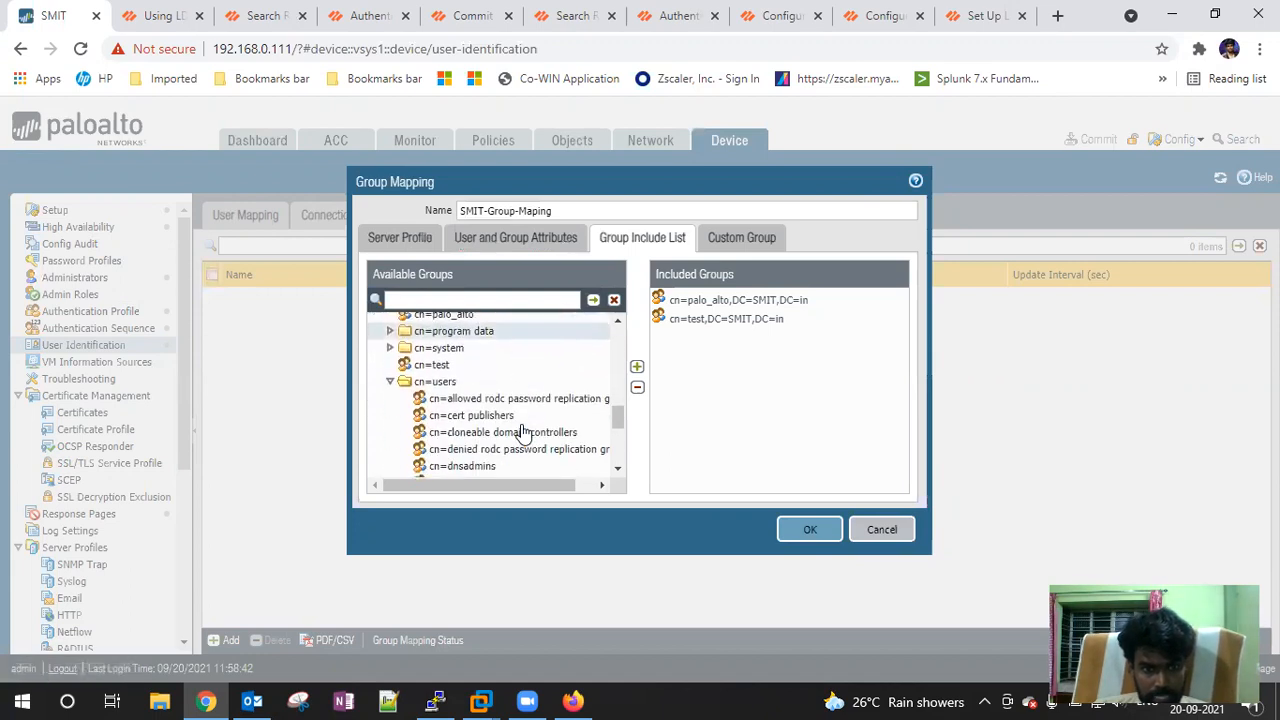
{"action": "scroll", "coordinate": [524, 432], "scroll_direction": "down", "scroll_amount": 1}
{"action": "scroll", "coordinate": [521, 430], "scroll_direction": "up", "scroll_amount": 15}
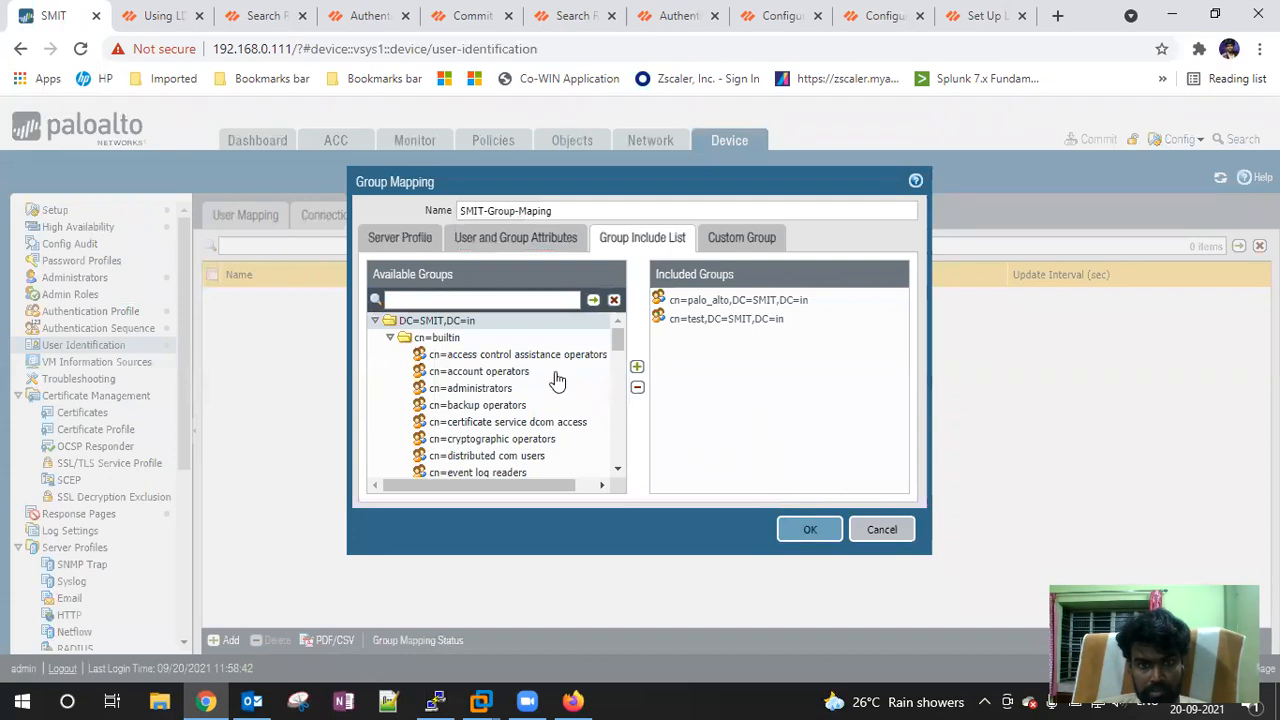
{"action": "scroll", "coordinate": [512, 390], "scroll_direction": "down", "scroll_amount": 5}
{"action": "scroll", "coordinate": [512, 390], "scroll_direction": "down", "scroll_amount": 4}
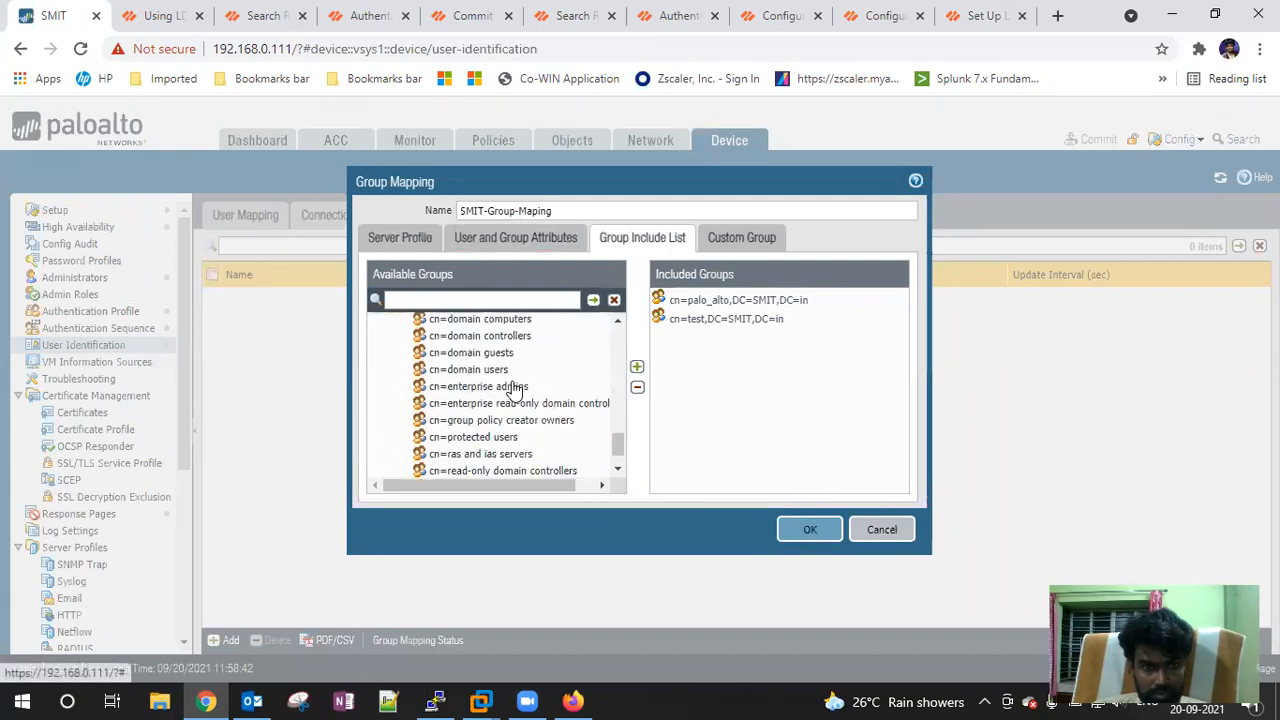
{"action": "scroll", "coordinate": [512, 390], "scroll_direction": "up", "scroll_amount": 10}
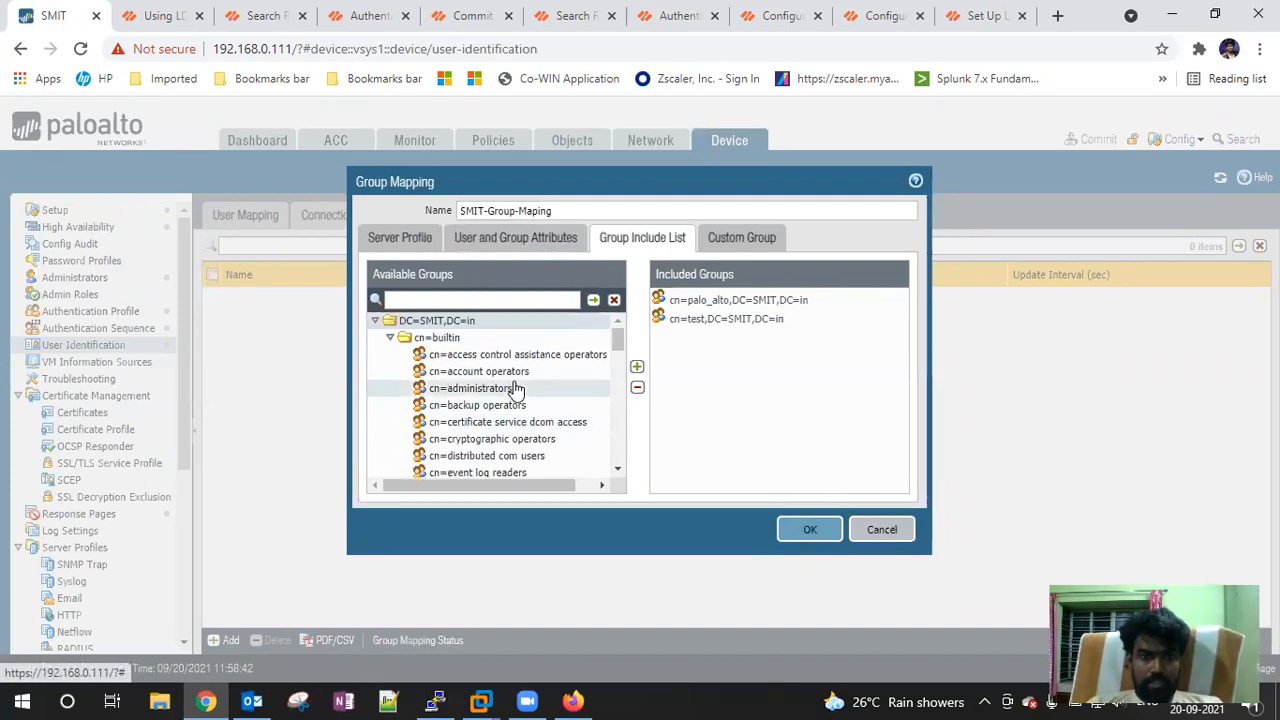
{"action": "left_click", "coordinate": [393, 338]}
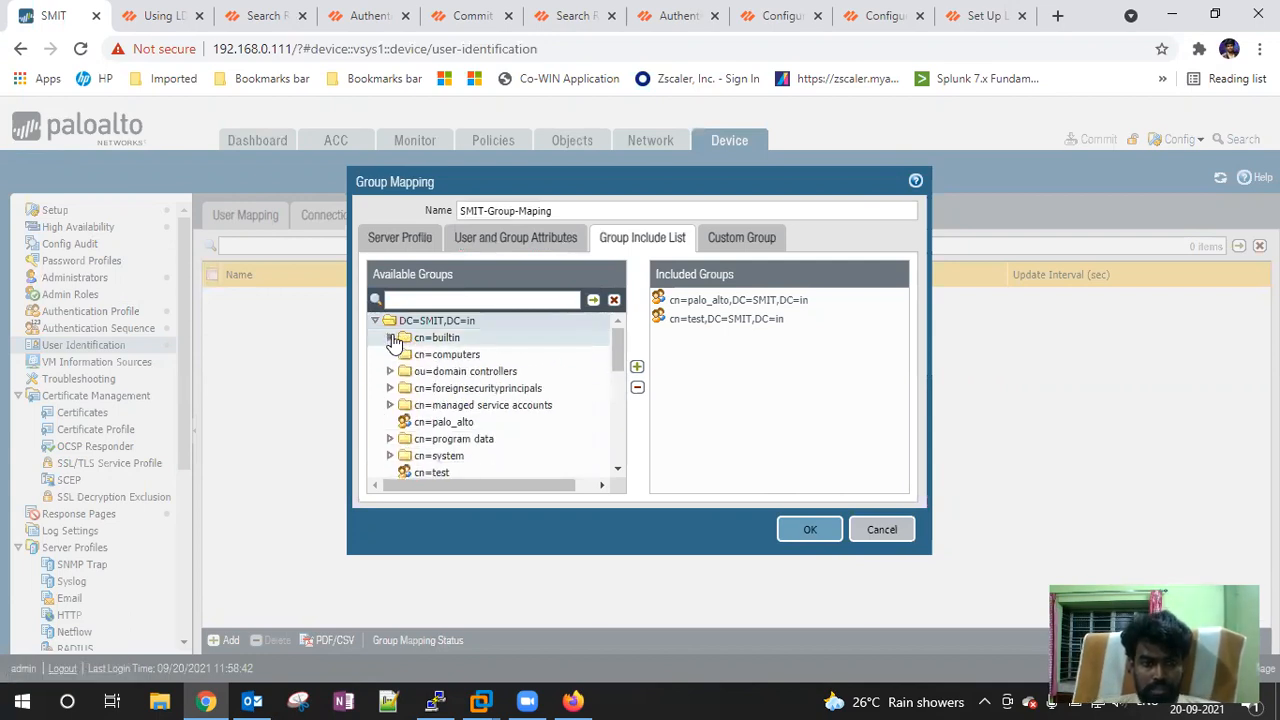
{"action": "scroll", "coordinate": [604, 452], "scroll_direction": "down", "scroll_amount": 4}
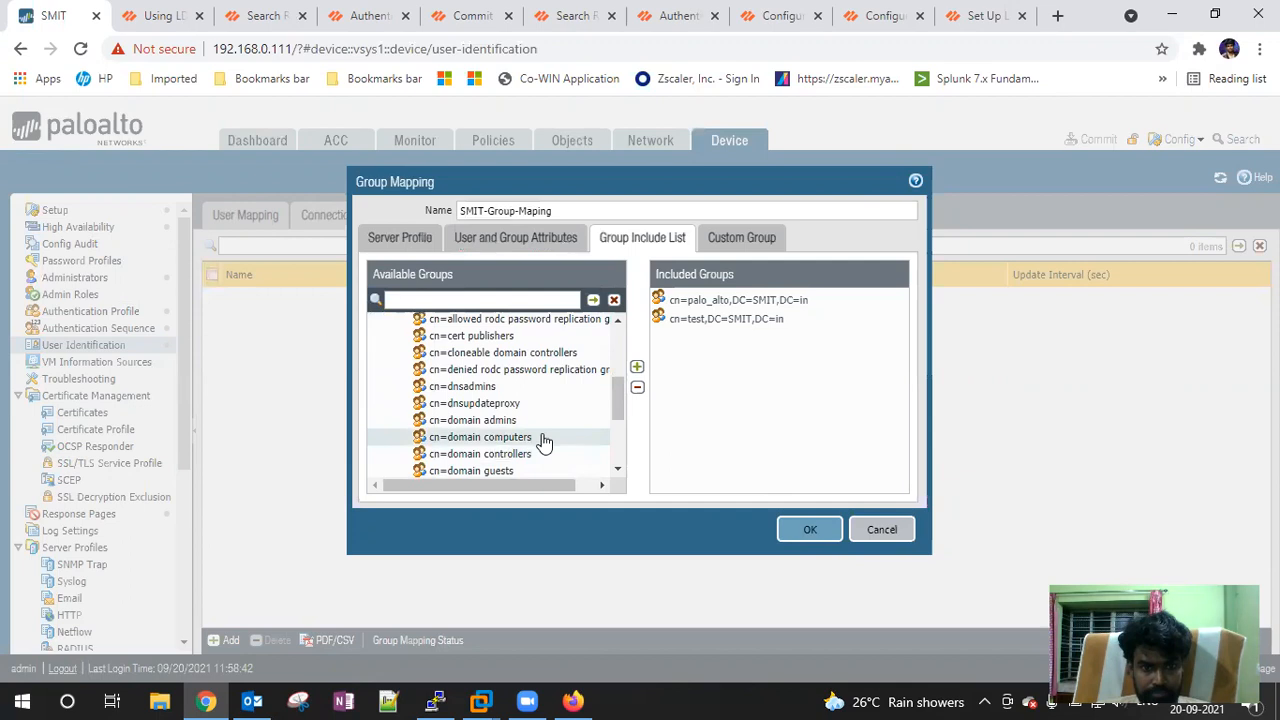
{"action": "scroll", "coordinate": [543, 443], "scroll_direction": "down", "scroll_amount": 3}
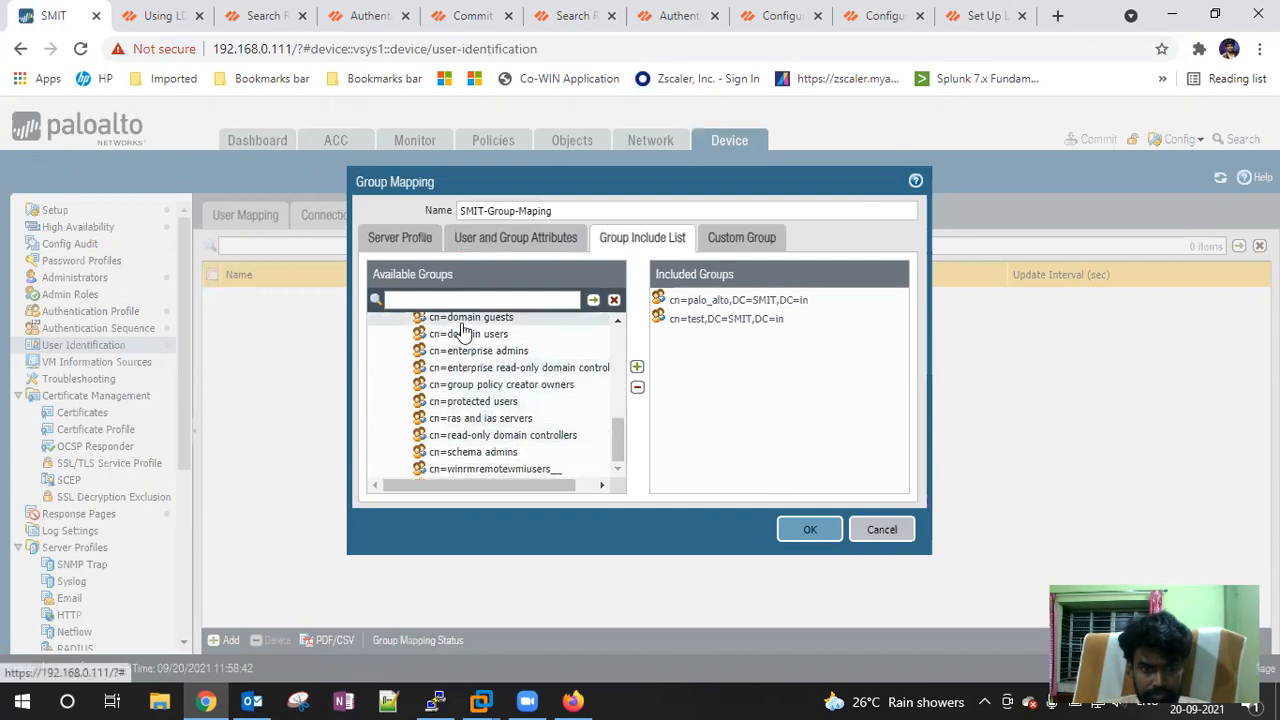
Save SMIT-Group-Maping, start a commit, and switch to the Windows Server 2012 virtual machine
{"action": "left_click", "coordinate": [797, 531]}
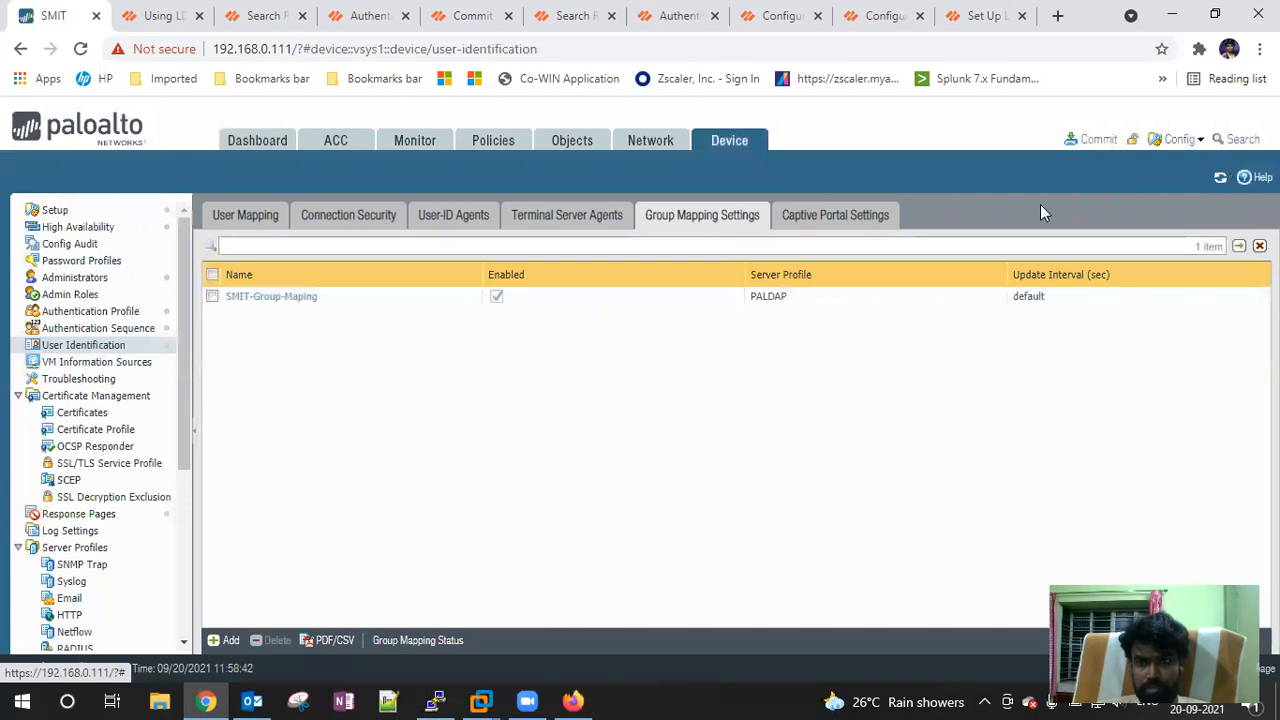
{"action": "left_click", "coordinate": [1092, 139]}
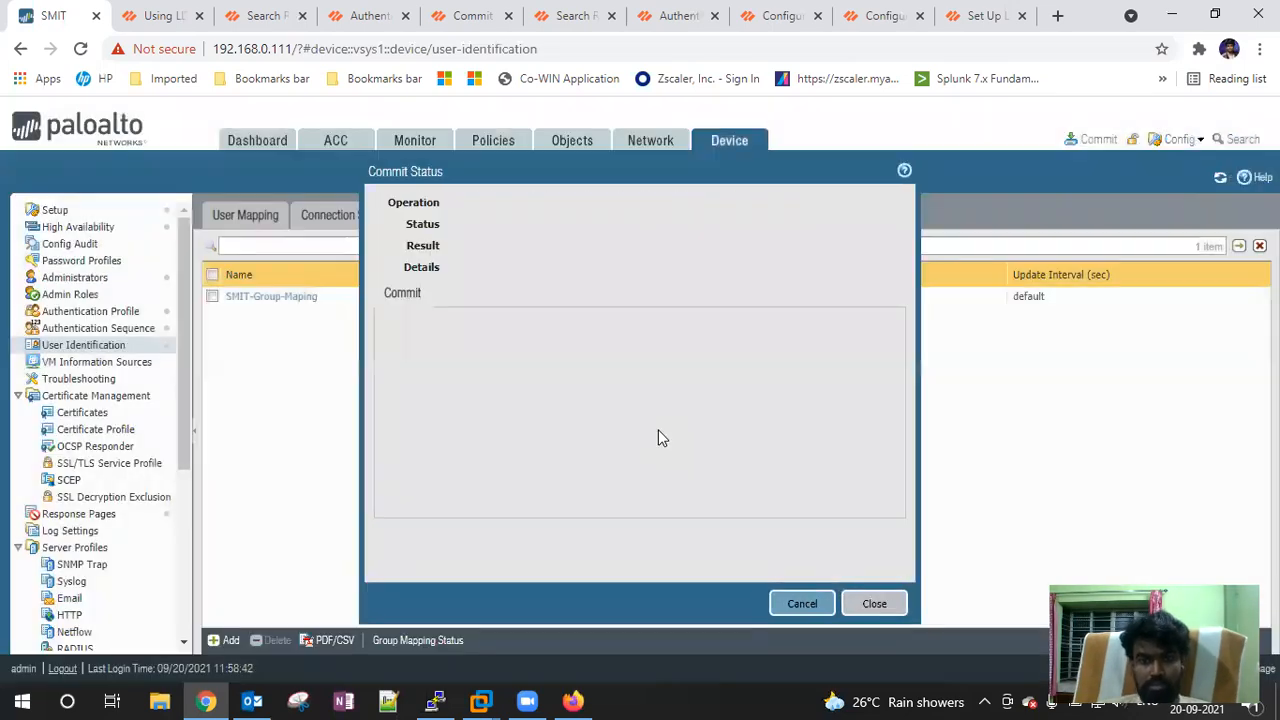
{"action": "left_click", "coordinate": [480, 700]}
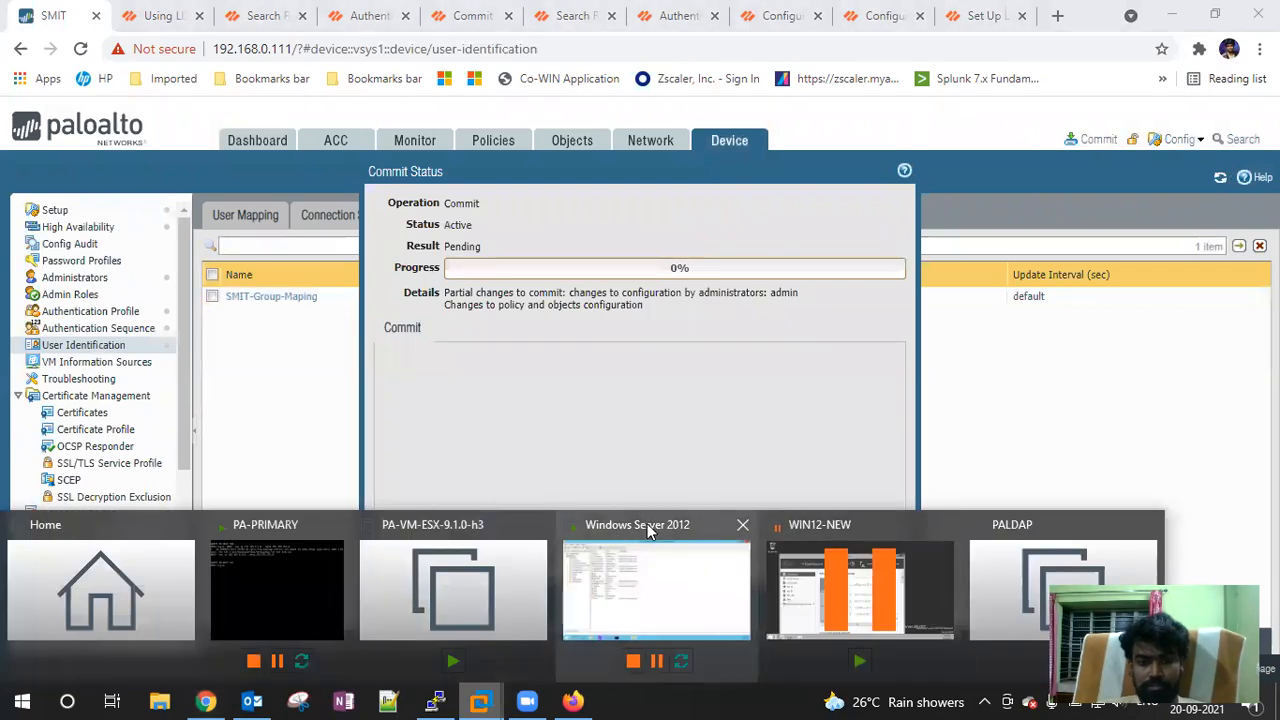
{"action": "left_click", "coordinate": [649, 526]}
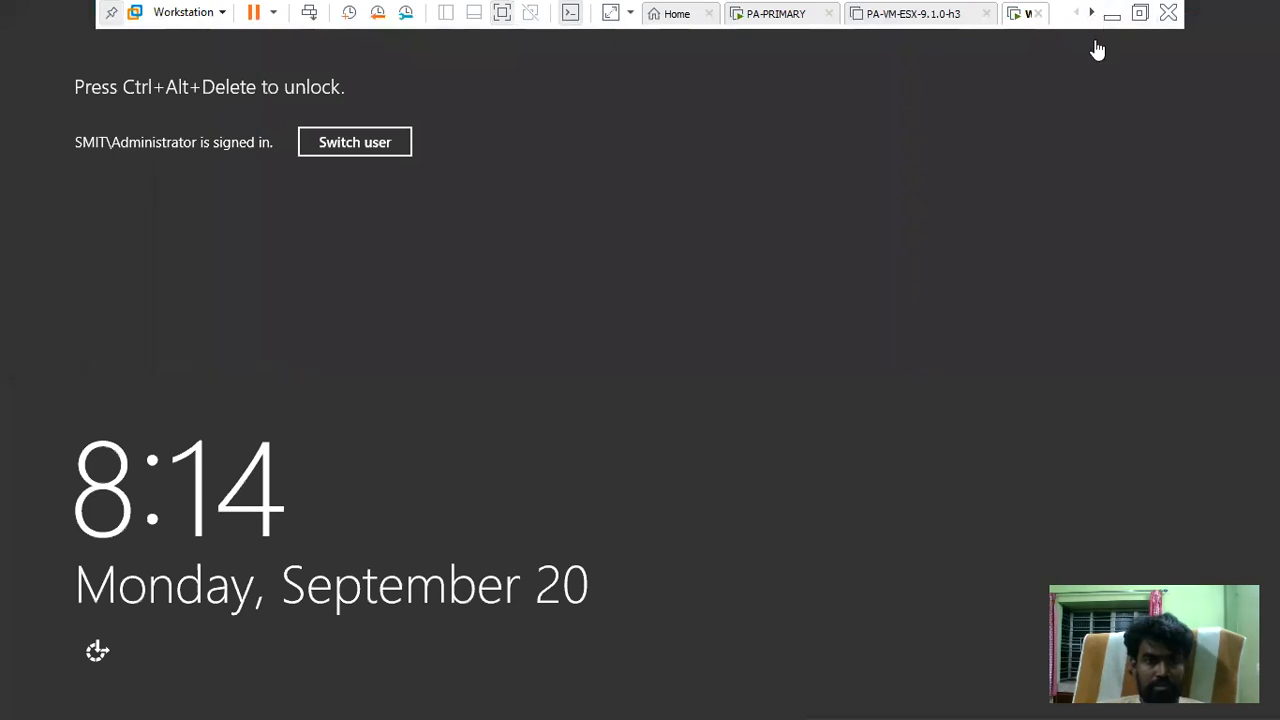
Unlock the Windows Server 2012 VM with the administrator password, retrying after one failed attempt
{"action": "left_click", "coordinate": [309, 13]}
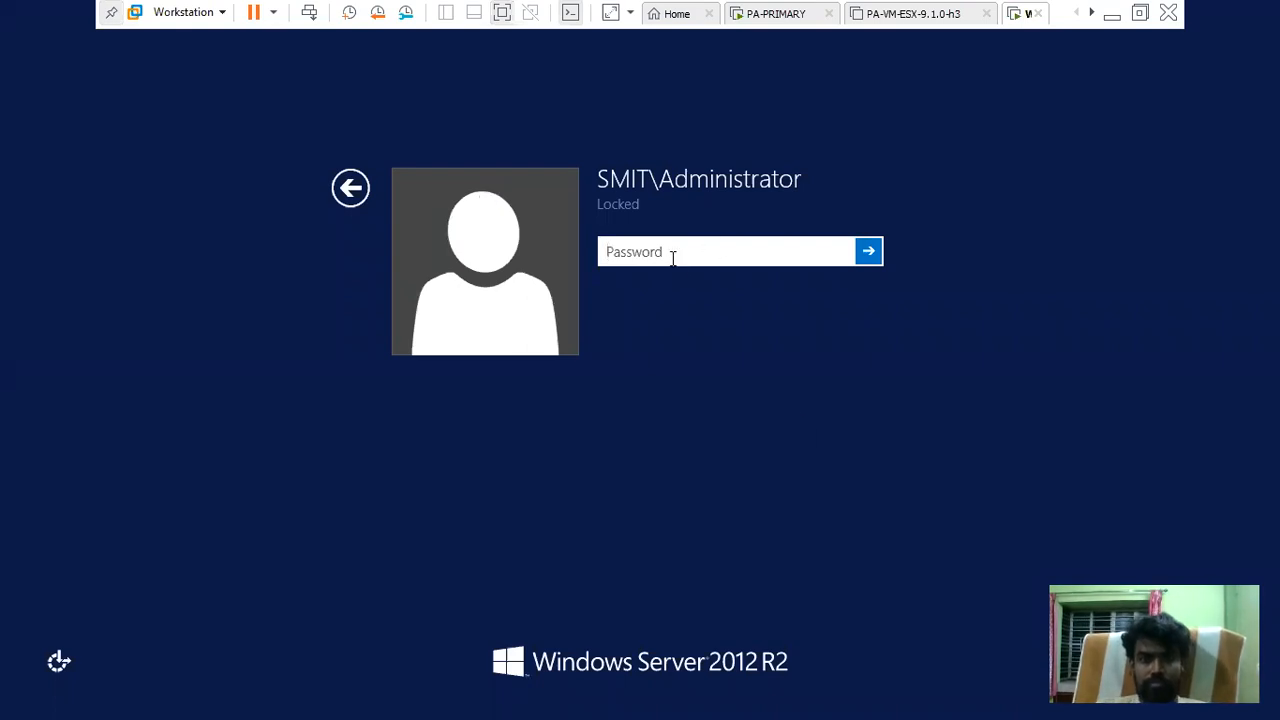
{"action": "type", "text": "••"}
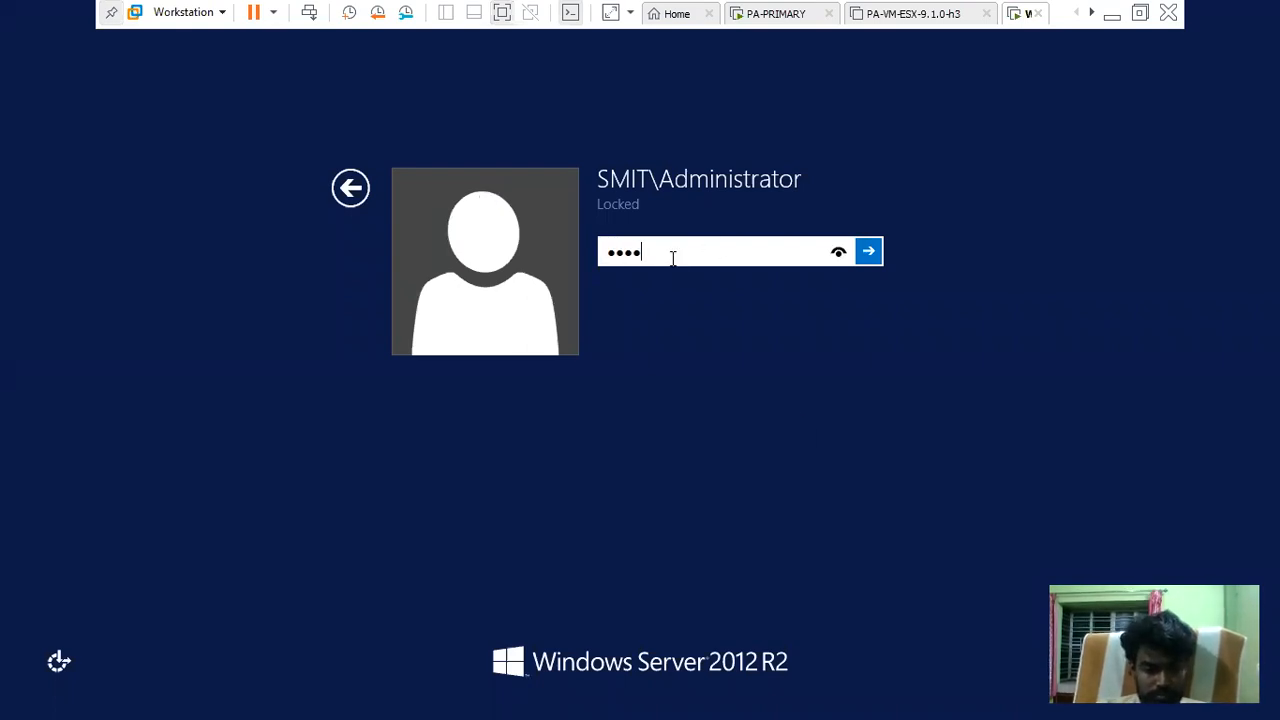
{"action": "key", "text": "Return"}
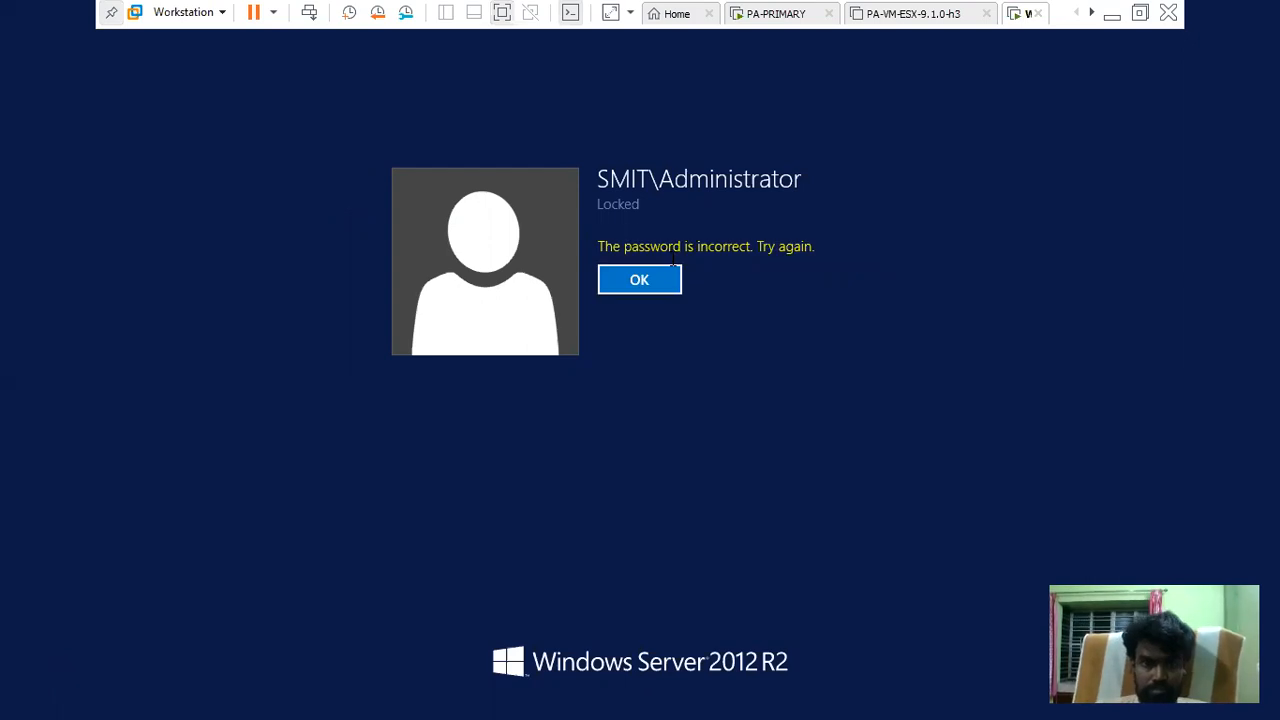
{"action": "left_click", "coordinate": [661, 280]}
{"action": "type", "text": "••••"}
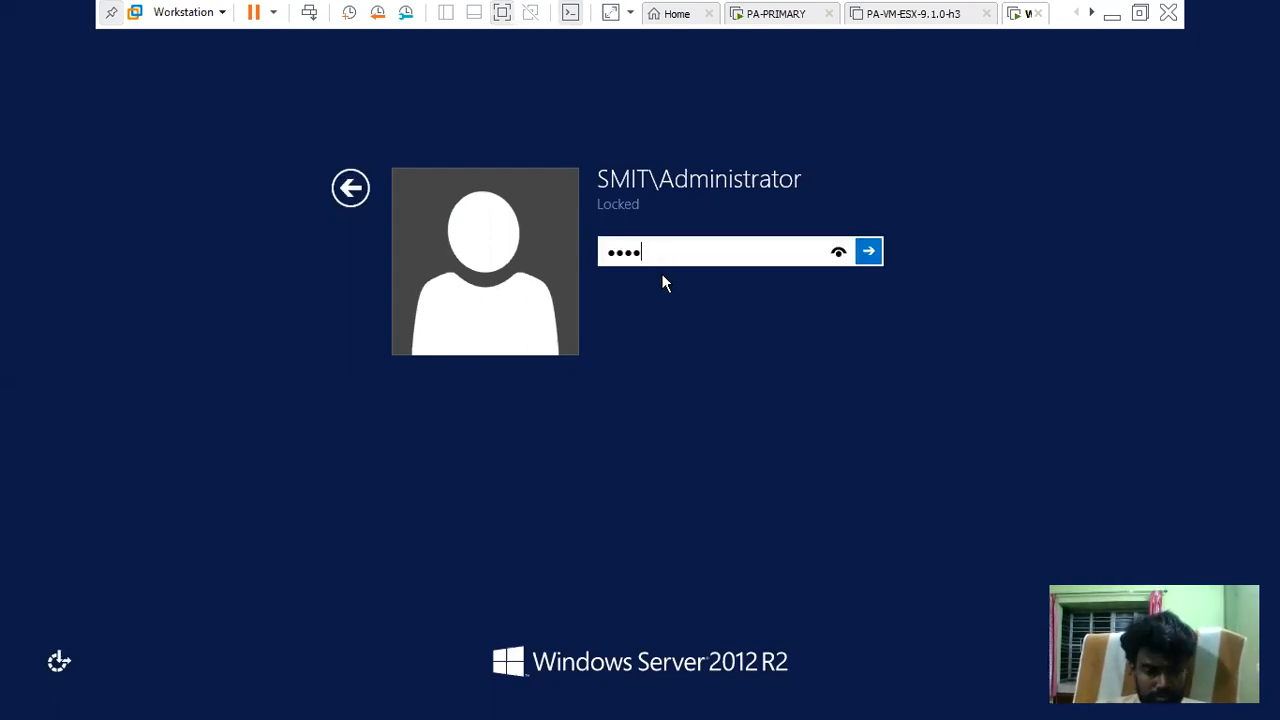
{"action": "key", "text": "Return"}
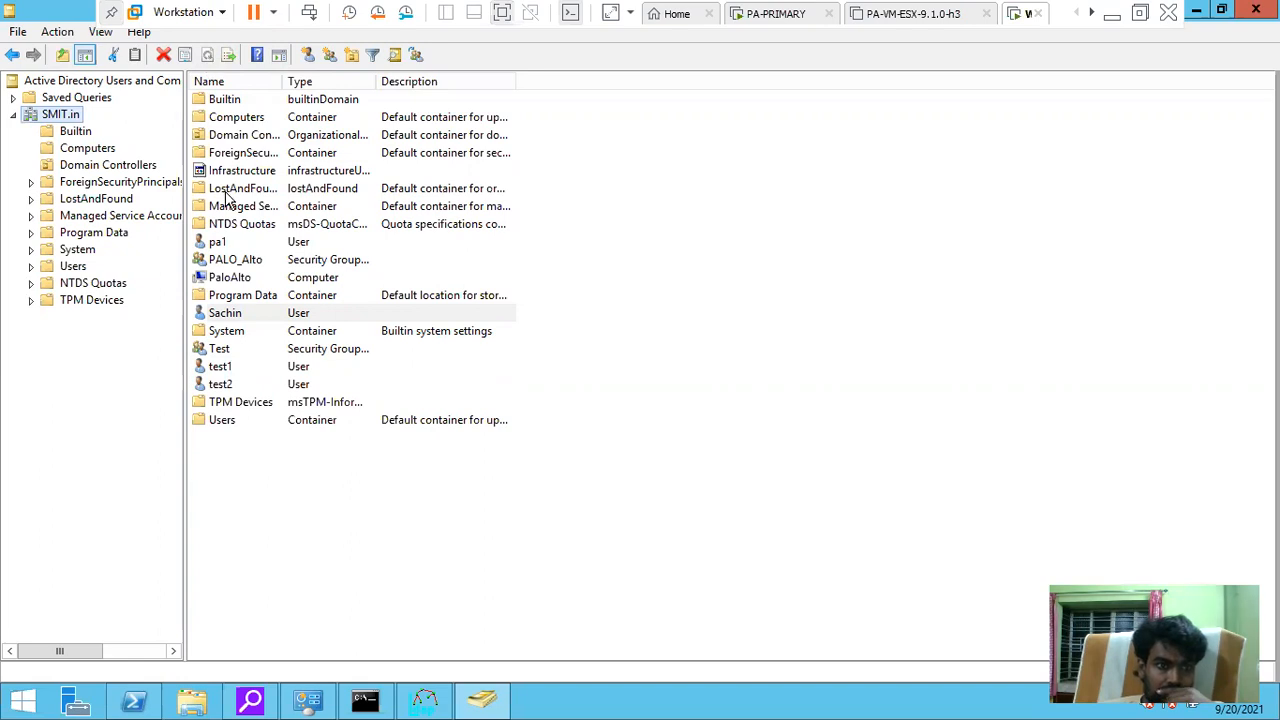
In SMIT.in/Users, start a new user and fill in the first name and logon name
{"action": "left_click", "coordinate": [73, 266]}
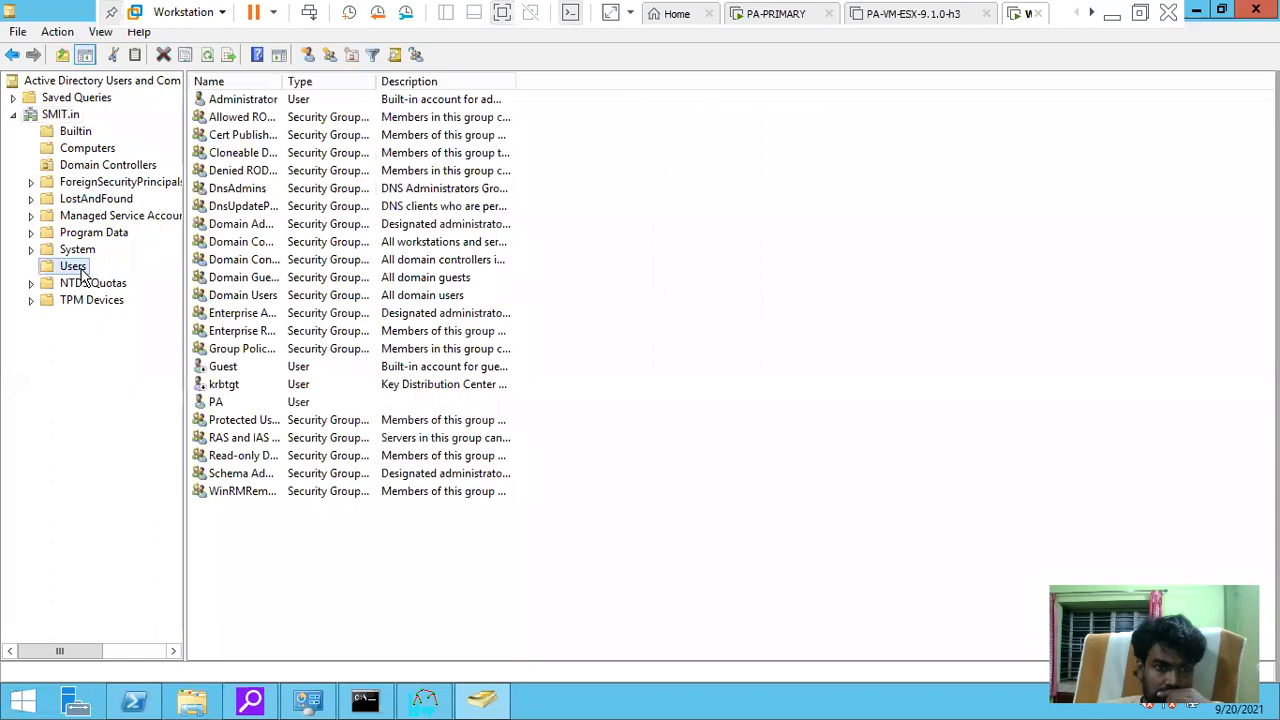
{"action": "left_click", "coordinate": [310, 54]}
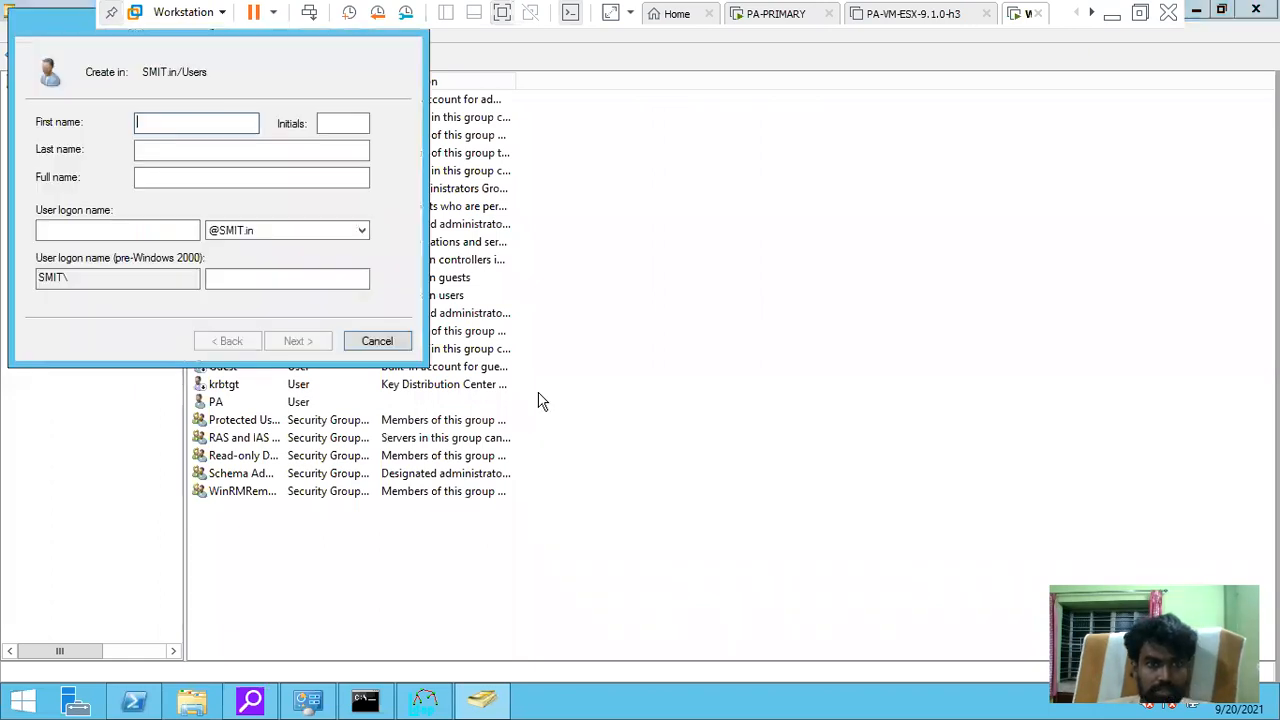
{"action": "type", "text": "sachin"}
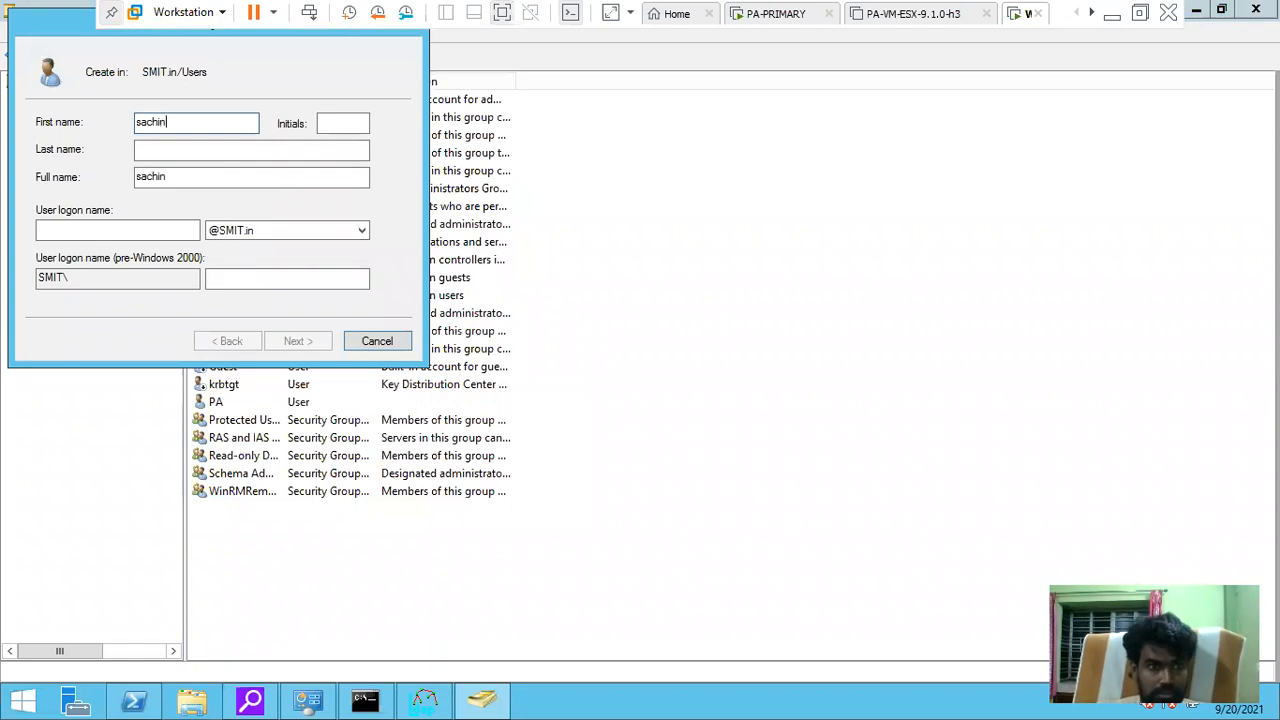
{"action": "key", "text": "Tab"}
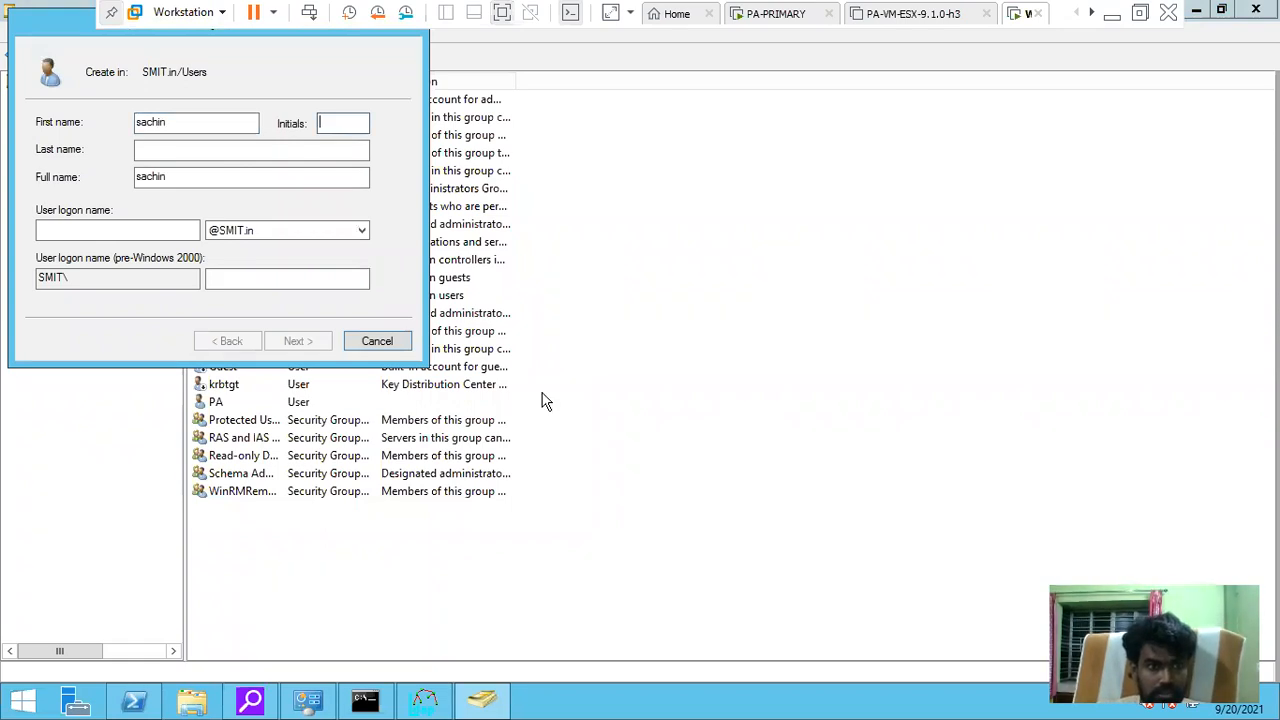
{"action": "type", "text": "scahin"}
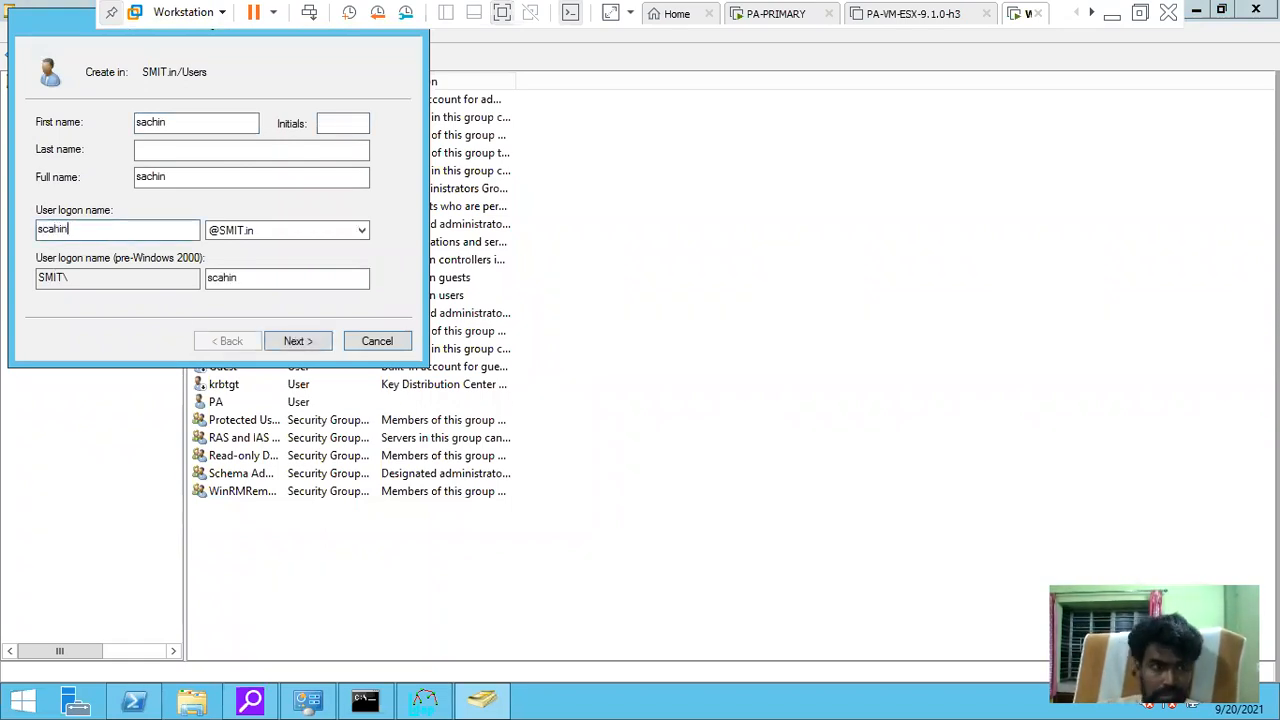
{"action": "left_click", "coordinate": [290, 341]}
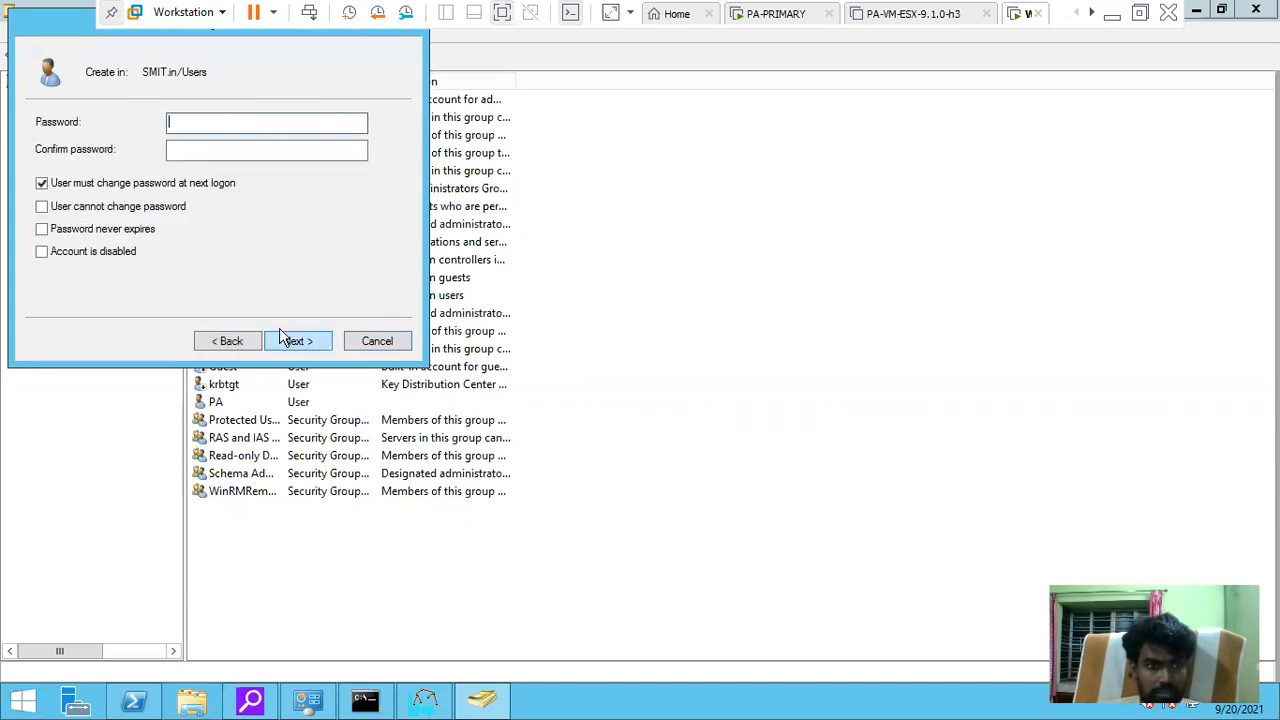
Make the password never expire, enter and confirm it, finish the user, and dismiss the commit status
{"action": "left_click", "coordinate": [42, 229]}
{"action": "left_click", "coordinate": [780, 420]}
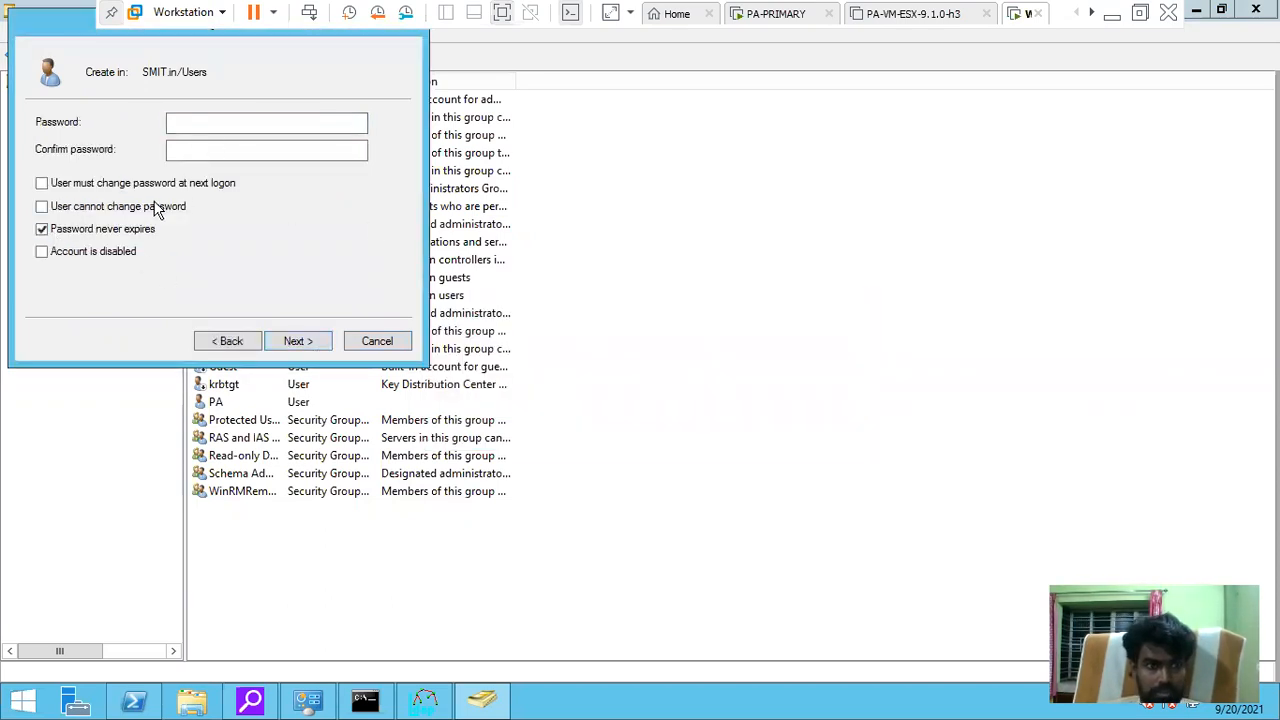
{"action": "left_click", "coordinate": [208, 121]}
{"action": "type", "text": "P"}
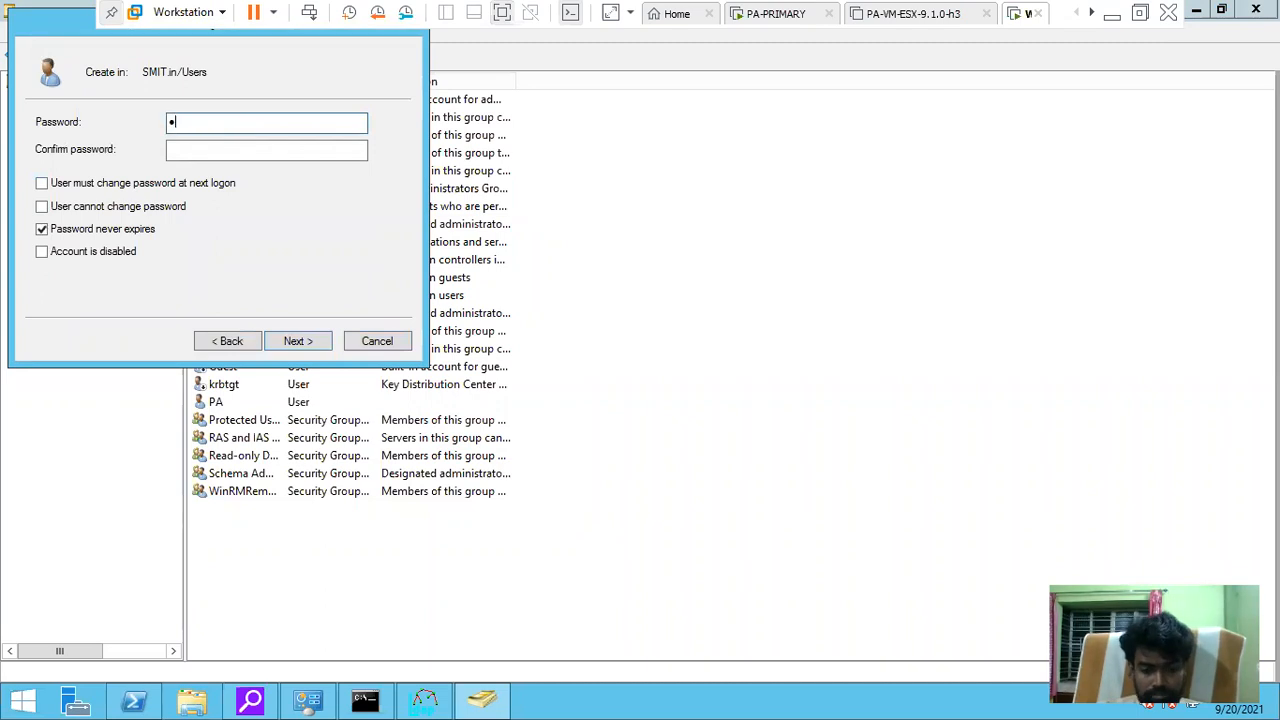
{"action": "key", "text": "Tab"}
{"action": "type", "text": "Password1"}
{"action": "left_click", "coordinate": [316, 347]}
{"action": "left_click", "coordinate": [316, 347]}
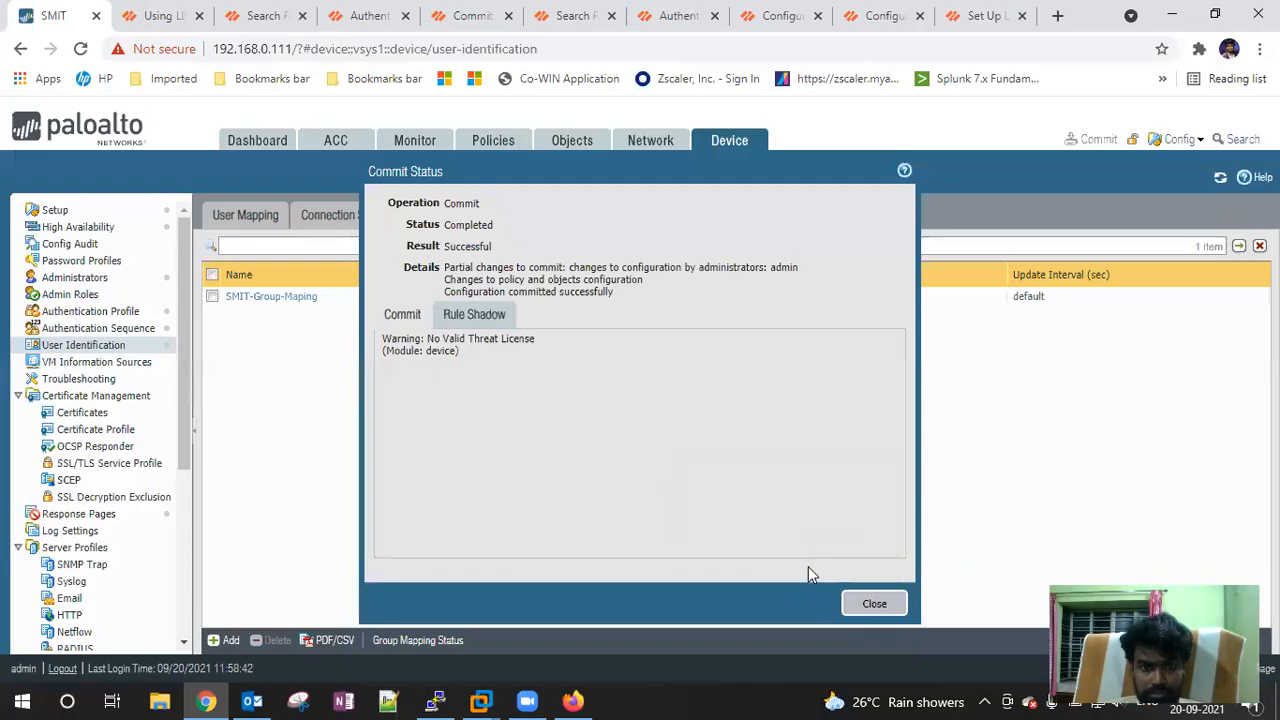
{"action": "left_click", "coordinate": [874, 603]}
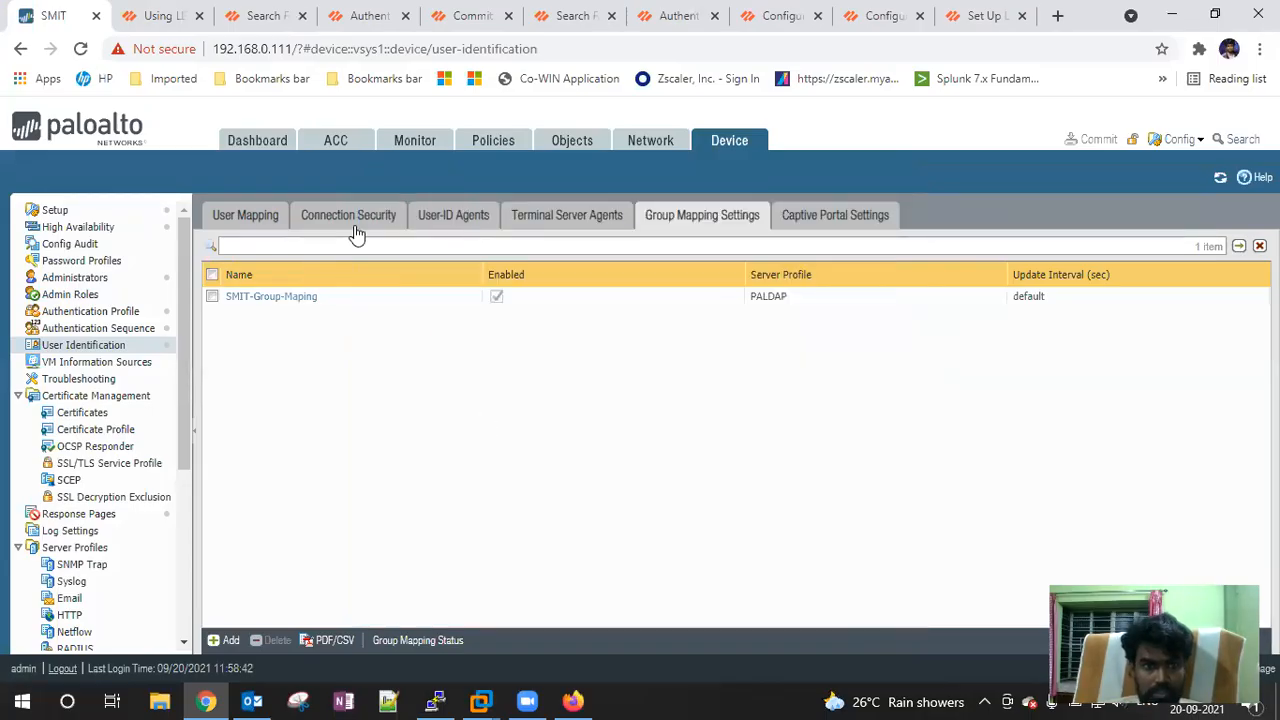
{"action": "left_click", "coordinate": [271, 297]}
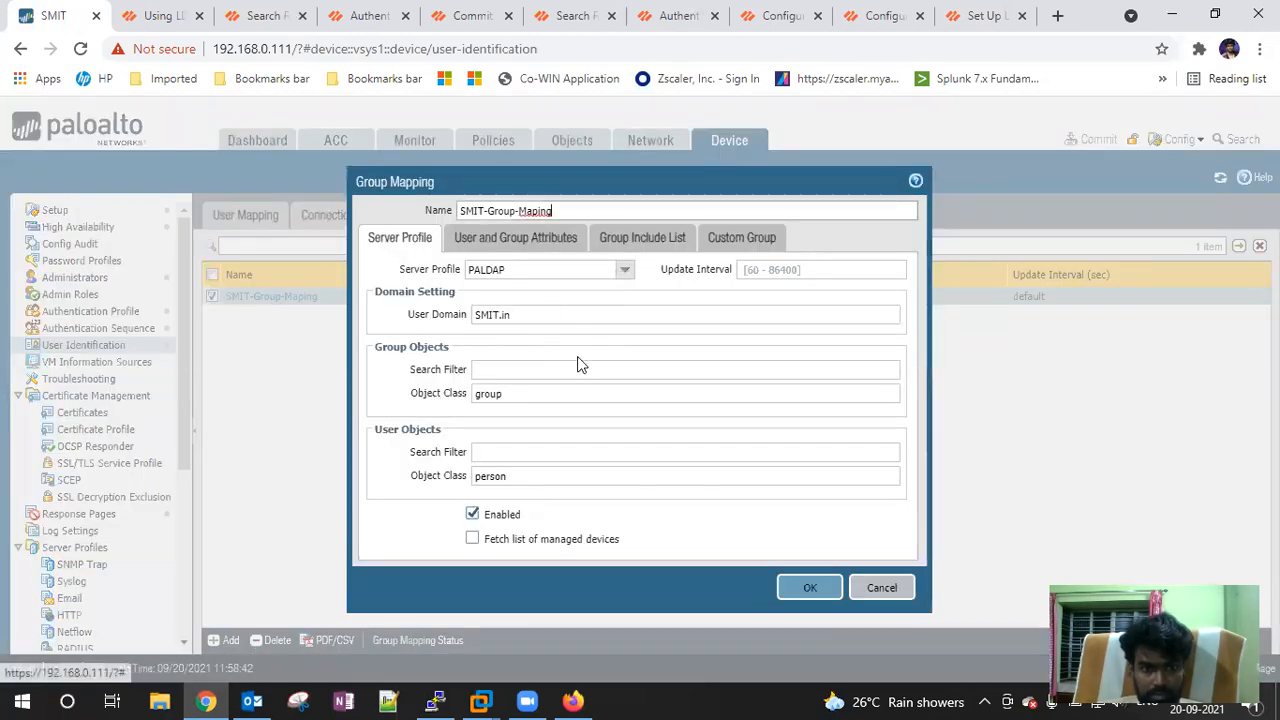
{"action": "left_click", "coordinate": [540, 244]}
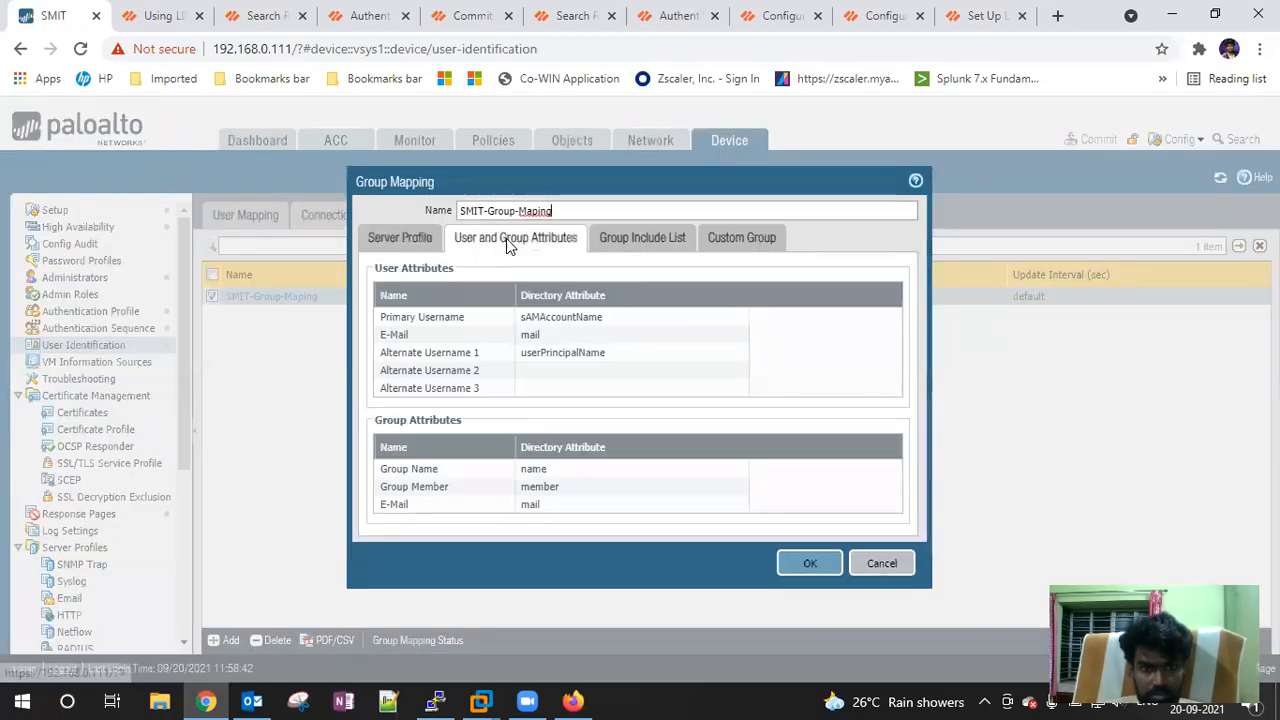
{"action": "left_click", "coordinate": [640, 243]}
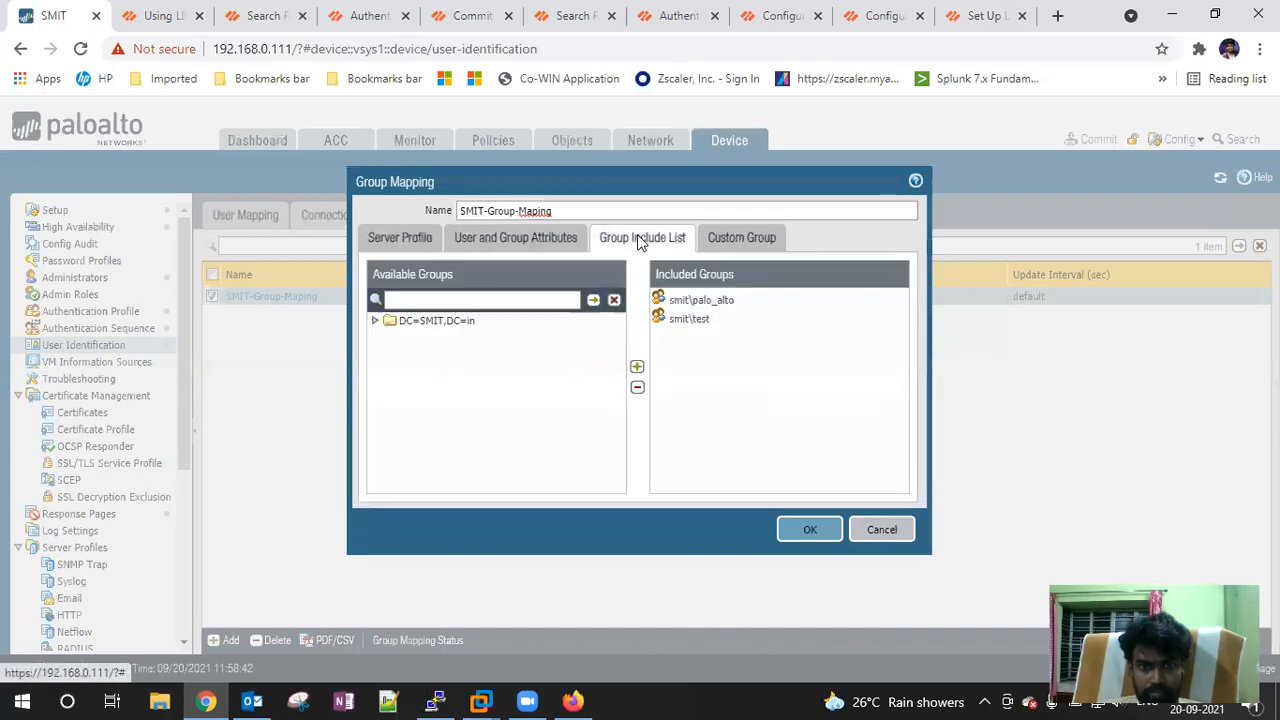
{"action": "left_click", "coordinate": [377, 321]}
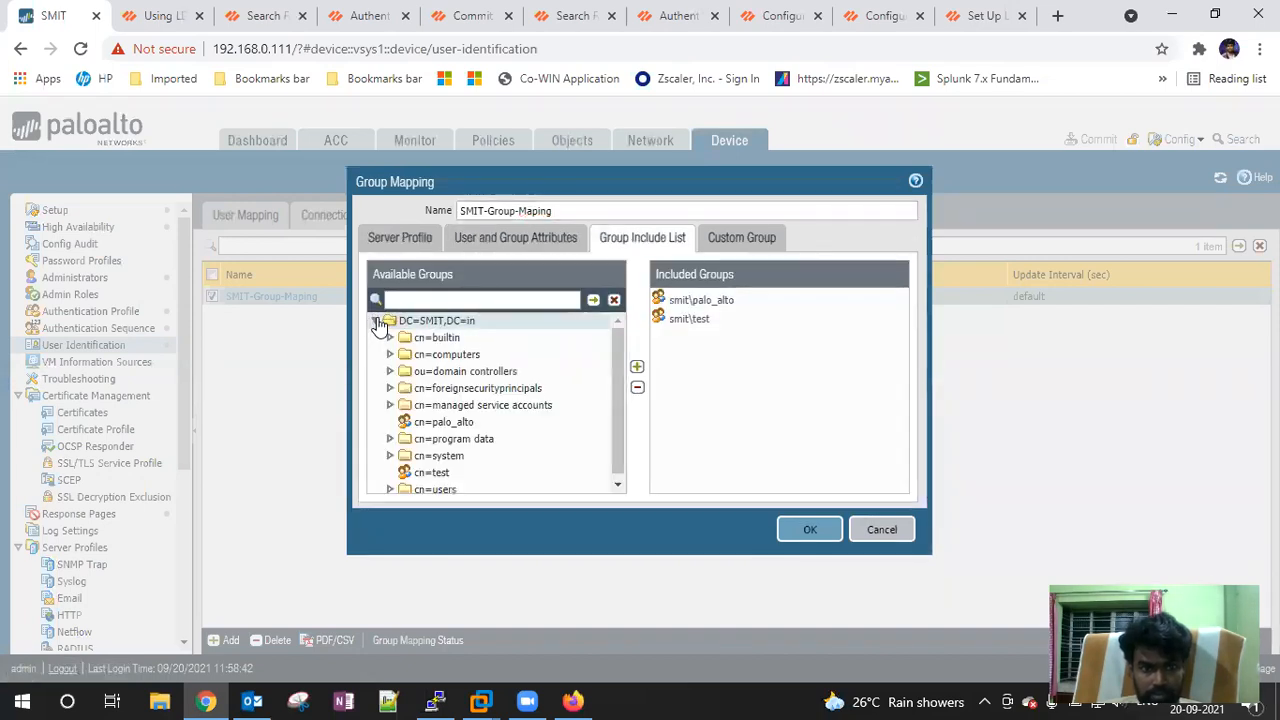
{"action": "left_click", "coordinate": [474, 300]}
{"action": "type", "text": "sac"}
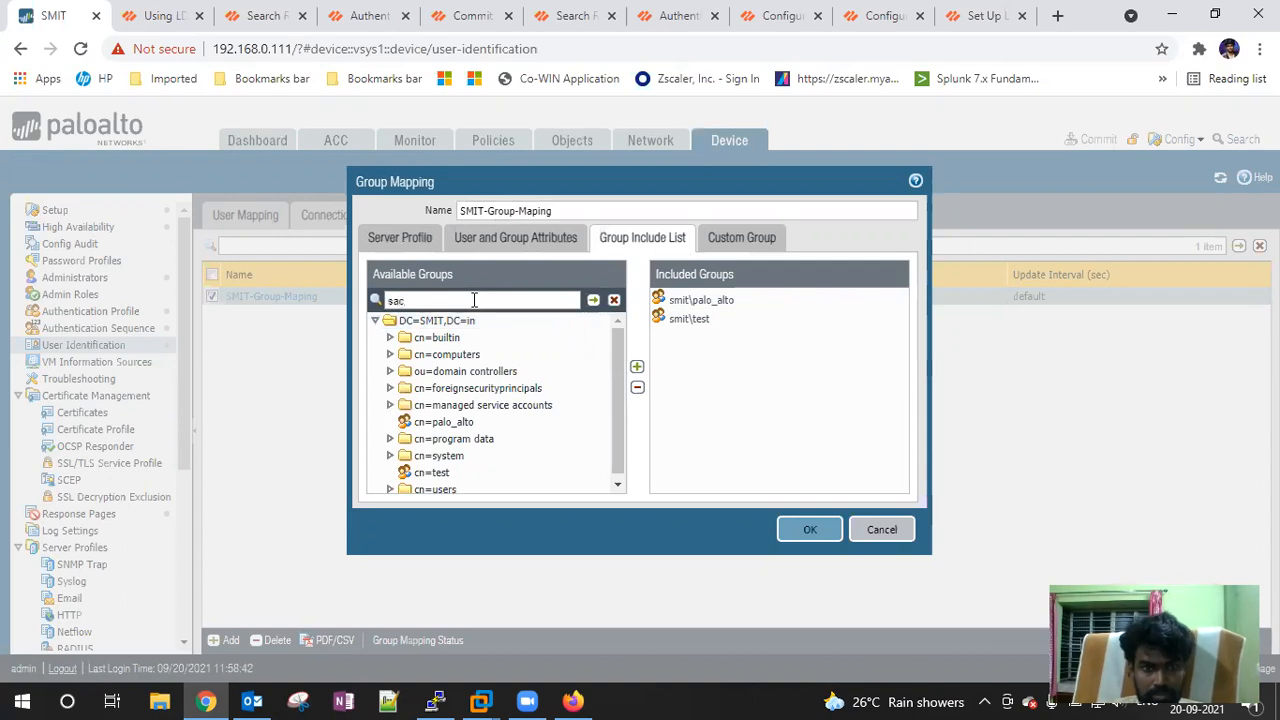
{"action": "left_click", "coordinate": [593, 300]}
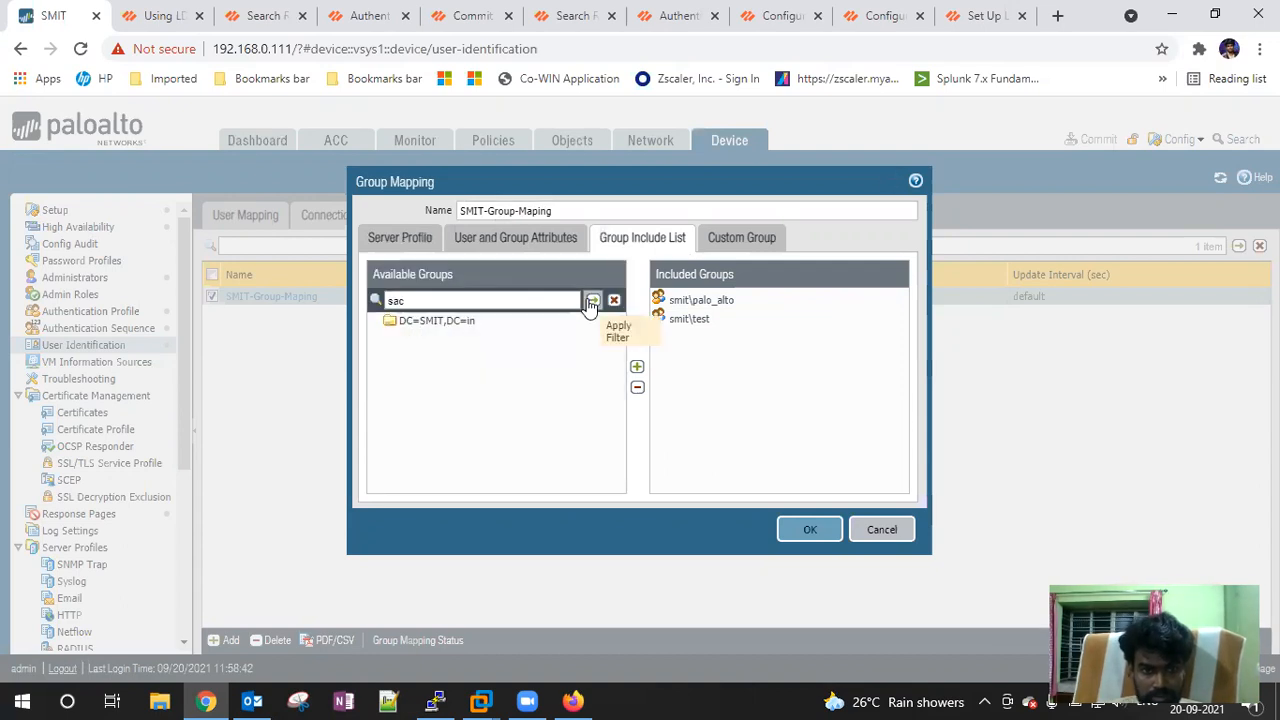
{"action": "left_click", "coordinate": [613, 300]}
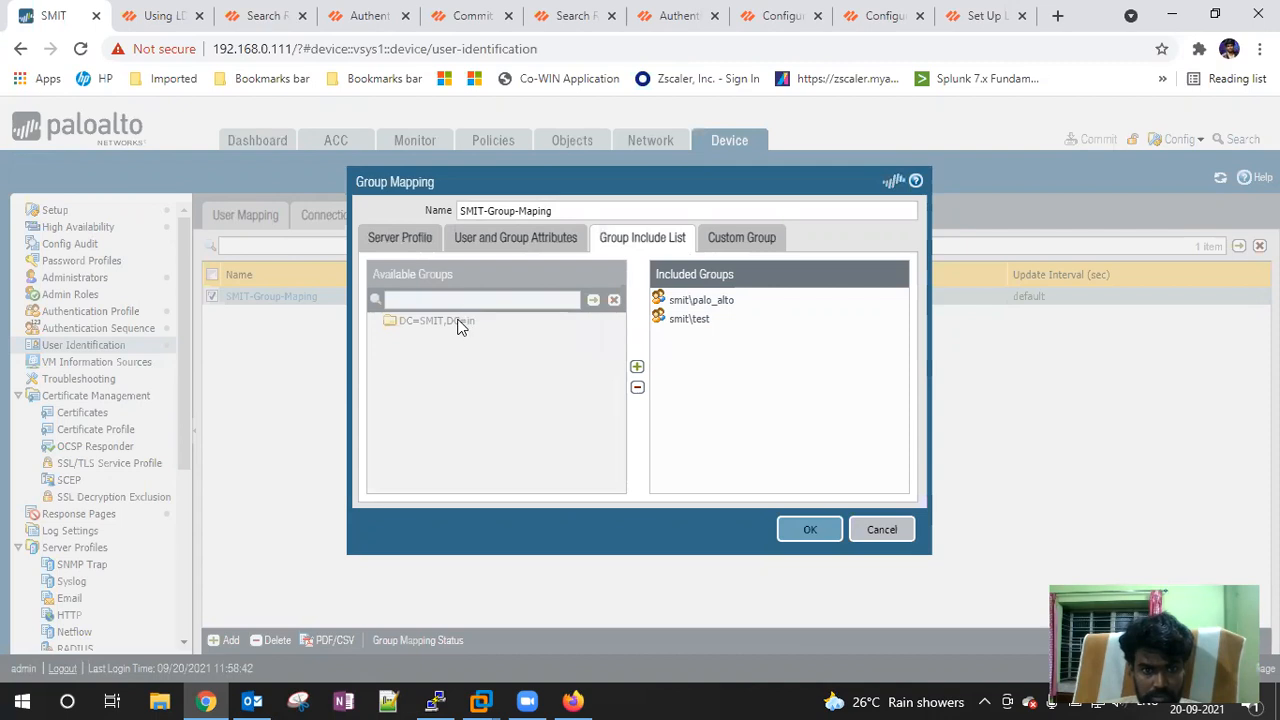
{"action": "mouse_move", "coordinate": [619, 363]}
{"action": "left_mouse_down"}
{"action": "mouse_move", "coordinate": [620, 417]}
{"action": "mouse_move", "coordinate": [619, 381]}
{"action": "left_mouse_up"}
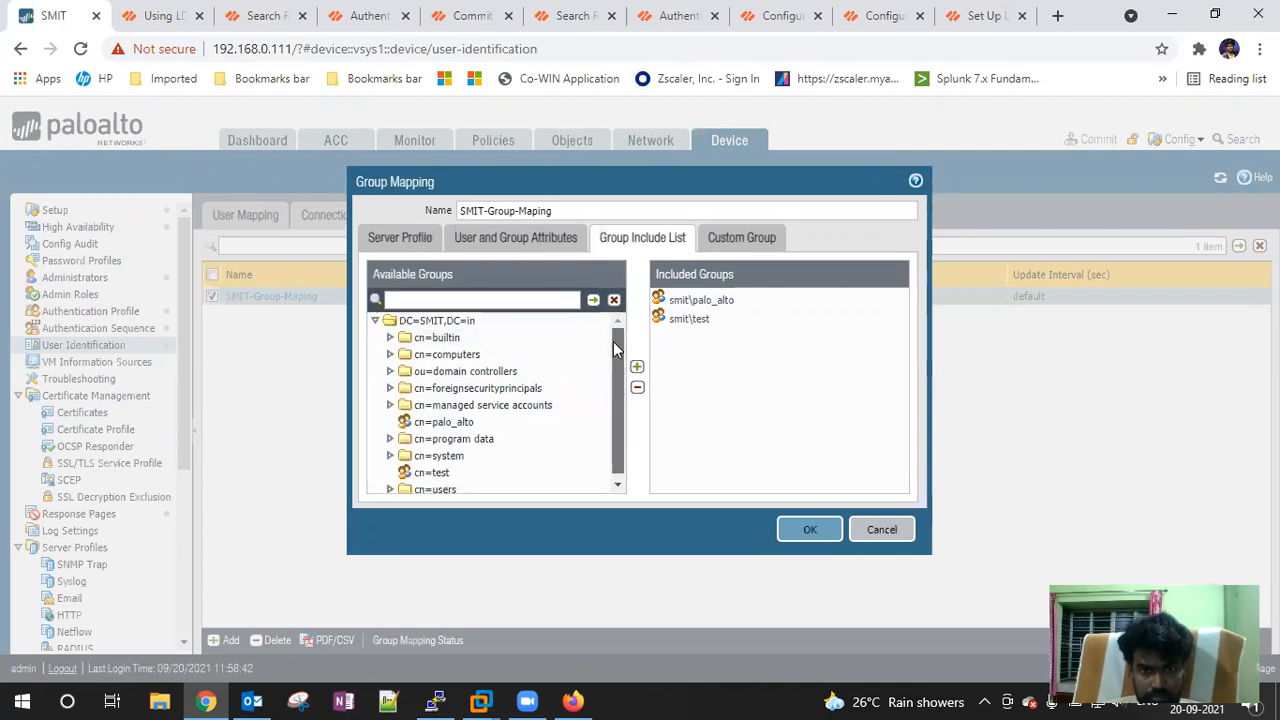
{"action": "mouse_move", "coordinate": [613, 342]}
{"action": "left_mouse_down"}
{"action": "mouse_move", "coordinate": [615, 381]}
{"action": "mouse_move", "coordinate": [617, 362]}
{"action": "left_mouse_up"}
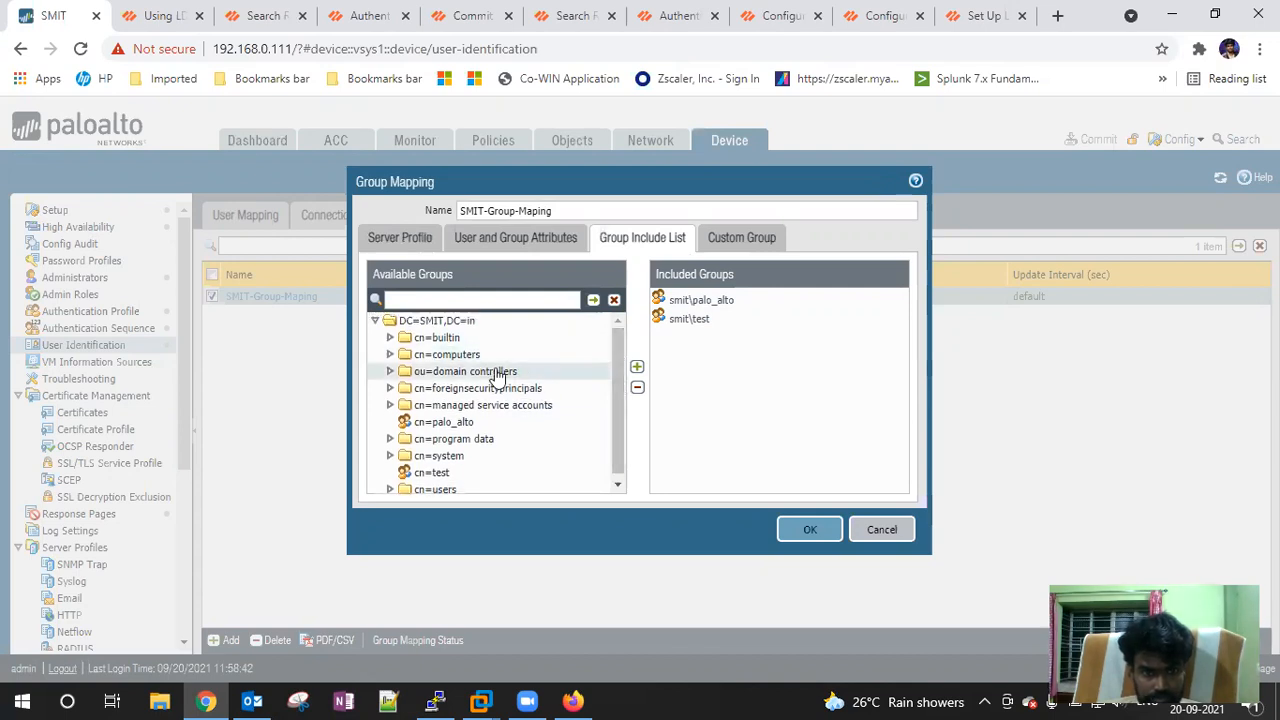
{"action": "left_click", "coordinate": [391, 485]}
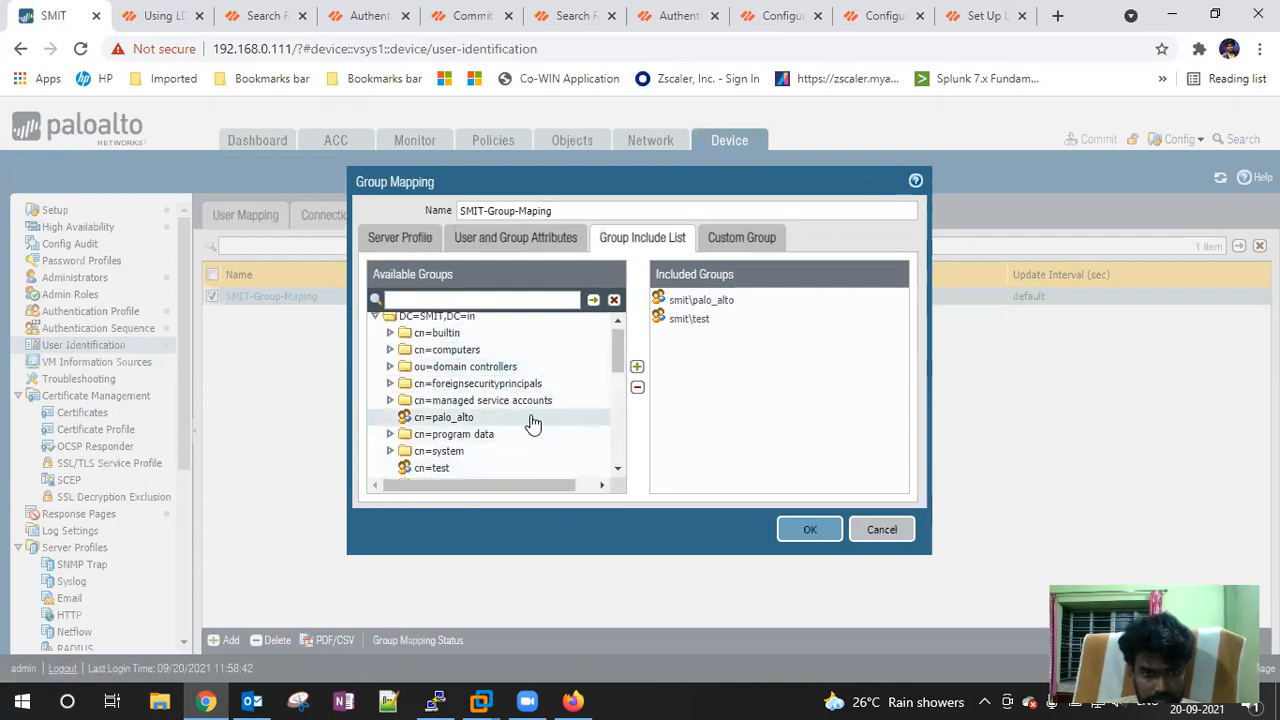
{"action": "scroll", "coordinate": [531, 423], "scroll_direction": "down", "scroll_amount": 5}
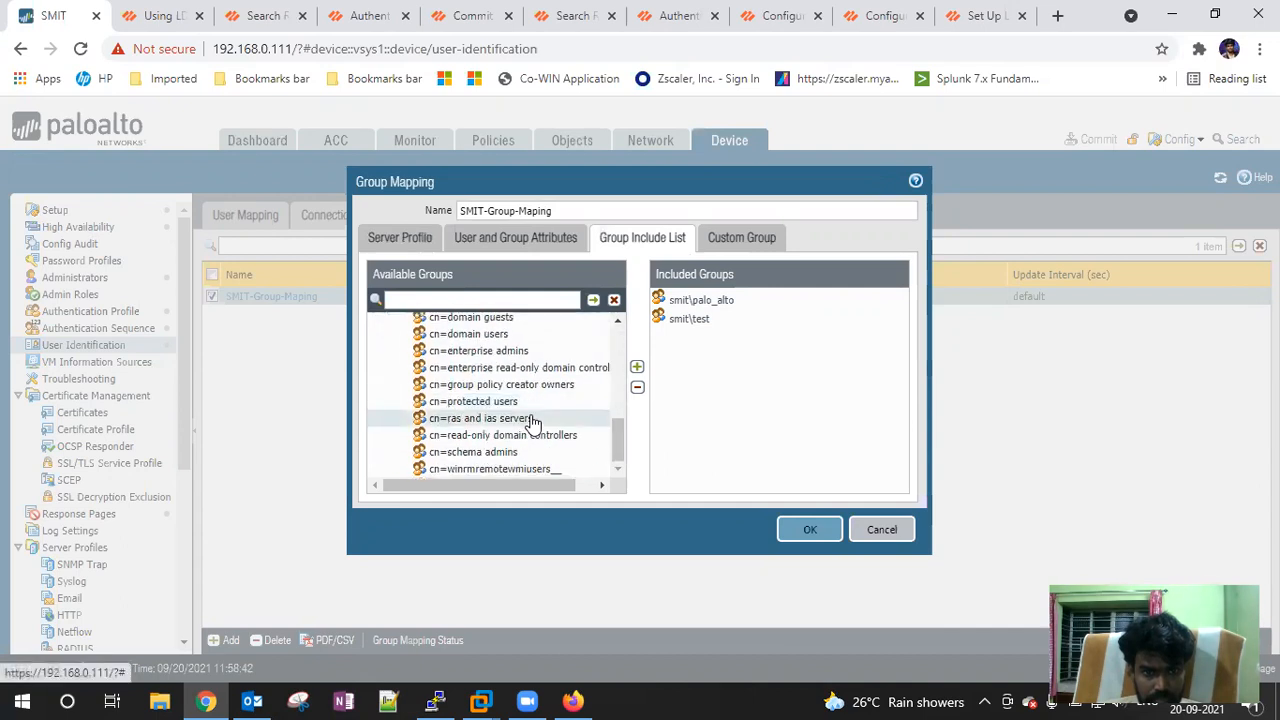
{"action": "scroll", "coordinate": [533, 423], "scroll_direction": "up", "scroll_amount": 5}
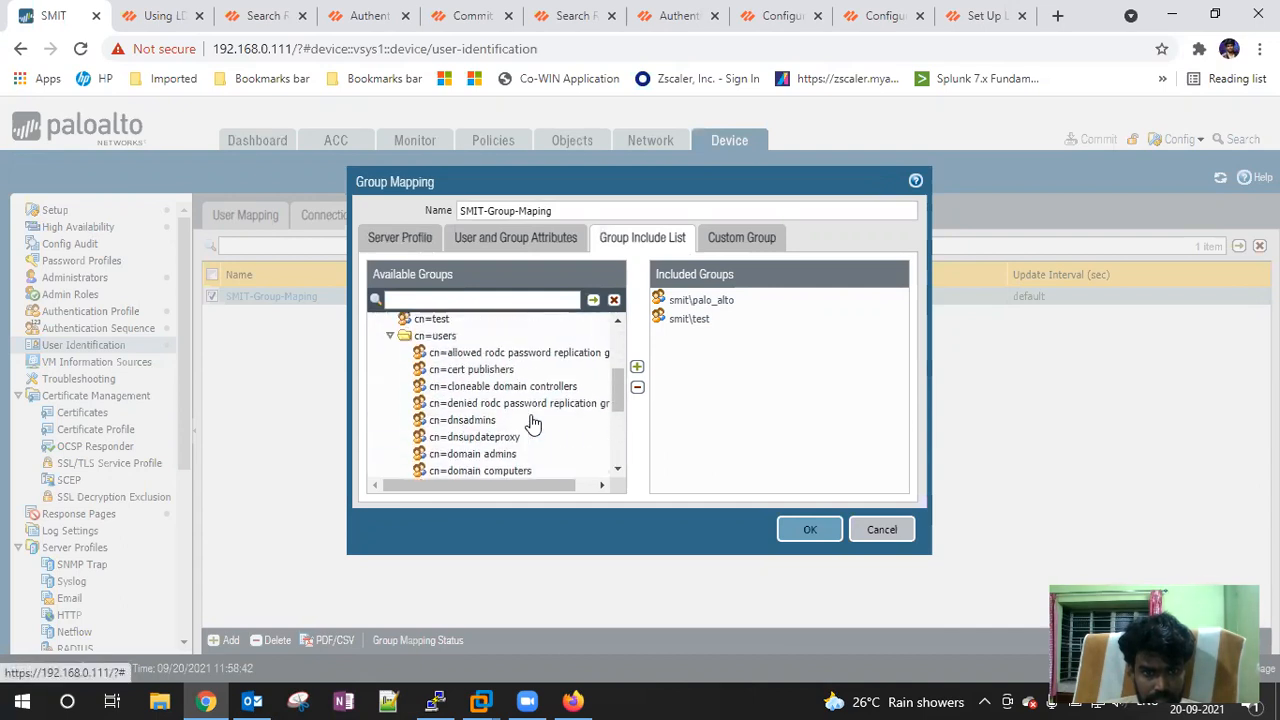
{"action": "scroll", "coordinate": [533, 423], "scroll_direction": "up", "scroll_amount": 2}
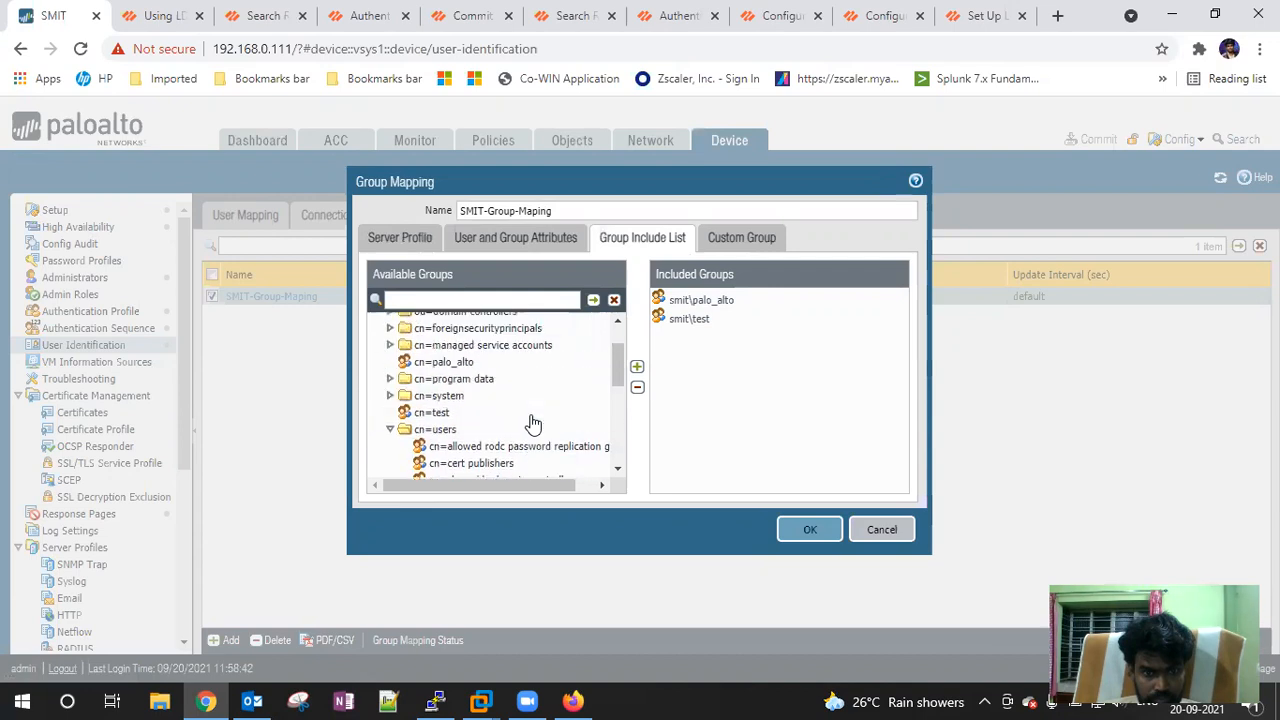
{"action": "scroll", "coordinate": [533, 423], "scroll_direction": "up", "scroll_amount": 2}
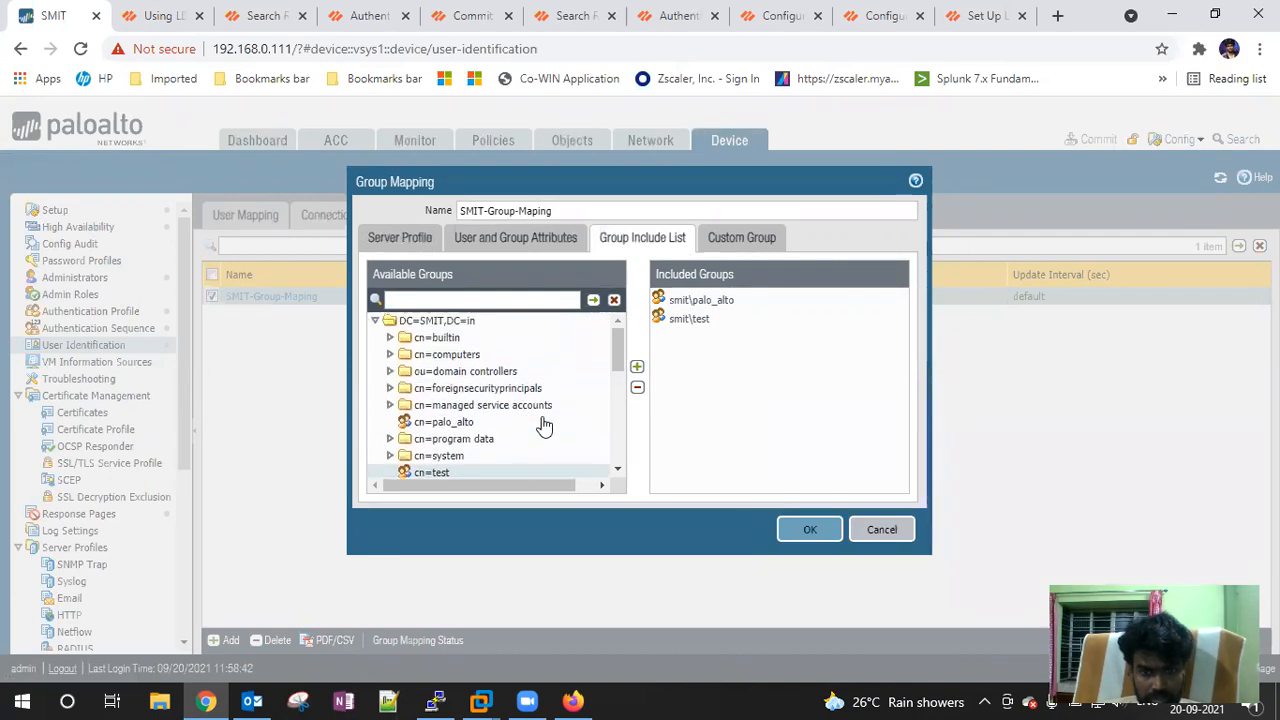
{"action": "left_click", "coordinate": [806, 530]}
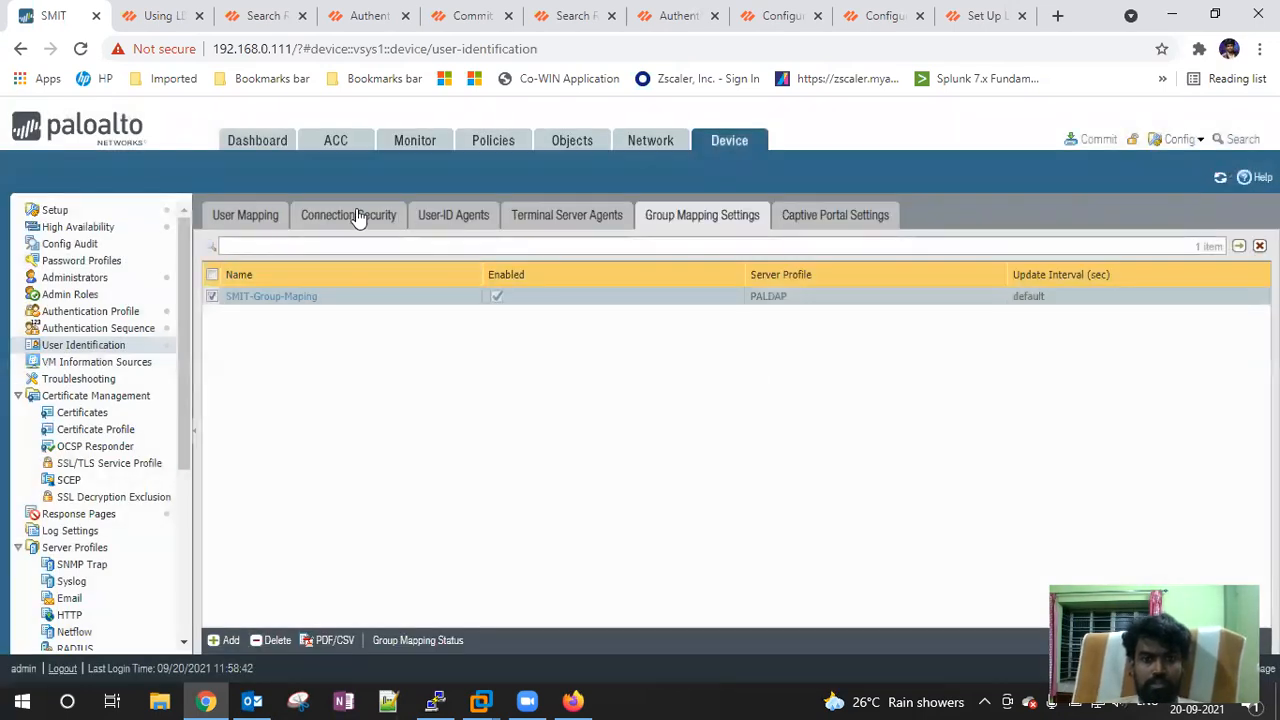
Open the Security rulebase and draft a rule's source users, seeing smit\palo_alto and smit\test offered
{"action": "left_click", "coordinate": [243, 222]}
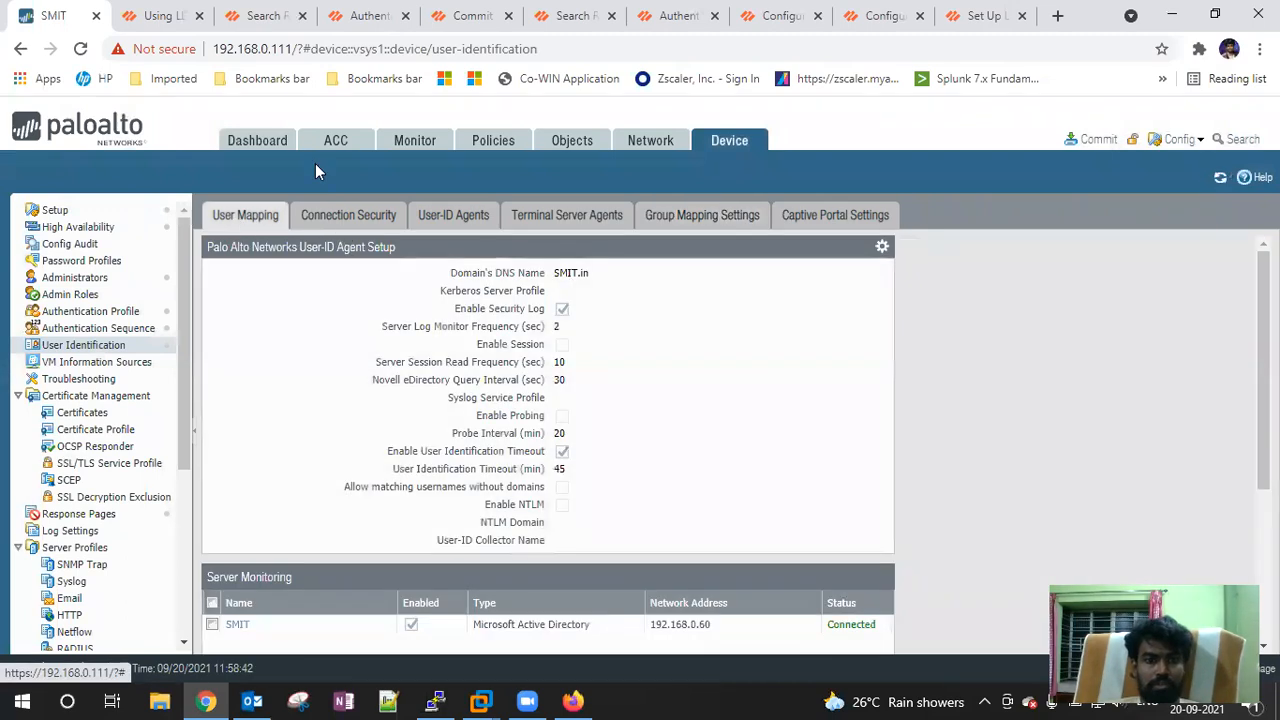
{"action": "left_click", "coordinate": [442, 148]}
{"action": "left_click", "coordinate": [505, 146]}
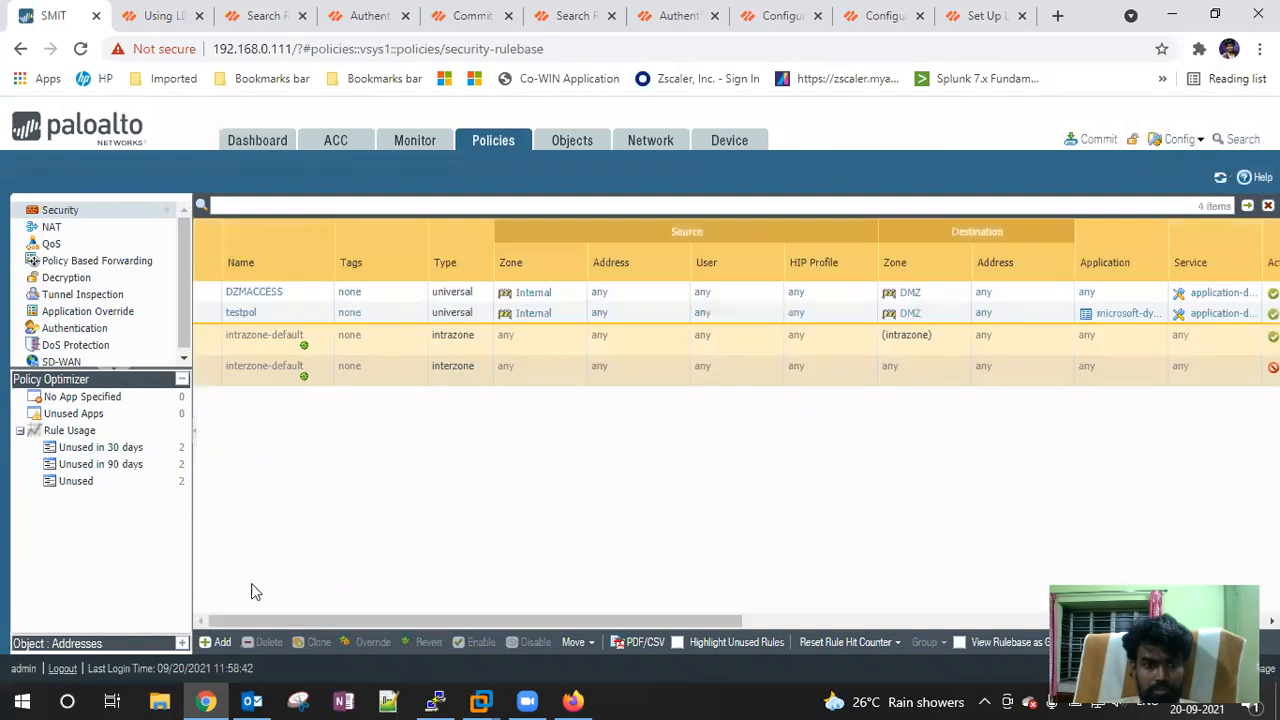
{"action": "left_click", "coordinate": [216, 642]}
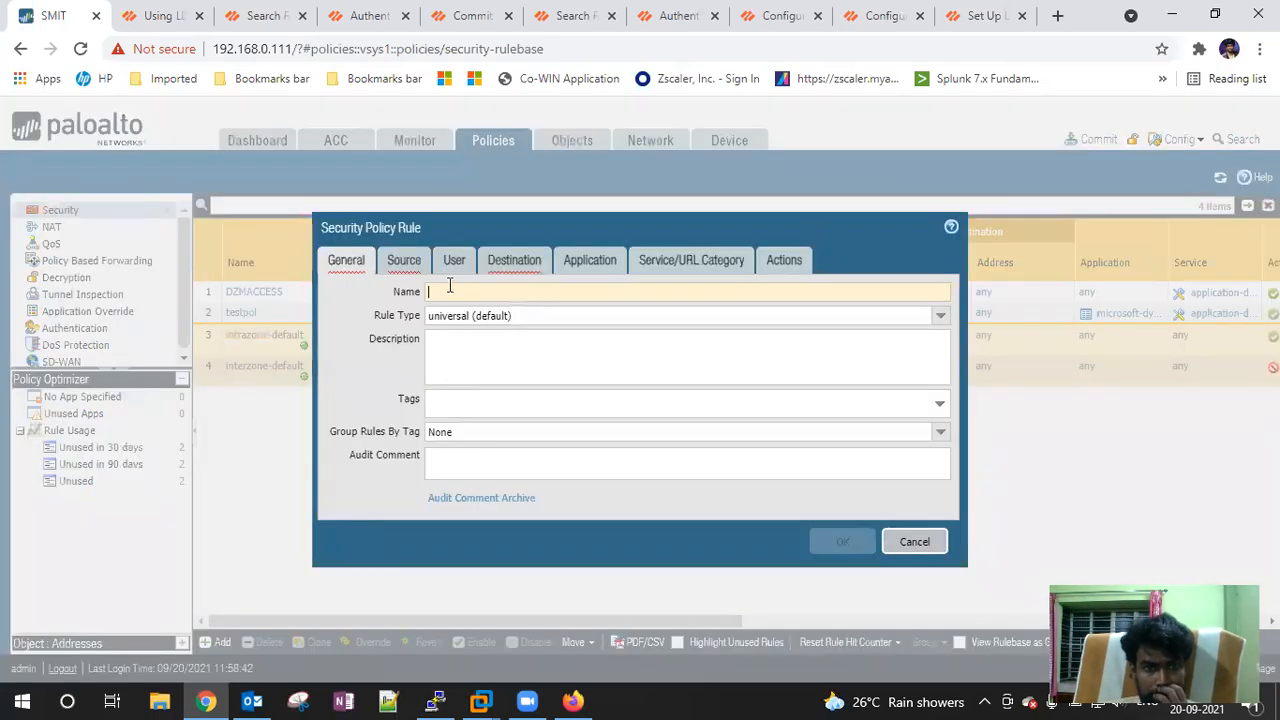
{"action": "left_click", "coordinate": [453, 262]}
{"action": "left_click", "coordinate": [350, 493]}
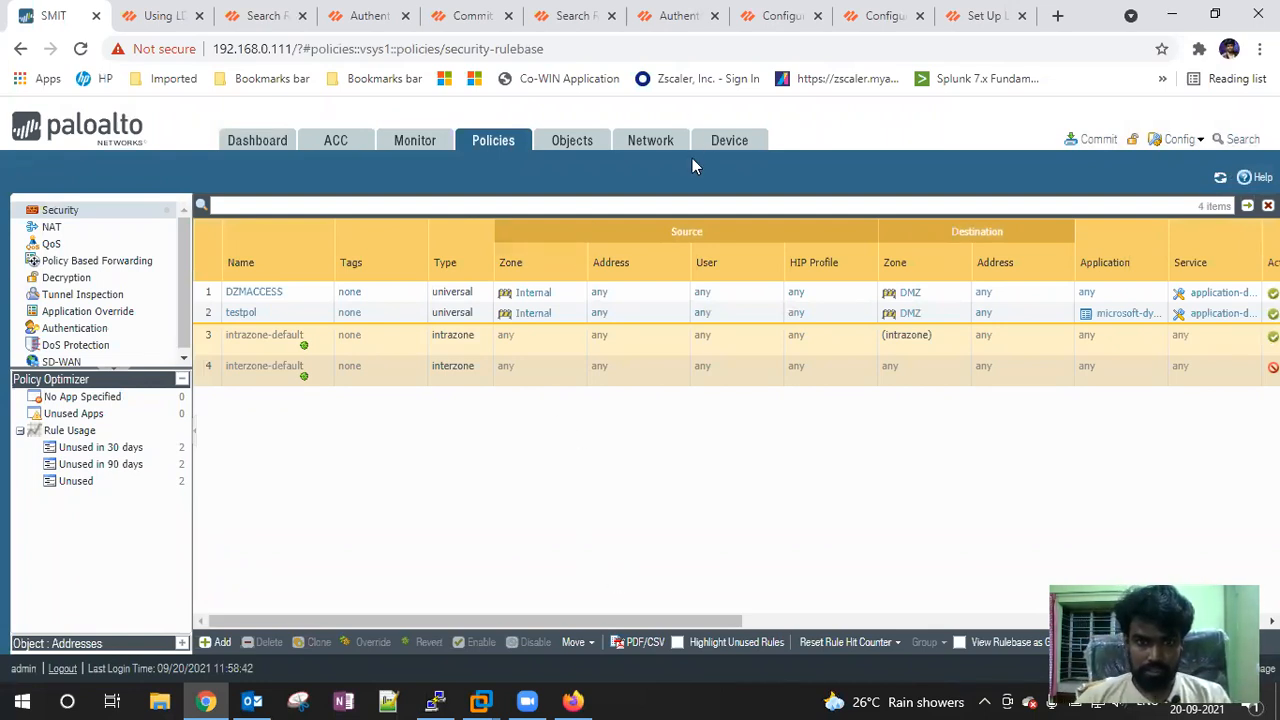
{"action": "left_click", "coordinate": [573, 701]}
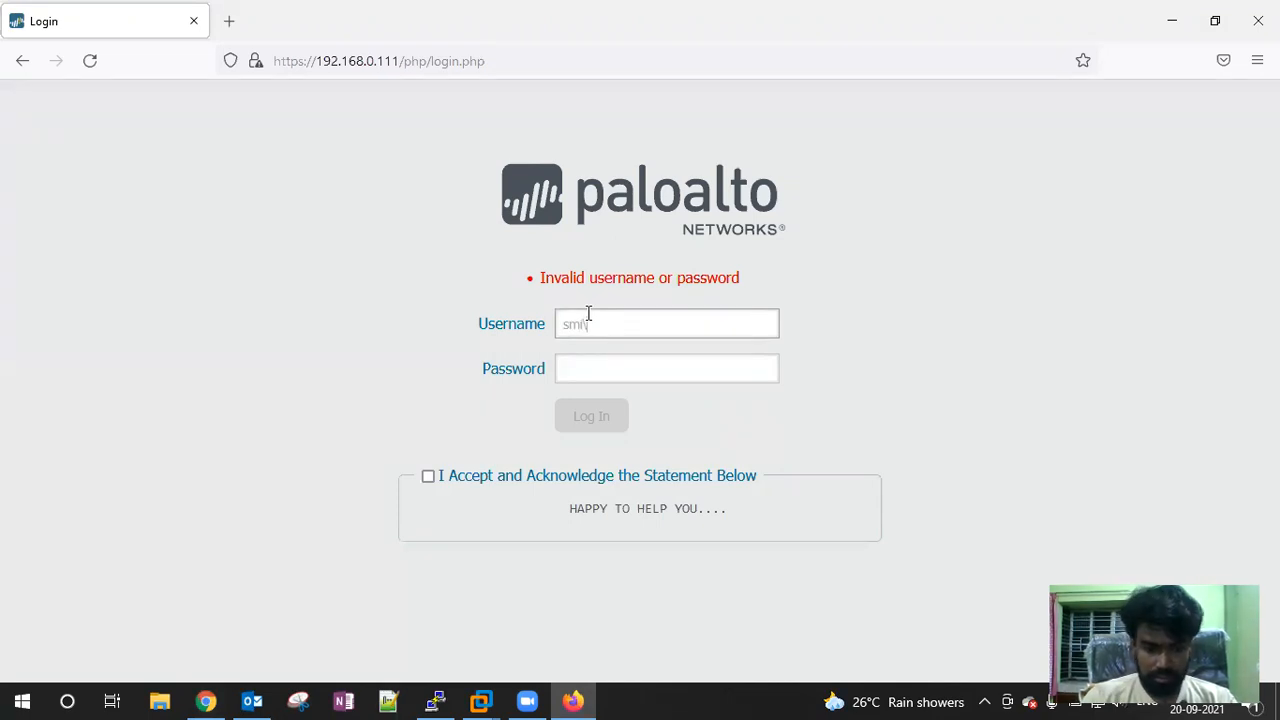
Complete the username on the firewall login page, then bring up the WIN12-NEW virtual machine
{"action": "type", "text": "tes"}
{"action": "key", "text": "Tab"}
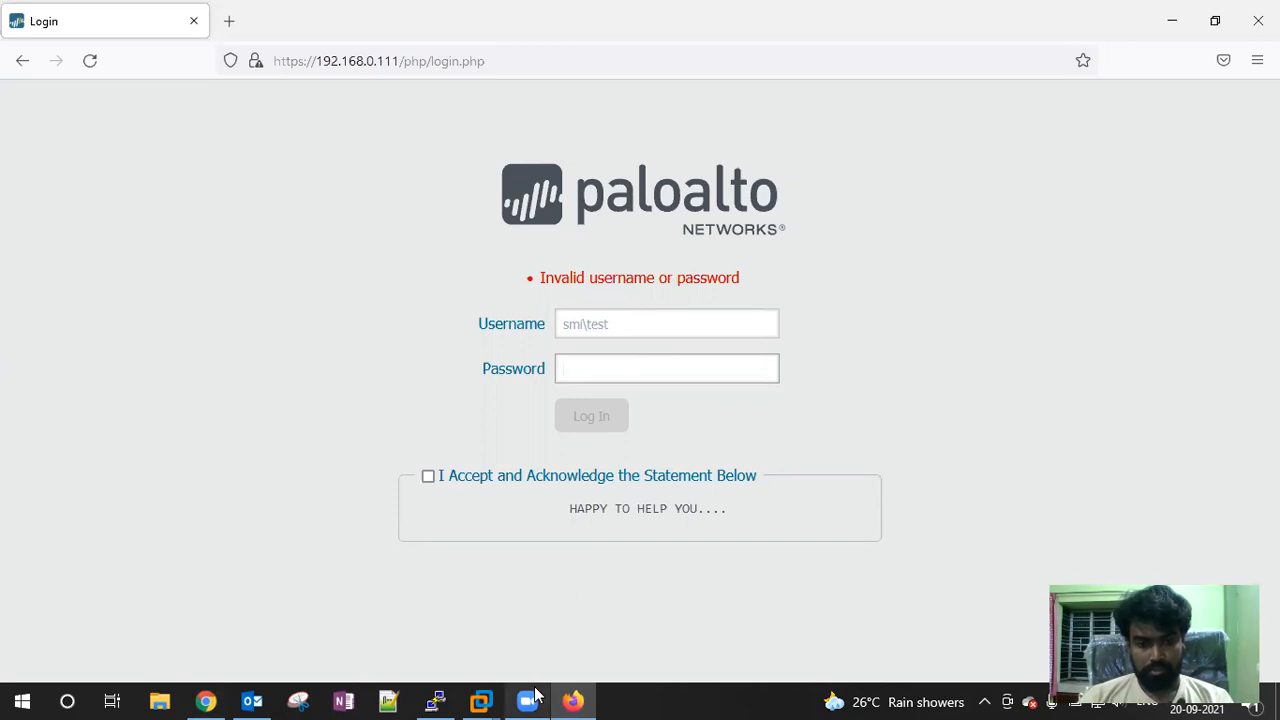
{"action": "mouse_move", "coordinate": [488, 700]}
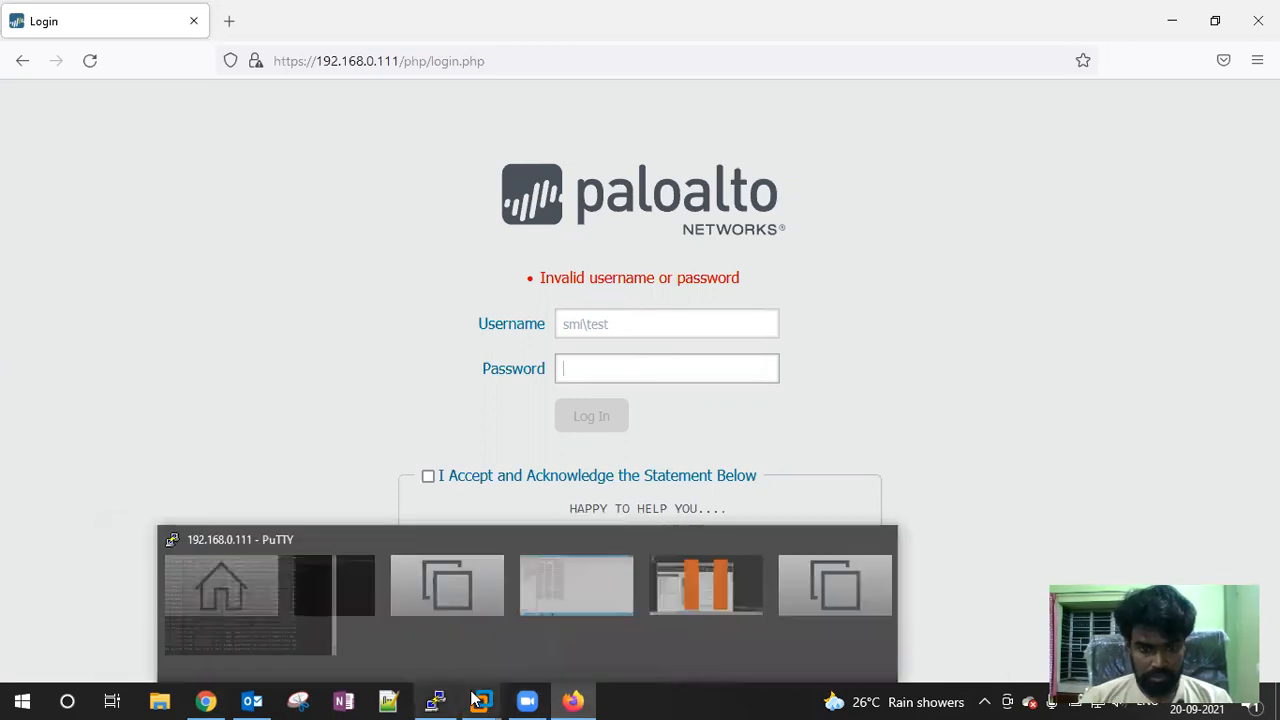
{"action": "left_click", "coordinate": [838, 526]}
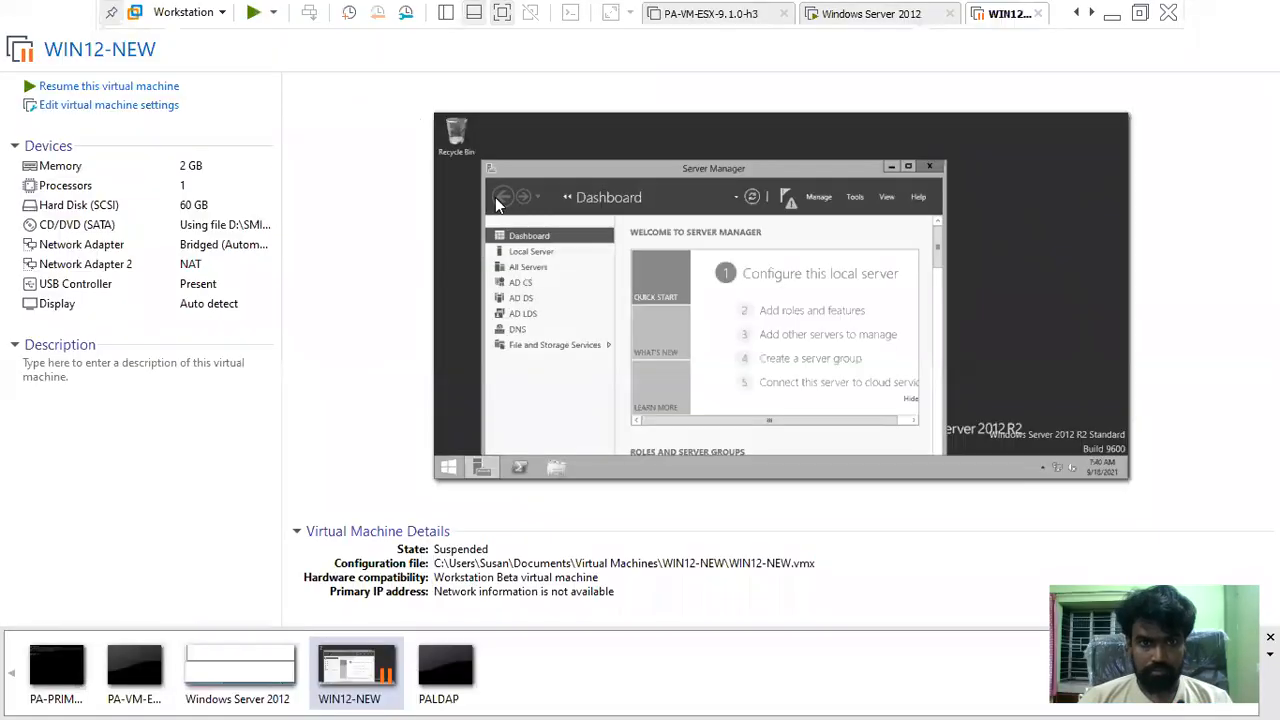
List the SMIT.in domain's objects in AD Users and Computers, then minimise VMware to the host
{"action": "left_click", "coordinate": [870, 16]}
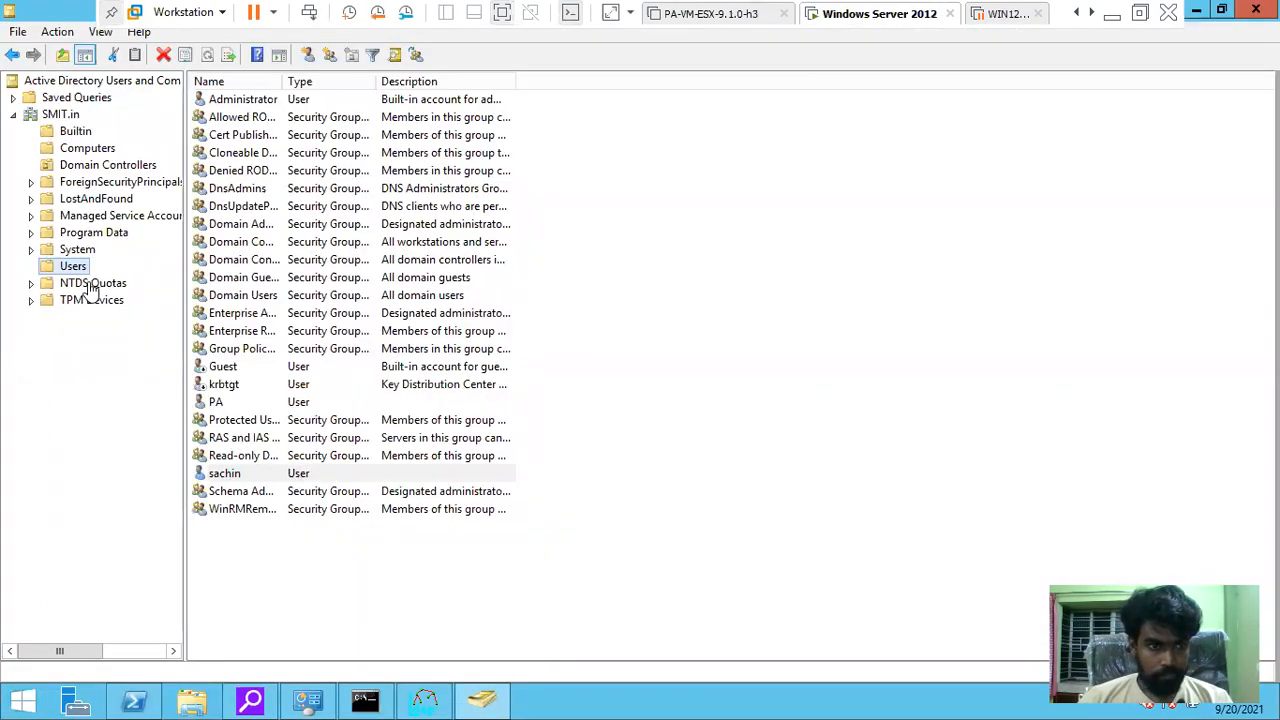
{"action": "left_click", "coordinate": [60, 116]}
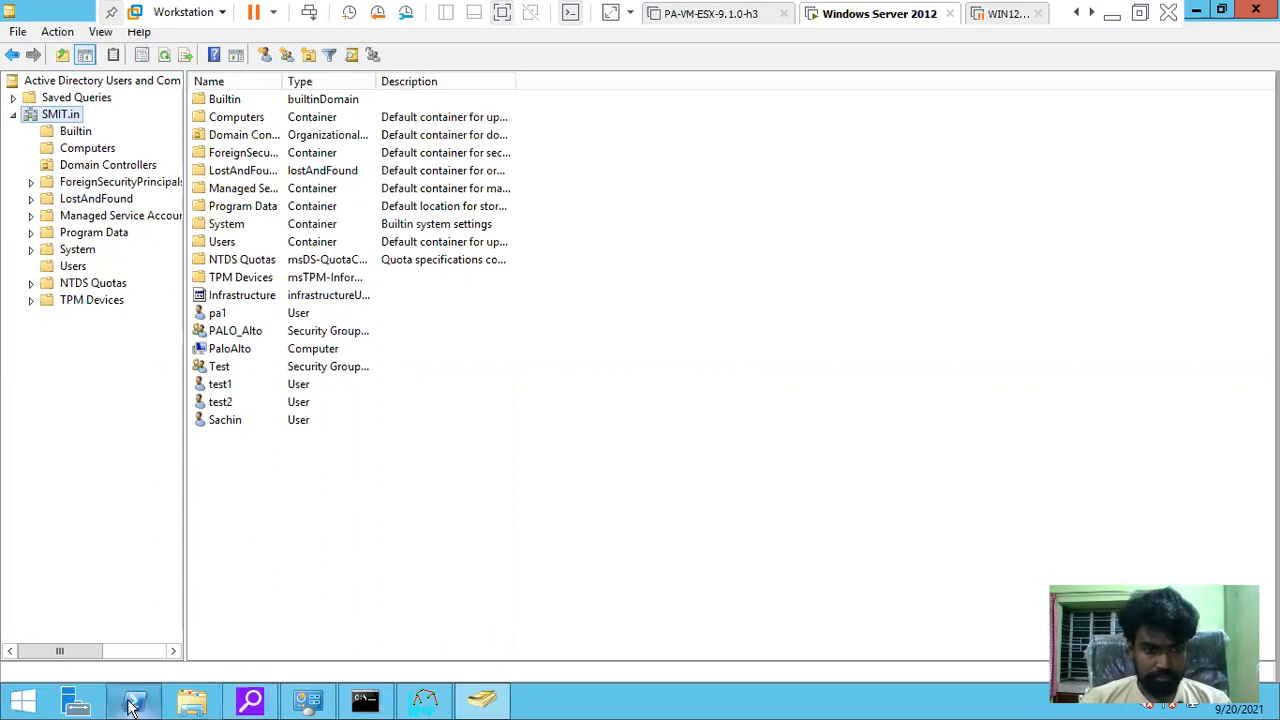
{"action": "left_click", "coordinate": [1111, 18]}
Open SMIT-Group-Maping in Group Mapping Settings and confirm smit\palo_alto and smit\test are included
{"action": "mouse_move", "coordinate": [436, 697]}
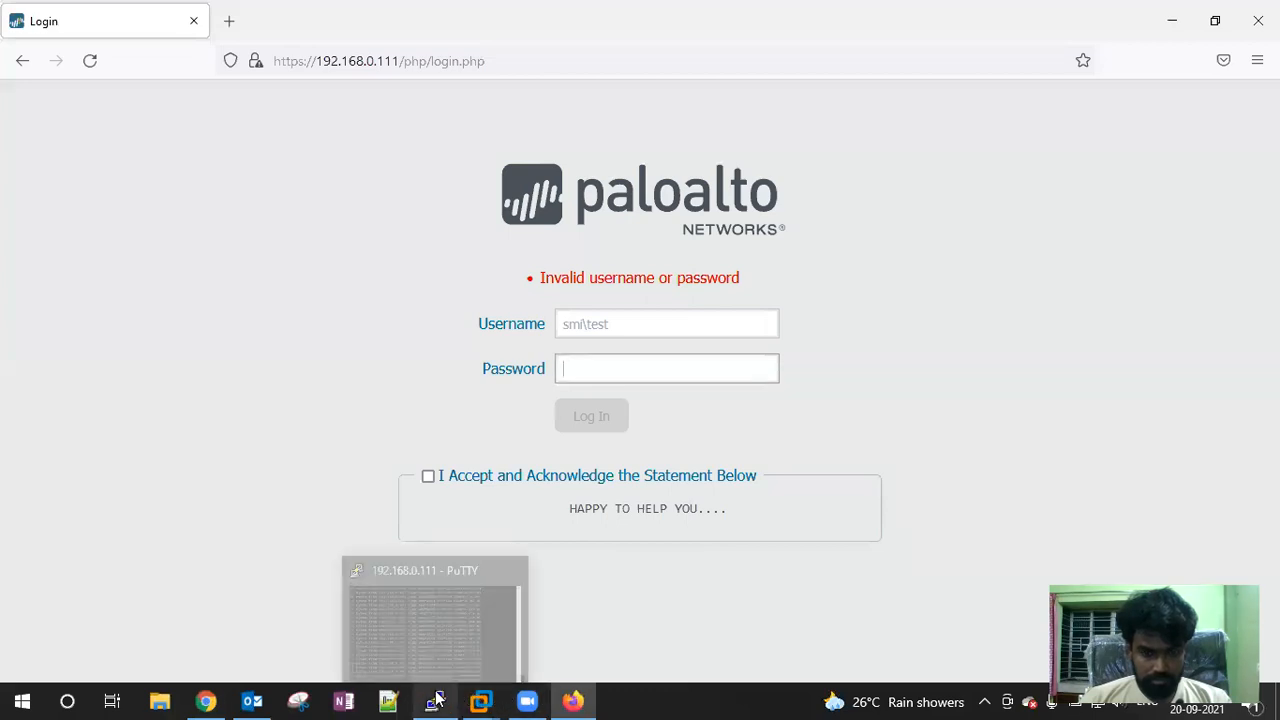
{"action": "left_click", "coordinate": [205, 701]}
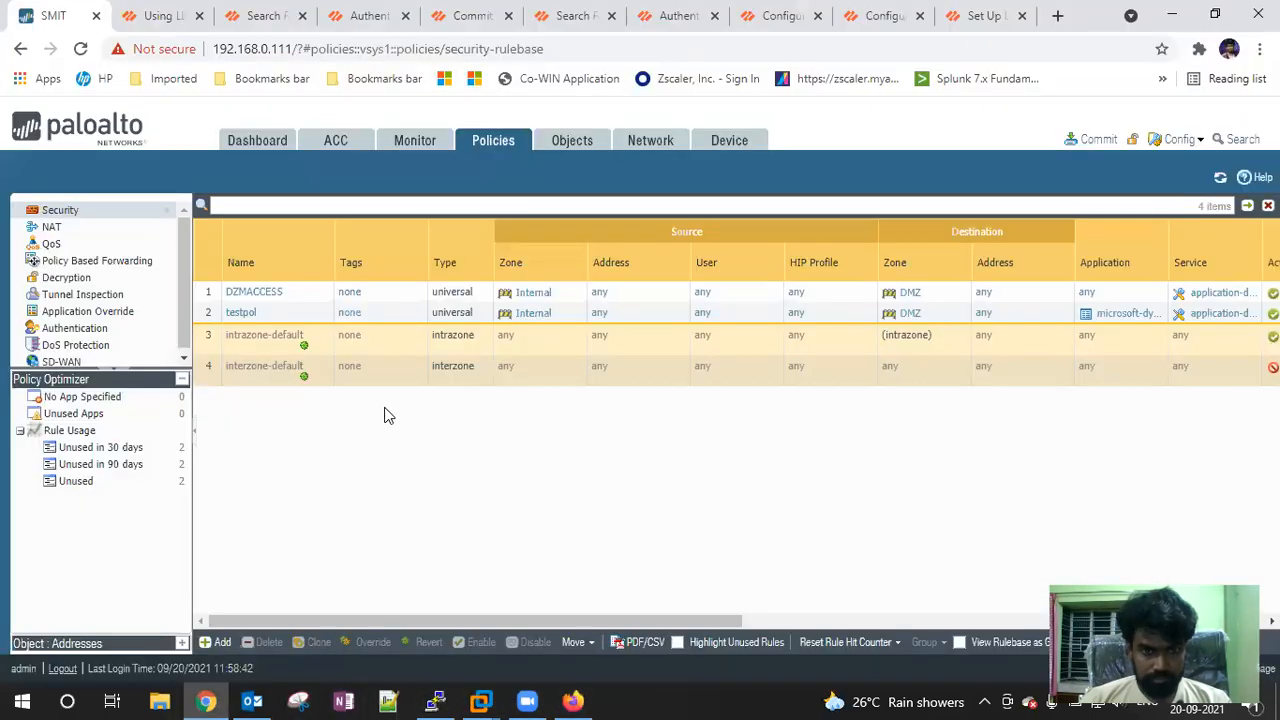
{"action": "left_click", "coordinate": [740, 138]}
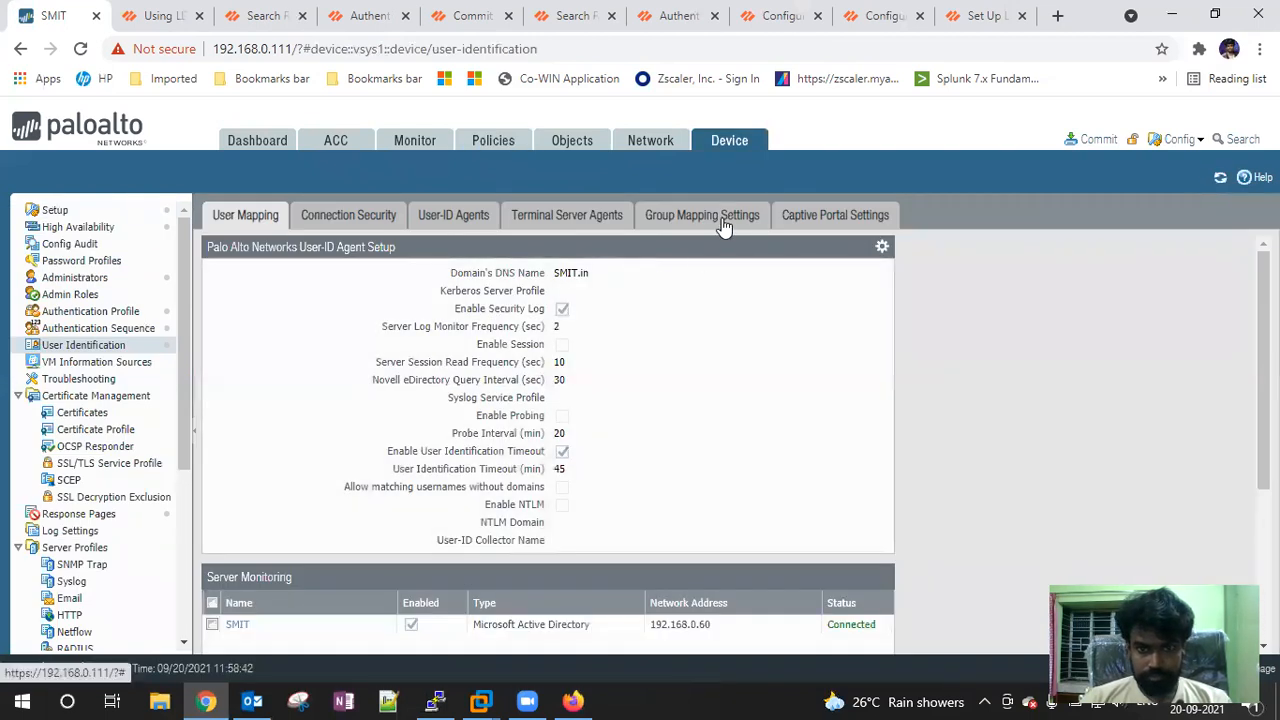
{"action": "left_click", "coordinate": [722, 222]}
{"action": "left_click", "coordinate": [281, 295]}
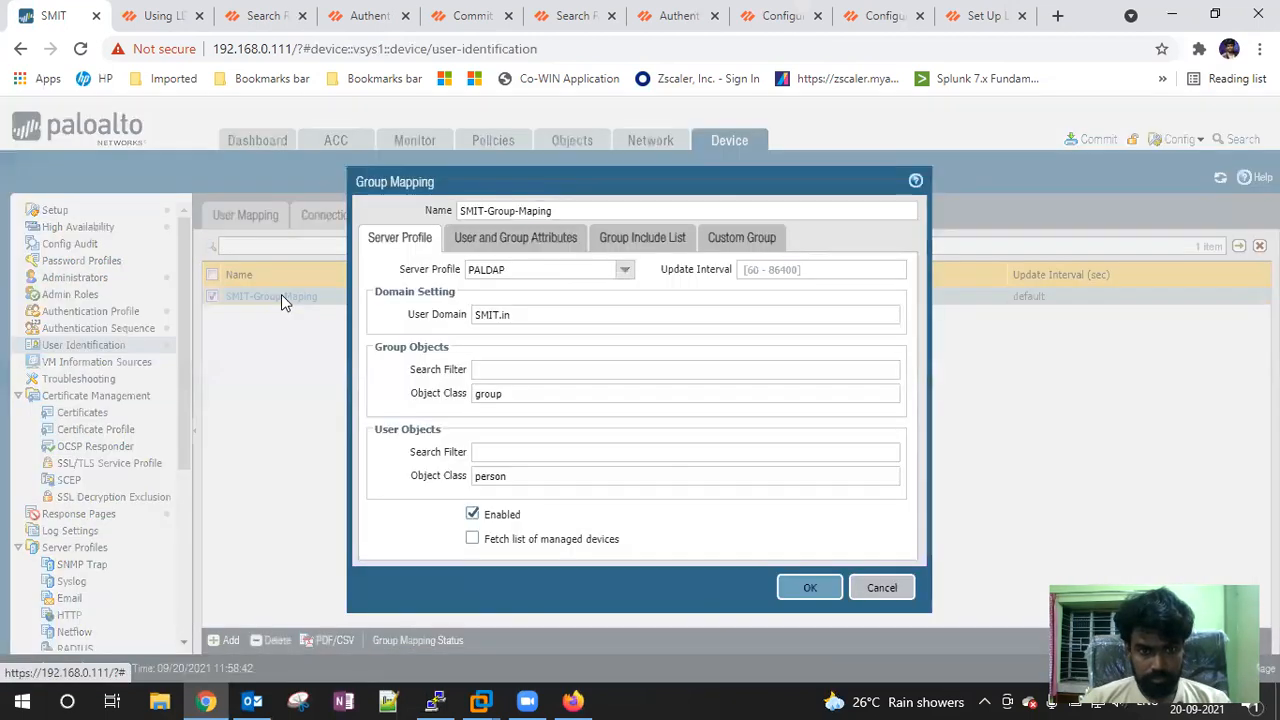
{"action": "left_click", "coordinate": [500, 244]}
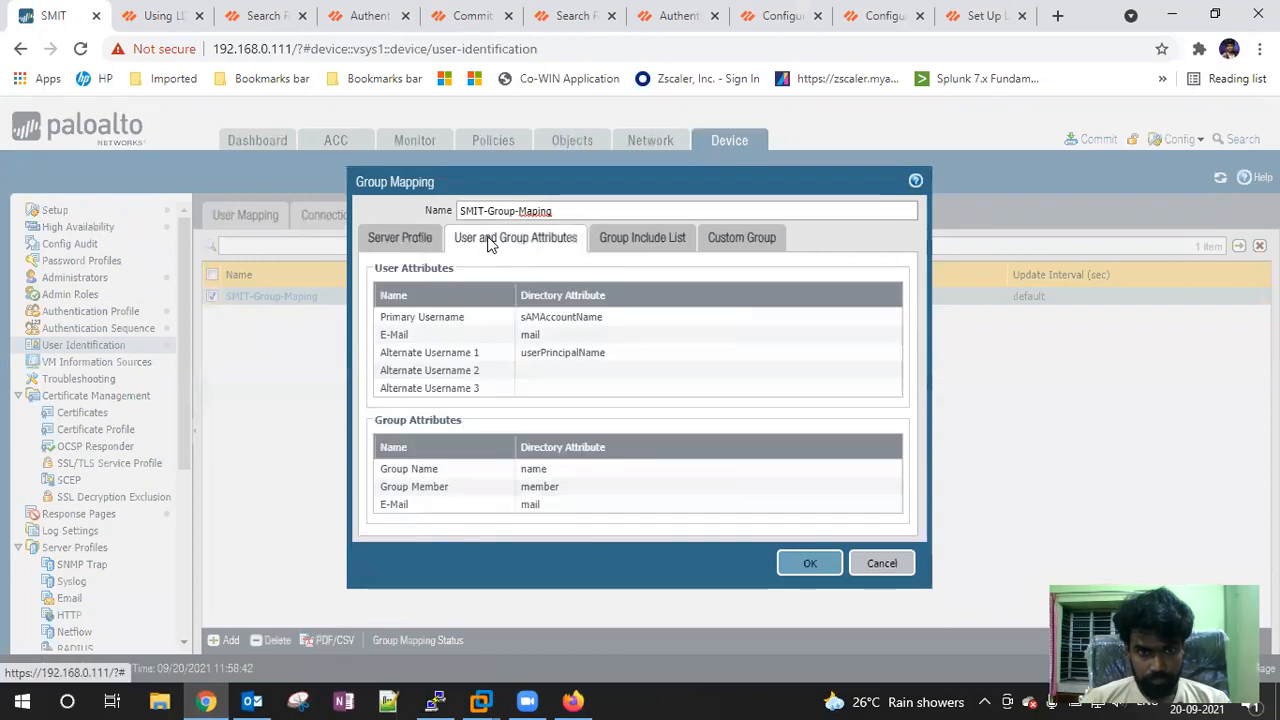
{"action": "left_click", "coordinate": [622, 238]}
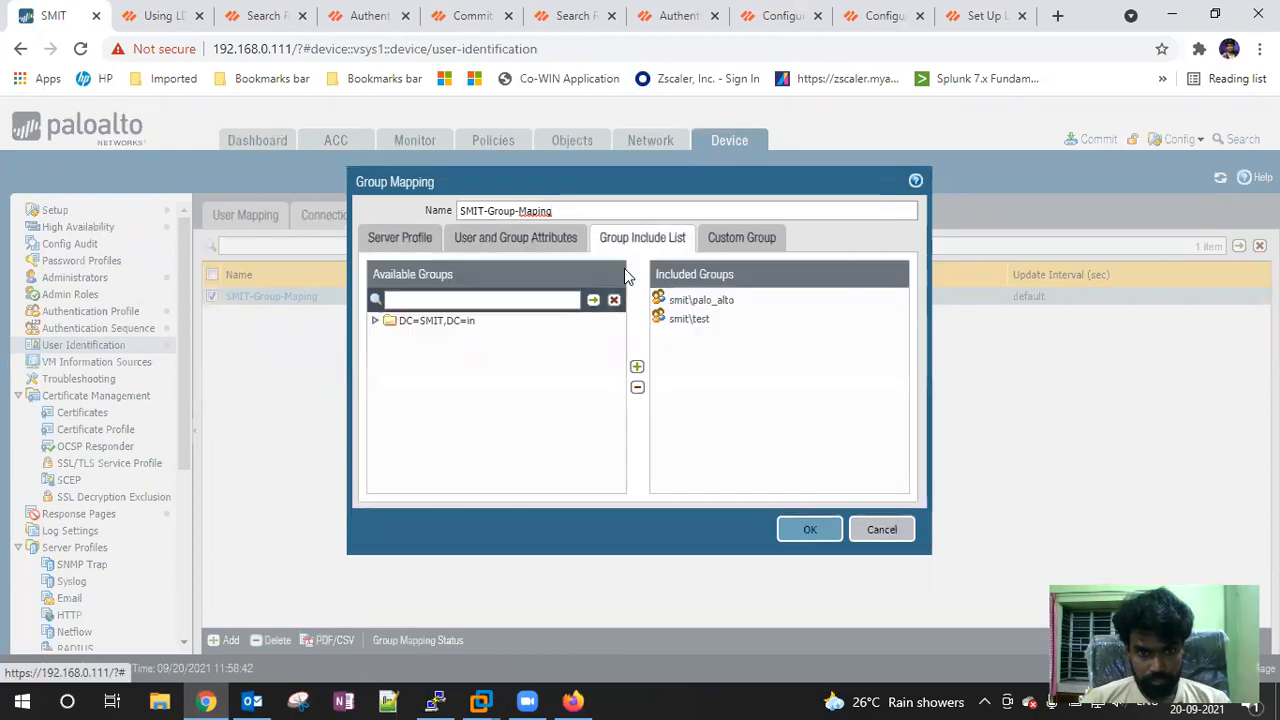
{"action": "left_click", "coordinate": [723, 250]}
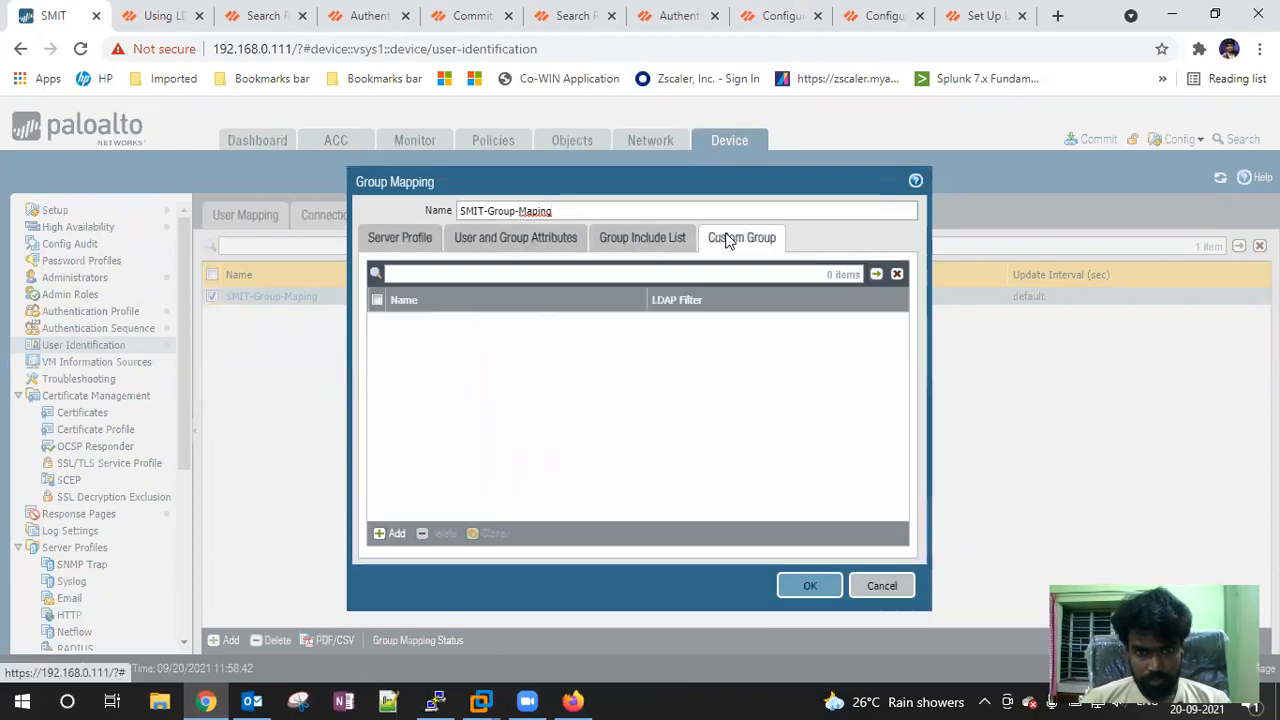
{"action": "left_click", "coordinate": [632, 238]}
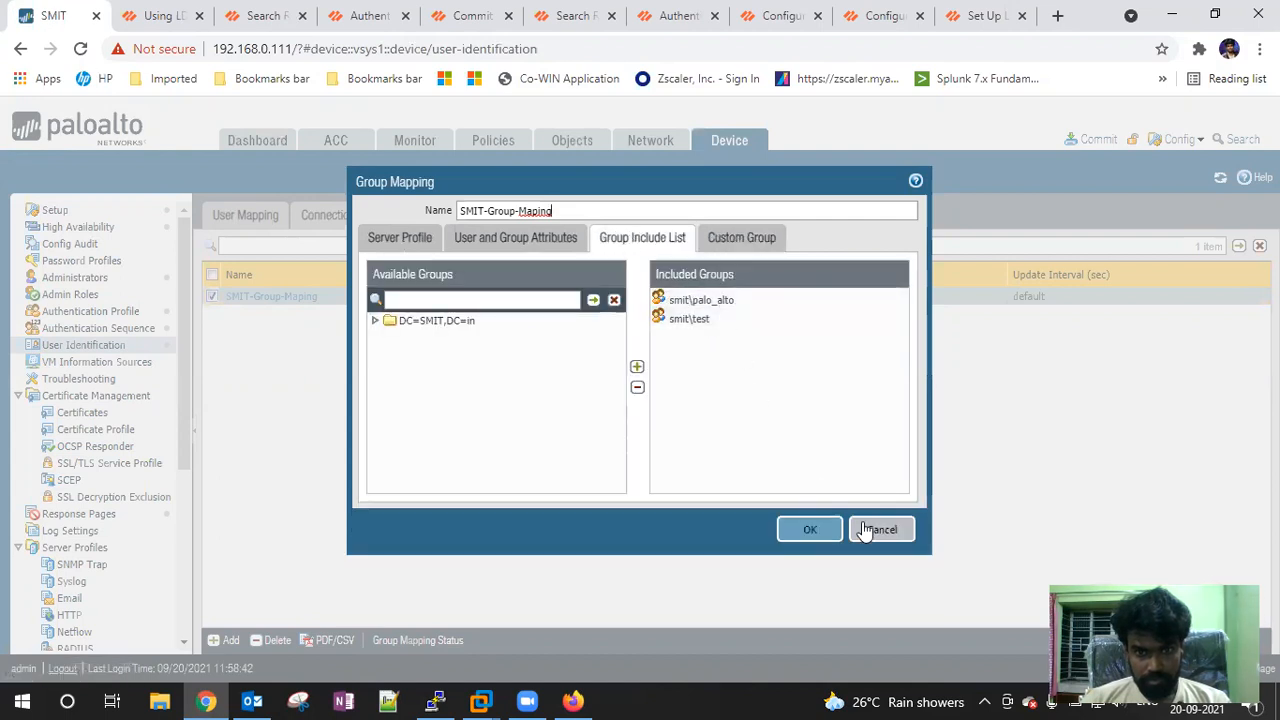
{"action": "left_click", "coordinate": [482, 700]}
Restore the Windows Server 2012 VM and check the Test group's members and security permissions
{"action": "left_click", "coordinate": [645, 540]}
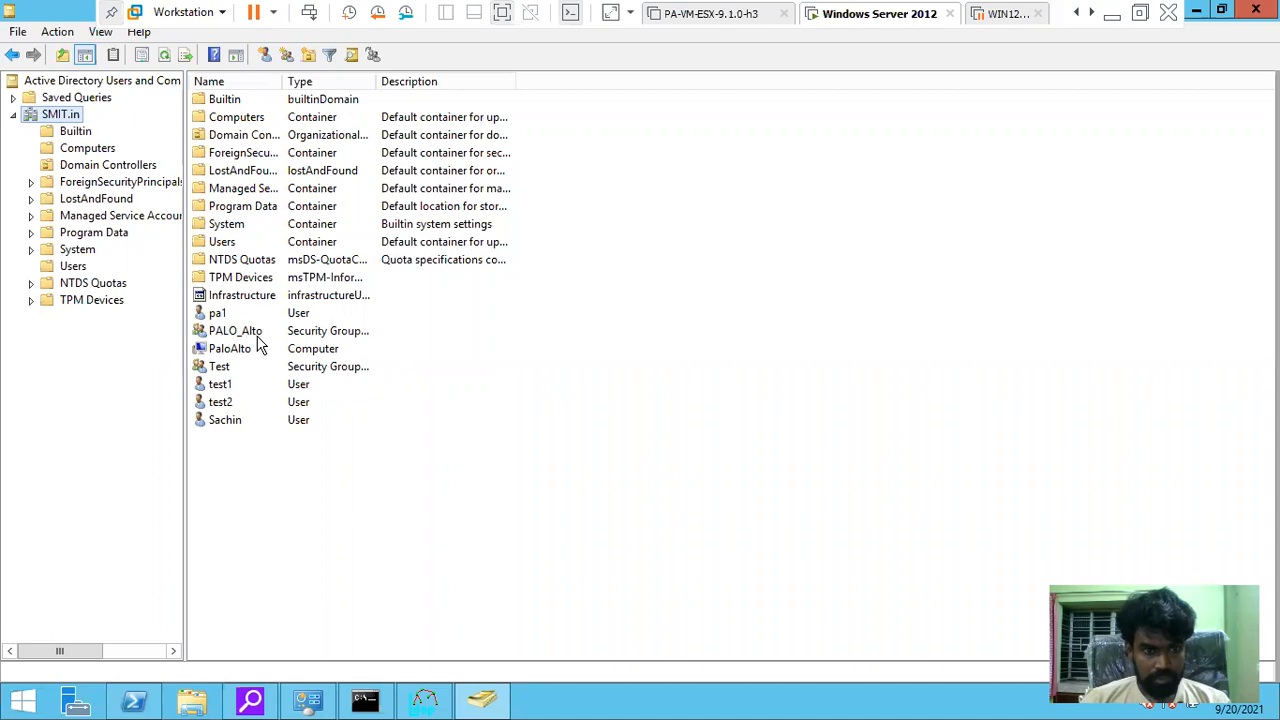
{"action": "double_click", "coordinate": [251, 368]}
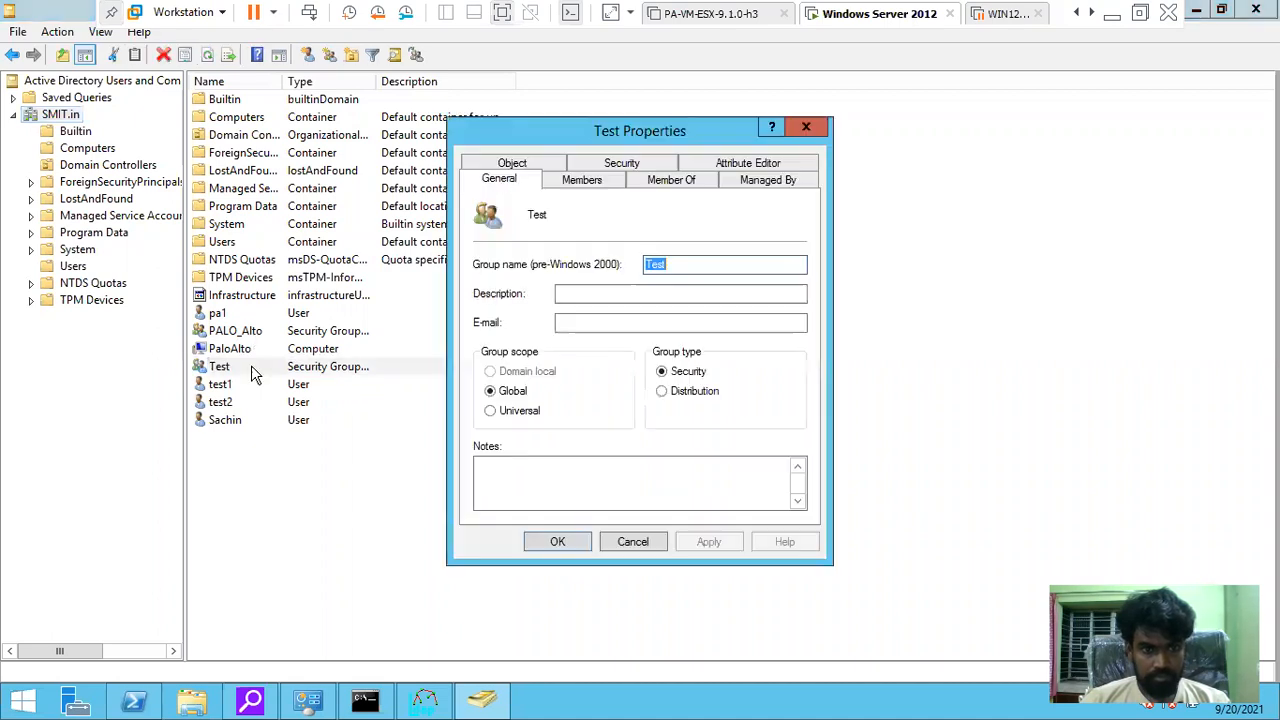
{"action": "left_click", "coordinate": [583, 184]}
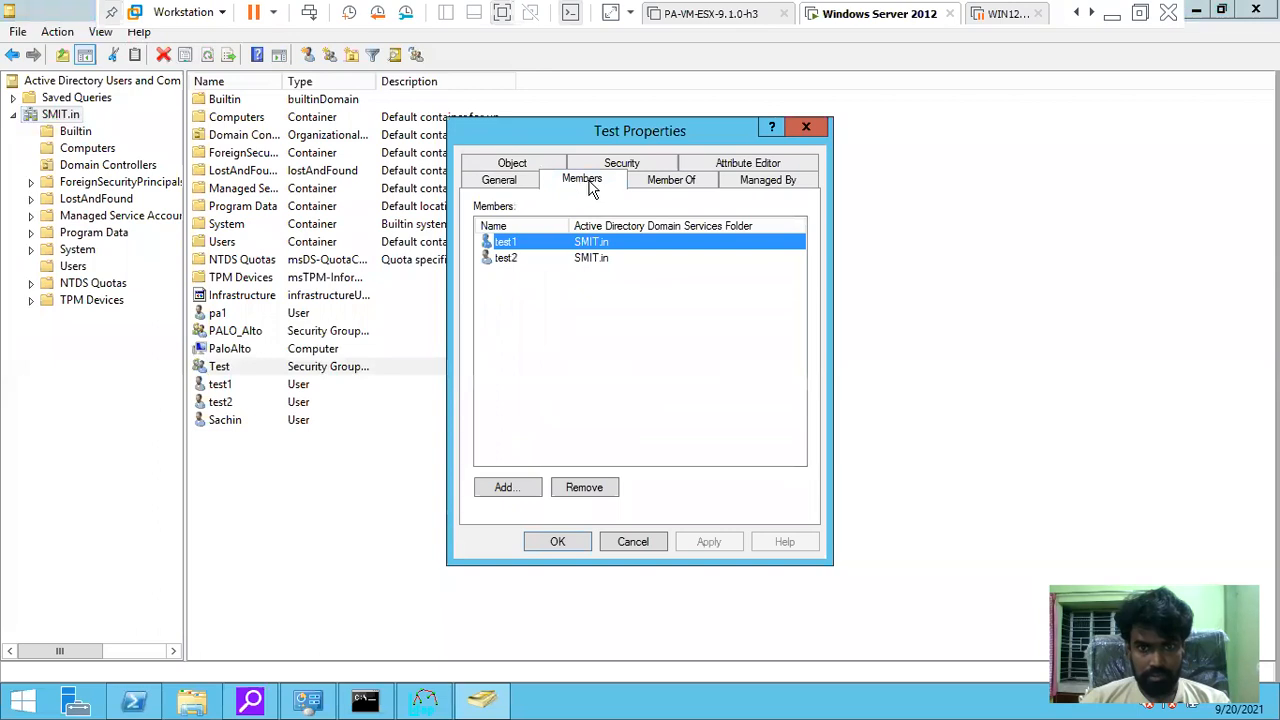
{"action": "left_click", "coordinate": [640, 165]}
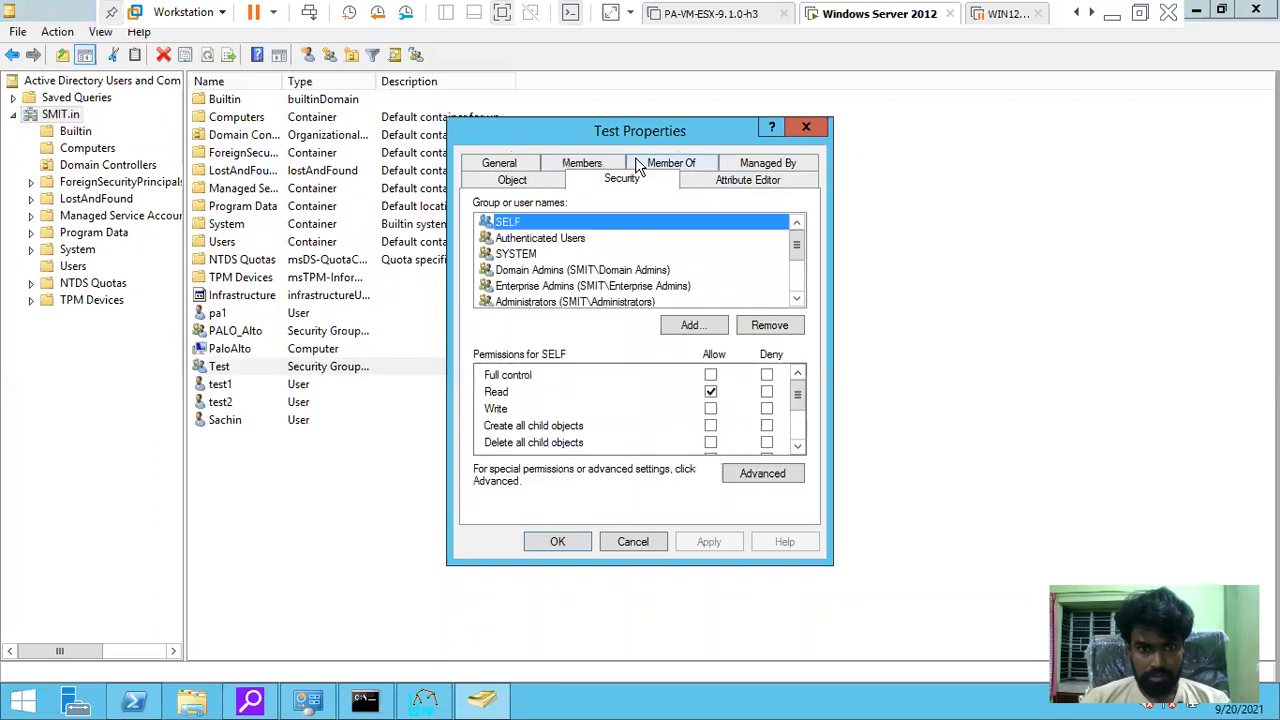
{"action": "left_click", "coordinate": [255, 366]}
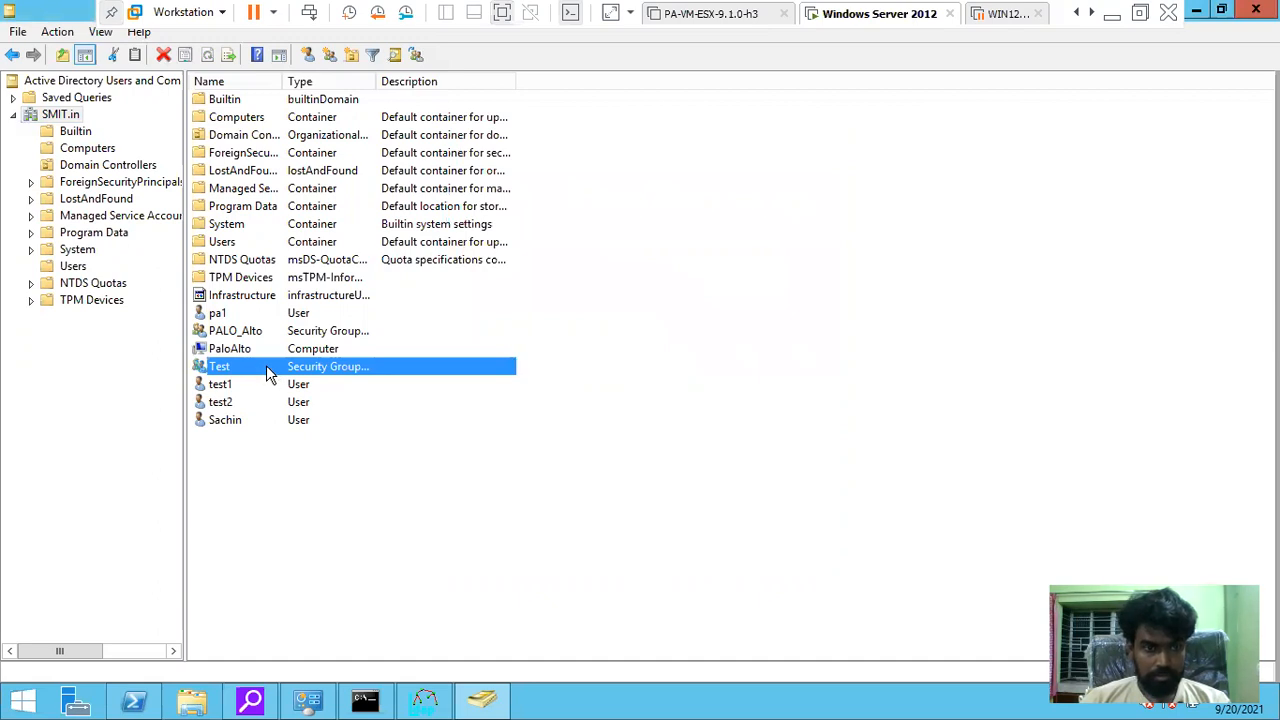
Reopen the Test group's properties and review its Managed By and Member Of tabs
{"action": "right_click", "coordinate": [265, 370]}
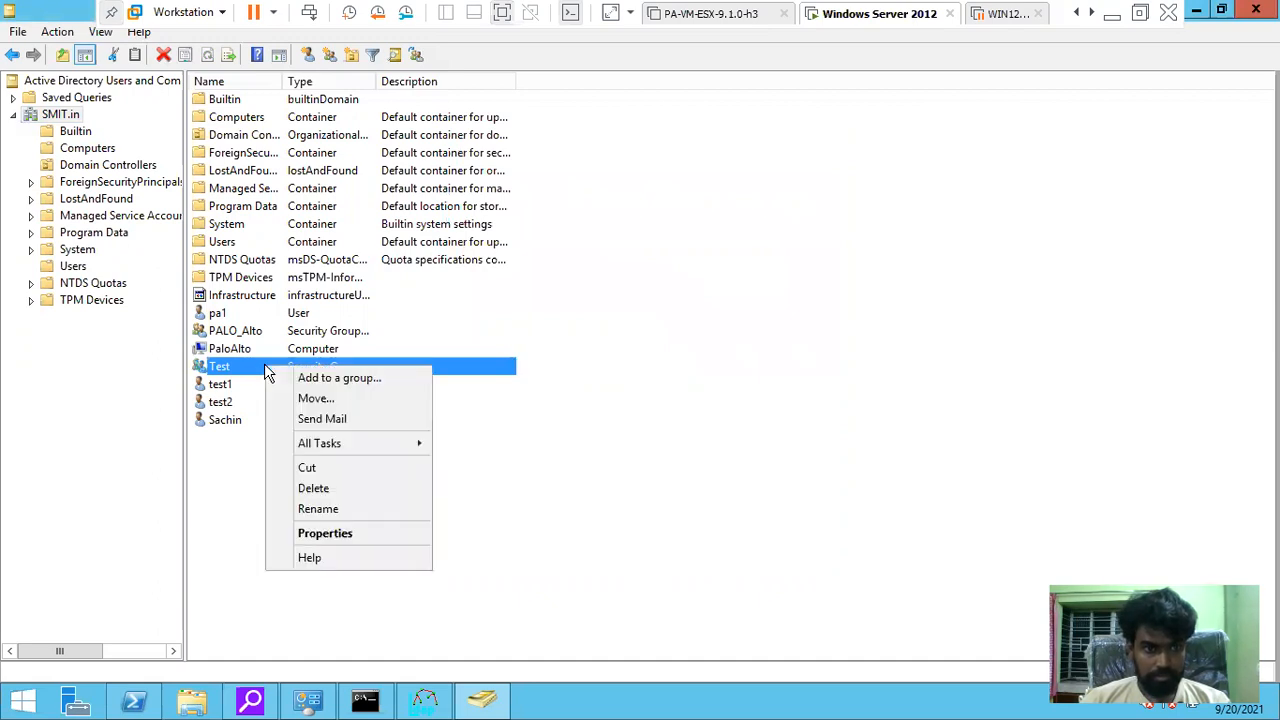
{"action": "left_click", "coordinate": [334, 535]}
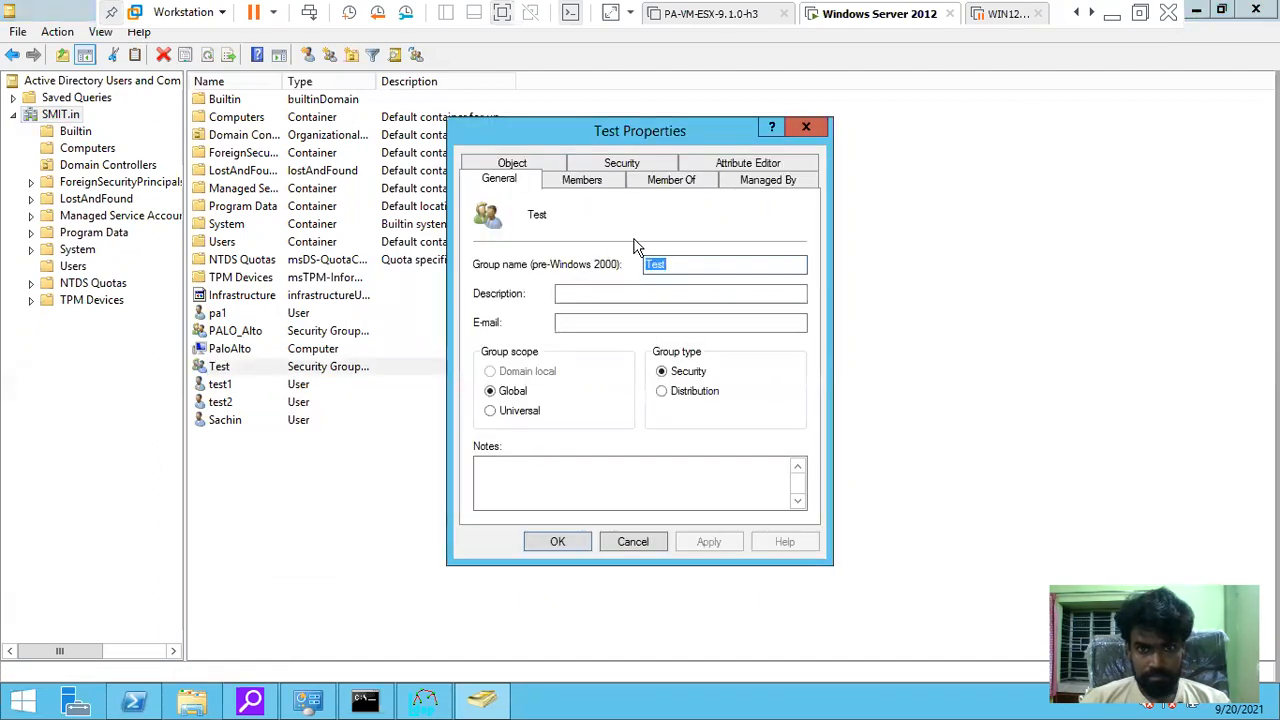
{"action": "left_click", "coordinate": [752, 186]}
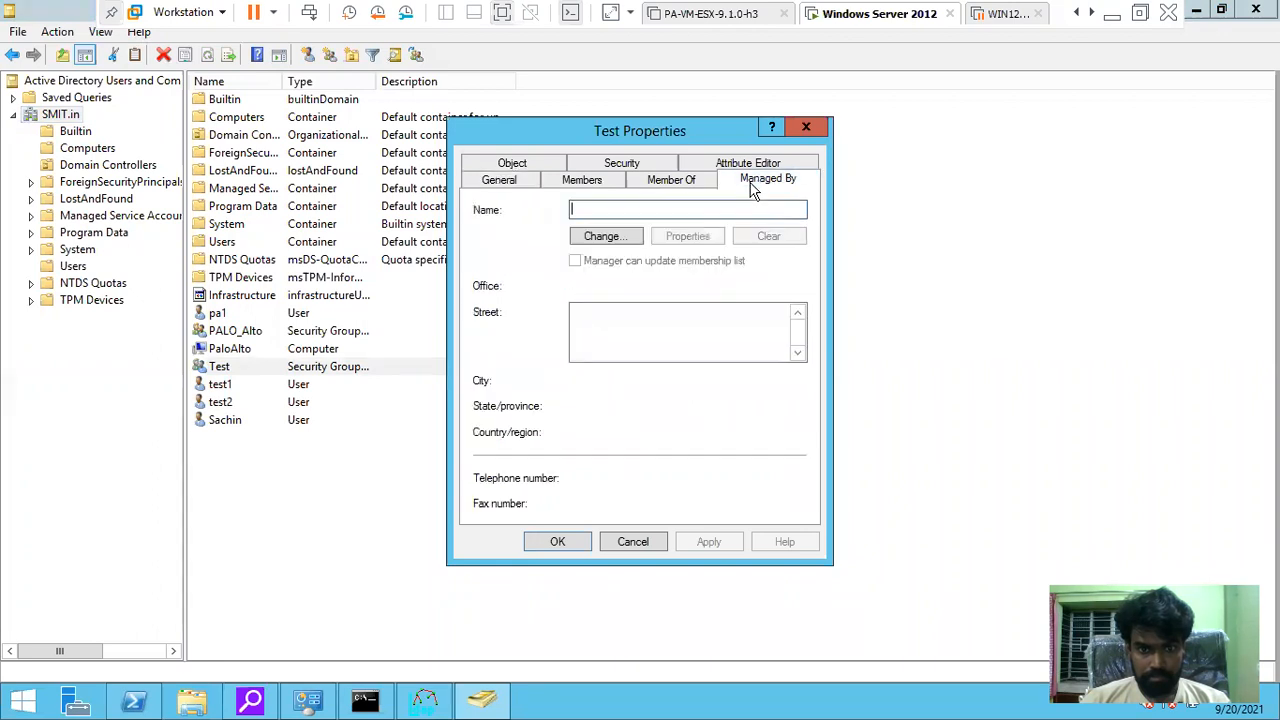
{"action": "left_click", "coordinate": [688, 188]}
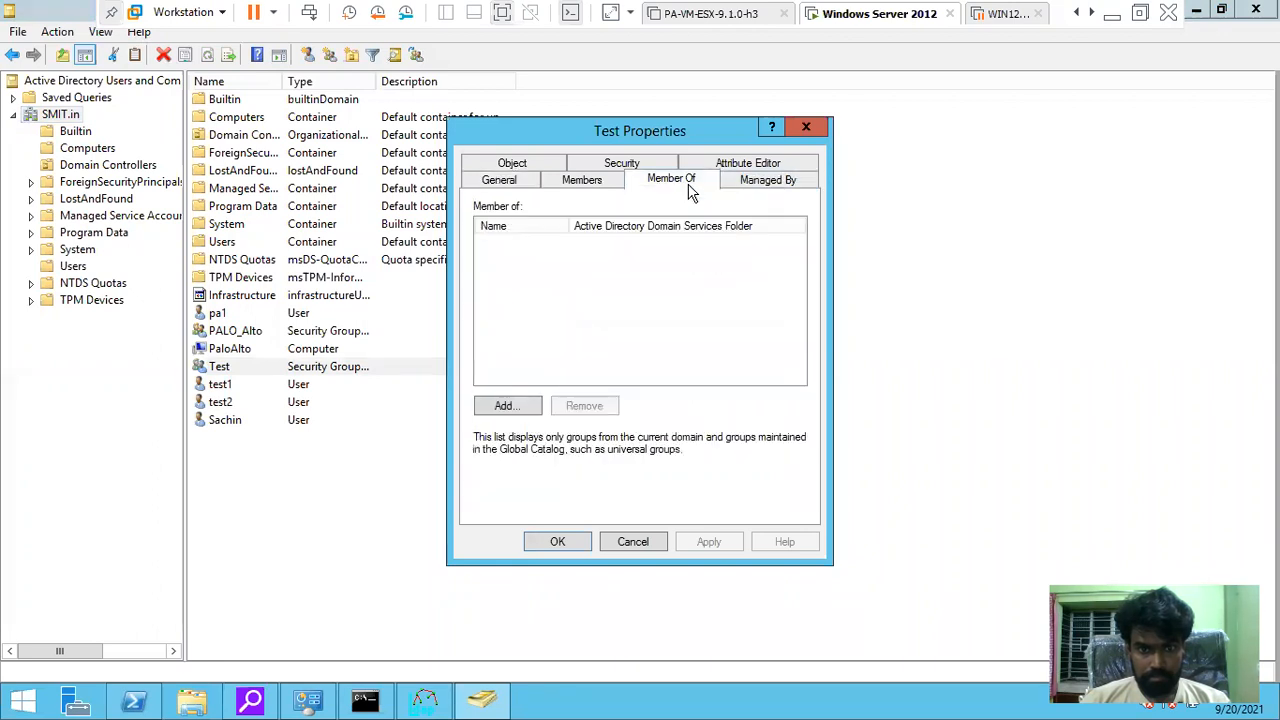
{"action": "left_click", "coordinate": [743, 185]}
{"action": "left_click", "coordinate": [600, 240]}
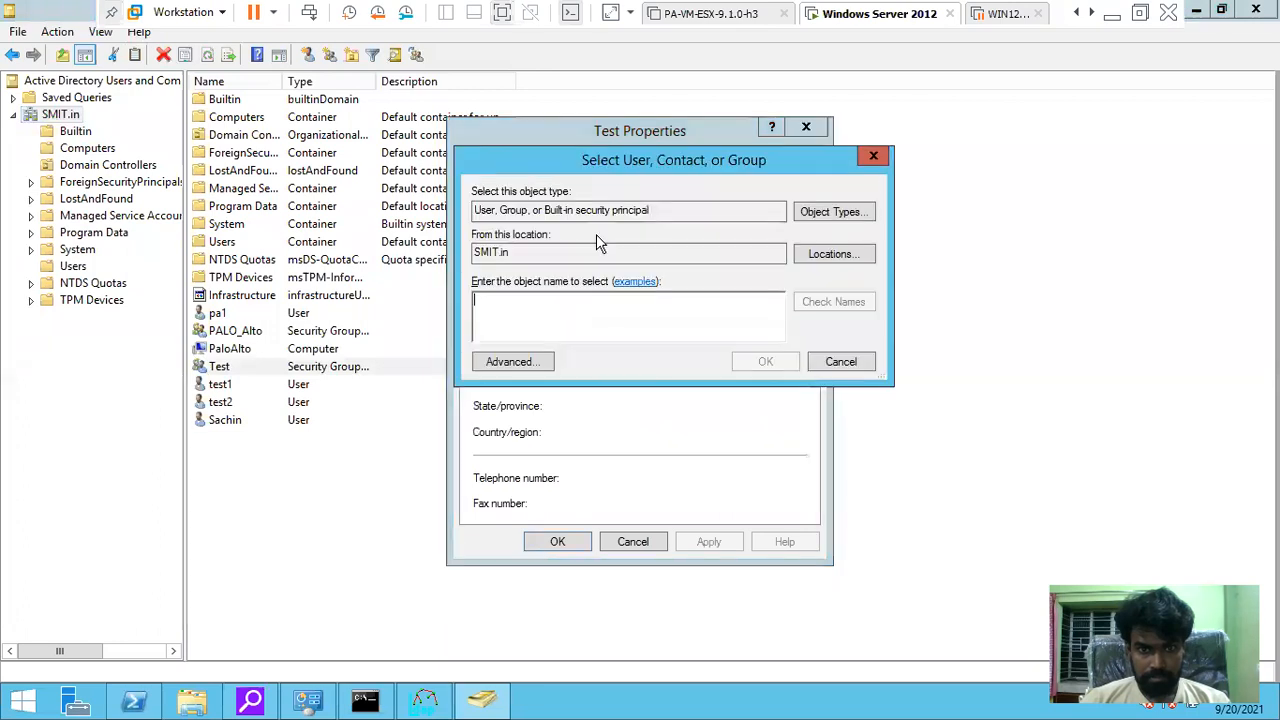
{"action": "left_click", "coordinate": [829, 357]}
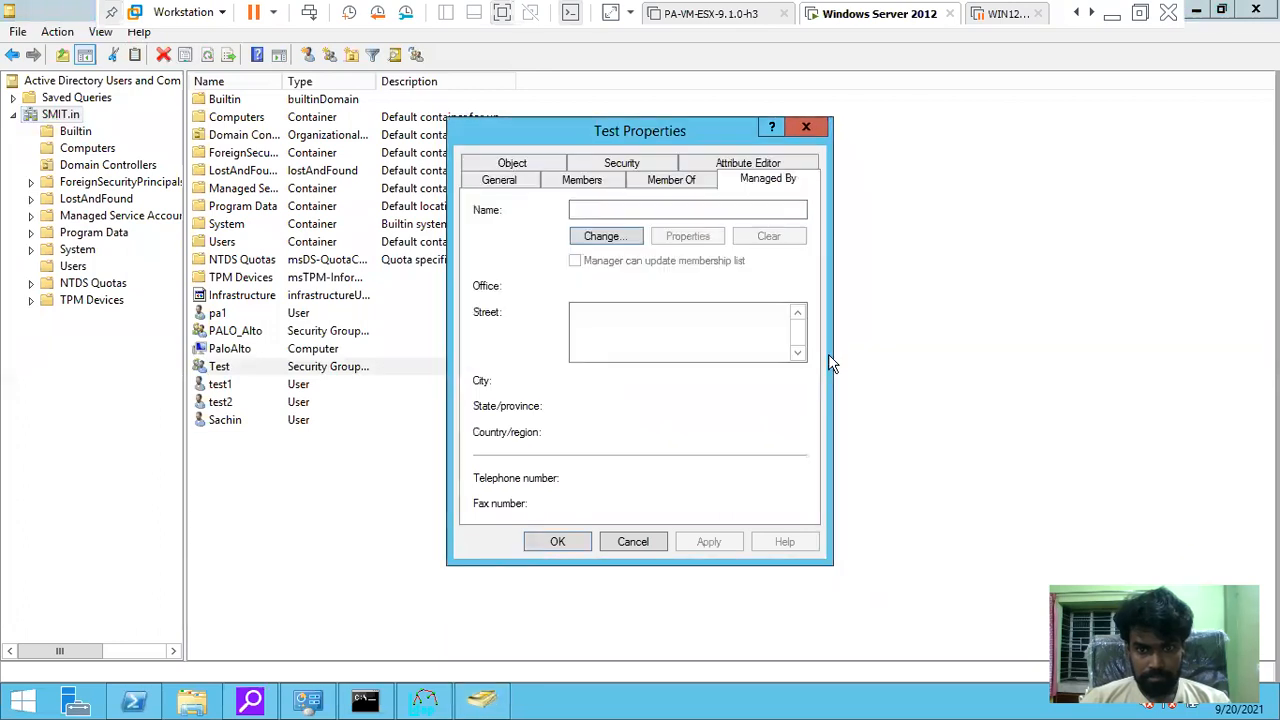
Browse Test's Members, General, Object and Attribute Editor tabs, then cancel without changes
{"action": "left_click", "coordinate": [668, 190]}
{"action": "left_click", "coordinate": [590, 184]}
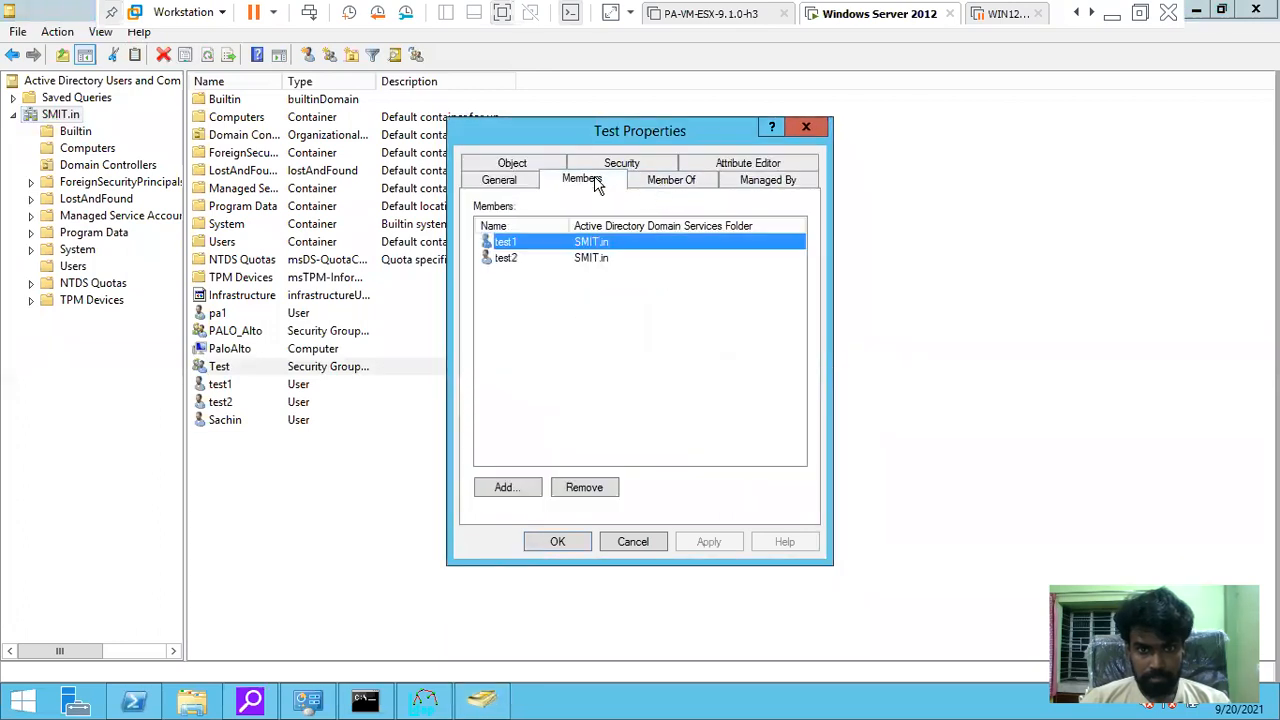
{"action": "left_click", "coordinate": [499, 182]}
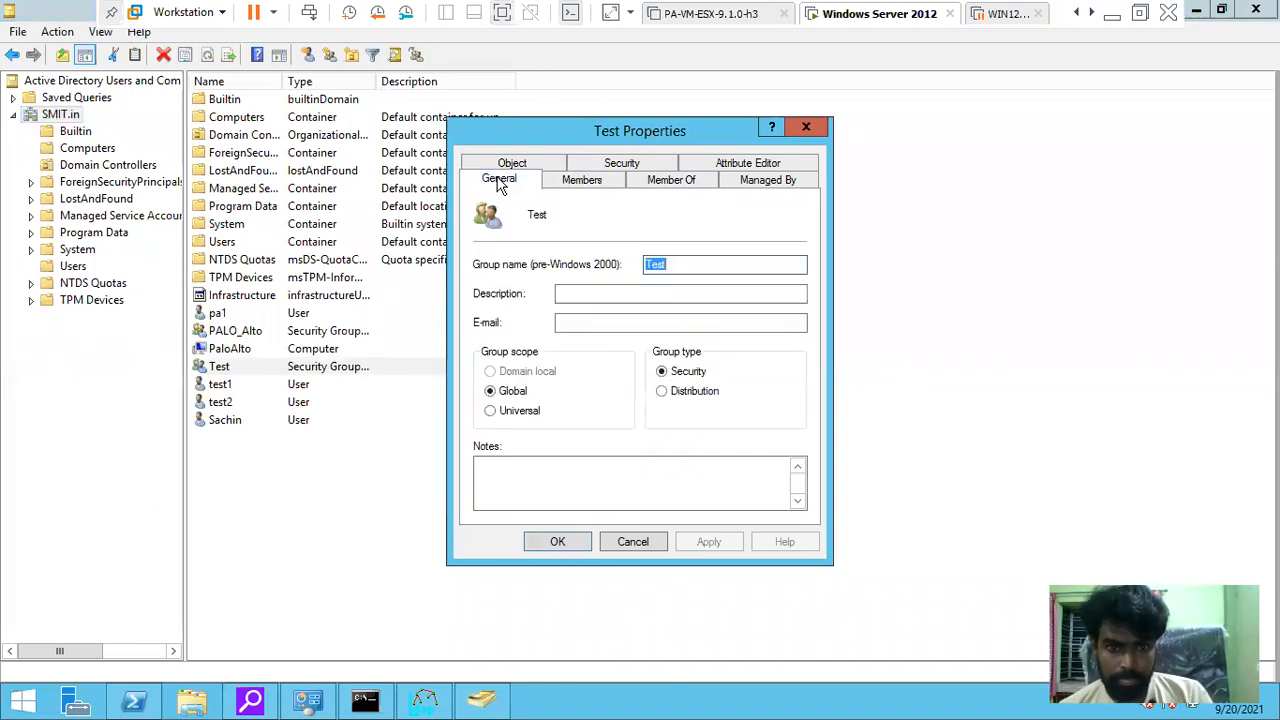
{"action": "left_click", "coordinate": [505, 162]}
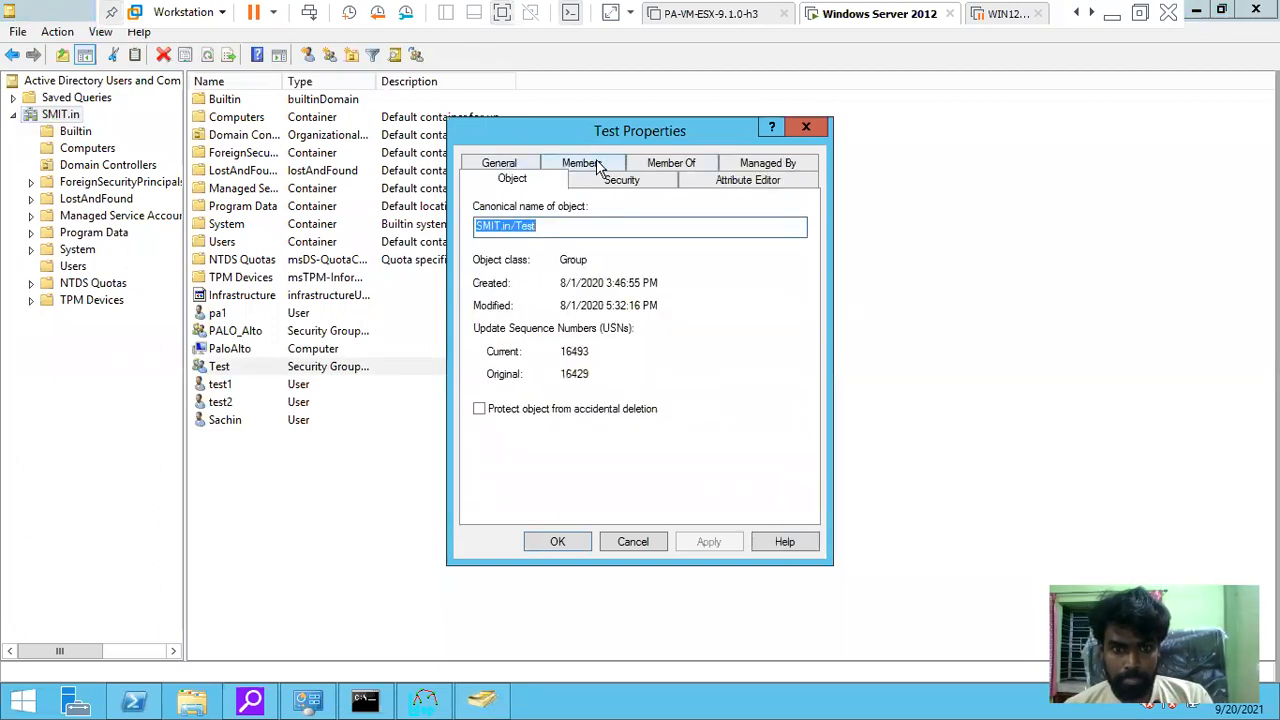
{"action": "left_click", "coordinate": [597, 166]}
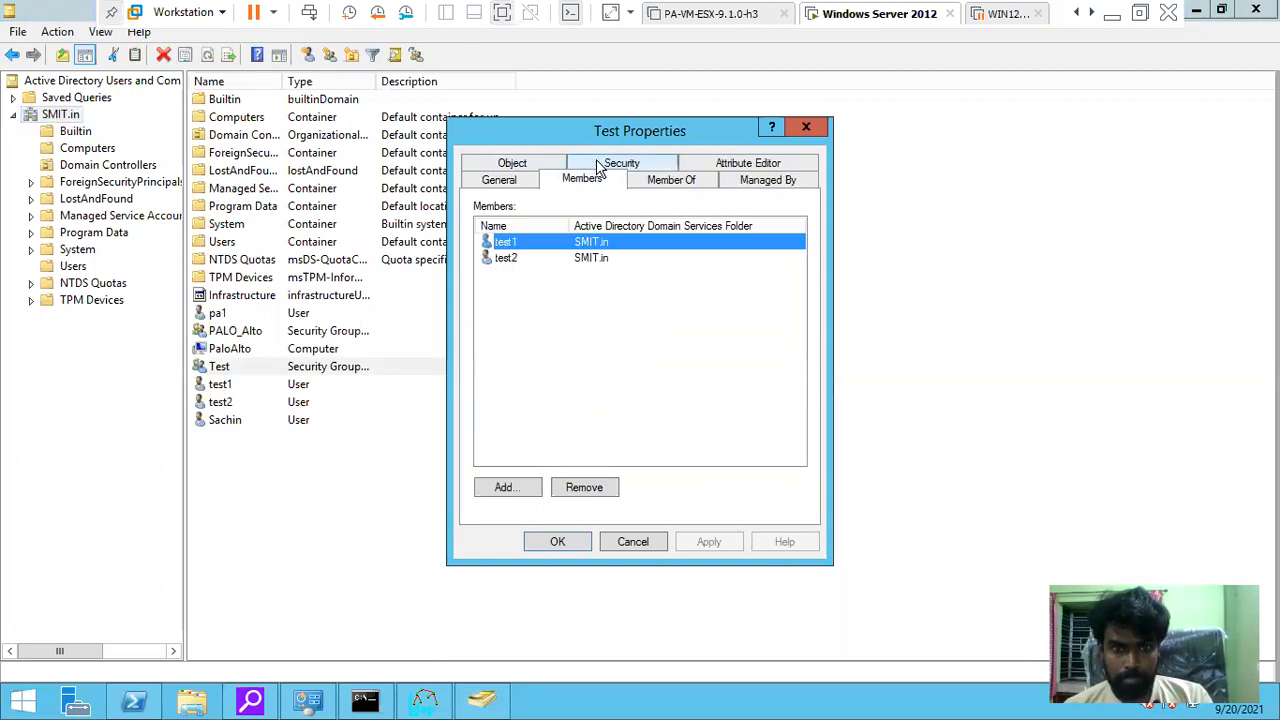
{"action": "left_click", "coordinate": [651, 181]}
{"action": "left_click", "coordinate": [733, 162]}
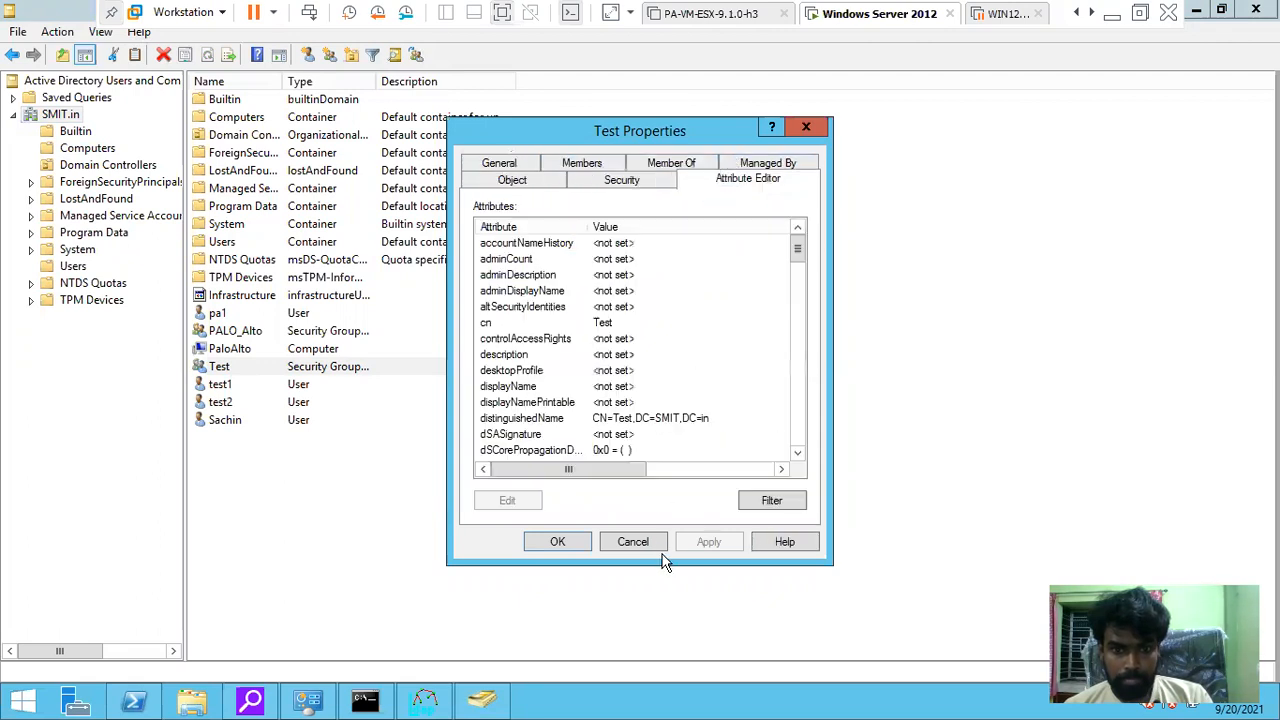
{"action": "left_click", "coordinate": [630, 545]}
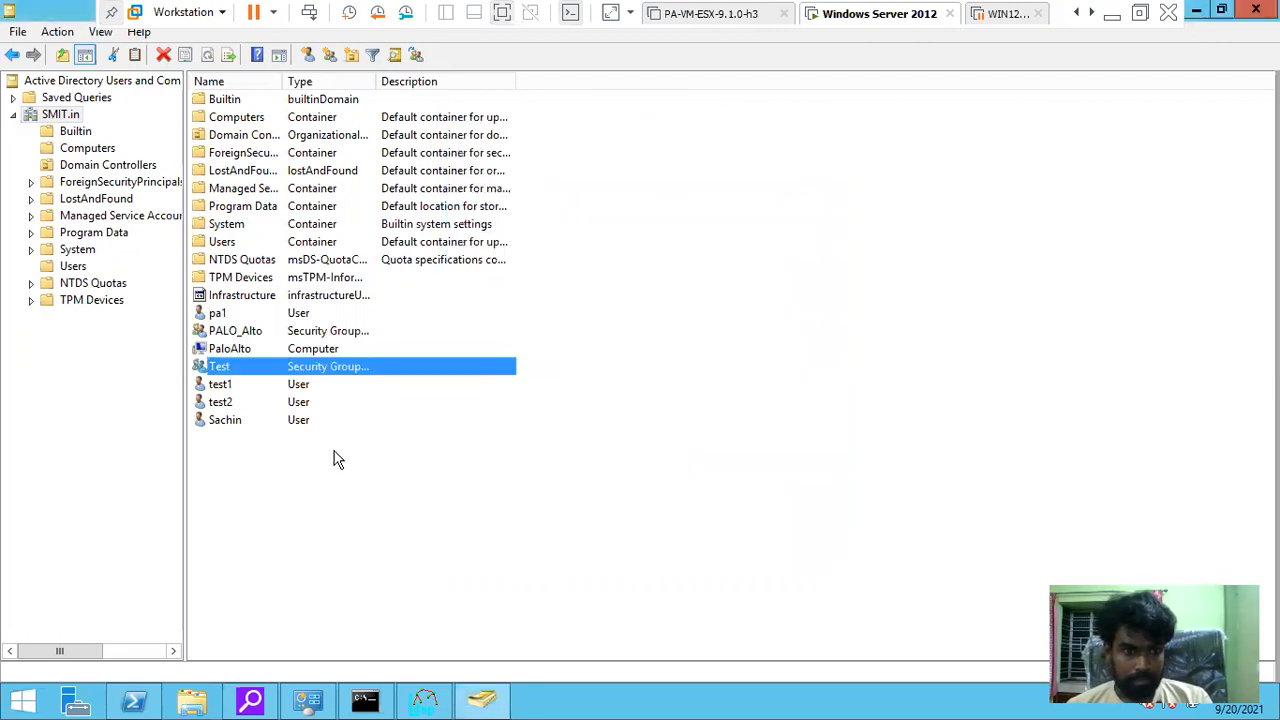
Reopen and close the Test group's properties, then dismiss its action menu
{"action": "double_click", "coordinate": [262, 373]}
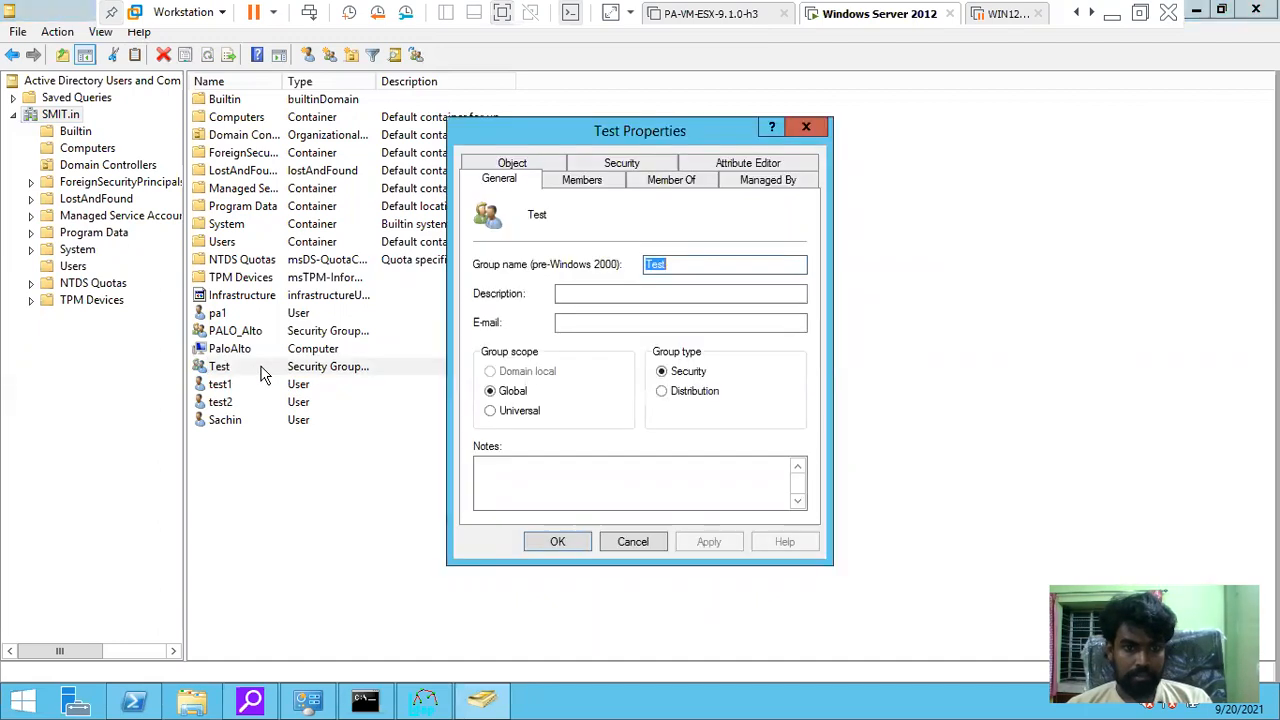
{"action": "left_click", "coordinate": [645, 546]}
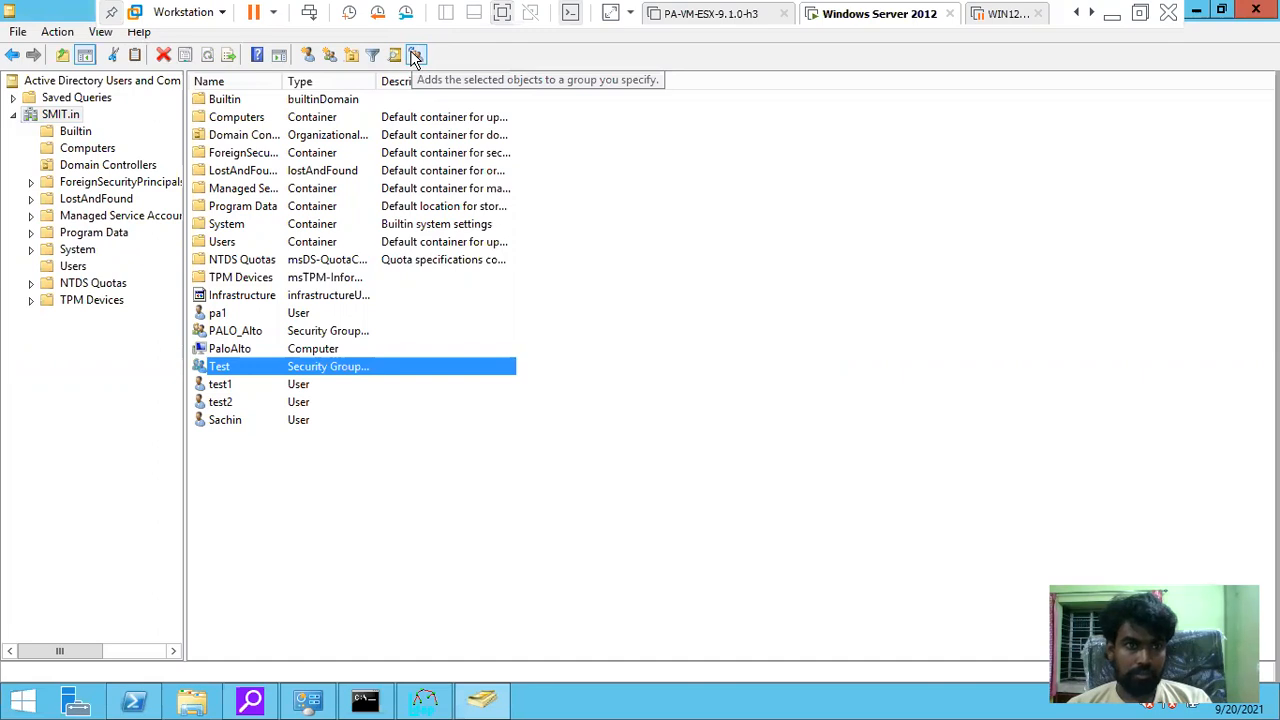
{"action": "right_click", "coordinate": [220, 373]}
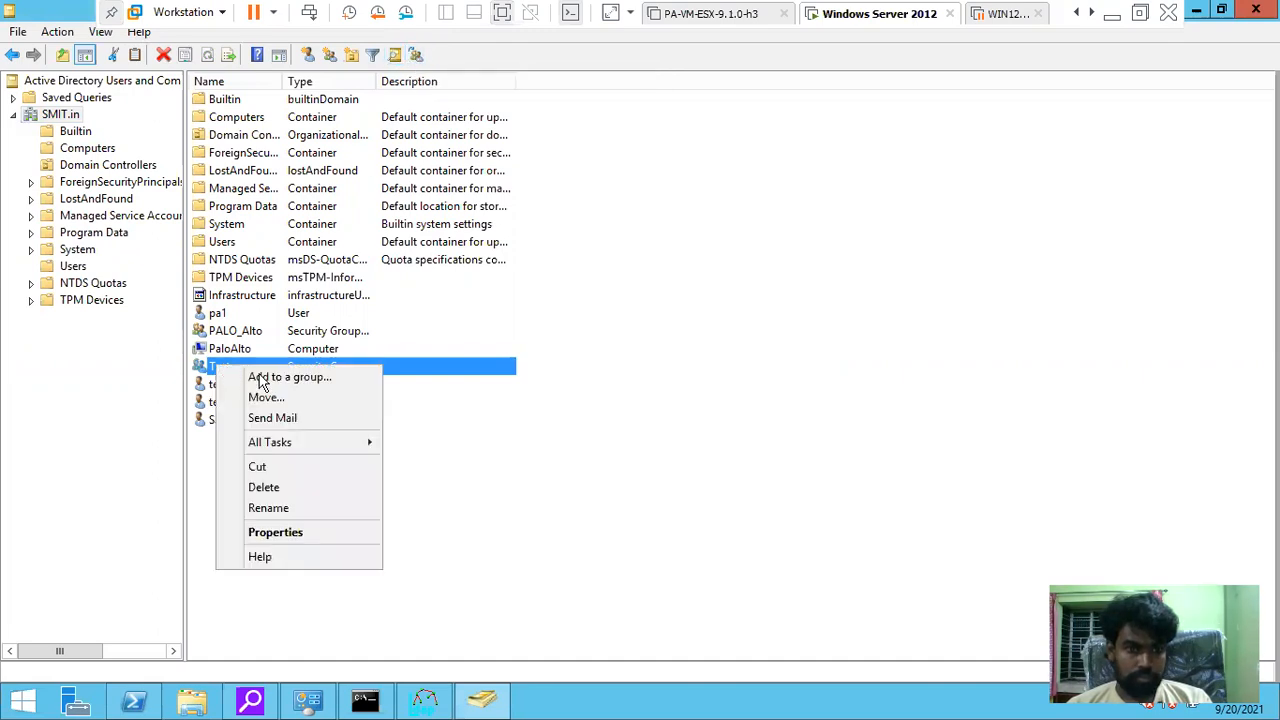
{"action": "mouse_move", "coordinate": [345, 446]}
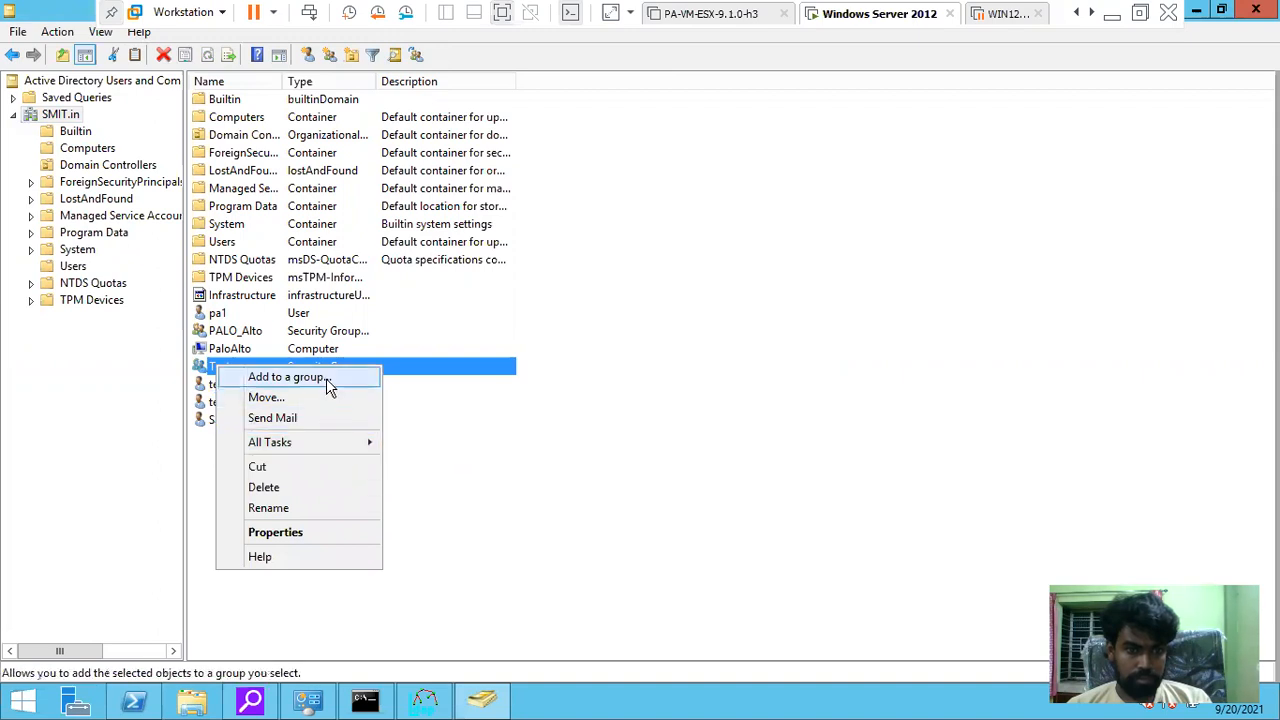
{"action": "left_click", "coordinate": [563, 477]}
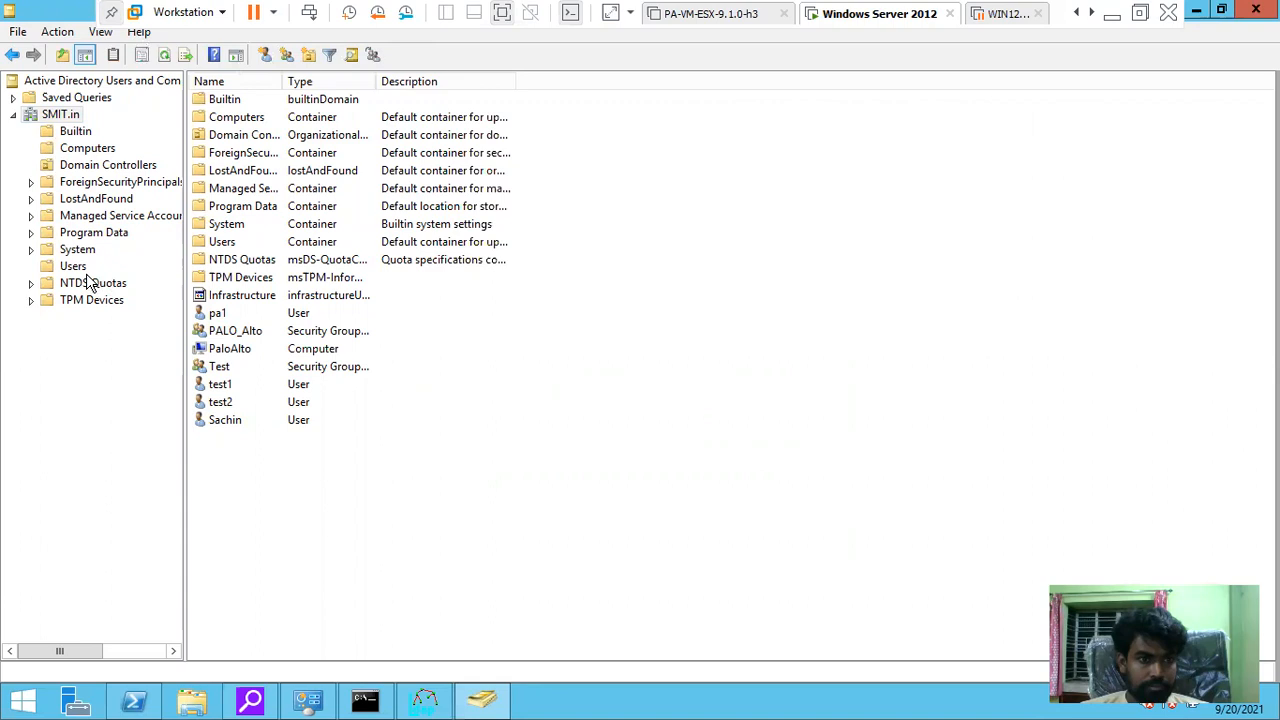
Browse the Computers container and inspect the TEST-1 computer's password replication settings
{"action": "left_click", "coordinate": [79, 152]}
{"action": "left_click", "coordinate": [75, 131]}
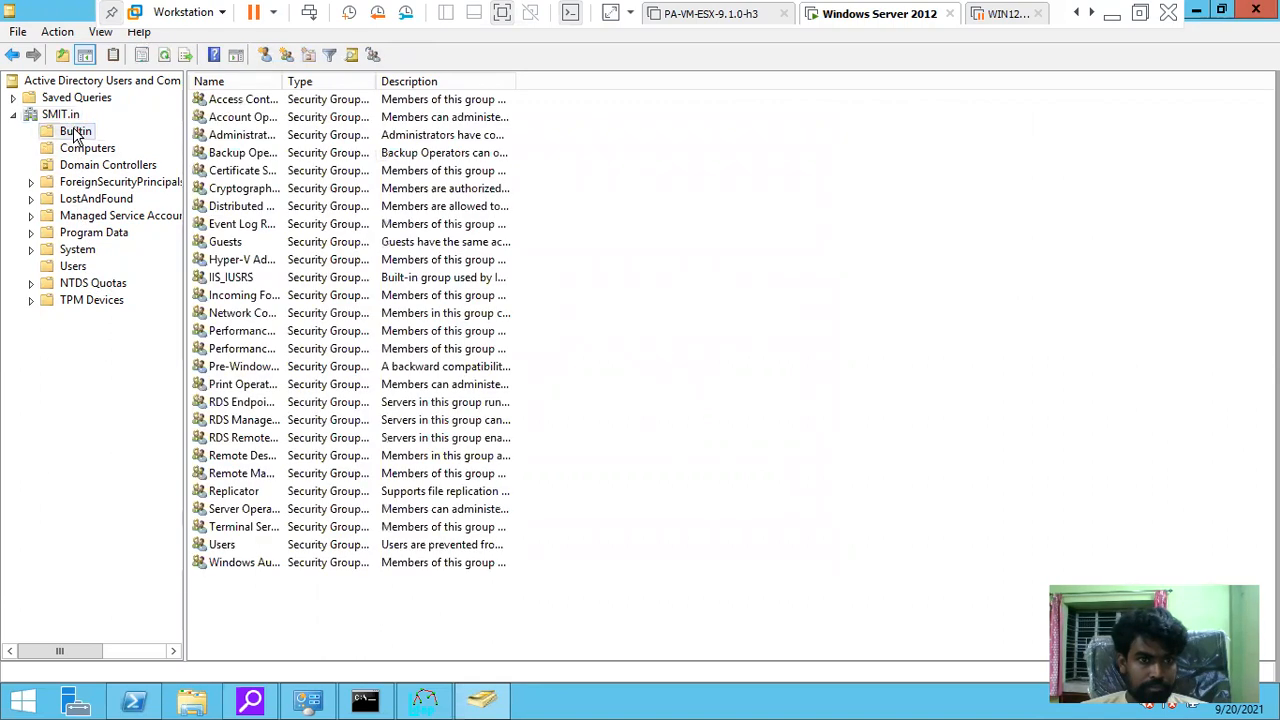
{"action": "left_click", "coordinate": [78, 148]}
{"action": "double_click", "coordinate": [214, 101]}
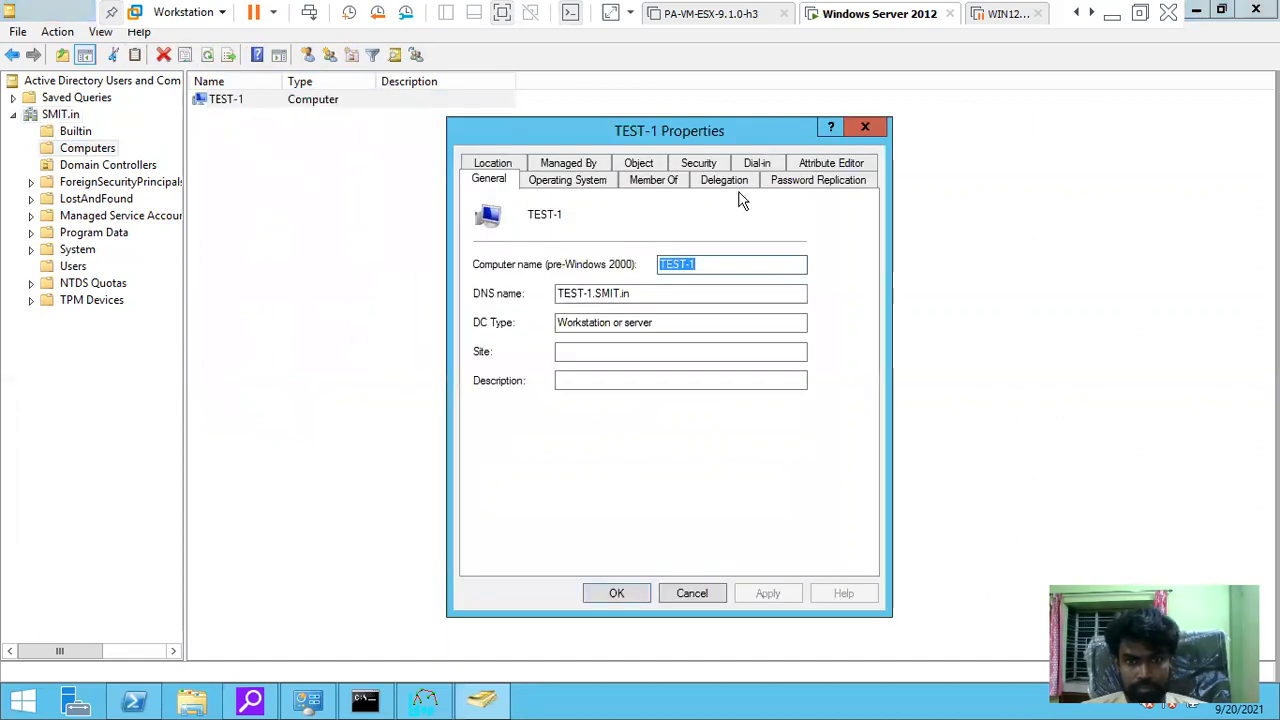
{"action": "left_click", "coordinate": [829, 183]}
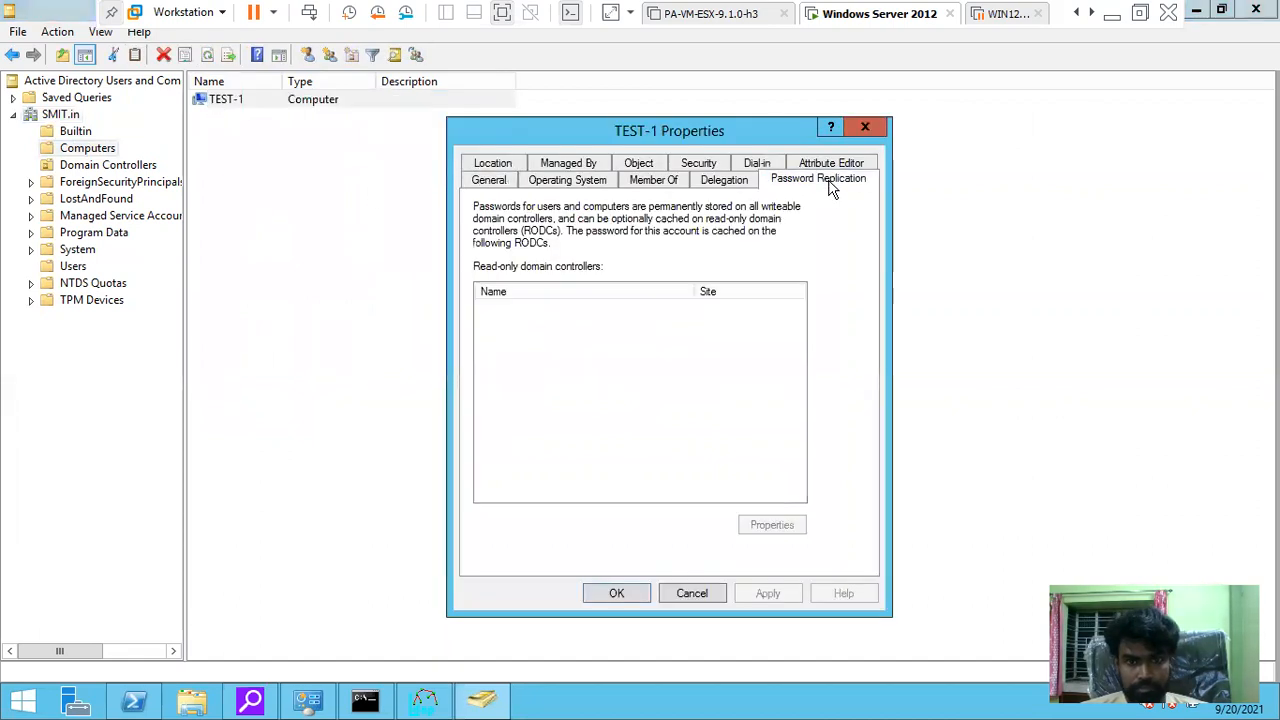
{"action": "left_click", "coordinate": [866, 128]}
Check the built-in Users group and System container, then return to SMIT.in's top level
{"action": "left_click", "coordinate": [70, 136]}
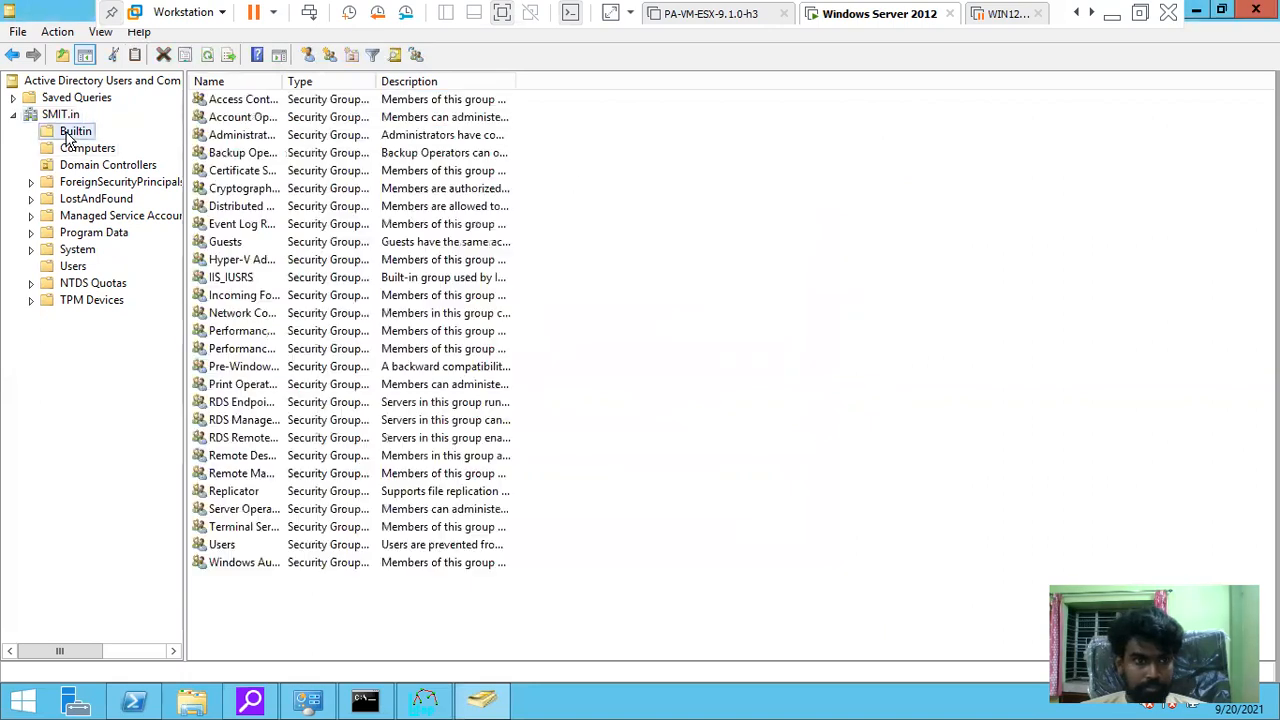
{"action": "double_click", "coordinate": [222, 546]}
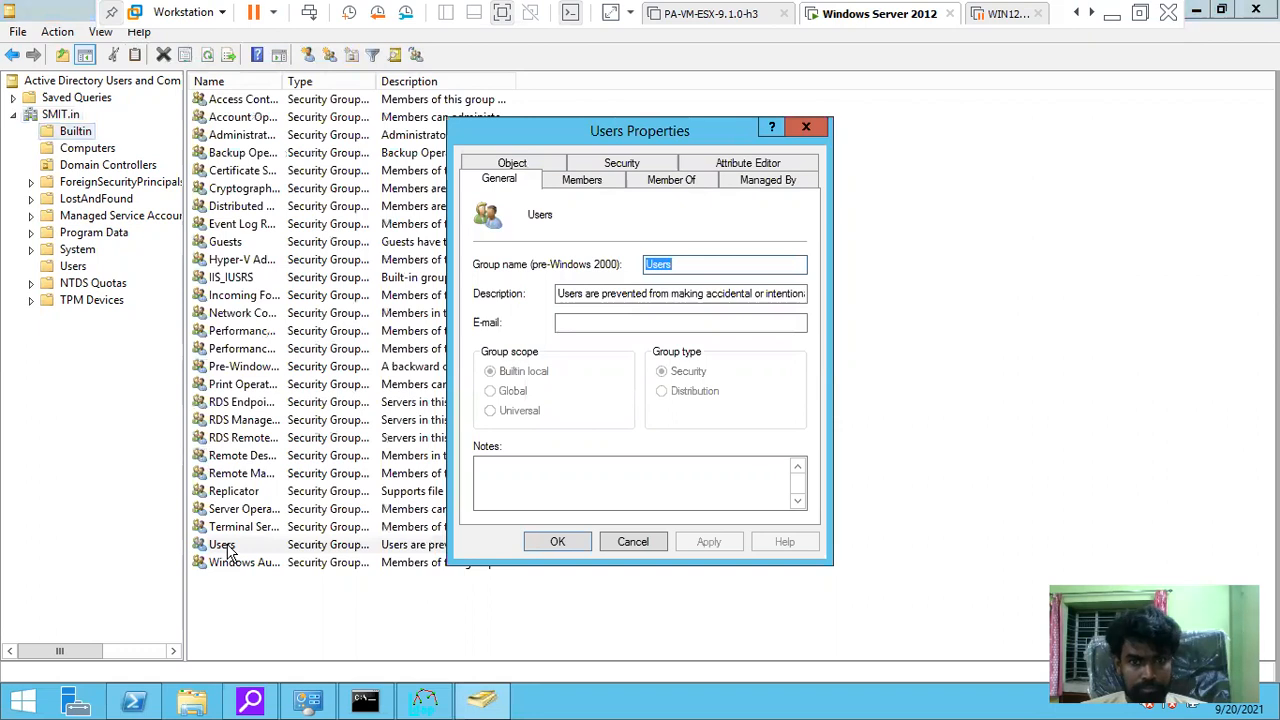
{"action": "left_click", "coordinate": [645, 541]}
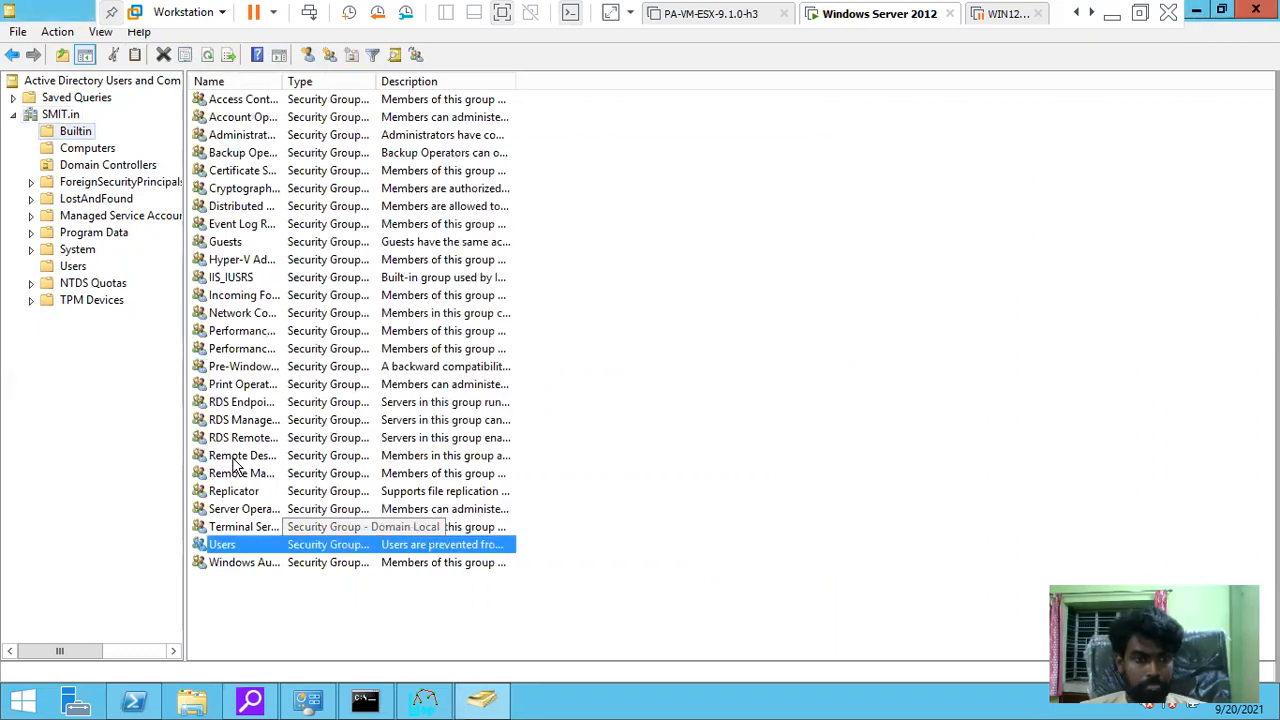
{"action": "left_click", "coordinate": [70, 249]}
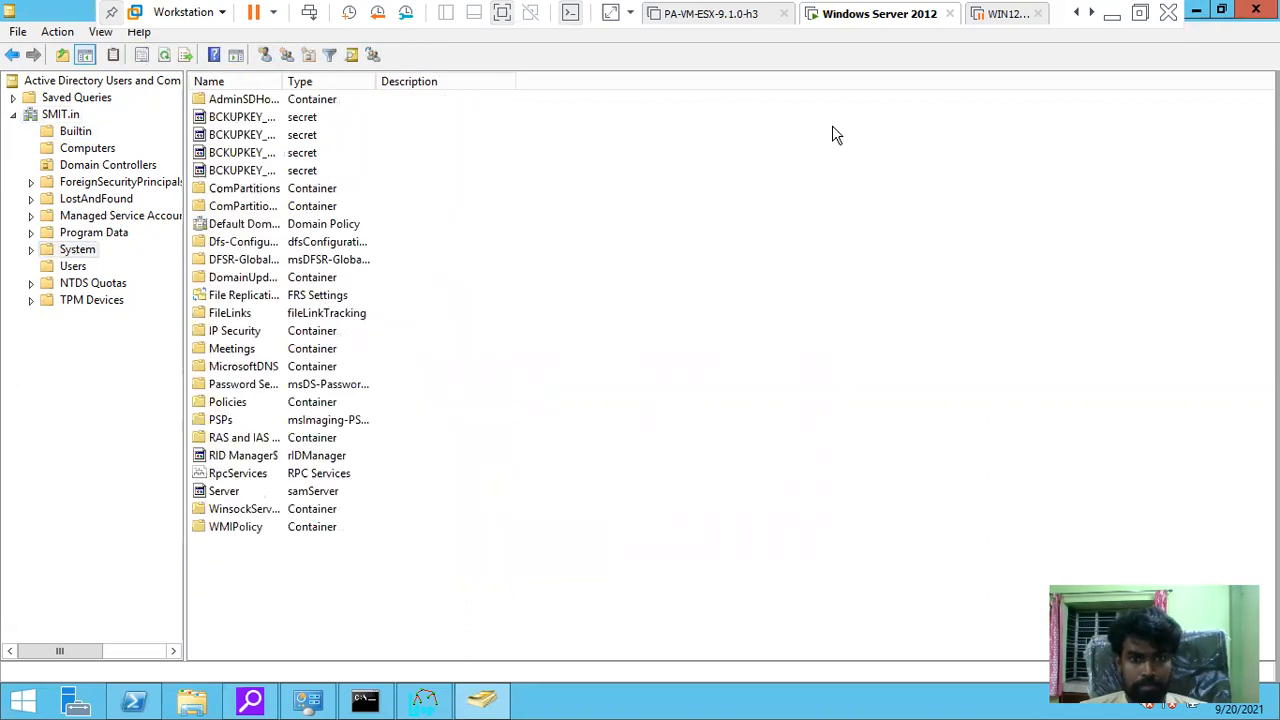
{"action": "left_click", "coordinate": [52, 114]}
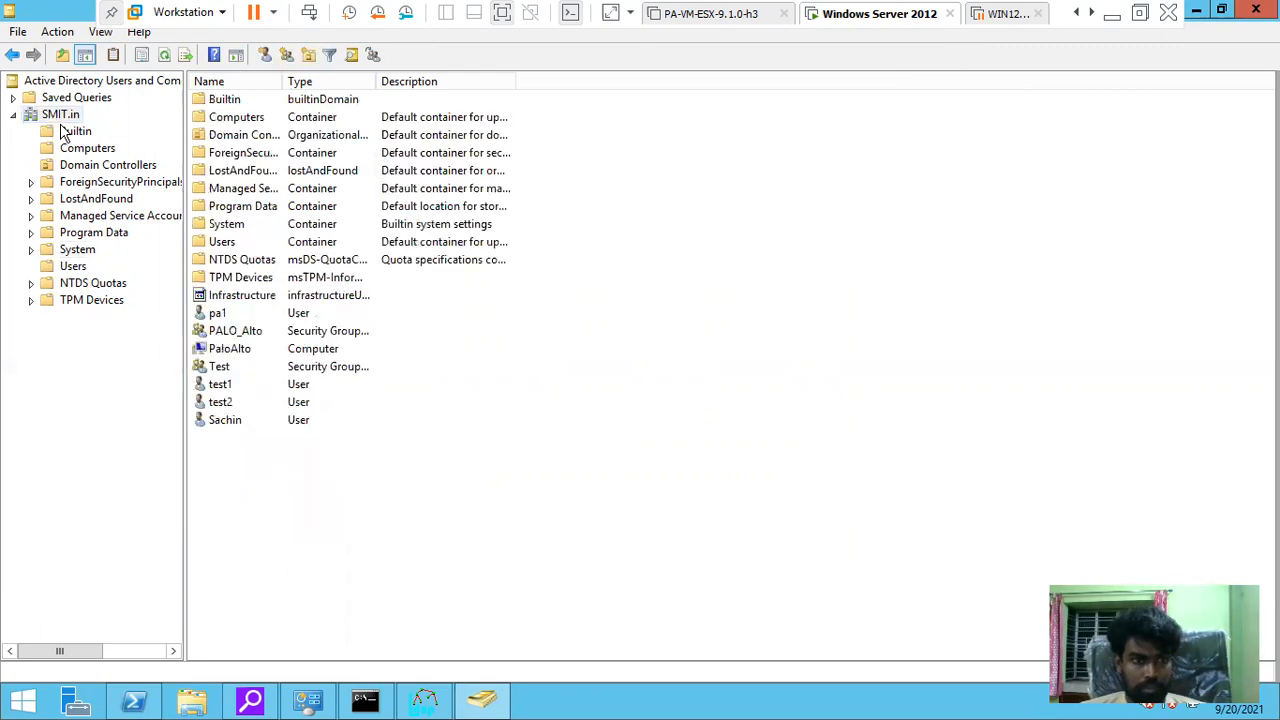
{"action": "left_click", "coordinate": [66, 134]}
Create user sshs in SMIT.in with a password, no forced change at next logon
{"action": "left_click", "coordinate": [62, 115]}
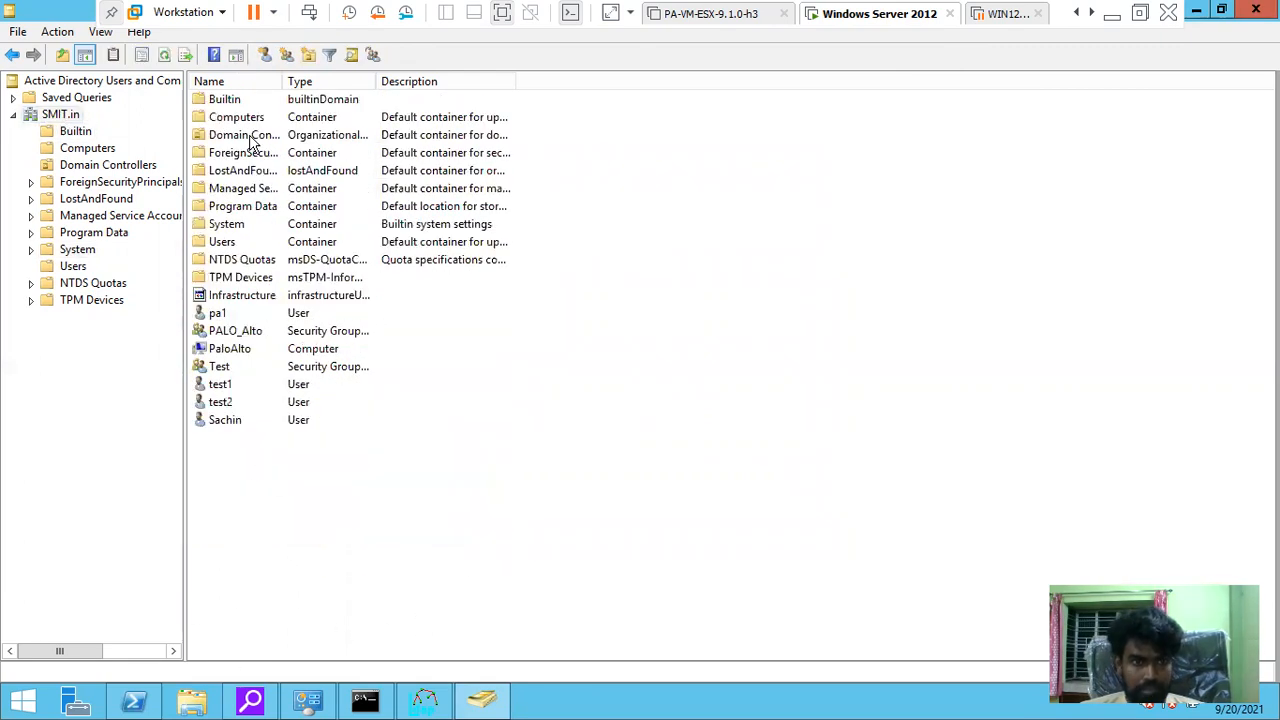
{"action": "left_click", "coordinate": [265, 56]}
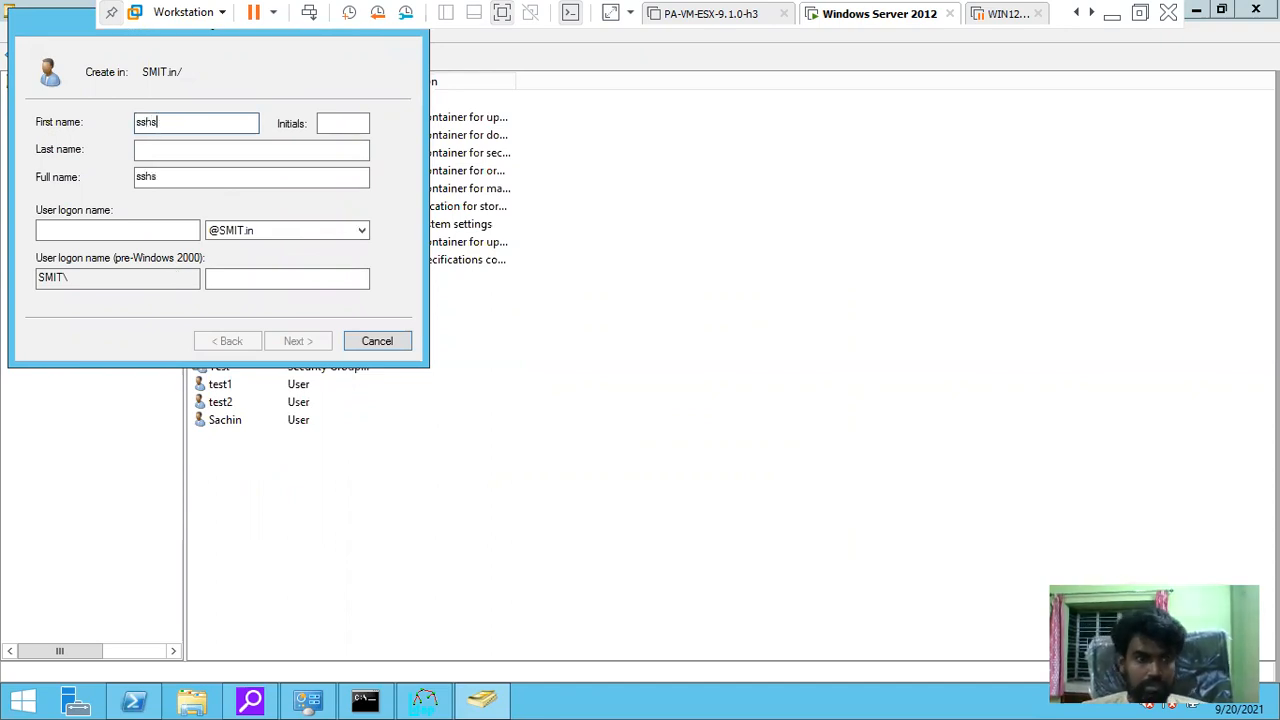
{"action": "left_click", "coordinate": [68, 224]}
{"action": "type", "text": "sshs"}
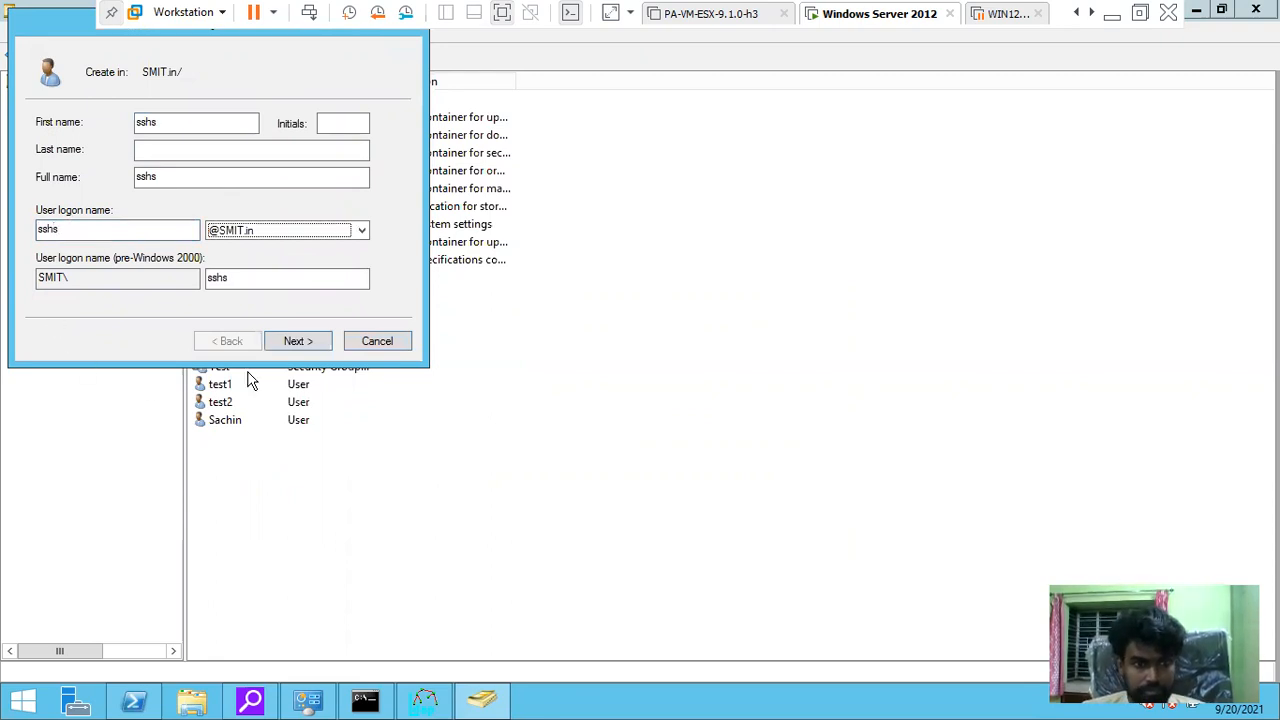
{"action": "left_click", "coordinate": [296, 341]}
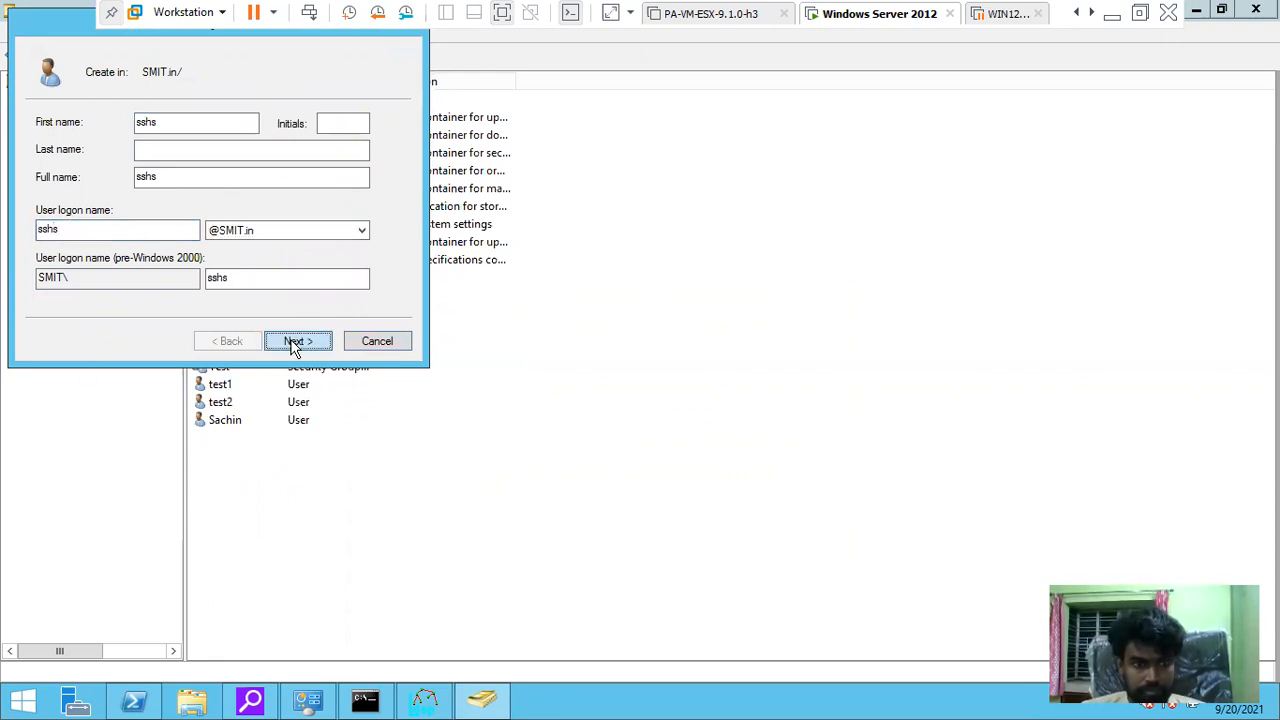
{"action": "left_click", "coordinate": [56, 185]}
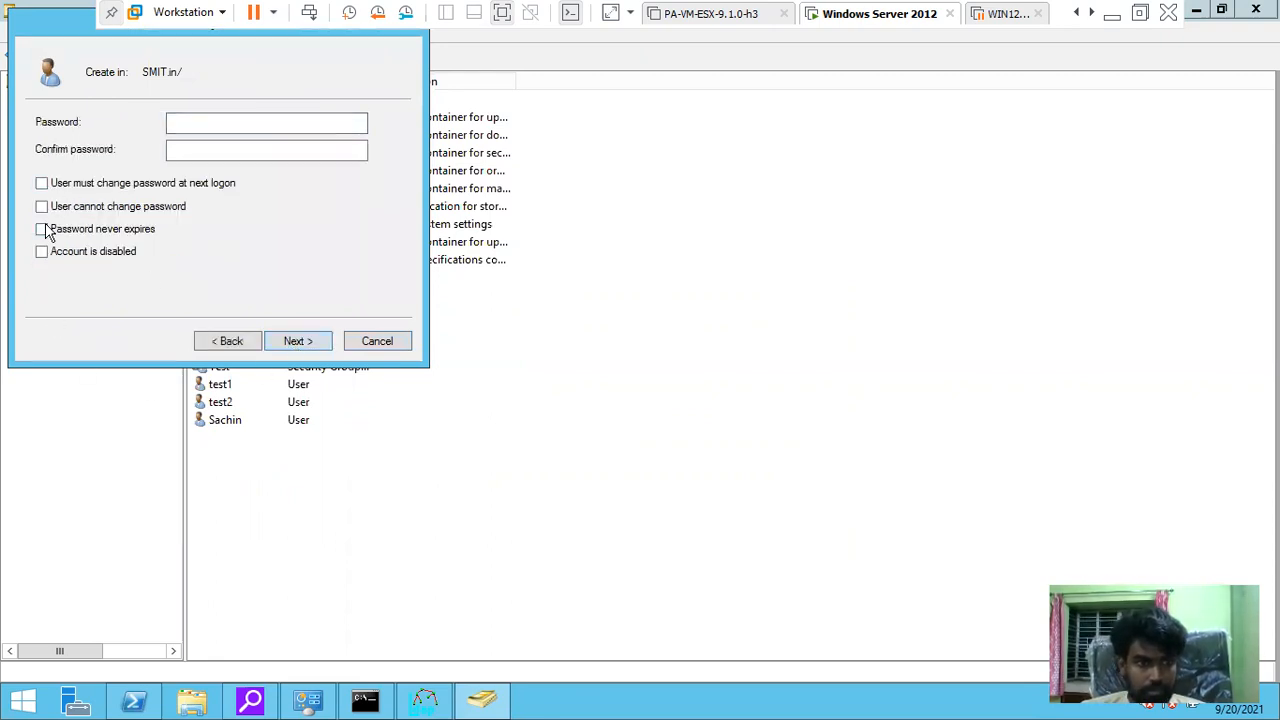
{"action": "left_click", "coordinate": [199, 123]}
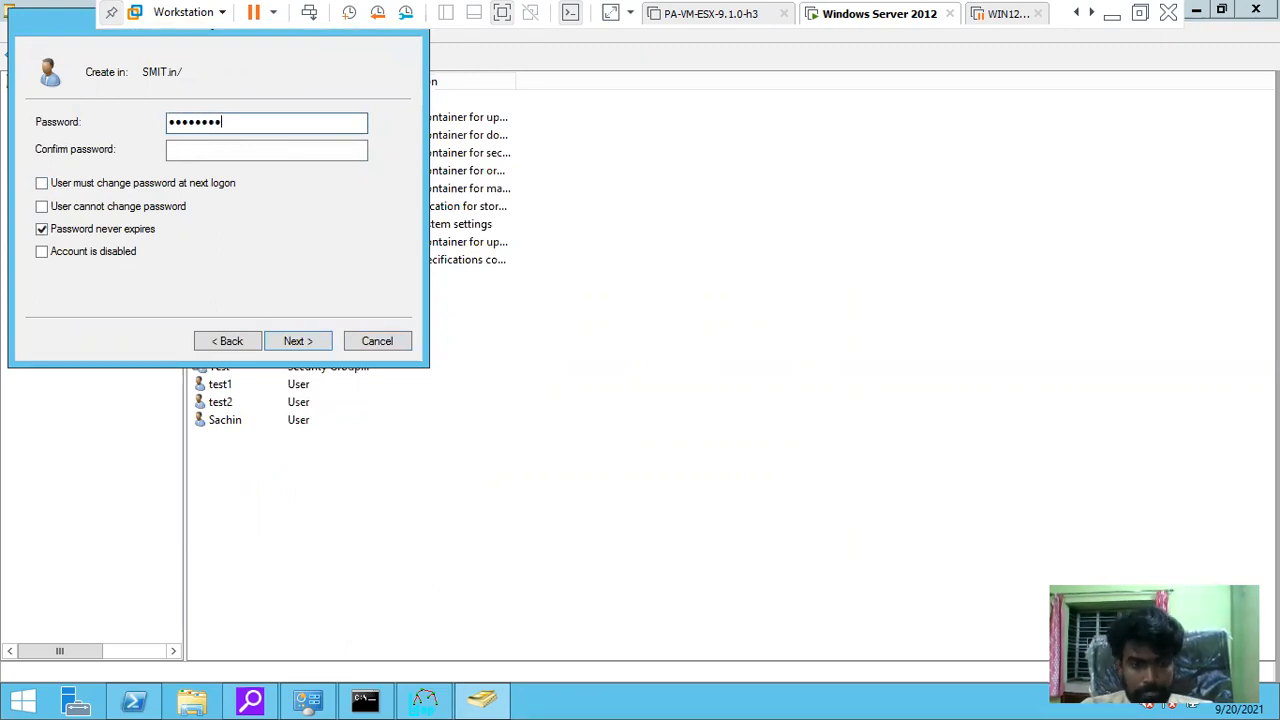
{"action": "left_click", "coordinate": [262, 151]}
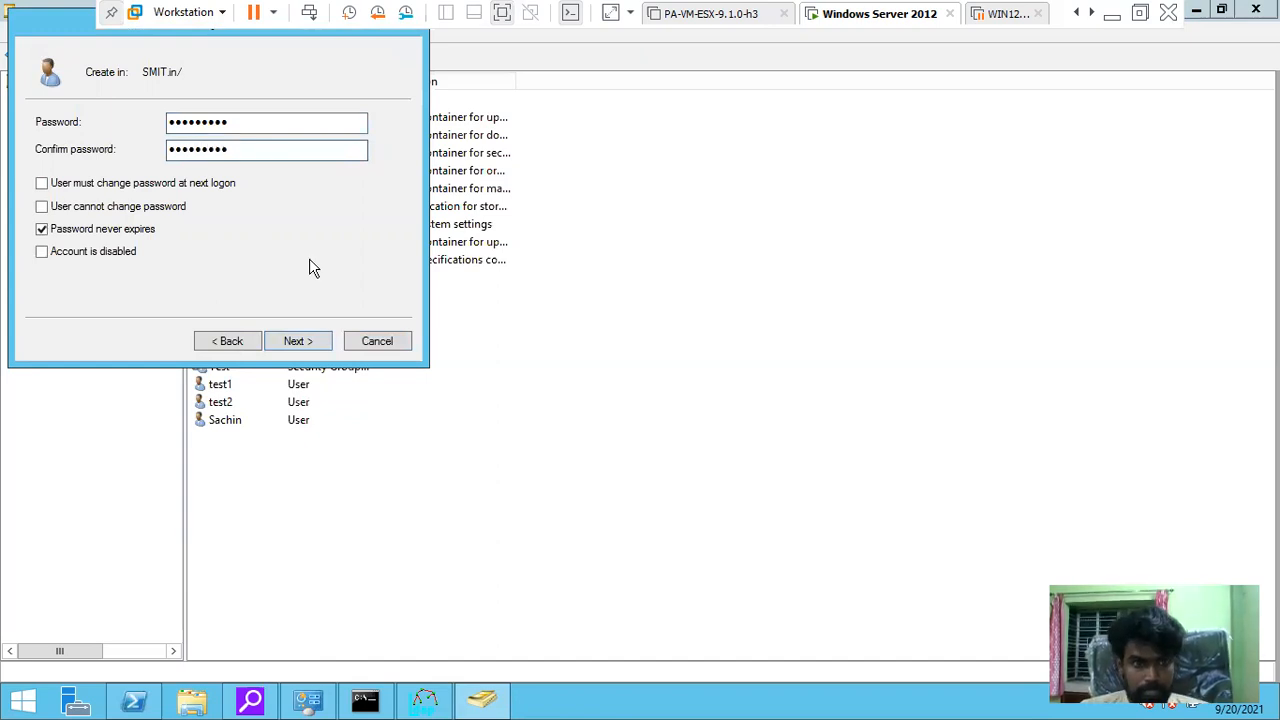
{"action": "left_click", "coordinate": [322, 347]}
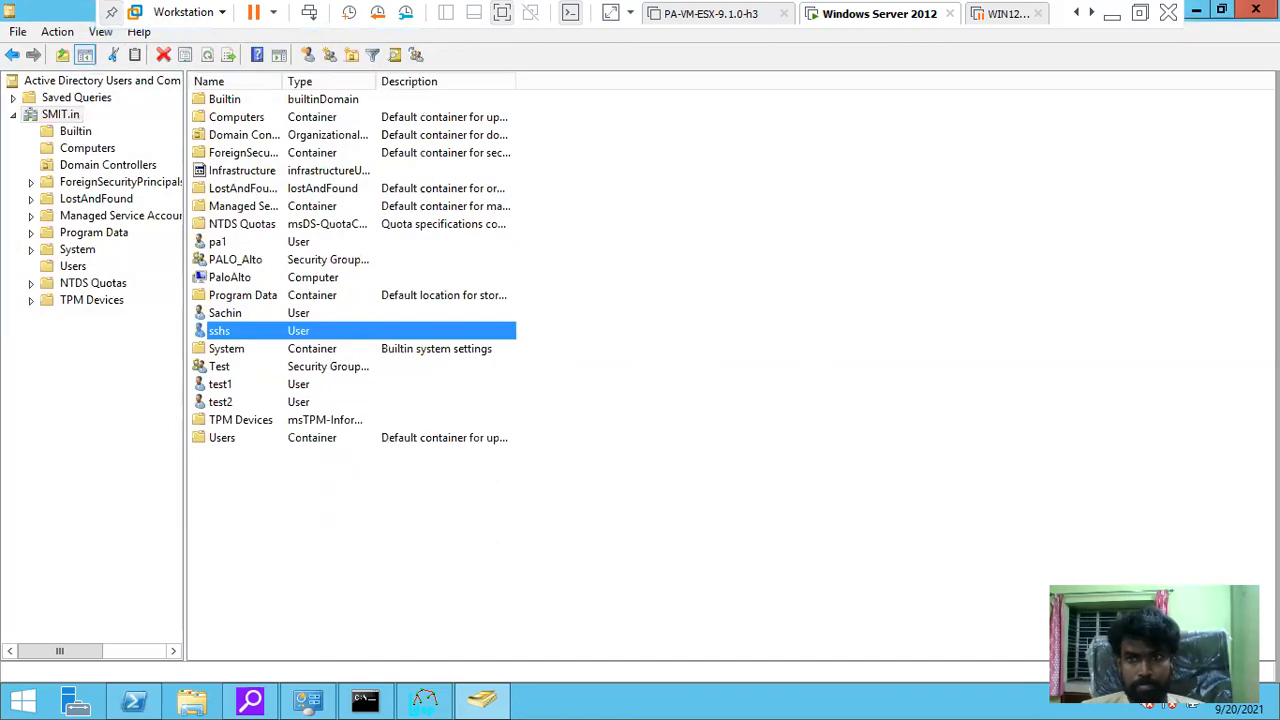
In PAN-OS group mapping, refresh available groups and look at the Custom Group tab without adding one
{"action": "left_click", "coordinate": [1110, 20]}
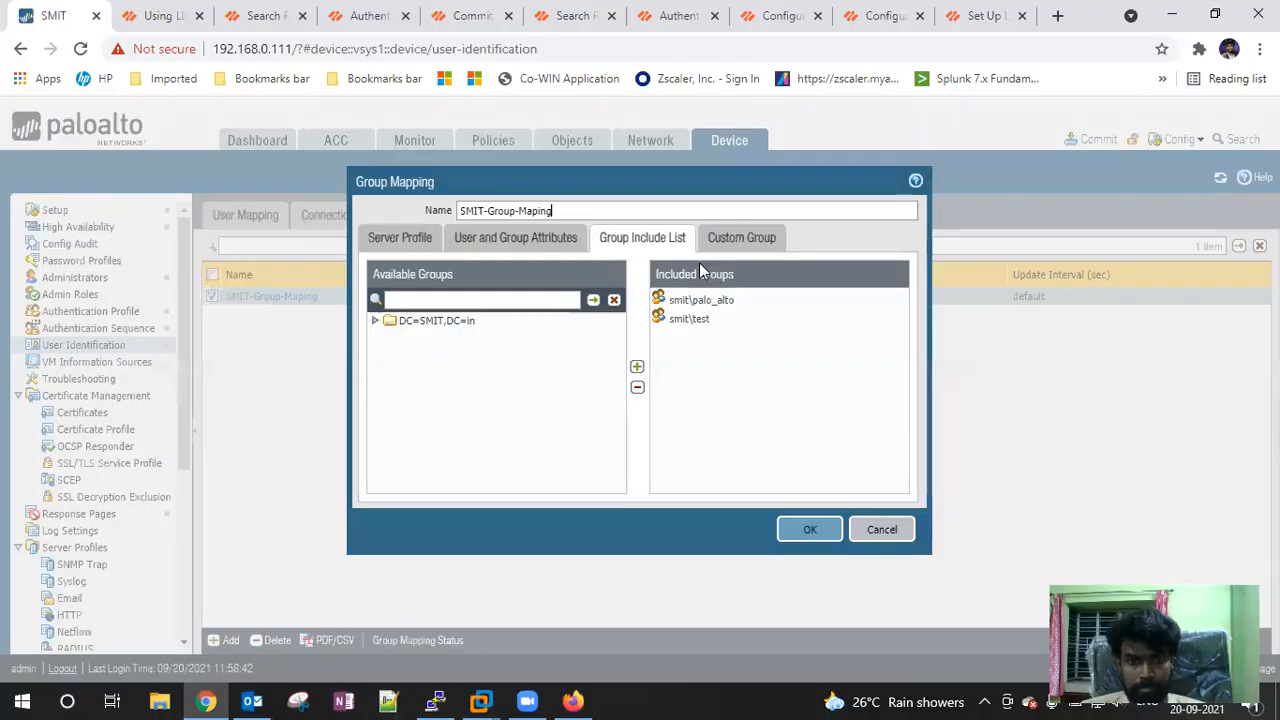
{"action": "left_click", "coordinate": [594, 302]}
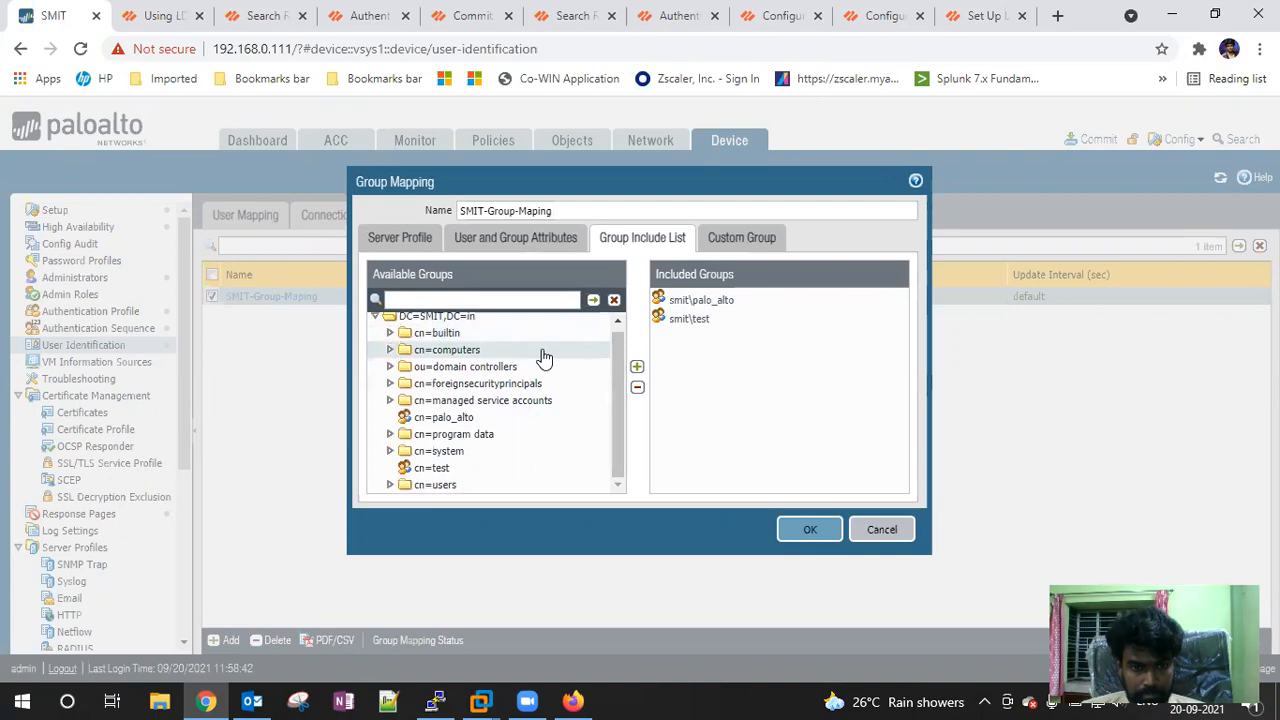
{"action": "left_click", "coordinate": [742, 239]}
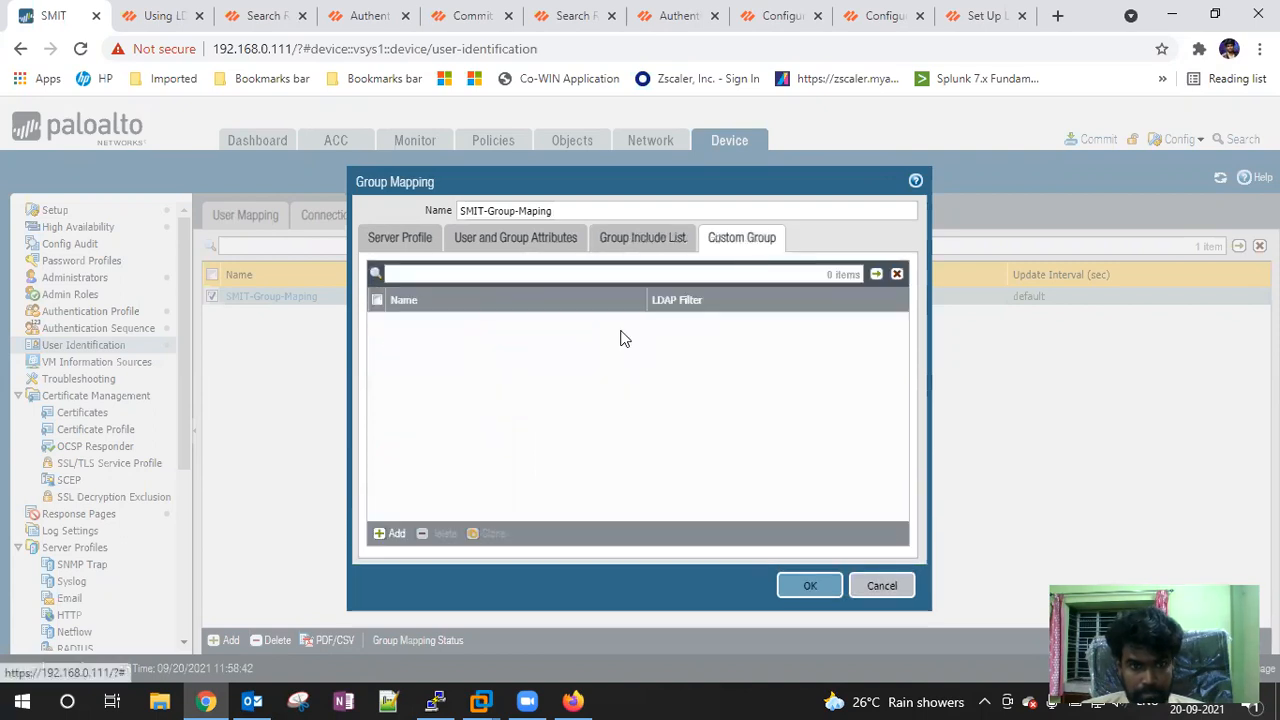
{"action": "left_click", "coordinate": [395, 533]}
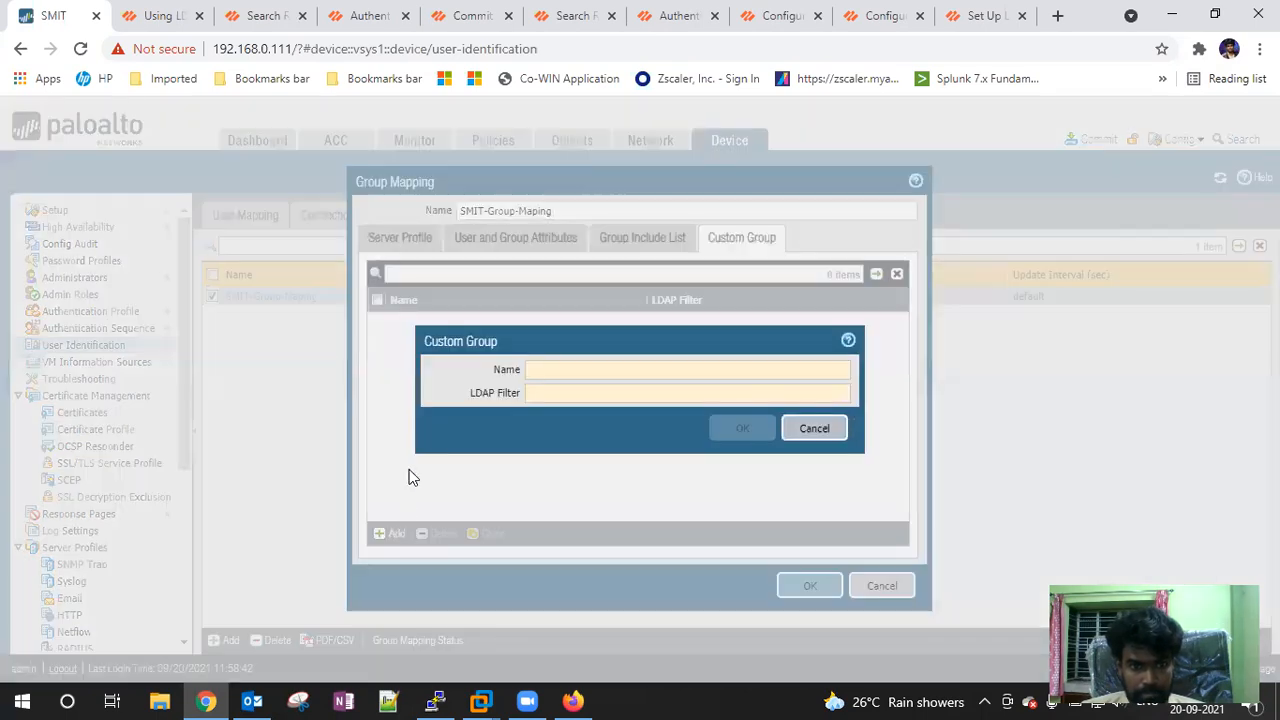
{"action": "left_click", "coordinate": [815, 428]}
Return to the Group Include List and expand DC=SMIT,DC=in to list its groups
{"action": "left_click", "coordinate": [600, 245]}
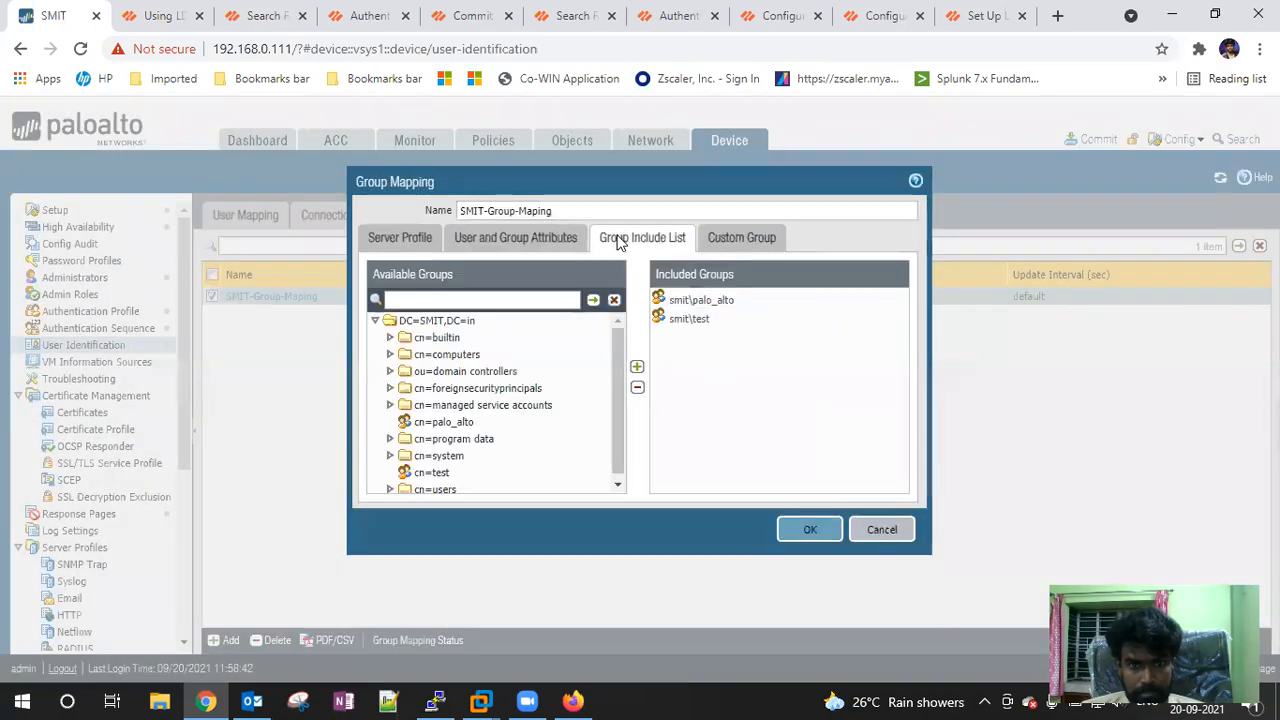
{"action": "left_click", "coordinate": [377, 321]}
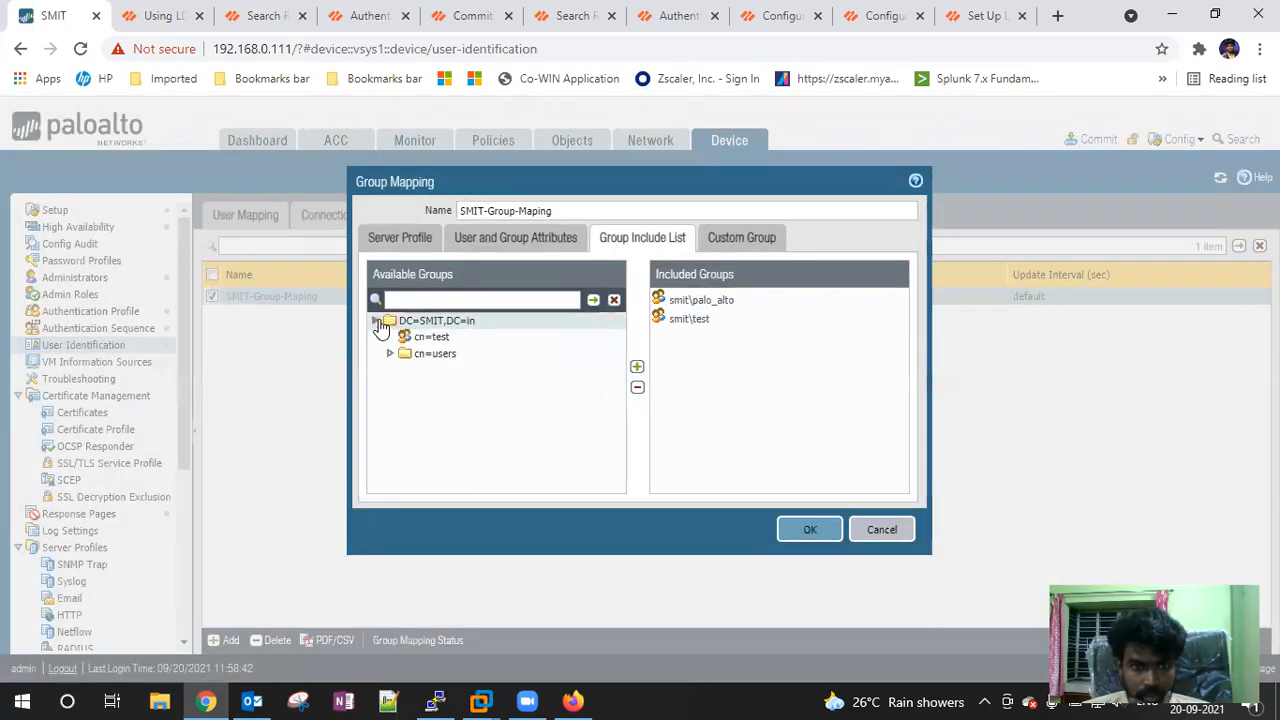
{"action": "left_click", "coordinate": [377, 321]}
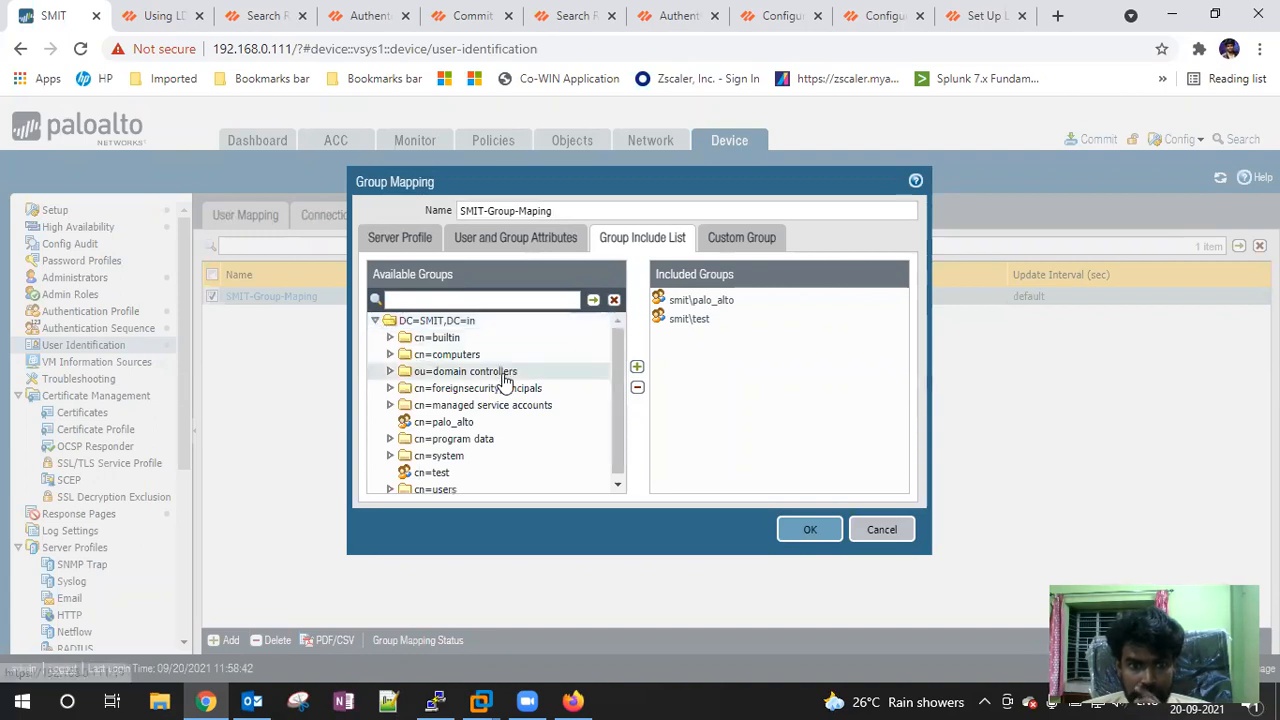
{"action": "scroll", "coordinate": [505, 383], "scroll_direction": "down", "scroll_amount": 1}
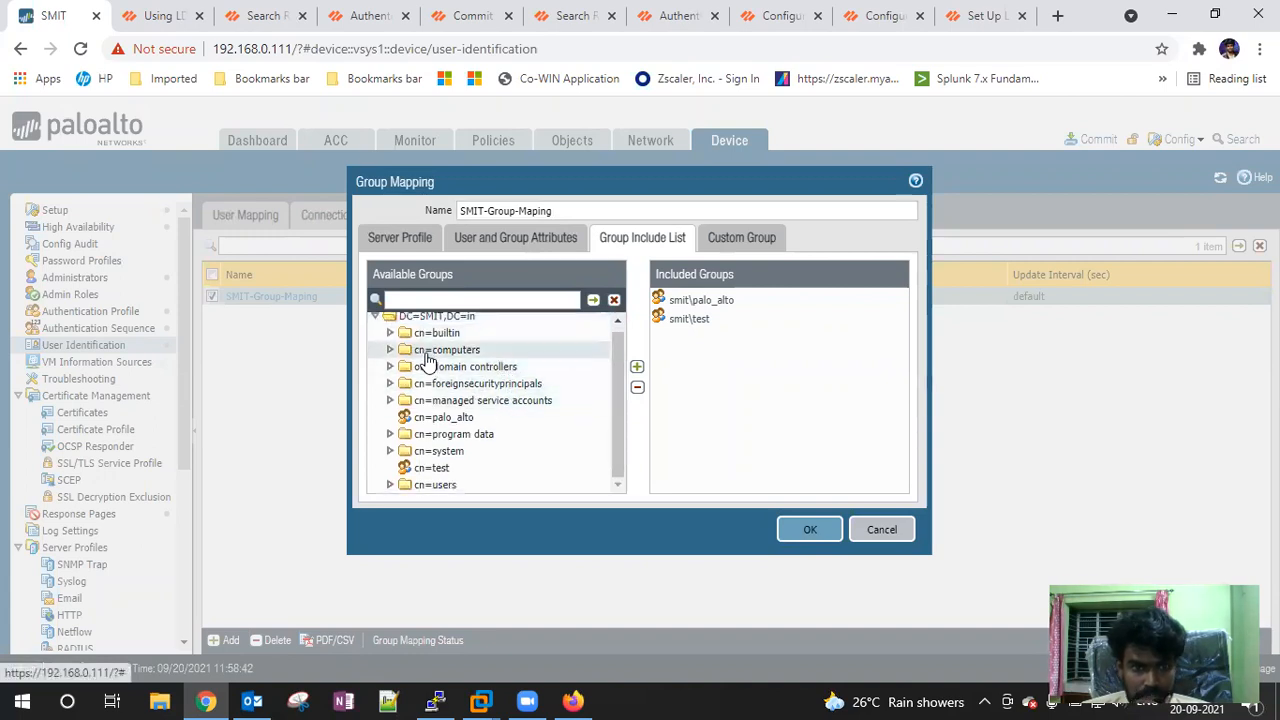
{"action": "double_click", "coordinate": [426, 320]}
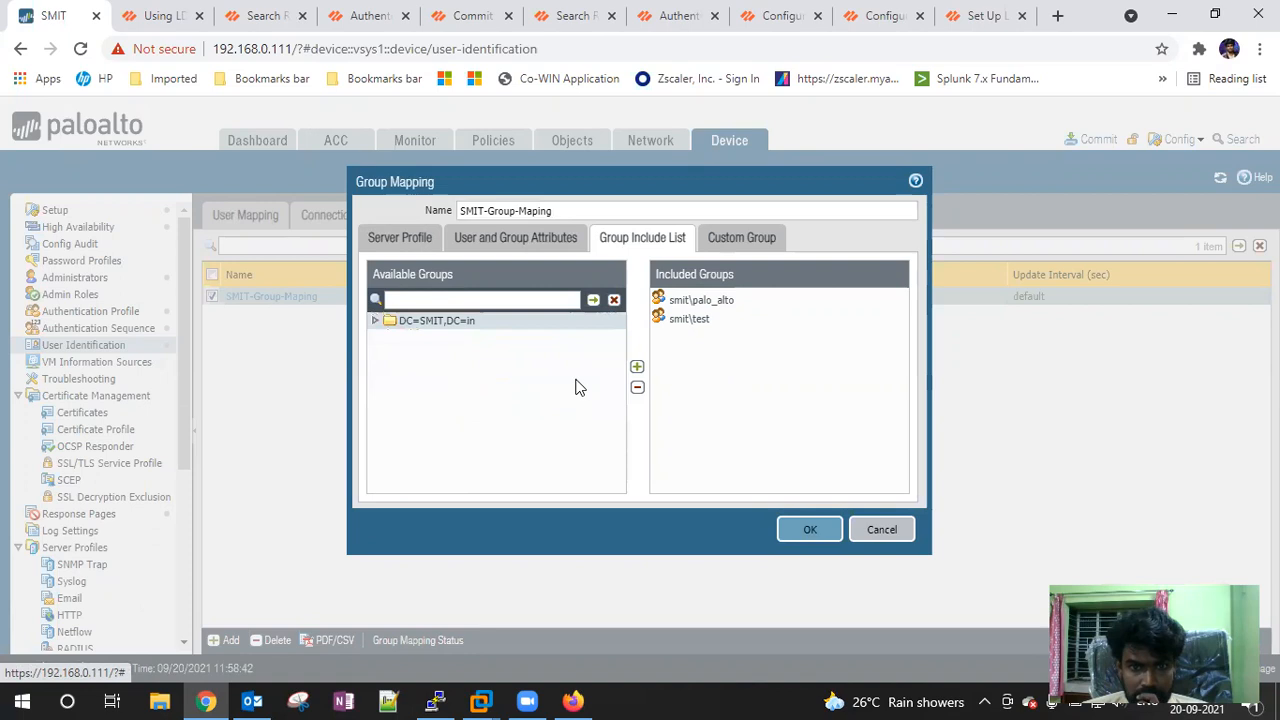
{"action": "left_click", "coordinate": [376, 321]}
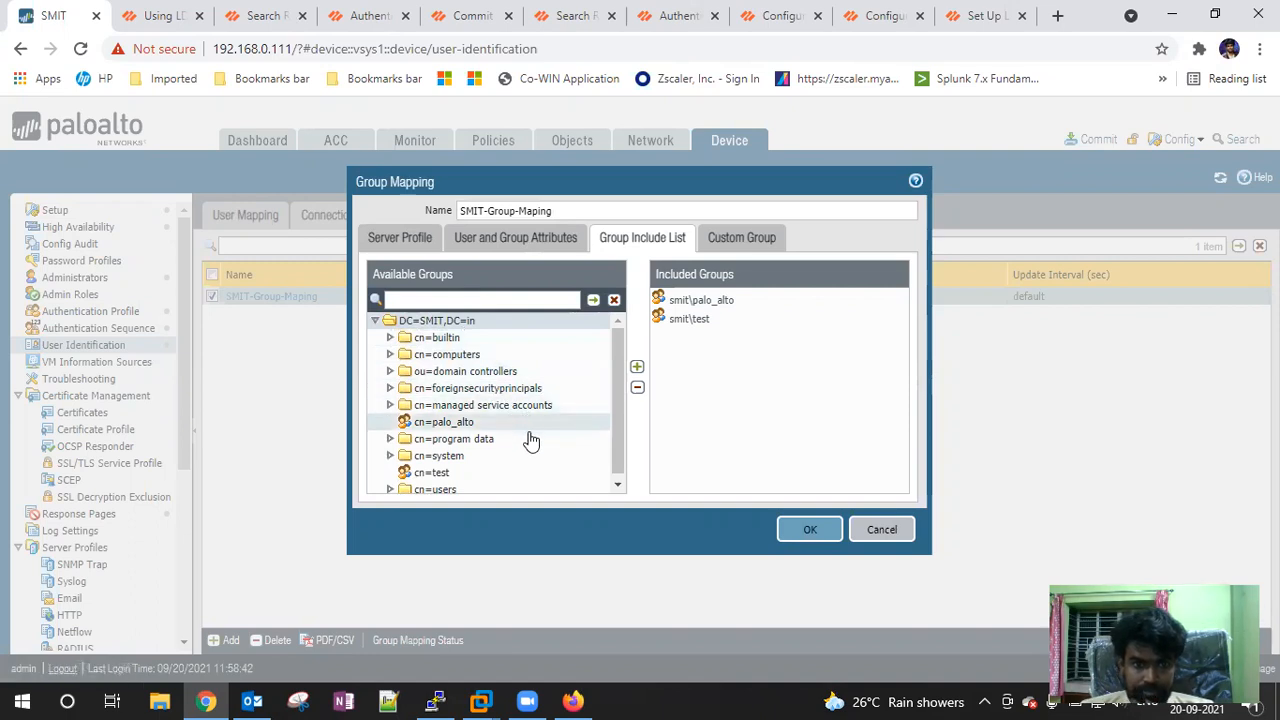
{"action": "scroll", "coordinate": [523, 443], "scroll_direction": "down", "scroll_amount": 1}
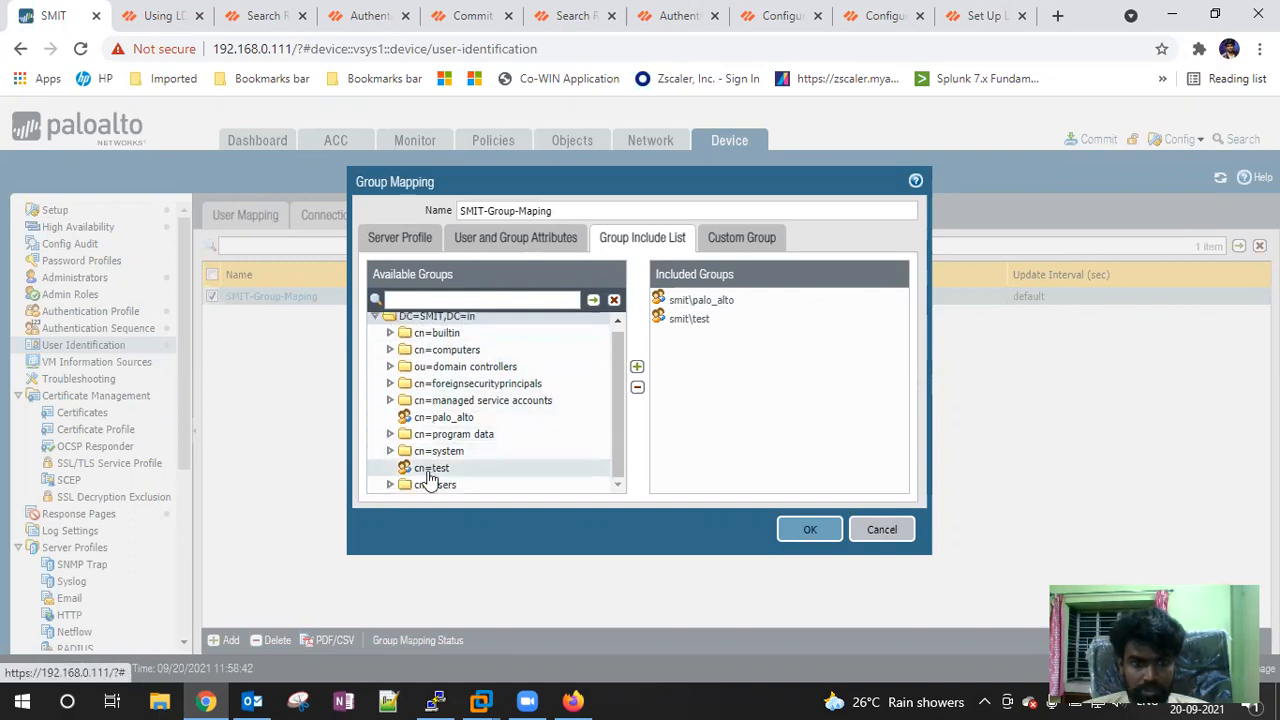
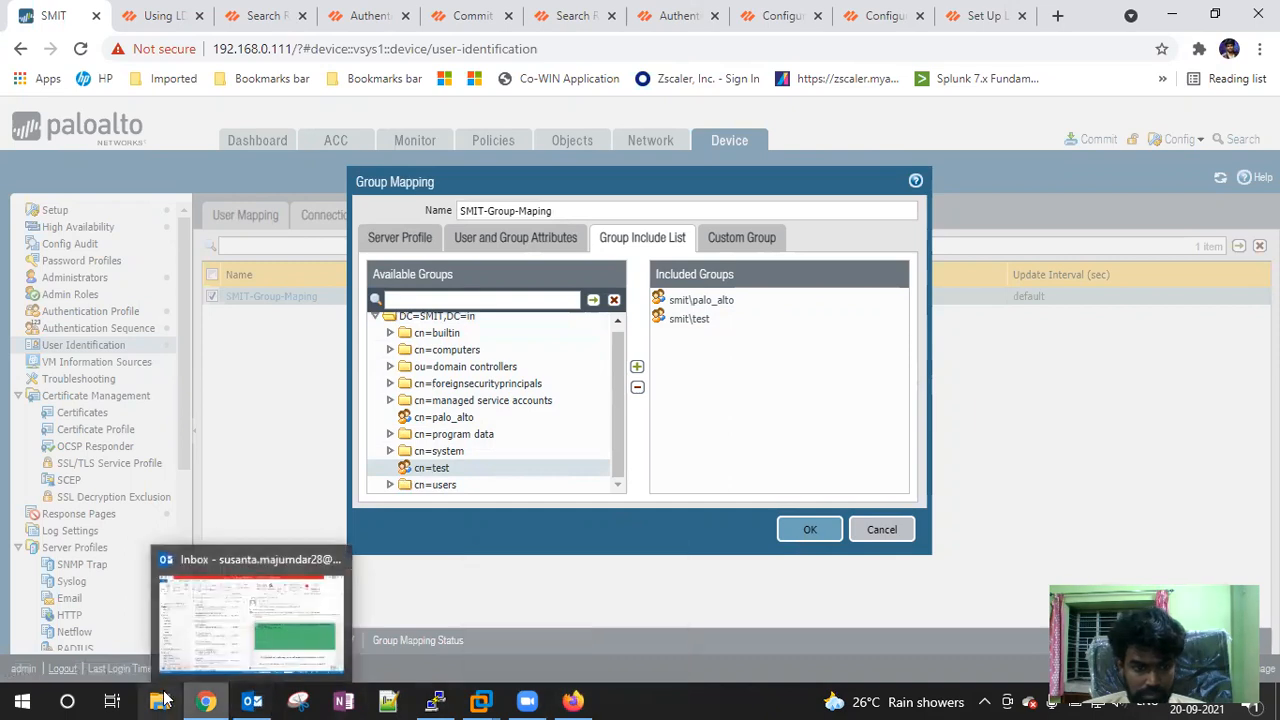
Create a global security group in SMIT.in named after the user with a -Gp suffix, since the plain name already exists
{"action": "mouse_move", "coordinate": [218, 700]}
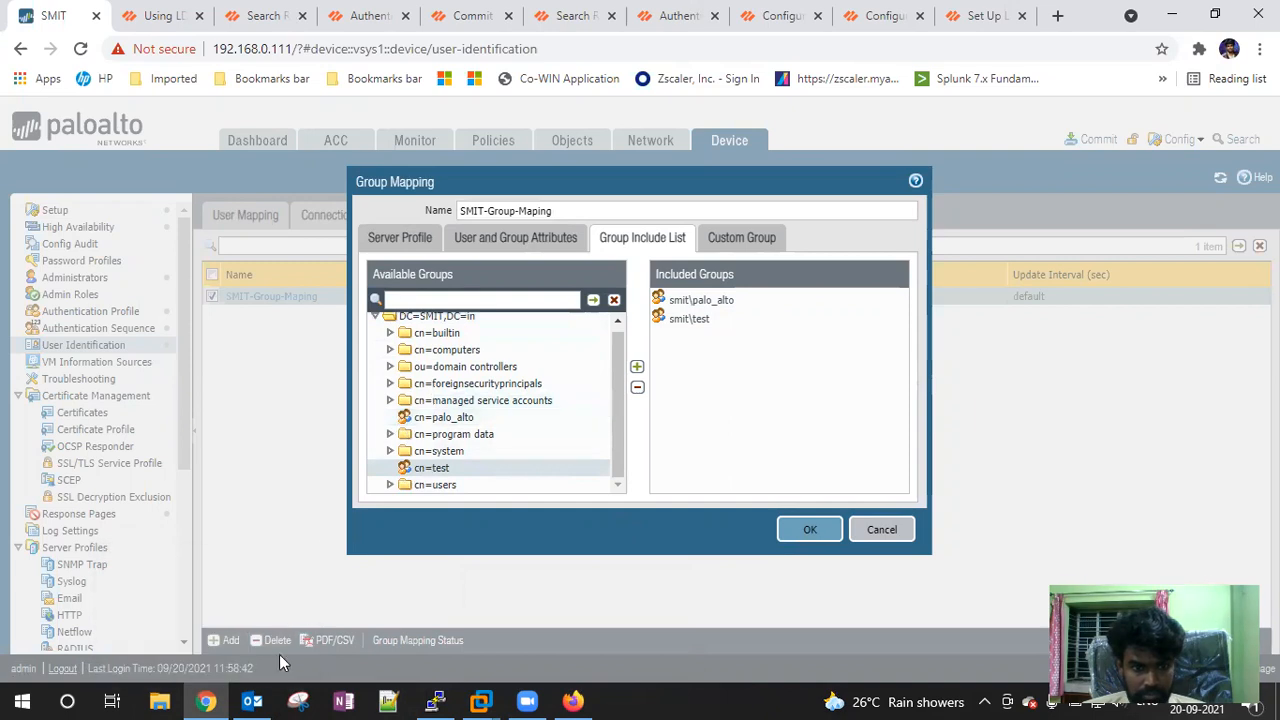
{"action": "mouse_move", "coordinate": [485, 700]}
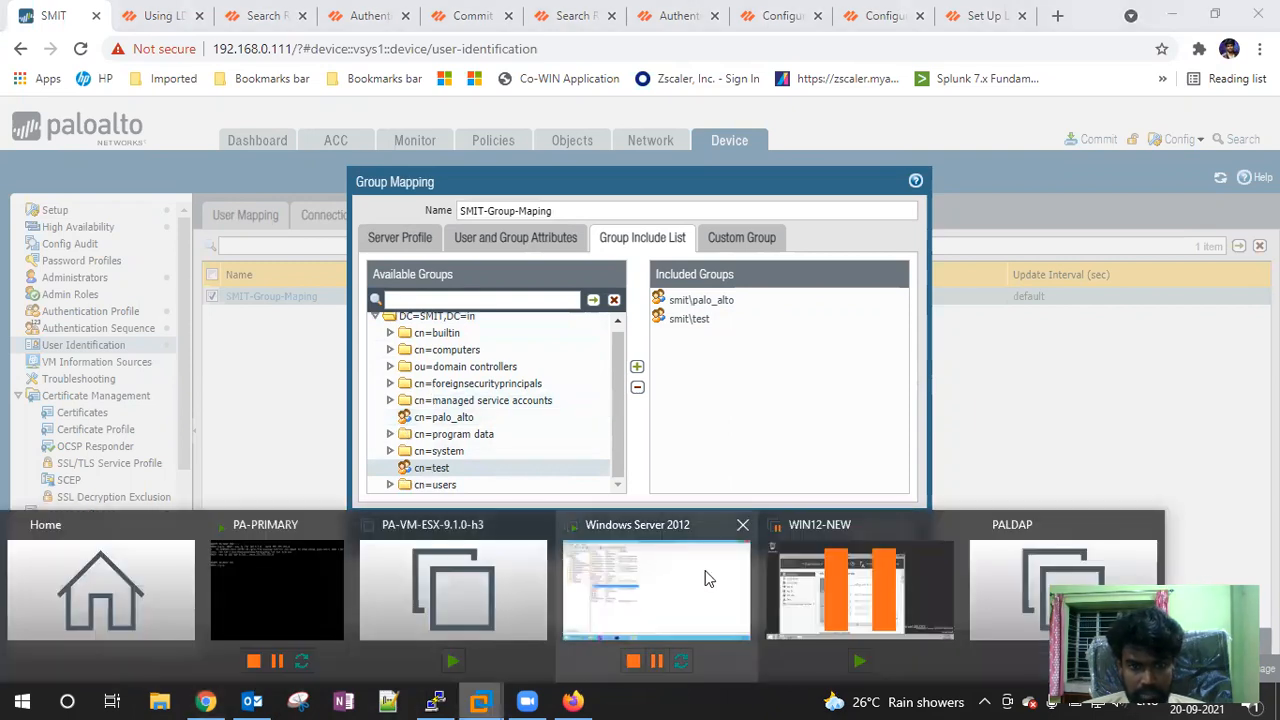
{"action": "left_click", "coordinate": [626, 527]}
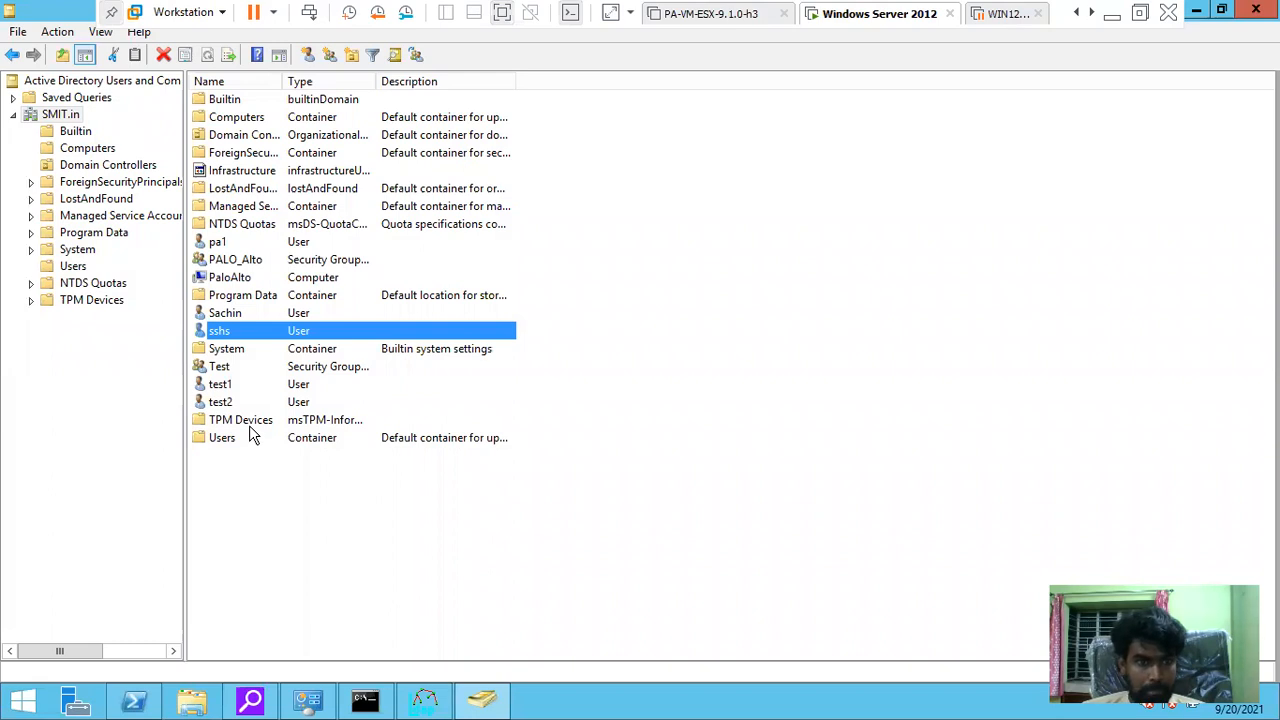
{"action": "left_click", "coordinate": [330, 54]}
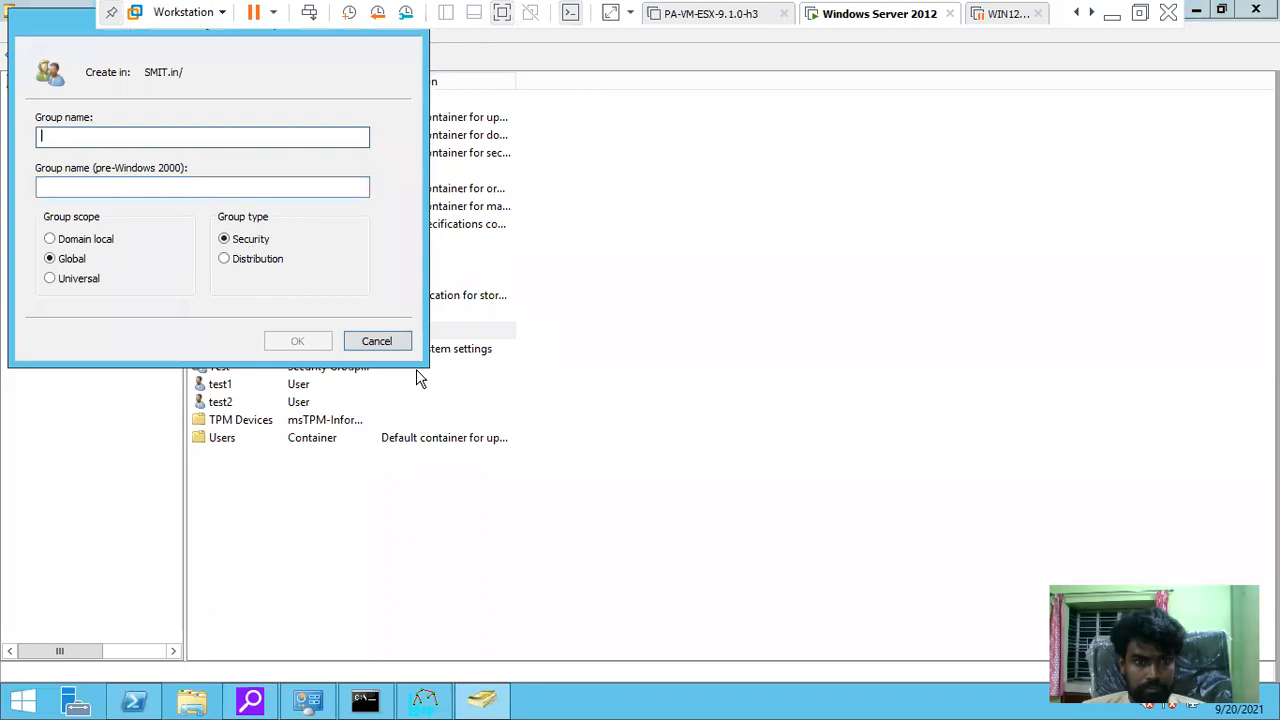
{"action": "type", "text": "Sachin"}
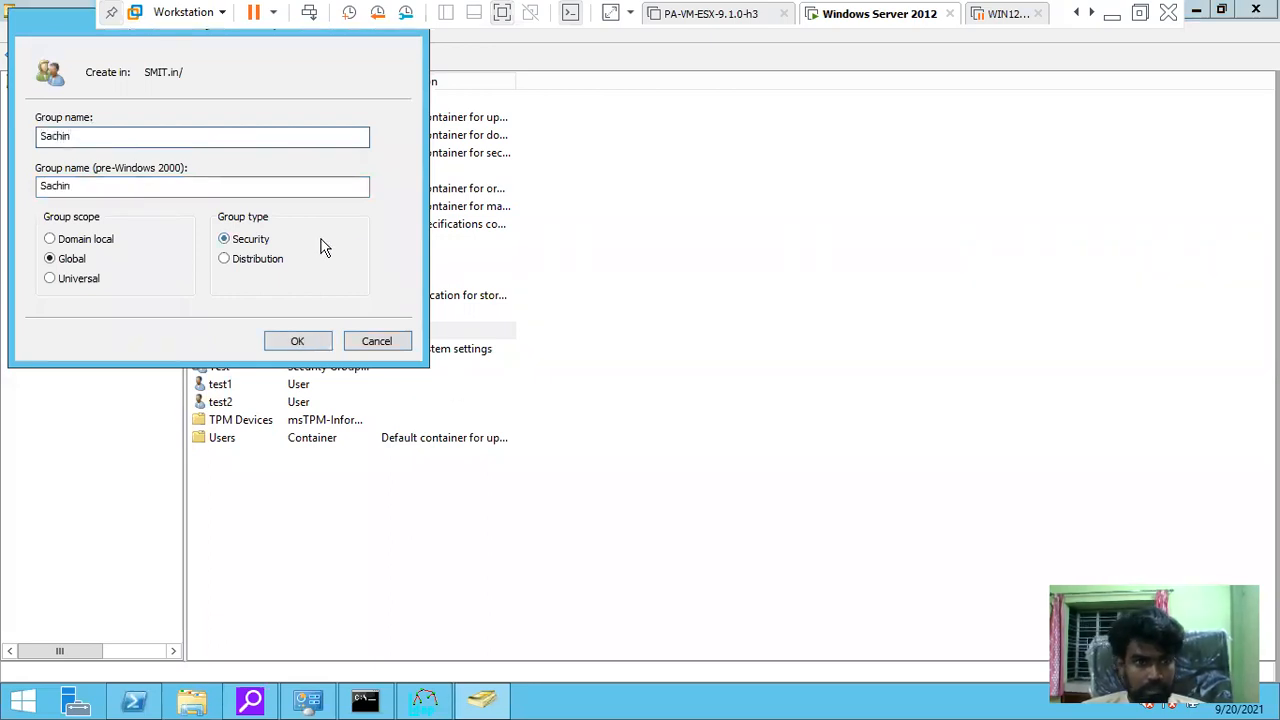
{"action": "left_click", "coordinate": [292, 342]}
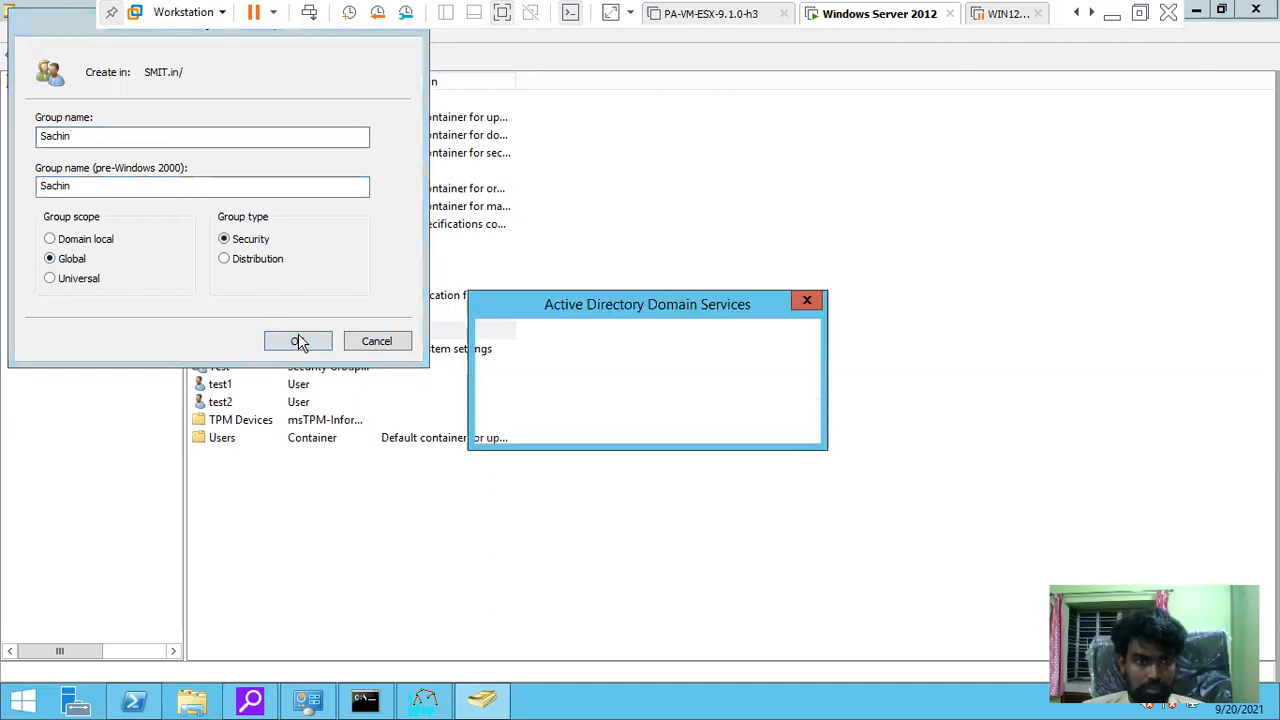
{"action": "left_click", "coordinate": [800, 427]}
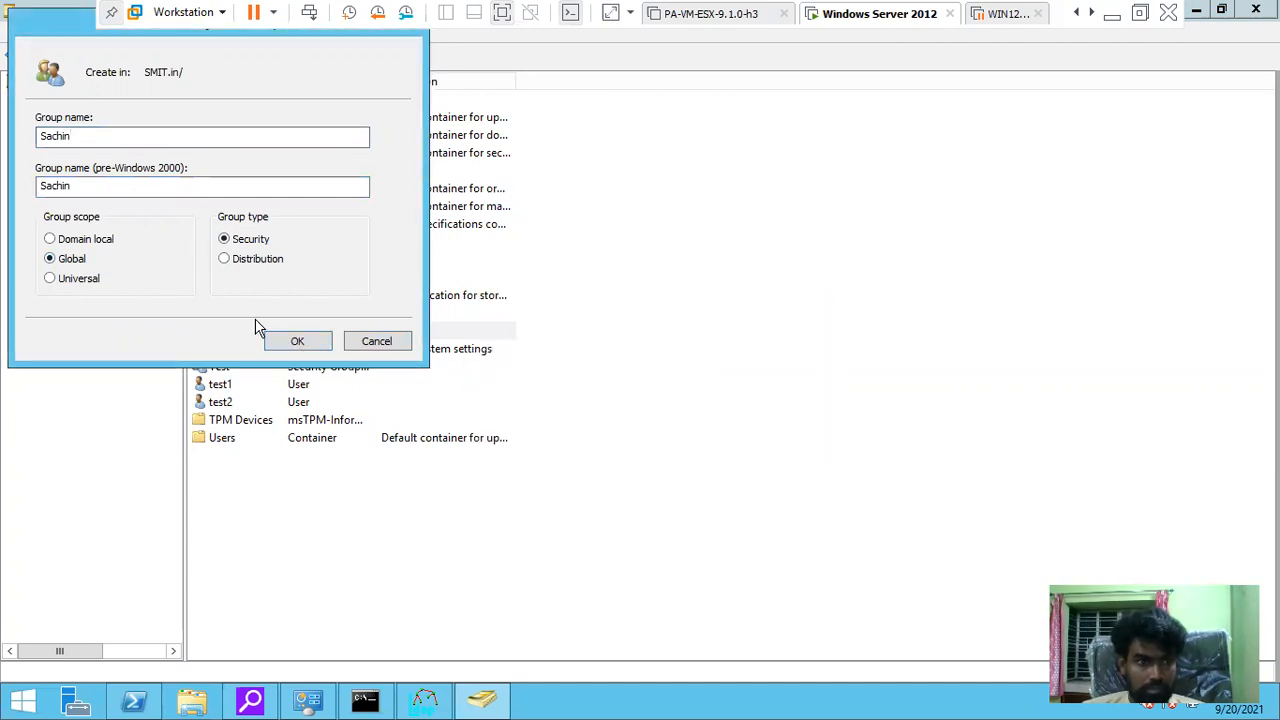
{"action": "left_click", "coordinate": [94, 136]}
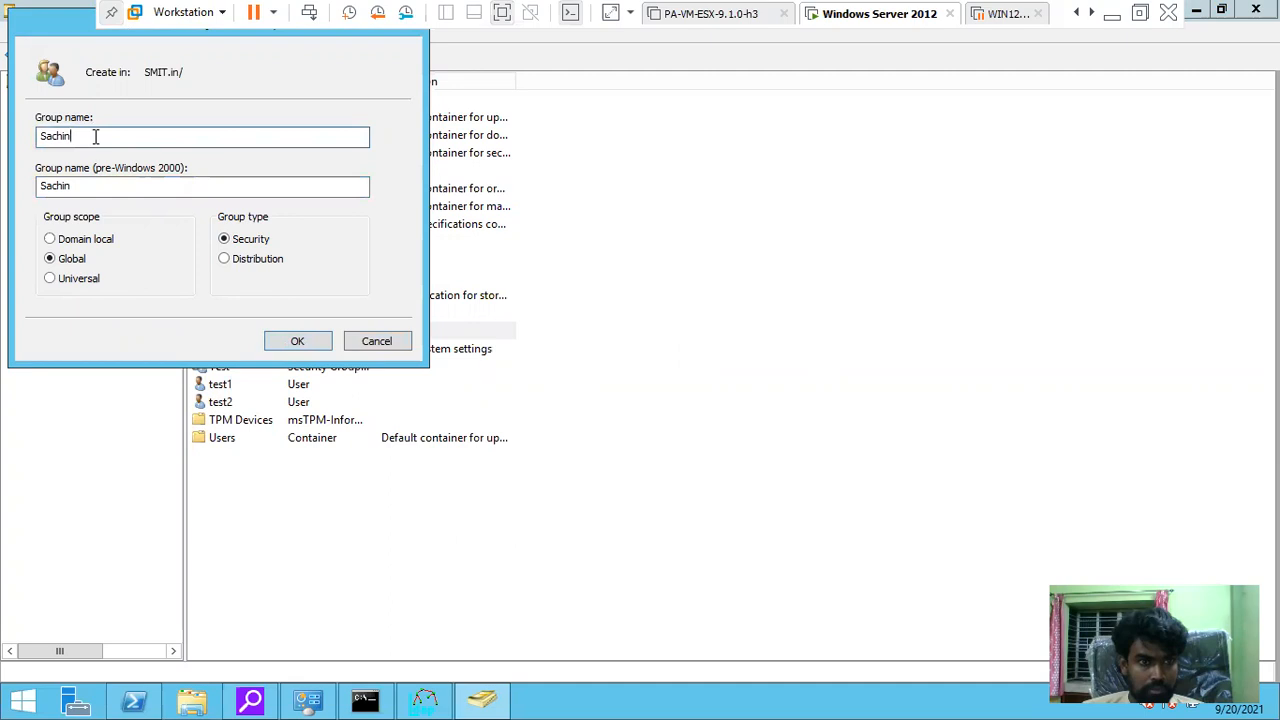
{"action": "type", "text": "-"}
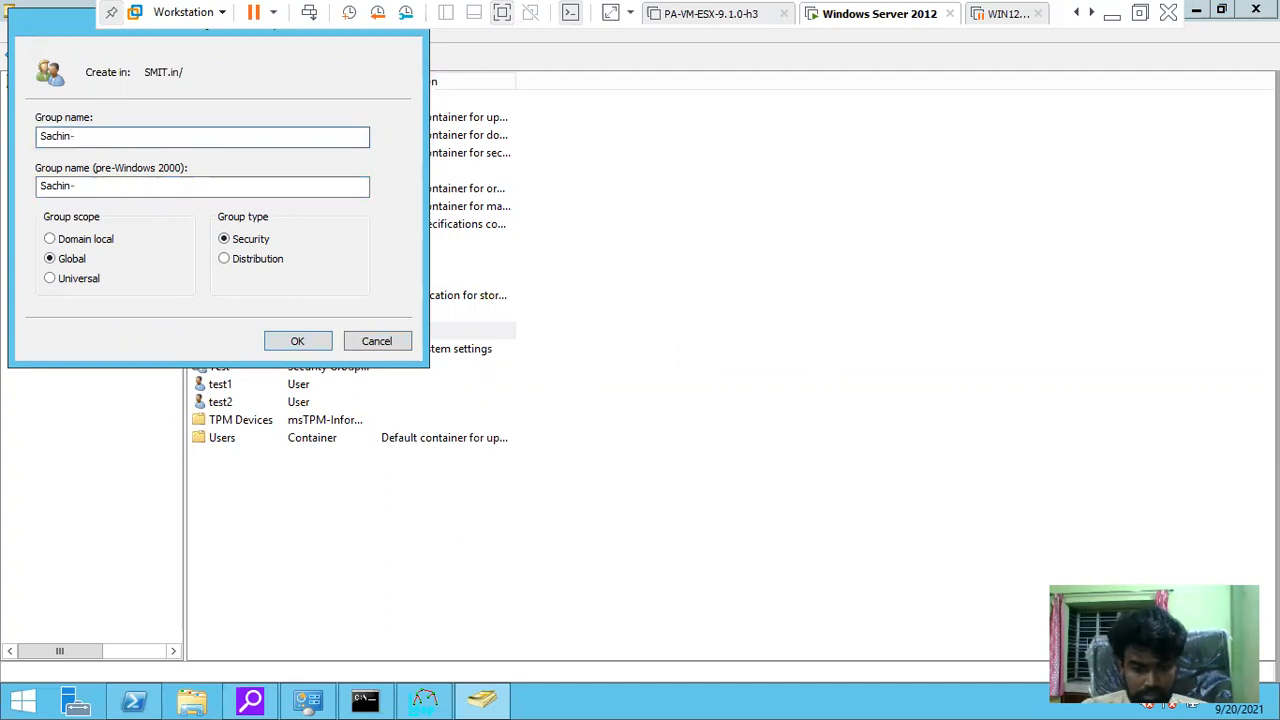
{"action": "type", "text": "Gp"}
{"action": "left_click", "coordinate": [297, 341]}
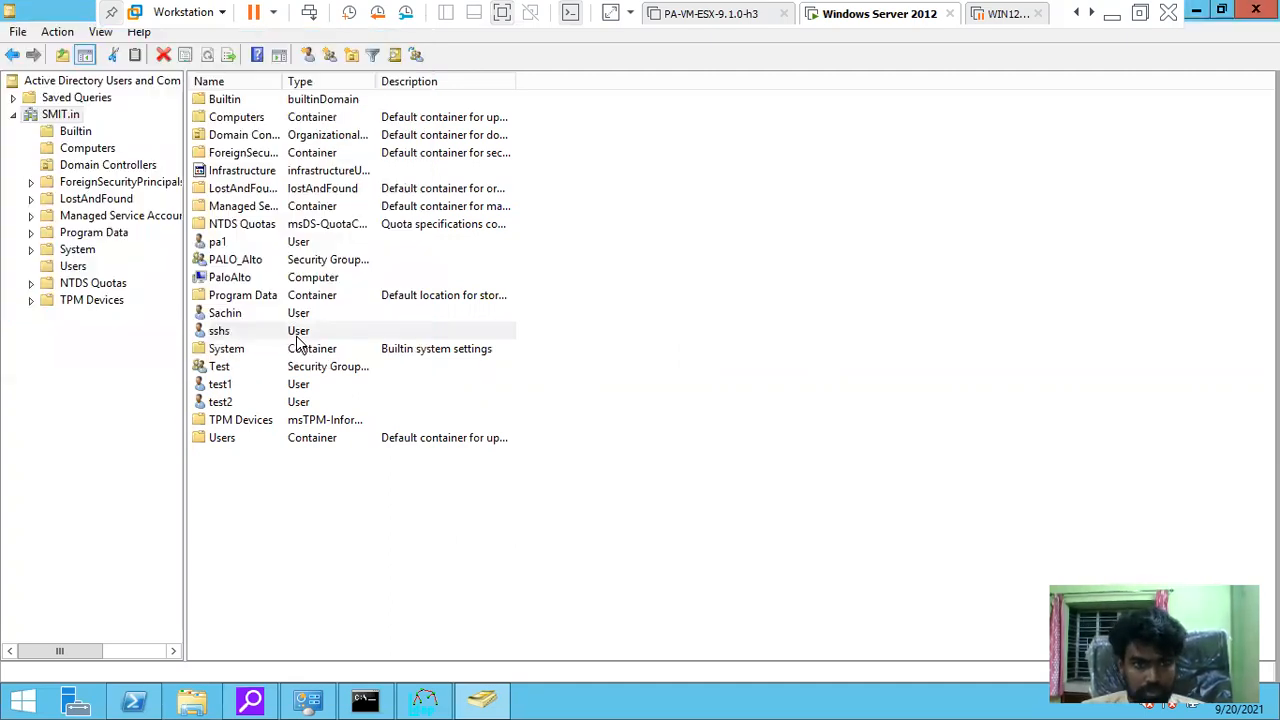
Add the user account listed above the new group to the -Gp group
{"action": "left_click", "coordinate": [658, 372]}
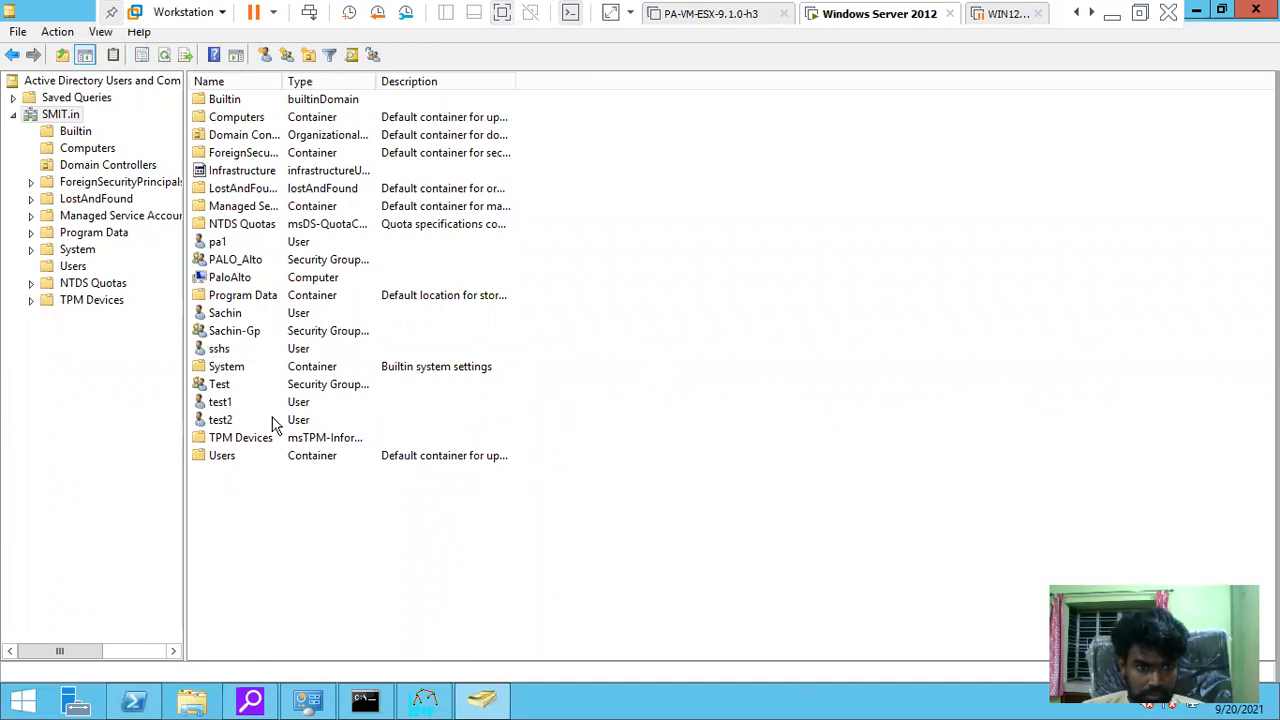
{"action": "left_click_drag", "start_coordinate": [226, 313], "coordinate": [229, 330]}
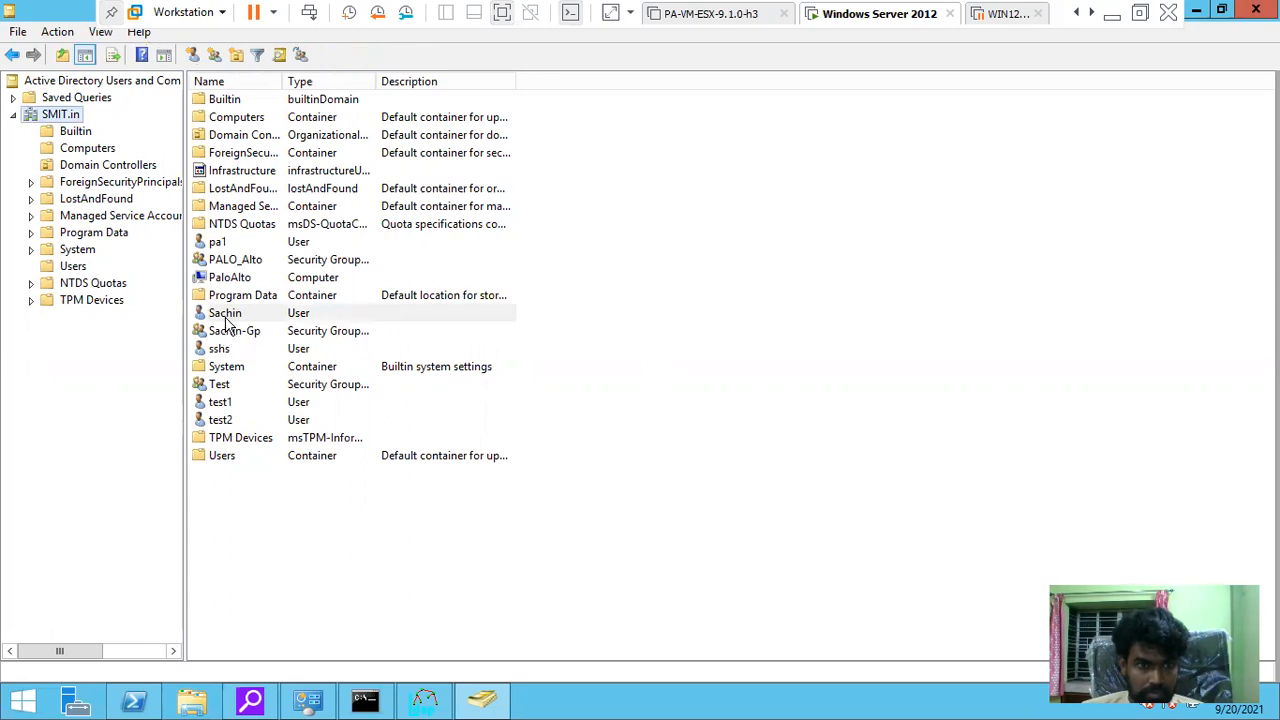
{"action": "left_click", "coordinate": [232, 317]}
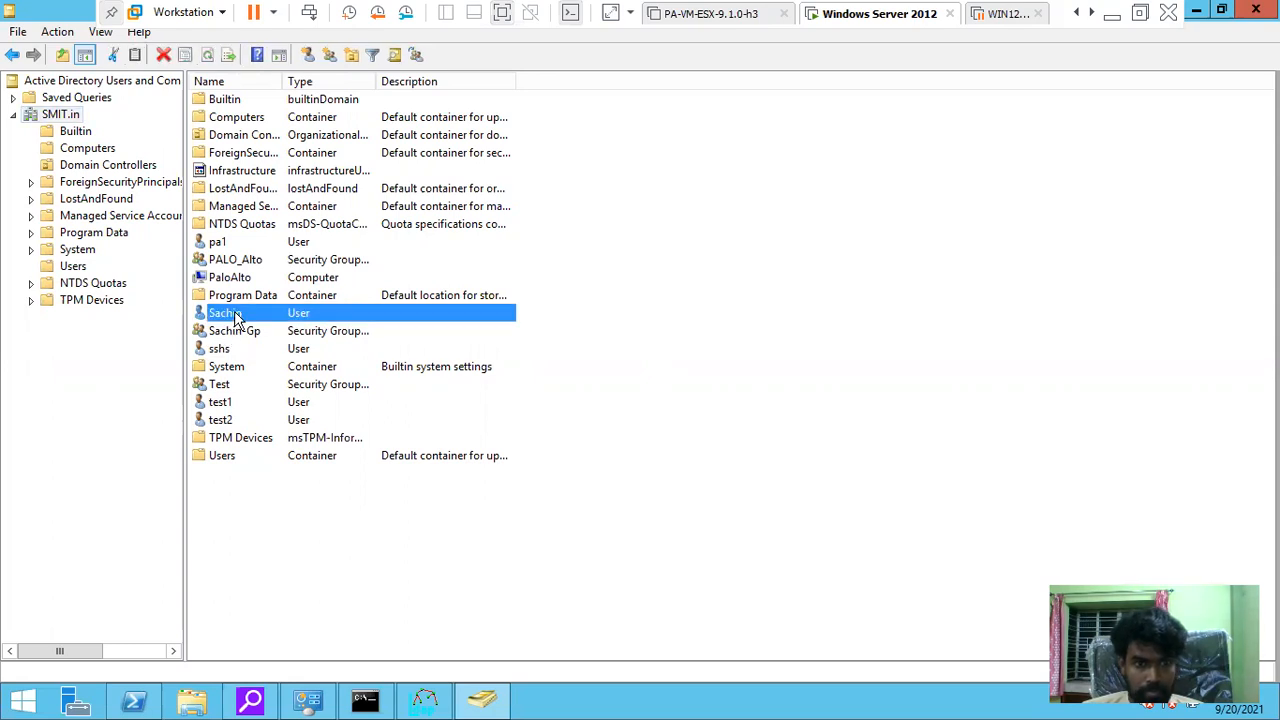
{"action": "double_click", "coordinate": [233, 314]}
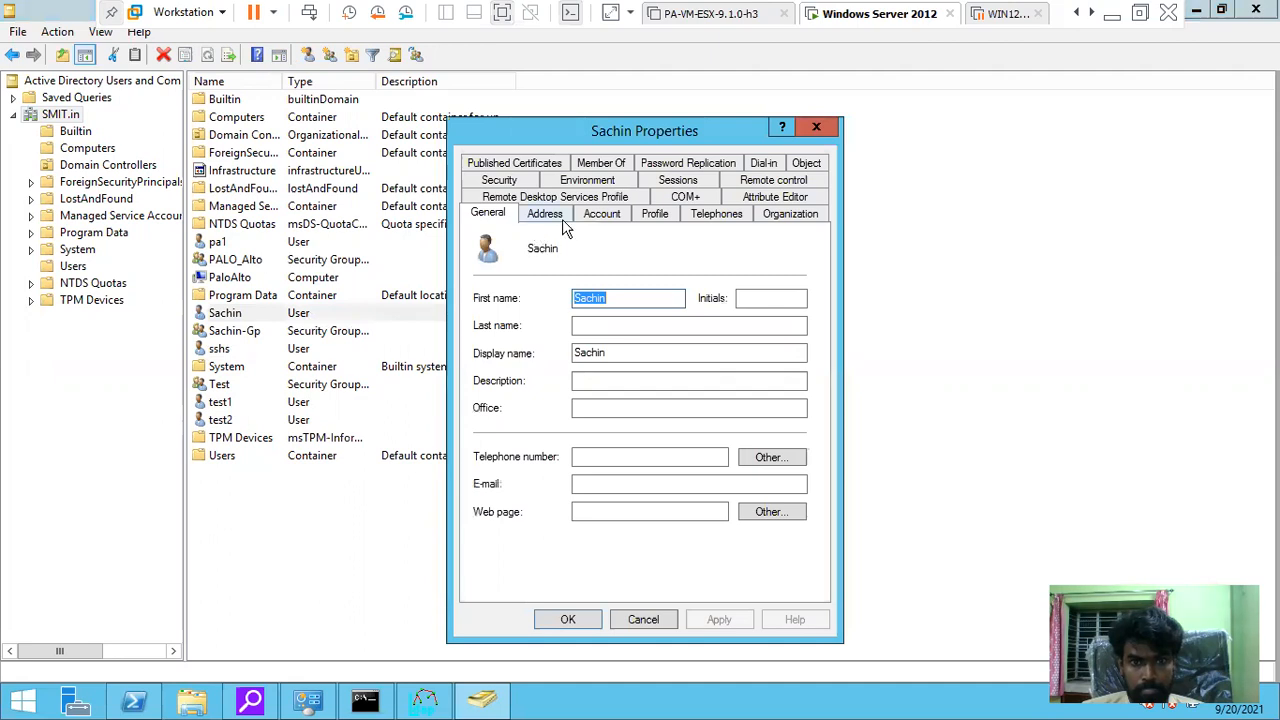
{"action": "left_click", "coordinate": [643, 619]}
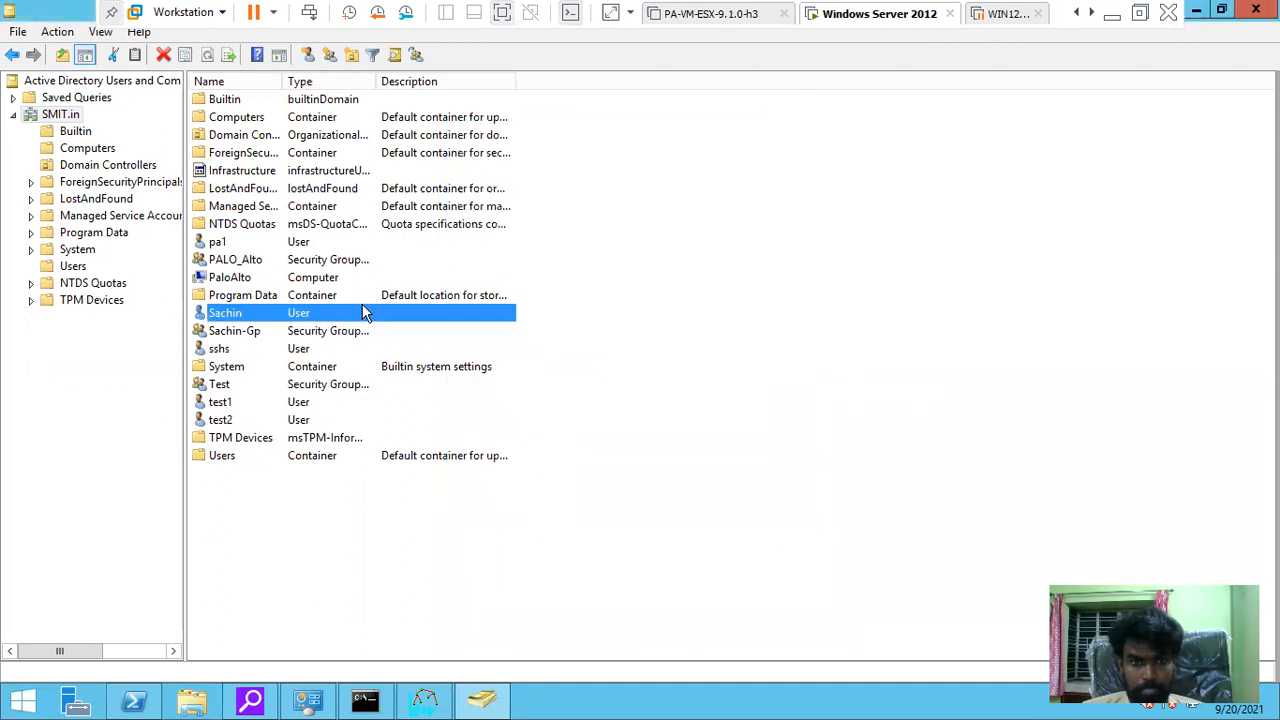
{"action": "right_click", "coordinate": [230, 316]}
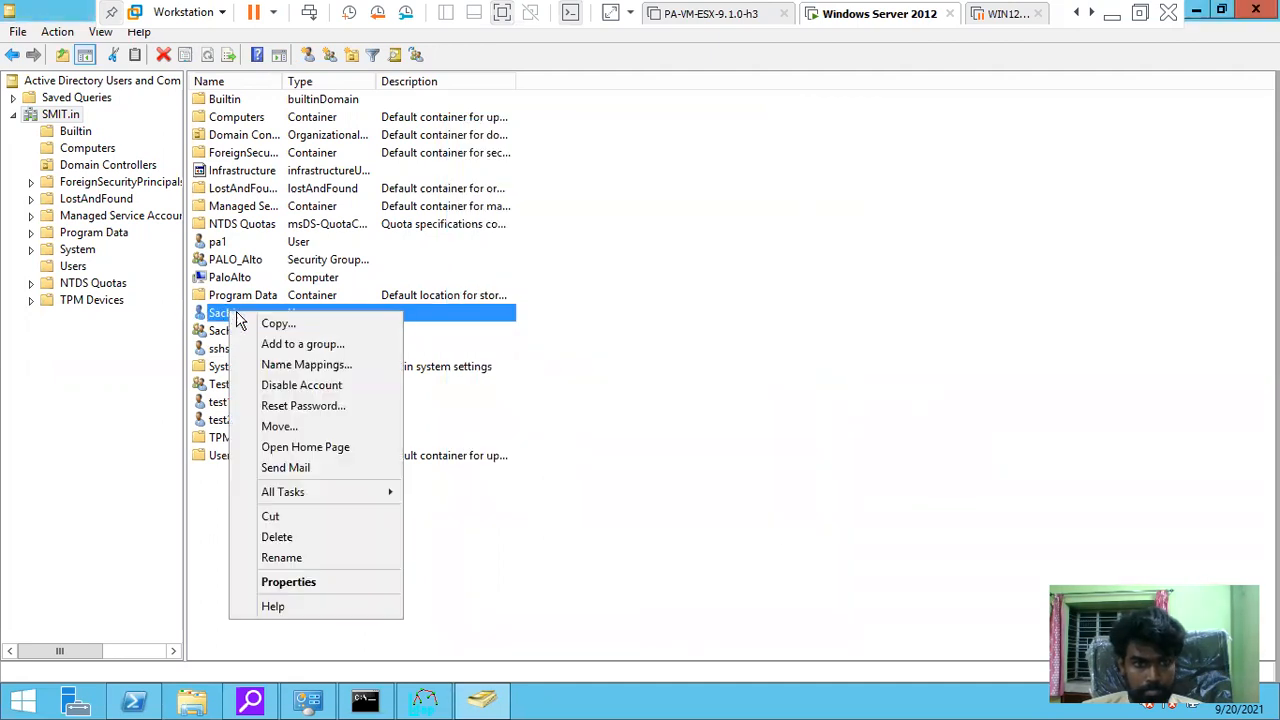
{"action": "left_click", "coordinate": [322, 342]}
{"action": "type", "text": "s"}
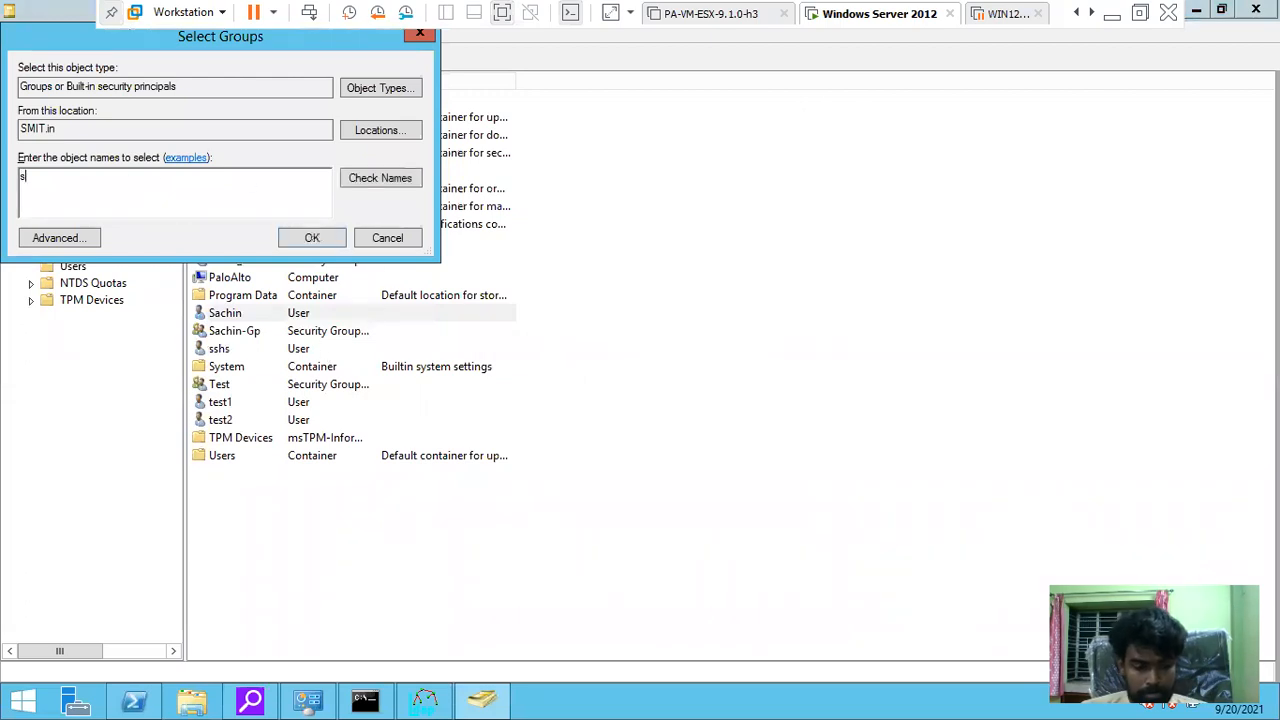
{"action": "type", "text": "ach"}
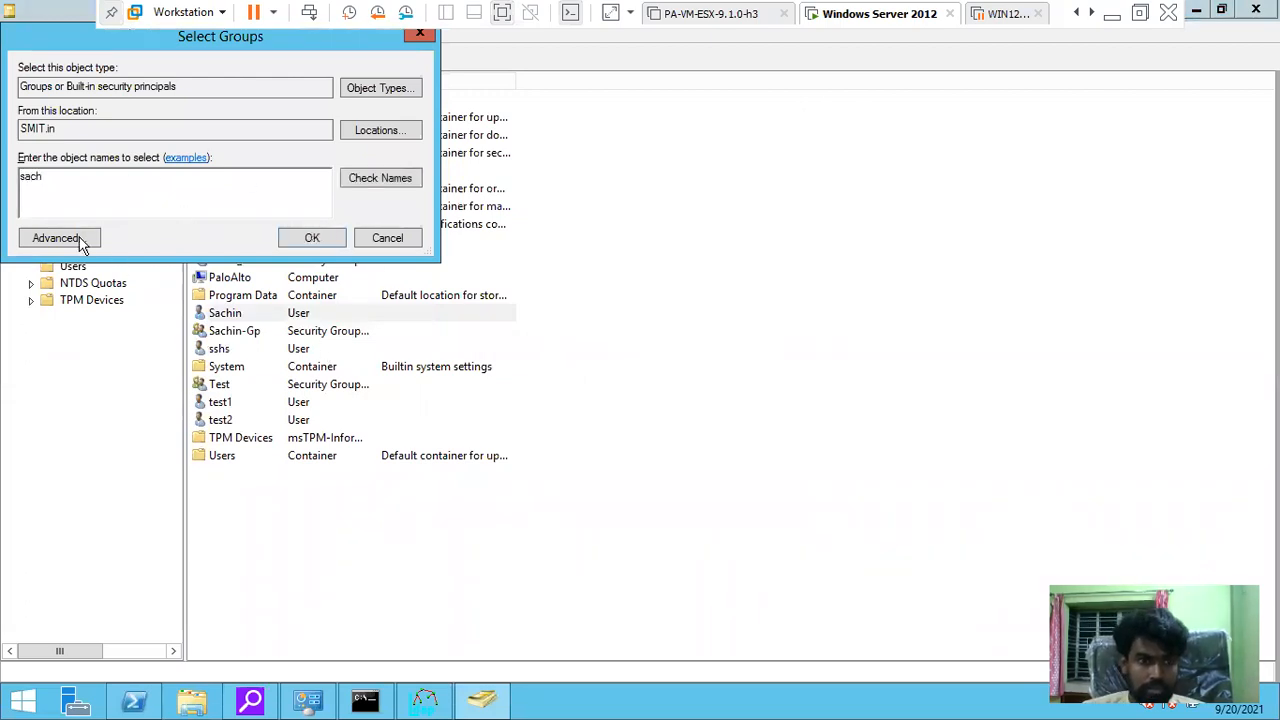
{"action": "left_click", "coordinate": [365, 182]}
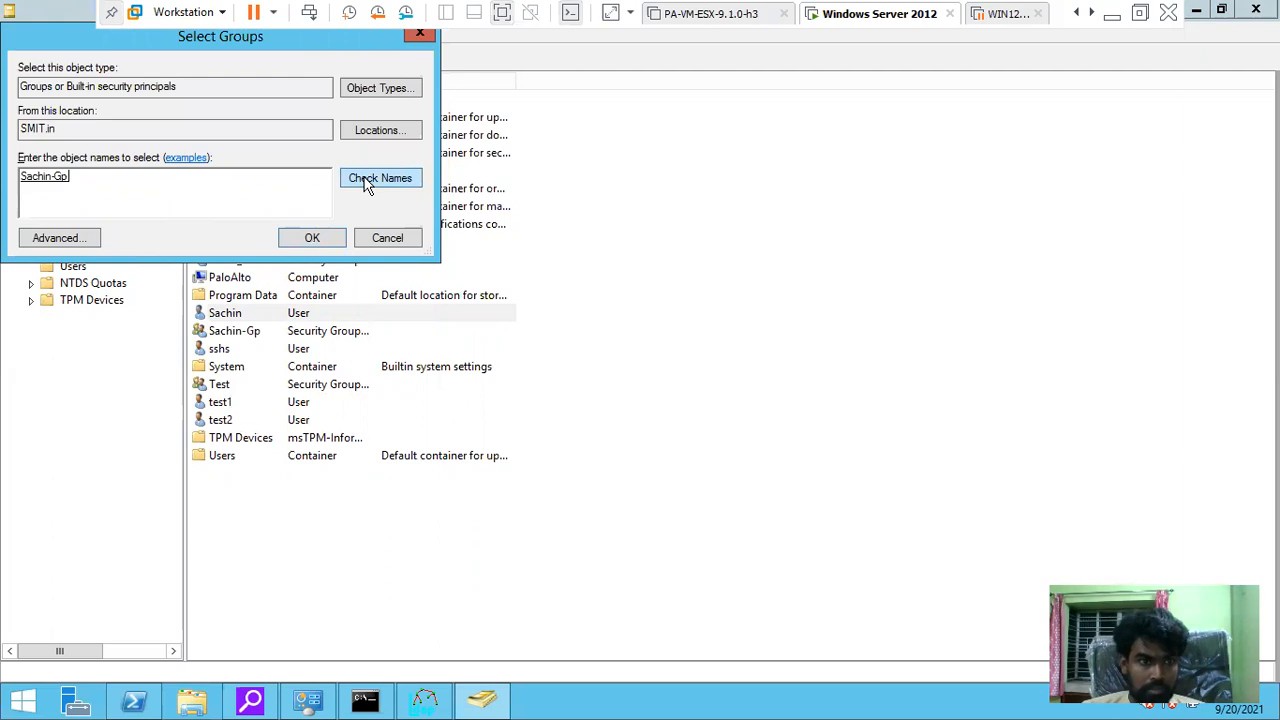
{"action": "left_click", "coordinate": [312, 238]}
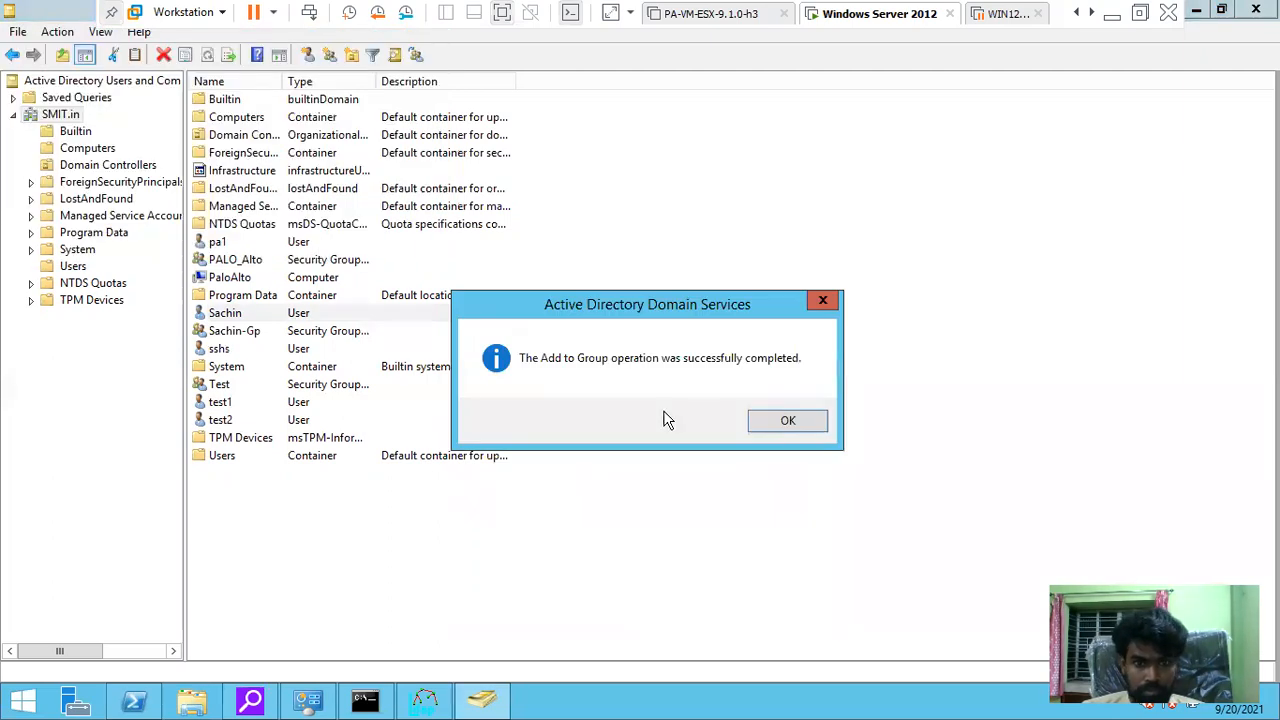
{"action": "left_click", "coordinate": [782, 428]}
Add the user account listed below the new group to the -Gp group too
{"action": "left_click", "coordinate": [234, 347]}
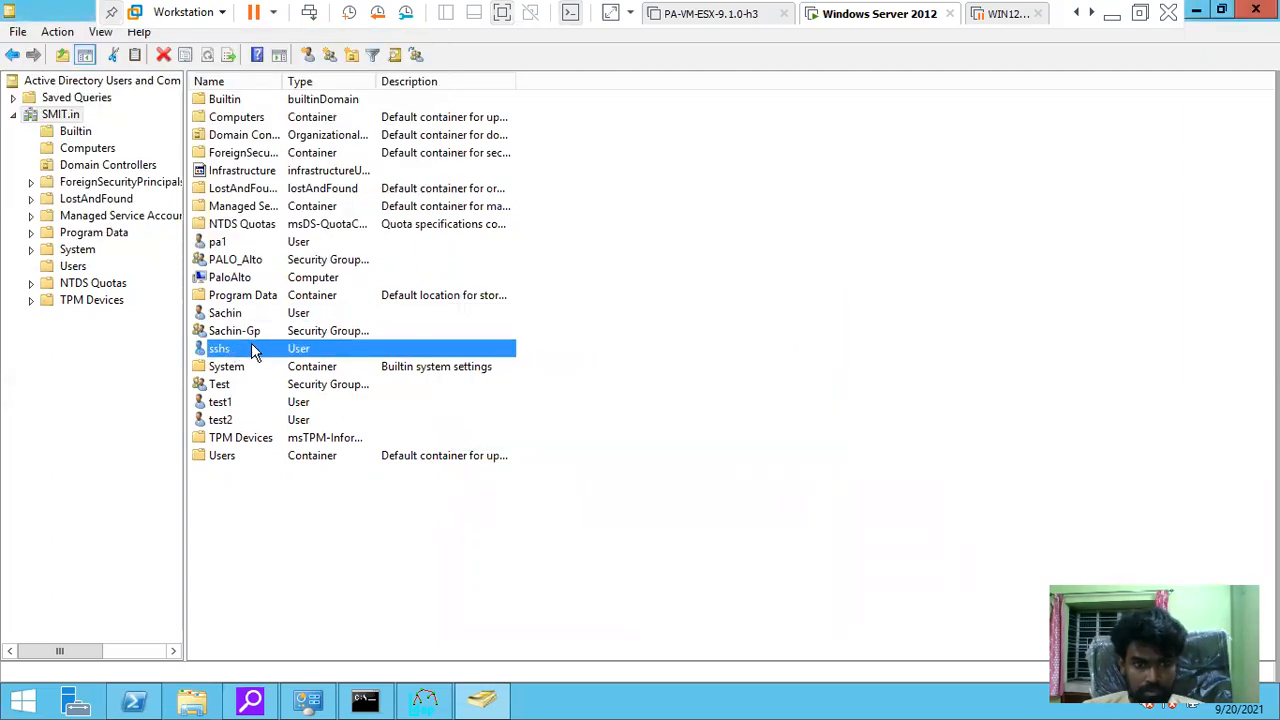
{"action": "right_click", "coordinate": [234, 347]}
{"action": "left_click", "coordinate": [309, 385]}
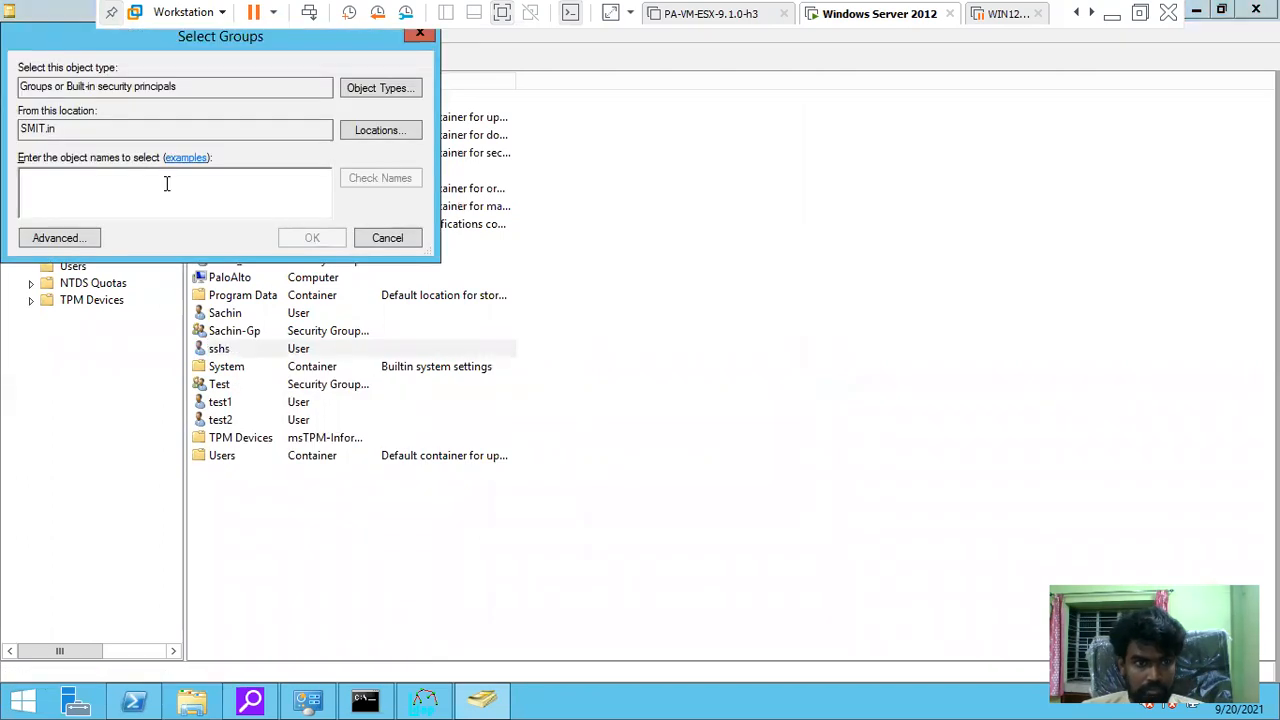
{"action": "type", "text": "sach"}
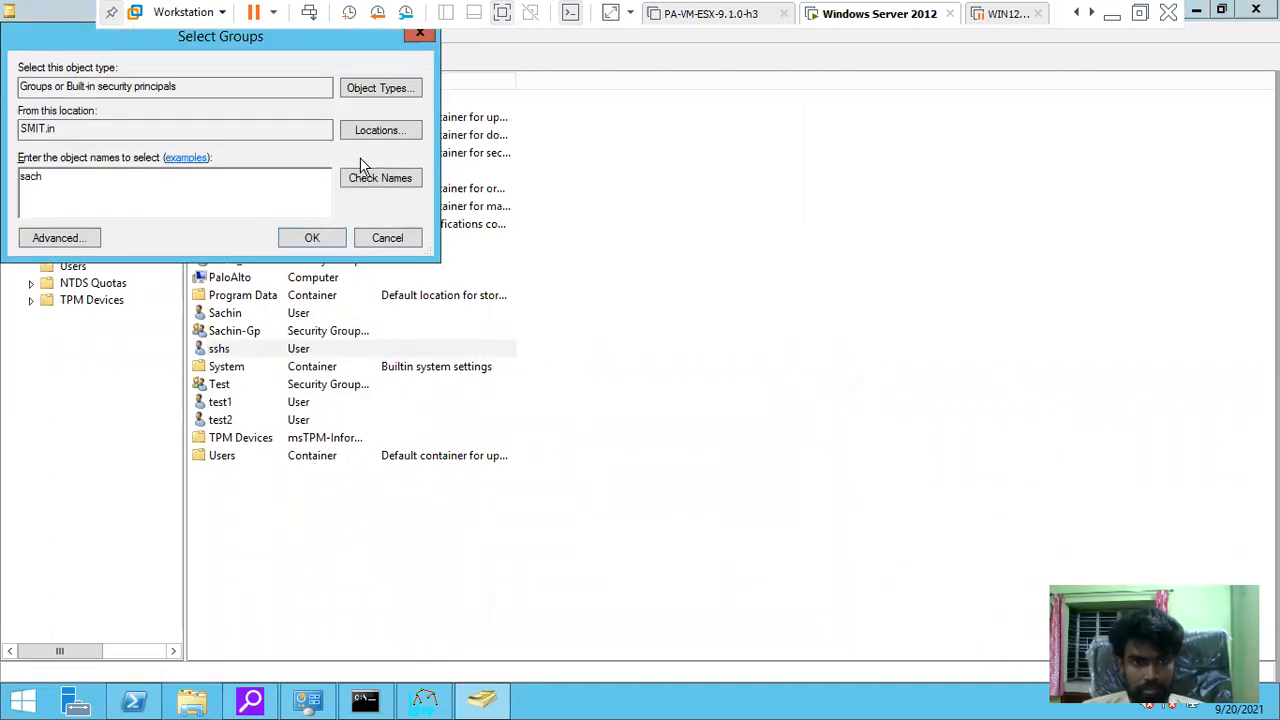
{"action": "left_click", "coordinate": [368, 178]}
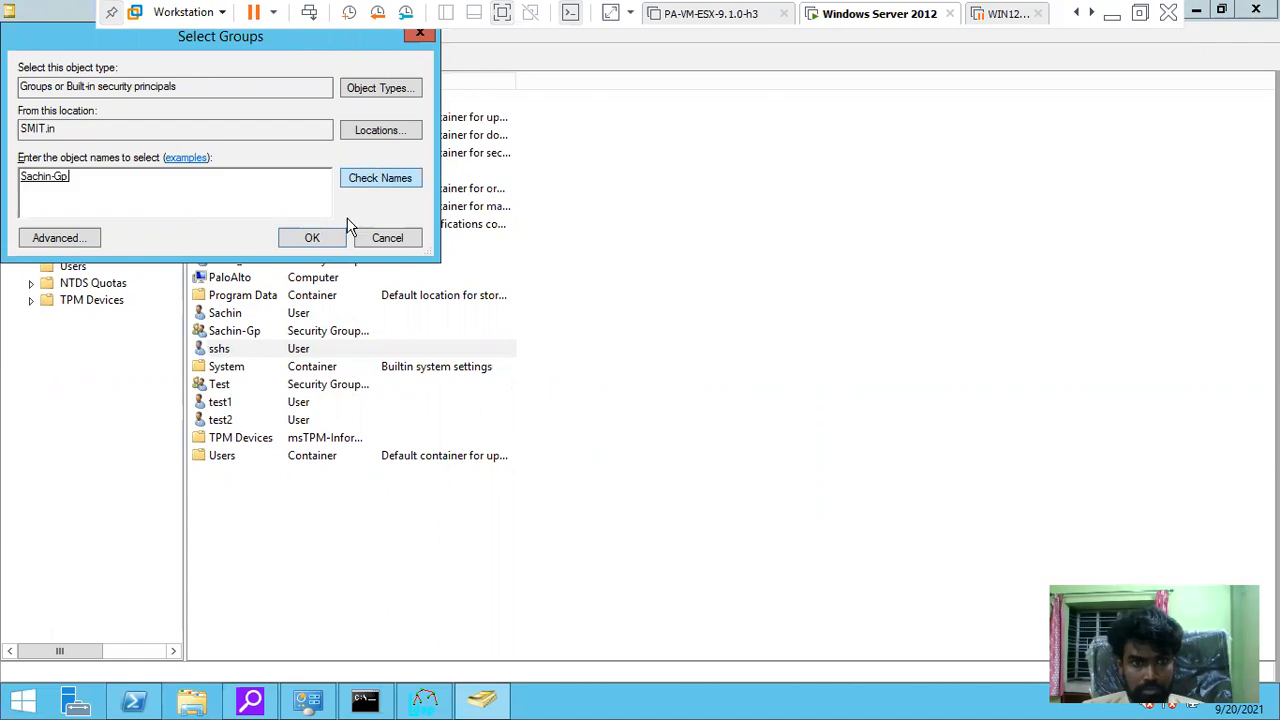
{"action": "left_click", "coordinate": [60, 180]}
{"action": "left_click", "coordinate": [311, 238]}
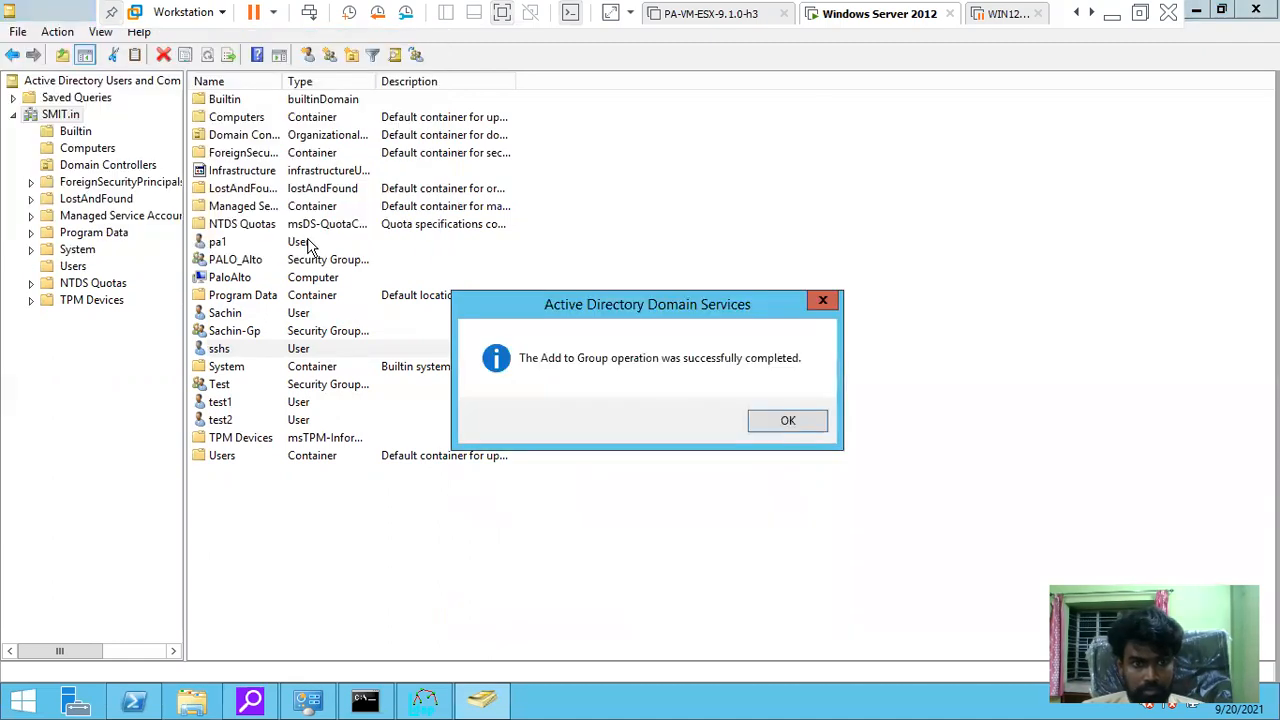
{"action": "left_click", "coordinate": [786, 421]}
{"action": "left_click", "coordinate": [1092, 13]}
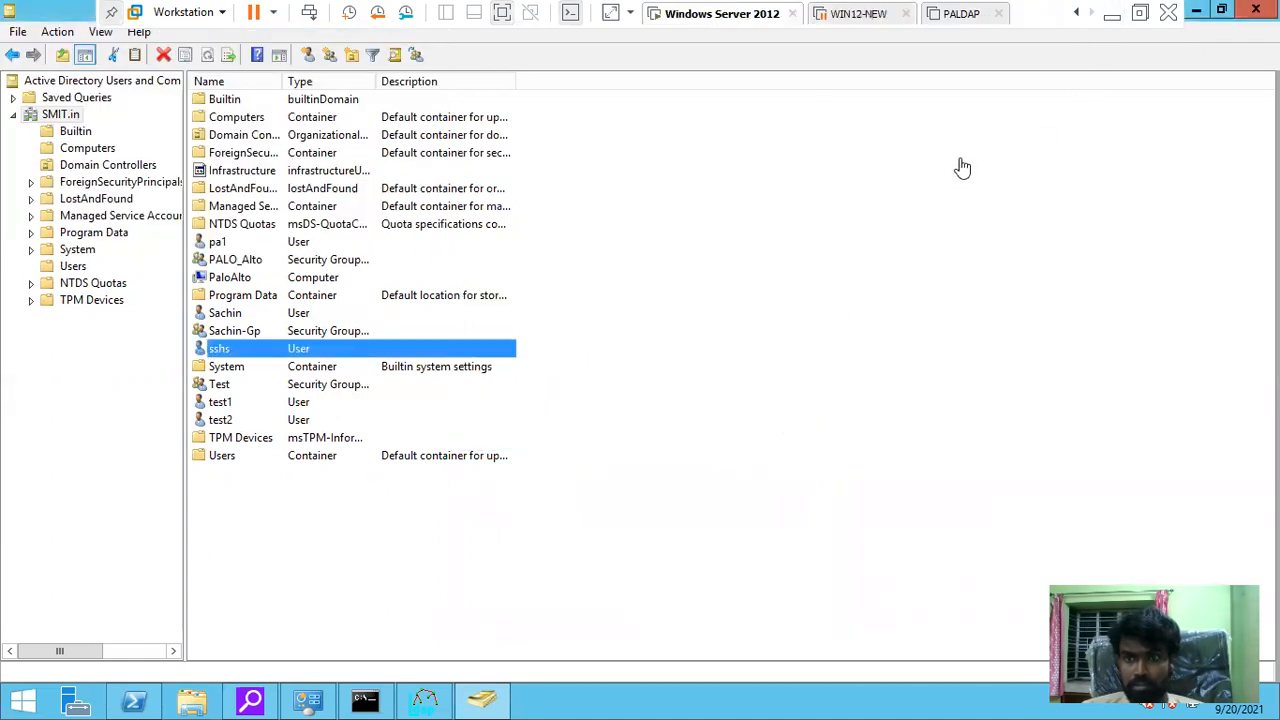
Add the -gp group to SMIT-Group-Maping's included groups, save, and commit the configuration
{"action": "left_click", "coordinate": [1113, 14]}
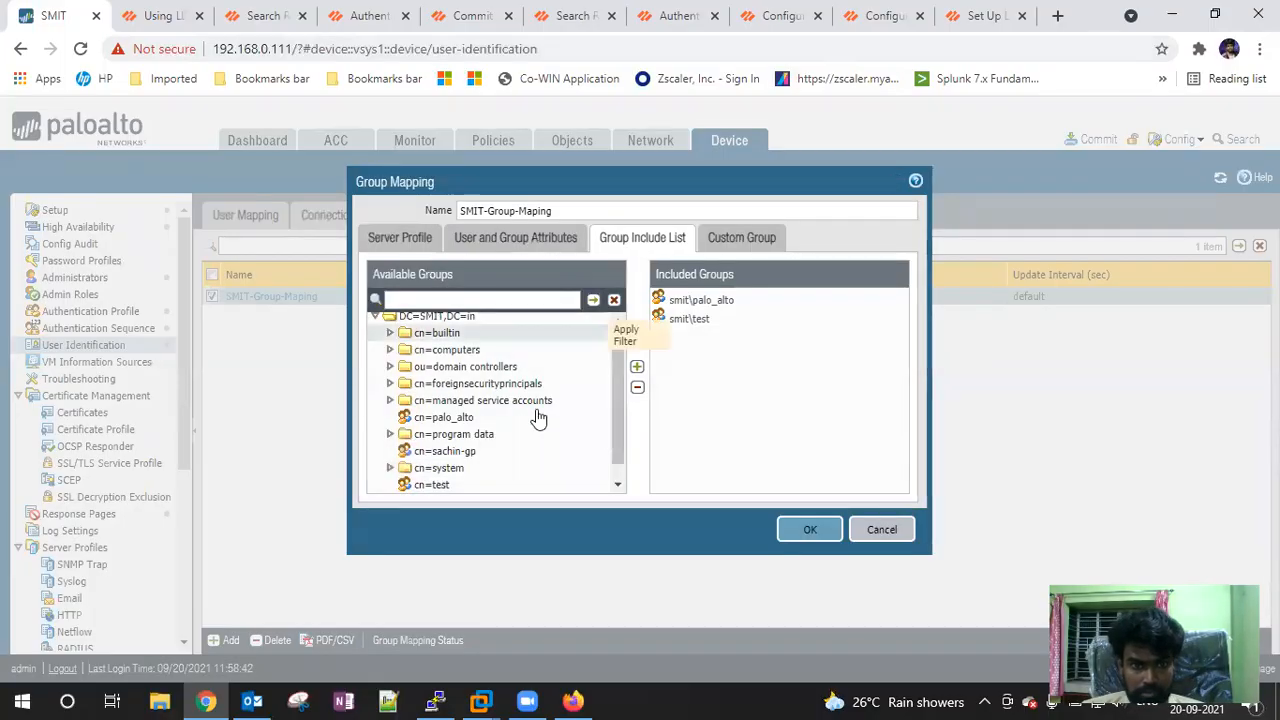
{"action": "left_click", "coordinate": [528, 451]}
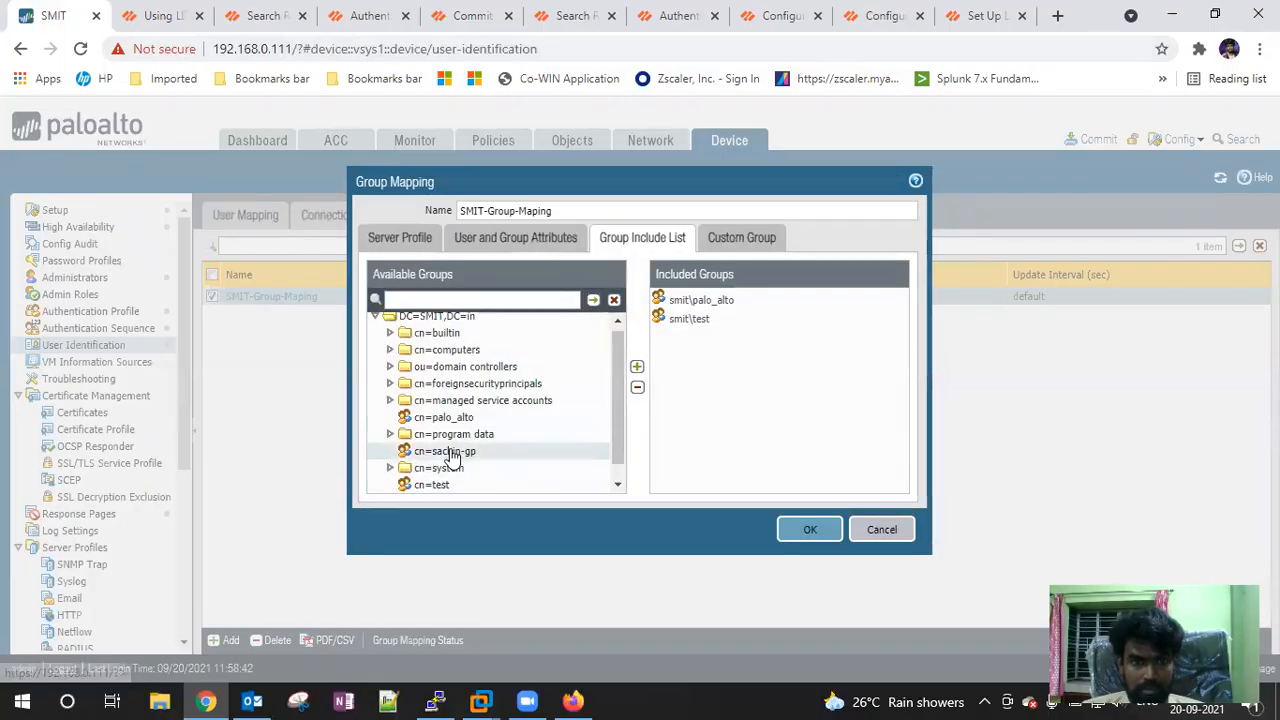
{"action": "left_click", "coordinate": [637, 367]}
{"action": "left_click", "coordinate": [807, 530]}
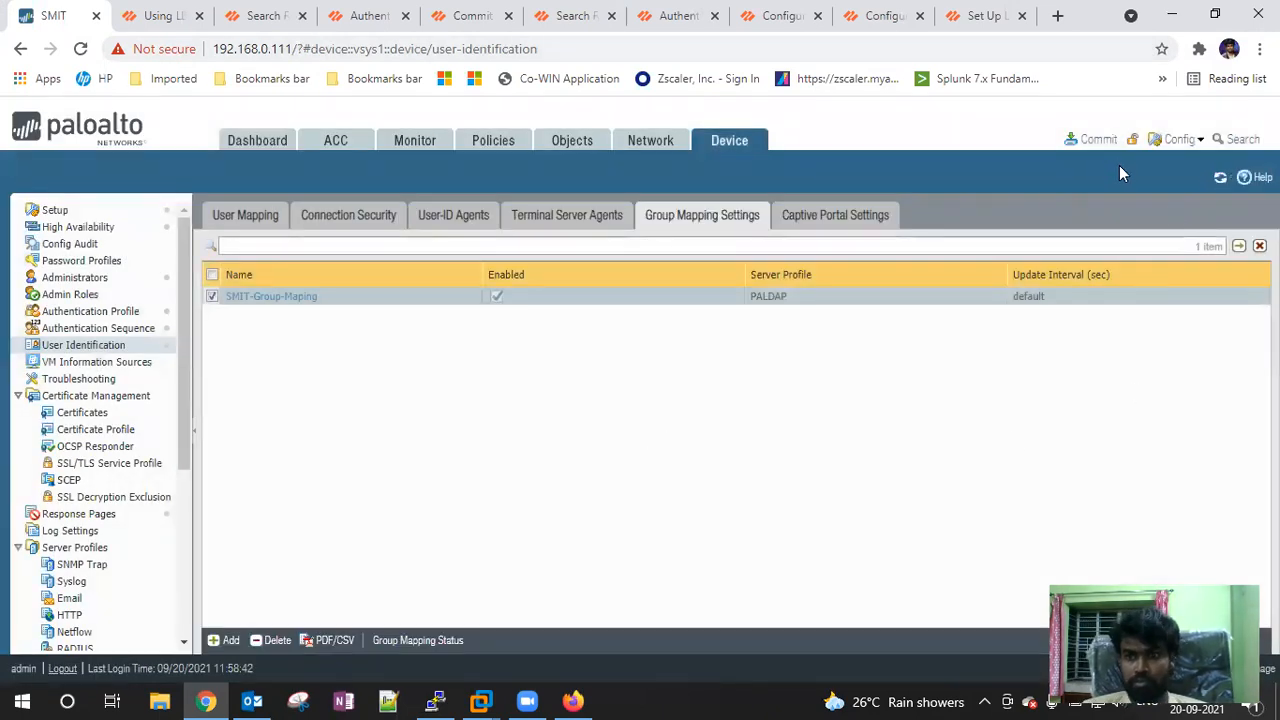
{"action": "left_click", "coordinate": [1095, 139]}
{"action": "left_click", "coordinate": [814, 603]}
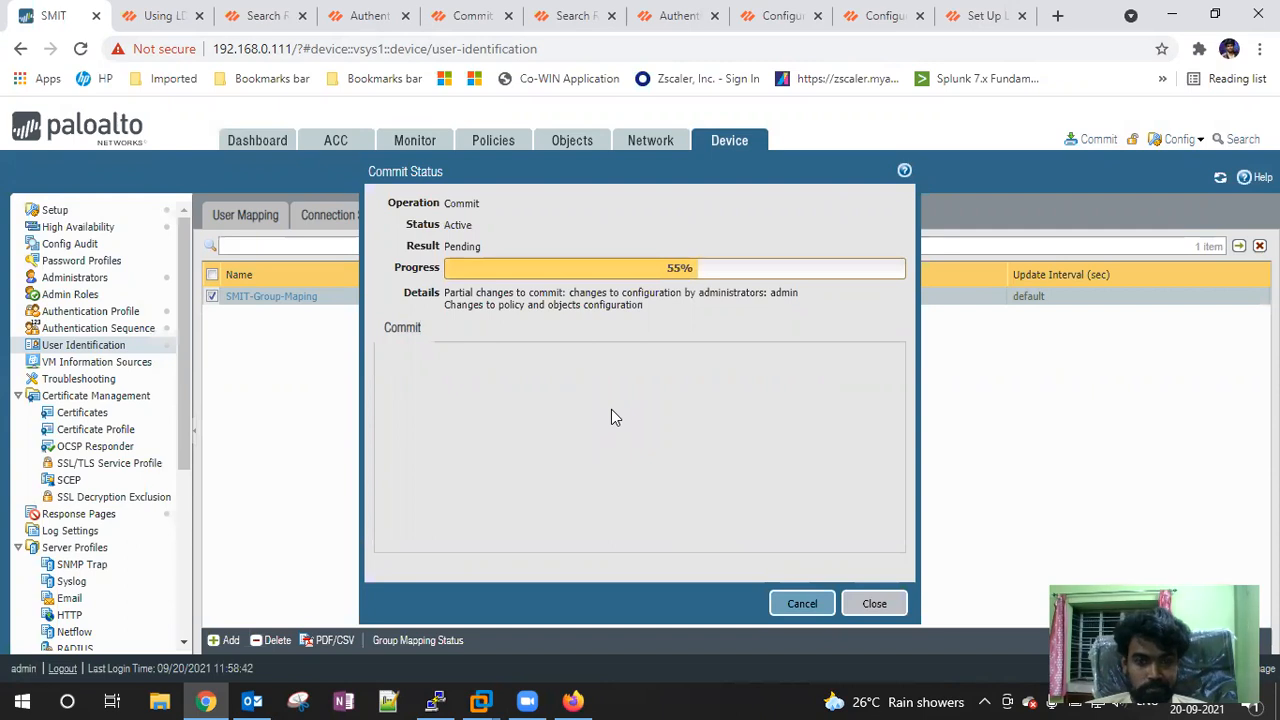
Try logging in to the firewall with the smit\-prefixed domain username; it is rejected
{"action": "left_click", "coordinate": [577, 698]}
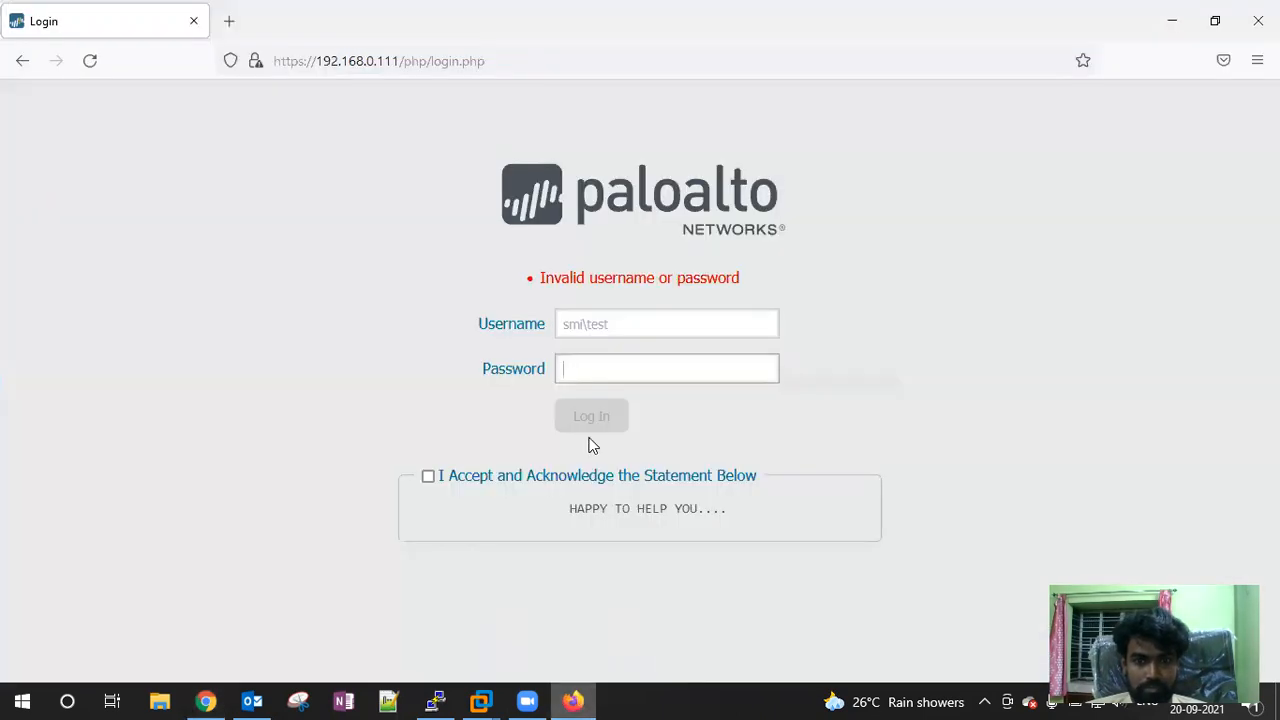
{"action": "left_click_drag", "start_coordinate": [663, 326], "coordinate": [553, 323]}
{"action": "type", "text": "smit"}
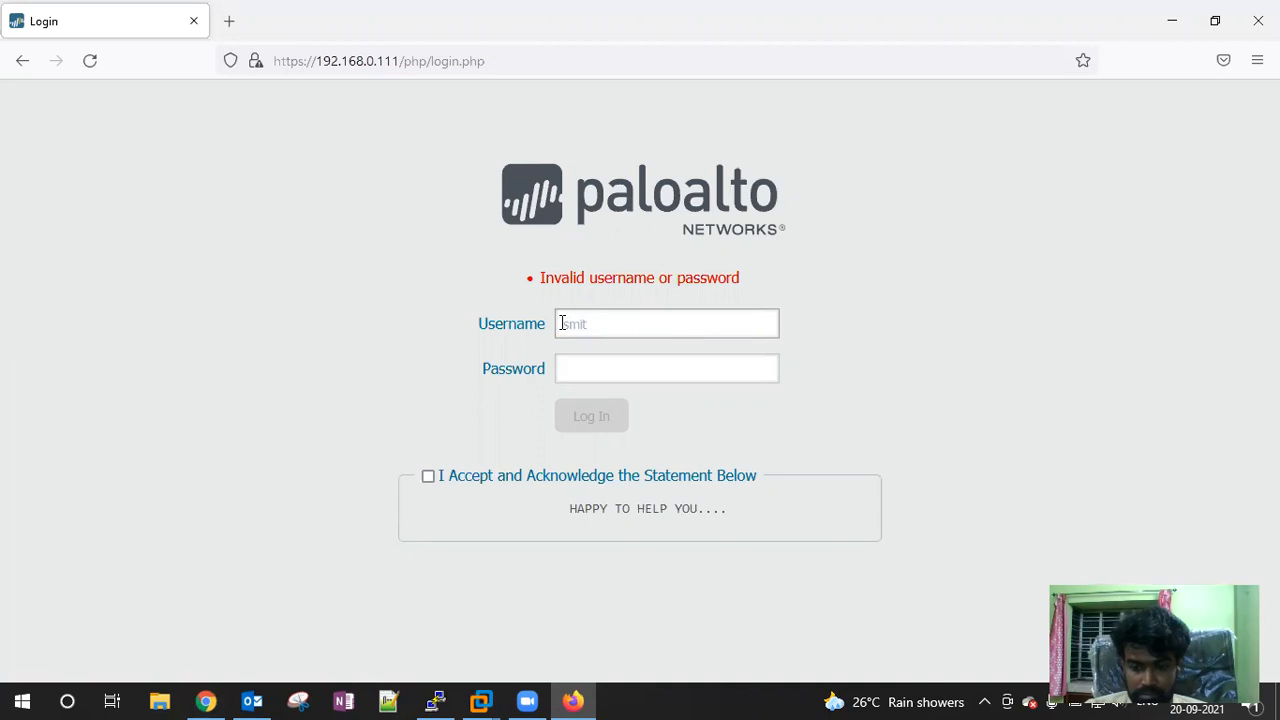
{"action": "type", "text": "\\sachin"}
{"action": "key", "text": "Tab"}
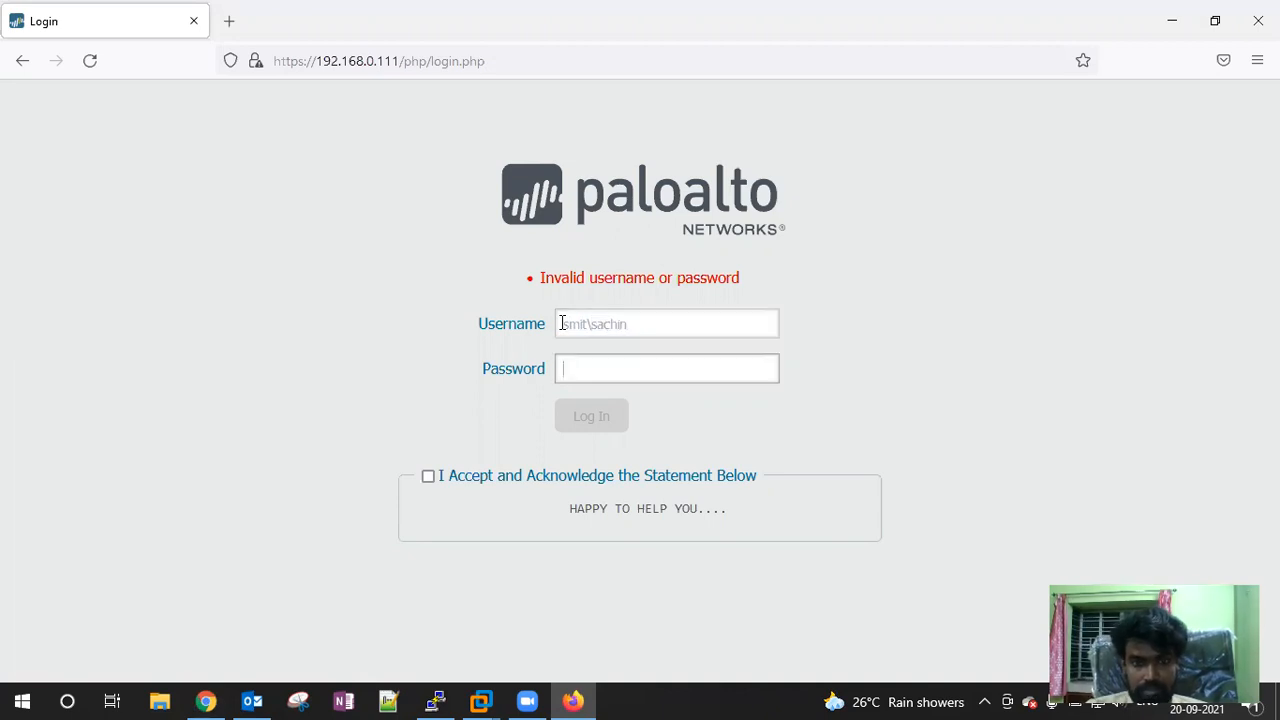
{"action": "type", "text": "•••••••"}
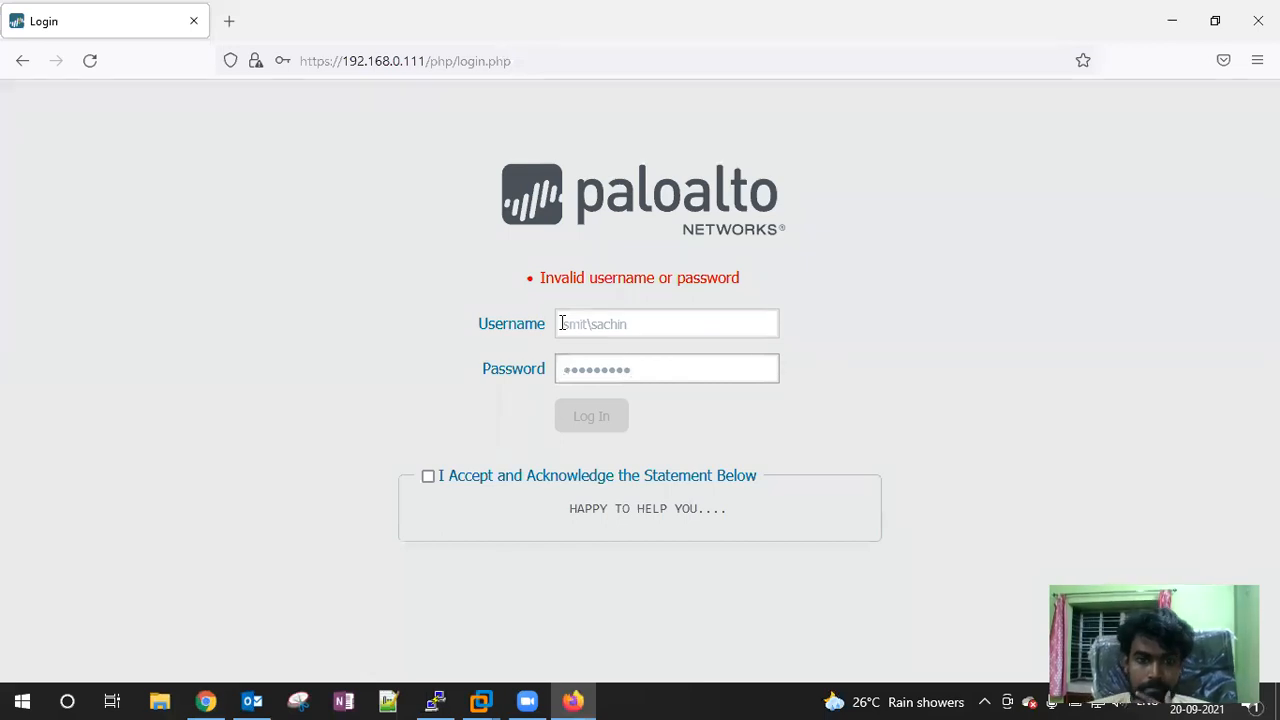
{"action": "left_click", "coordinate": [428, 476]}
{"action": "left_click", "coordinate": [578, 418]}
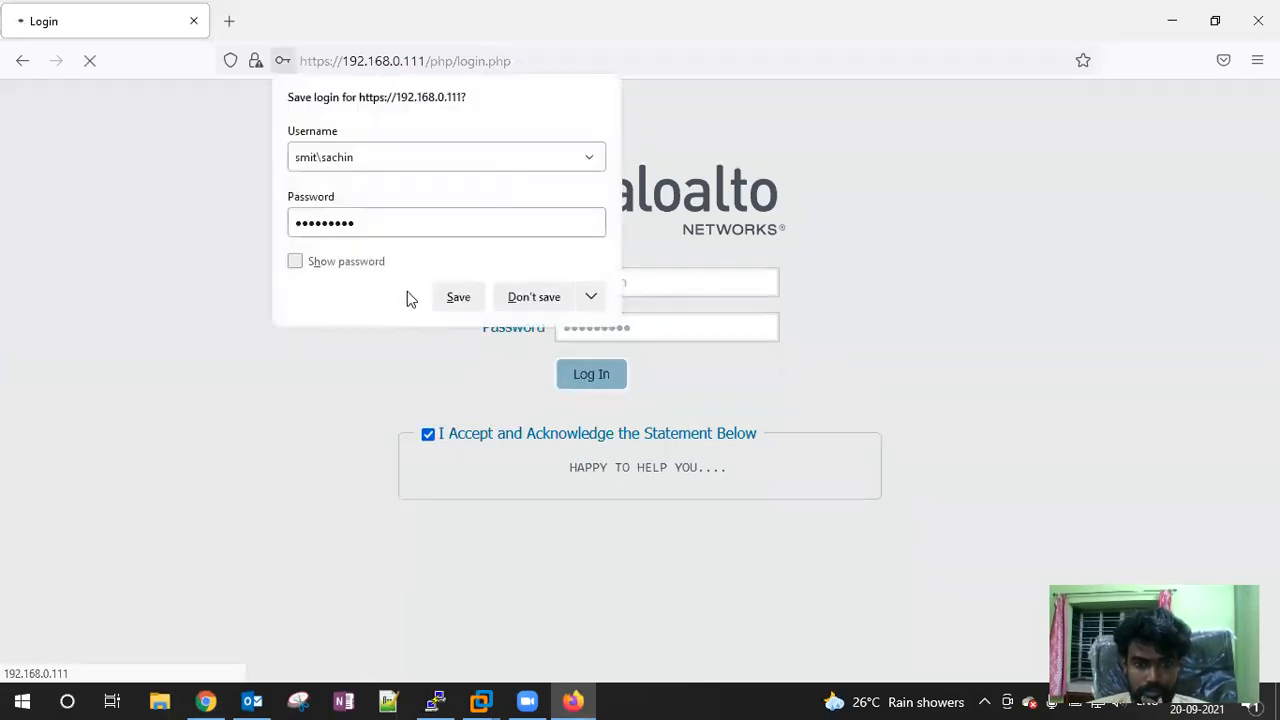
{"action": "left_click", "coordinate": [530, 297]}
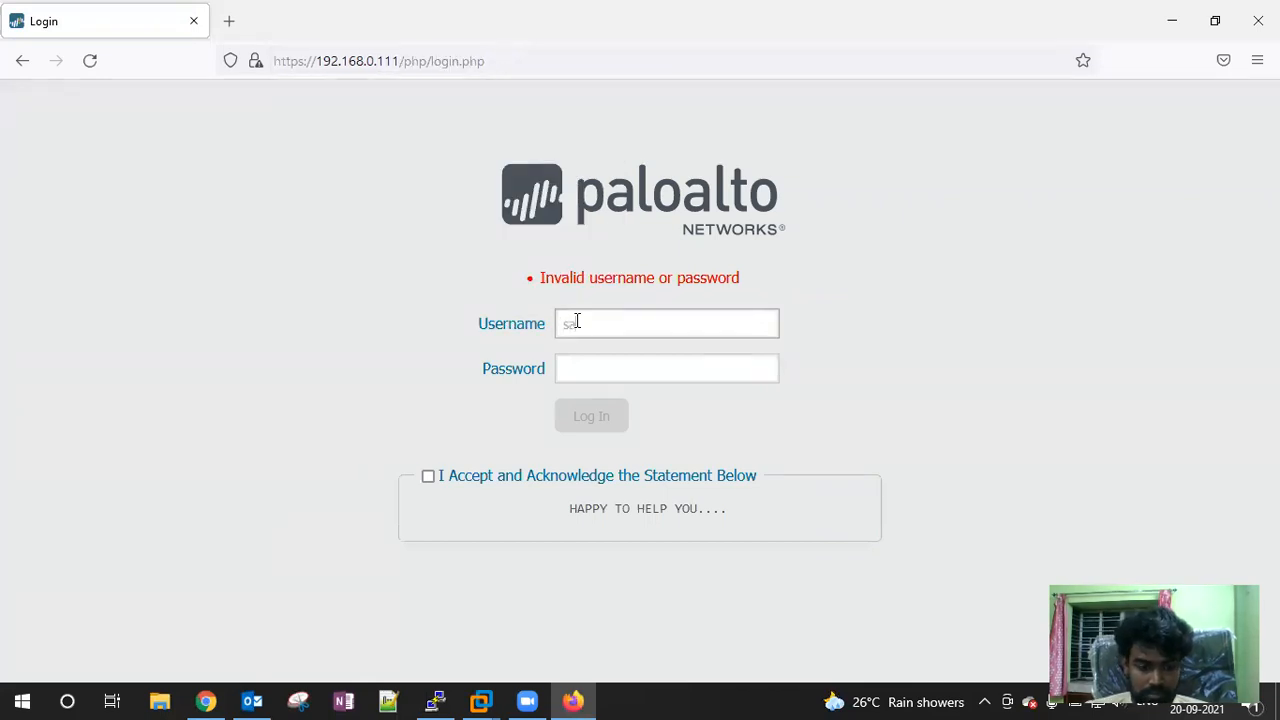
Retry the login without the domain prefix; it is rejected as well
{"action": "key", "text": "Tab"}
{"action": "type", "text": "••••"}
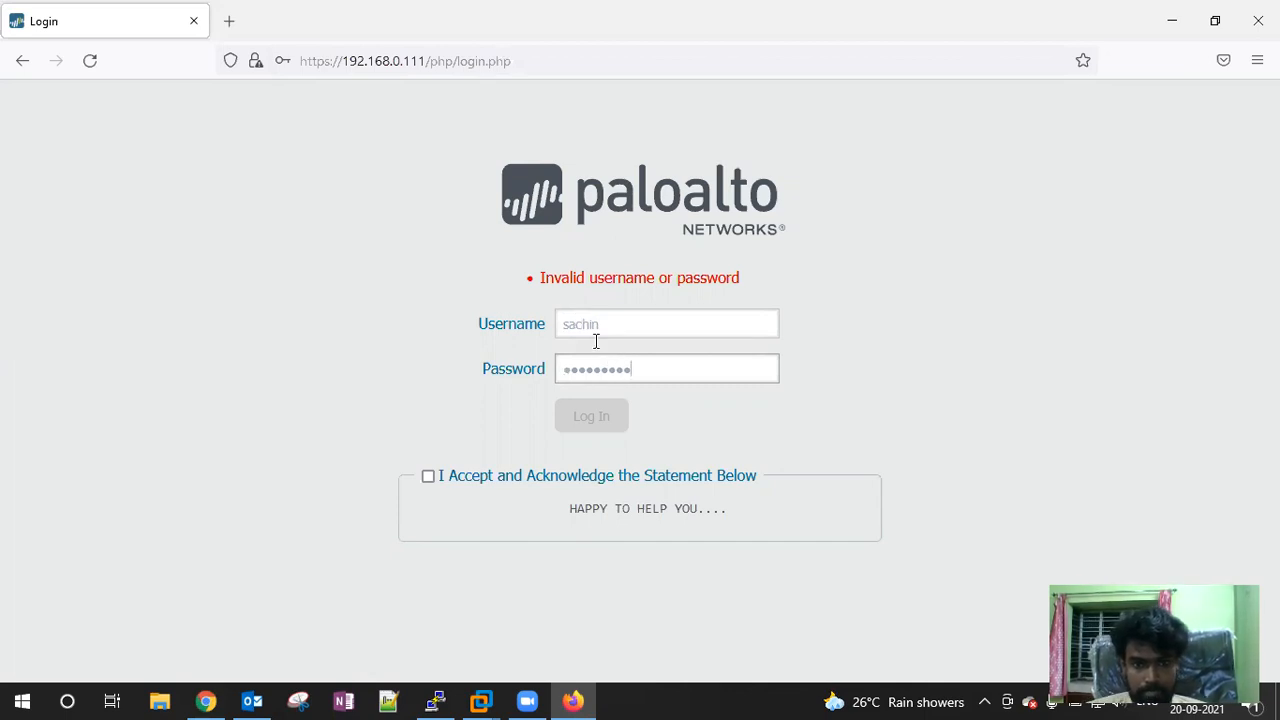
{"action": "left_click", "coordinate": [428, 476]}
{"action": "left_click", "coordinate": [591, 416]}
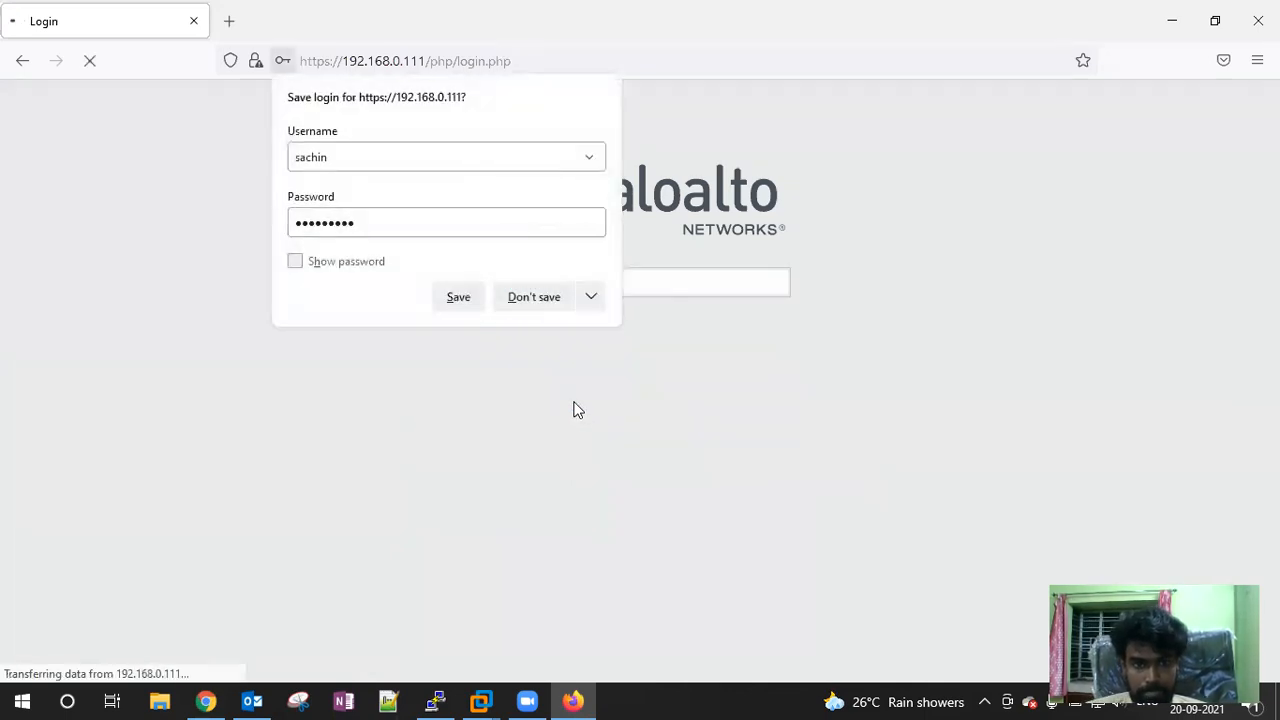
{"action": "left_click", "coordinate": [526, 301]}
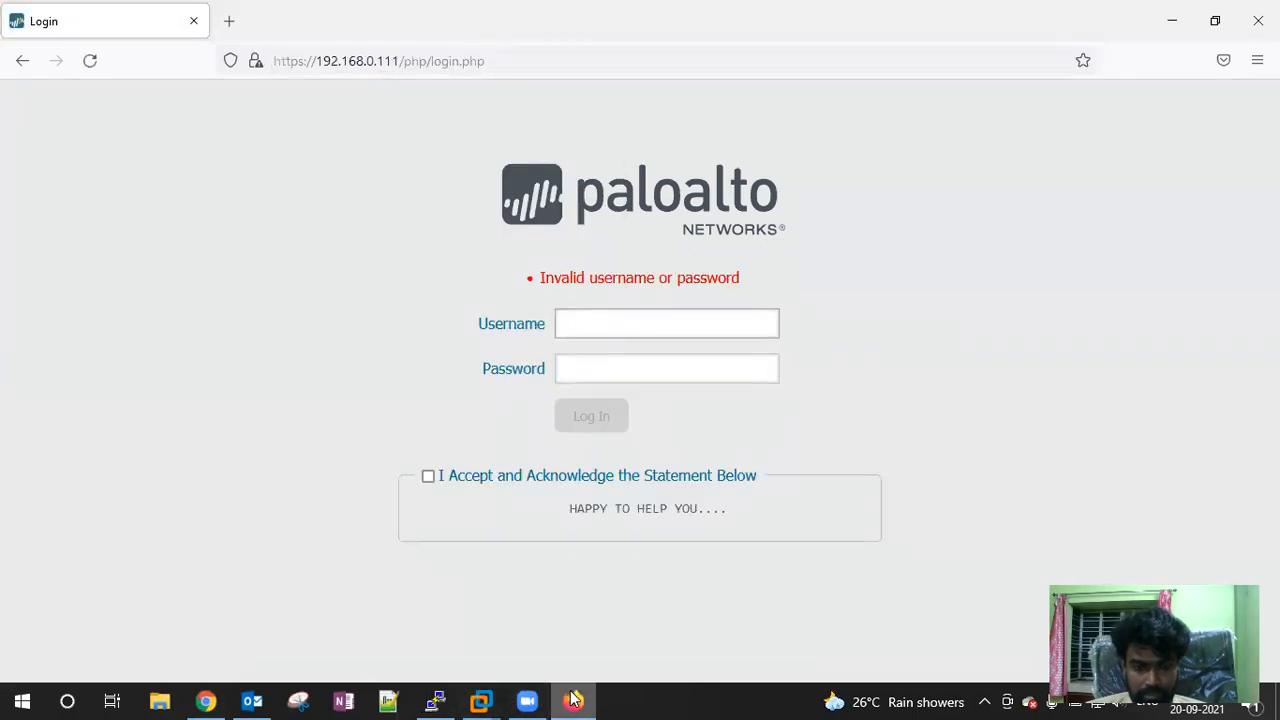
{"action": "left_click", "coordinate": [205, 700]}
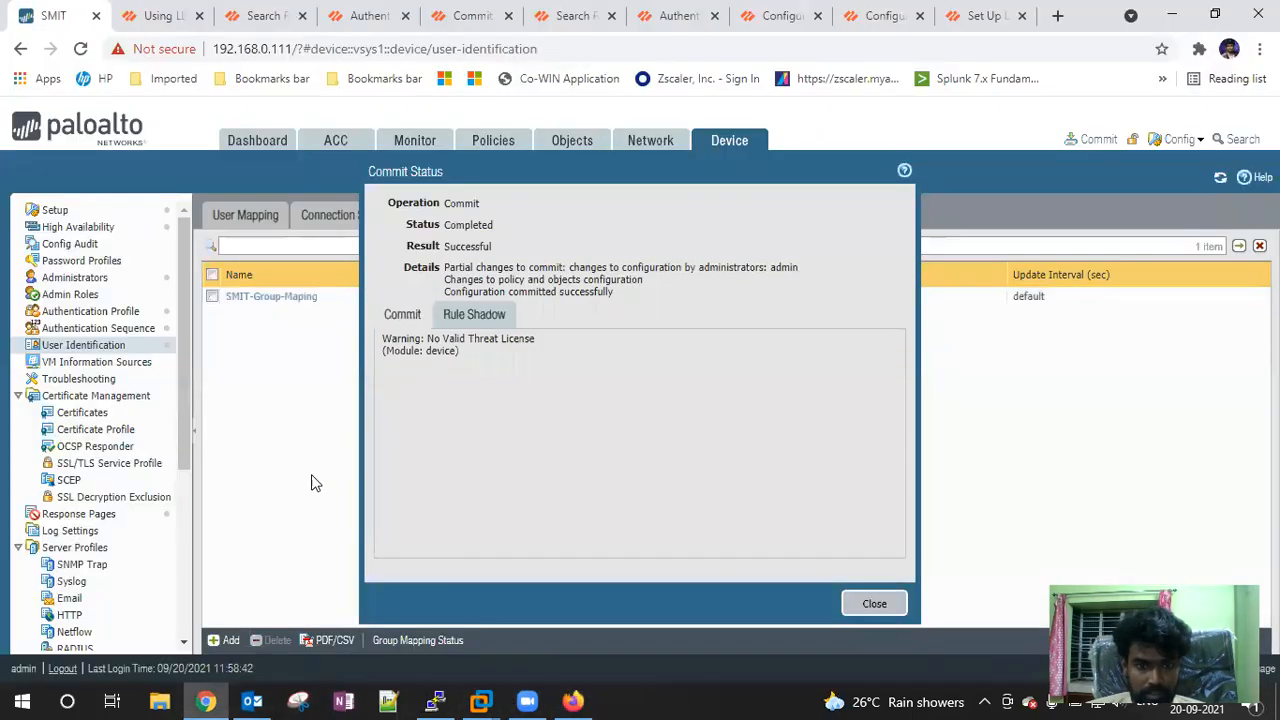
Close the finished commit and inspect Auth_Sequence's SMIT_Auth_Profile entry without changing it
{"action": "left_click", "coordinate": [872, 604]}
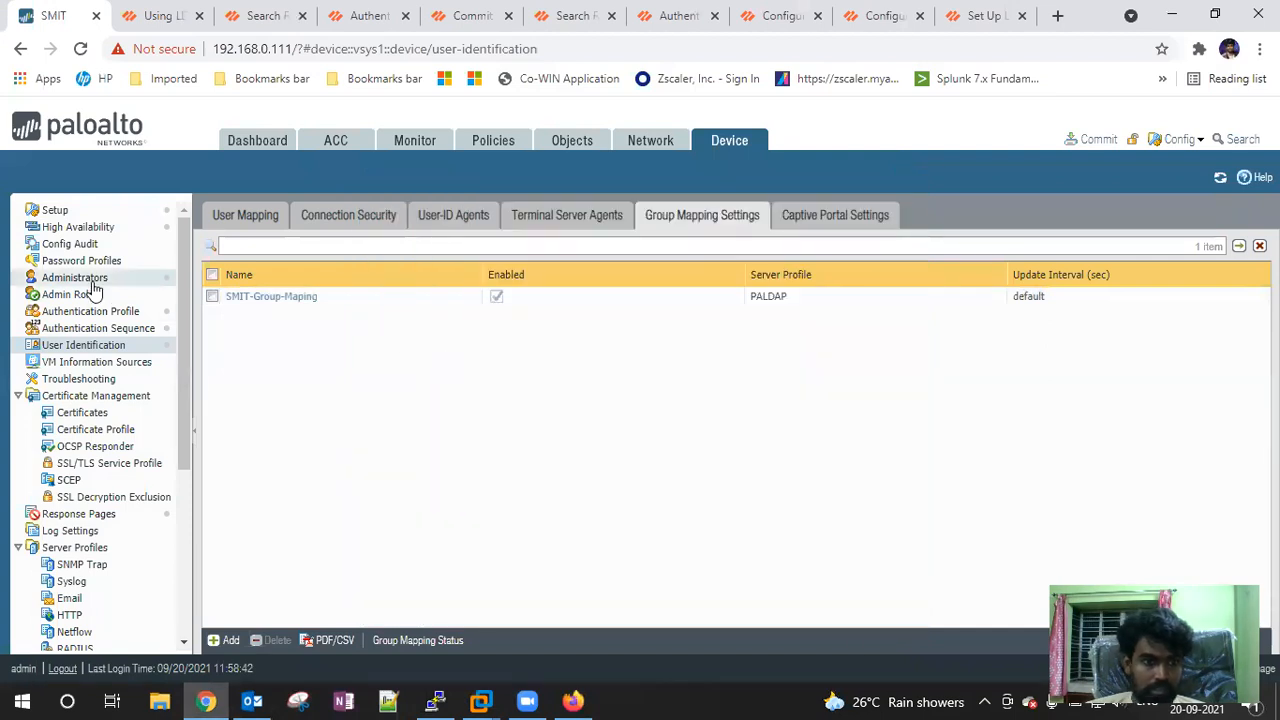
{"action": "left_click", "coordinate": [100, 313]}
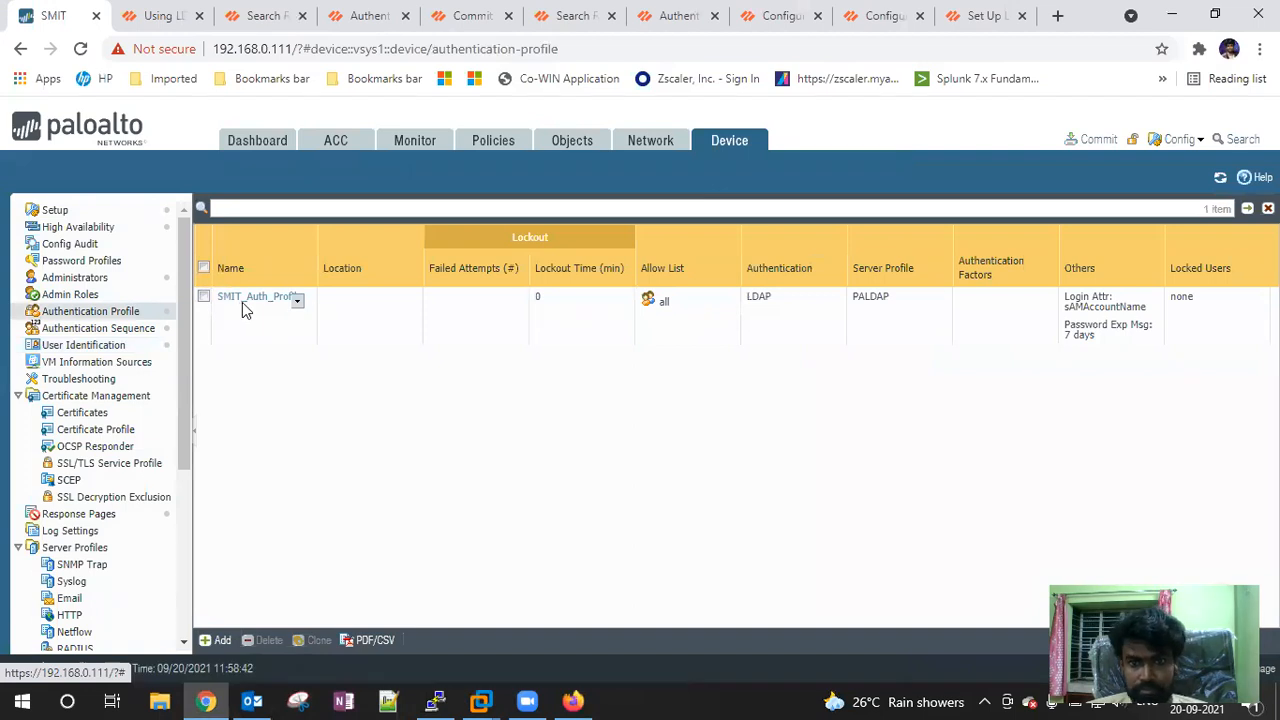
{"action": "left_click", "coordinate": [70, 295]}
{"action": "left_click", "coordinate": [92, 315]}
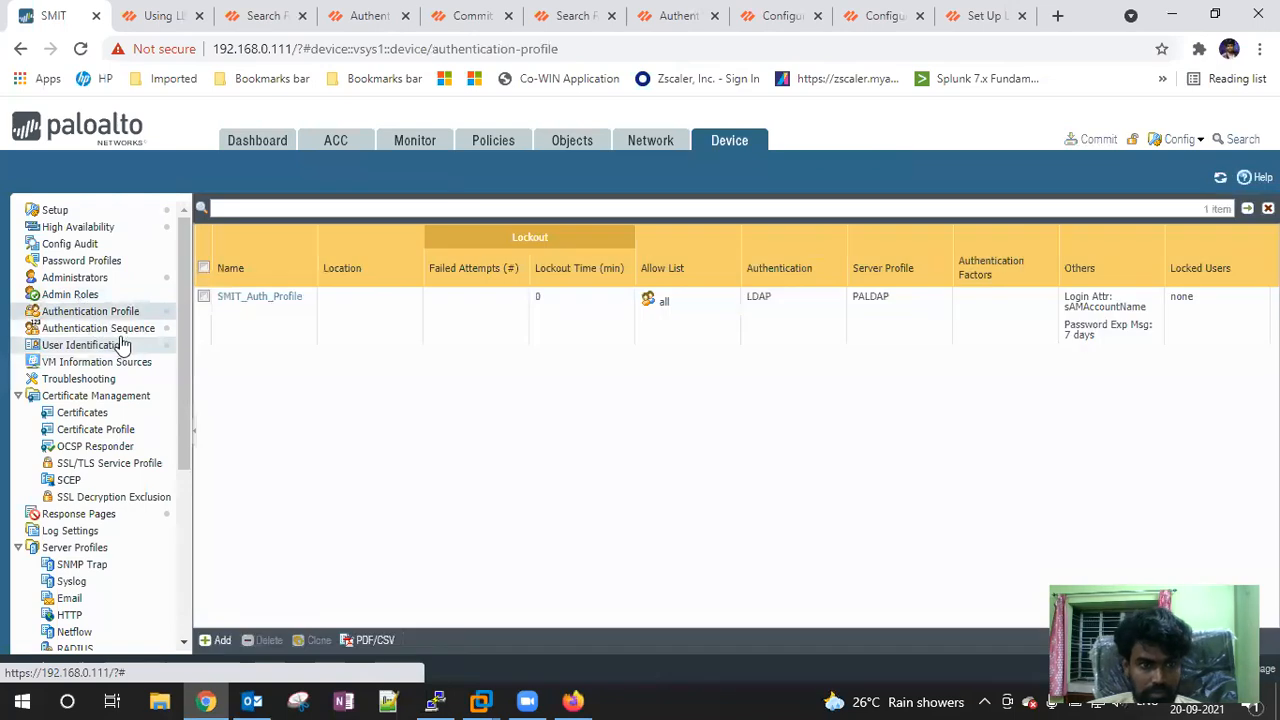
{"action": "left_click", "coordinate": [85, 330]}
{"action": "left_click", "coordinate": [250, 284]}
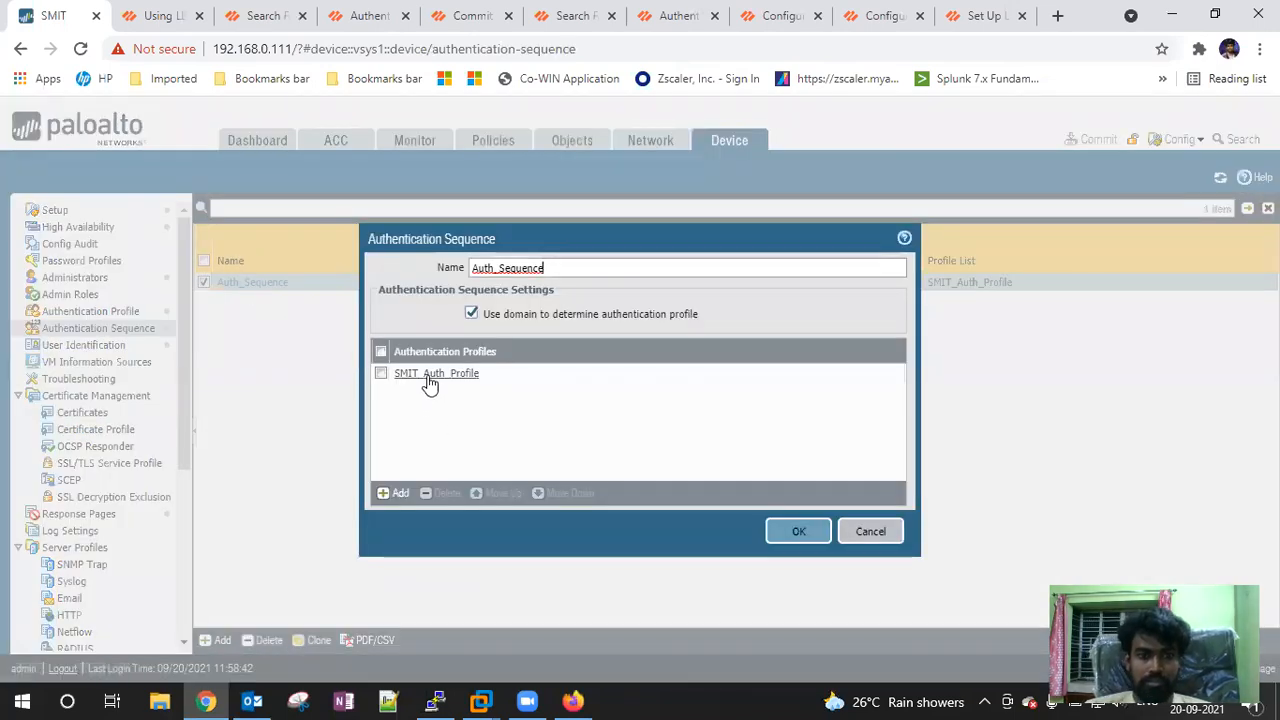
{"action": "left_click", "coordinate": [430, 378]}
{"action": "left_click", "coordinate": [462, 467]}
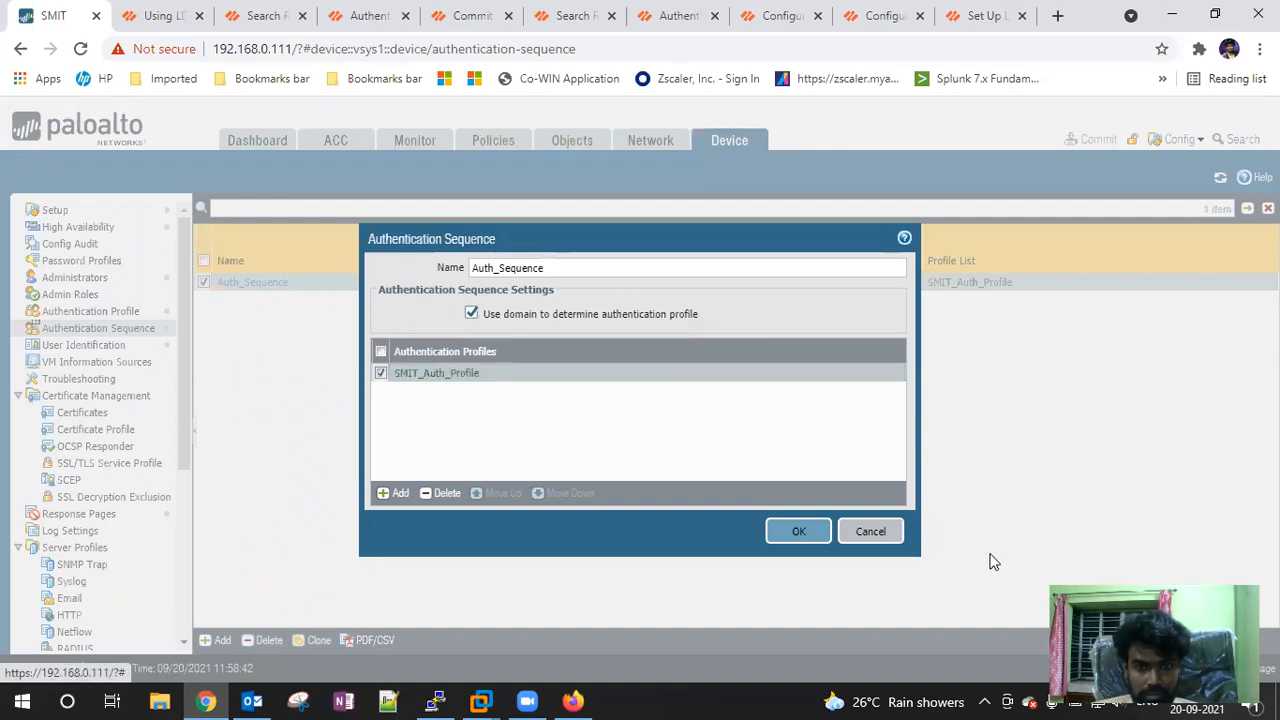
{"action": "left_click", "coordinate": [870, 533]}
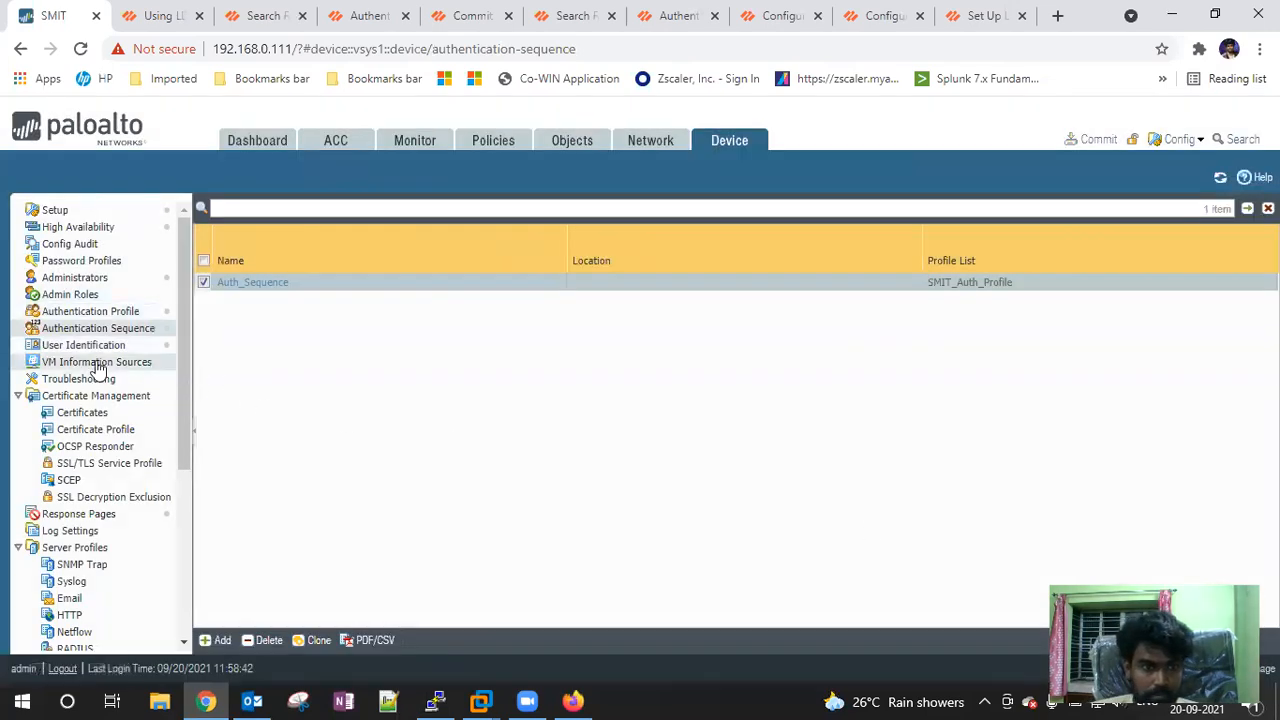
Check the Username Modifier options of a new authentication profile, then discard it
{"action": "left_click", "coordinate": [100, 316]}
{"action": "left_click", "coordinate": [216, 640]}
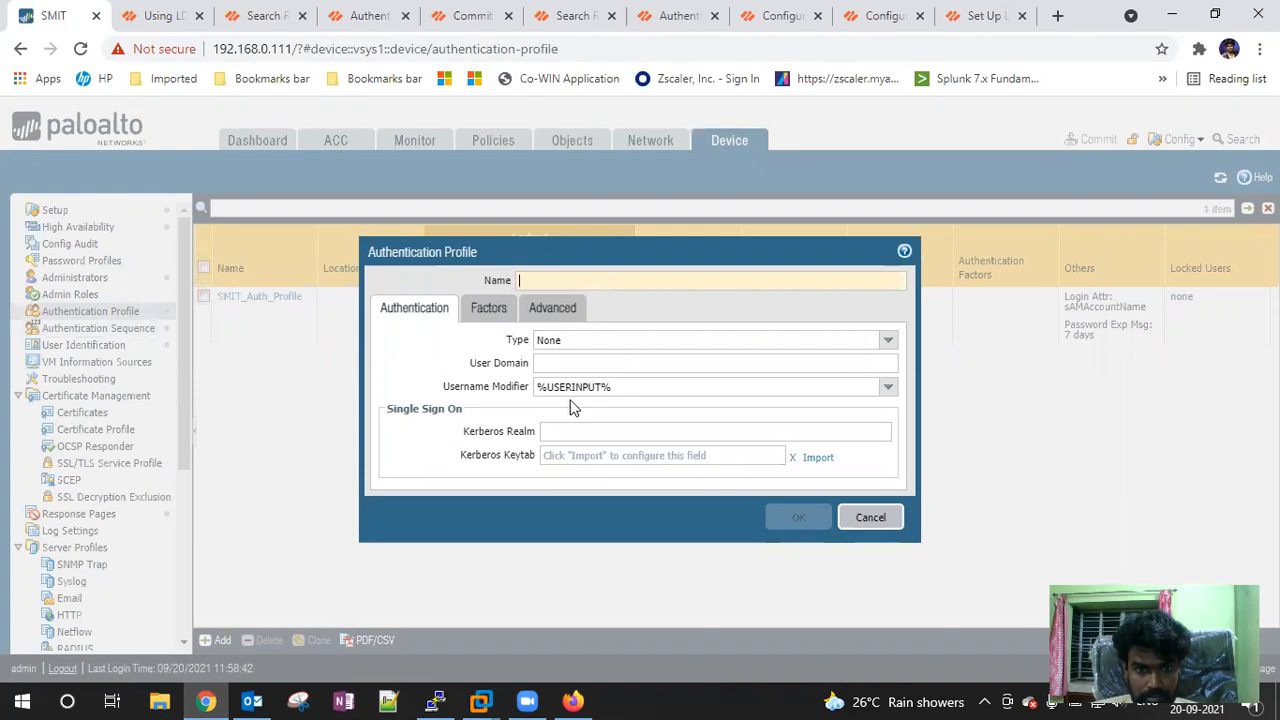
{"action": "left_click", "coordinate": [869, 518]}
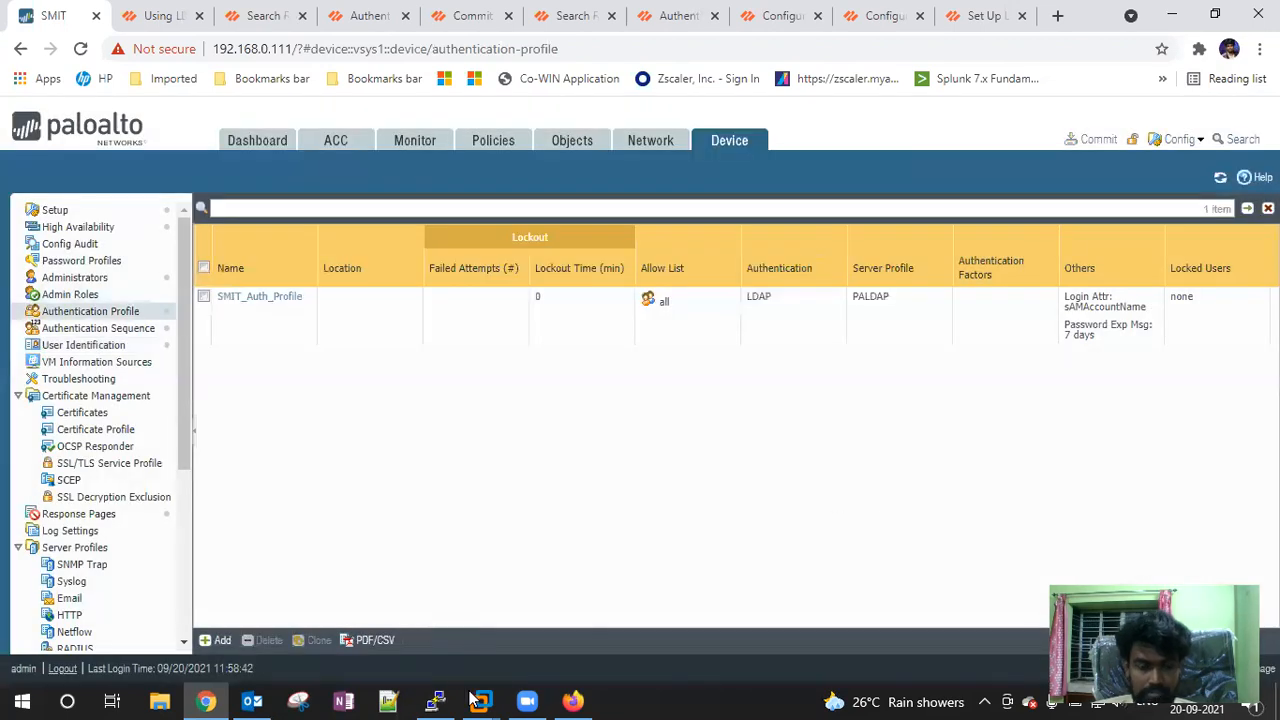
{"action": "left_click", "coordinate": [573, 701]}
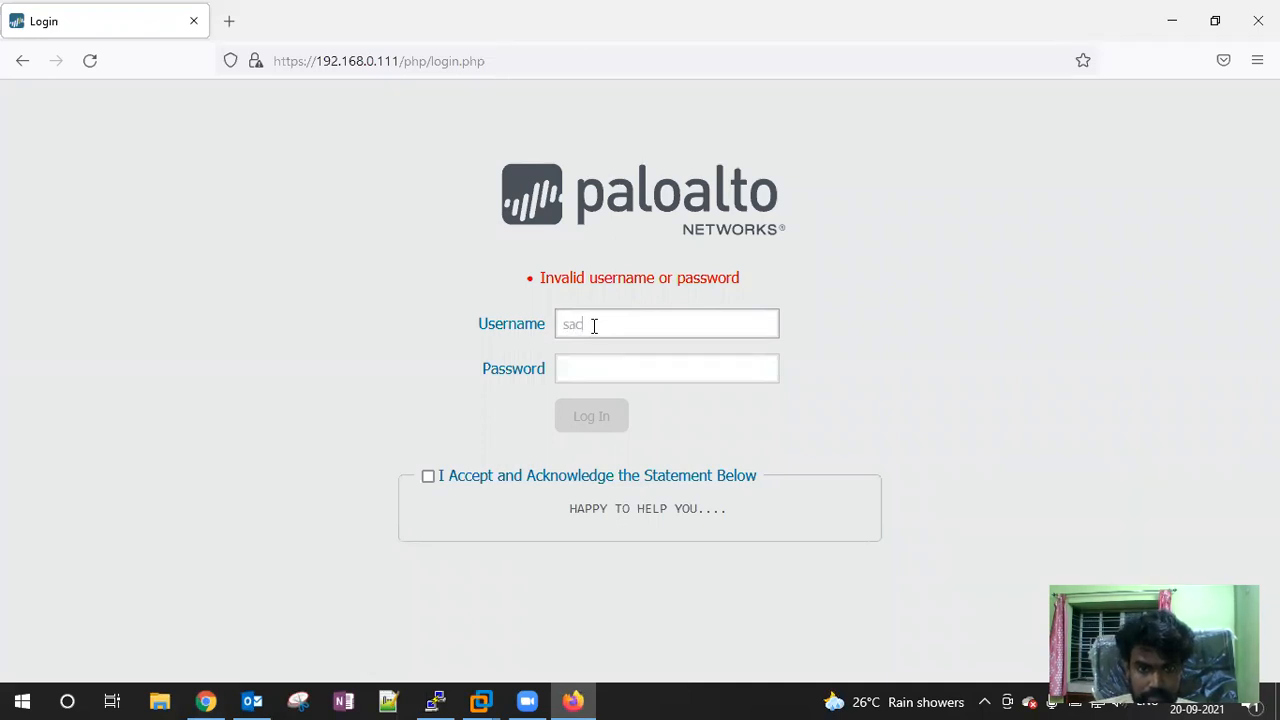
{"action": "type", "text": "h"}
{"action": "type", "text": "**"}
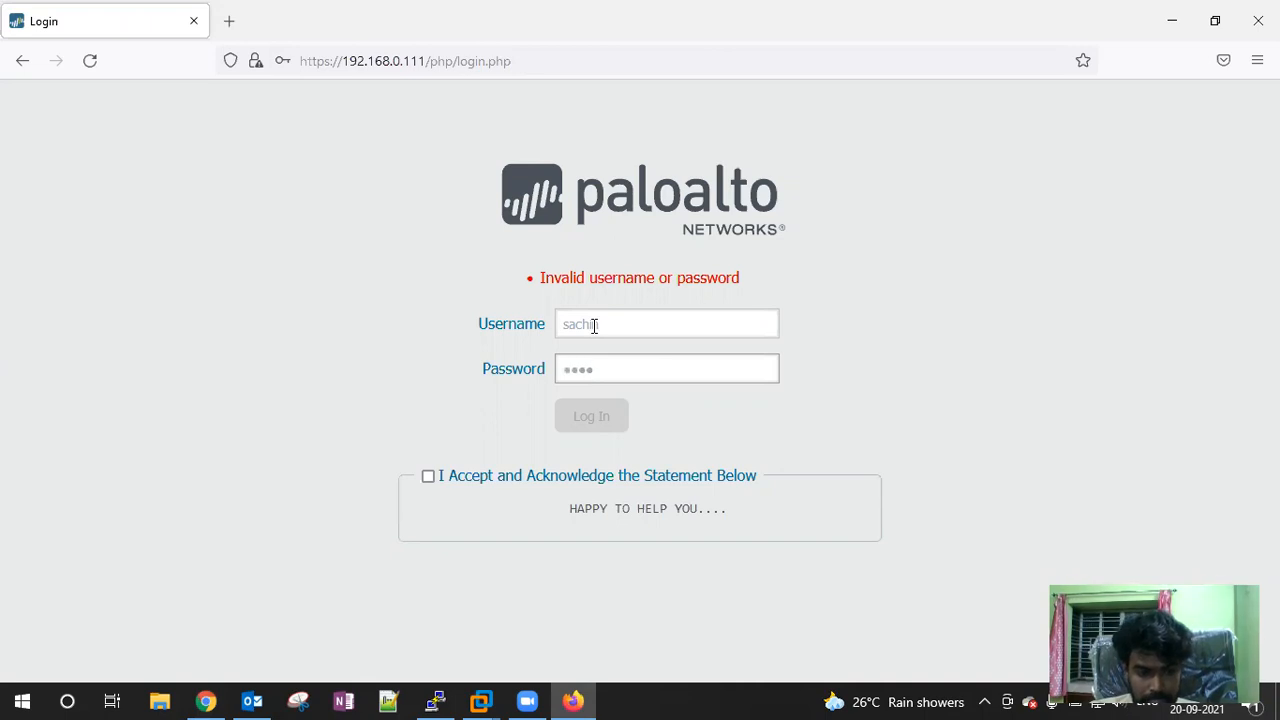
{"action": "left_click", "coordinate": [428, 477]}
{"action": "left_click", "coordinate": [587, 420]}
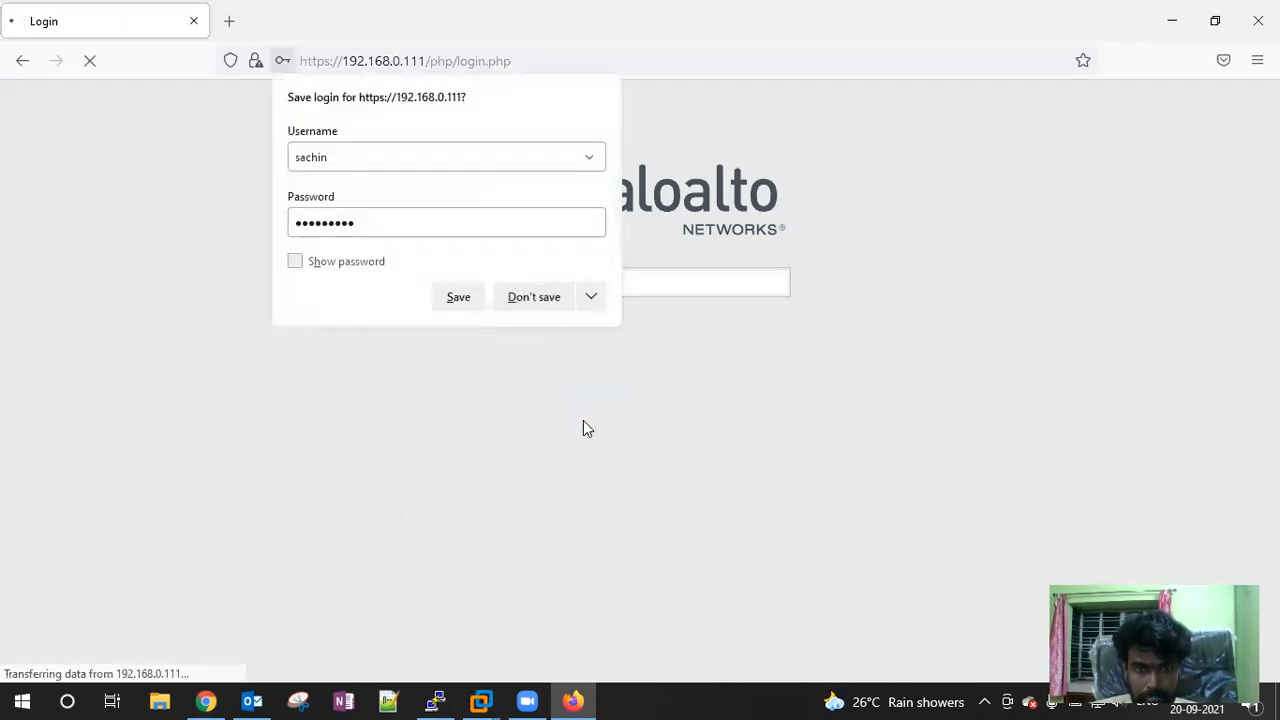
{"action": "left_click", "coordinate": [555, 305]}
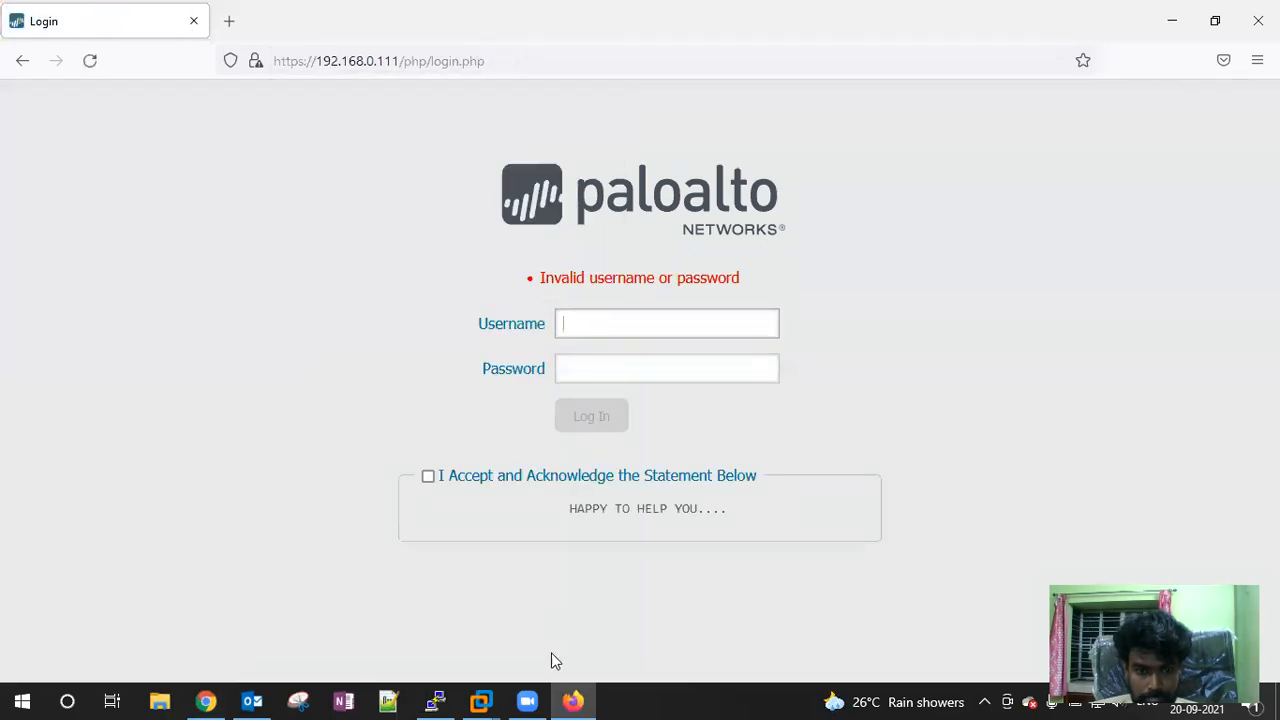
{"action": "left_click", "coordinate": [205, 701]}
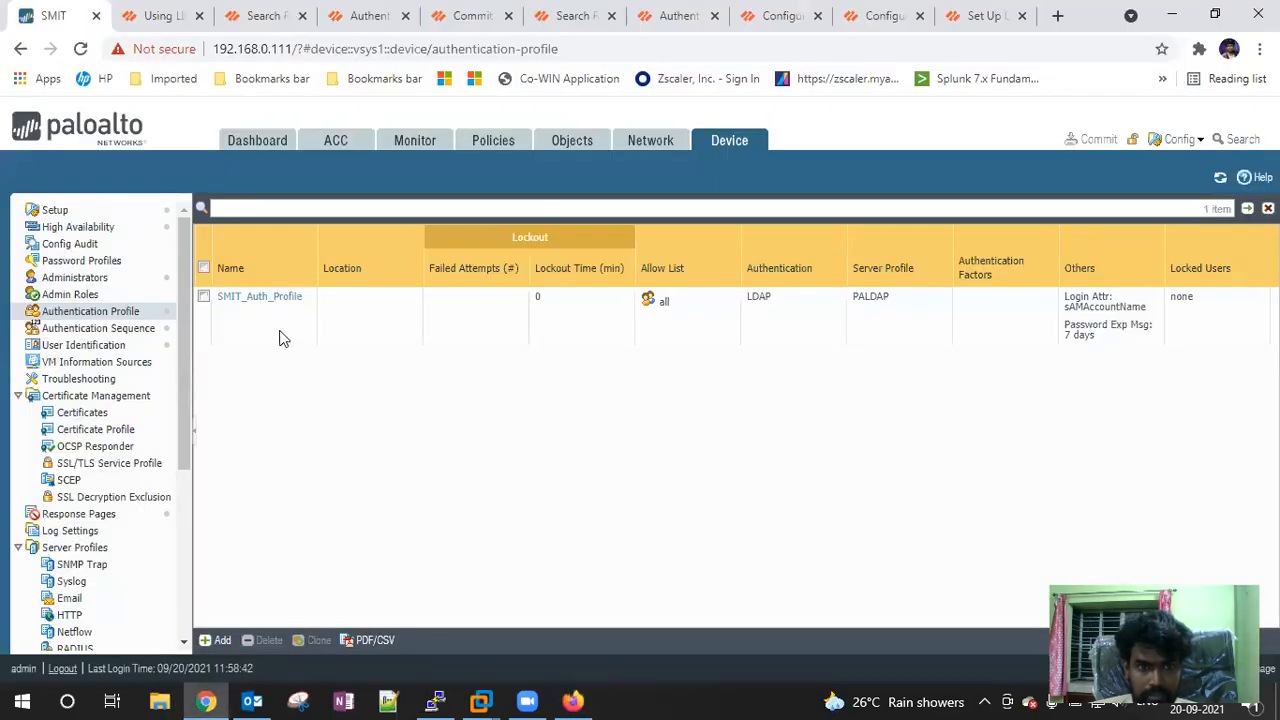
Add the domain user, palo_alto and test to SMIT_Auth_Profile's allow list and save the profile
{"action": "left_click", "coordinate": [255, 304]}
{"action": "left_click", "coordinate": [255, 300]}
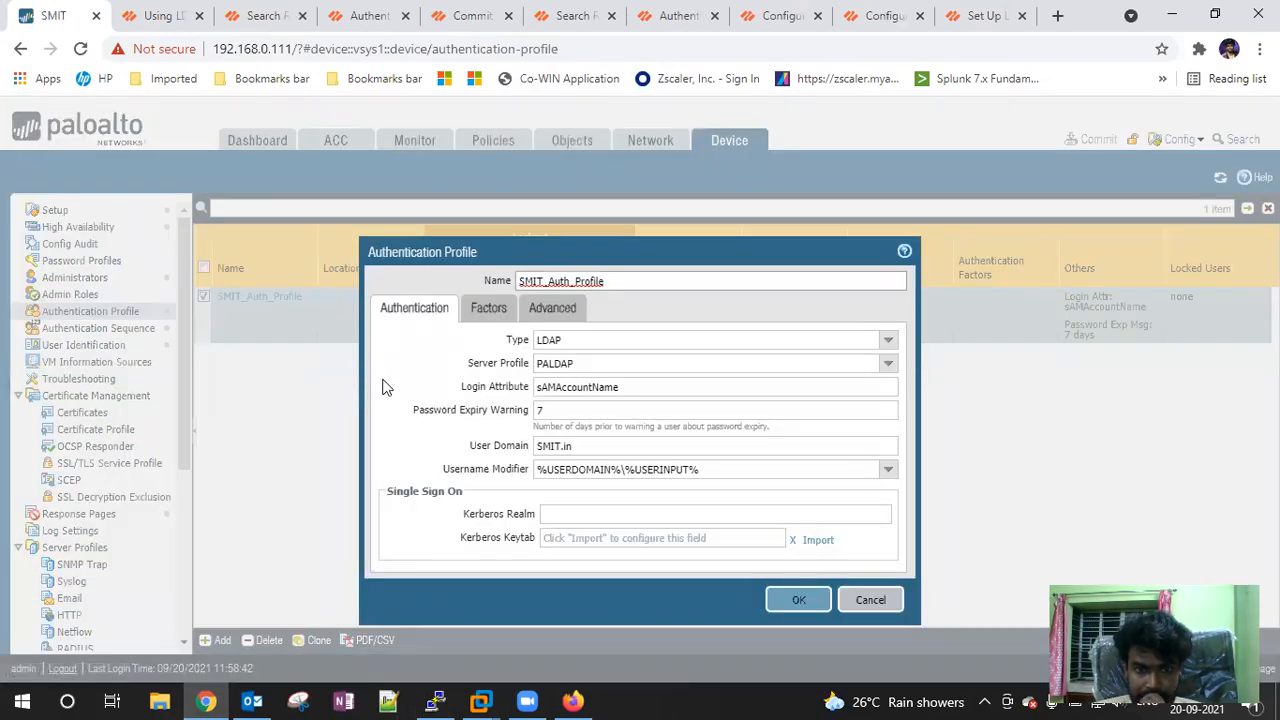
{"action": "left_click", "coordinate": [485, 310]}
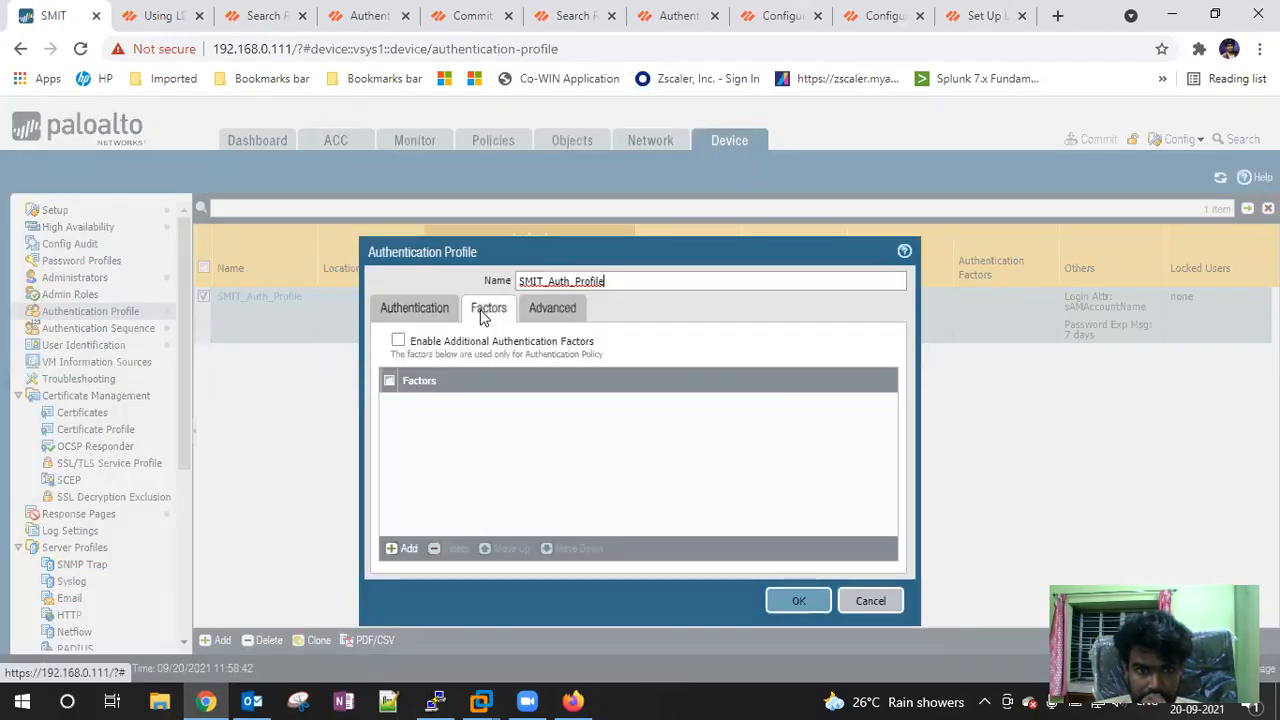
{"action": "left_click", "coordinate": [535, 312]}
{"action": "left_click", "coordinate": [410, 516]}
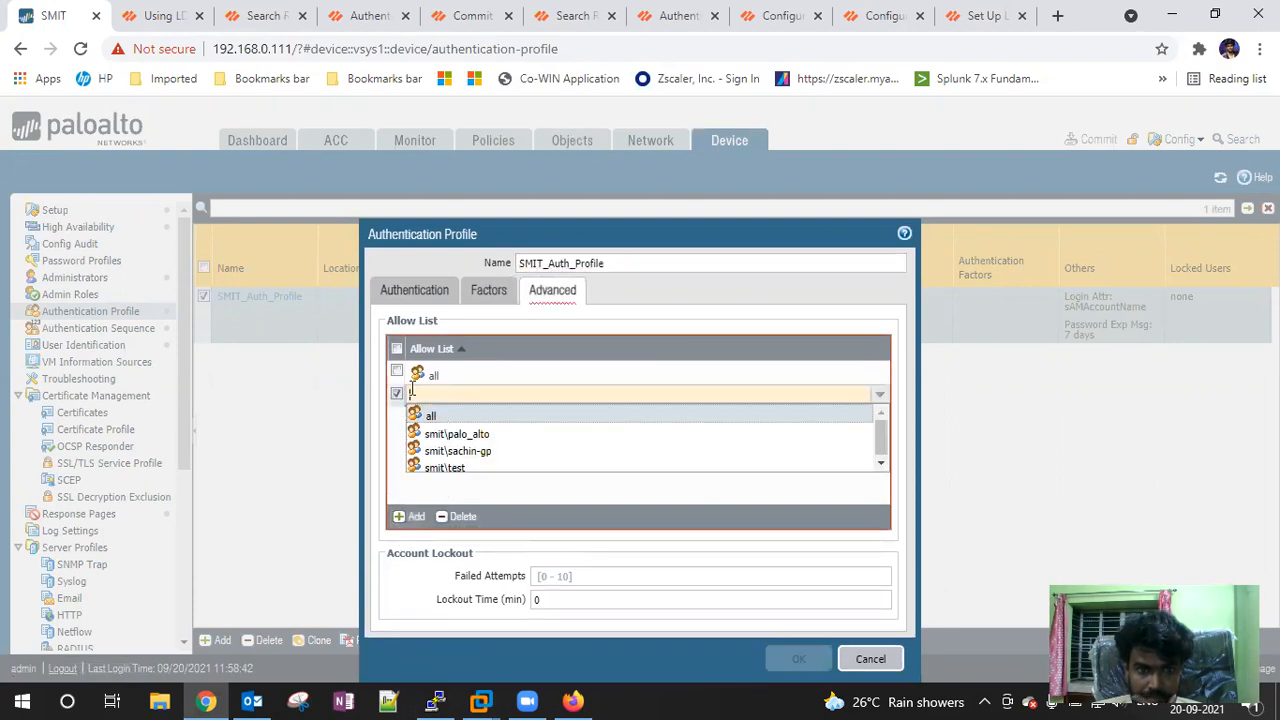
{"action": "left_click", "coordinate": [295, 369]}
{"action": "left_click", "coordinate": [421, 400]}
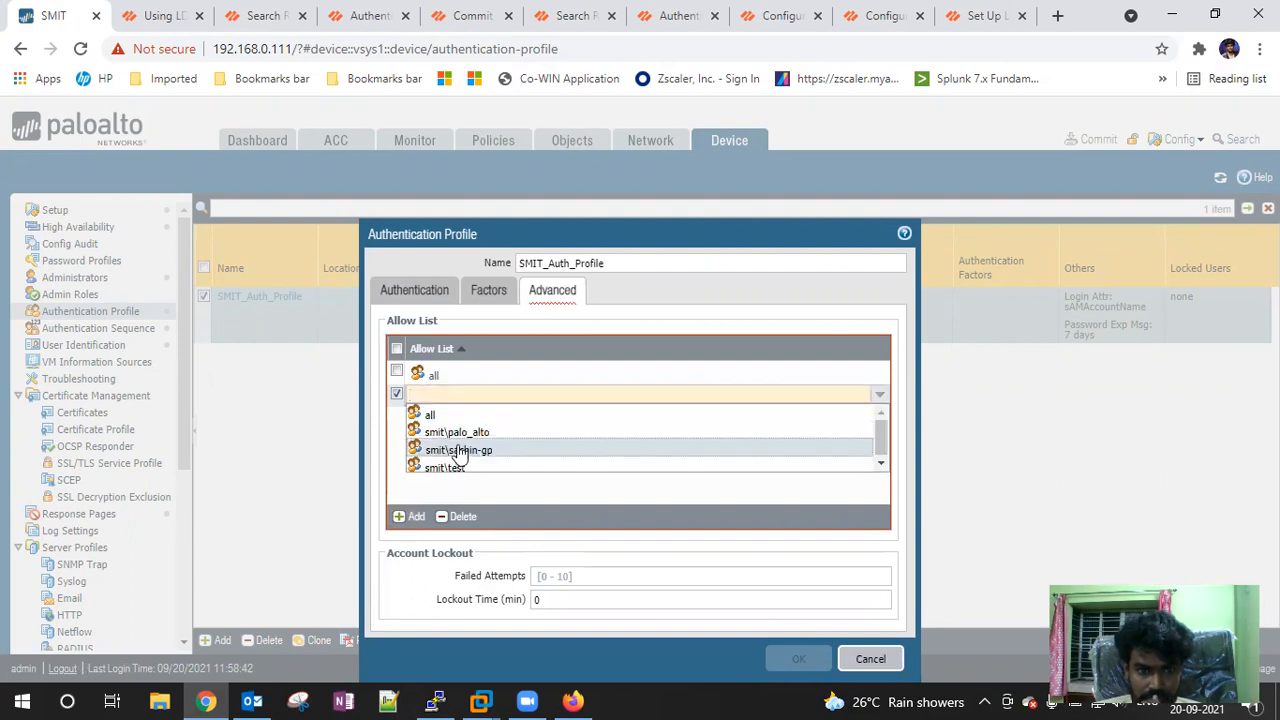
{"action": "left_click", "coordinate": [452, 449]}
{"action": "left_click", "coordinate": [410, 516]}
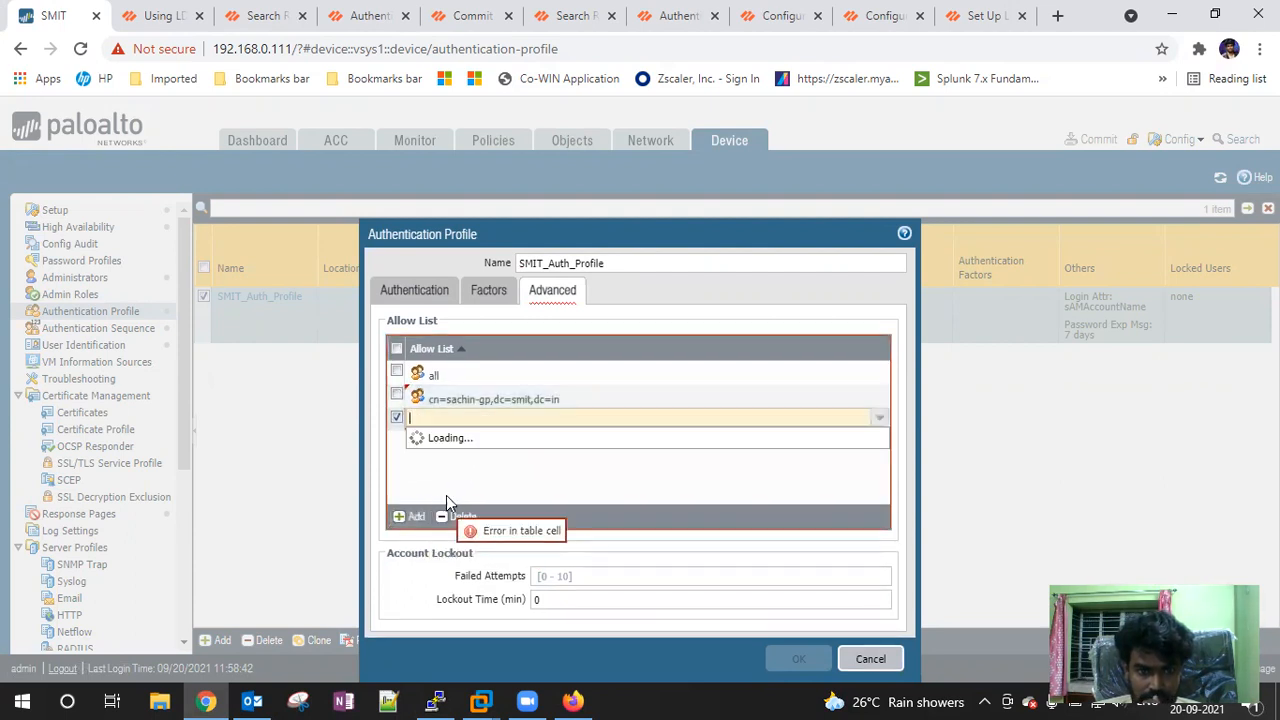
{"action": "left_click", "coordinate": [455, 478]}
{"action": "left_click", "coordinate": [410, 516]}
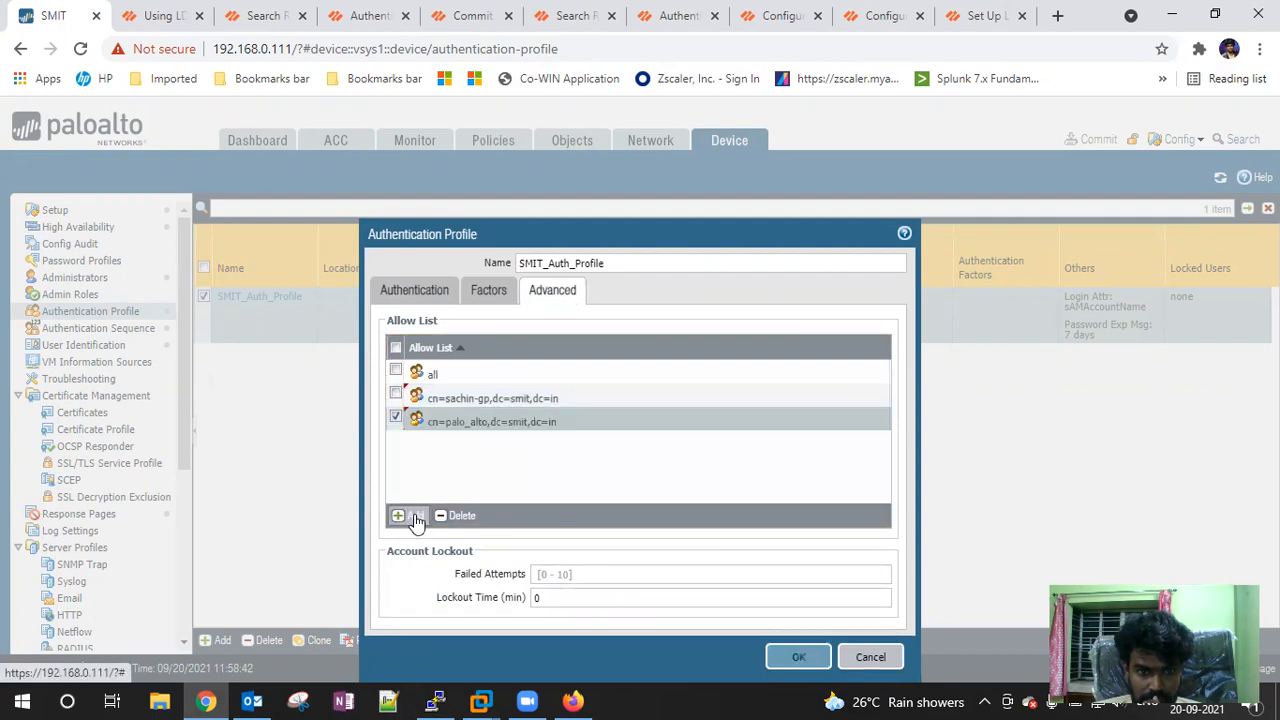
{"action": "scroll", "coordinate": [529, 503], "scroll_direction": "down", "scroll_amount": 1}
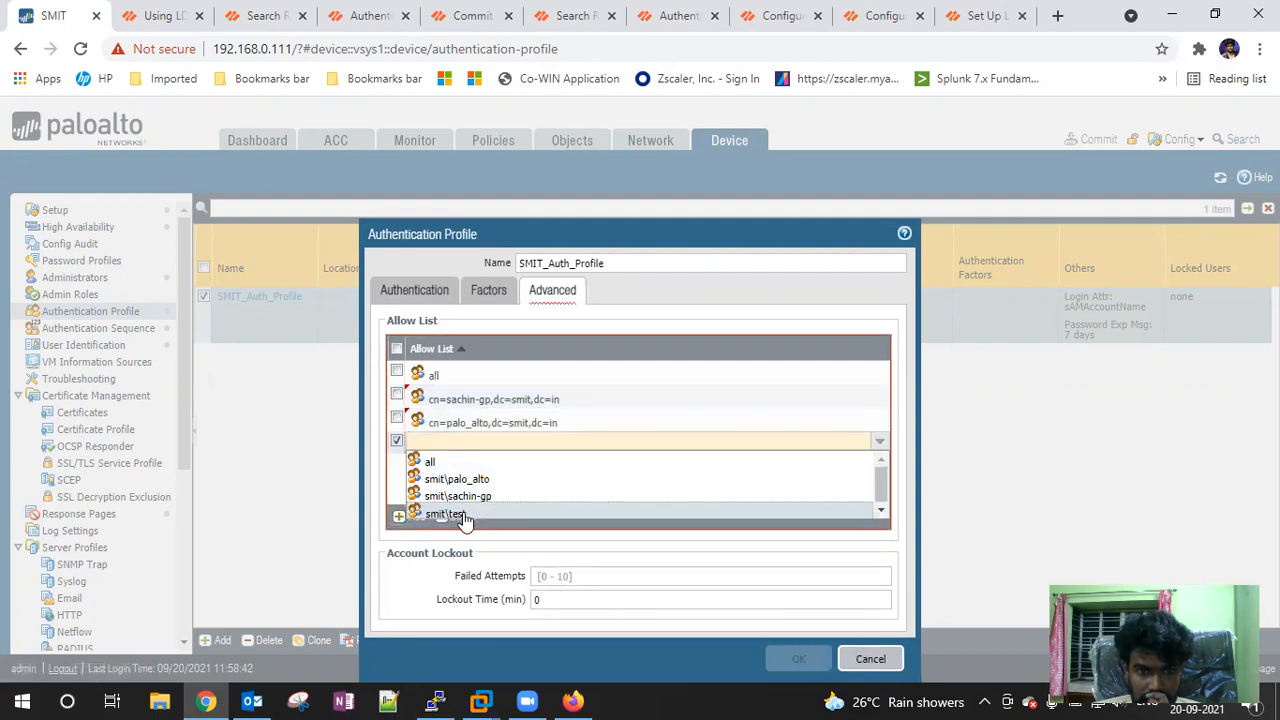
{"action": "left_click", "coordinate": [529, 501]}
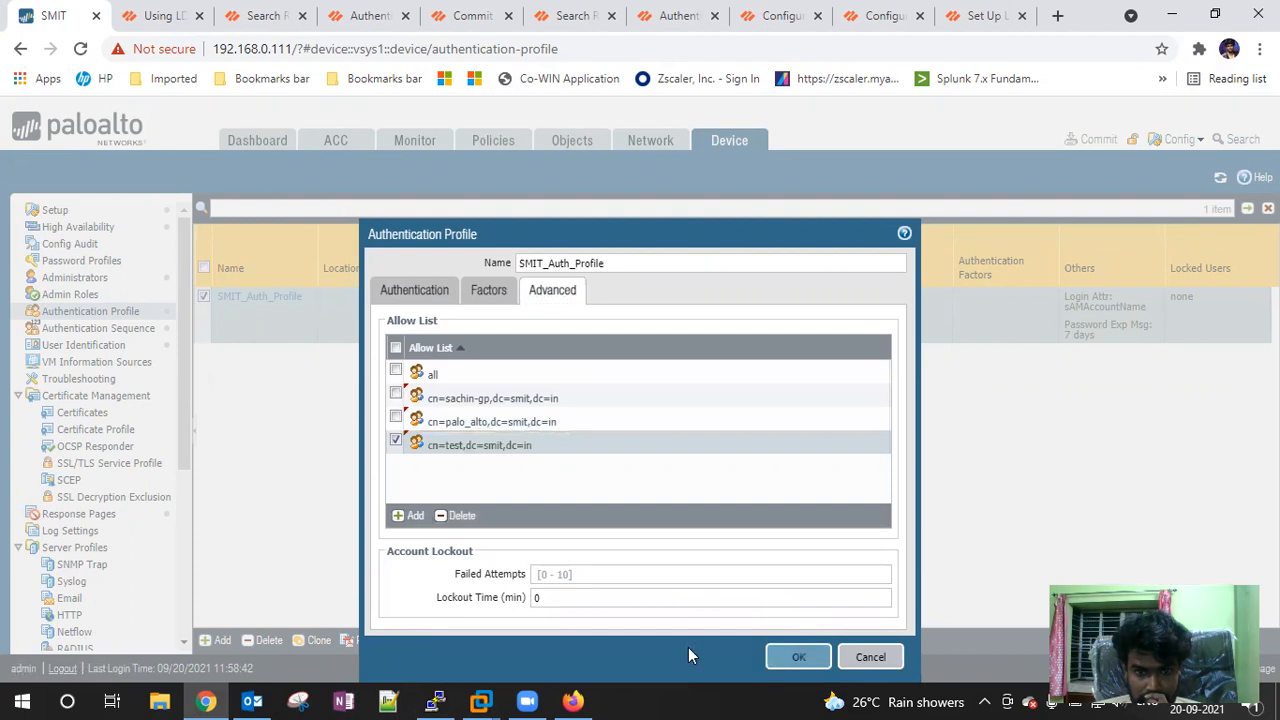
{"action": "left_click", "coordinate": [798, 658]}
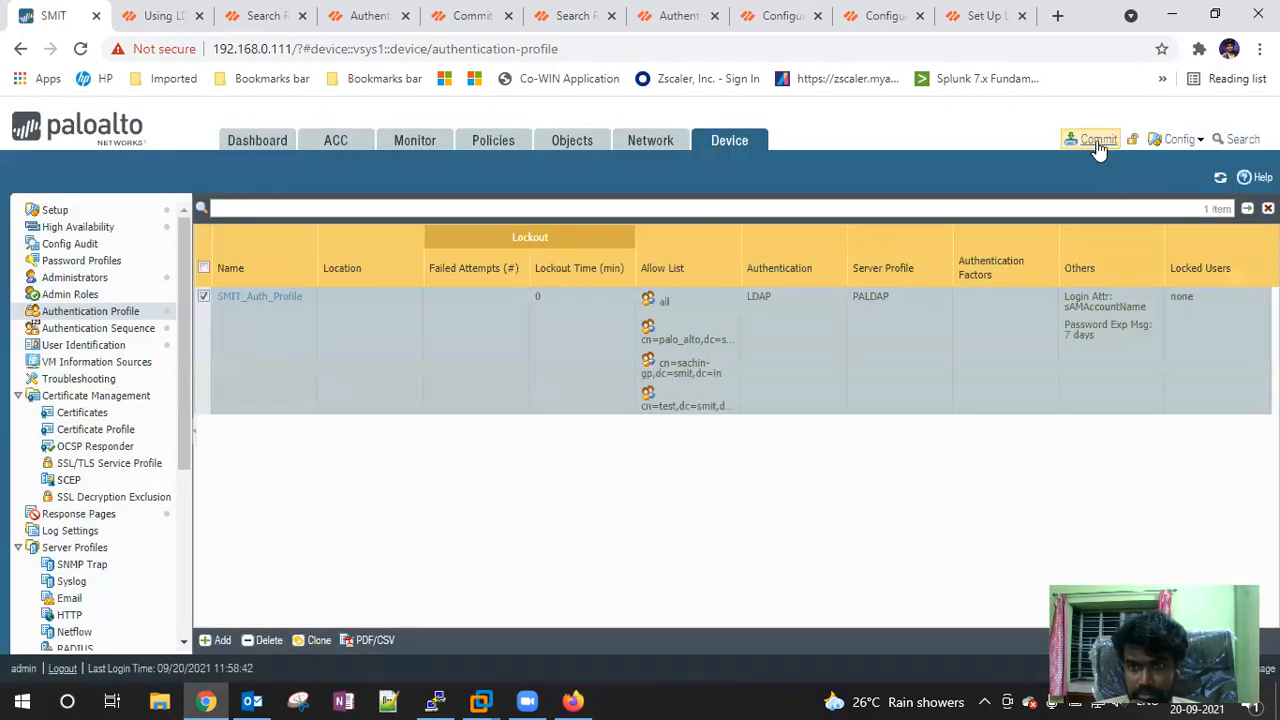
Commit the configuration and close the commit status window
{"action": "left_click", "coordinate": [1098, 139]}
{"action": "left_click", "coordinate": [811, 603]}
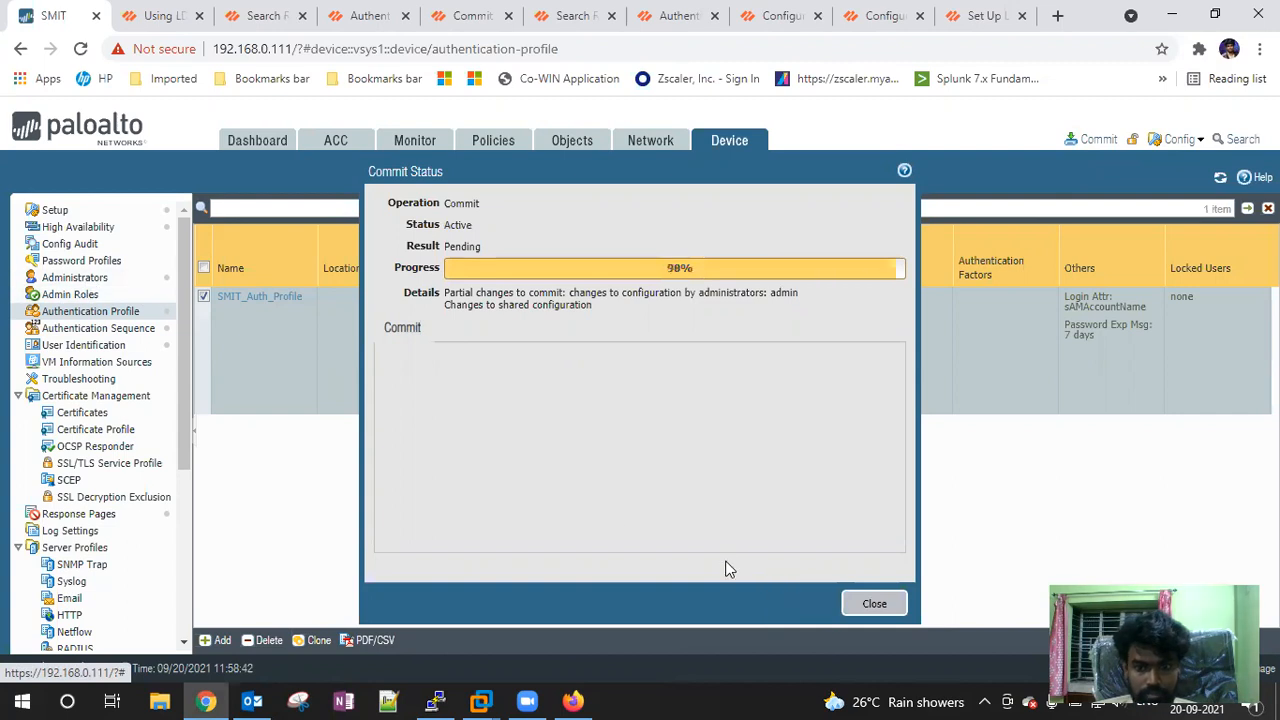
{"action": "left_click", "coordinate": [886, 610]}
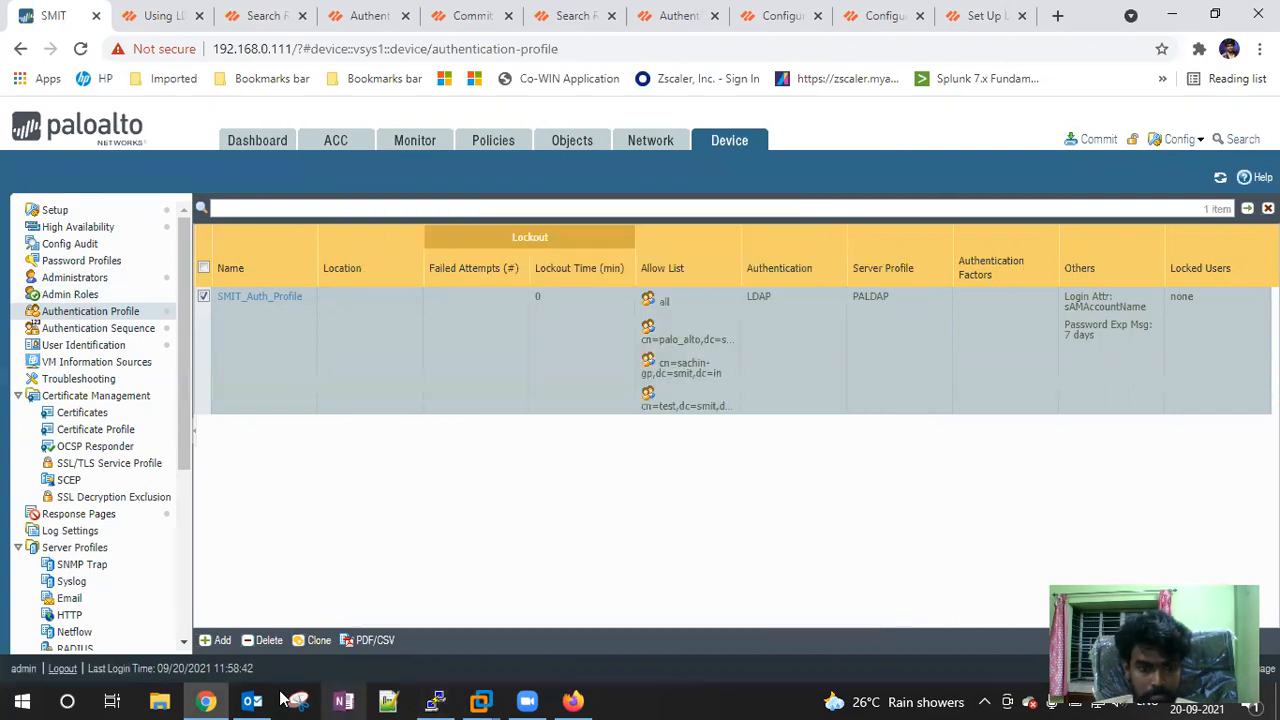
Keep the LDAP administrator Dynamic with SMIT_Auth_Profile after trying Role Based and Auth_Sequence, then save
{"action": "left_click", "coordinate": [93, 294]}
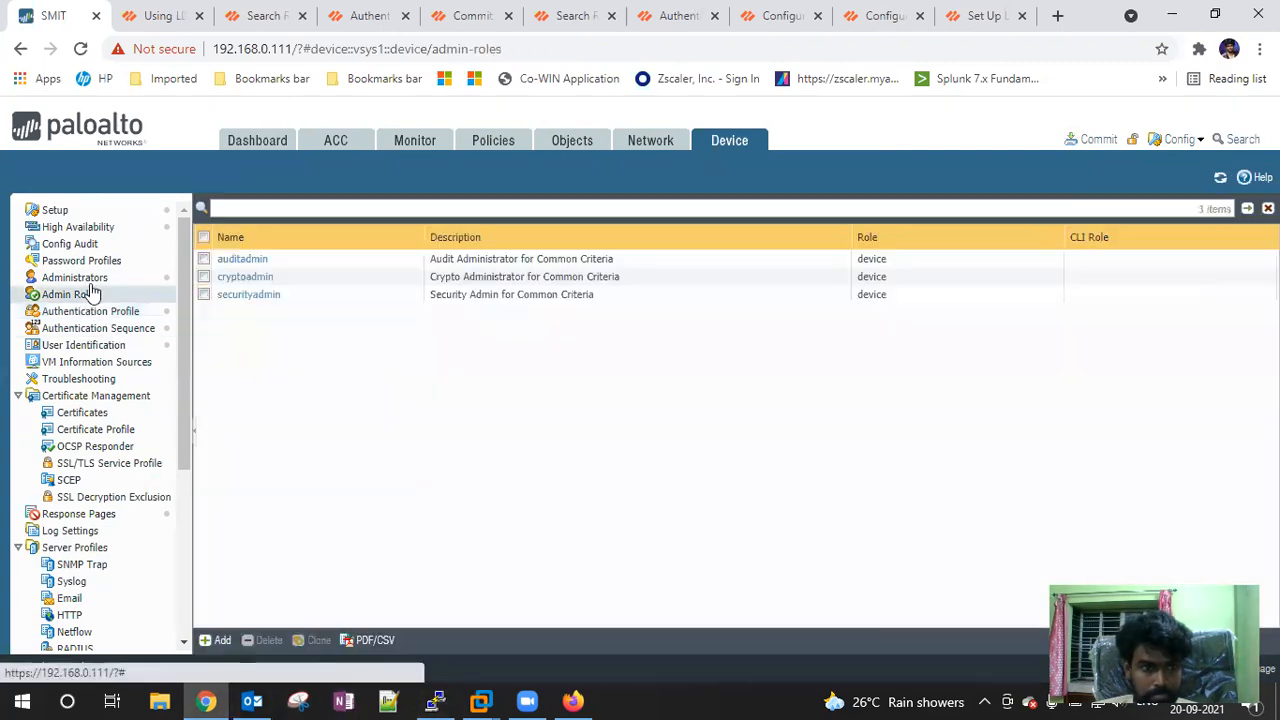
{"action": "left_click", "coordinate": [93, 277]}
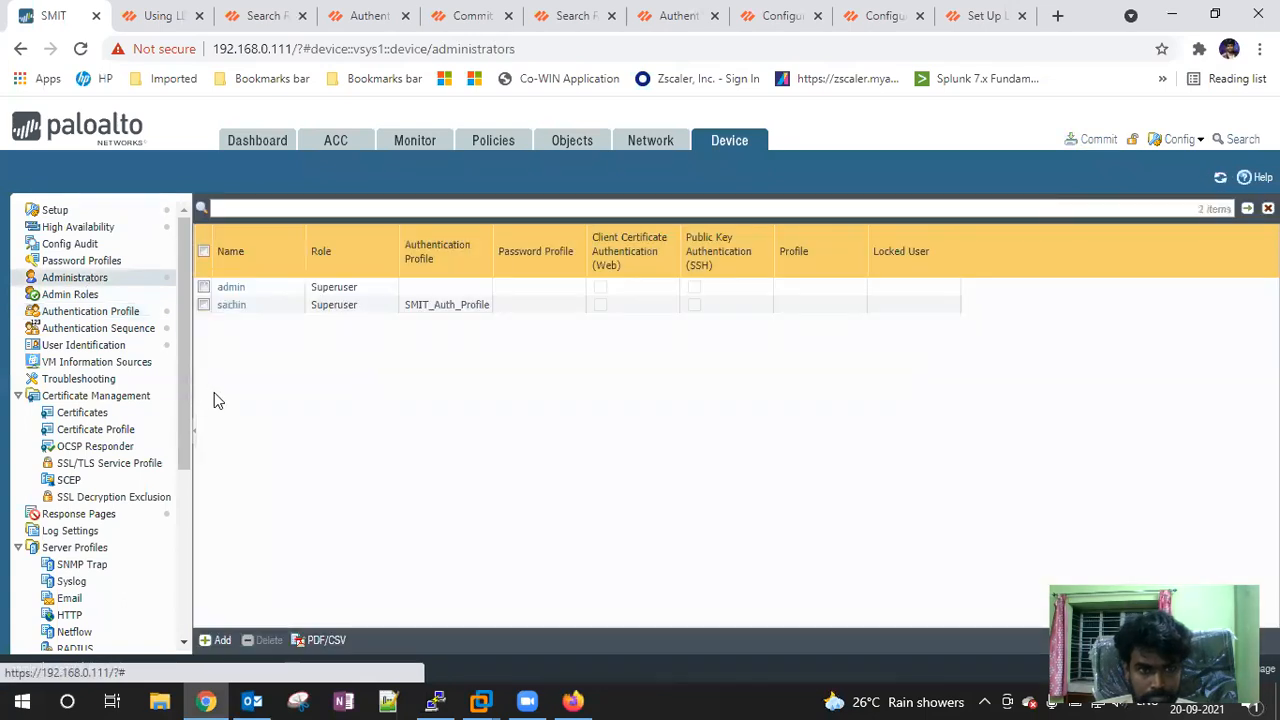
{"action": "left_click", "coordinate": [231, 304]}
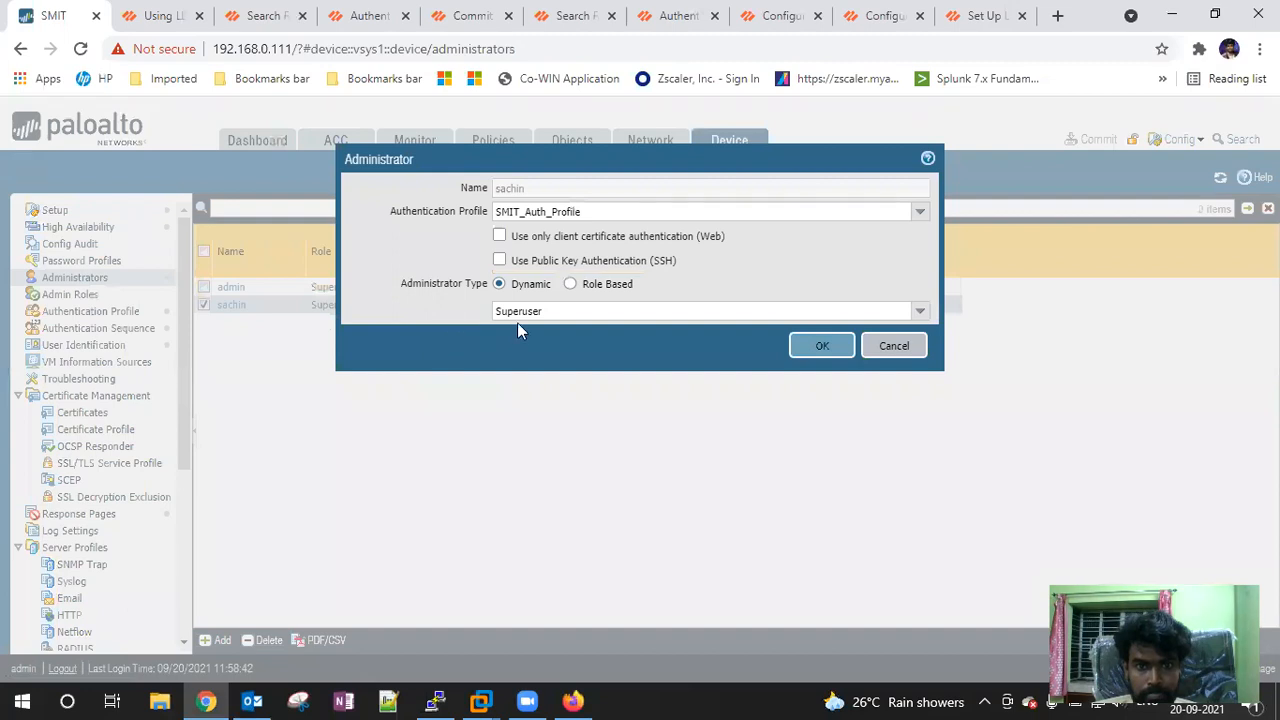
{"action": "left_click", "coordinate": [570, 285]}
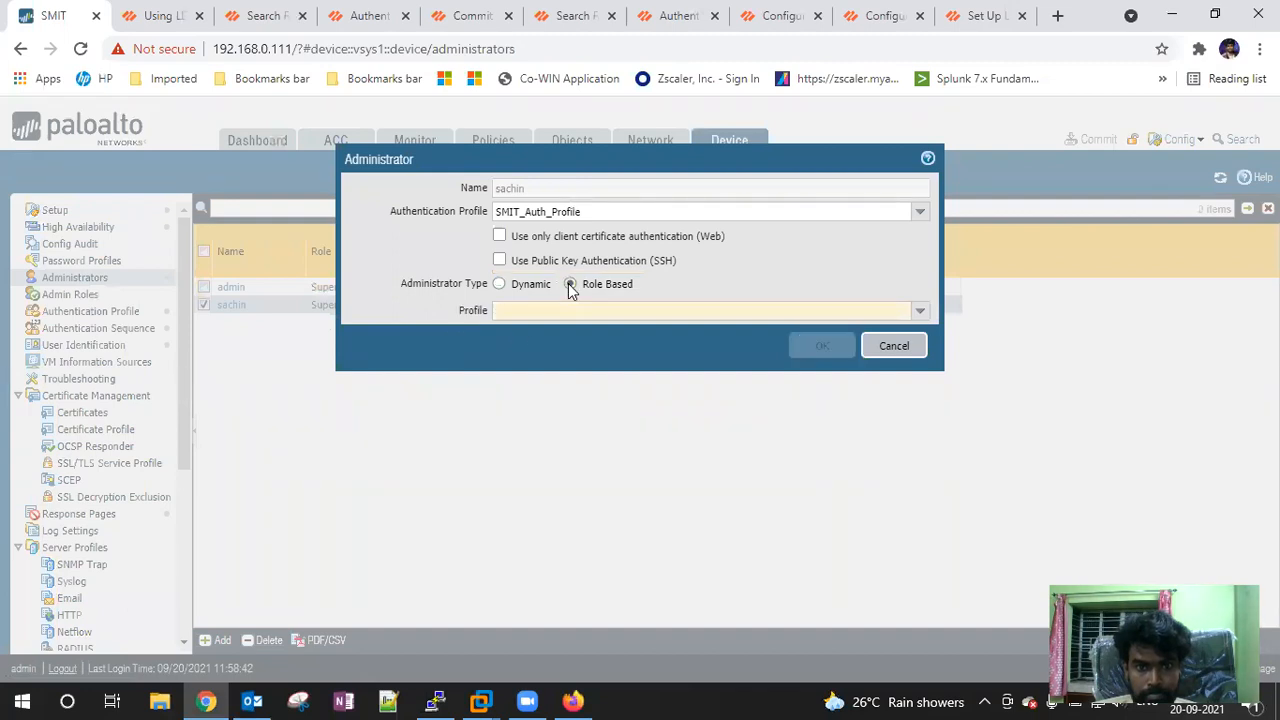
{"action": "left_click", "coordinate": [920, 312]}
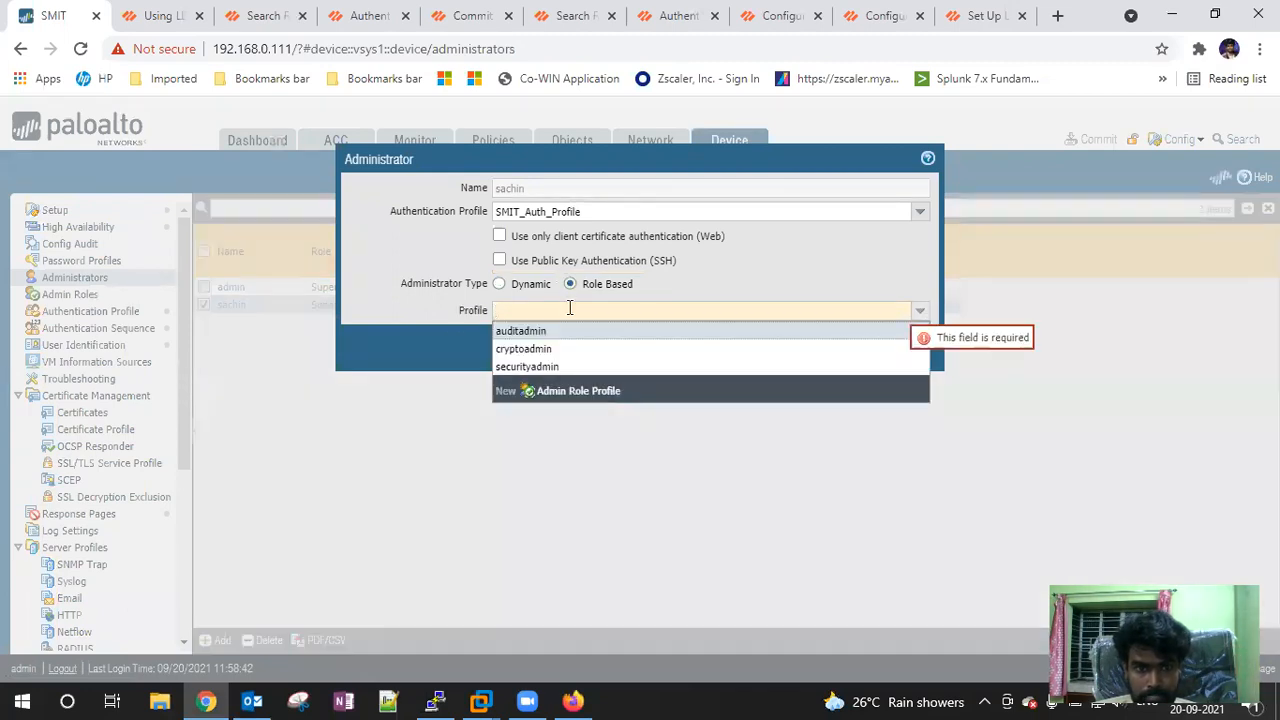
{"action": "left_click", "coordinate": [500, 284]}
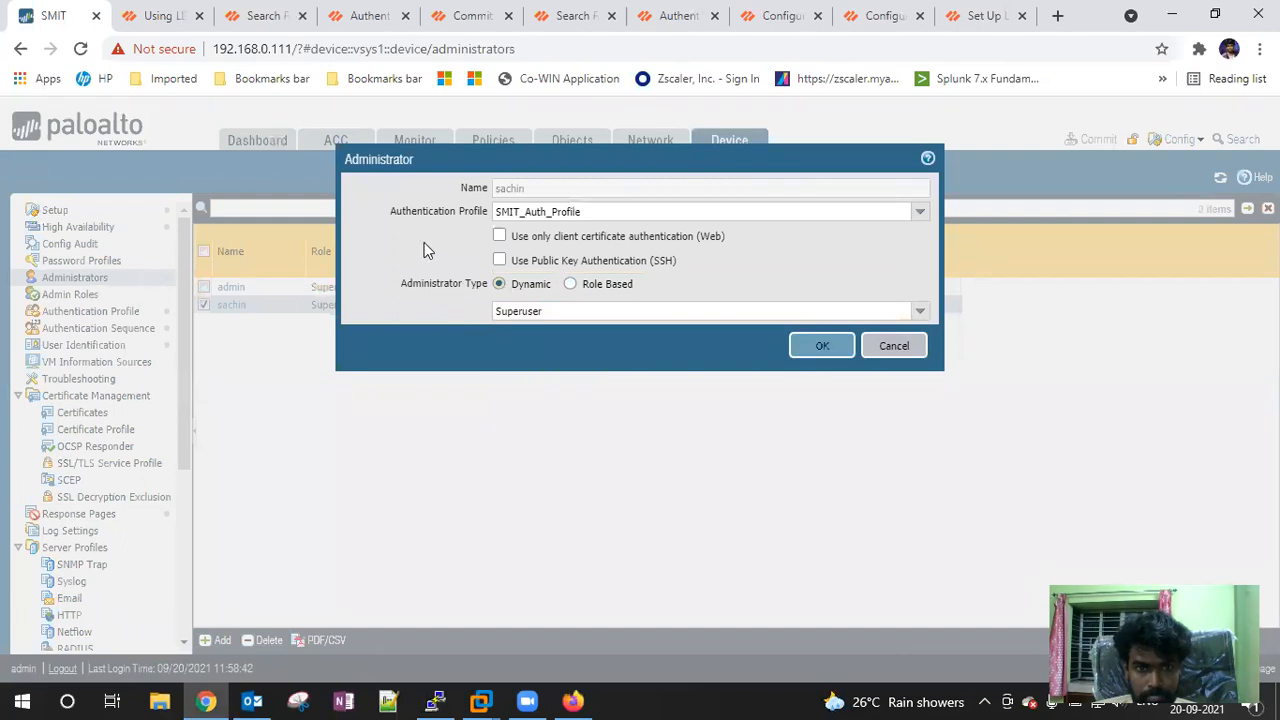
{"action": "left_click", "coordinate": [914, 216]}
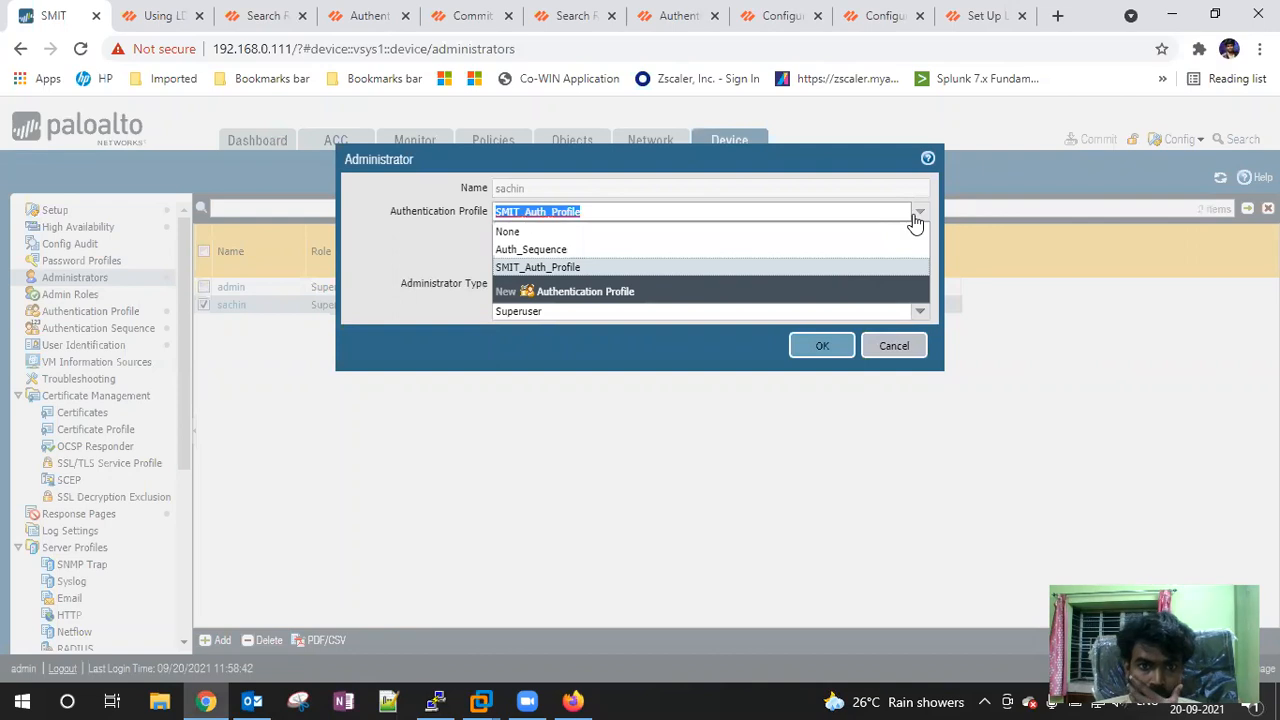
{"action": "left_click", "coordinate": [562, 250]}
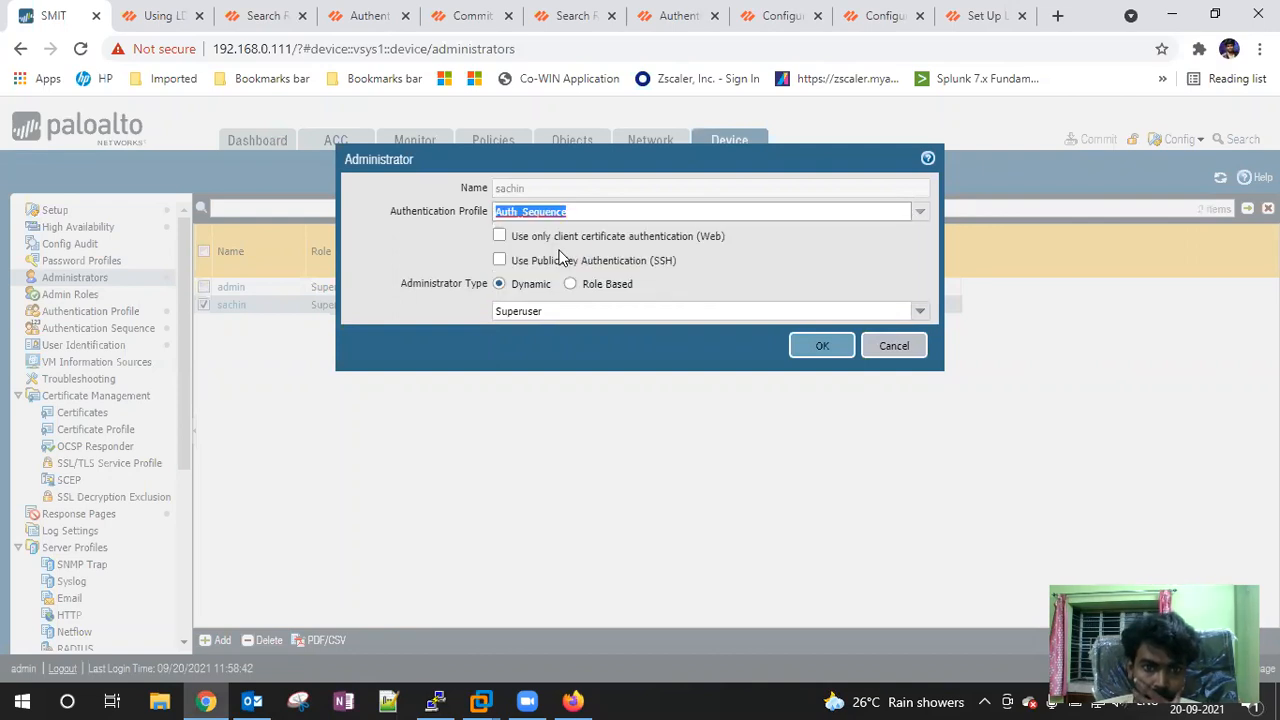
{"action": "left_click", "coordinate": [917, 217]}
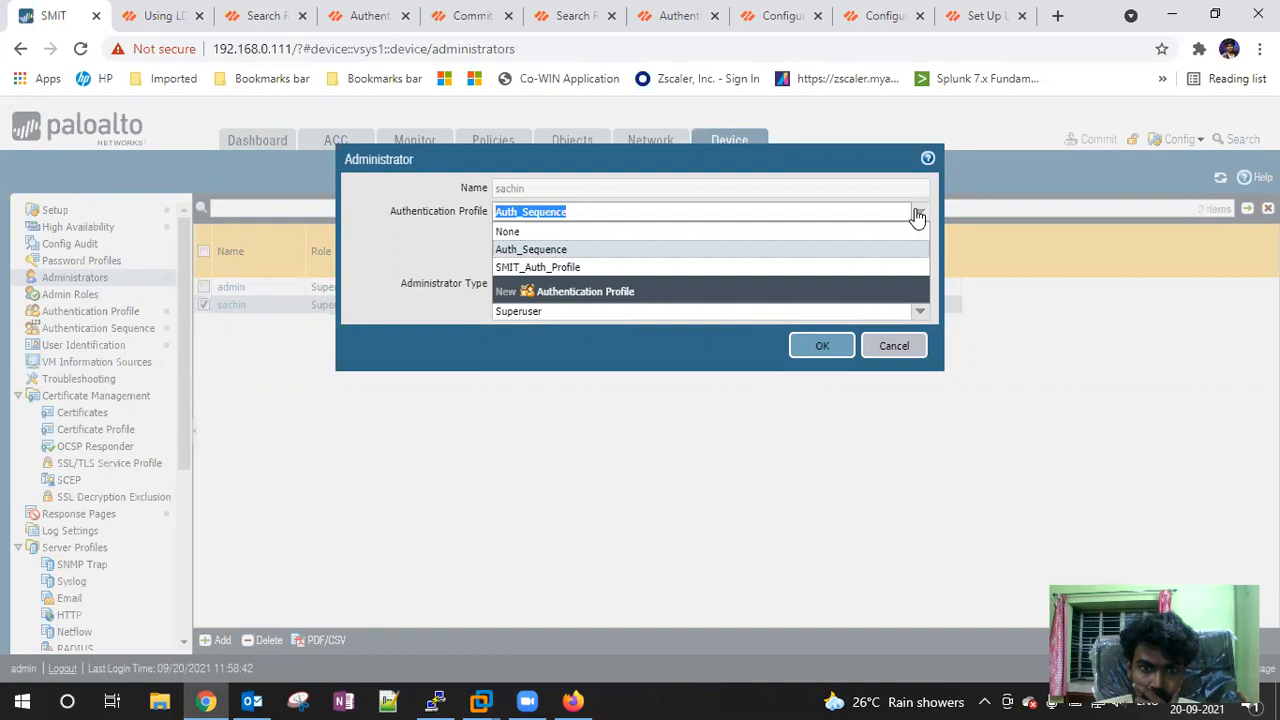
{"action": "left_click", "coordinate": [560, 267]}
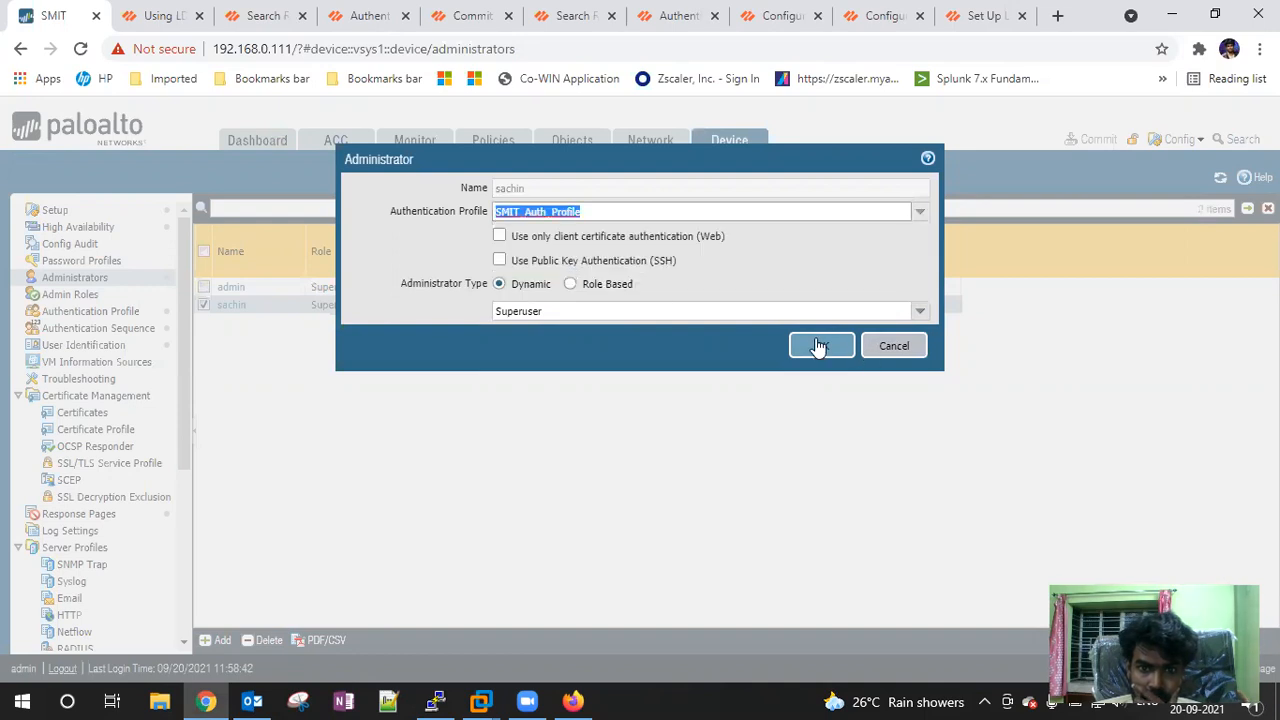
{"action": "left_click", "coordinate": [893, 355]}
Reload the firewall login page and log in with the short username; it is rejected
{"action": "left_click", "coordinate": [573, 701]}
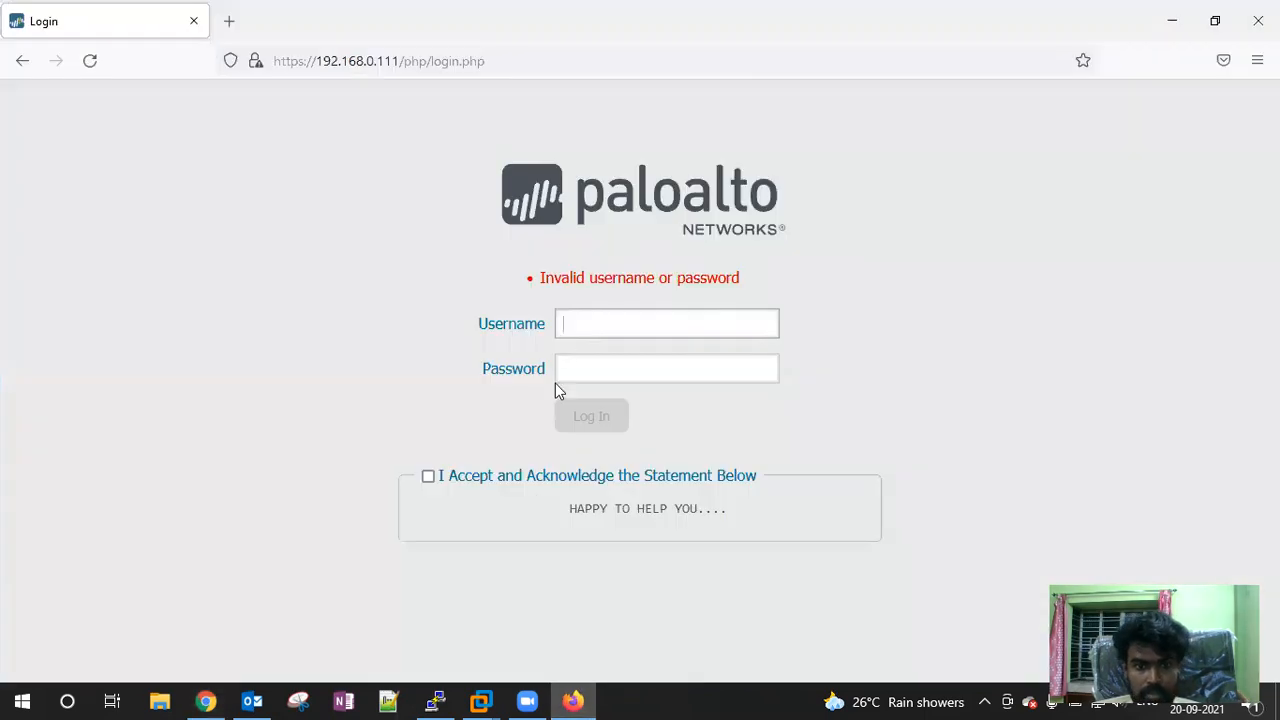
{"action": "left_click", "coordinate": [93, 68]}
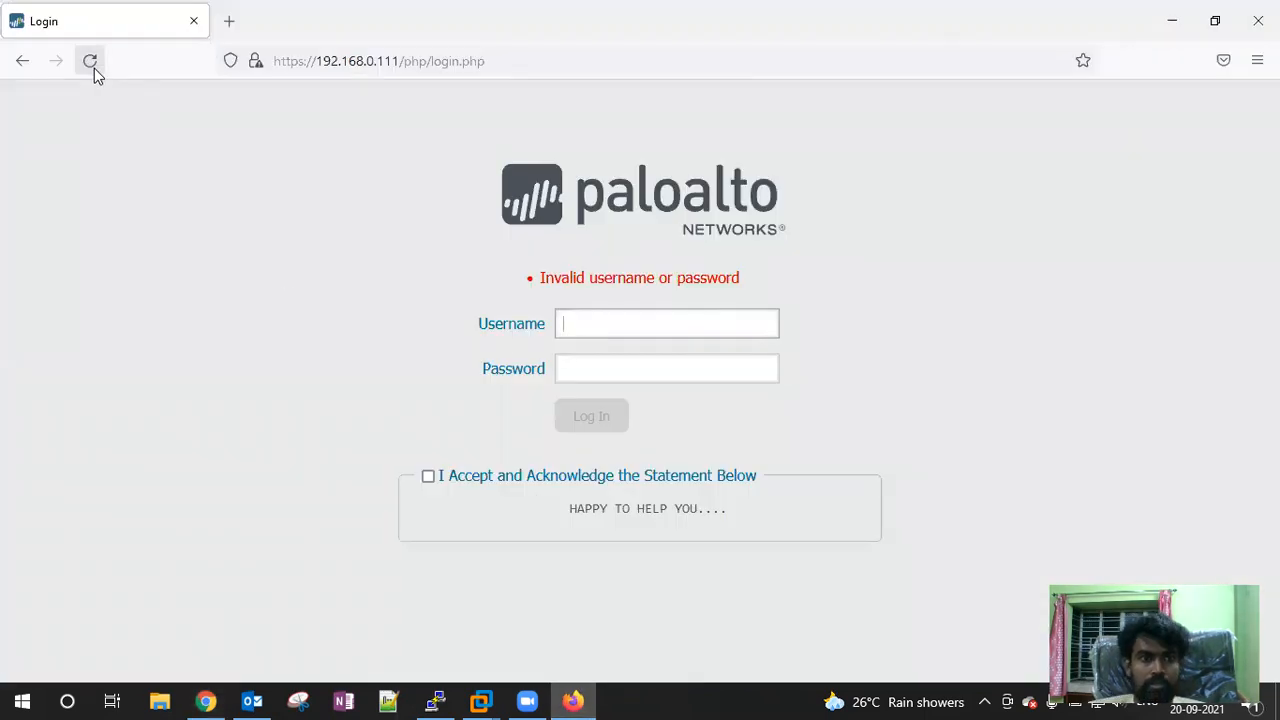
{"action": "left_click", "coordinate": [598, 333]}
{"action": "type", "text": "sachin"}
{"action": "key", "text": "Tab"}
{"action": "type", "text": "••"}
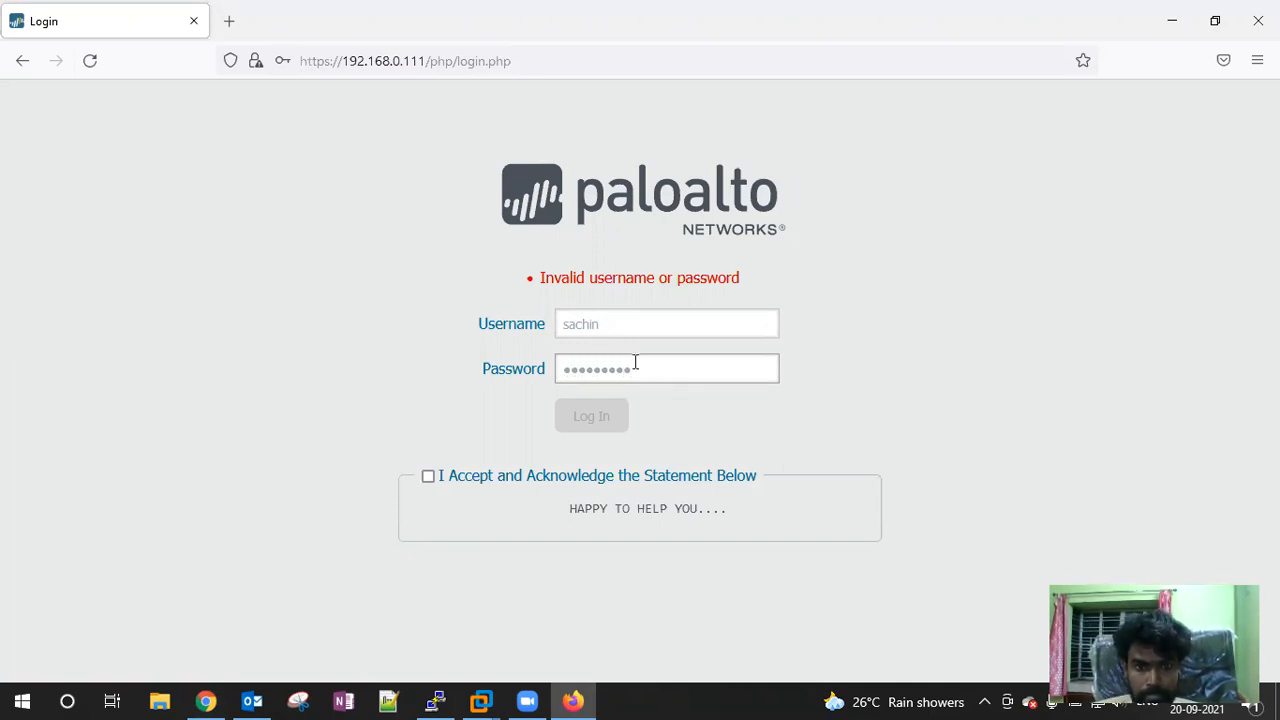
{"action": "left_click", "coordinate": [428, 476]}
{"action": "left_click", "coordinate": [591, 416]}
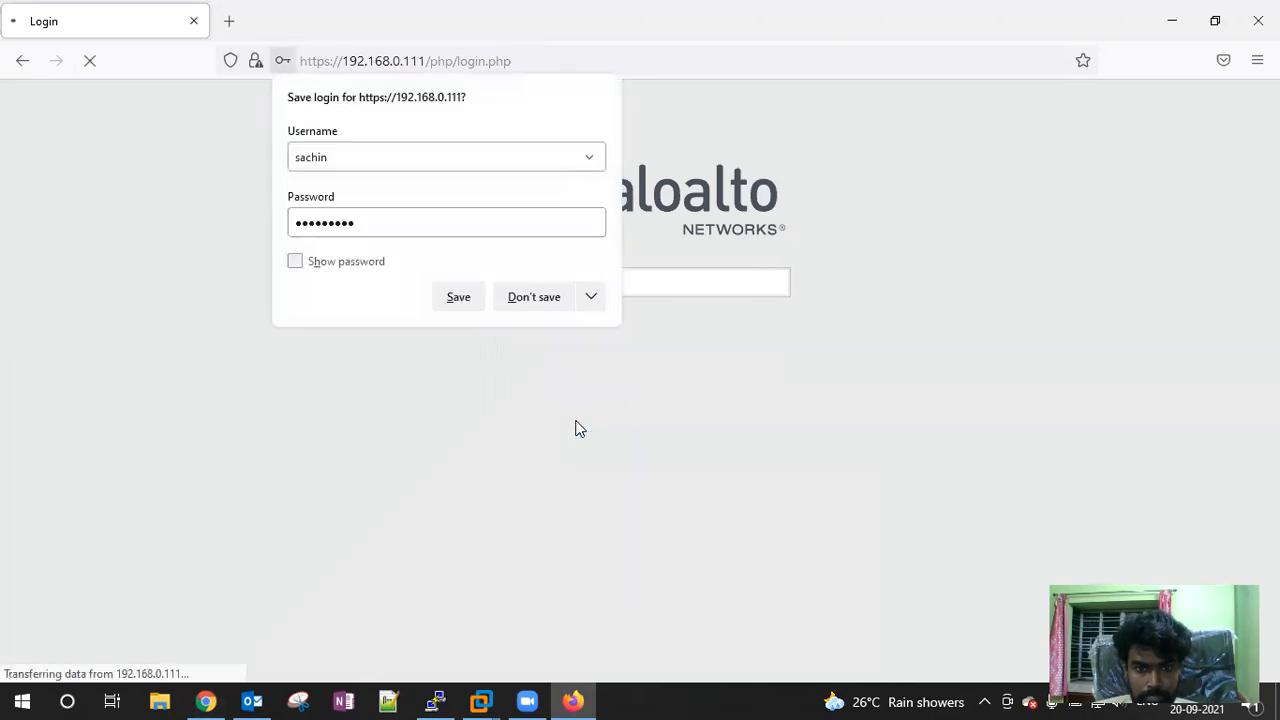
{"action": "left_click", "coordinate": [523, 298]}
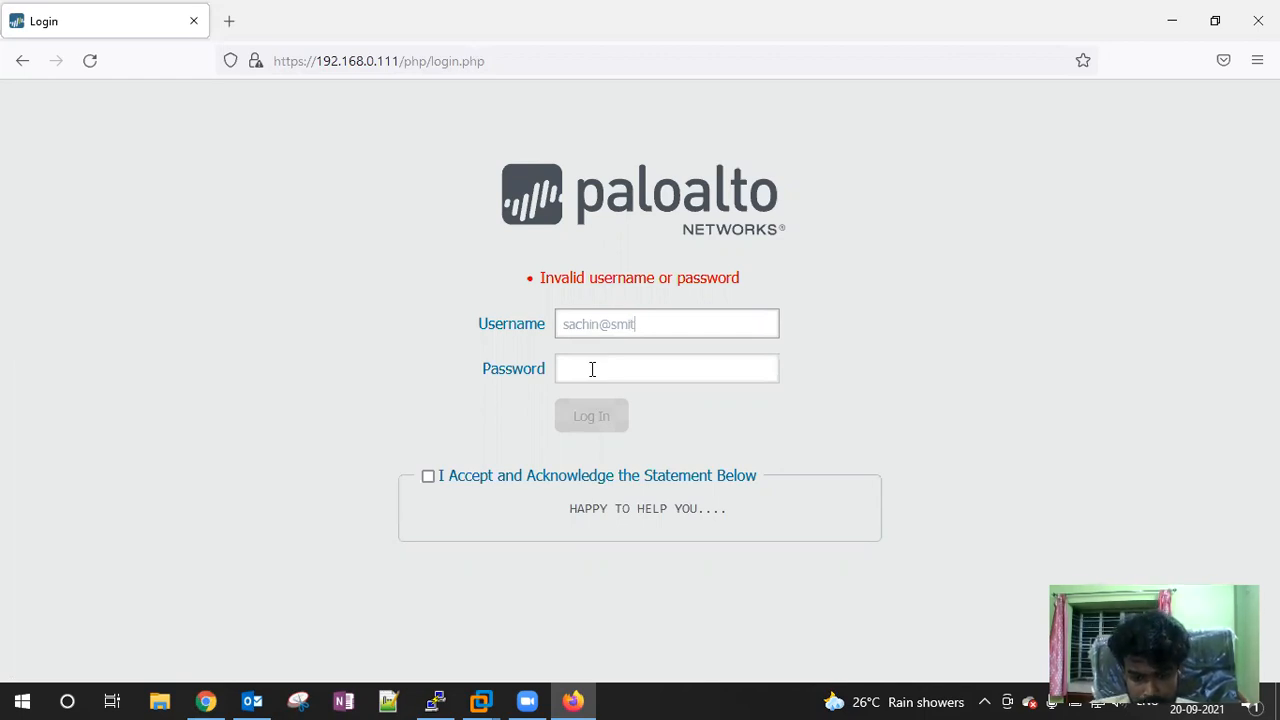
Re-enter the password and submit the login with the full domain username
{"action": "left_click", "coordinate": [592, 369]}
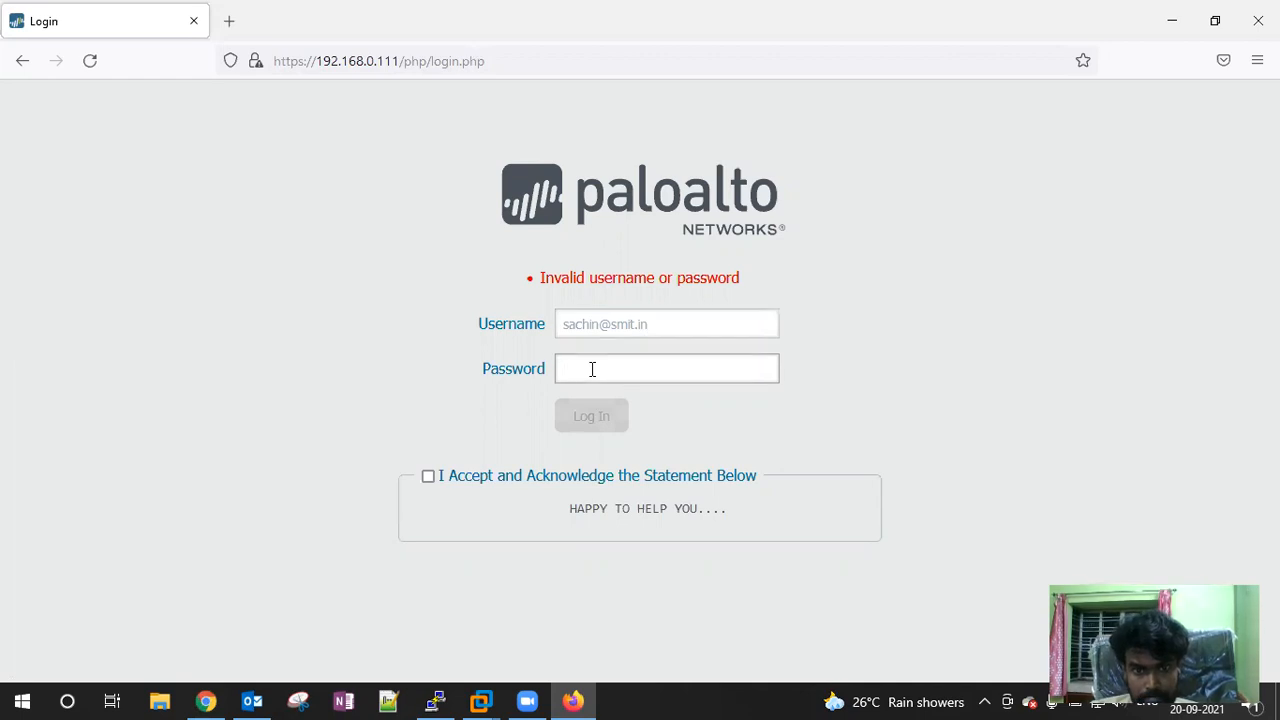
{"action": "type", "text": "*"}
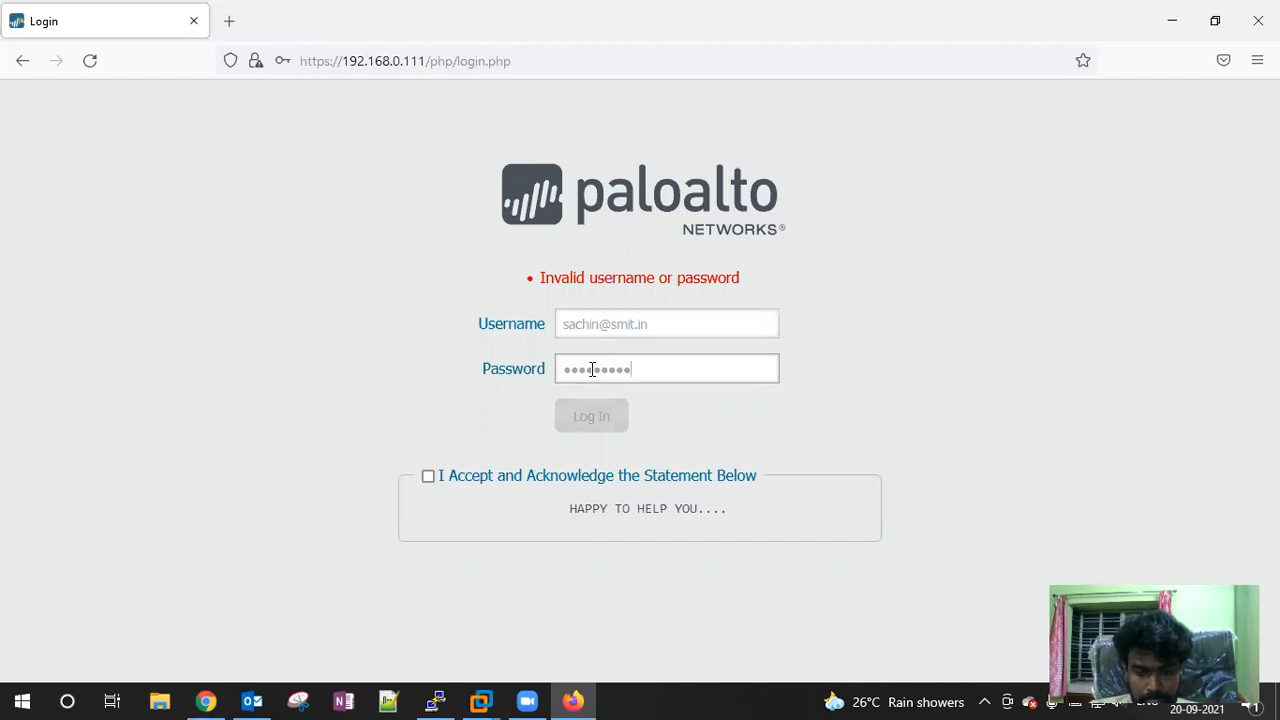
{"action": "left_click", "coordinate": [428, 476]}
{"action": "left_click", "coordinate": [591, 416]}
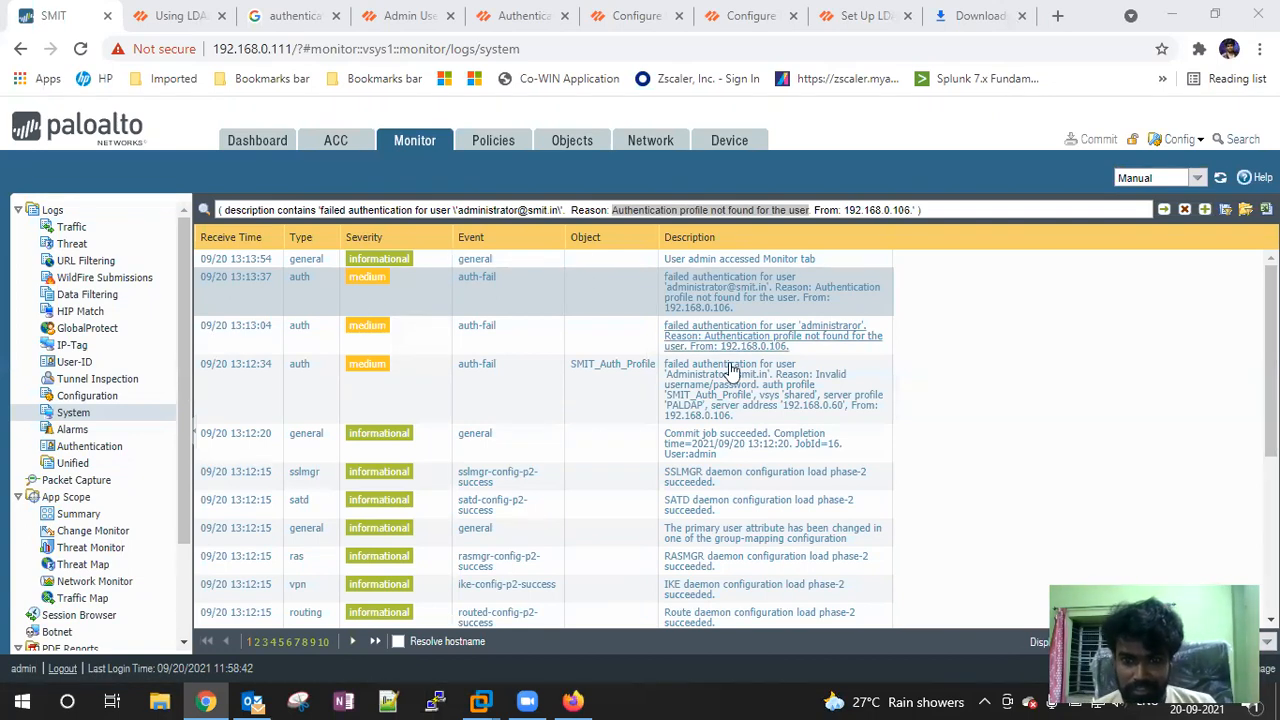
Scroll through the auth-fail log entries, then open Device > Authentication Profile
{"action": "scroll", "coordinate": [812, 378], "scroll_direction": "down", "scroll_amount": 1}
{"action": "scroll", "coordinate": [817, 380], "scroll_direction": "down", "scroll_amount": 1}
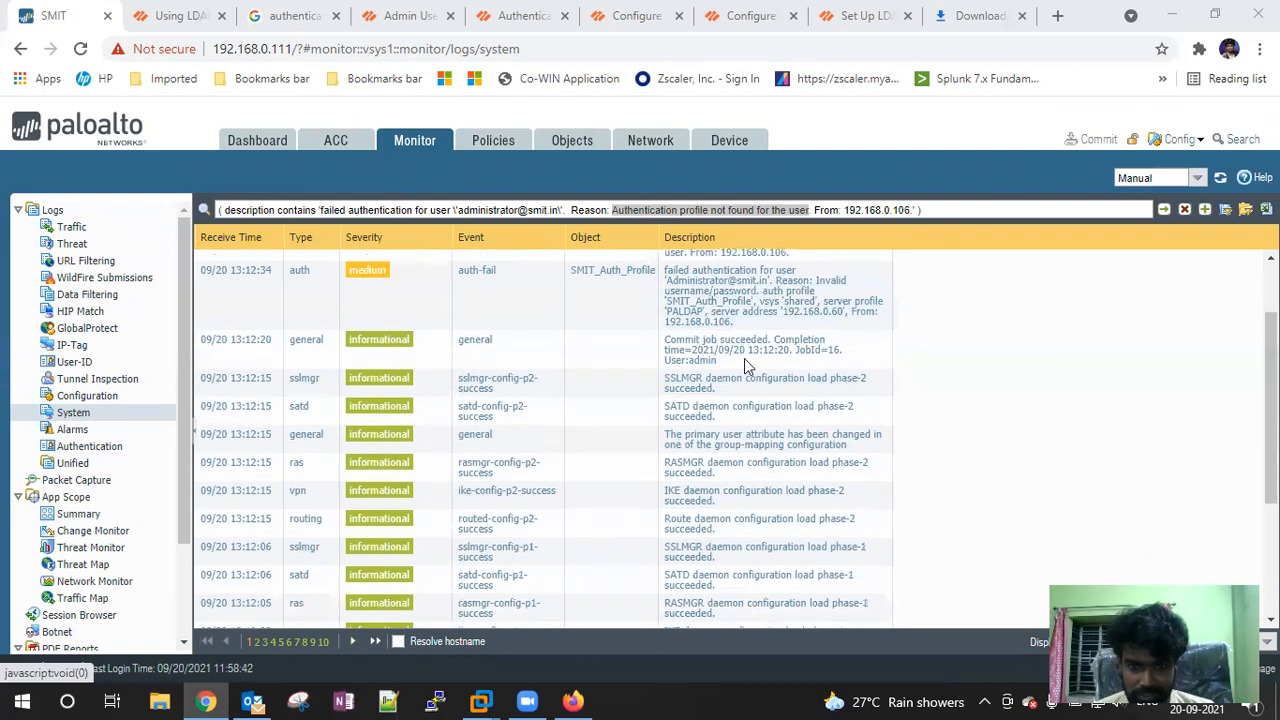
{"action": "scroll", "coordinate": [759, 364], "scroll_direction": "up", "scroll_amount": 2}
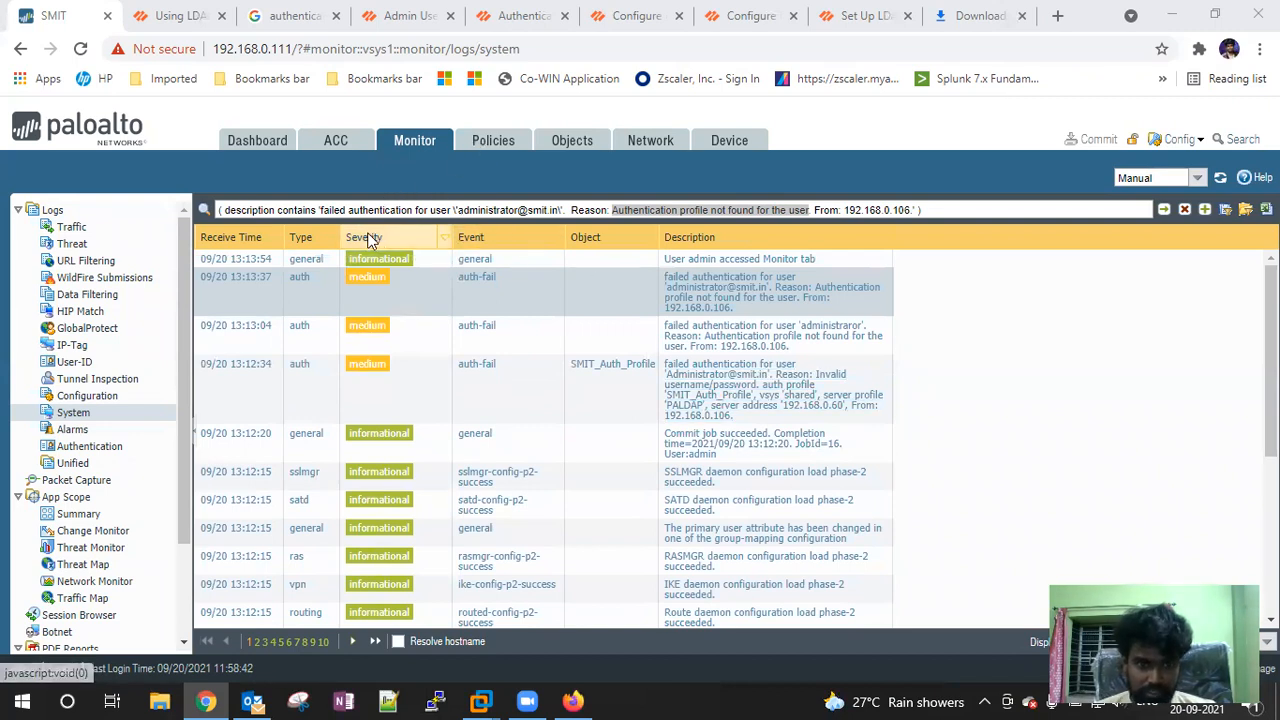
{"action": "left_click", "coordinate": [735, 142]}
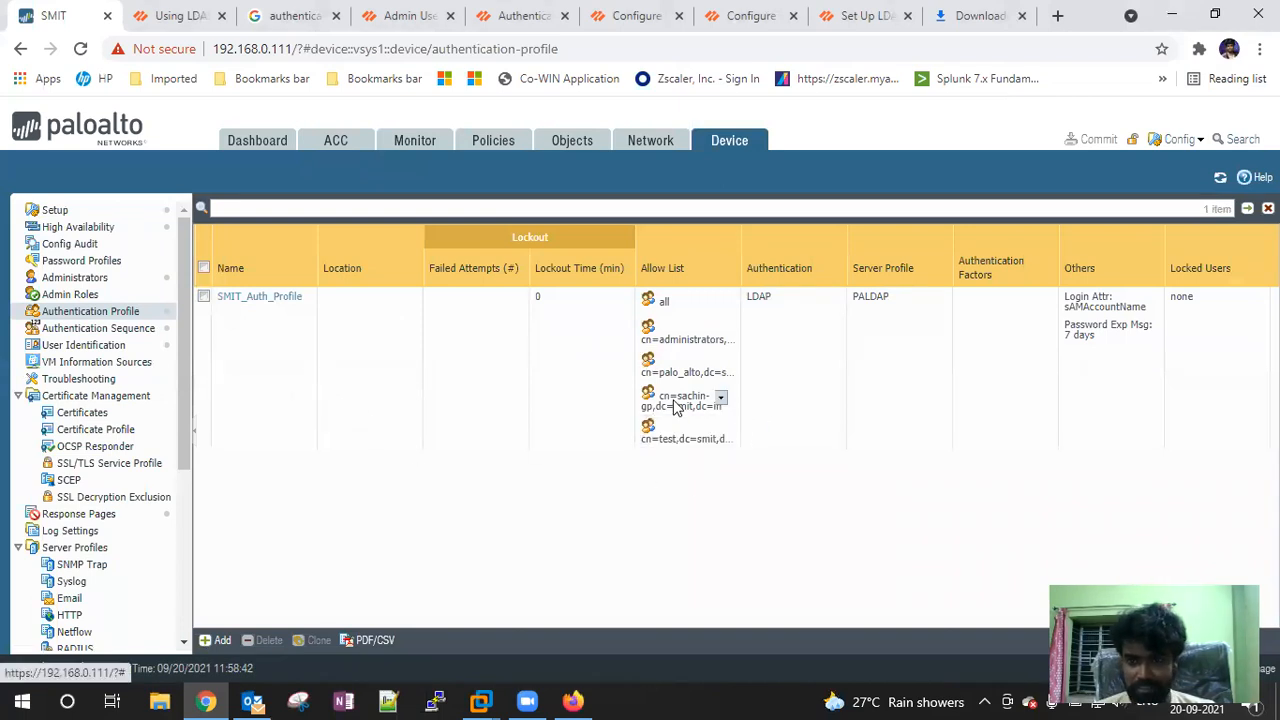
Browse the Device admin pages and open User Identification's User Mapping settings
{"action": "left_click", "coordinate": [100, 328]}
{"action": "left_click", "coordinate": [70, 295]}
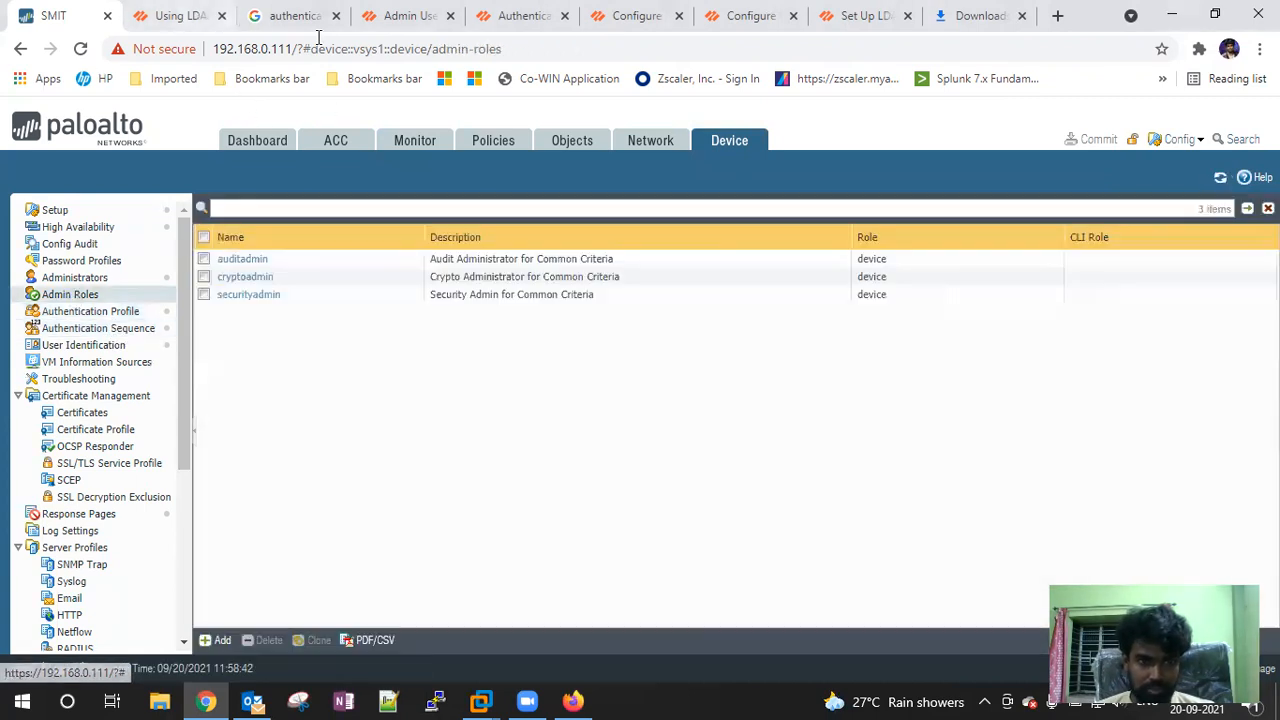
{"action": "left_click", "coordinate": [75, 278]}
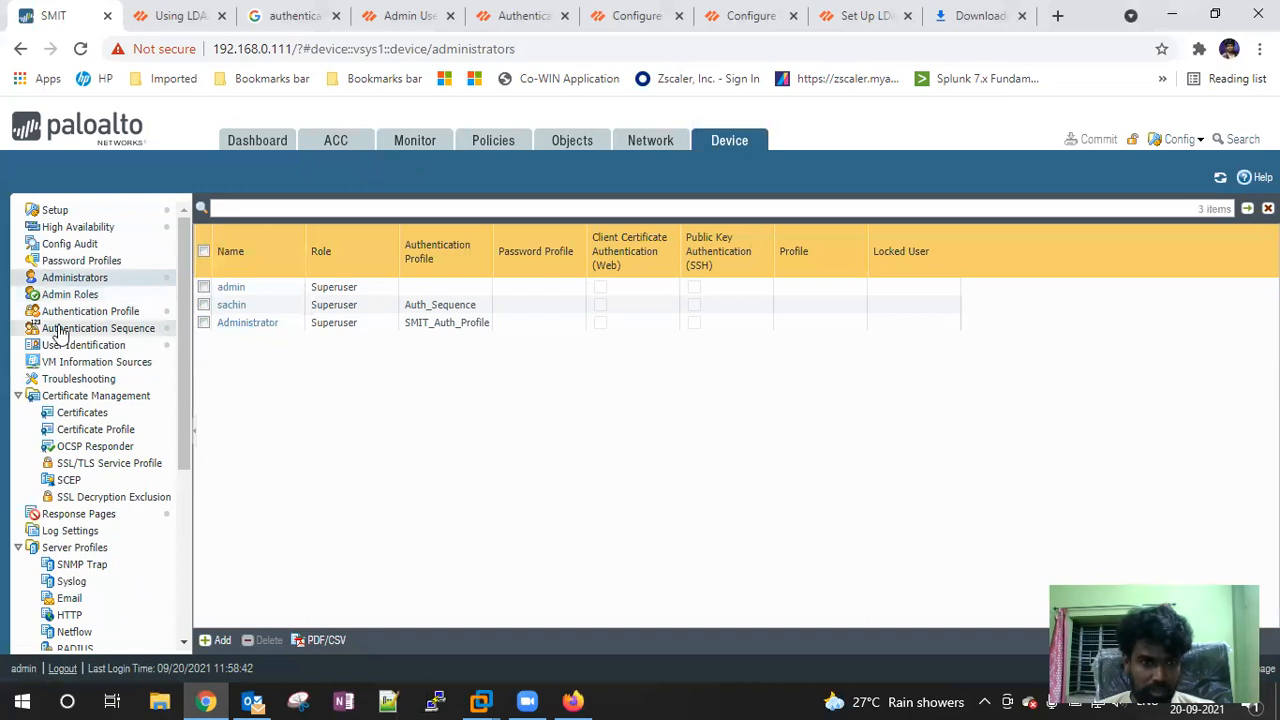
{"action": "left_click", "coordinate": [95, 314]}
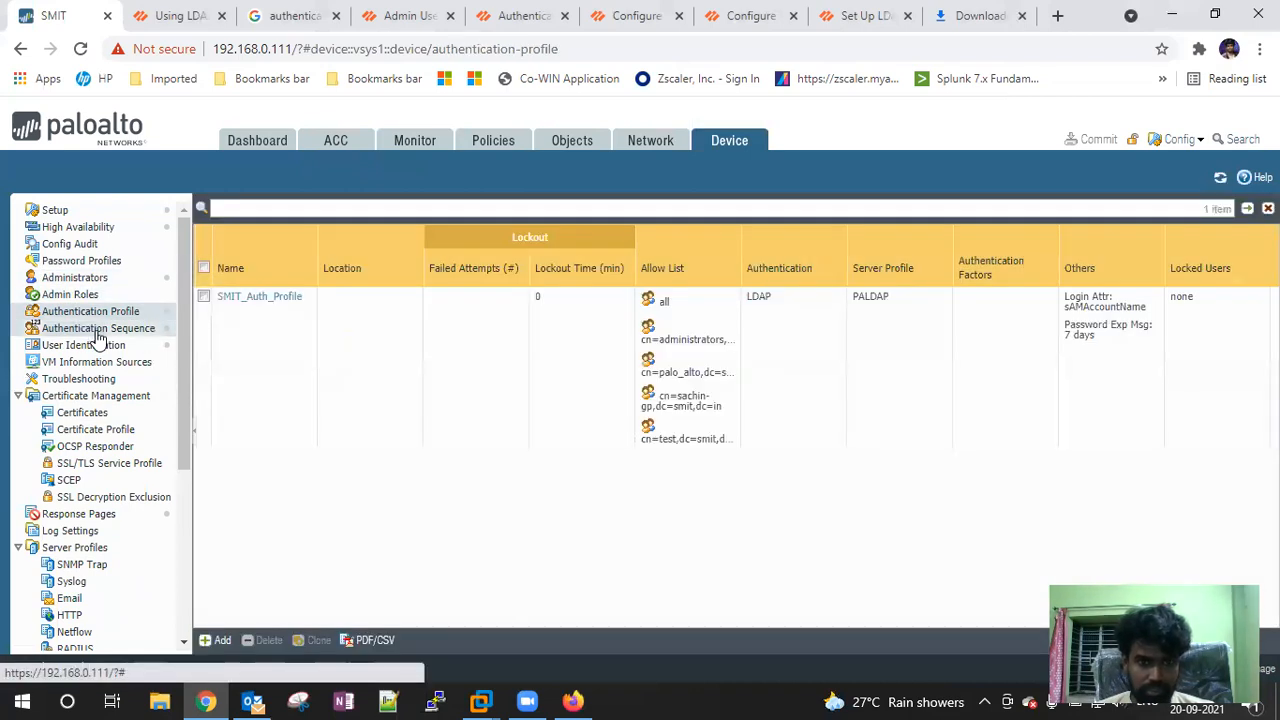
{"action": "left_click", "coordinate": [98, 331]}
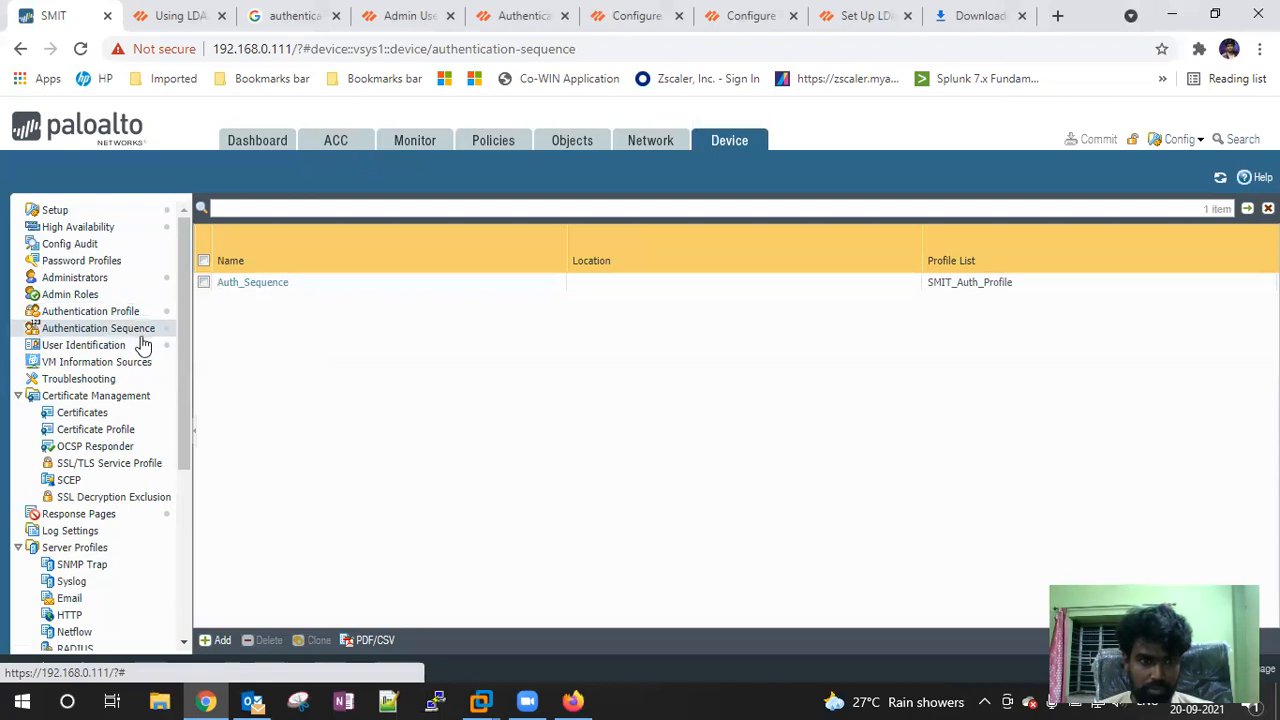
{"action": "left_click", "coordinate": [126, 364]}
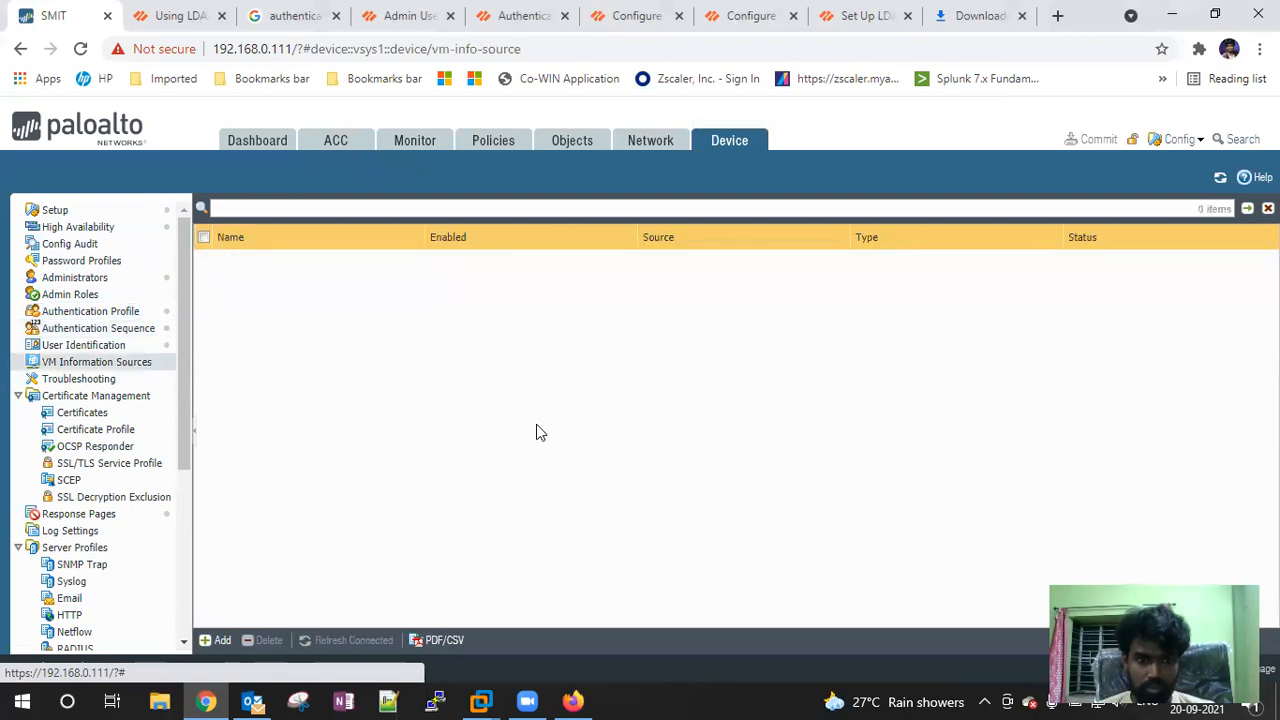
{"action": "left_click", "coordinate": [84, 346]}
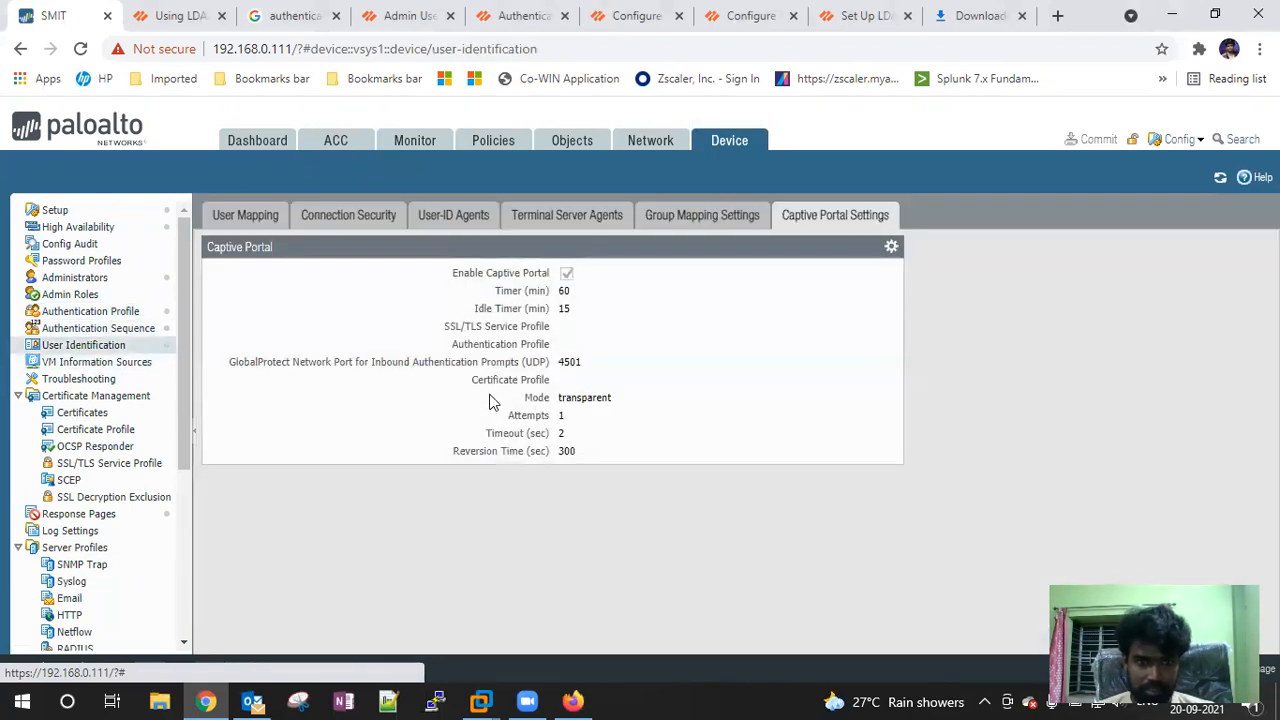
{"action": "left_click", "coordinate": [222, 215]}
{"action": "scroll", "coordinate": [548, 405], "scroll_direction": "down", "scroll_amount": 3}
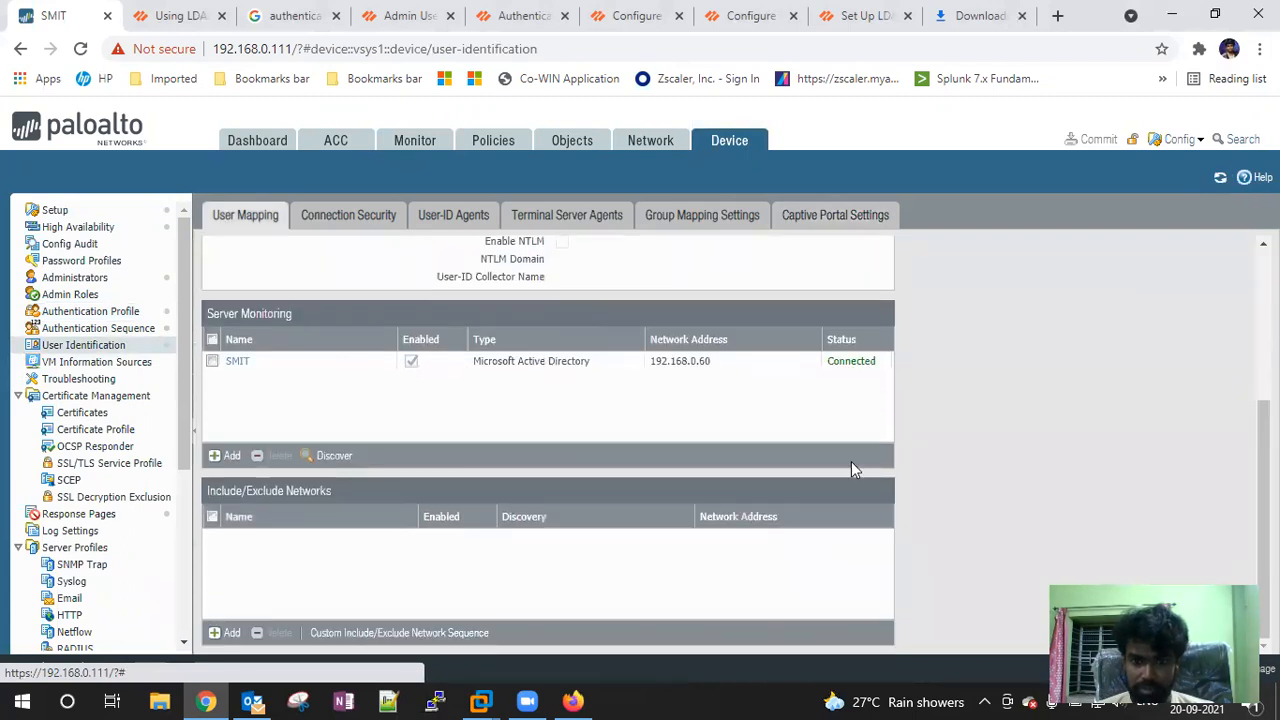
{"action": "scroll", "coordinate": [748, 410], "scroll_direction": "up", "scroll_amount": 3}
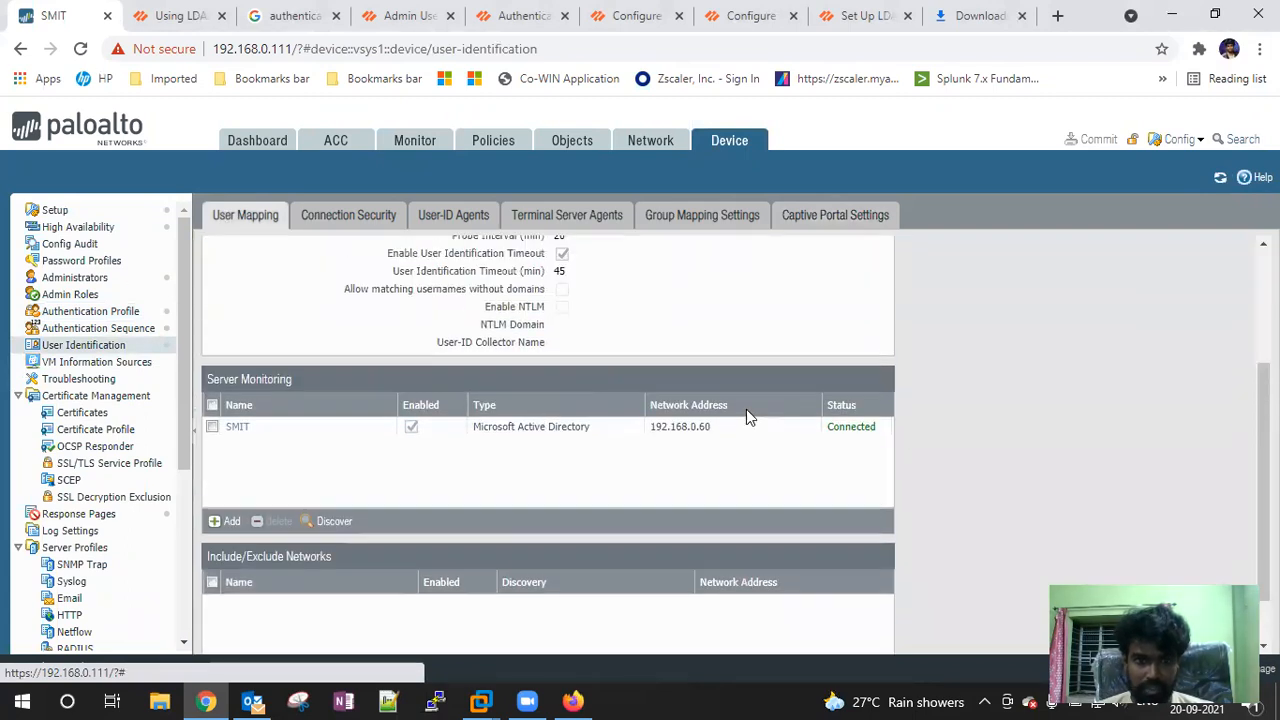
Review every User-ID agent setup tab, from Server Monitor to Syslog Filters, without saving
{"action": "left_click", "coordinate": [881, 248]}
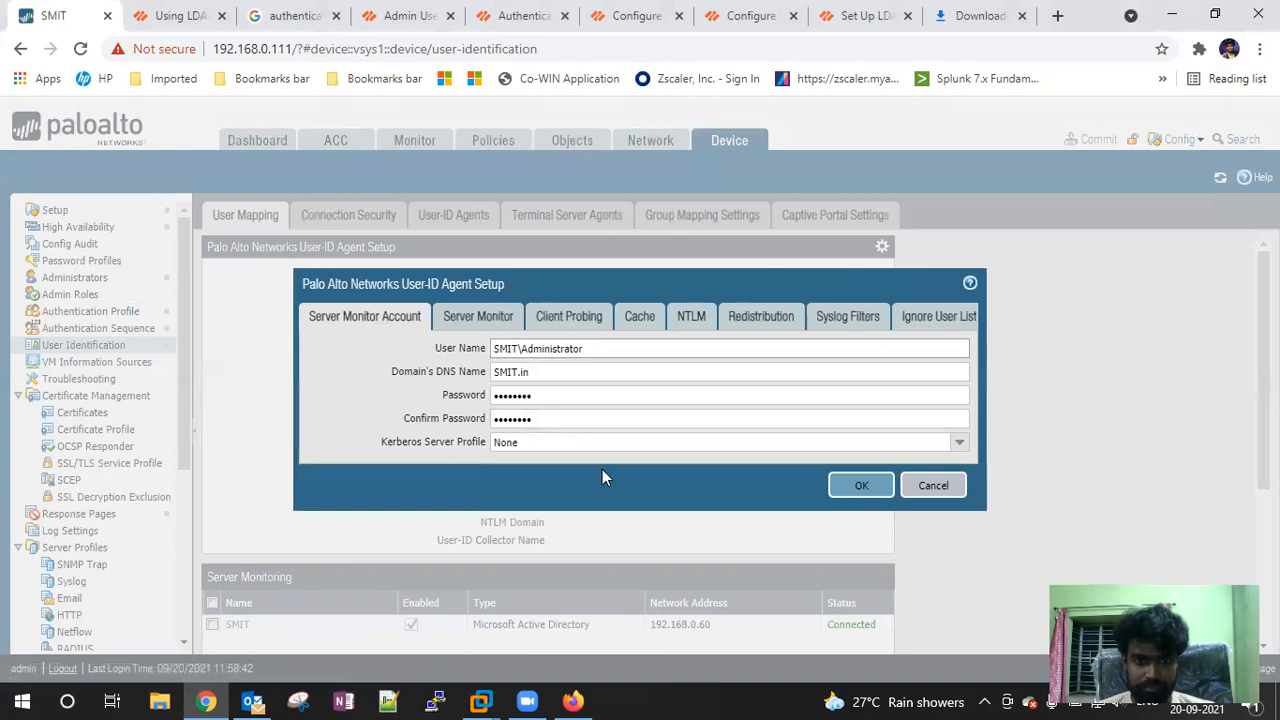
{"action": "left_click", "coordinate": [476, 318]}
{"action": "left_click", "coordinate": [566, 318]}
{"action": "left_click", "coordinate": [640, 316]}
{"action": "left_click", "coordinate": [691, 316]}
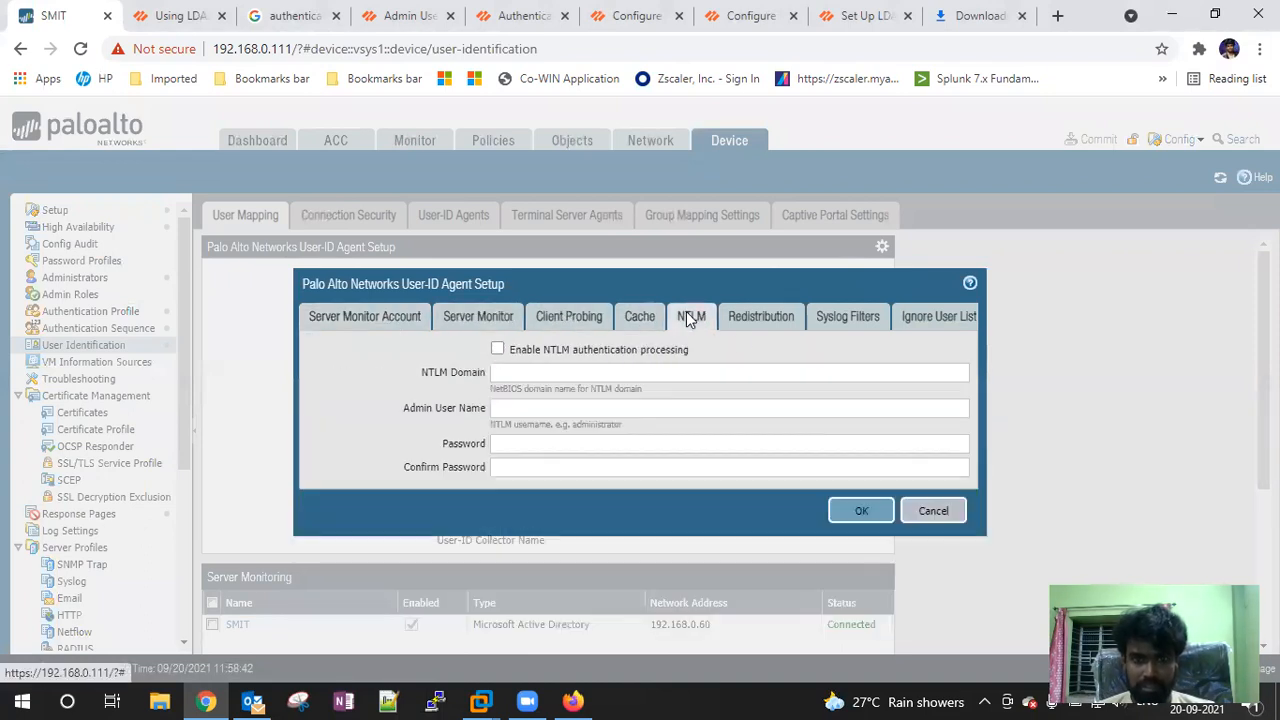
{"action": "left_click", "coordinate": [760, 316]}
{"action": "left_click", "coordinate": [847, 316]}
{"action": "left_click", "coordinate": [311, 320]}
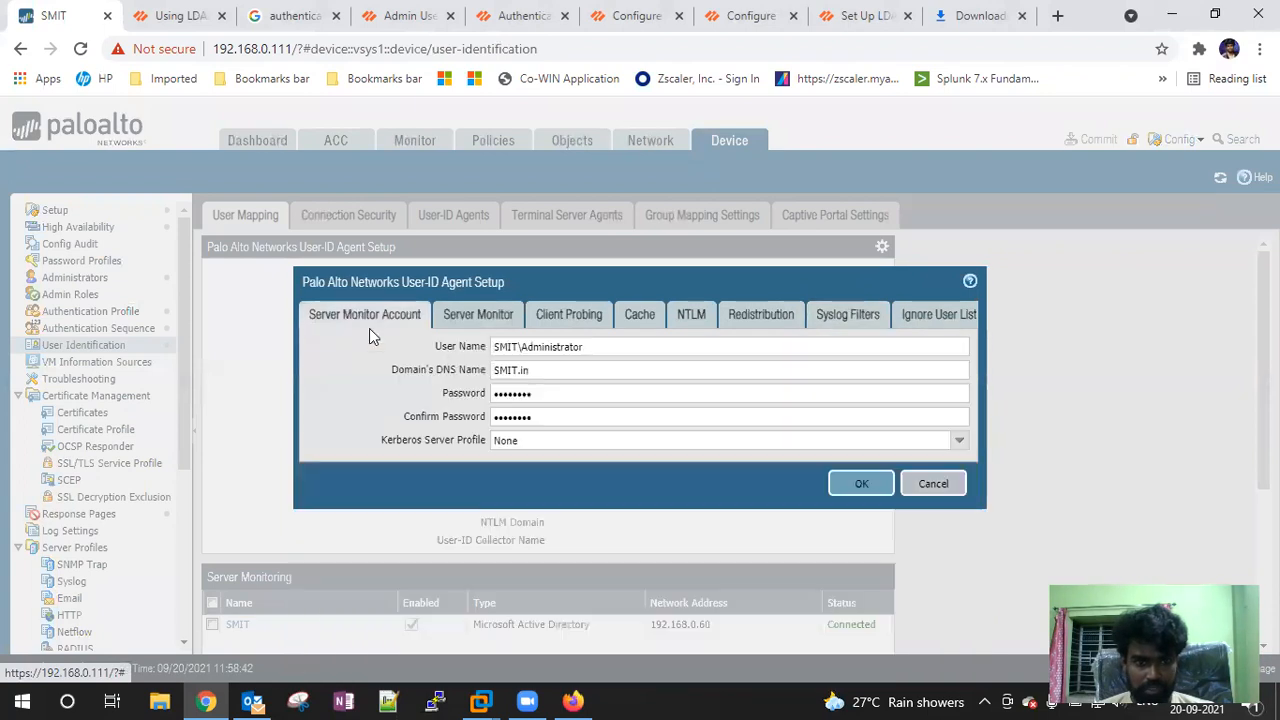
{"action": "left_click", "coordinate": [933, 484]}
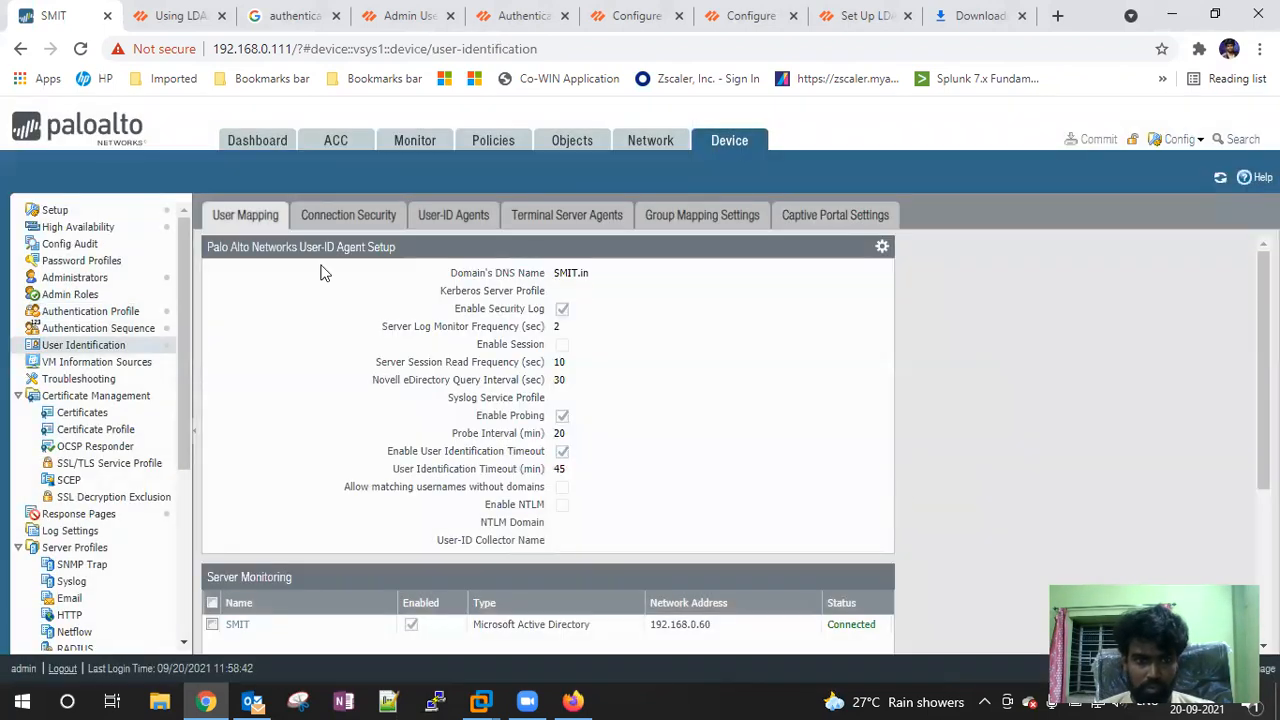
{"action": "left_click", "coordinate": [113, 316]}
Change SMIT_Auth_Profile's username modifier to %USERINPUT%, save it, and view the authentication sequences
{"action": "left_click", "coordinate": [225, 296]}
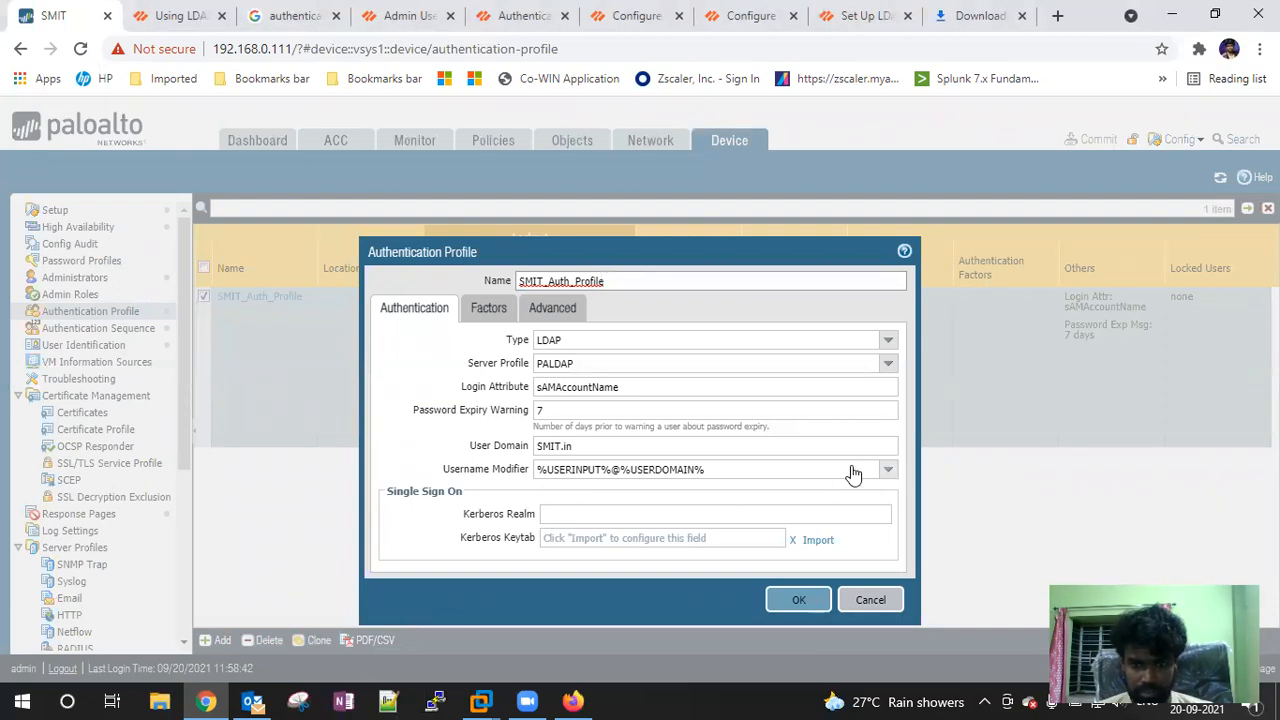
{"action": "left_click", "coordinate": [887, 476]}
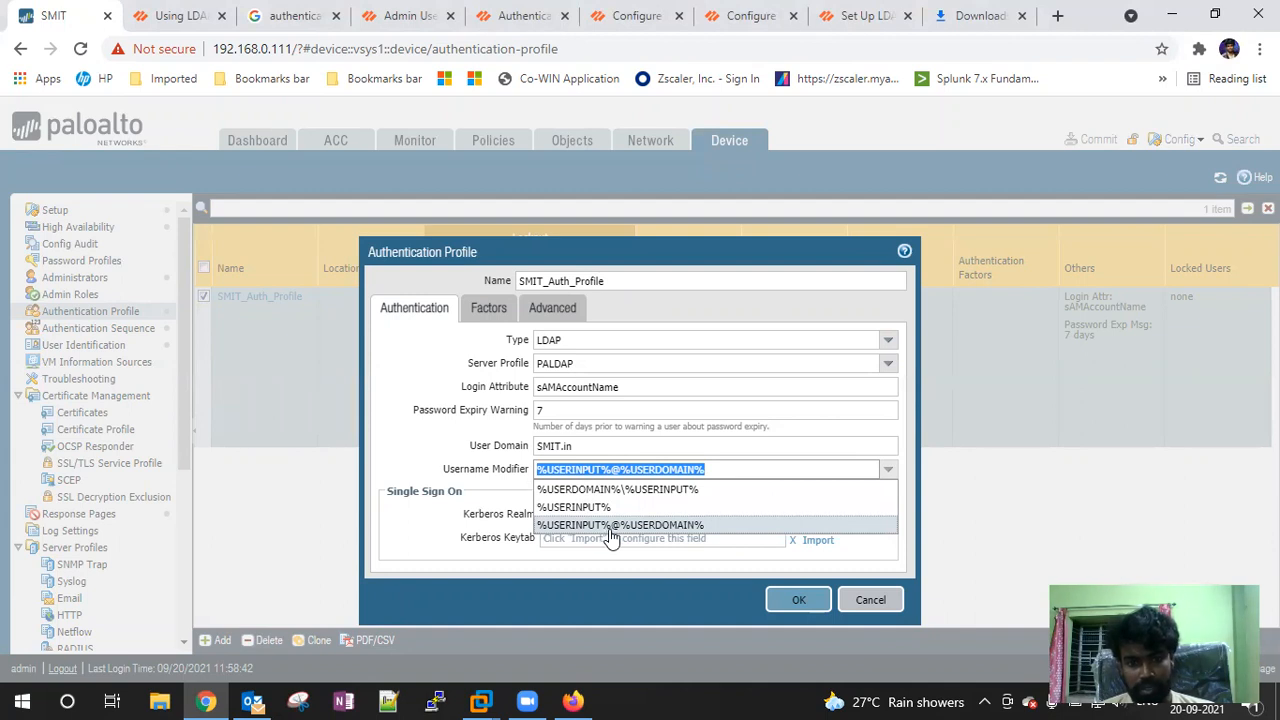
{"action": "left_click", "coordinate": [584, 507]}
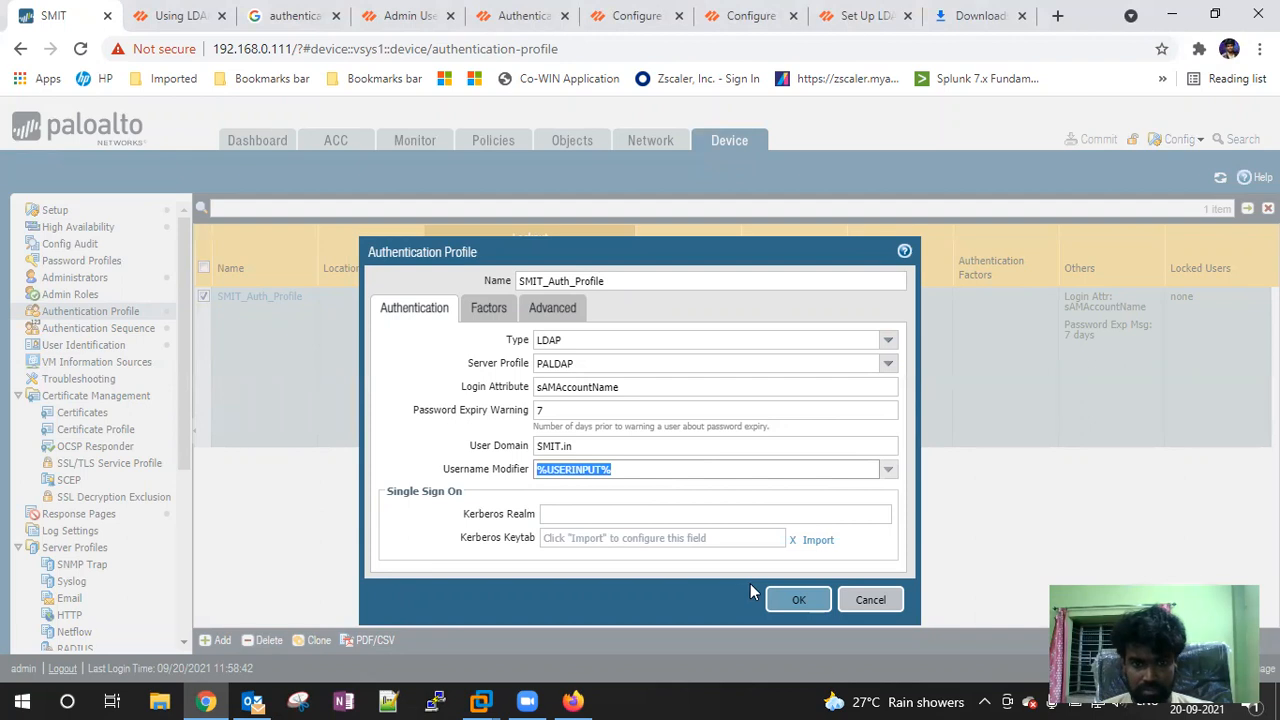
{"action": "left_click", "coordinate": [784, 601]}
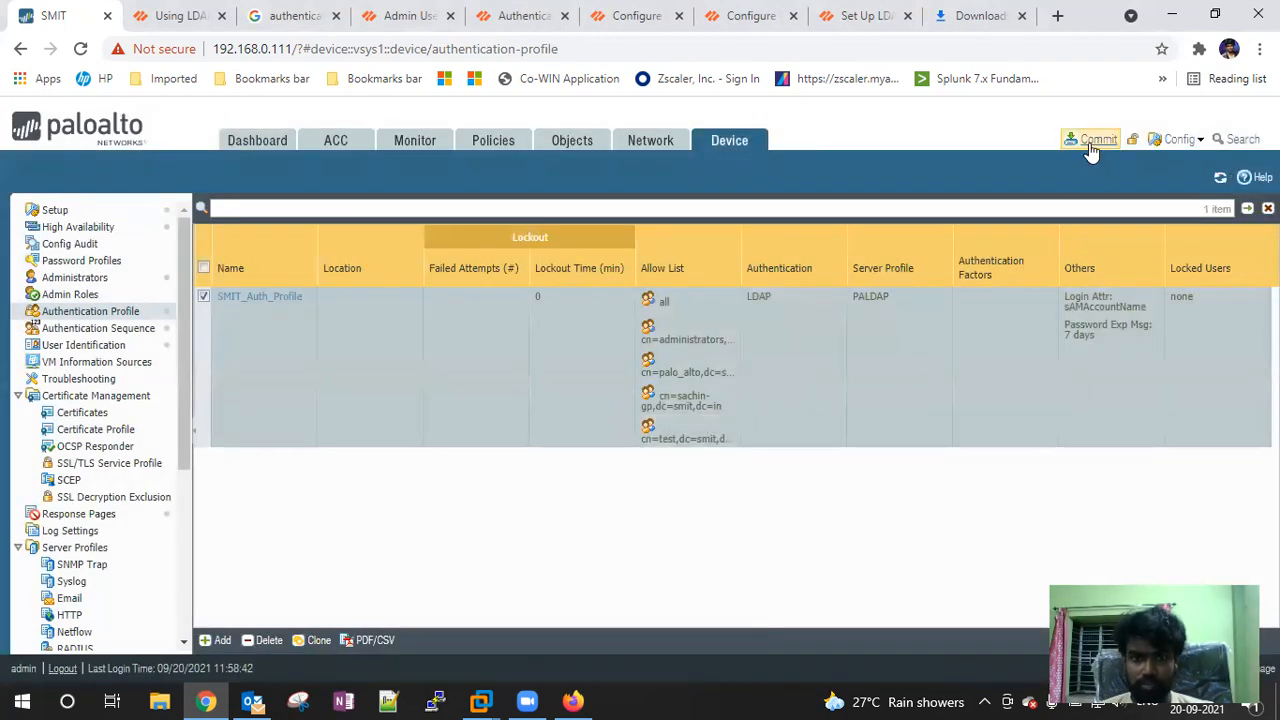
{"action": "left_click", "coordinate": [98, 329]}
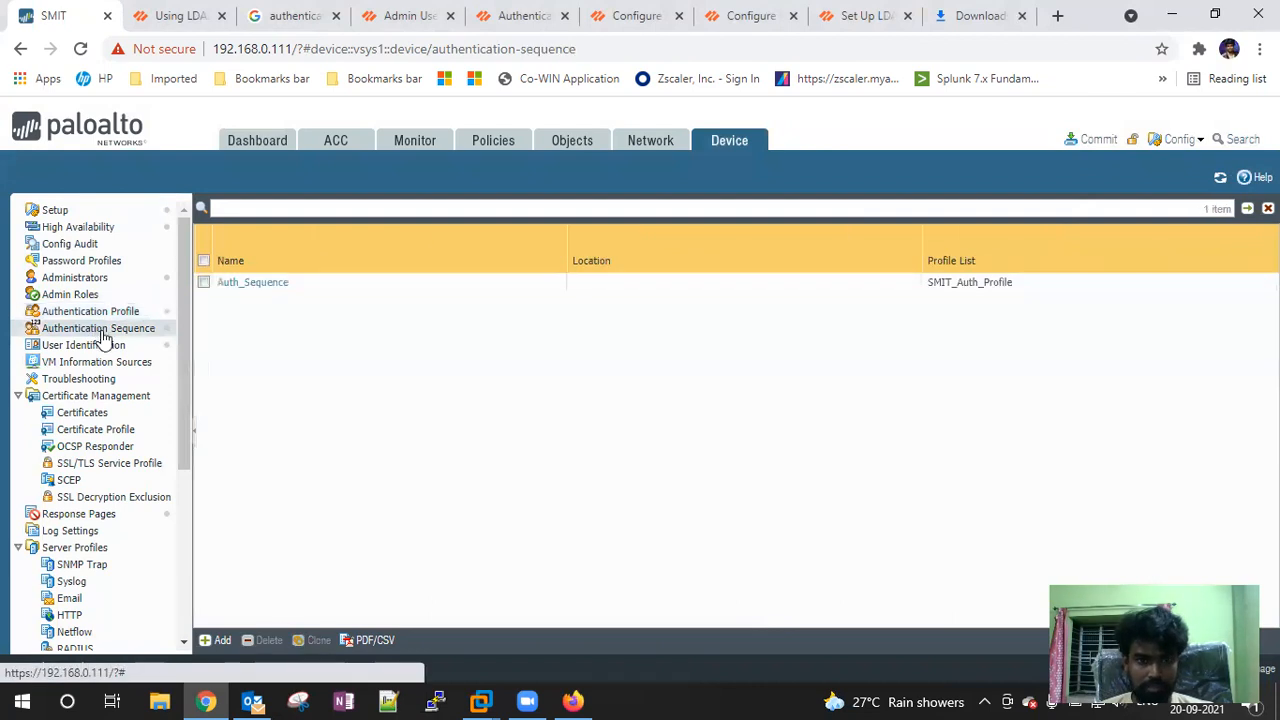
On the Administrators list, start a new administrator with SMIT_Auth_Profile, then discard it unsaved
{"action": "left_click", "coordinate": [88, 279]}
{"action": "left_click", "coordinate": [216, 640]}
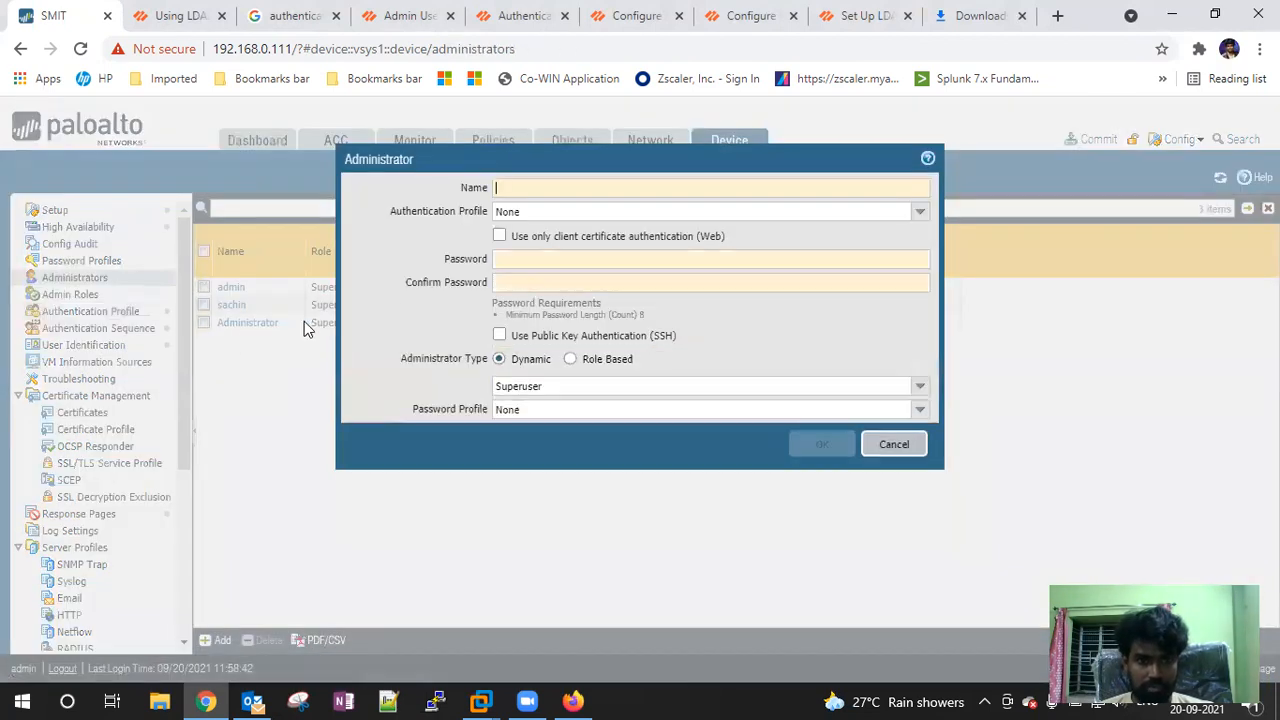
{"action": "left_click", "coordinate": [919, 211]}
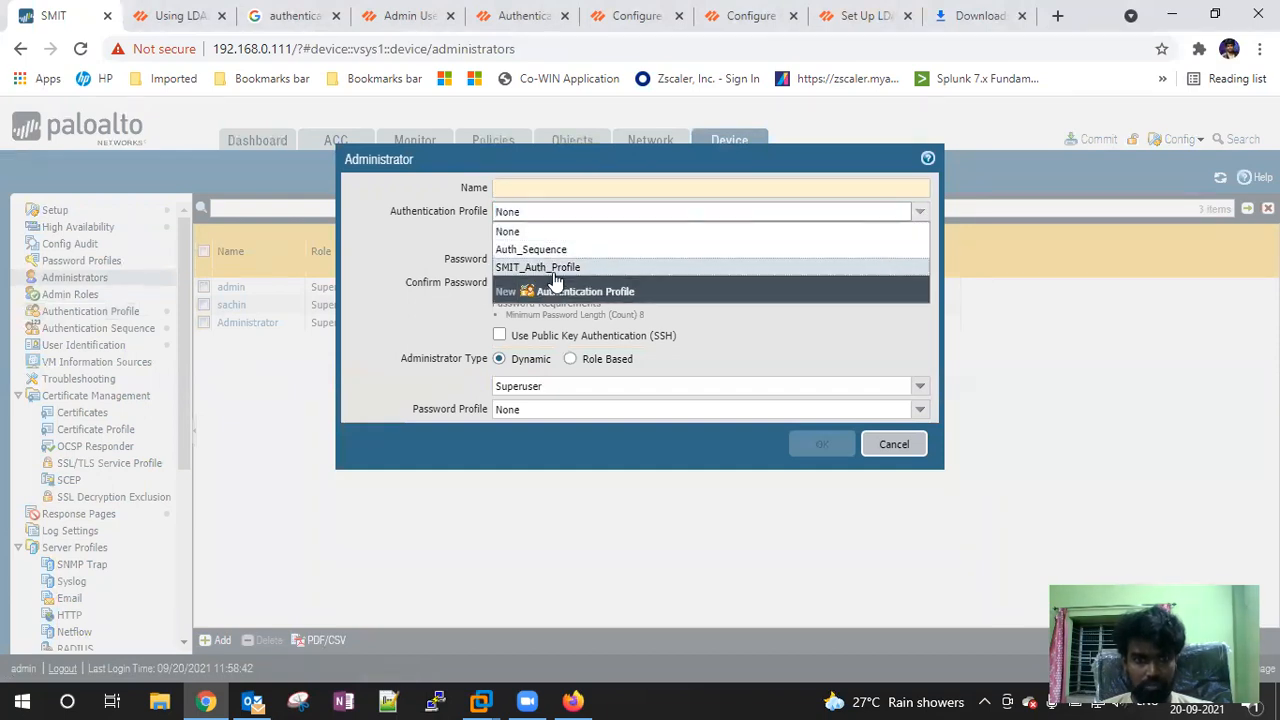
{"action": "left_click", "coordinate": [553, 268]}
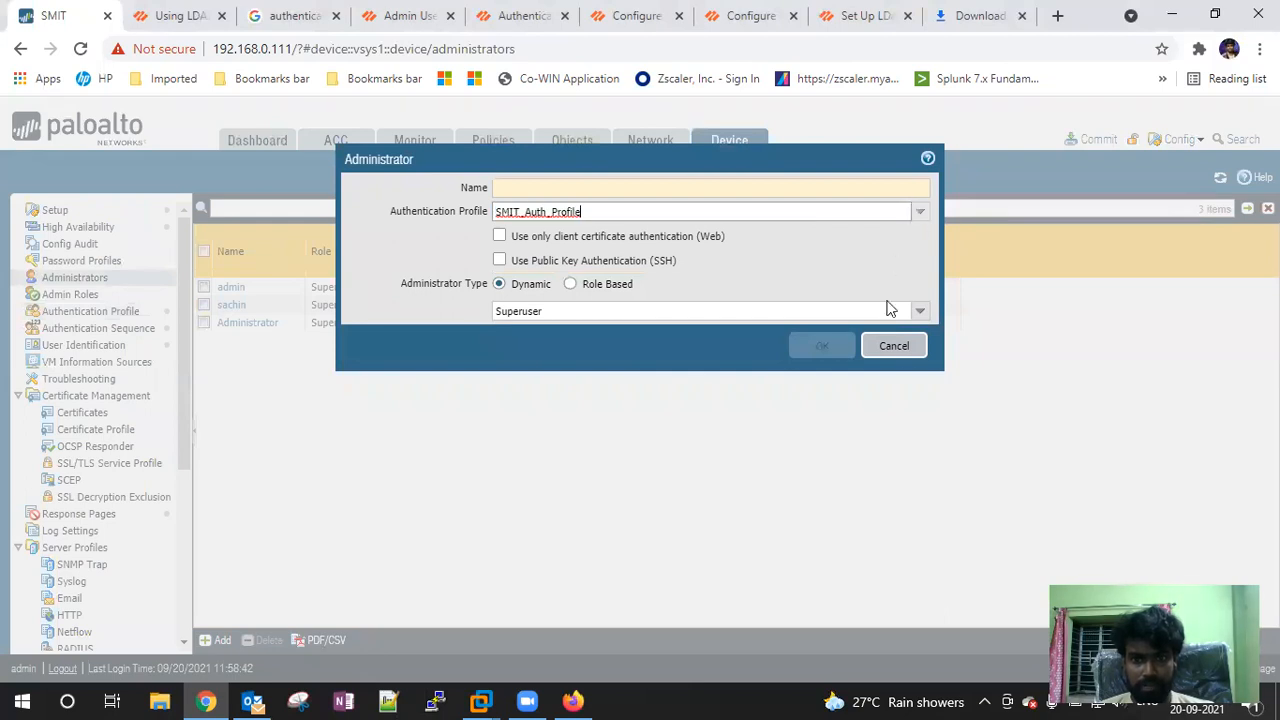
{"action": "left_click", "coordinate": [898, 346]}
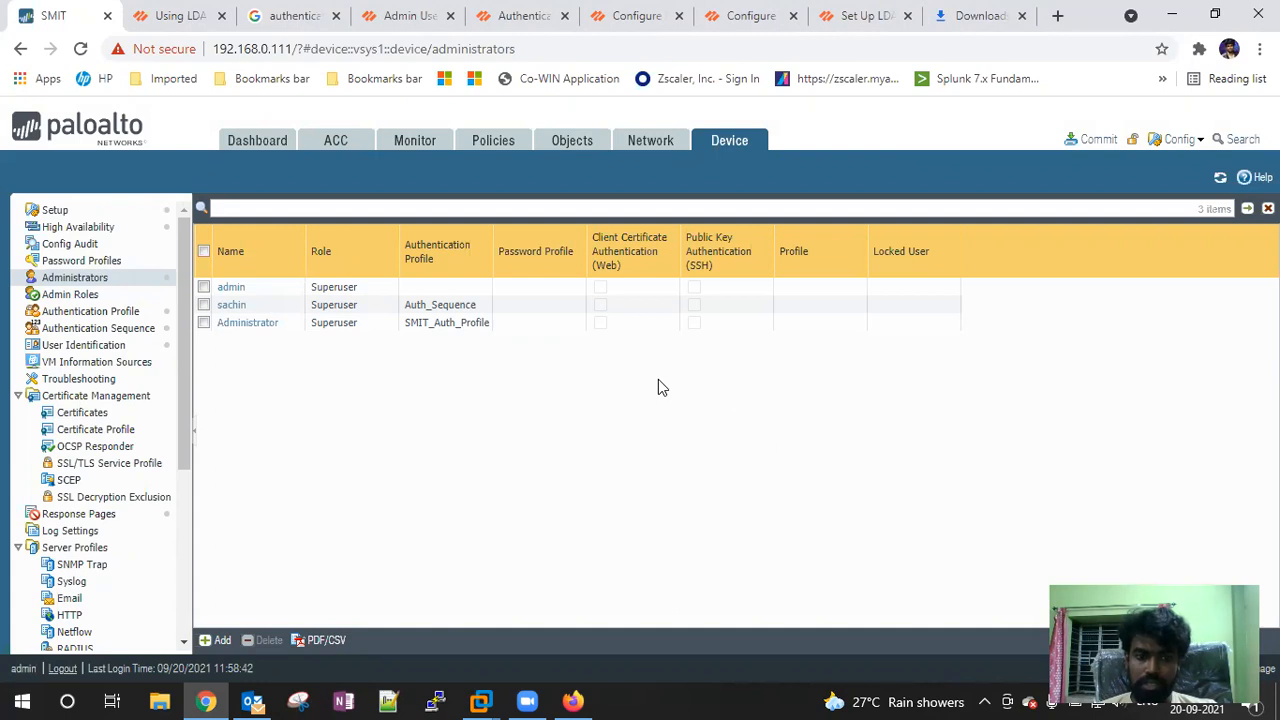
{"action": "left_click", "coordinate": [480, 701]}
{"action": "left_click", "coordinate": [1010, 590]}
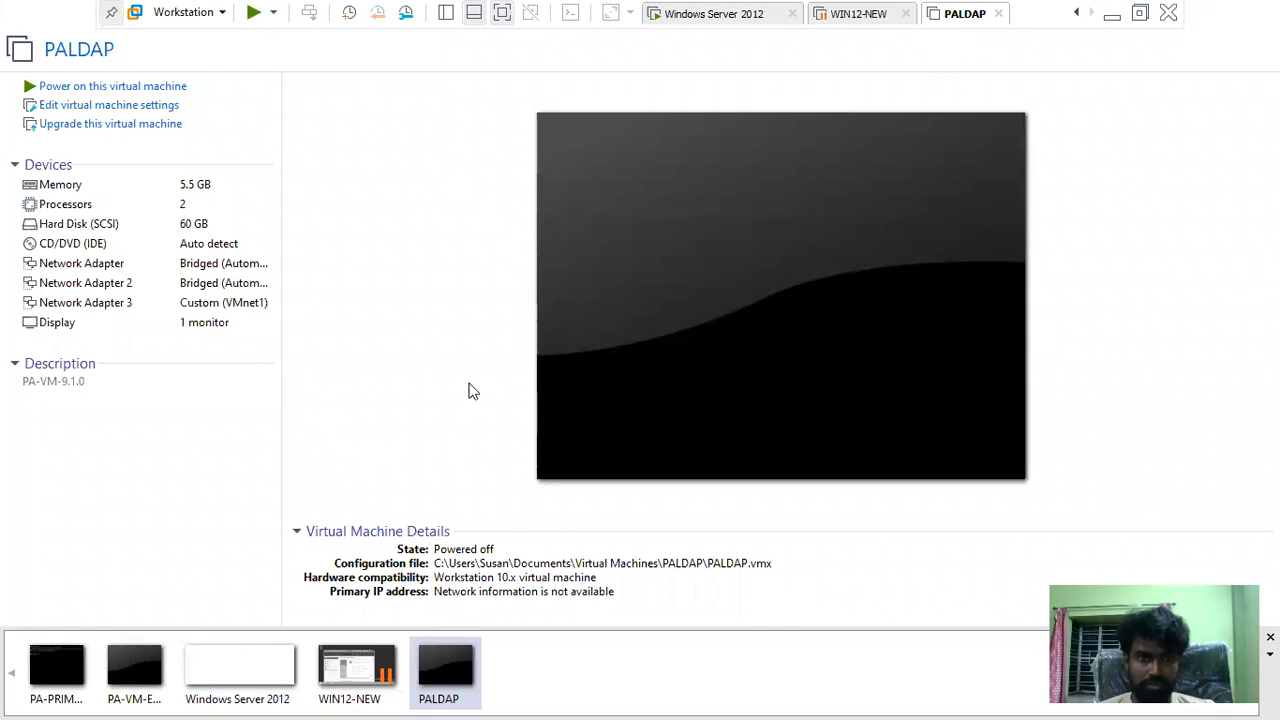
{"action": "left_click", "coordinate": [858, 16]}
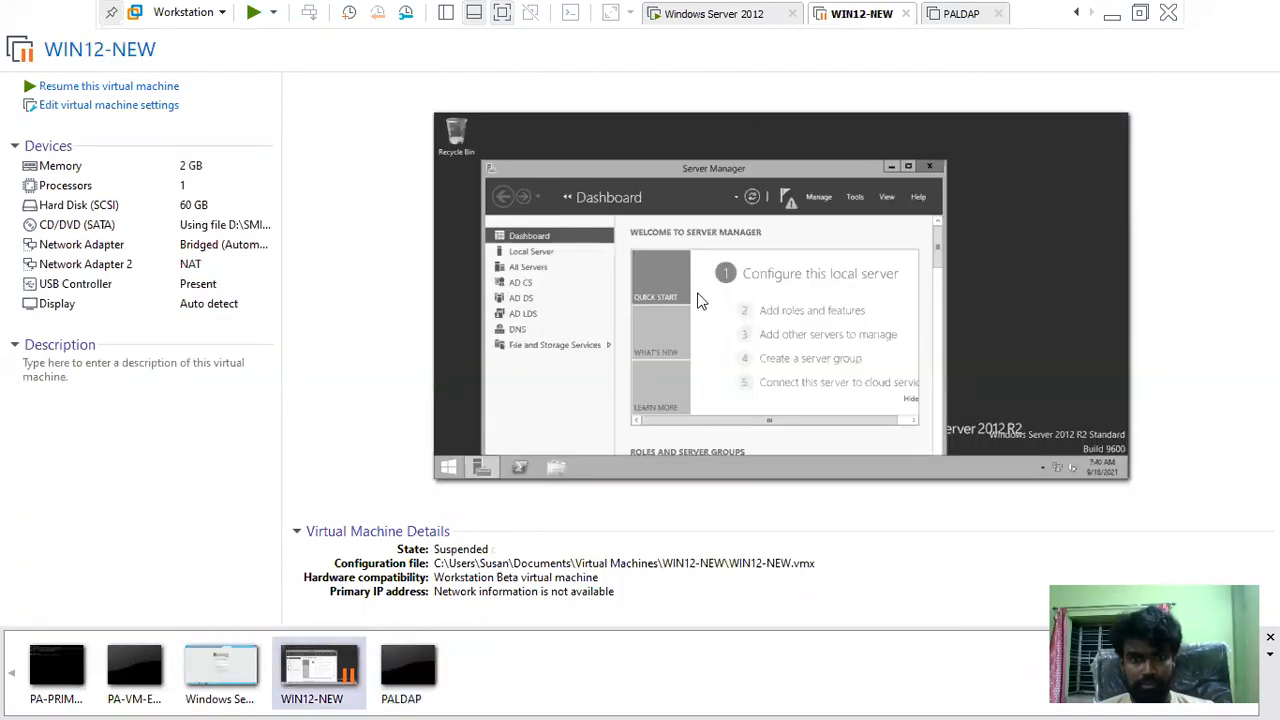
{"action": "key", "text": "alt+Tab"}
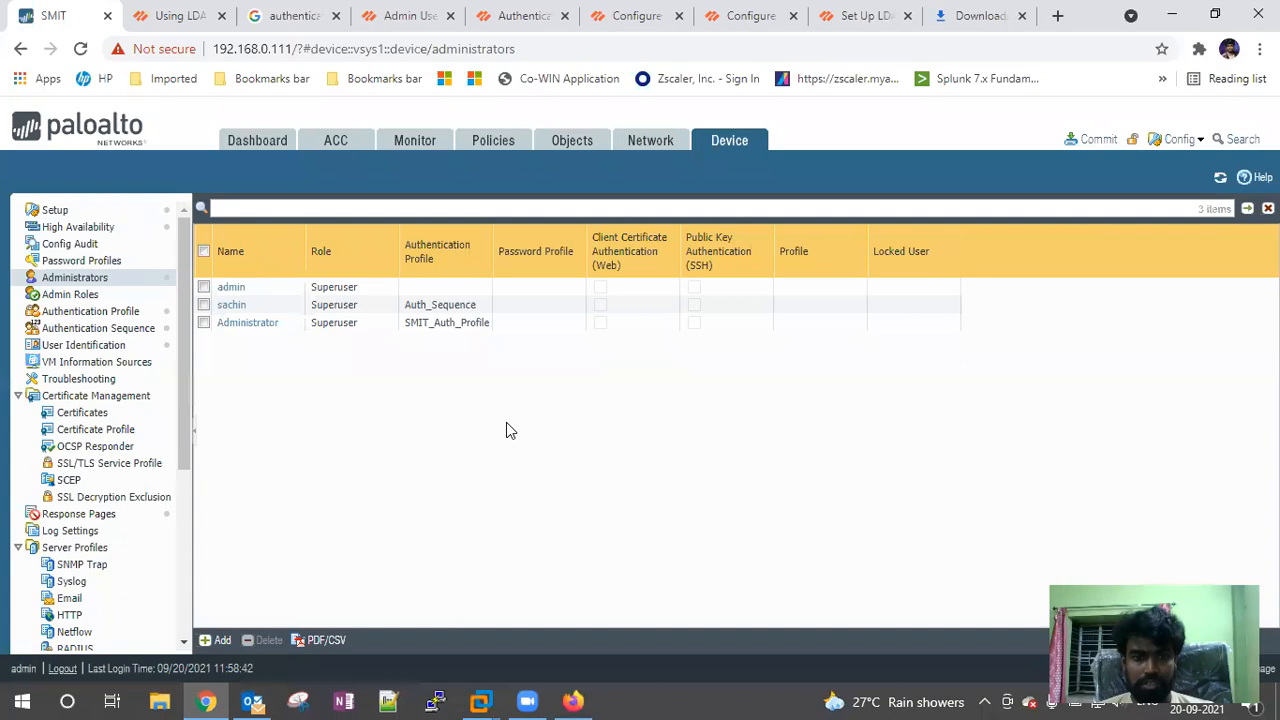
{"action": "left_click", "coordinate": [1229, 48]}
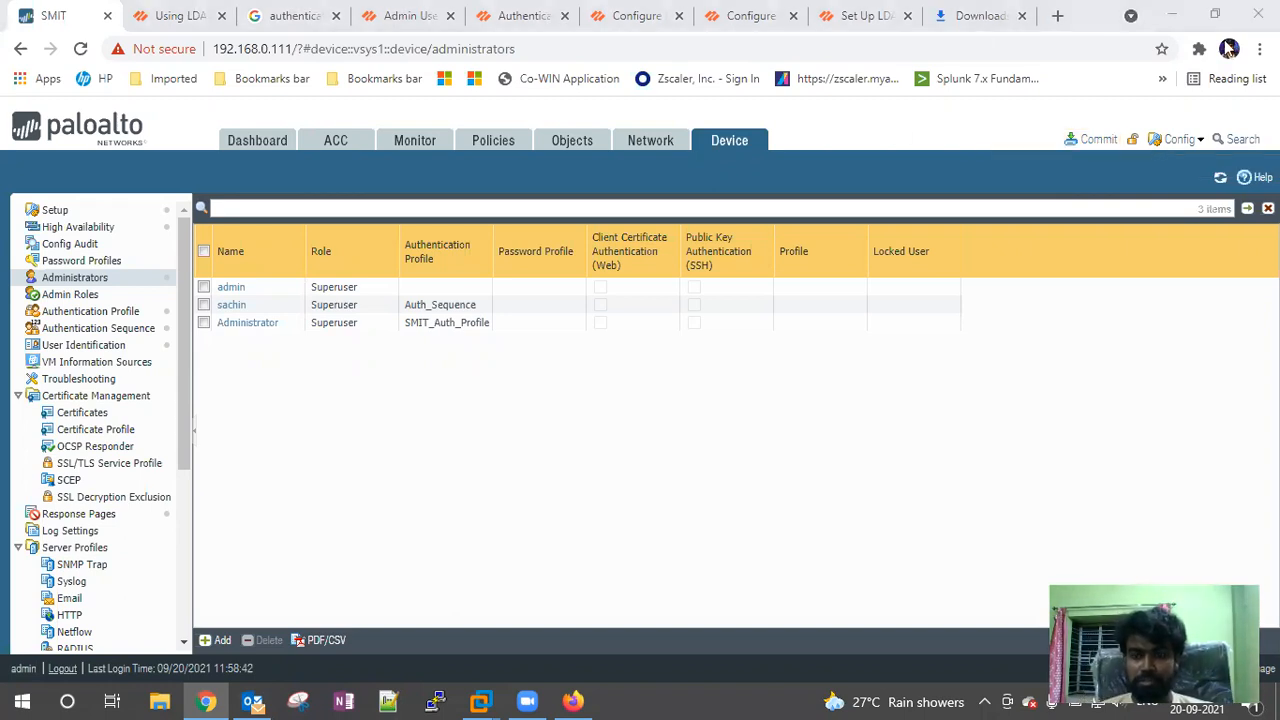